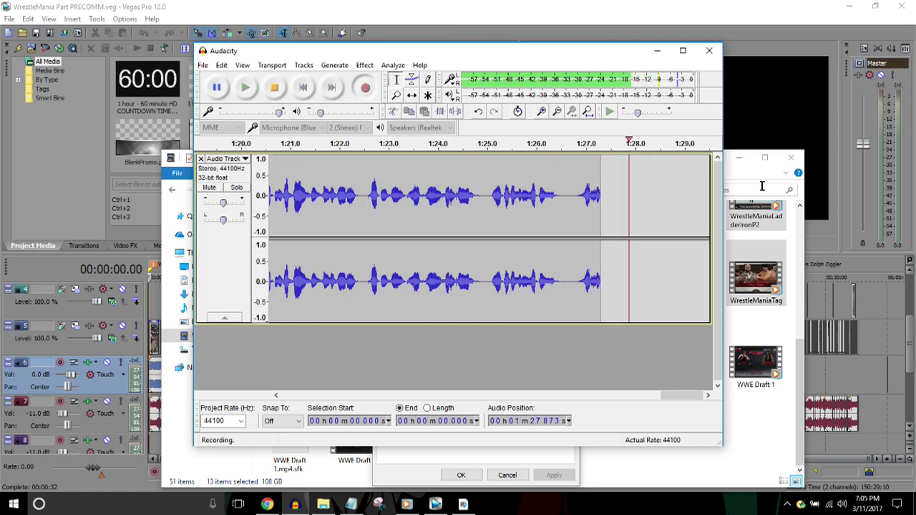
# Step: Check the combined size and total length of the selected WrestleMania videos in the Videos folder's file properties
pyautogui.click(799, 375)
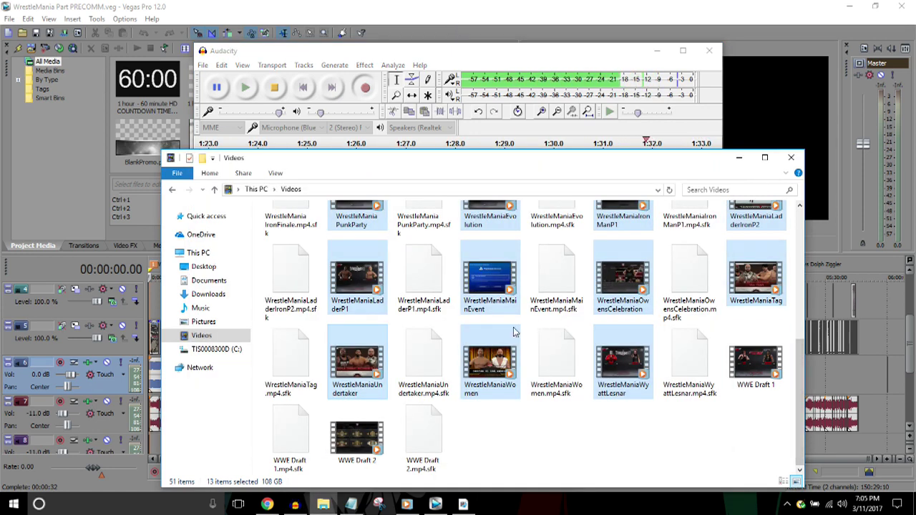
pyautogui.rightClick(482, 365)
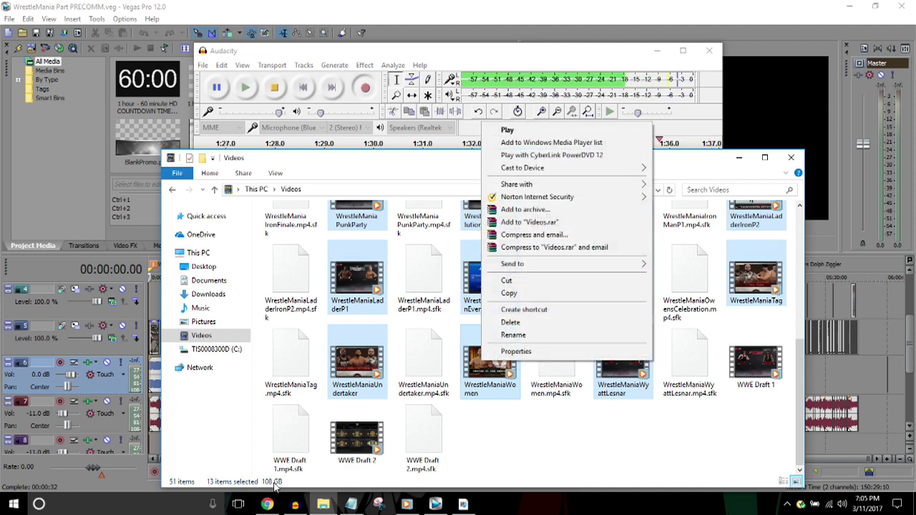
pyautogui.click(500, 350)
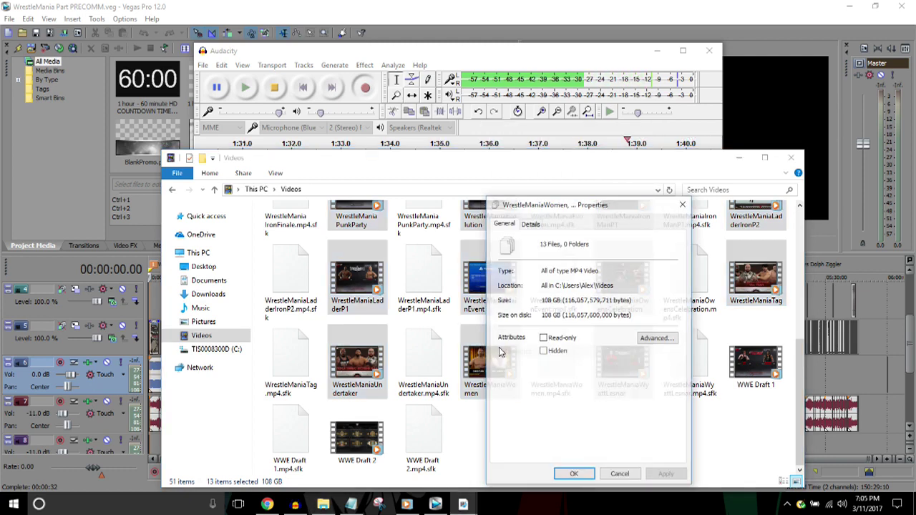
pyautogui.click(529, 224)
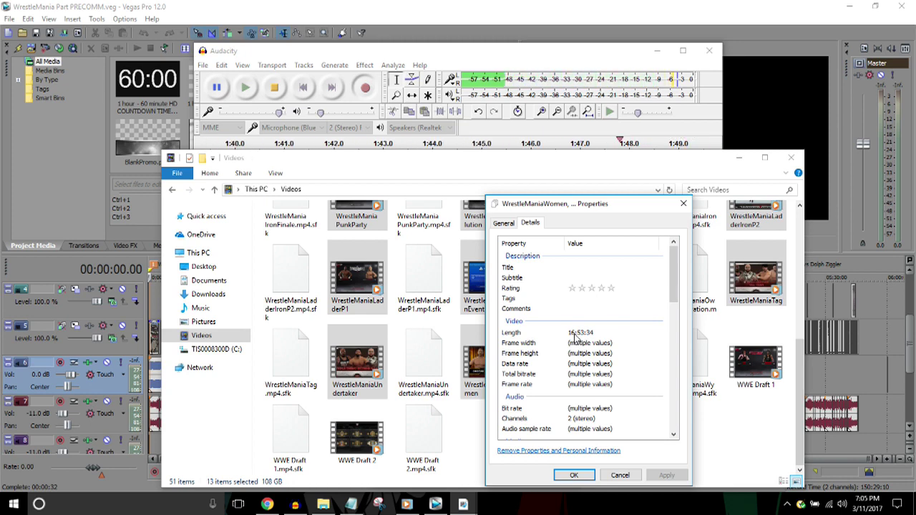
pyautogui.click(621, 475)
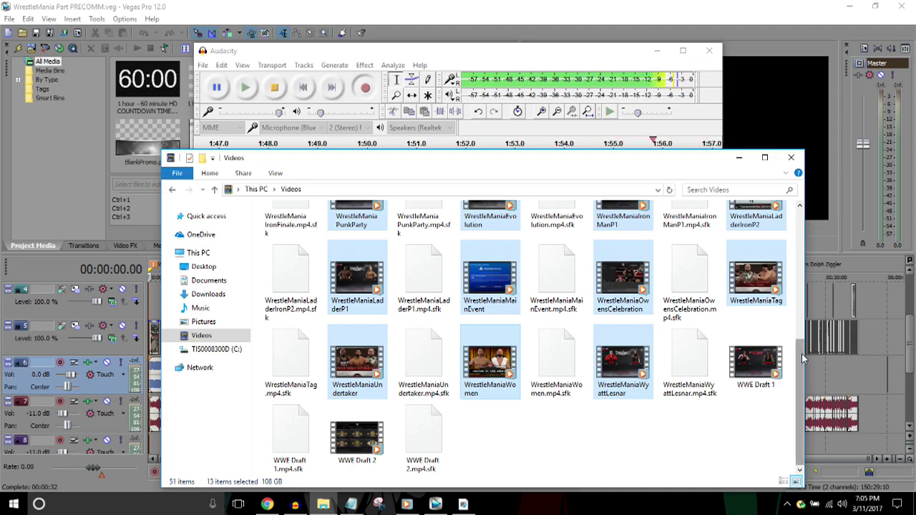
# Step: Look through the Videos folder to examine which WrestleMania recordings make up the selection
pyautogui.moveTo(801, 354); pyautogui.dragTo(800, 219)
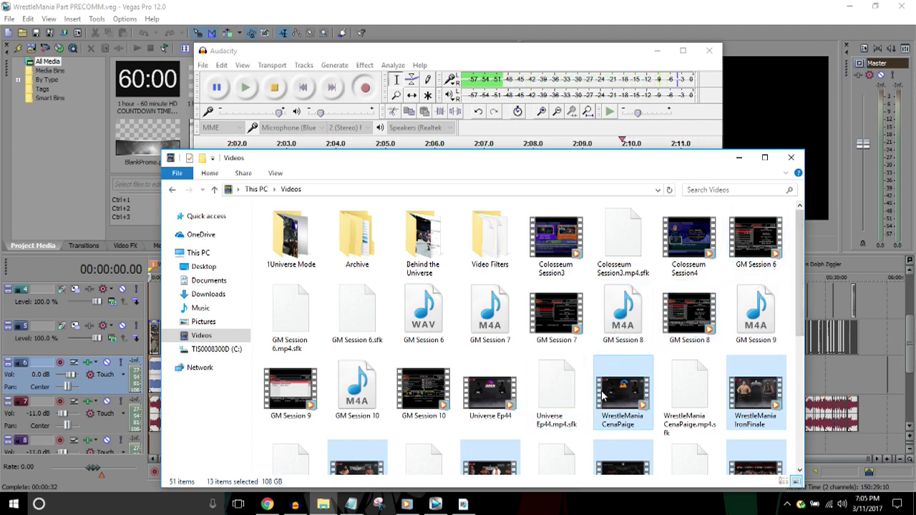
pyautogui.scroll(-3, 800, 313)
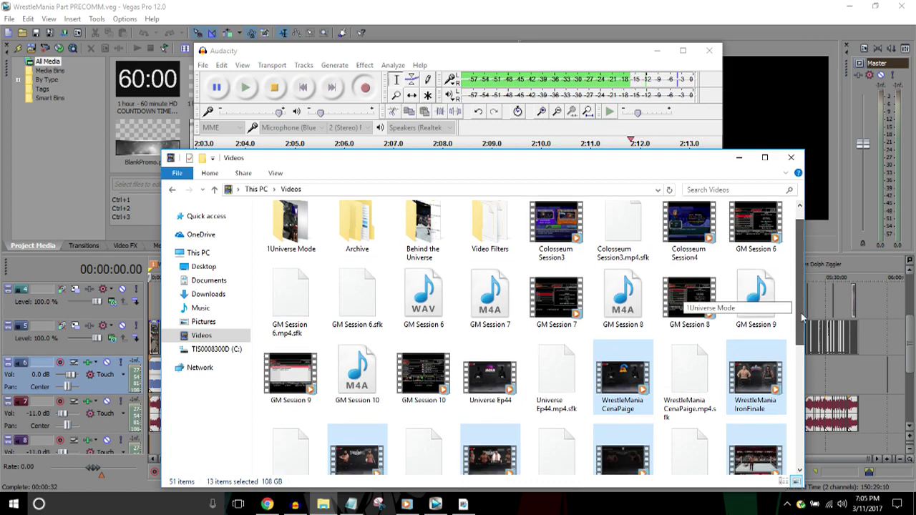
pyautogui.moveTo(808, 382); pyautogui.dragTo(815, 422)
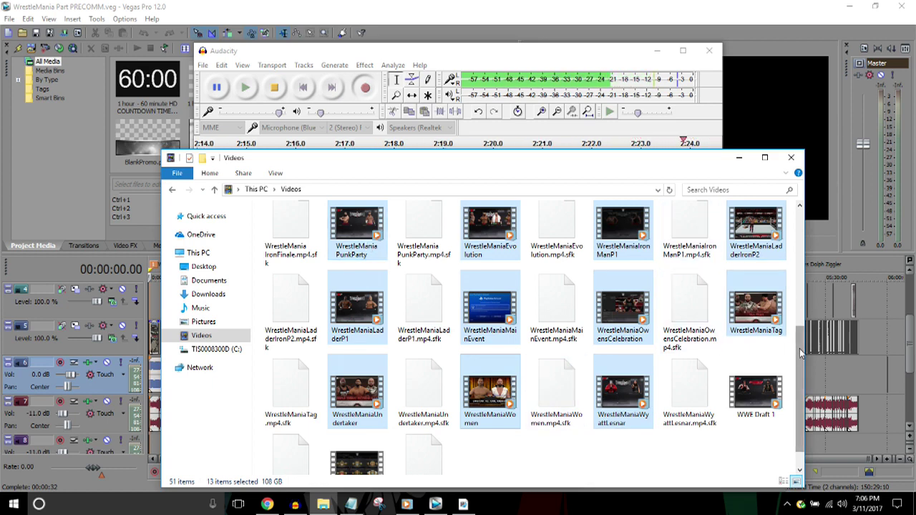
pyautogui.moveTo(800, 351); pyautogui.dragTo(799, 330)
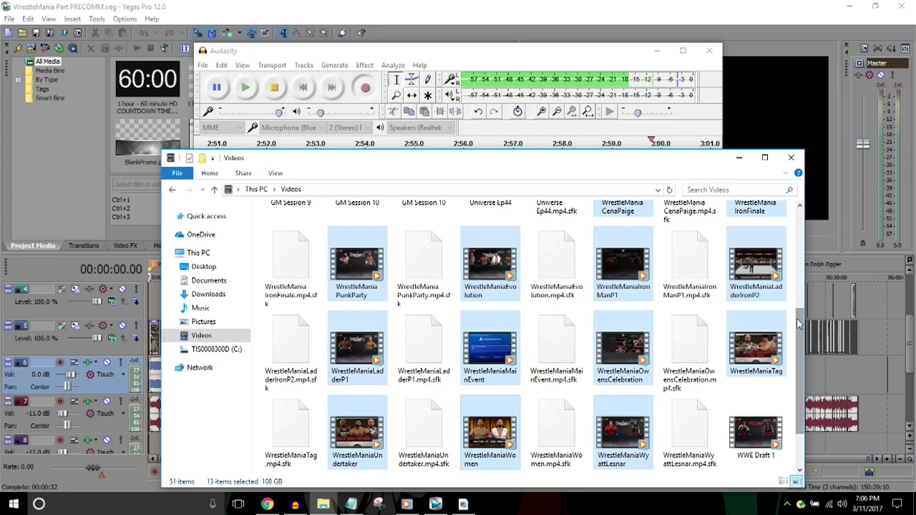
pyautogui.moveTo(797, 319); pyautogui.dragTo(798, 318)
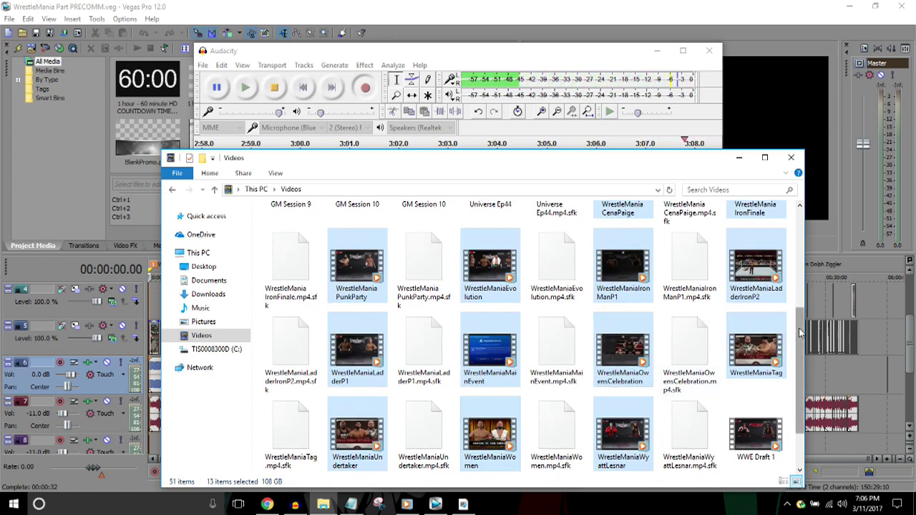
pyautogui.moveTo(800, 331); pyautogui.dragTo(800, 311)
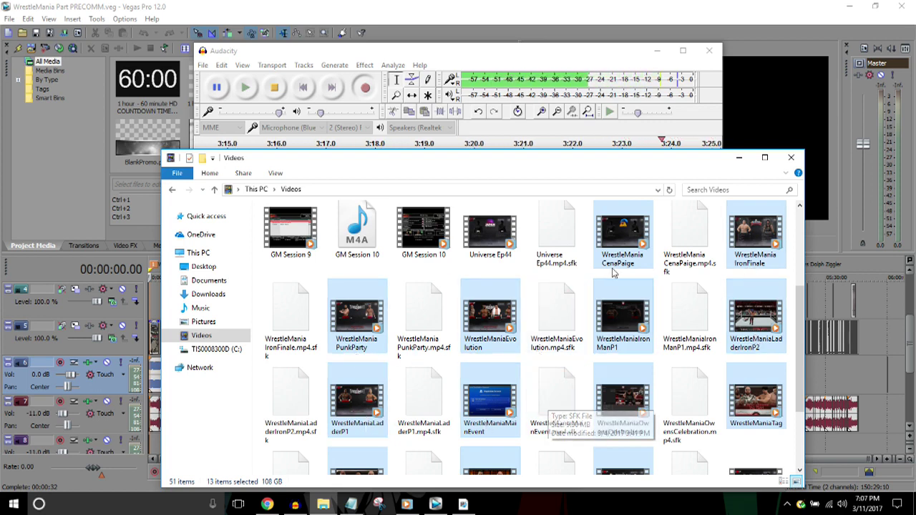
# Step: Switch to the WrestleMania project in Vegas Pro, visit the Women's Championship marker, and return the playhead to the timeline start
pyautogui.click(744, 10)
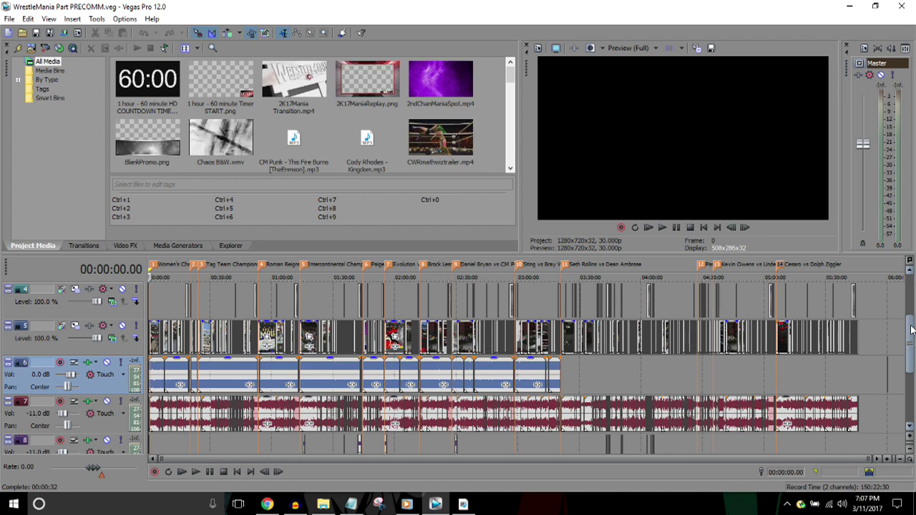
pyautogui.moveTo(911, 329)
pyautogui.mouseDown()
pyautogui.moveTo(909, 301)
pyautogui.moveTo(908, 320)
pyautogui.mouseUp()
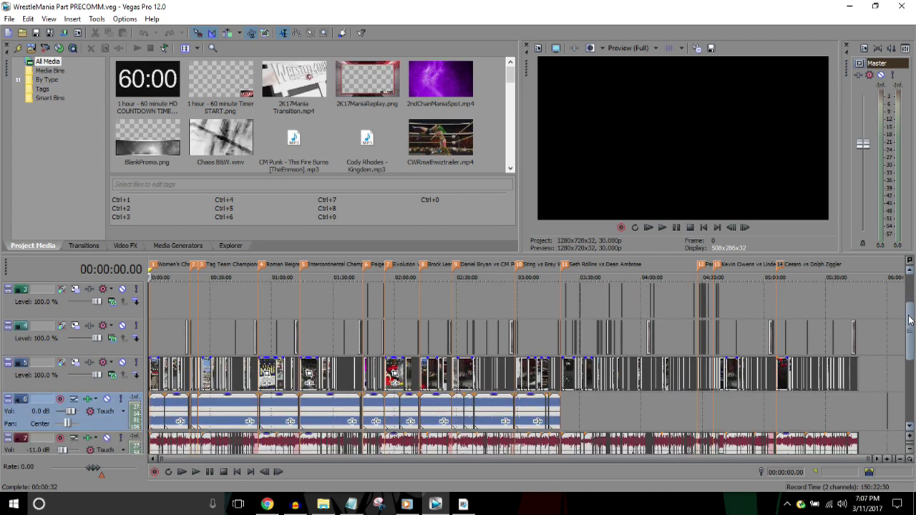
pyautogui.click(152, 266)
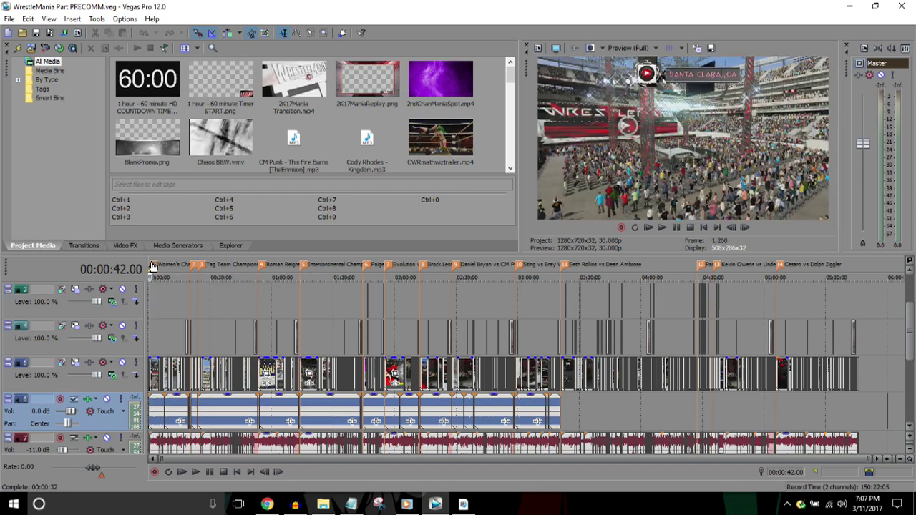
pyautogui.scroll(10, 152, 266)
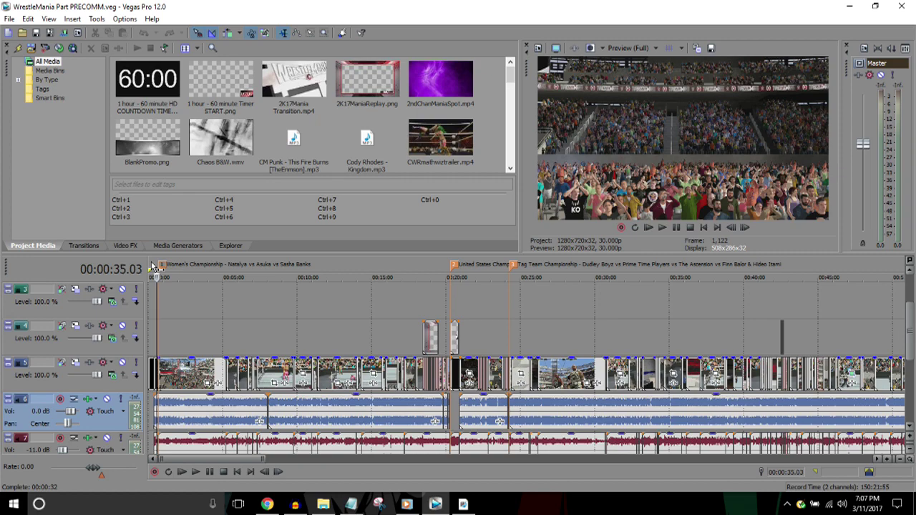
pyautogui.press('Left')
pyautogui.press('Left')
pyautogui.press('Left')
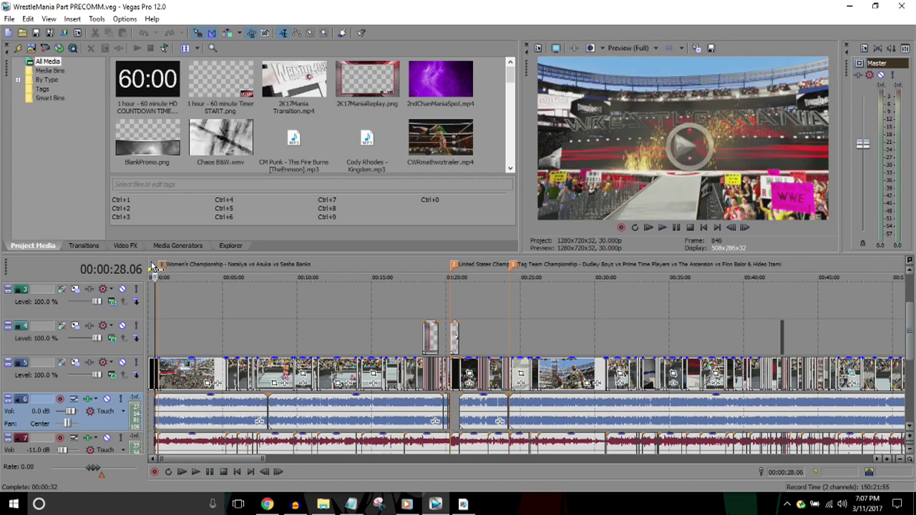
pyautogui.scroll(15, 152, 266)
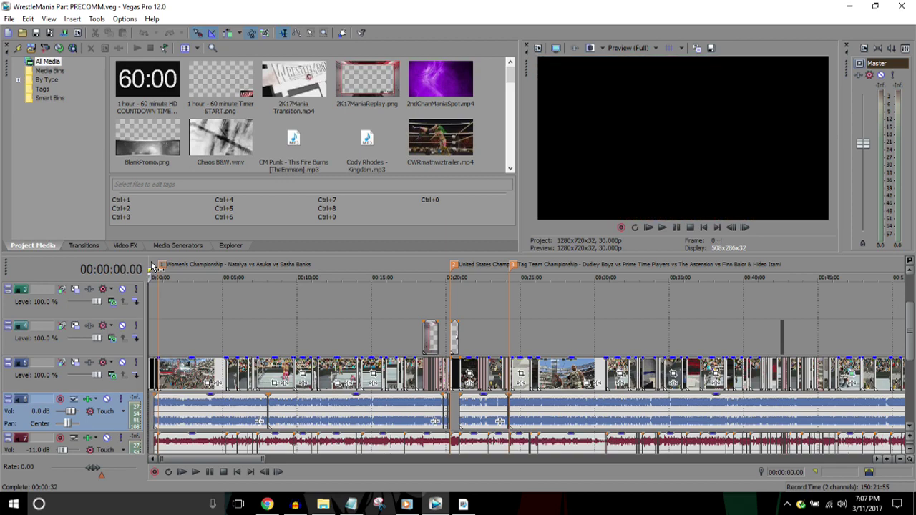
# Step: Scrub forward from the timeline start through the opening title and match-card graphics
pyautogui.press('Right')
pyautogui.press('Up')
pyautogui.press('Up')
pyautogui.press('Right')
pyautogui.press('Right')
pyautogui.press('Right')
pyautogui.press('Right')
pyautogui.press('Right')
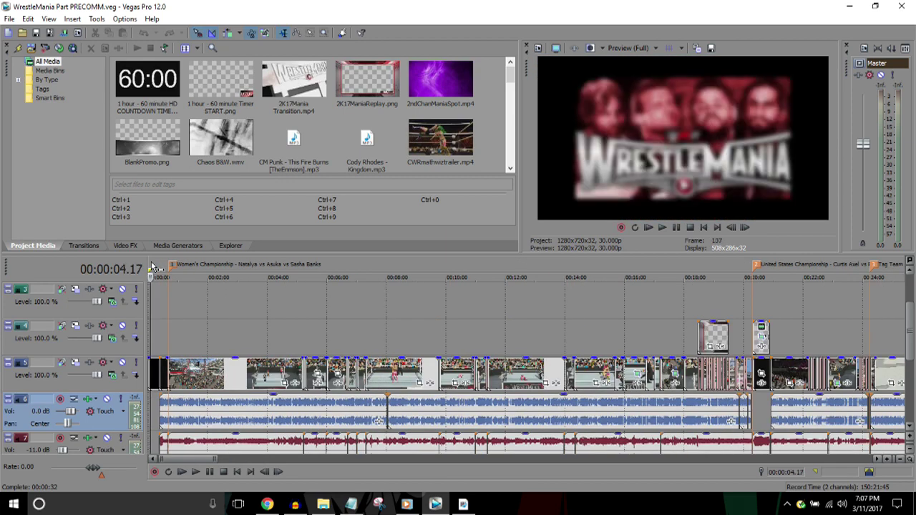
pyautogui.scroll(-10, 152, 266)
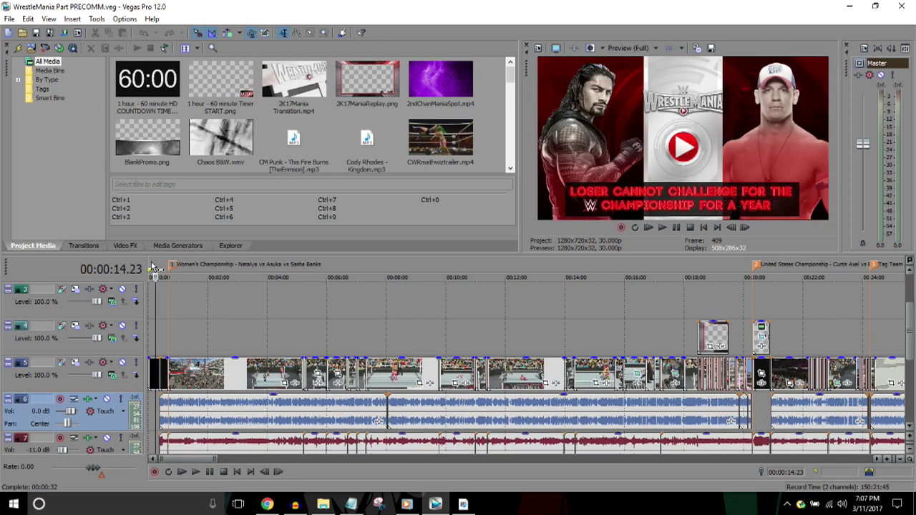
pyautogui.scroll(-4, 152, 266)
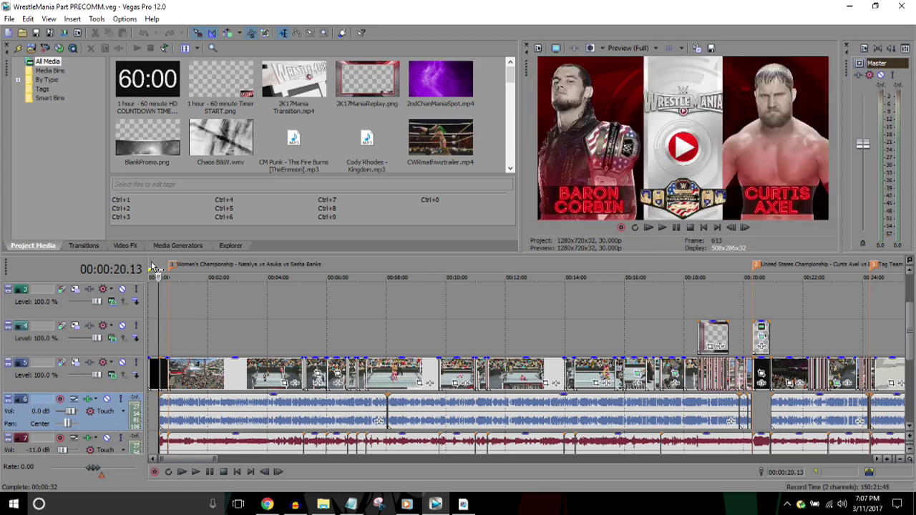
# Step: Step back and forth through the opening match cards to preview the Women's Championship card
pyautogui.scroll(4, 153, 266)
pyautogui.press('Up')
pyautogui.press('Up')
pyautogui.press('Up')
pyautogui.press('Up')
pyautogui.press('Up')
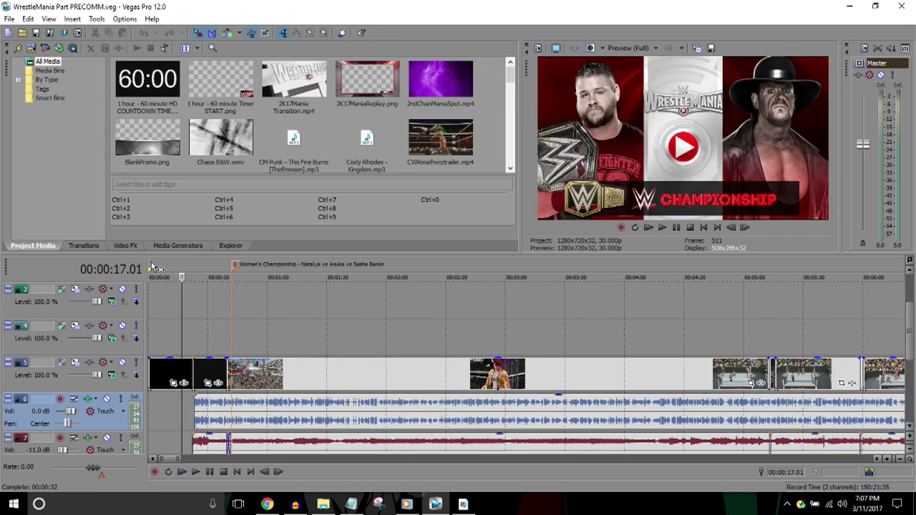
pyautogui.press('Right')
pyautogui.press('Right')
pyautogui.press('Up')
pyautogui.press('Up')
pyautogui.press('Left')
pyautogui.press('Left')
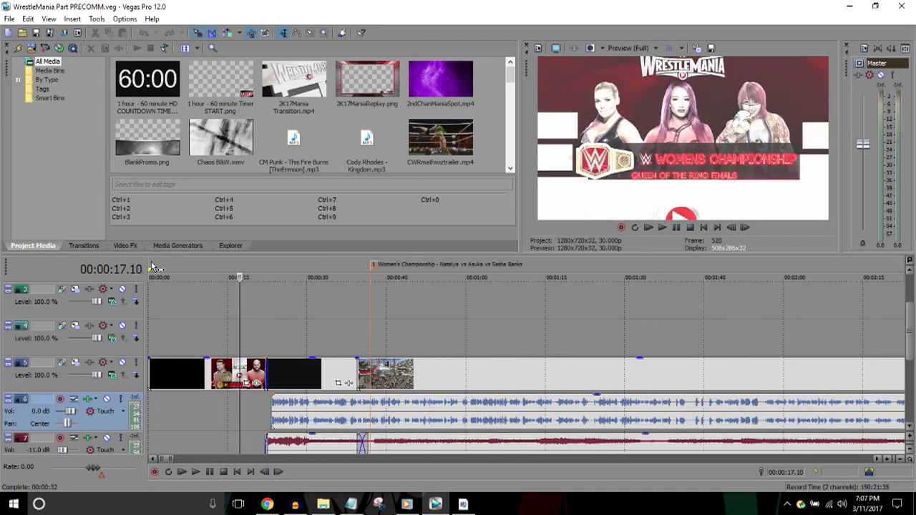
pyautogui.press('Right')
pyautogui.scroll(-7, 152, 266)
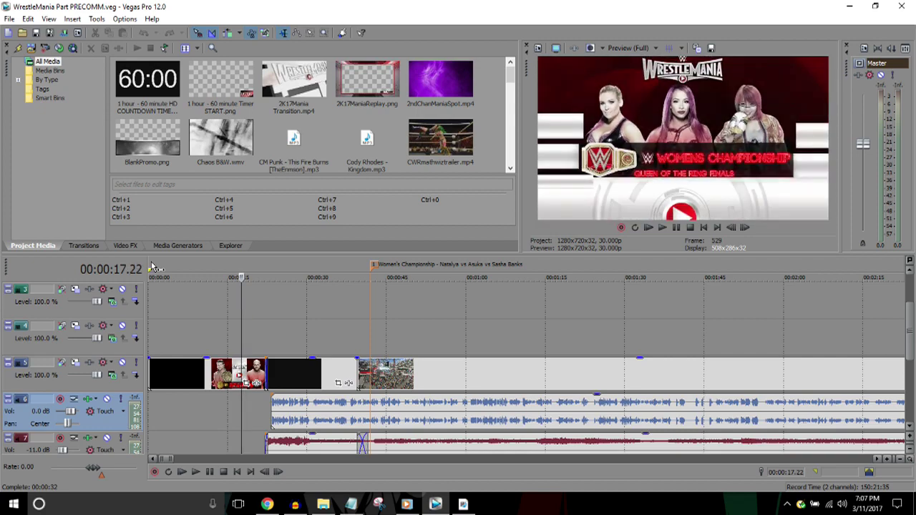
# Step: Review the end of the match-card intro around the World Heavyweight Championship card and its cut to the stadium shot
pyautogui.scroll(-2, 153, 266)
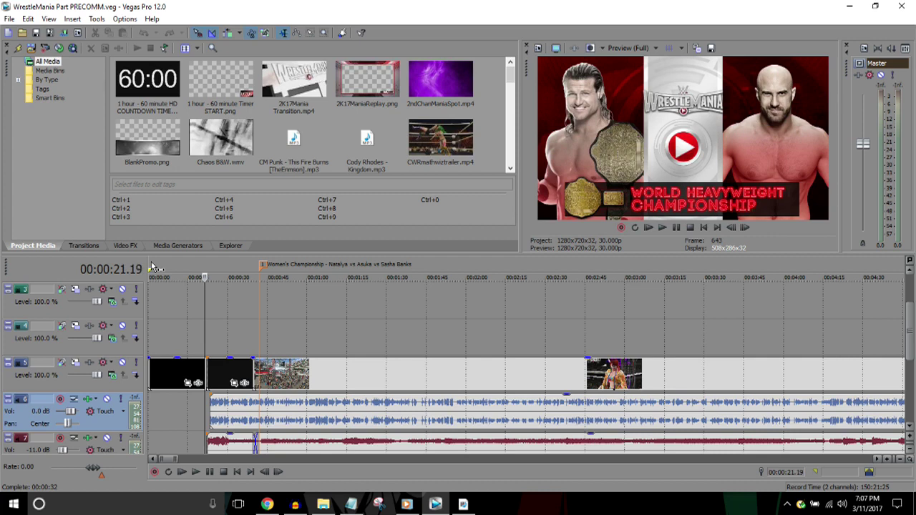
pyautogui.scroll(-2, 152, 266)
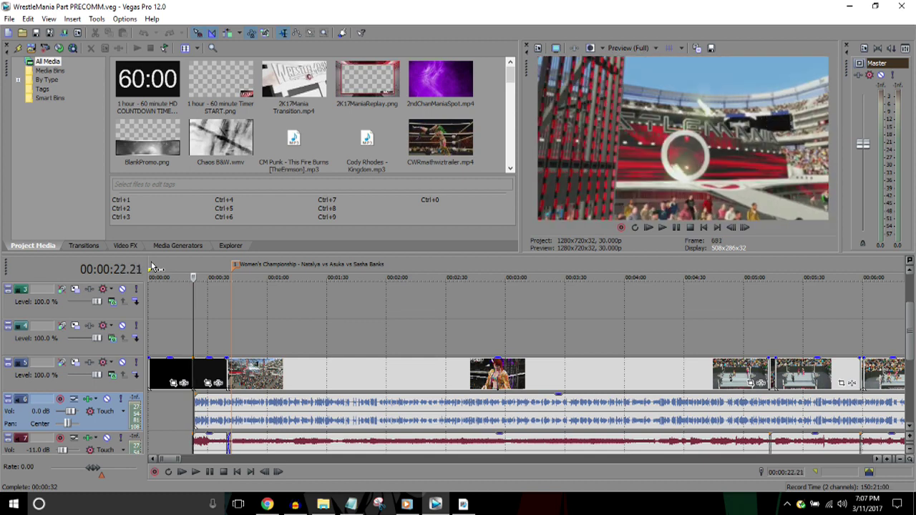
pyautogui.press('Left')
pyautogui.press('Left')
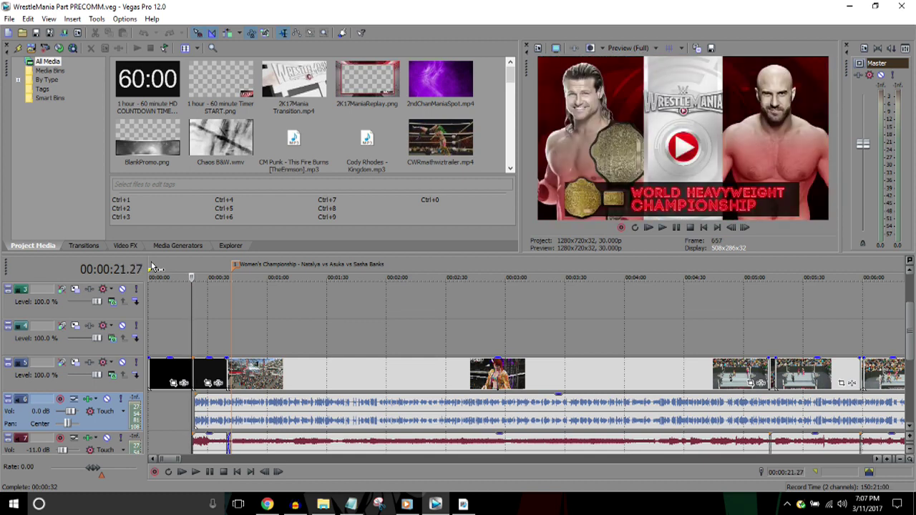
pyautogui.press('space')
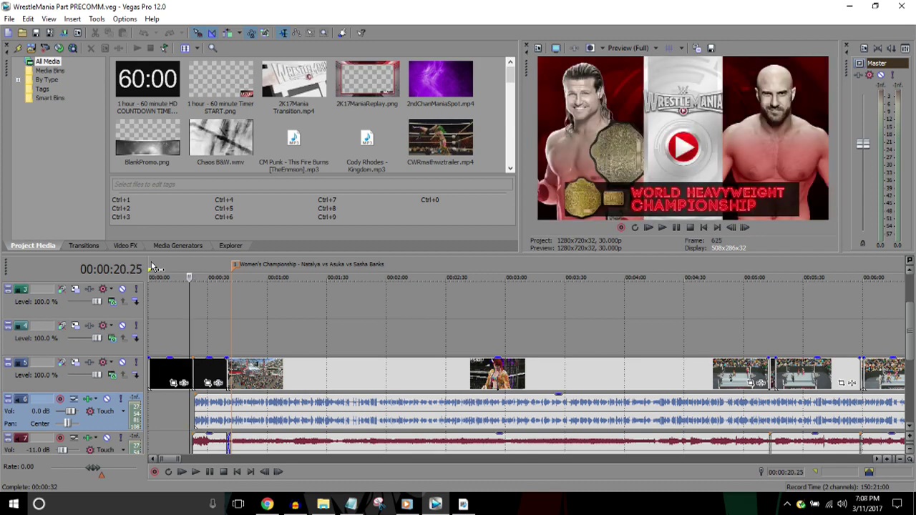
pyautogui.press('Left')
pyautogui.press('Left')
pyautogui.press('Left')
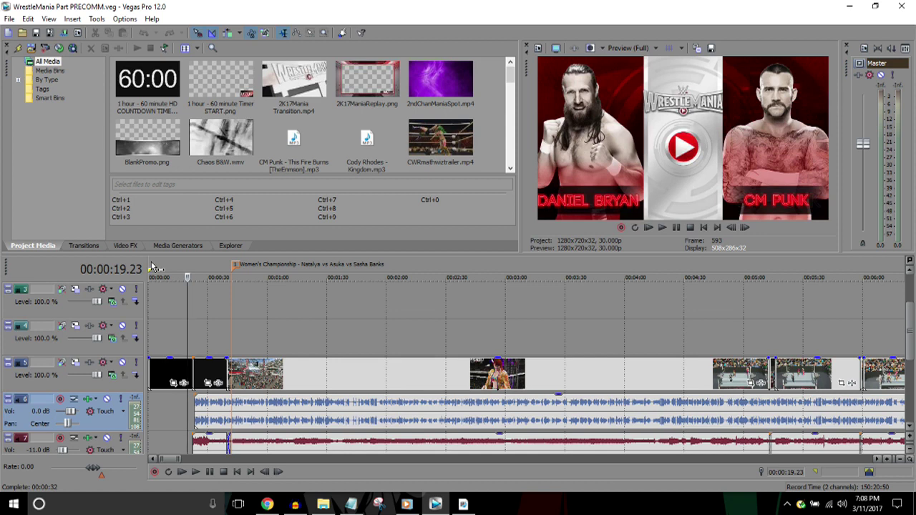
# Step: Move the playhead past the match-card intro to the stadium opening shot
pyautogui.press('Down')
pyautogui.press('Right')
pyautogui.press('Right')
pyautogui.press('Right')
pyautogui.press('Right')
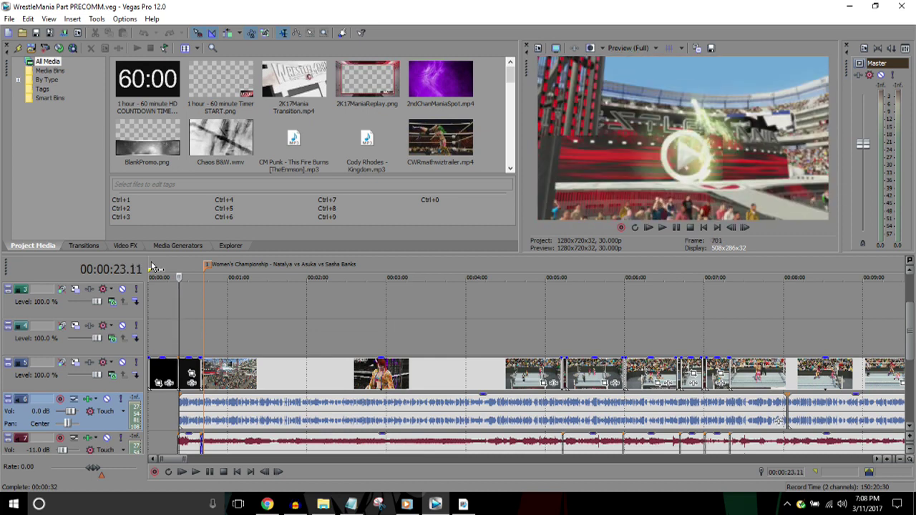
pyautogui.scroll(-1, 152, 267)
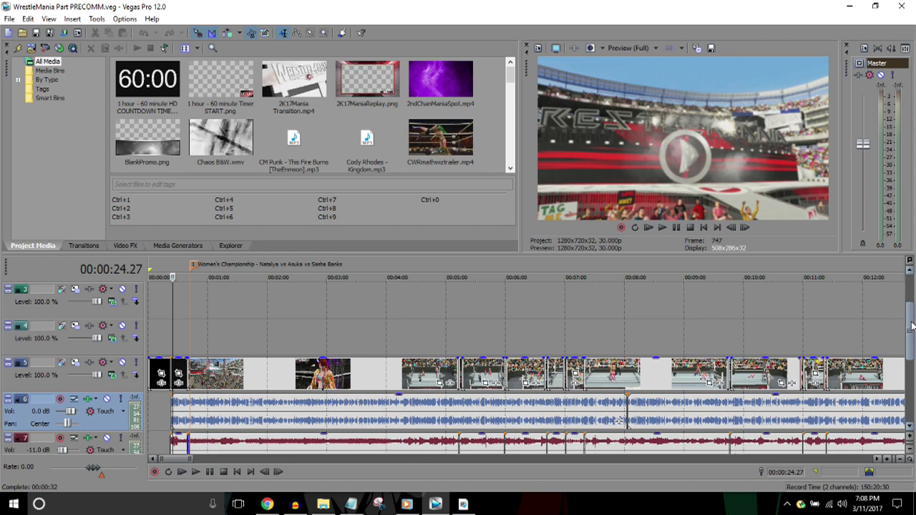
# Step: Examine the audio tracks beneath the stadium opening shot while scrubbing around its start
pyautogui.moveTo(911, 336); pyautogui.dragTo(913, 358)
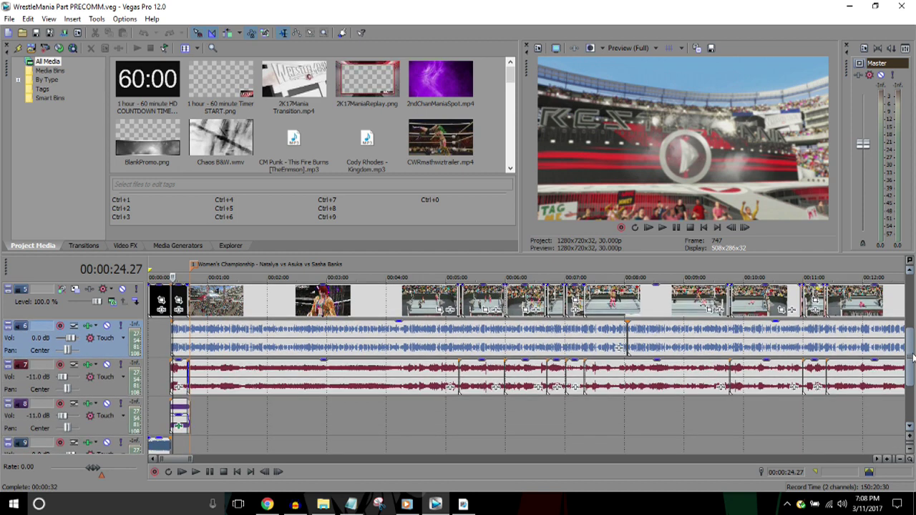
pyautogui.press('Left')
pyautogui.press('Left')
pyautogui.press('Left')
pyautogui.press('Left')
pyautogui.press('Left')
pyautogui.press('Right')
pyautogui.press('Right')
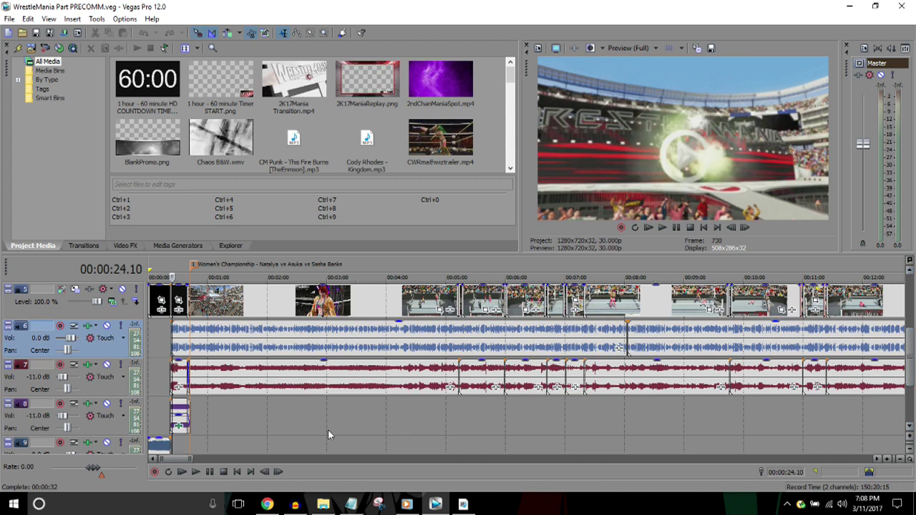
# Step: Inspect the Reverb effect settings on the WrestleMania Intro audio event, close them, and return to the video tracks
pyautogui.click(177, 427)
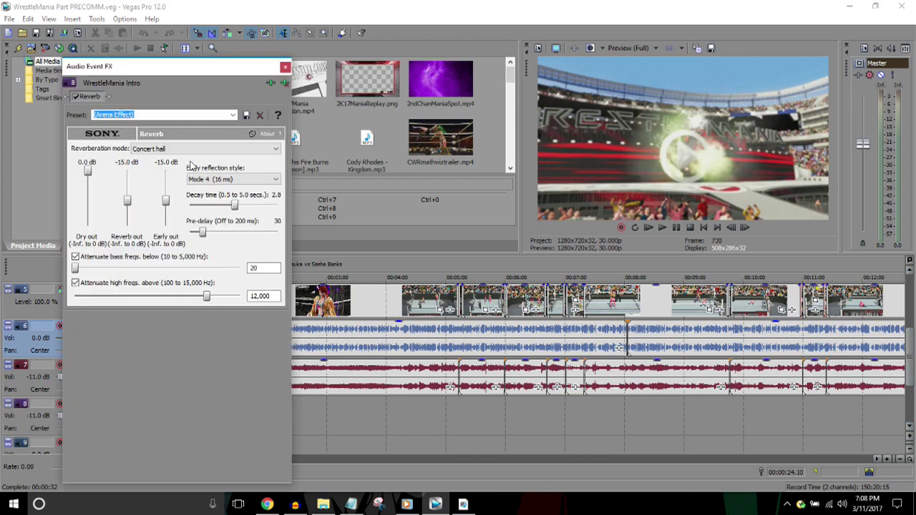
pyautogui.click(284, 67)
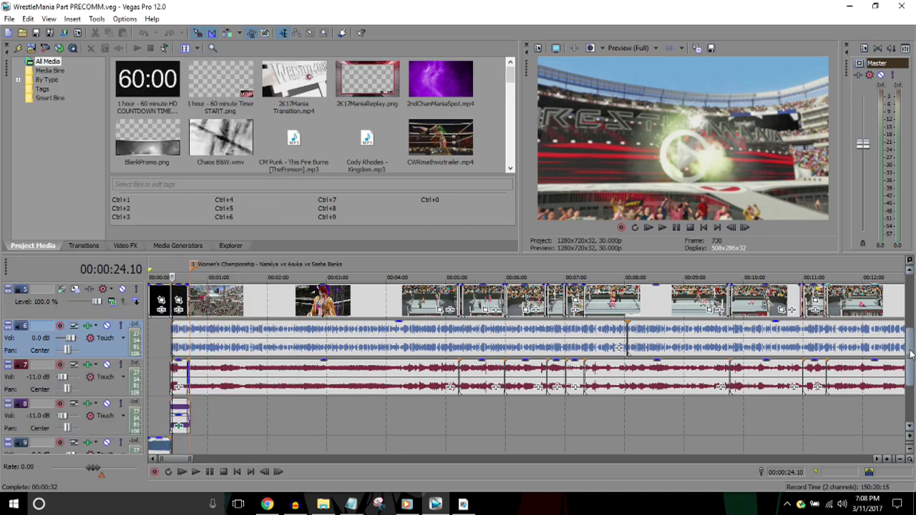
pyautogui.moveTo(910, 353)
pyautogui.mouseDown()
pyautogui.moveTo(910, 341)
pyautogui.moveTo(910, 361)
pyautogui.mouseUp()
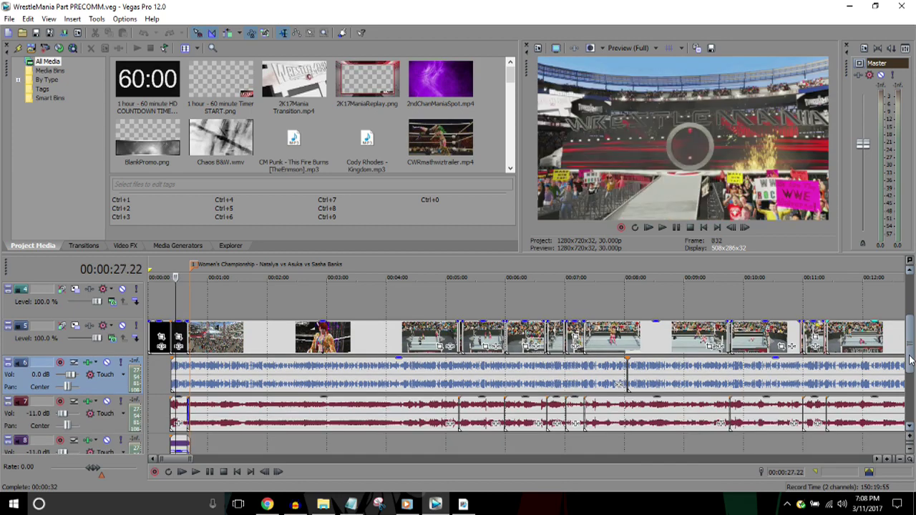
# Step: Examine the whole project timeline with its match markers, from the Women's Championship to the final match
pyautogui.press('Down')
pyautogui.press('Down')
pyautogui.press('Down')
pyautogui.press('Down')
pyautogui.press('Down')
pyautogui.press('Down')
pyautogui.press('Down')
pyautogui.press('Down')
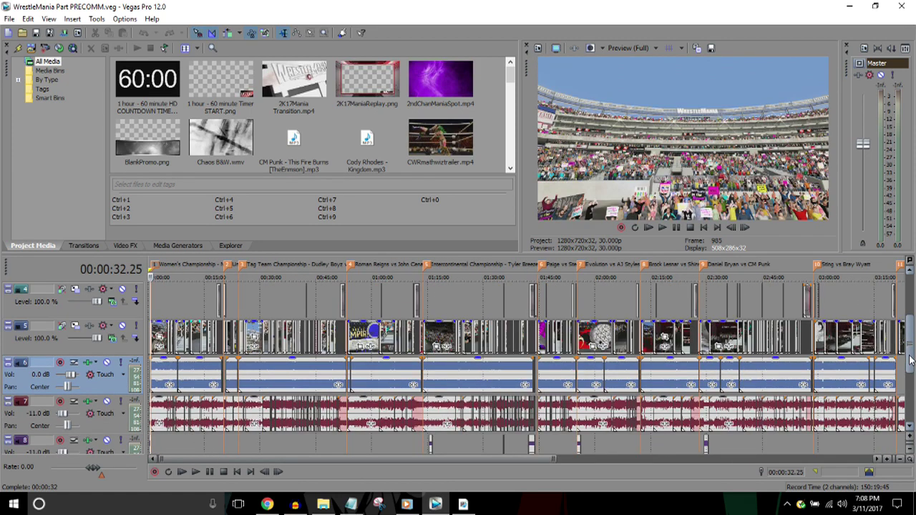
pyautogui.press('Down')
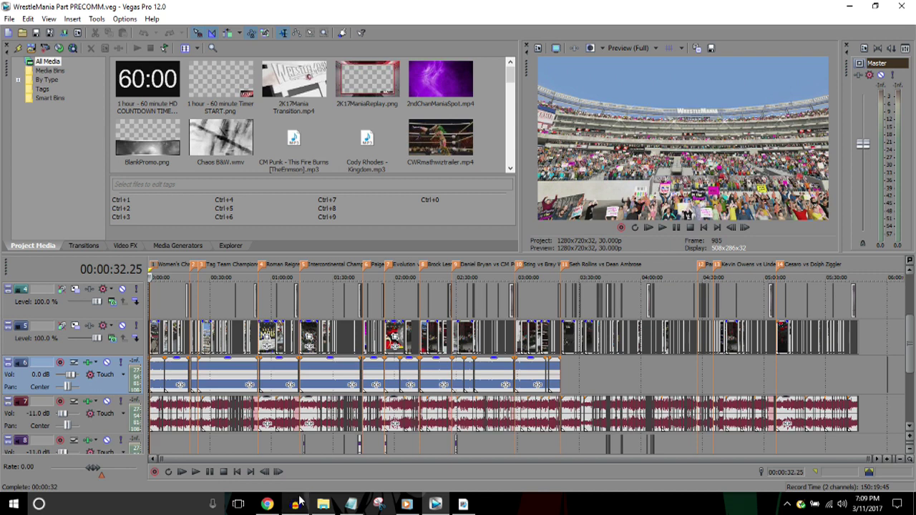
pyautogui.moveTo(299, 505)
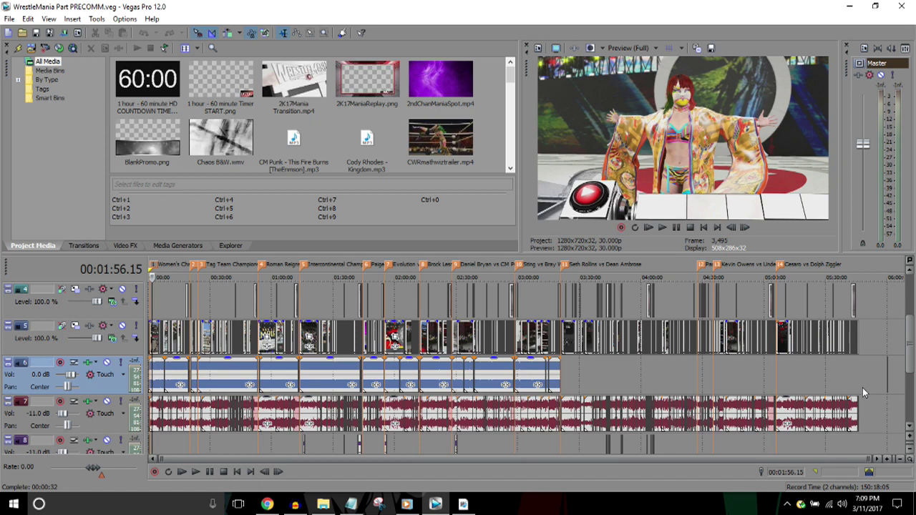
# Step: Review the robed wrestler's entrance footage near the start of the Women's Championship section
pyautogui.scroll(5, 863, 387)
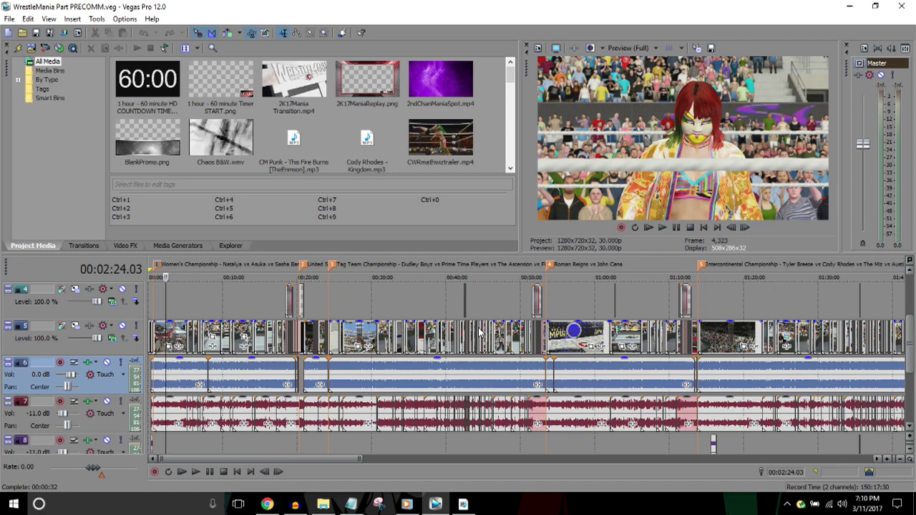
pyautogui.scroll(1, 480, 332)
pyautogui.press('Left')
pyautogui.press('Left')
pyautogui.press('Right')
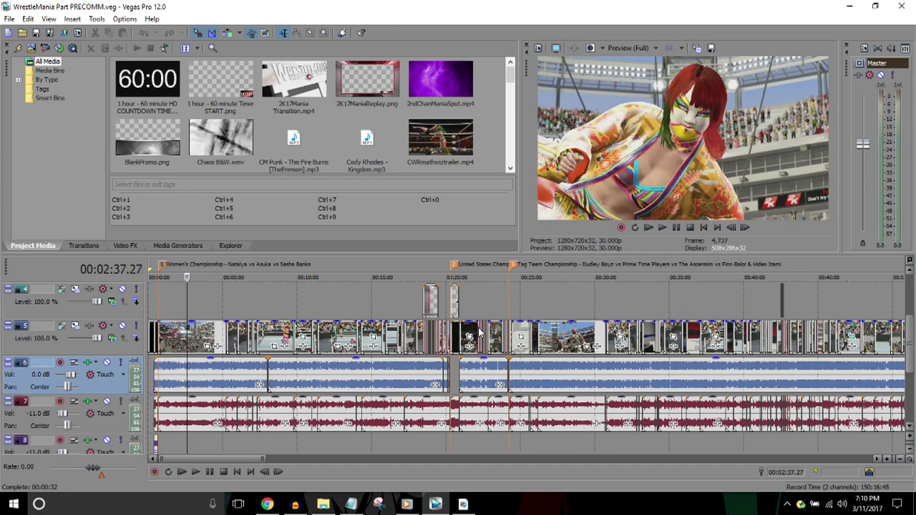
pyautogui.press('space')
pyautogui.scroll(-3, 480, 330)
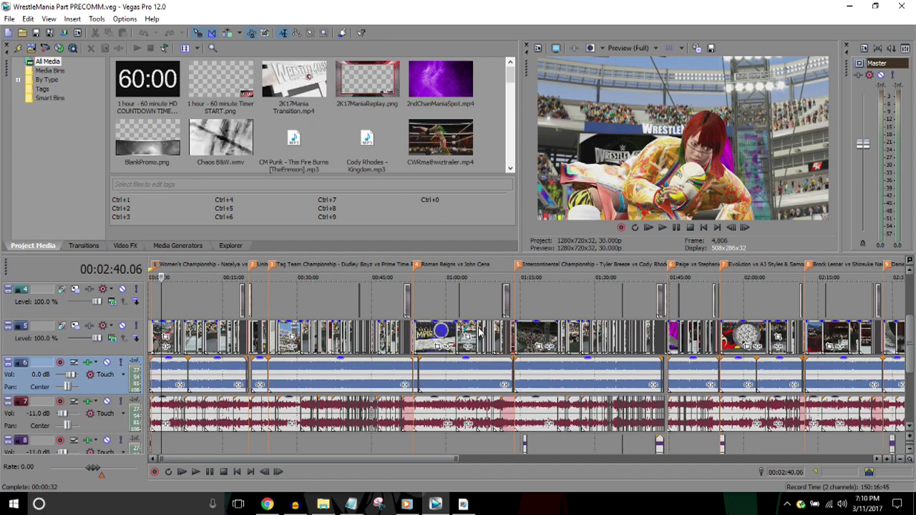
# Step: Review the following wrestler's entrance and advance to the crowd shot at about 00:04:03
pyautogui.scroll(-2, 480, 331)
pyautogui.press('space')
pyautogui.press('space')
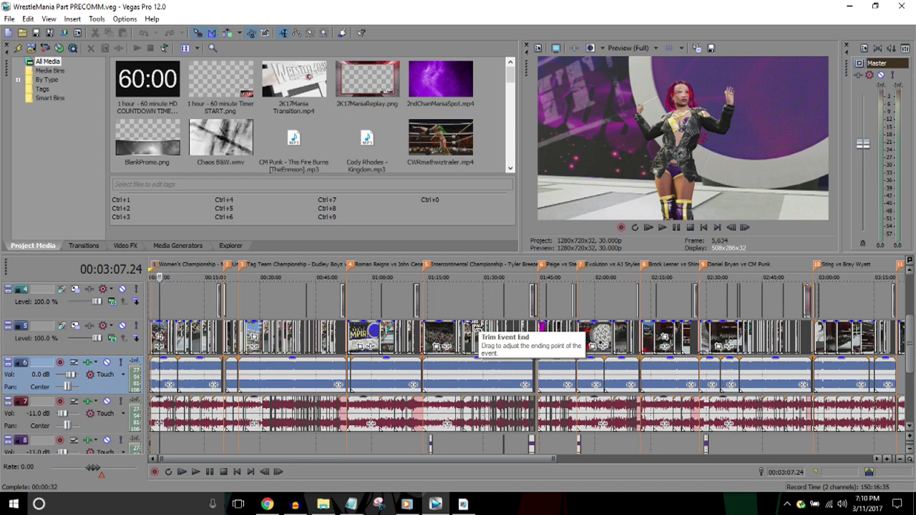
pyautogui.scroll(-1, 478, 329)
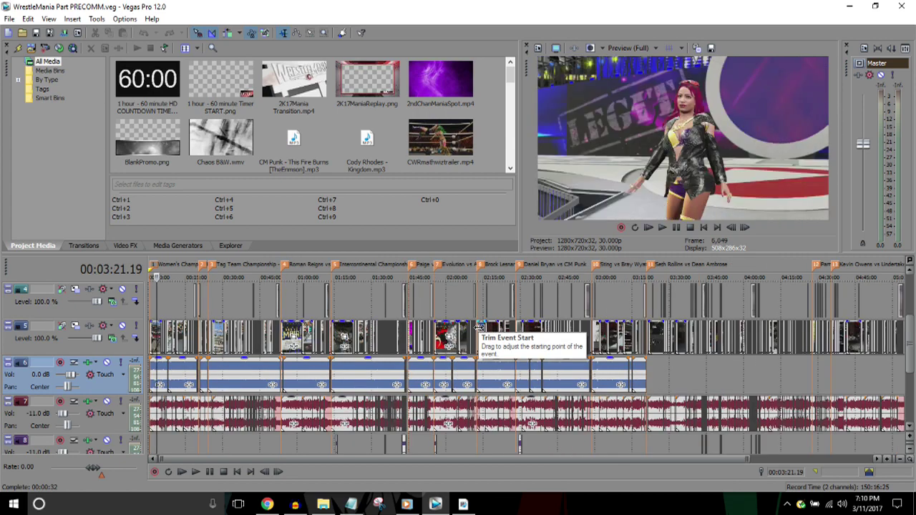
pyautogui.press('Right')
pyautogui.press('Right')
pyautogui.press('Right')
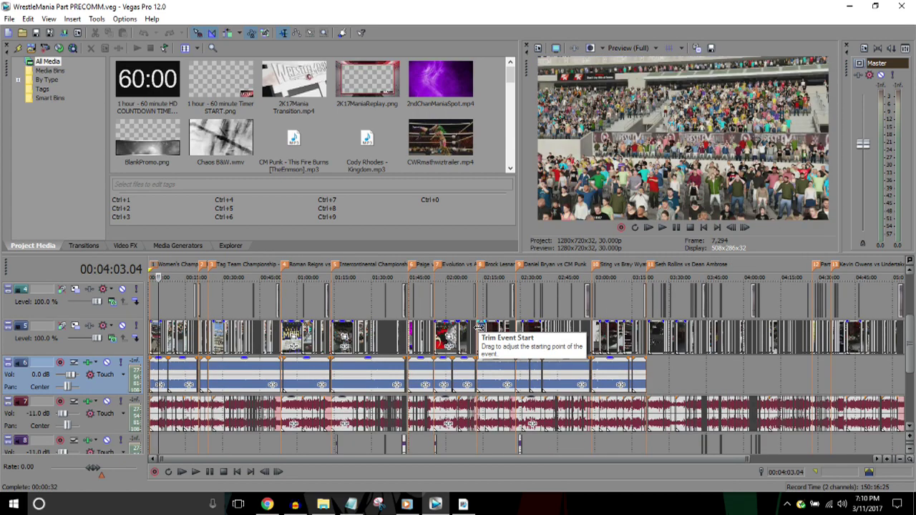
# Step: Review the opening in-ring footage of the Women's Championship match up to about 00:04:58
pyautogui.scroll(3, 478, 329)
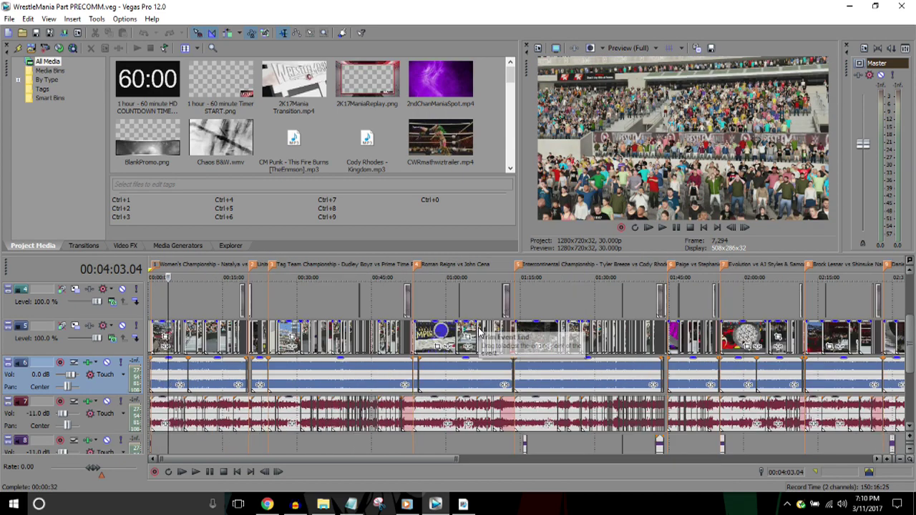
pyautogui.scroll(-1, 479, 331)
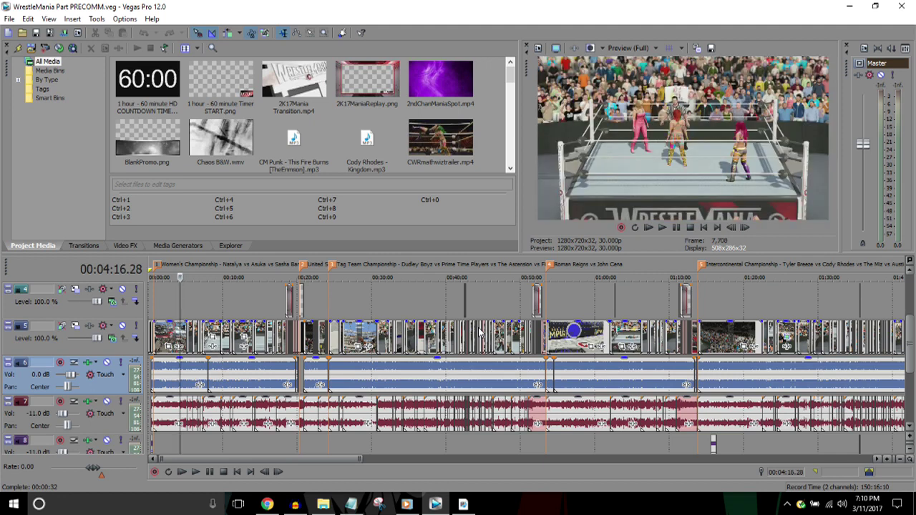
pyautogui.scroll(-1, 480, 331)
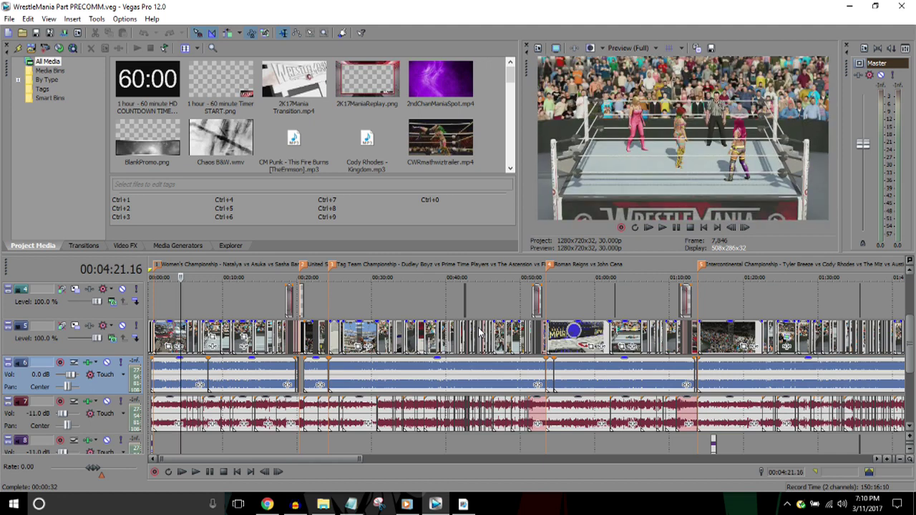
pyautogui.scroll(-5, 480, 331)
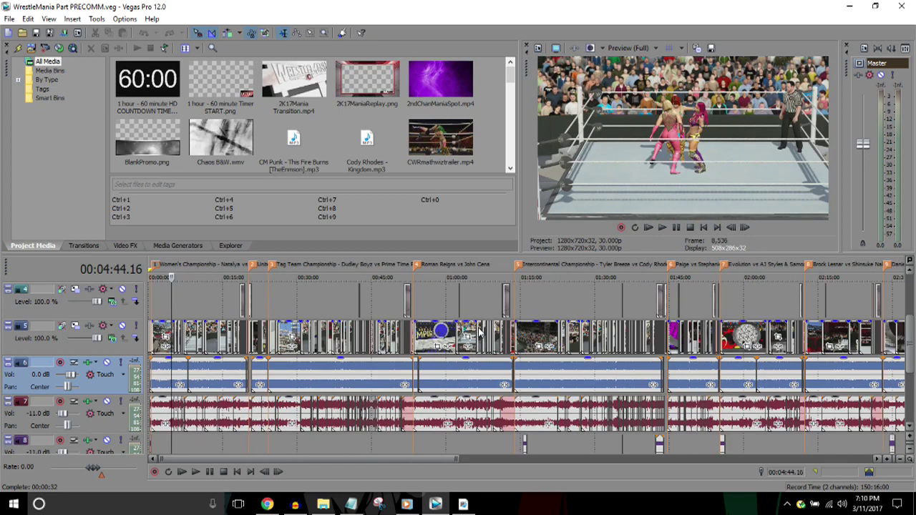
pyautogui.scroll(-2, 479, 331)
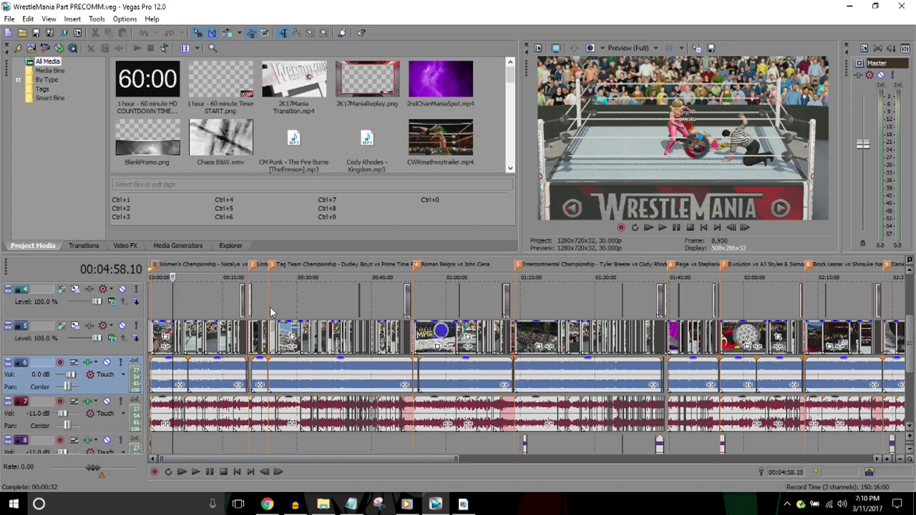
# Step: Step through the Women's Championship ring action from about 00:04:58 to 00:05:48
pyautogui.press('Right')
pyautogui.press('Right')
pyautogui.press('Right')
pyautogui.press('Right')
pyautogui.press('Right')
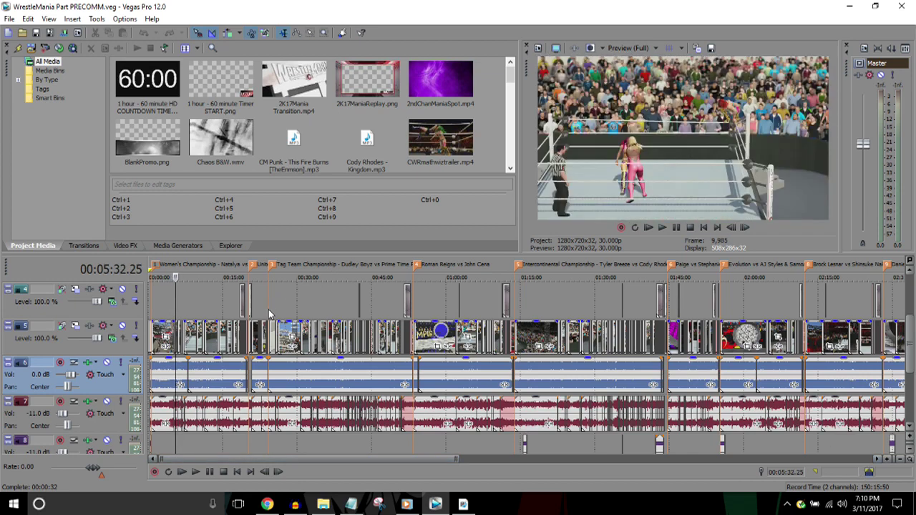
pyautogui.press('Down')
pyautogui.press('Right')
pyautogui.scroll(5, 268, 314)
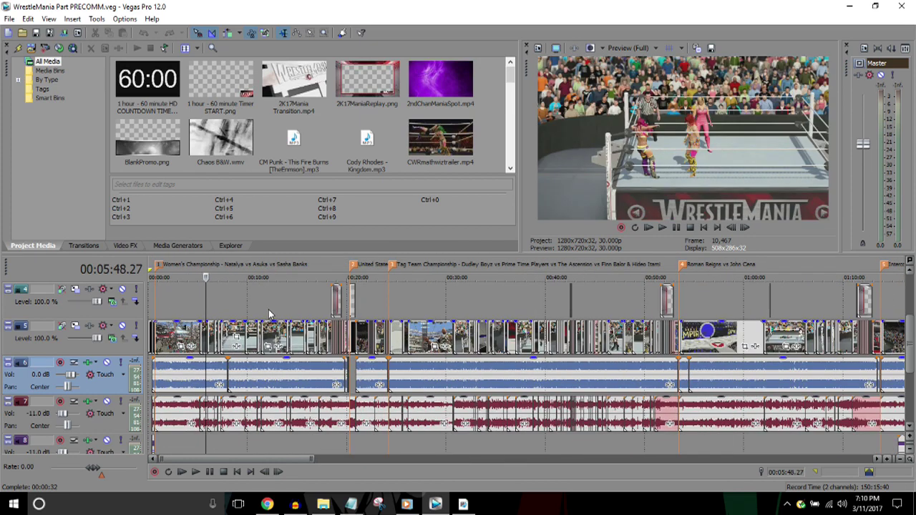
# Step: Continue through the Women's Championship match footage to about 00:06:57
pyautogui.press('Right')
pyautogui.press('Right')
pyautogui.press('Right')
pyautogui.press('Right')
pyautogui.press('Right')
pyautogui.press('Right')
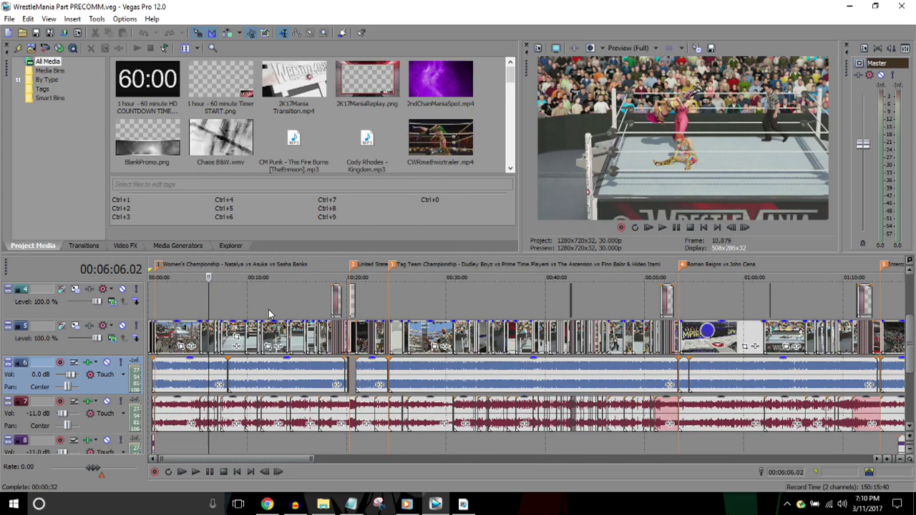
pyautogui.press('Down')
pyautogui.scroll(-8, 268, 314)
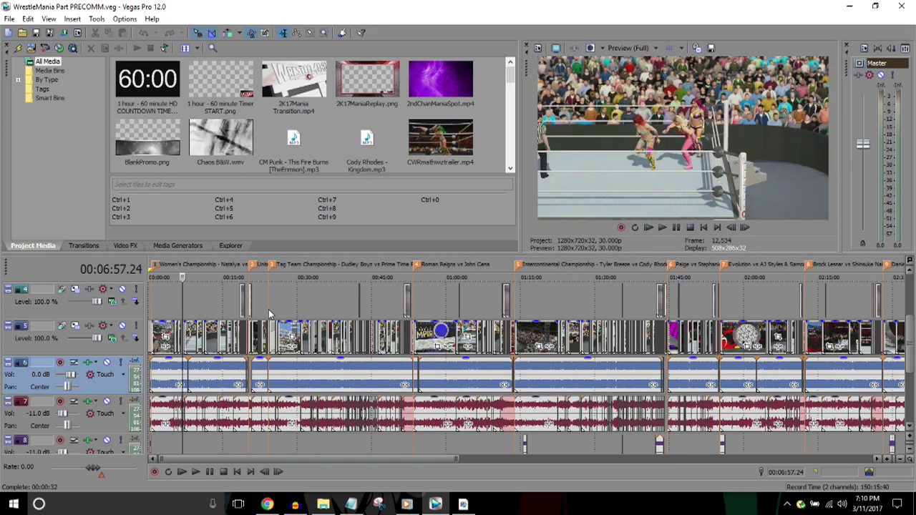
# Step: Locate the camera cut around 00:07:18 in the Women's Championship match and view its clips closely
pyautogui.scroll(-3, 268, 313)
pyautogui.scroll(3, 269, 313)
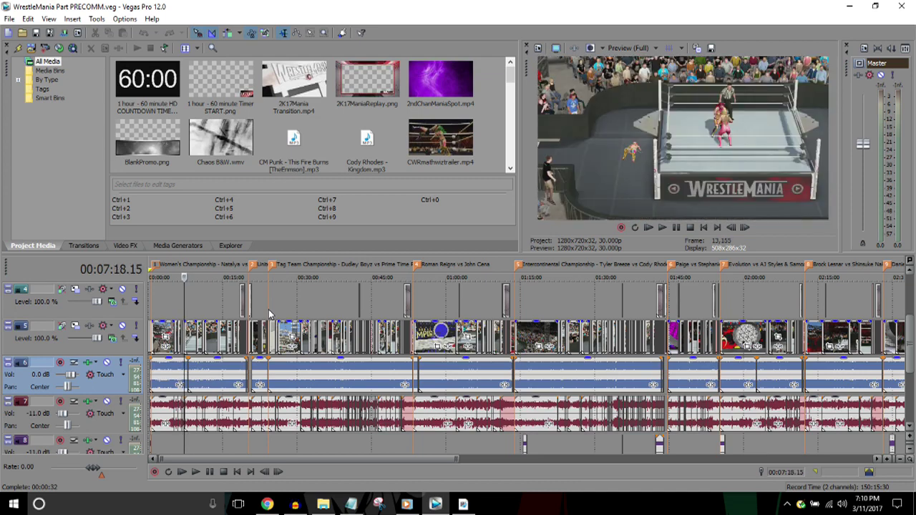
pyautogui.scroll(-1, 268, 314)
pyautogui.scroll(8, 268, 314)
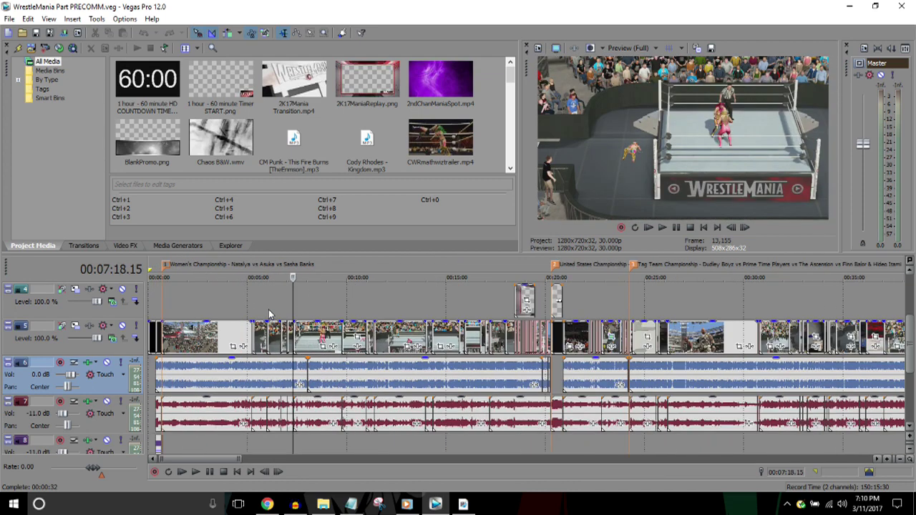
pyautogui.scroll(-1, 268, 313)
pyautogui.scroll(7, 268, 313)
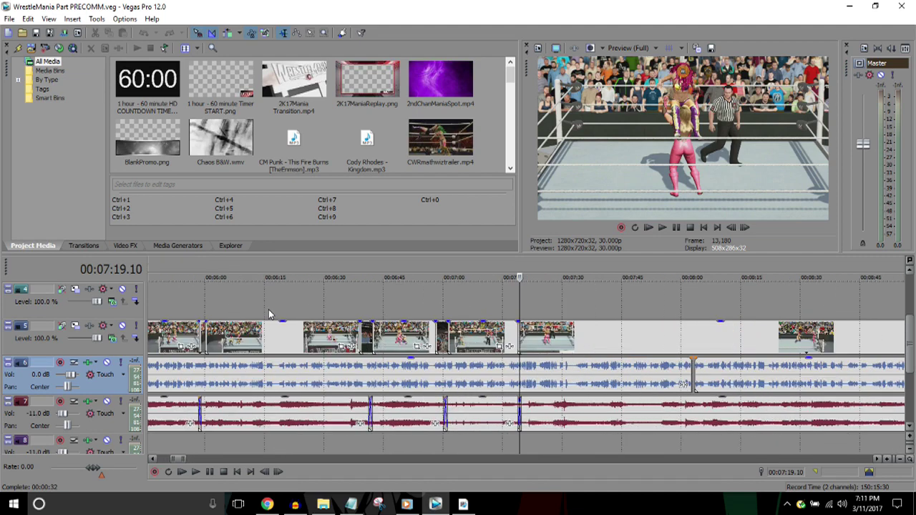
# Step: Examine the video transition and audio crossfade at the 00:07:18 cut frame by frame
pyautogui.press('Left')
pyautogui.press('Left')
pyautogui.press('Left')
pyautogui.press('Down')
pyautogui.press('Left')
pyautogui.press('Left')
pyautogui.press('Left')
pyautogui.press('Left')
pyautogui.press('Left')
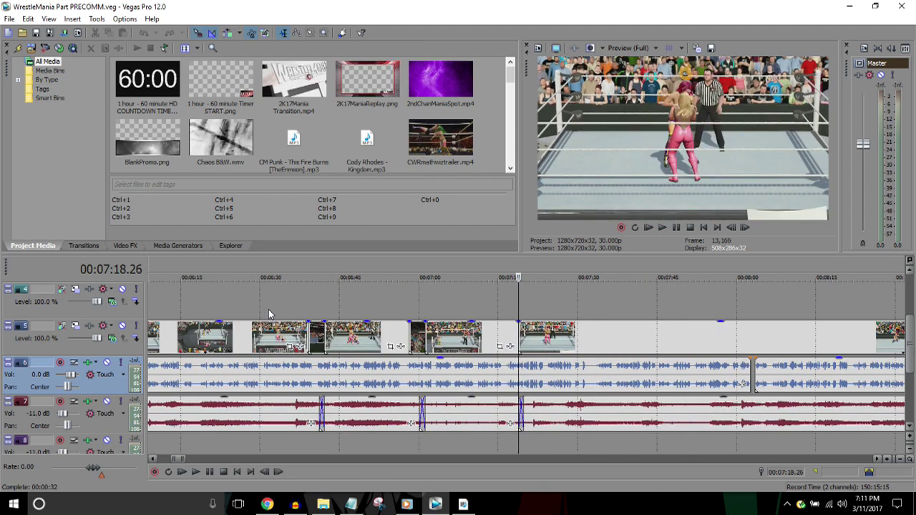
pyautogui.scroll(2, 268, 314)
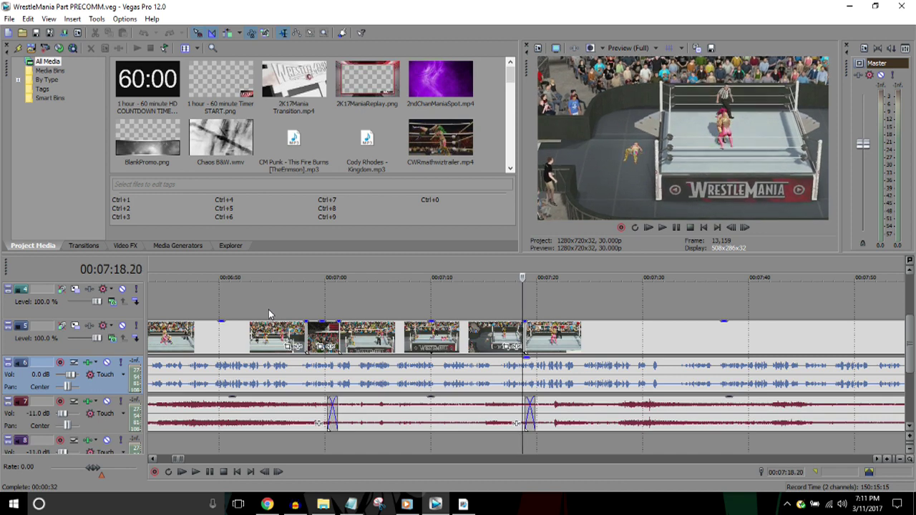
pyautogui.scroll(3, 268, 313)
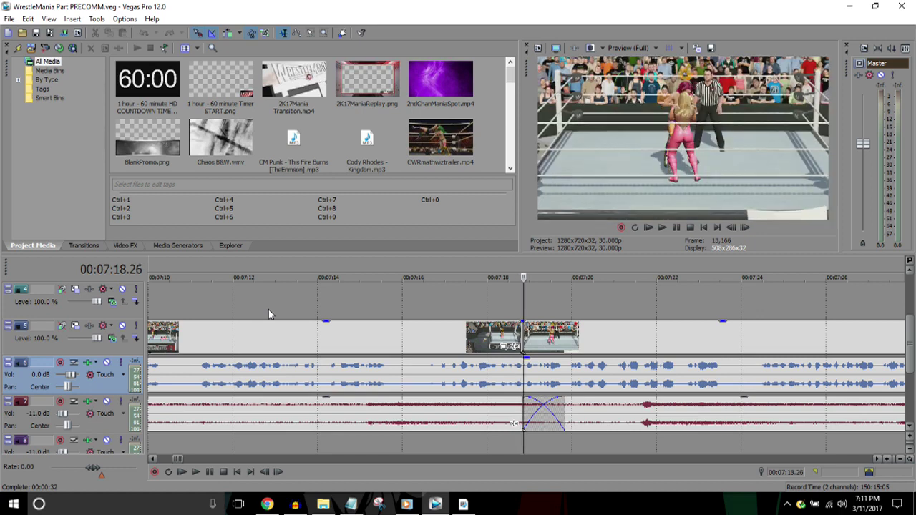
pyautogui.press('Left')
pyautogui.press('Left')
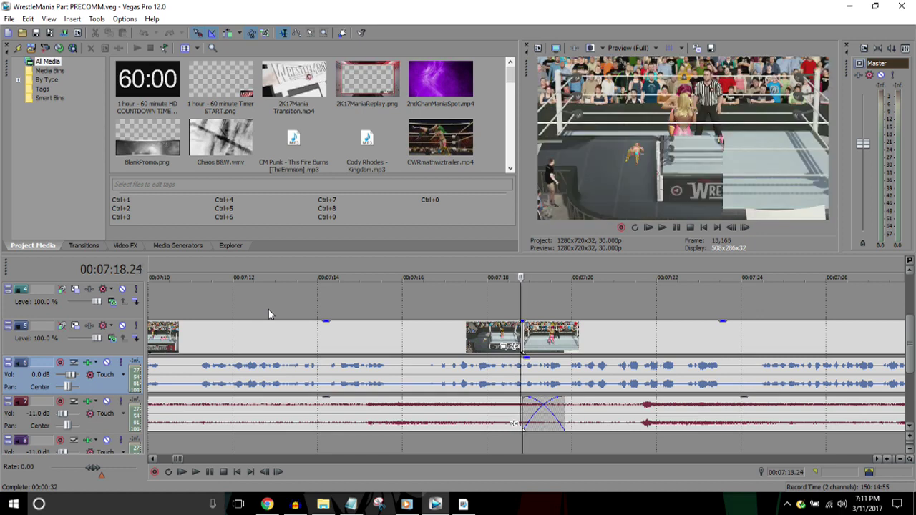
pyautogui.press('Right')
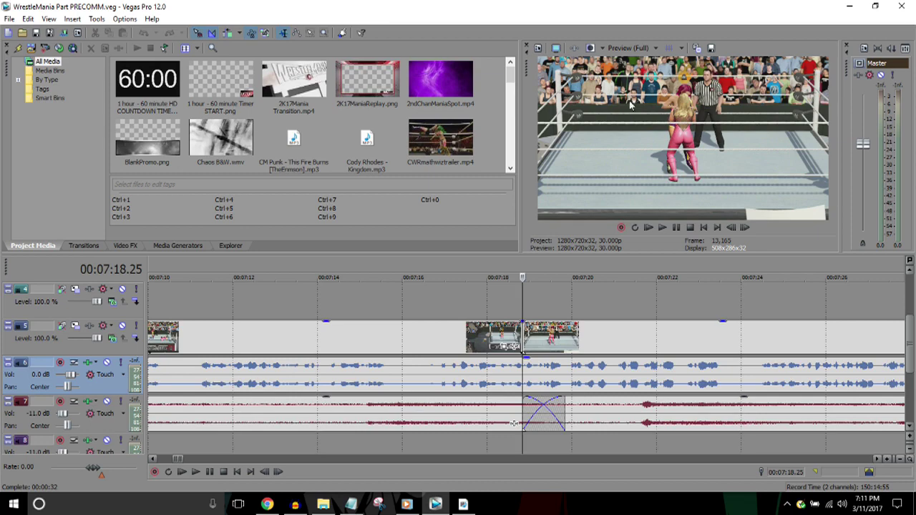
# Step: Play the footage just past the 00:07:18 transition and stop at about 00:07:20
pyautogui.press('Down')
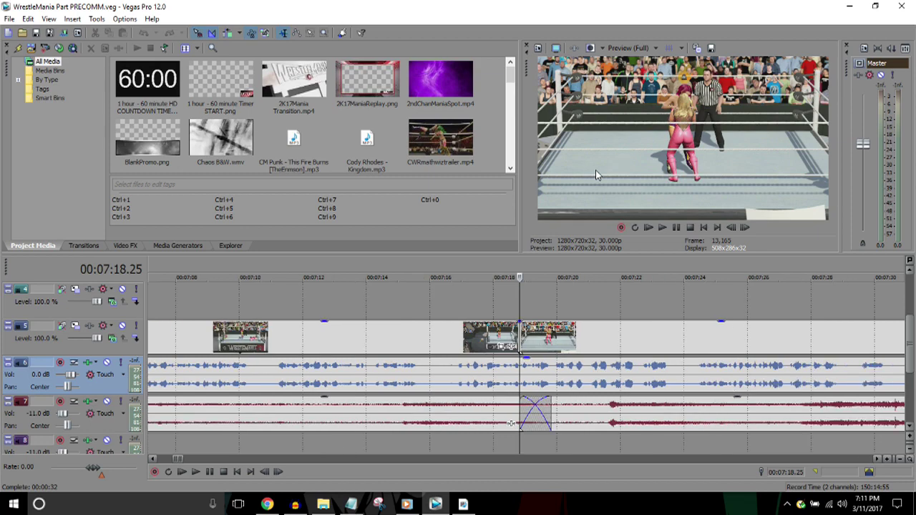
pyautogui.press('Down')
pyautogui.press('Down')
pyautogui.press('Down')
pyautogui.press('space')
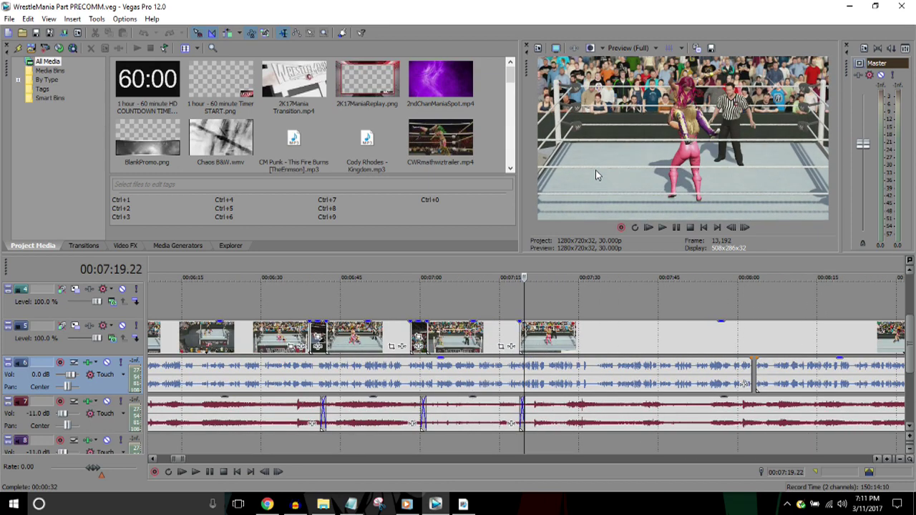
pyautogui.press('space')
# Step: Move the playhead to about 00:09:34 in the Women's Championship match and play from there
pyautogui.press('Down')
pyautogui.press('Down')
pyautogui.press('Down')
pyautogui.press('Down')
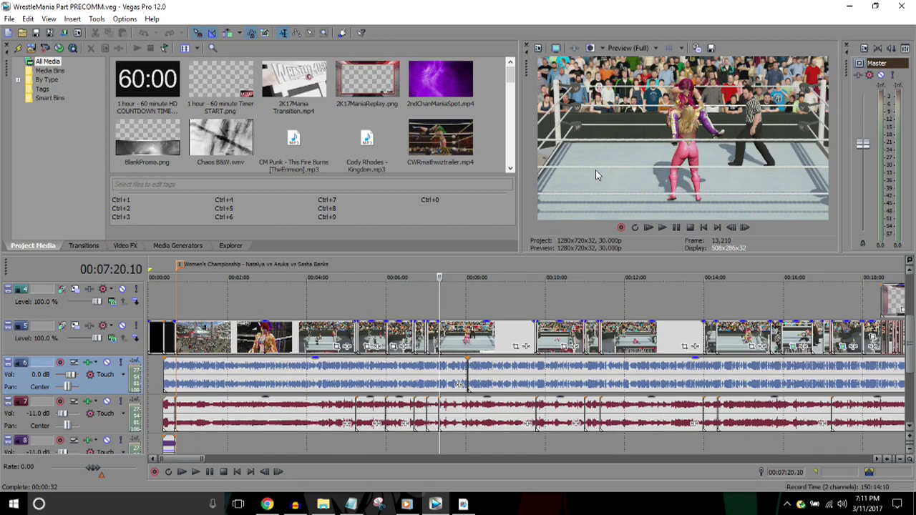
pyautogui.click(528, 277)
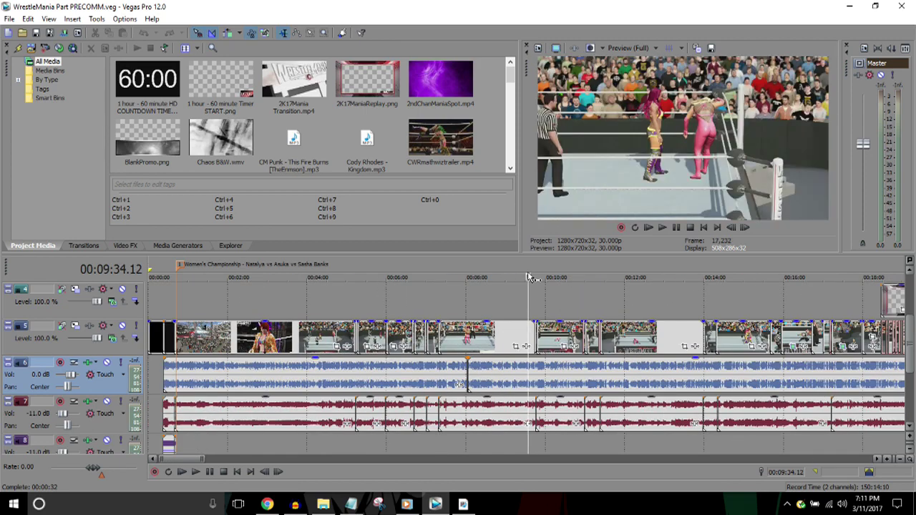
pyautogui.press('space')
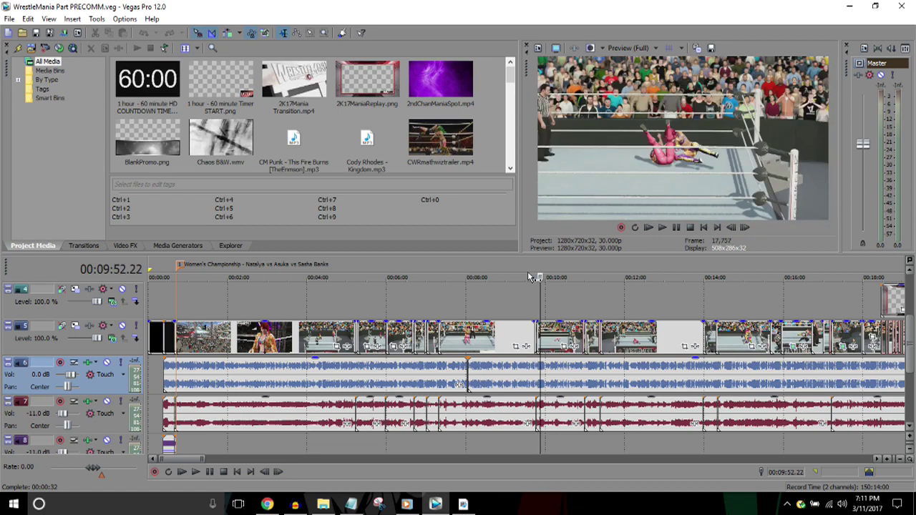
# Step: Examine the cut to the crowd shot around 00:11:22 in the Women's Championship match
pyautogui.scroll(-1, 527, 272)
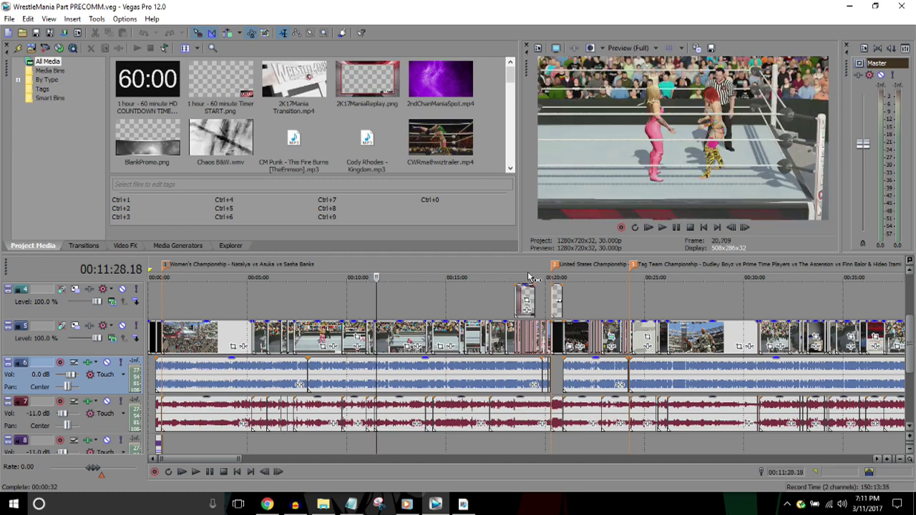
pyautogui.press('Left')
pyautogui.press('Left')
pyautogui.press('Up')
pyautogui.press('Up')
pyautogui.scroll(5, 528, 276)
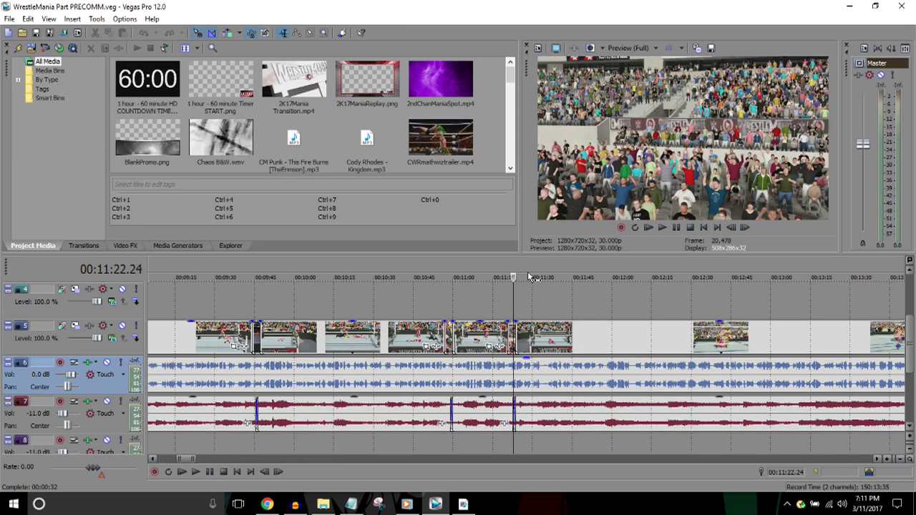
# Step: Review the Women's Championship footage from the 00:11:22 cut through to about 00:13:16
pyautogui.press('Right')
pyautogui.press('Right')
pyautogui.press('Right')
pyautogui.press('Right')
pyautogui.press('Right')
pyautogui.press('Right')
pyautogui.press('Right')
pyautogui.press('Right')
pyautogui.press('Right')
pyautogui.press('Right')
pyautogui.press('Right')
pyautogui.press('Right')
pyautogui.press('Right')
pyautogui.scroll(-3, 528, 276)
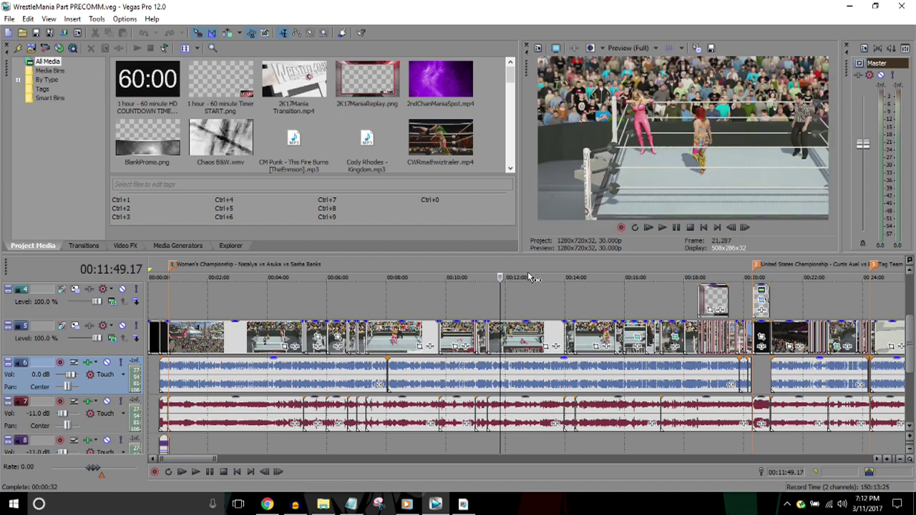
pyautogui.scroll(-3, 528, 277)
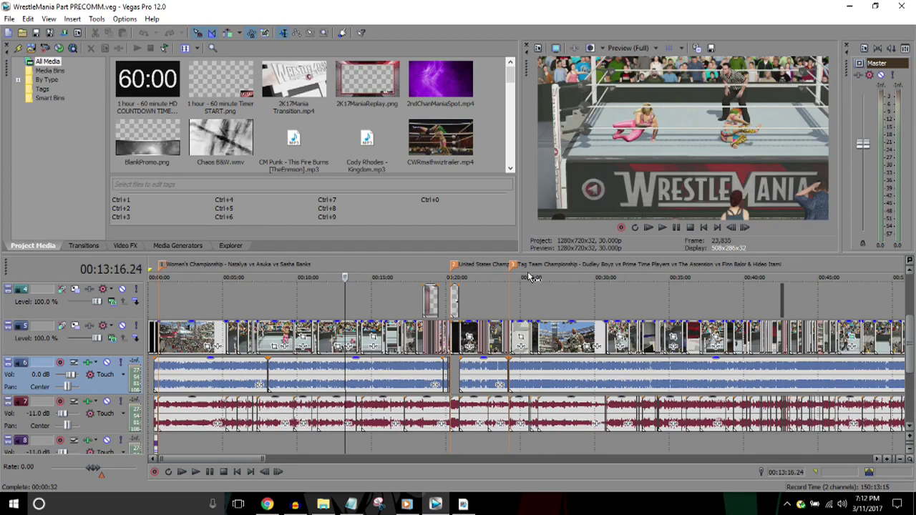
# Step: Locate the camera cut near 00:13:58 in the Women's Championship match
pyautogui.scroll(1, 529, 274)
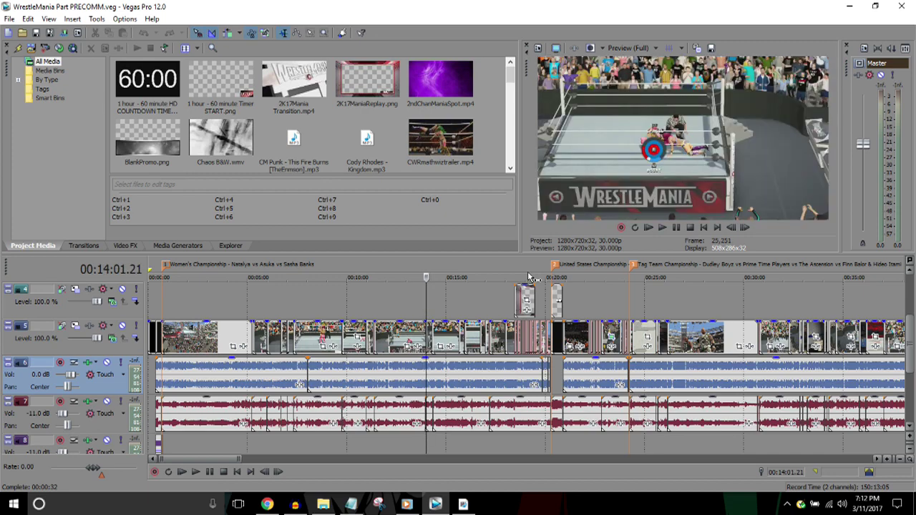
pyautogui.press('space')
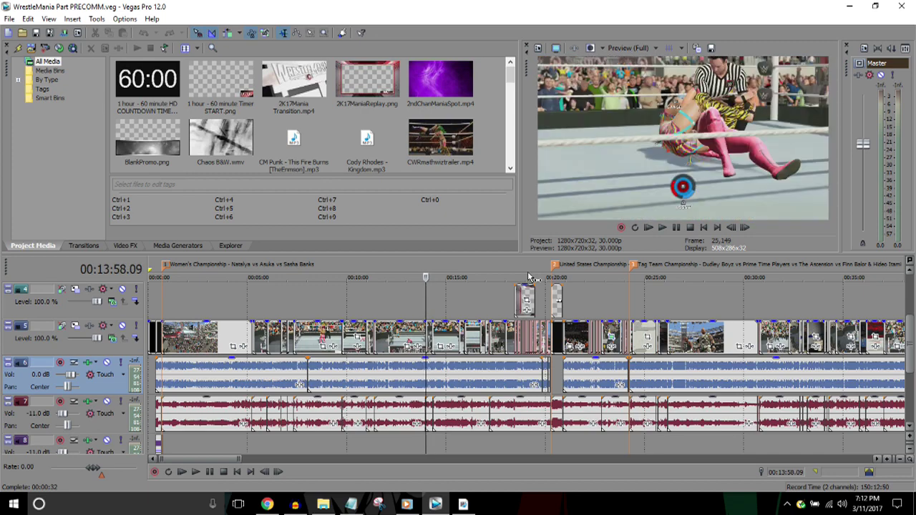
pyautogui.scroll(5, 528, 277)
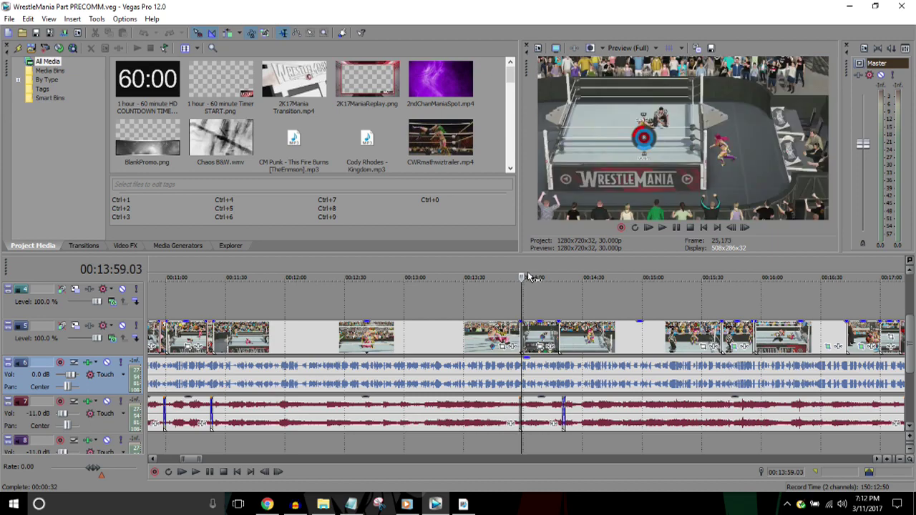
pyautogui.scroll(3, 528, 277)
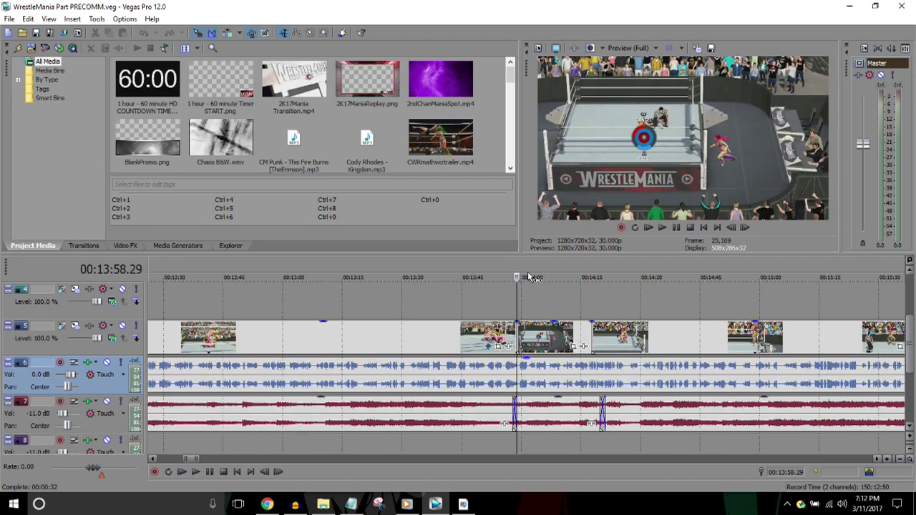
pyautogui.scroll(6, 528, 277)
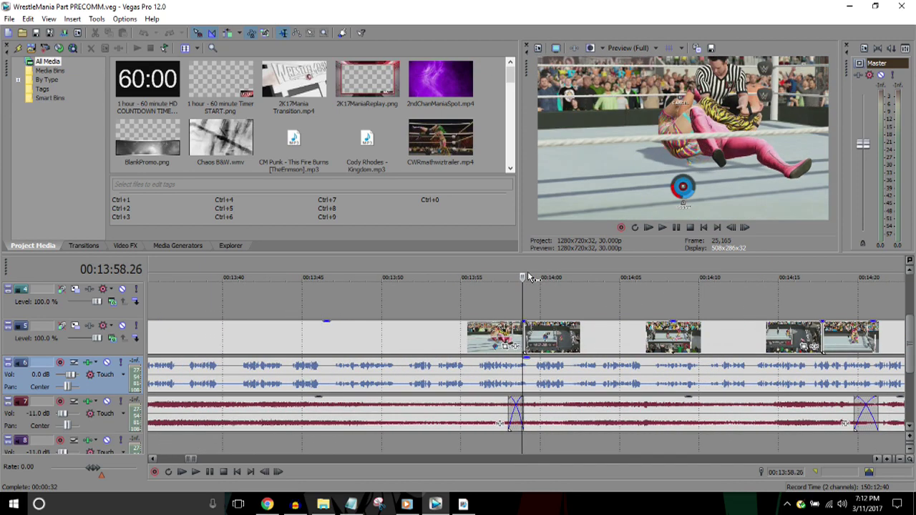
# Step: Compare the frames on either side of the 00:13:58 cut between the close-up hold and the wide ring shot
pyautogui.press('Right')
pyautogui.press('Right')
pyautogui.press('Right')
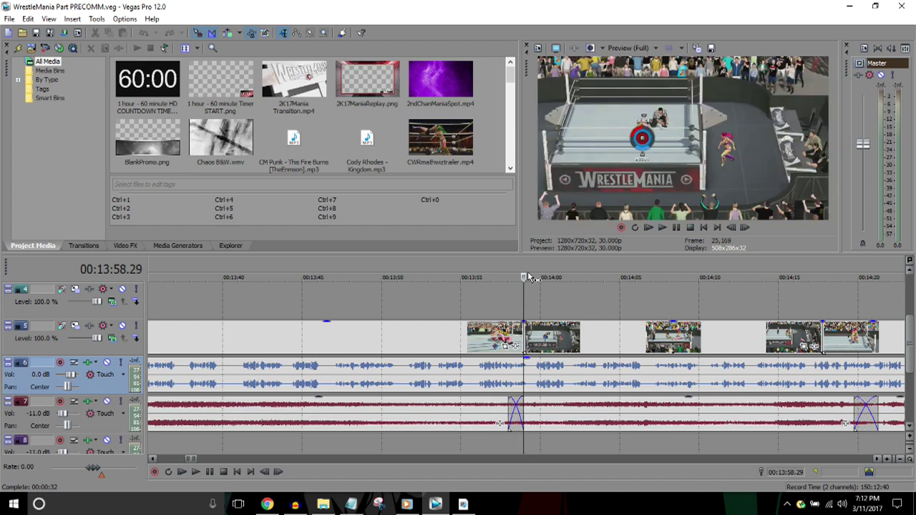
pyautogui.press('Left')
pyautogui.press('Right')
pyautogui.press('Left')
pyautogui.press('Right')
pyautogui.press('Left')
pyautogui.press('Left')
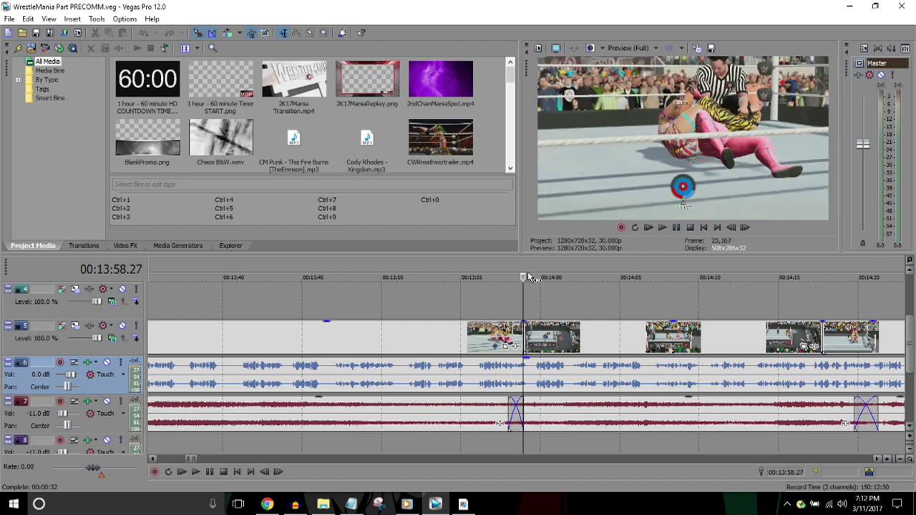
pyautogui.press('Right')
pyautogui.press('Left')
pyautogui.press('Right')
pyautogui.press('Down')
pyautogui.press('Down')
pyautogui.press('Right')
pyautogui.press('Right')
pyautogui.press('Right')
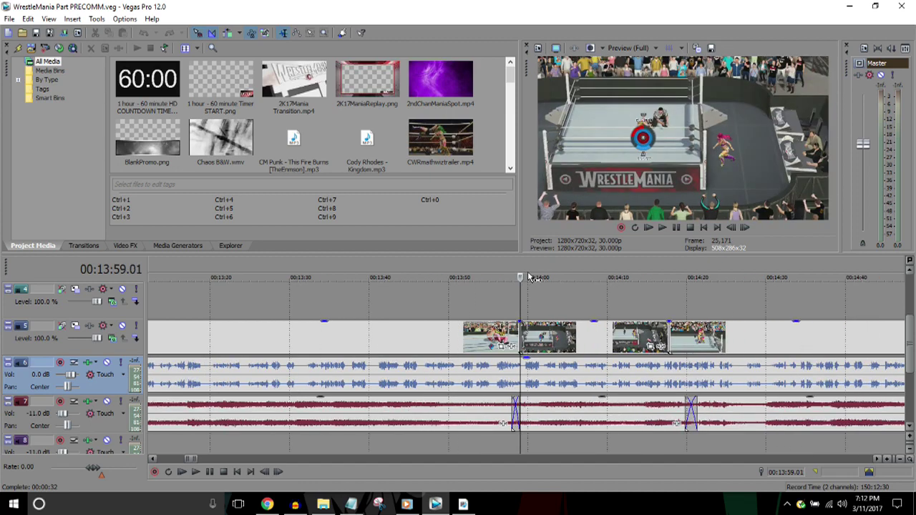
# Step: Play the Women's Championship footage from about 00:13:59 through to about 00:14:14
pyautogui.press('space')
pyautogui.press('Down')
pyautogui.press('Down')
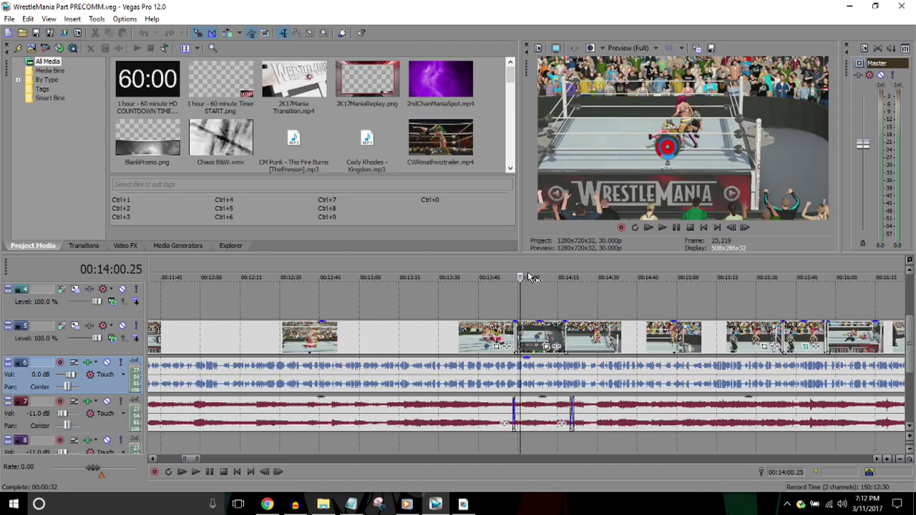
pyautogui.press('Down')
pyautogui.press('Down')
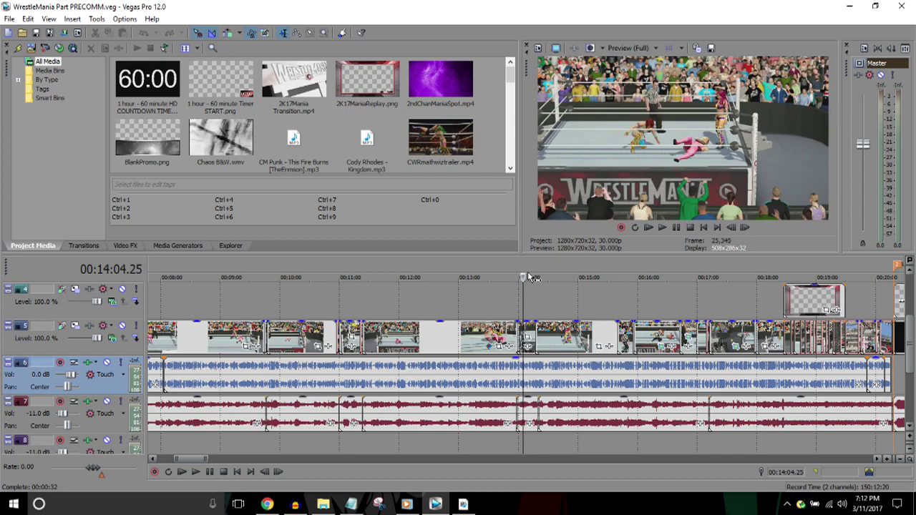
pyautogui.press('Down')
pyautogui.press('Down')
pyautogui.press('Down')
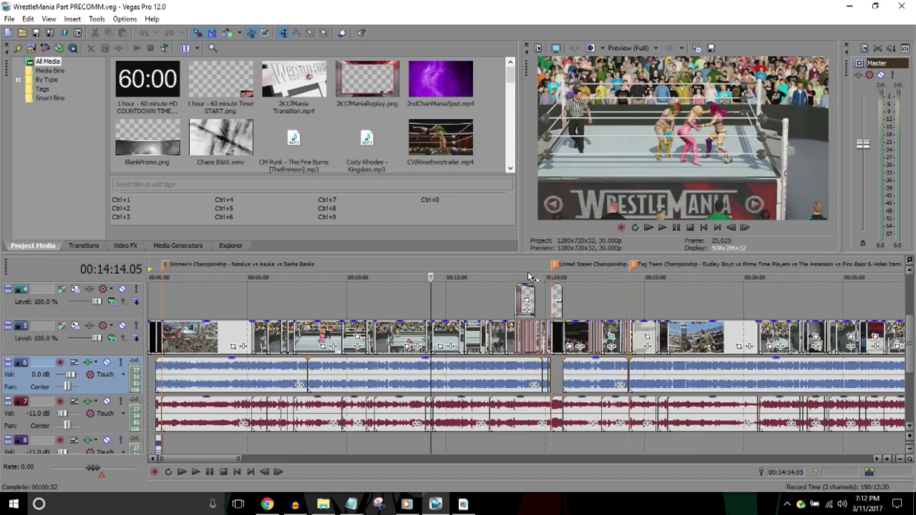
# Step: Review the cut around 00:14:17 and the match footage on to about 00:14:34
pyautogui.scroll(-1, 528, 276)
pyautogui.scroll(6, 528, 276)
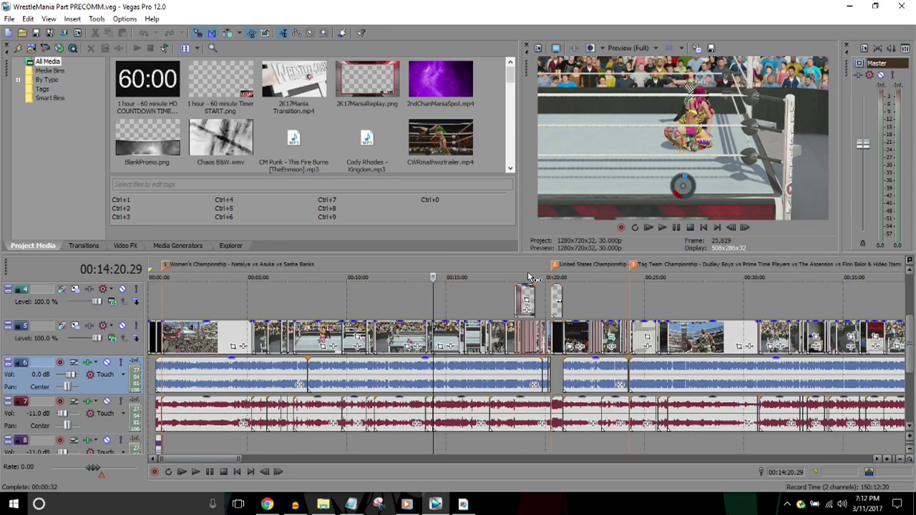
pyautogui.press('Up')
pyautogui.press('Up')
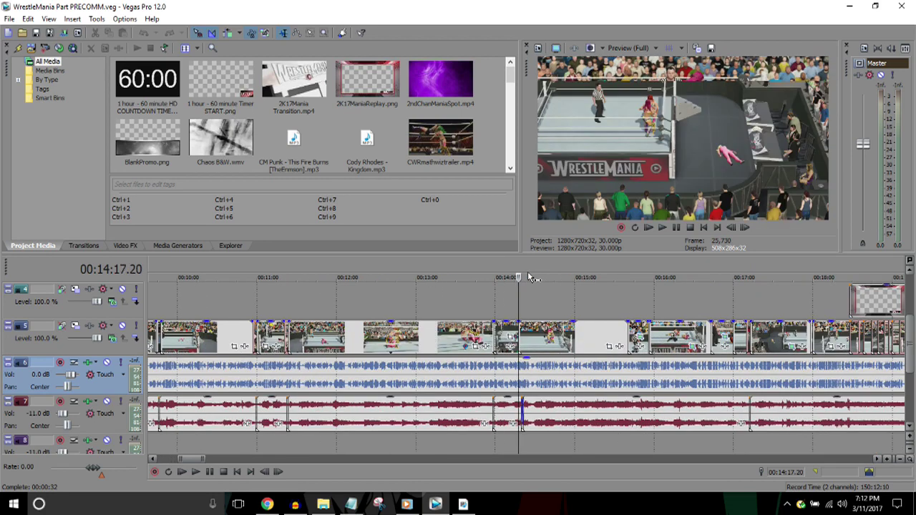
pyautogui.press('Down')
pyautogui.press('Down')
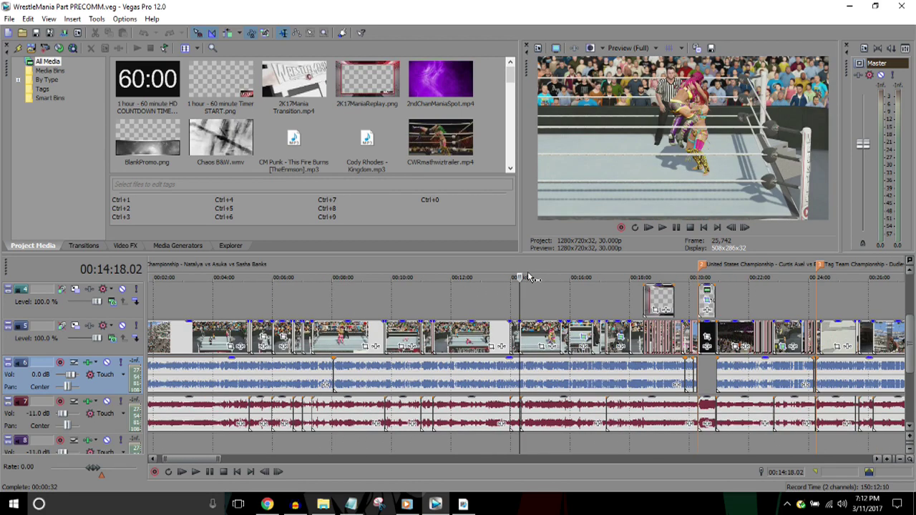
pyautogui.press('Down')
pyautogui.press('Down')
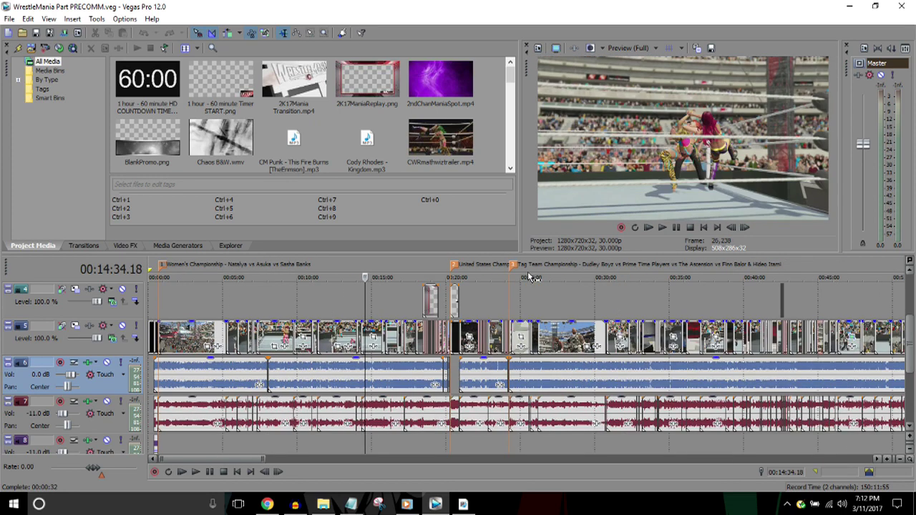
# Step: Skim the end of the Women's Championship match and move on to the promo at about 00:20:18
pyautogui.press('Down')
pyautogui.press('Down')
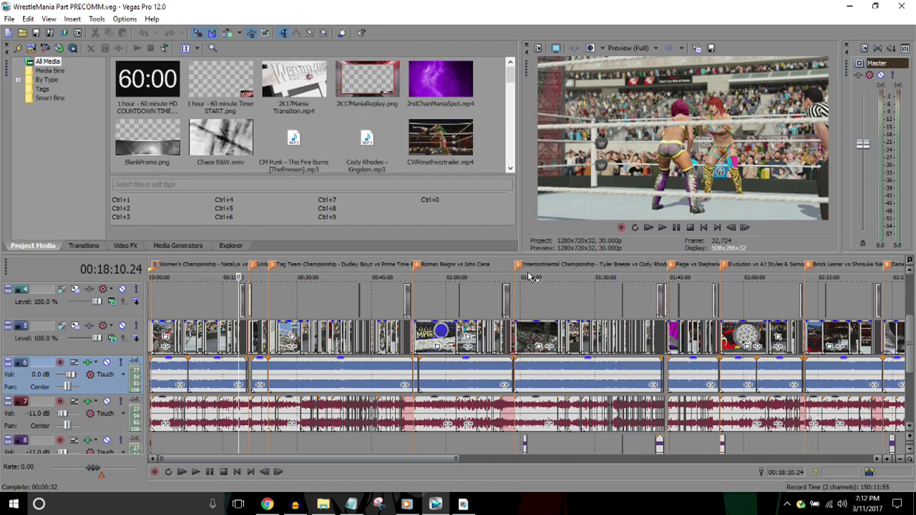
pyautogui.scroll(-2, 529, 277)
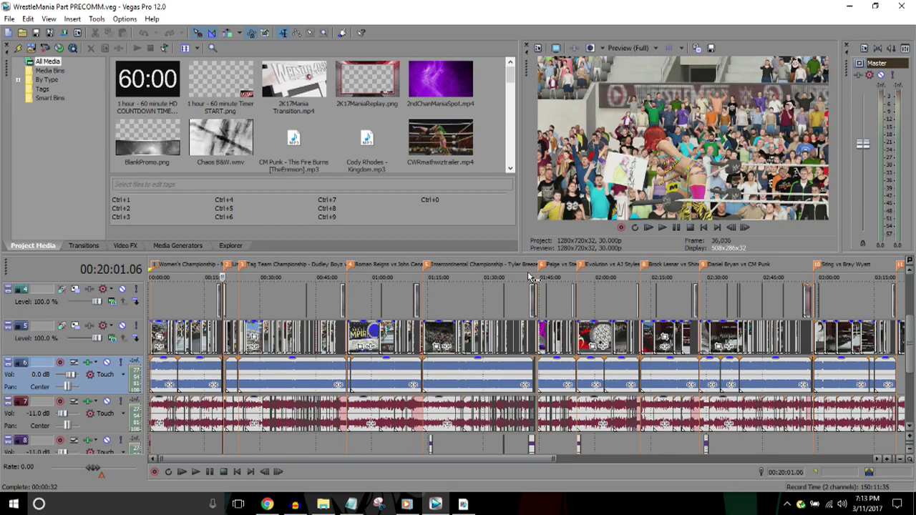
pyautogui.scroll(4, 530, 277)
pyautogui.press('Left')
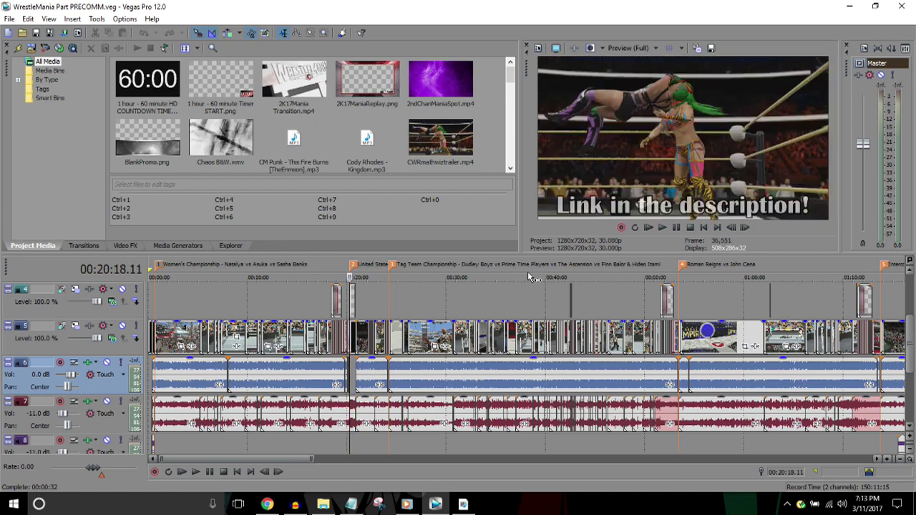
# Step: Step back from the promo to the winner's belt celebration at about 00:20:08
pyautogui.press('Left')
pyautogui.press('Left')
pyautogui.press('Left')
pyautogui.press('Left')
pyautogui.press('Left')
pyautogui.press('Right')
pyautogui.press('Right')
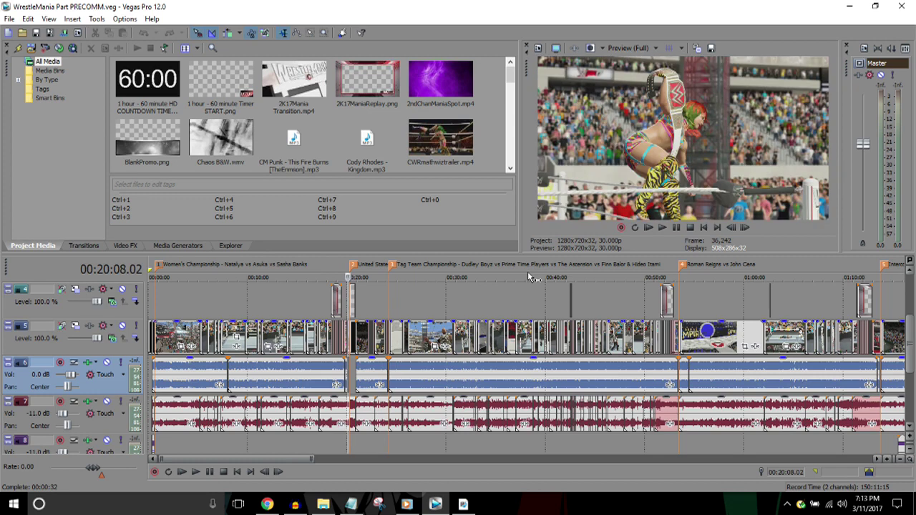
# Step: Return to about 00:14:10 in the Women's Championship match and review the footage between 00:14:00 and 00:14:34
pyautogui.click(281, 261)
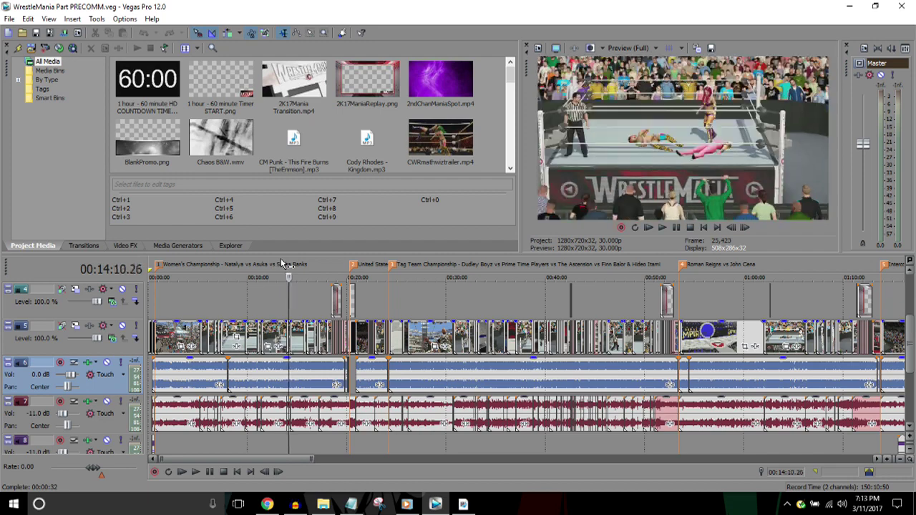
pyautogui.press('Left')
pyautogui.press('Left')
pyautogui.press('Left')
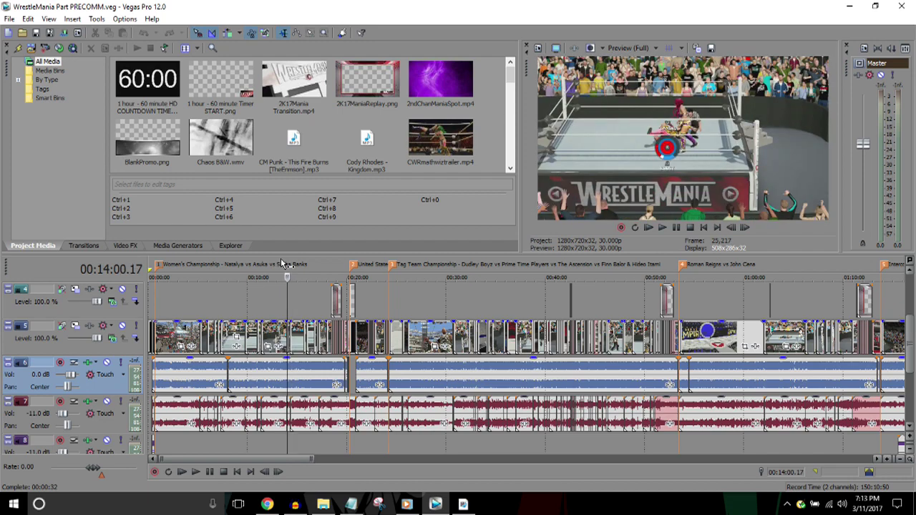
pyautogui.press('Left')
pyautogui.press('Left')
pyautogui.press('Left')
pyautogui.press('Right')
pyautogui.press('Right')
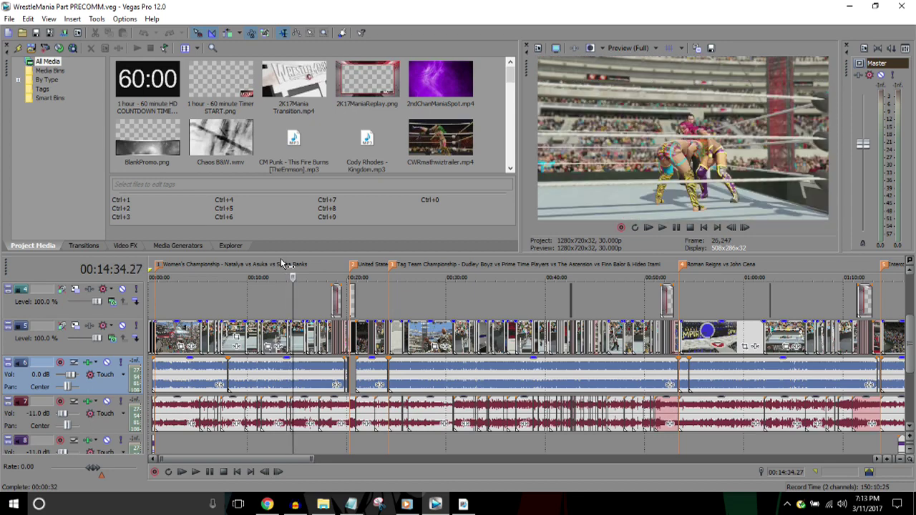
# Step: Skip past the replay at 00:19:14 to the promo footage at about 00:20:43
pyautogui.scroll(-5, 281, 261)
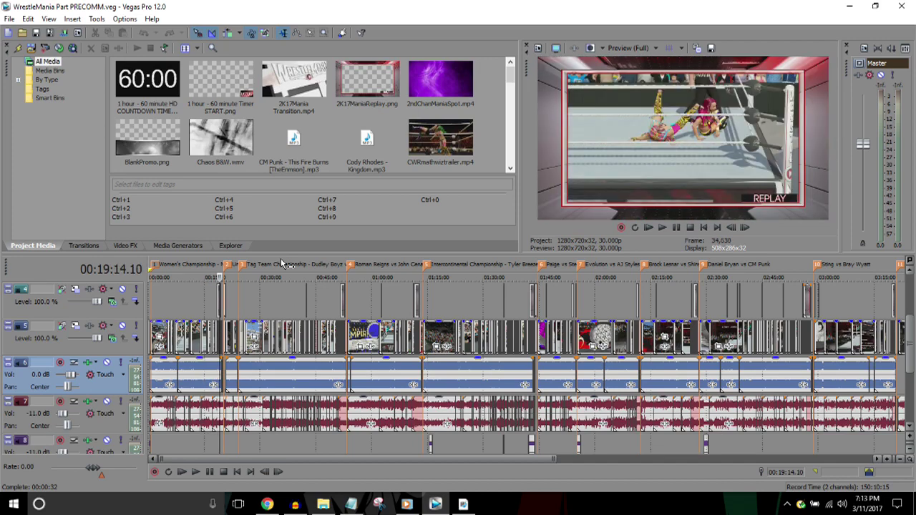
pyautogui.scroll(-2, 281, 263)
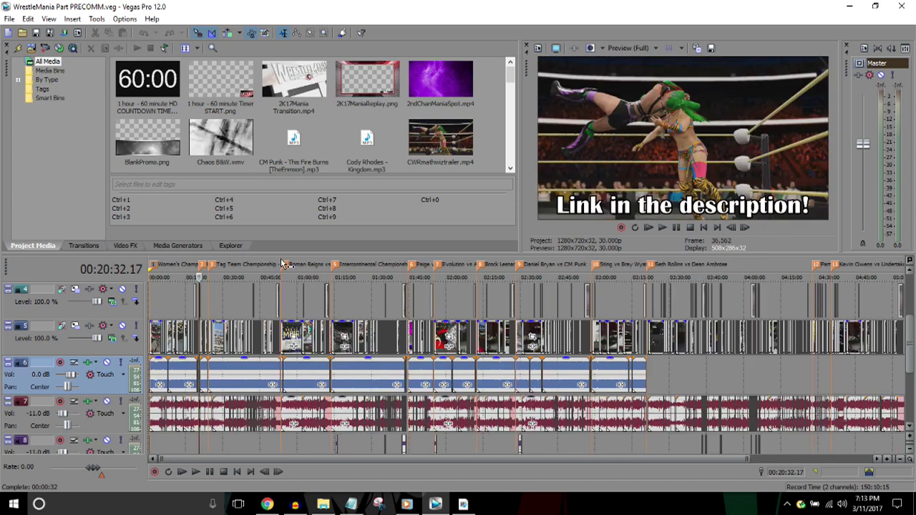
pyautogui.scroll(2, 281, 263)
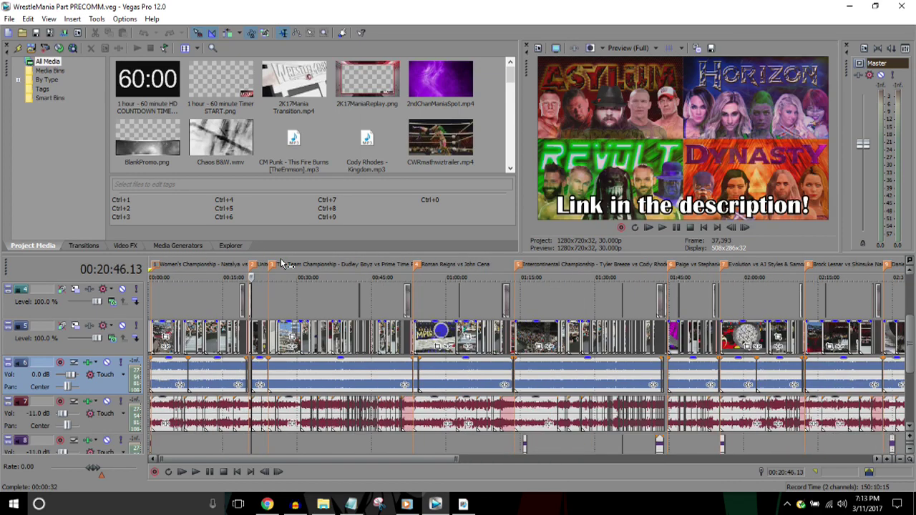
pyautogui.press('Up')
pyautogui.press('Up')
pyautogui.press('Left')
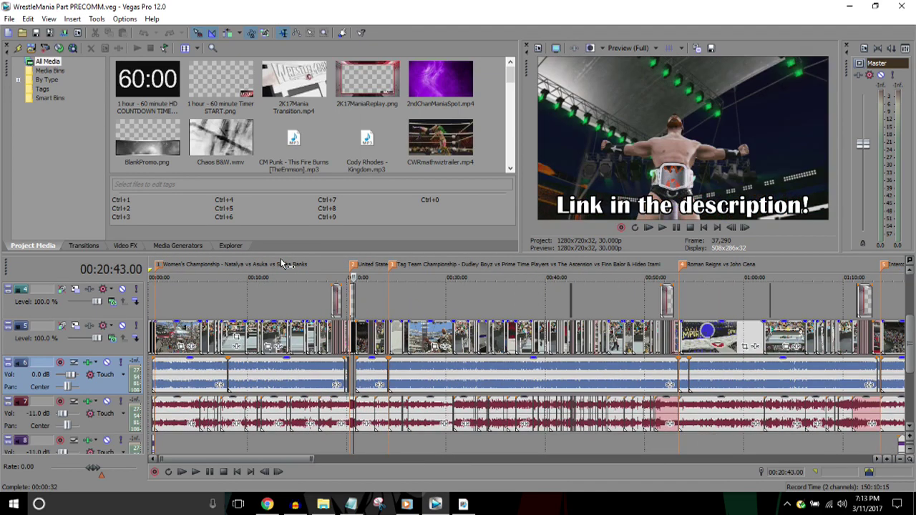
# Step: Play and pause the promo captioned "Link in the description!" around 00:20:43
pyautogui.press('Right')
pyautogui.press('Left')
pyautogui.press('Left')
pyautogui.press('Right')
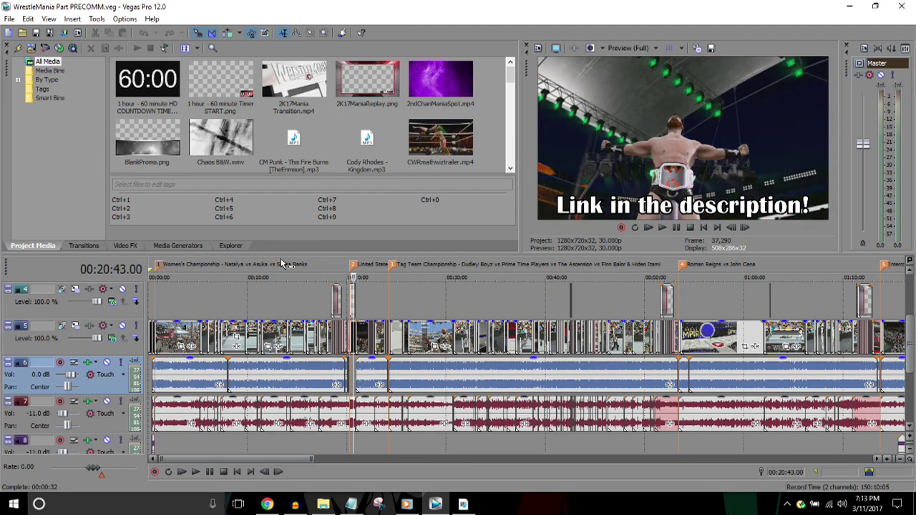
pyautogui.press('space')
pyautogui.scroll(2, 281, 263)
pyautogui.press('space')
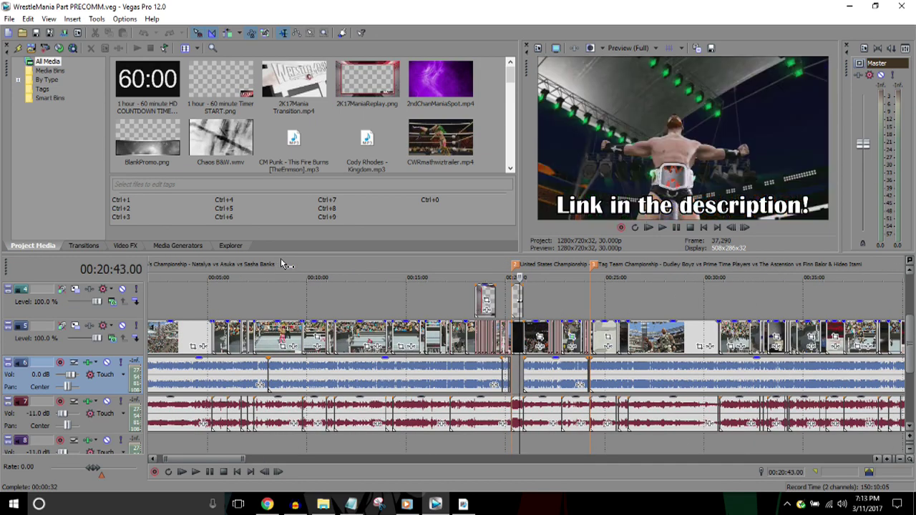
pyautogui.scroll(-2, 280, 263)
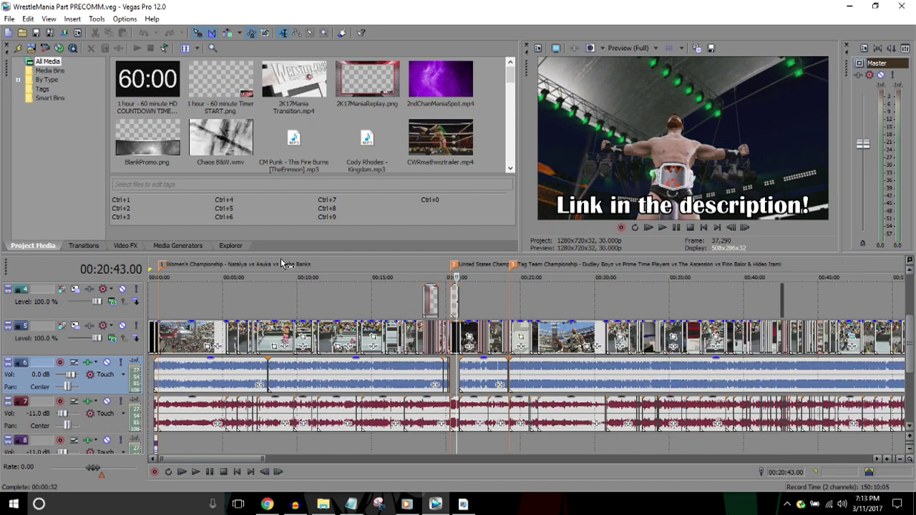
pyautogui.press('space')
pyautogui.press('Left')
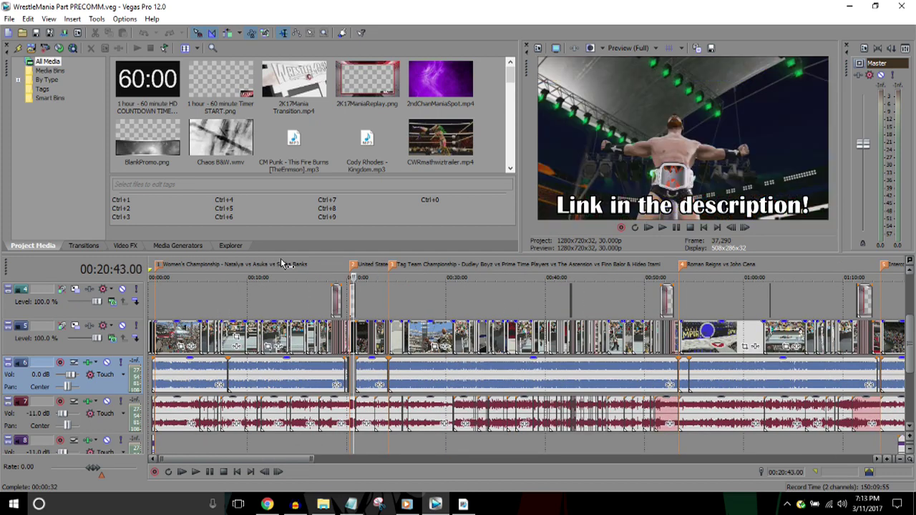
# Step: Step back and forth through the promo's shots between about 00:20:39 and 00:20:46
pyautogui.press('Right')
pyautogui.press('Left')
pyautogui.press('Left')
pyautogui.press('Left')
pyautogui.press('Right')
pyautogui.press('Right')
pyautogui.press('Right')
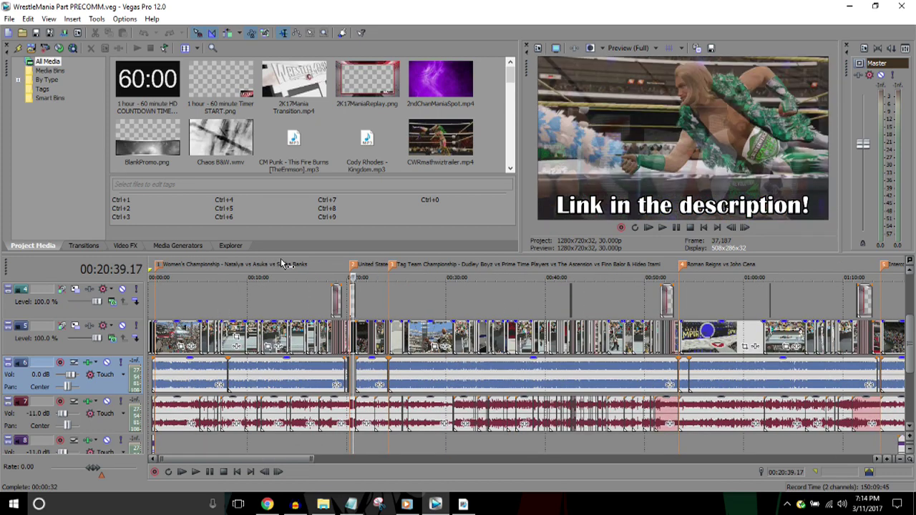
pyautogui.press('Left')
pyautogui.press('Right')
pyautogui.press('Right')
pyautogui.press('Right')
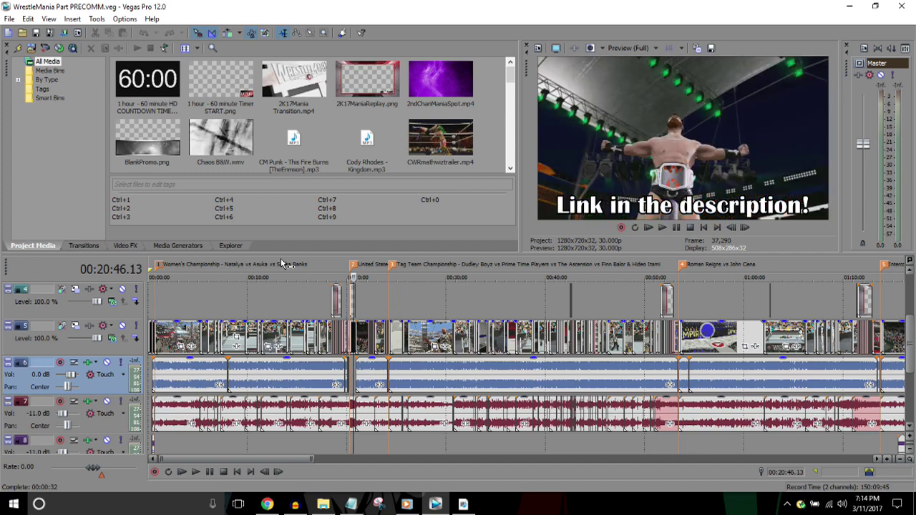
# Step: Step forward past the promo to the wrestler's stage entrance at about 00:21:07
pyautogui.press('Right')
pyautogui.press('Right')
pyautogui.press('Right')
pyautogui.press('Right')
pyautogui.press('Right')
pyautogui.press('Right')
pyautogui.press('Right')
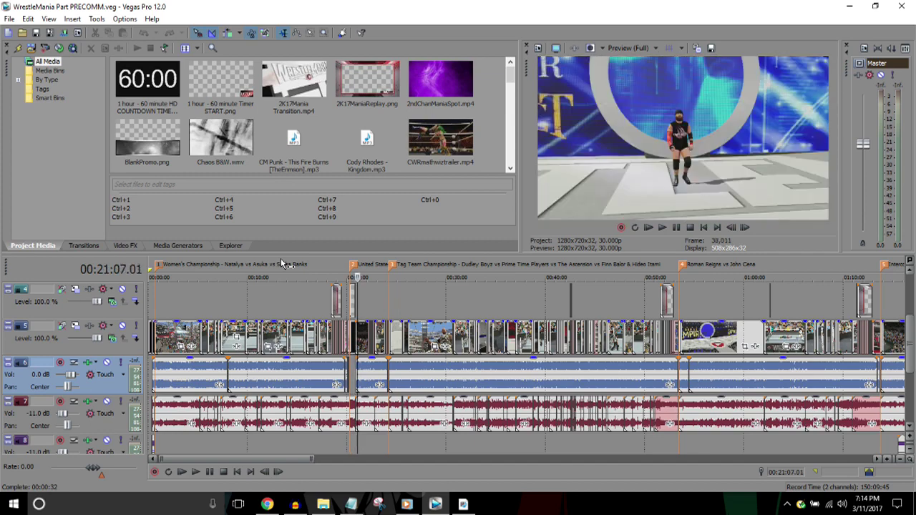
# Step: Step back from the entrance footage at about 00:21:13 to the promo shot at about 00:20:39
pyautogui.press('Right')
pyautogui.press('Left')
pyautogui.press('Left')
pyautogui.press('Left')
pyautogui.press('Left')
pyautogui.press('Left')
pyautogui.press('Left')
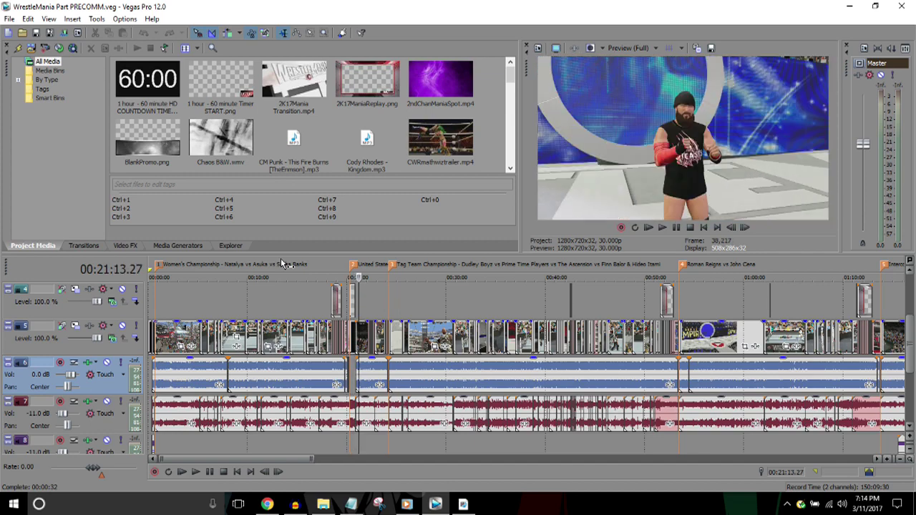
pyautogui.press('Left')
pyautogui.press('Left')
pyautogui.press('Left')
pyautogui.press('Left')
pyautogui.press('Left')
pyautogui.press('Left')
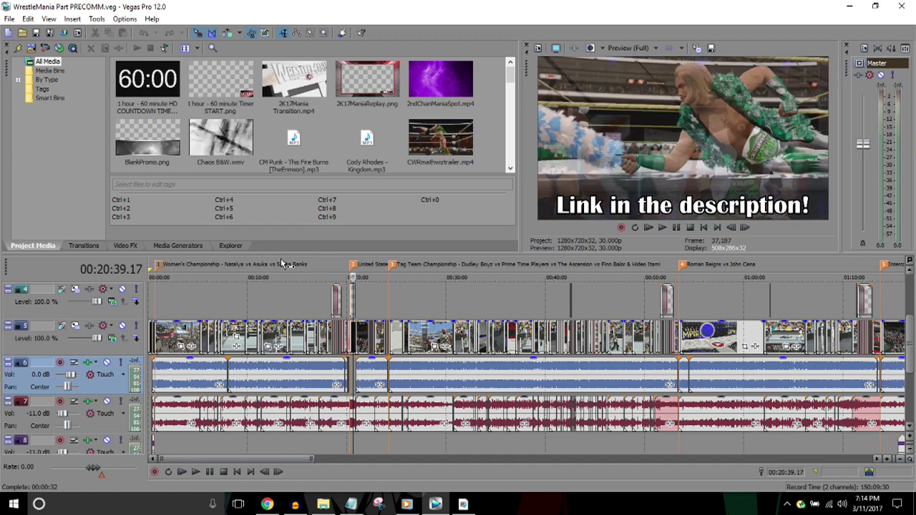
# Step: Step through the "Link in the description!" promo from 00:20:39 to the crowd shot at about 00:21:00 and back to 00:20:46
pyautogui.press('Right')
pyautogui.press('Right')
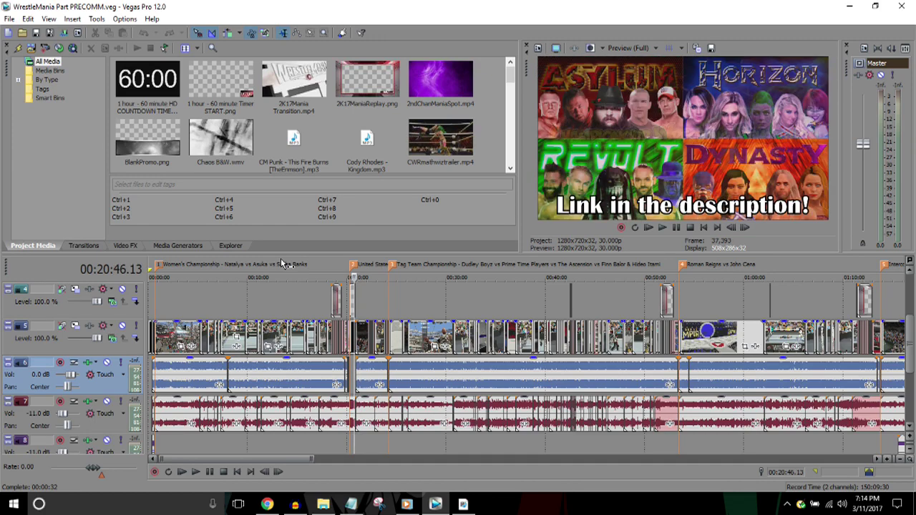
pyautogui.press('Right')
pyautogui.press('Right')
pyautogui.press('Left')
pyautogui.press('Right')
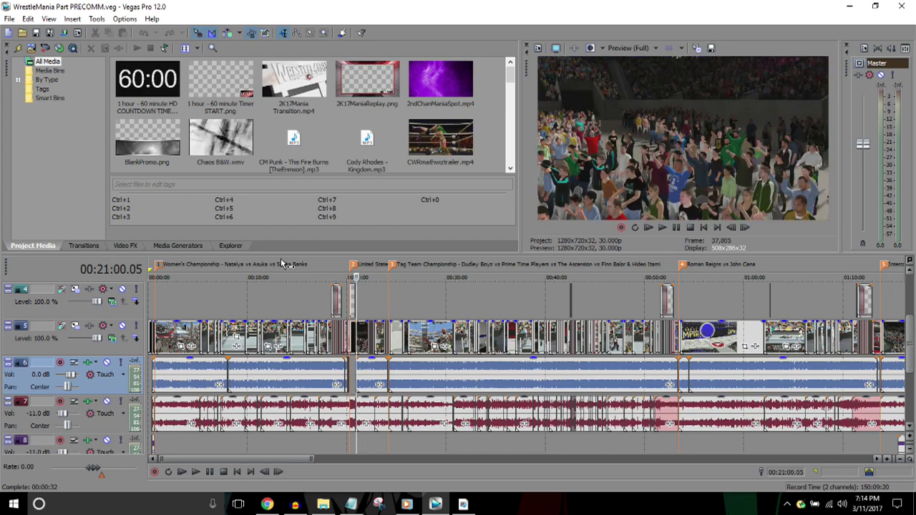
pyautogui.press('Left')
pyautogui.press('Left')
pyautogui.press('Left')
pyautogui.press('Left')
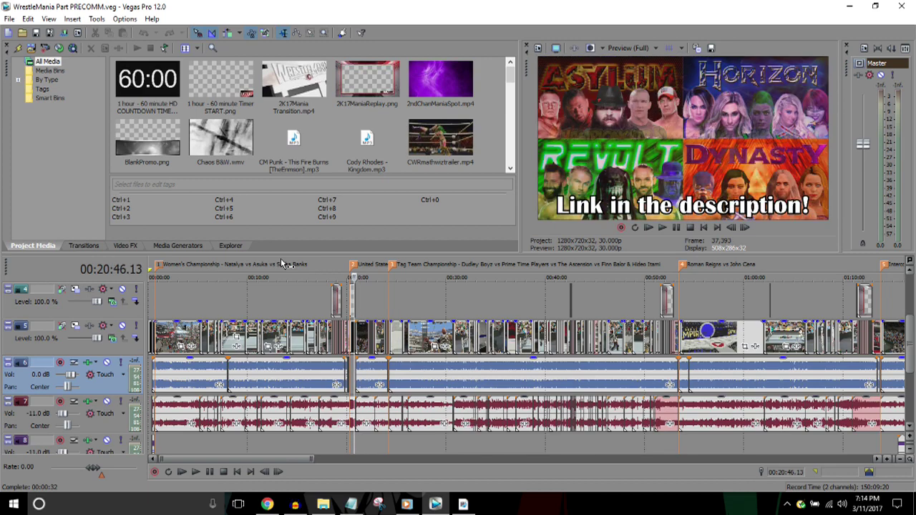
# Step: Review the promo's four-brand shot and its "Championship Wrestling Revolution" title between about 00:20:44 and 00:20:55
pyautogui.press('Down')
pyautogui.press('Right')
pyautogui.press('Right')
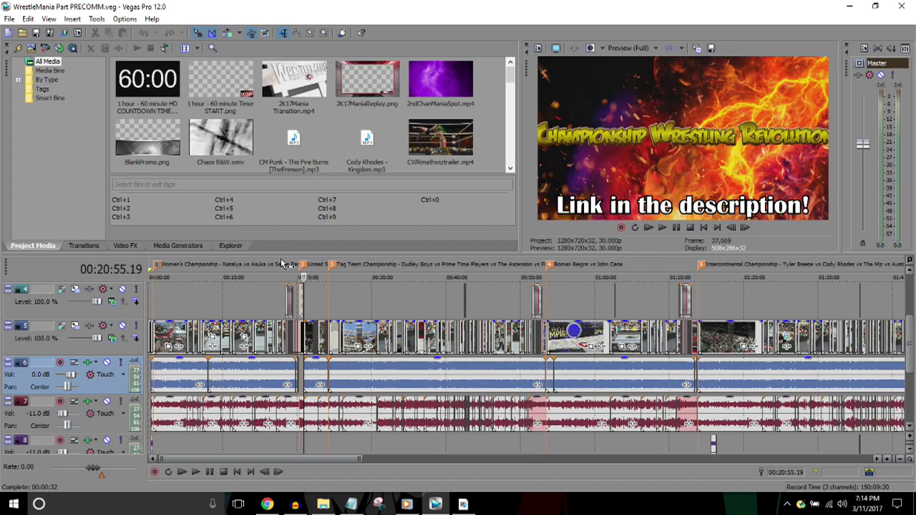
pyautogui.press('Right')
pyautogui.press('Left')
pyautogui.press('Left')
pyautogui.press('Up')
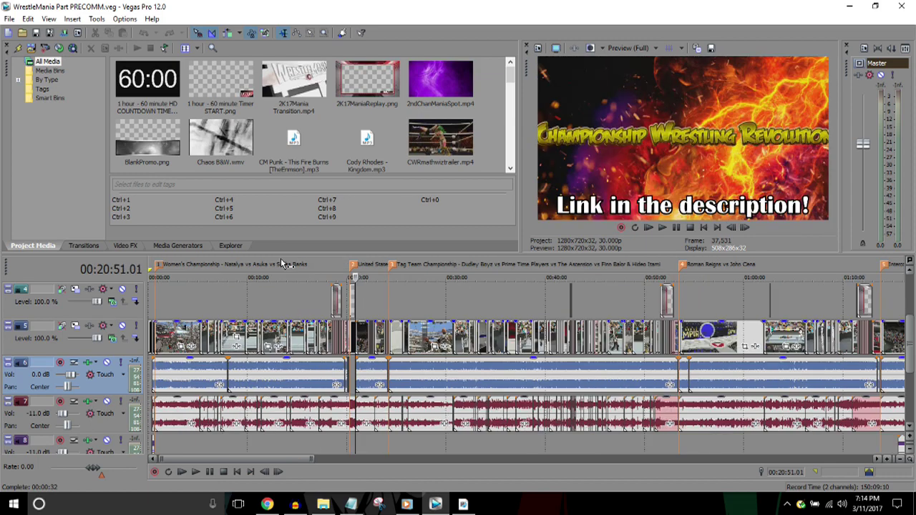
pyautogui.press('Up')
pyautogui.press('Left')
pyautogui.press('Left')
pyautogui.press('Right')
pyautogui.press('Left')
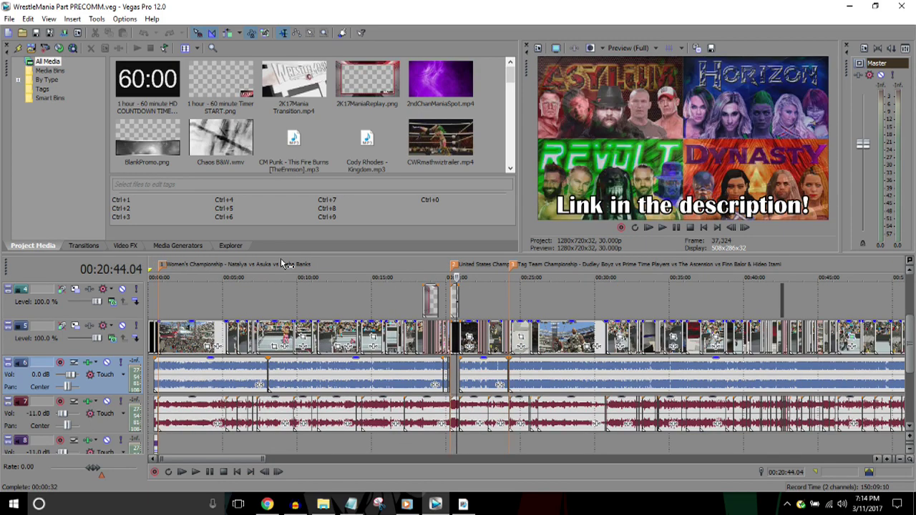
pyautogui.press('Right')
pyautogui.press('Right')
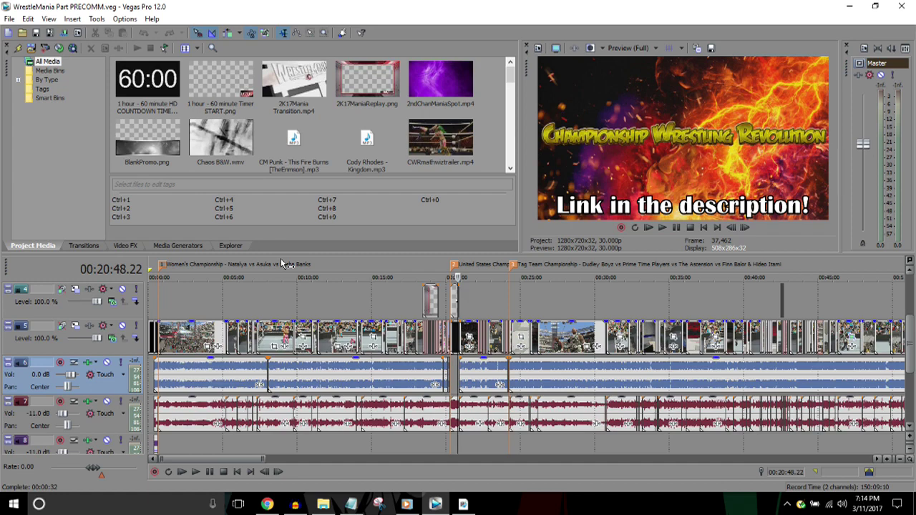
# Step: Examine the promo's clips up close on the timeline between about 00:20:44 and 00:20:47
pyautogui.press('Up')
pyautogui.press('Up')
pyautogui.press('Left')
pyautogui.press('Up')
pyautogui.press('Up')
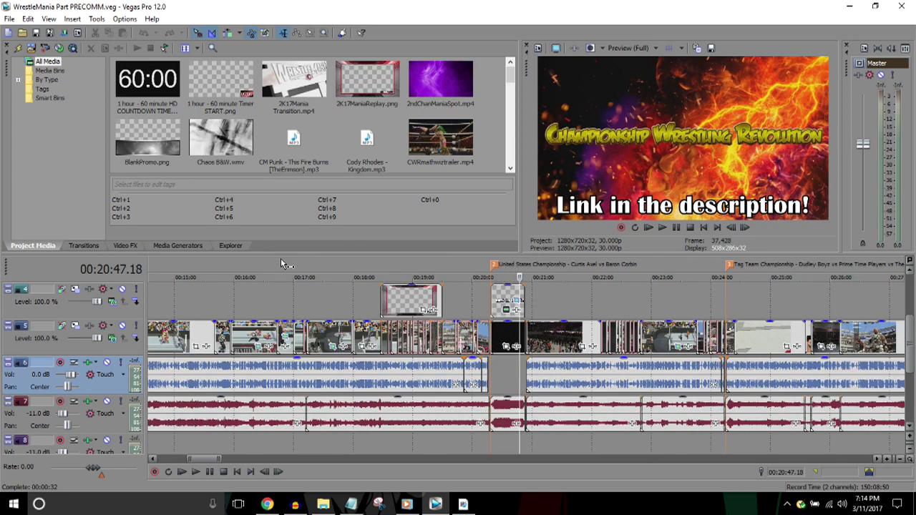
pyautogui.press('Left')
pyautogui.press('Left')
pyautogui.press('Left')
pyautogui.press('Down')
pyautogui.press('Left')
pyautogui.press('Left')
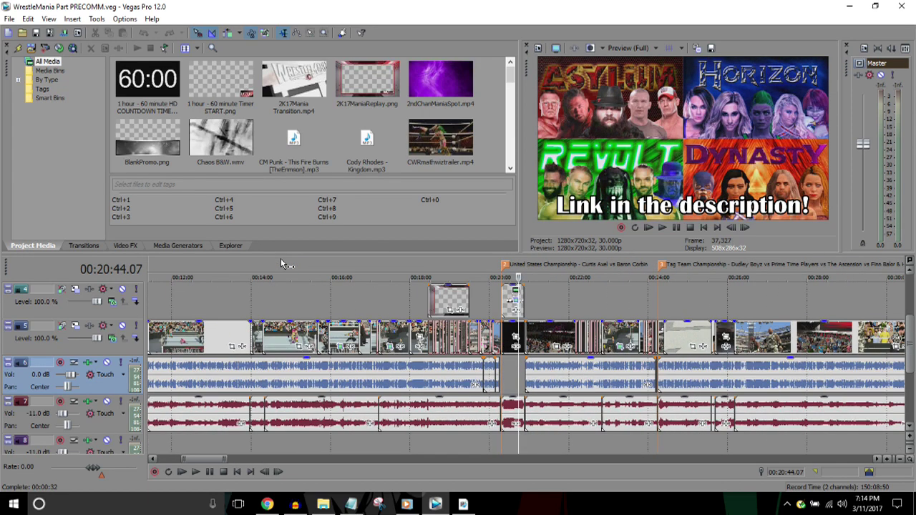
pyautogui.press('Right')
pyautogui.press('Right')
pyautogui.press('Up')
pyautogui.press('Down')
pyautogui.press('Down')
pyautogui.press('Down')
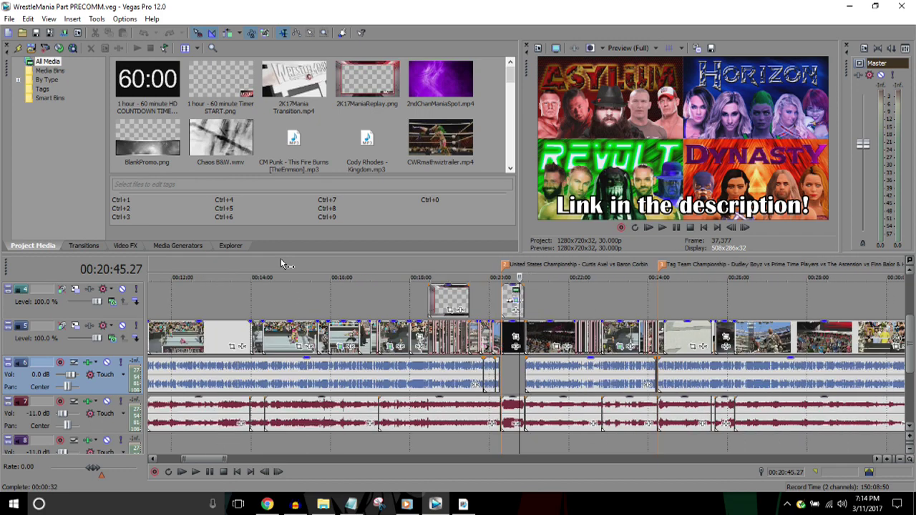
# Step: Move forward past the promo through the United States Championship entrance footage to the stage shot at about 00:22:13
pyautogui.press('Right')
pyautogui.press('Right')
pyautogui.press('Right')
pyautogui.press('Right')
pyautogui.press('Right')
pyautogui.press('Right')
pyautogui.press('Right')
pyautogui.press('Right')
pyautogui.press('Right')
pyautogui.press('Right')
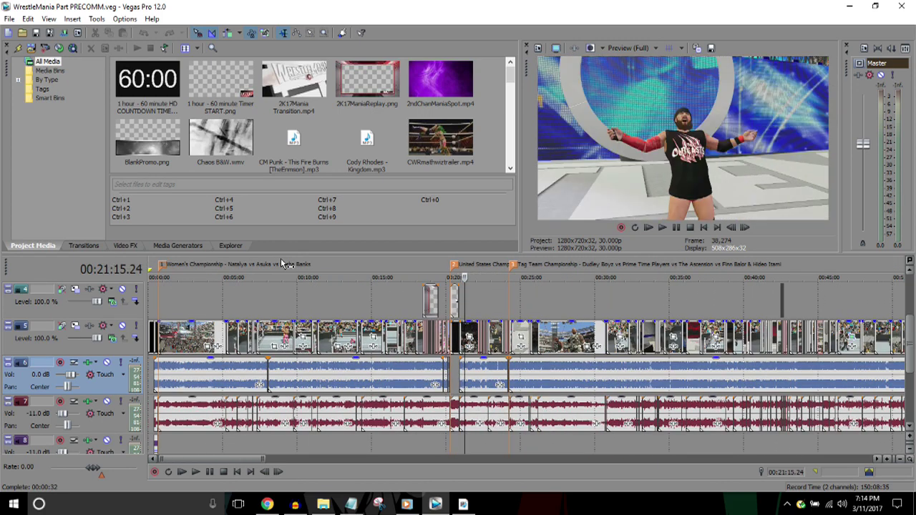
pyautogui.press('Down')
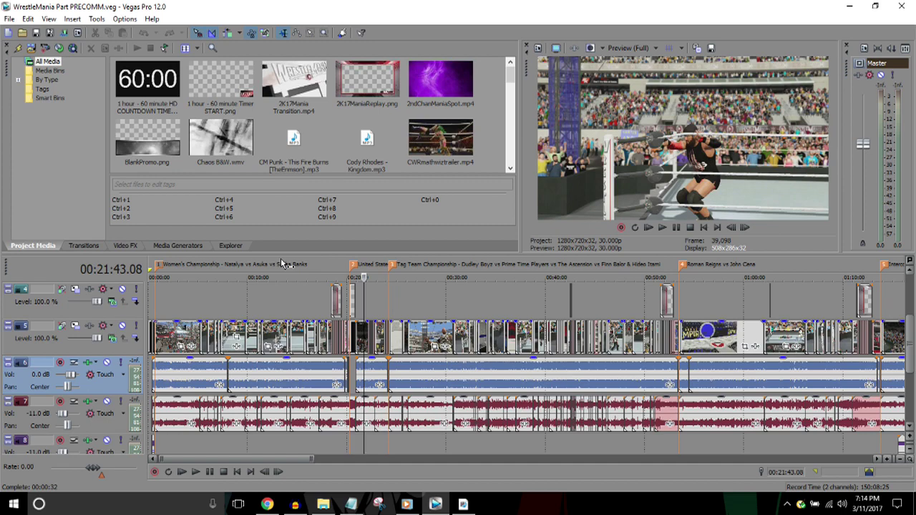
pyautogui.press('Up')
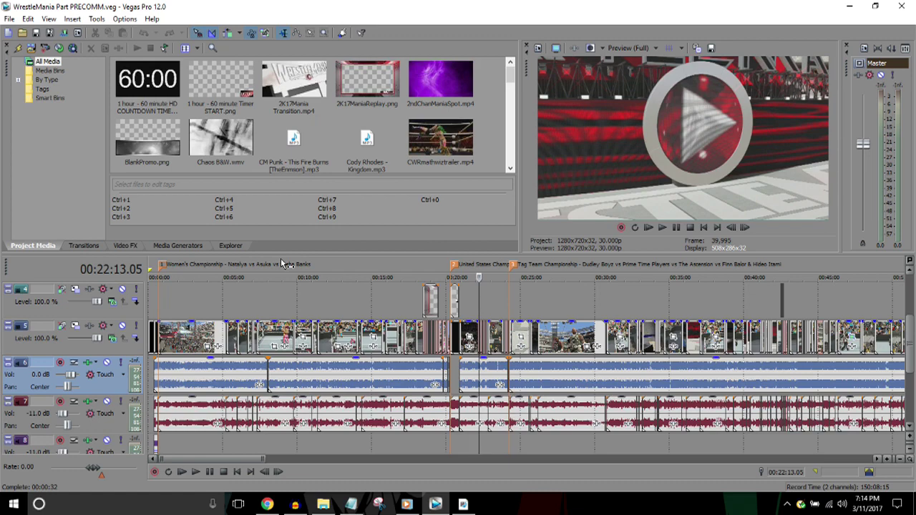
# Step: Examine the cuts between the stadium crowd shot at about 00:22:06 and the stage clip at 00:22:13
pyautogui.press('Up')
pyautogui.press('Up')
pyautogui.press('Up')
pyautogui.press('Up')
pyautogui.press('Left')
pyautogui.press('Left')
pyautogui.press('Left')
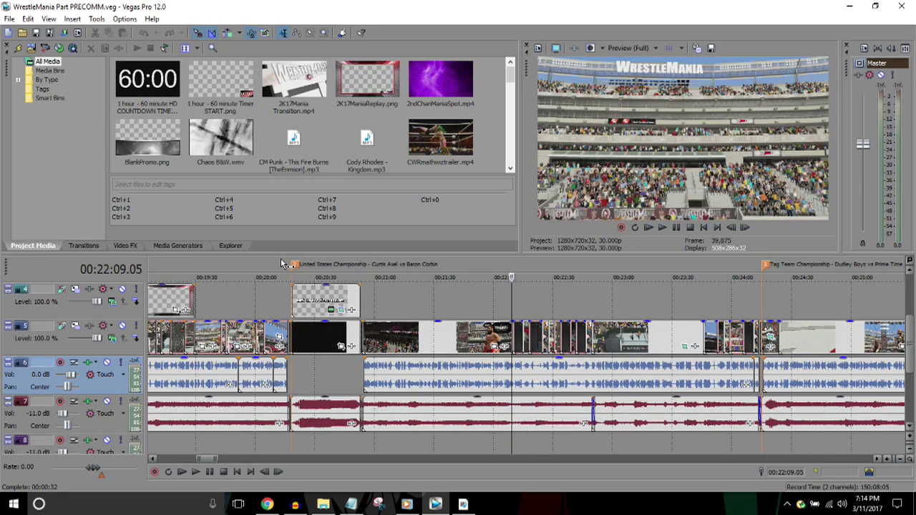
pyautogui.press('Down')
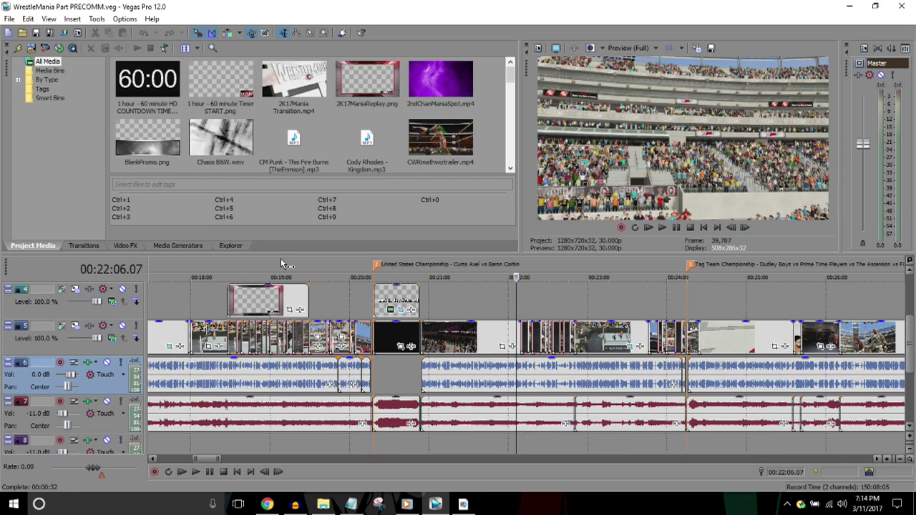
pyautogui.press('l')
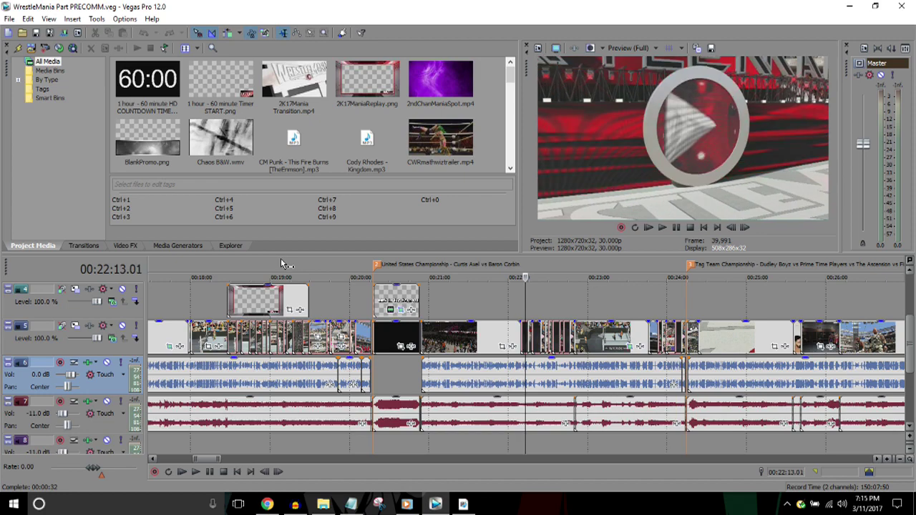
pyautogui.press('Up')
pyautogui.press('Up')
pyautogui.press('Up')
pyautogui.press('Up')
pyautogui.press('Up')
pyautogui.press('Up')
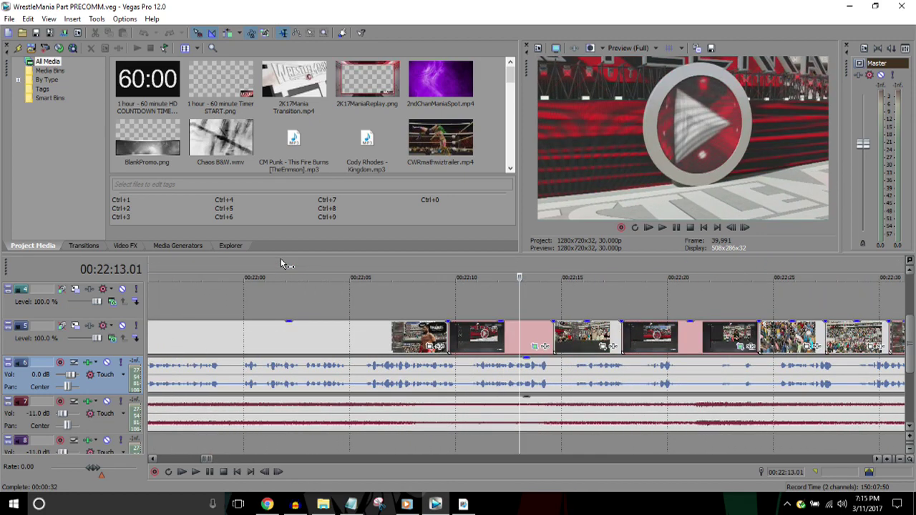
# Step: Restore the stage clip's Pan/Crop at 00:22:13 to the full source frame, undo the restore, and close the crop settings
pyautogui.click(537, 347)
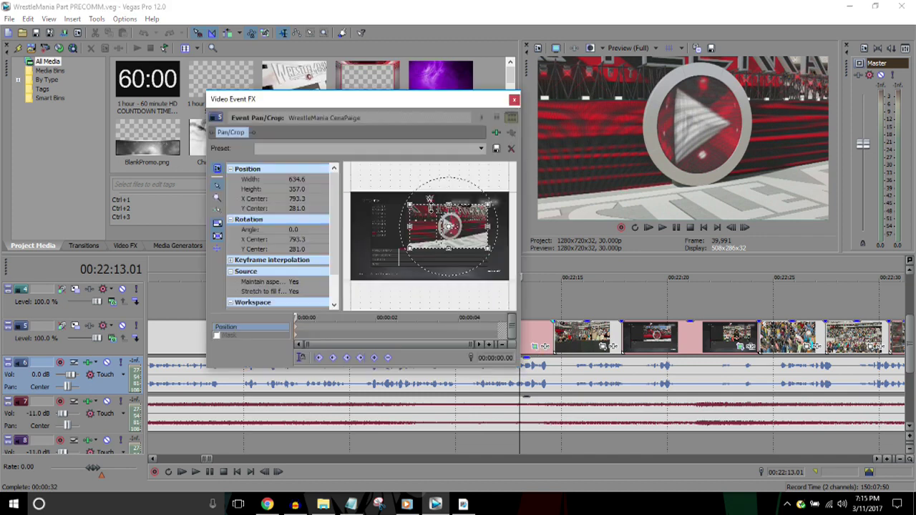
pyautogui.rightClick(386, 228)
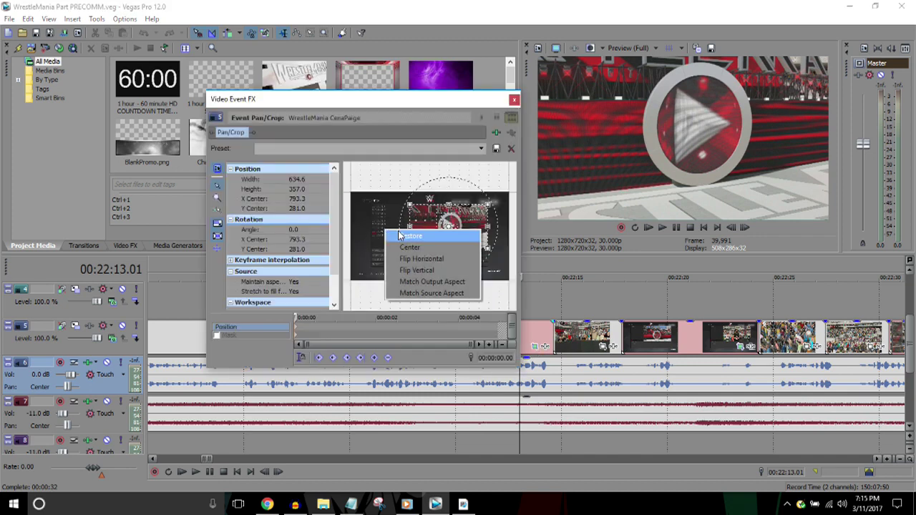
pyautogui.click(398, 232)
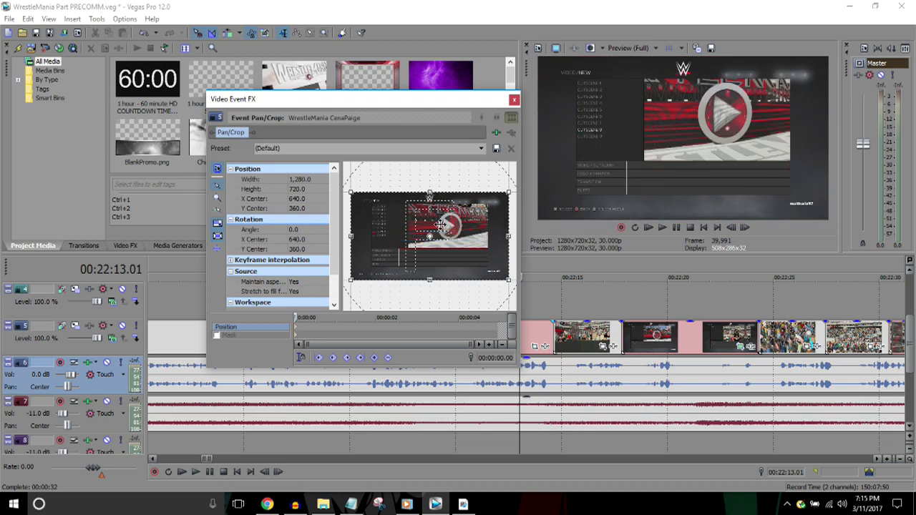
pyautogui.hotkey('ctrl', 'z')
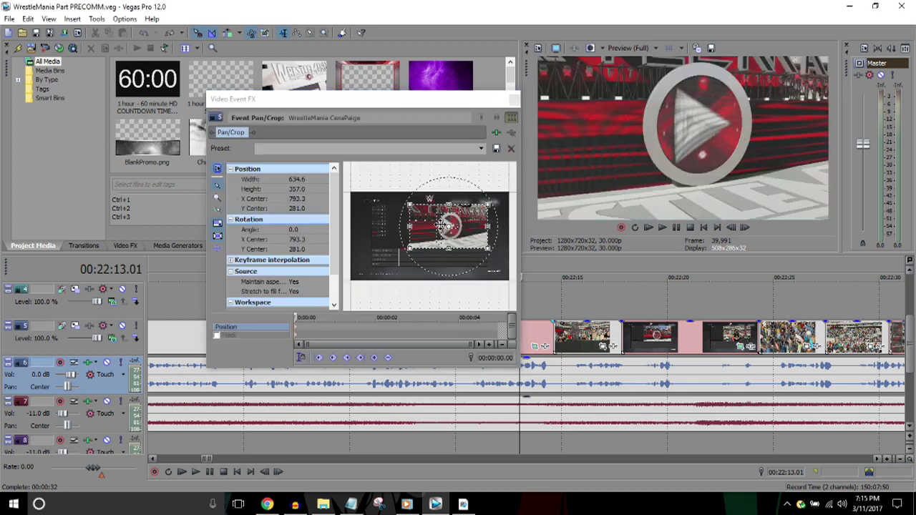
pyautogui.click(515, 98)
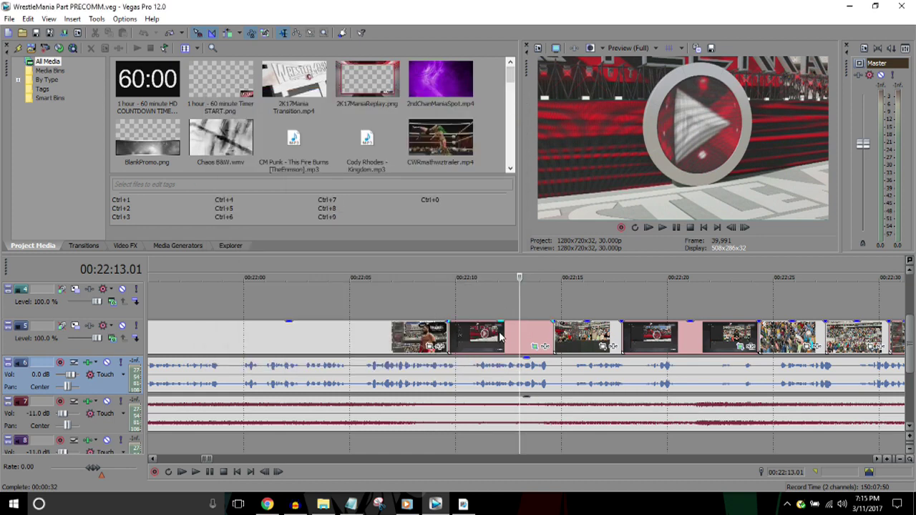
# Step: Select the cropped stage clip ending at about 00:22:14 and step forward into the second stage clip at about 00:22:19
pyautogui.click(532, 337)
pyautogui.click(549, 332)
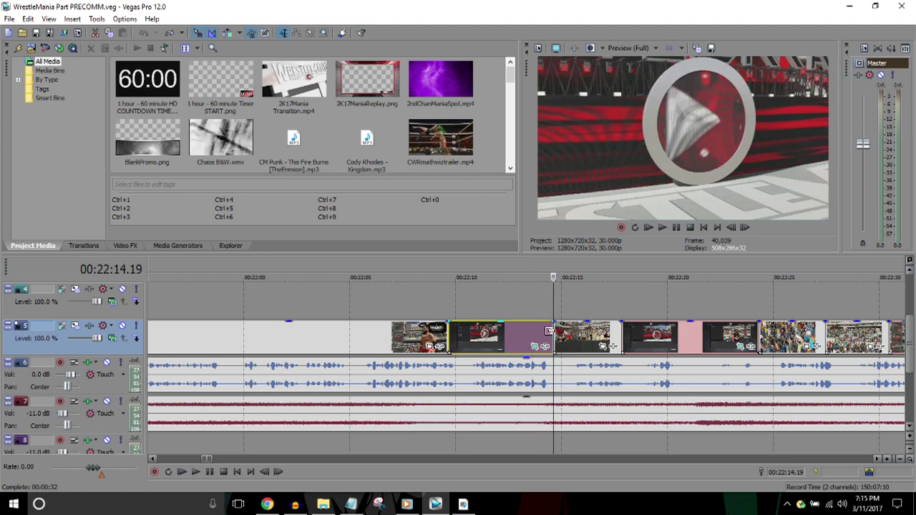
pyautogui.scroll(-3, 549, 332)
pyautogui.press('Right')
pyautogui.press('Right')
pyautogui.press('Right')
pyautogui.press('Right')
pyautogui.press('Right')
pyautogui.press('Right')
pyautogui.press('Right')
pyautogui.press('Right')
pyautogui.press('Right')
pyautogui.press('Right')
pyautogui.press('Right')
pyautogui.press('Right')
pyautogui.press('Right')
pyautogui.press('Right')
pyautogui.press('Right')
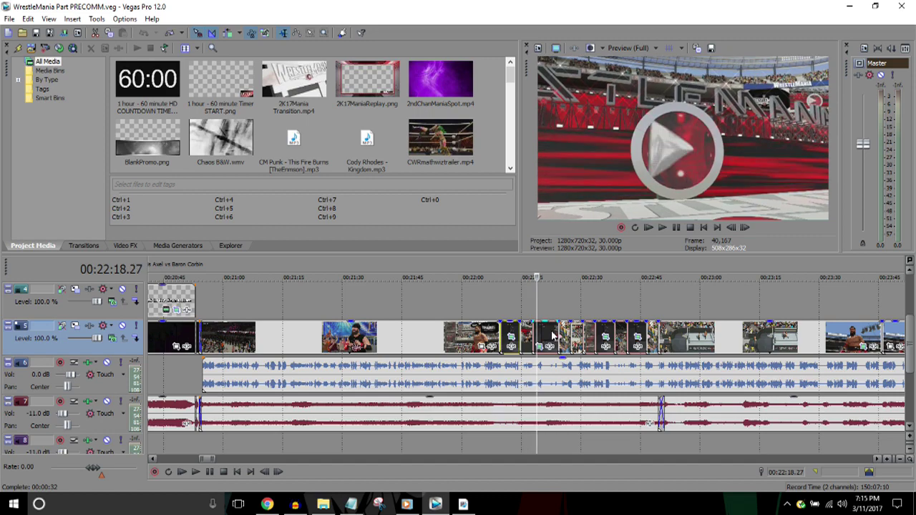
pyautogui.scroll(-2, 551, 336)
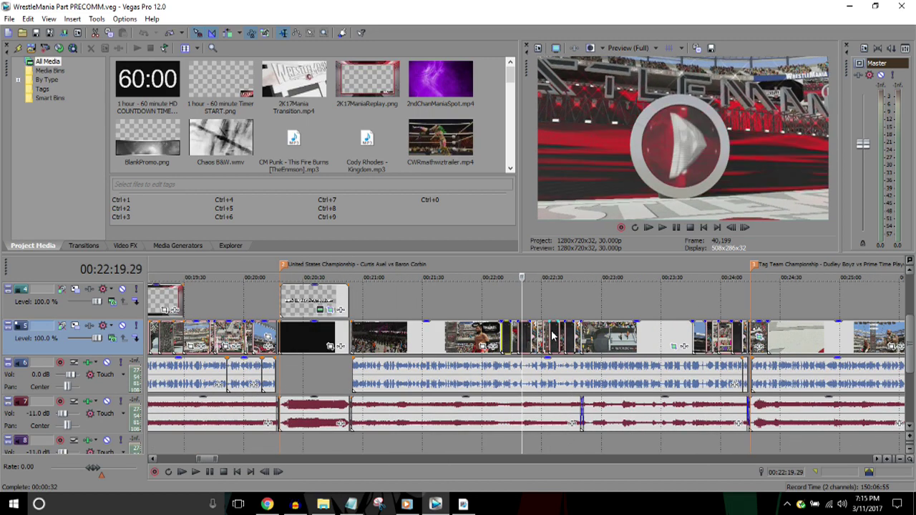
# Step: Play the second stage clip into the wrestler close-up and check the cut at about 00:22:22
pyautogui.press('space')
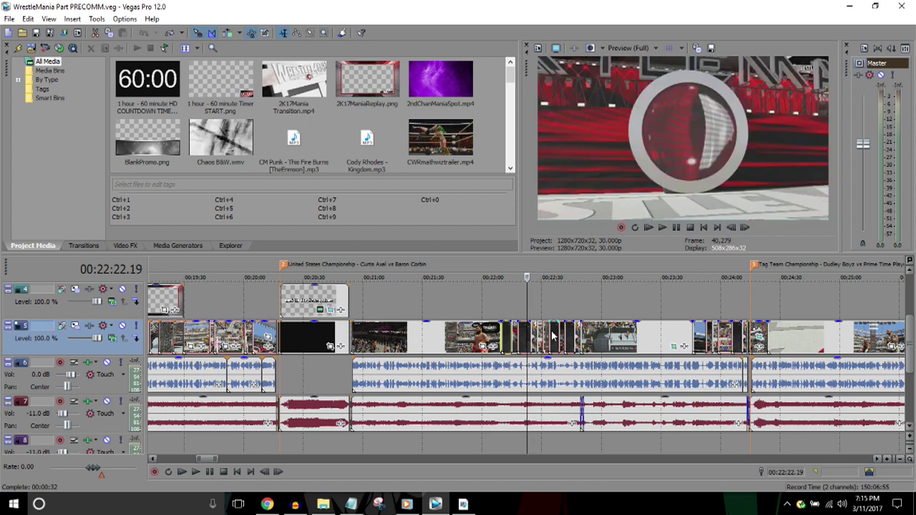
pyautogui.press('space')
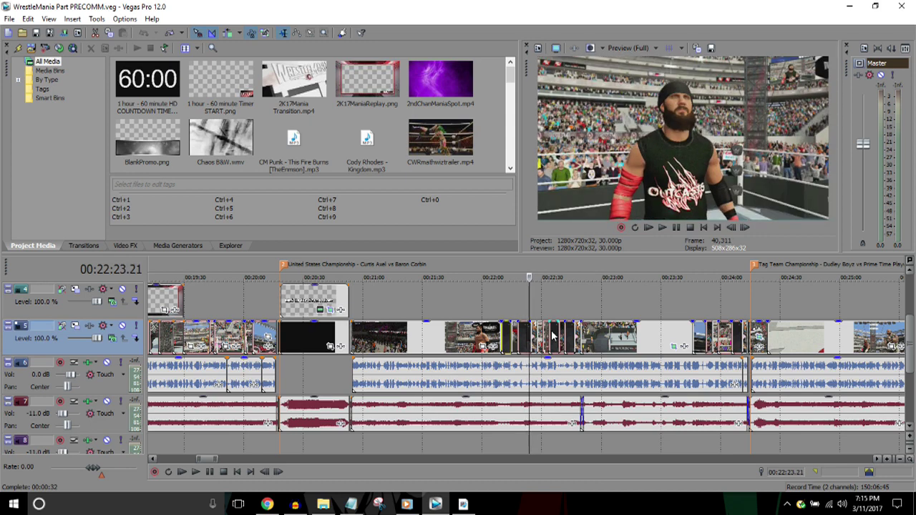
pyautogui.press('Left')
pyautogui.press('Left')
pyautogui.press('Right')
pyautogui.press('Left')
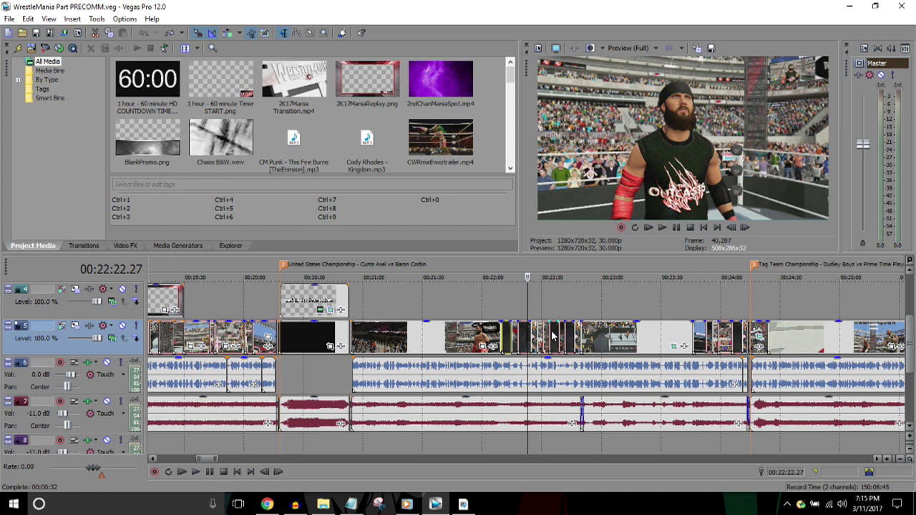
# Step: Step back through the second stage clip to about 00:22:20 and compare it with the stage clip at 00:22:13
pyautogui.press('Left')
pyautogui.press('Left')
pyautogui.press('Left')
pyautogui.press('Left')
pyautogui.press('Left')
pyautogui.press('Left')
pyautogui.press('Left')
pyautogui.press('Left')
pyautogui.press('Left')
pyautogui.press('Left')
pyautogui.press('Left')
pyautogui.press('Left')
pyautogui.press('Left')
pyautogui.press('Left')
pyautogui.press('Left')
pyautogui.press('Left')
pyautogui.press('Left')
pyautogui.press('Left')
pyautogui.press('Left')
pyautogui.press('Left')
pyautogui.press('Left')
pyautogui.press('Left')
pyautogui.press('Left')
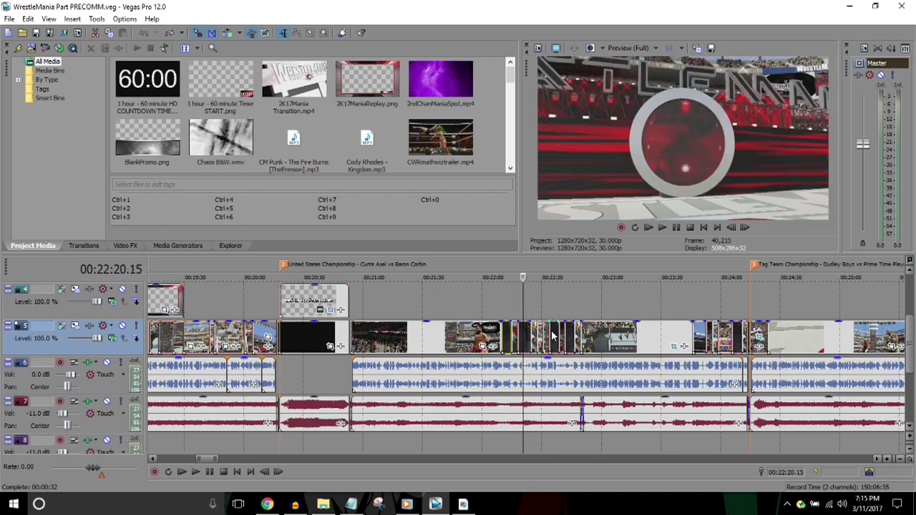
pyautogui.press('Left')
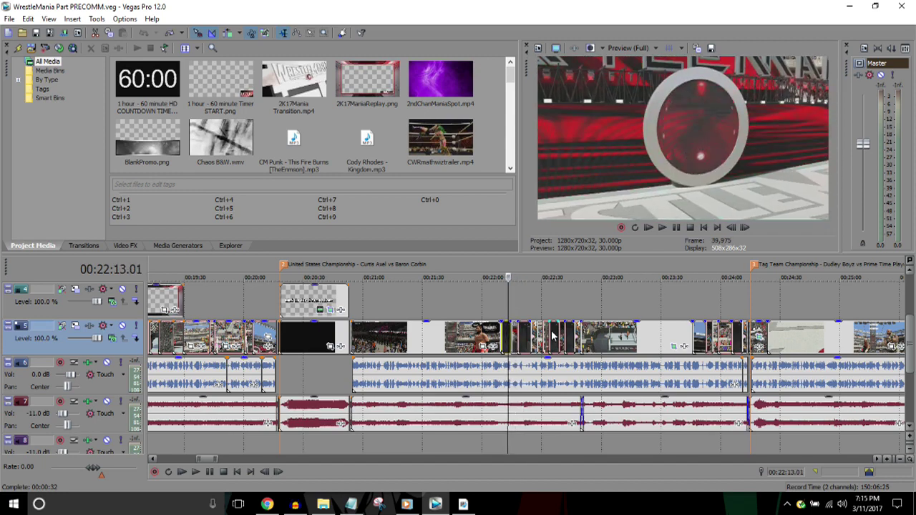
pyautogui.press('Right')
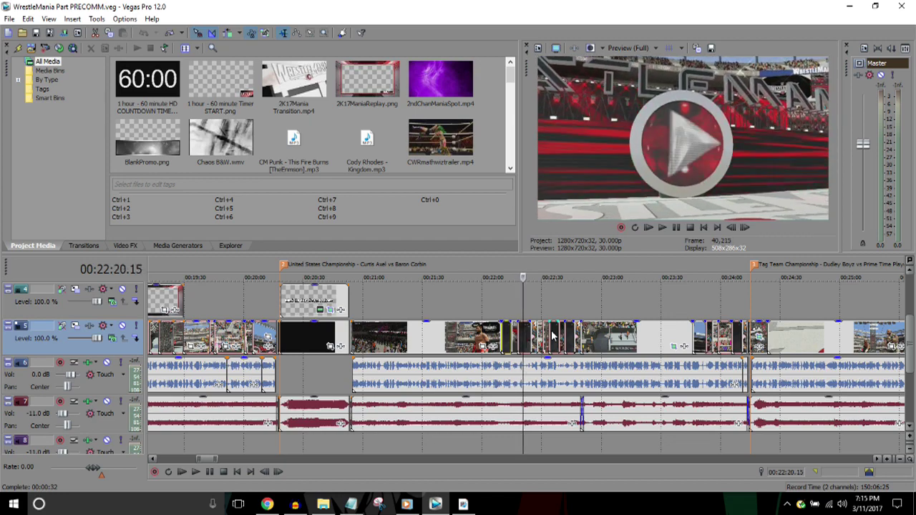
# Step: Review the crowd and in-ring entrance shots from about 00:22:27 to the wide ring shot at about 00:22:52
pyautogui.scroll(-3, 551, 336)
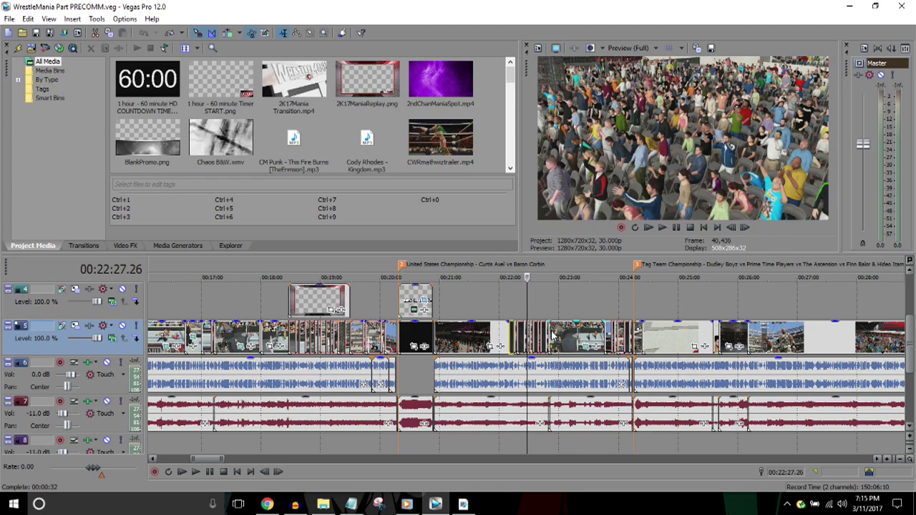
pyautogui.press('Left')
pyautogui.press('Left')
pyautogui.press('Left')
pyautogui.press('Left')
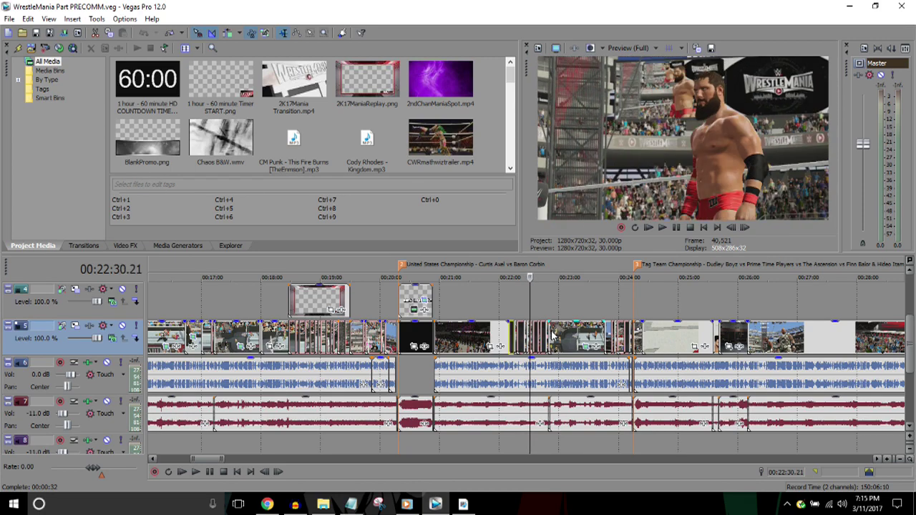
pyautogui.press('Right')
pyautogui.press('Right')
pyautogui.scroll(1, 552, 336)
pyautogui.scroll(2, 551, 336)
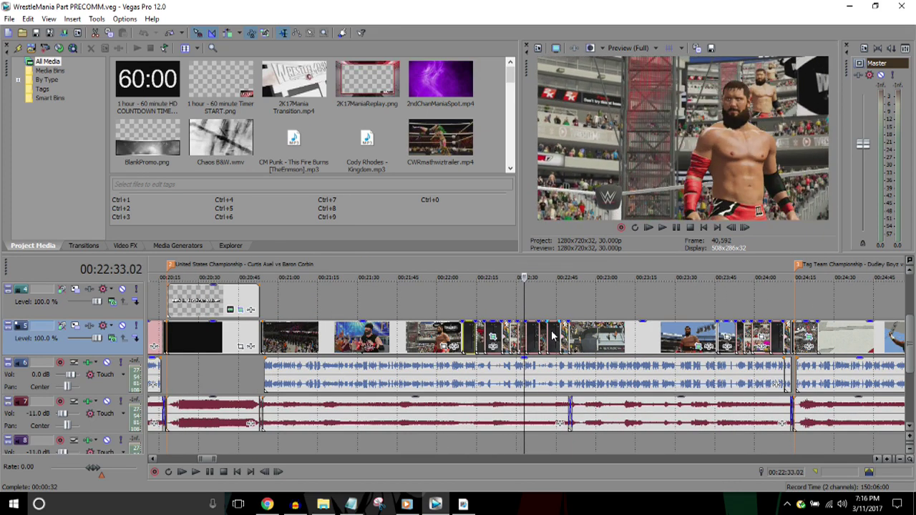
pyautogui.scroll(-3, 551, 337)
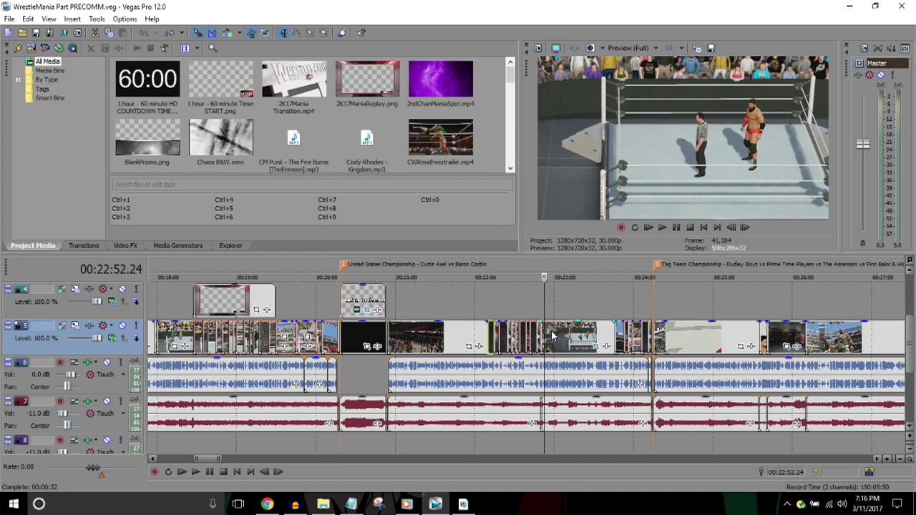
# Step: Review the in-ring shots from about 00:22:55 and the cuts before the Tag Team Championship marker at about 00:24:02
pyautogui.scroll(-2, 551, 335)
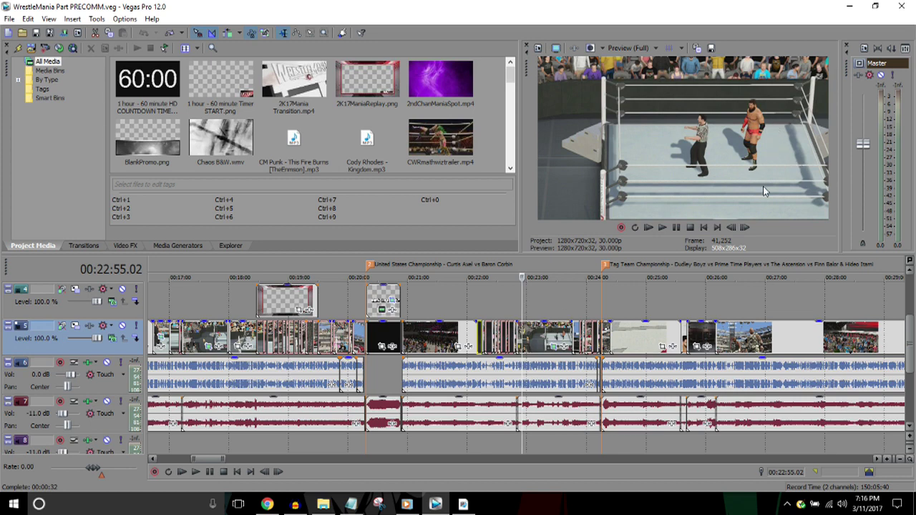
pyautogui.press('space')
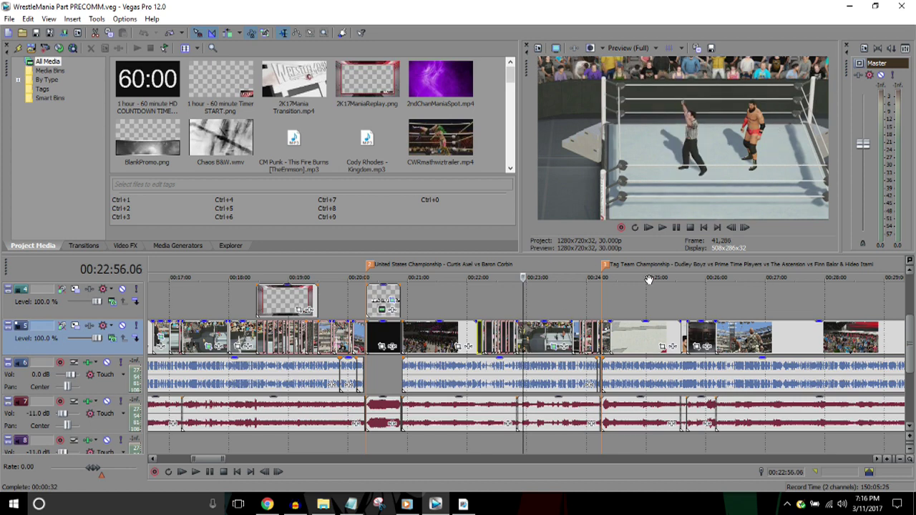
pyautogui.scroll(-2, 649, 279)
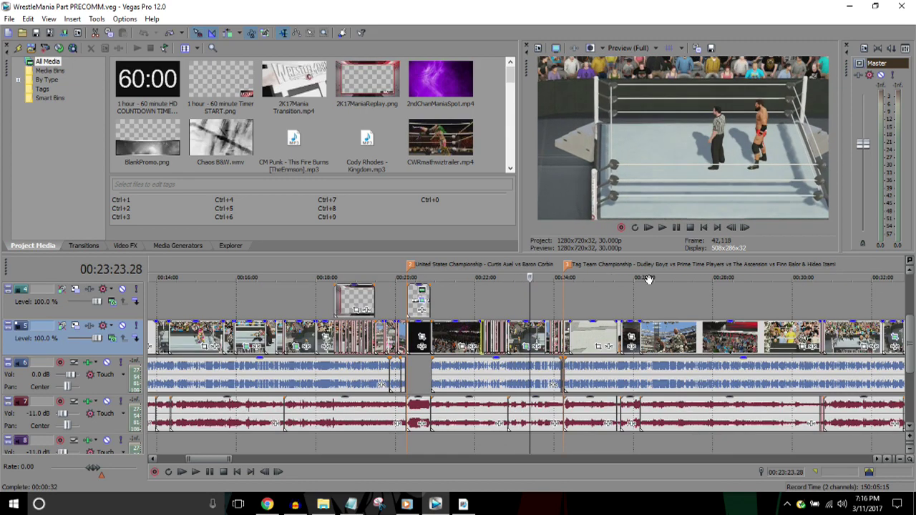
pyautogui.scroll(-3, 648, 279)
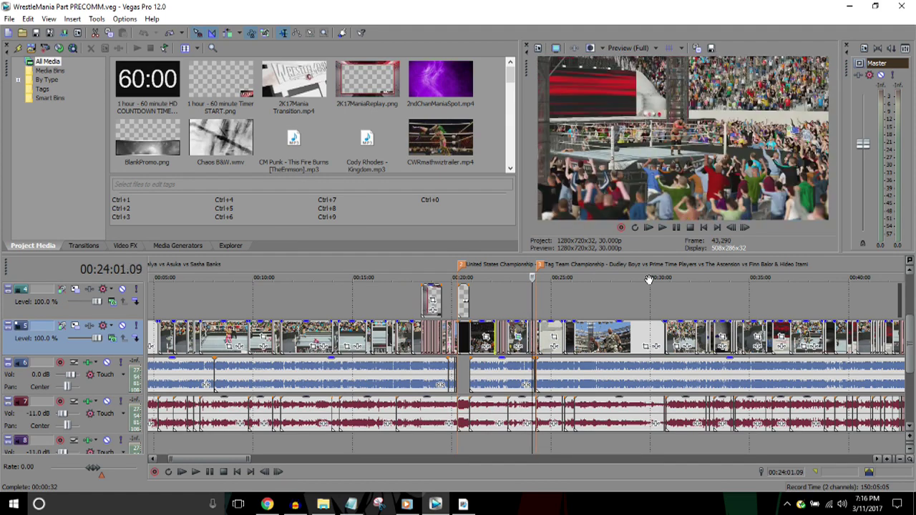
pyautogui.scroll(3, 648, 279)
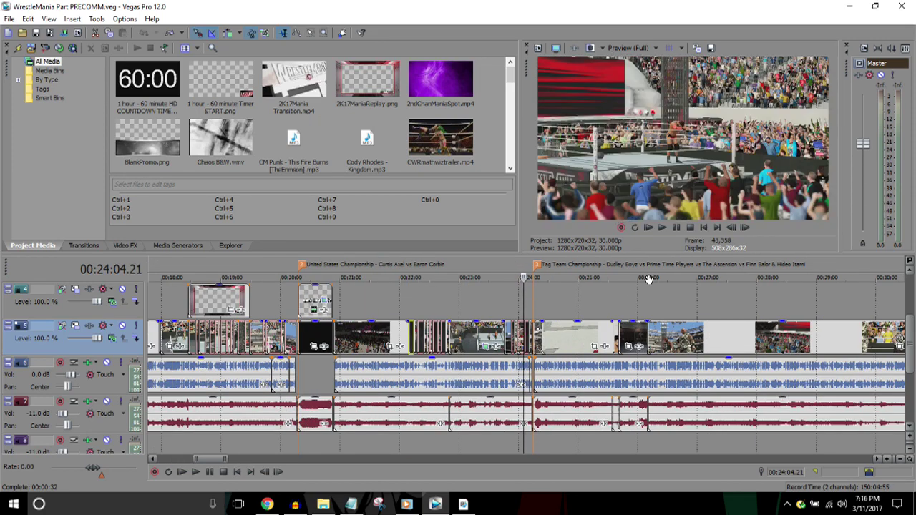
pyautogui.scroll(2, 649, 279)
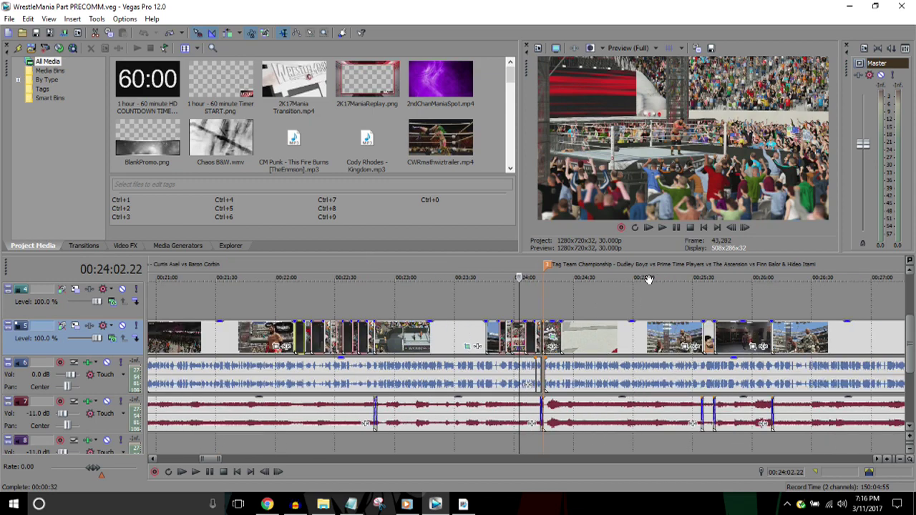
pyautogui.scroll(-1, 648, 279)
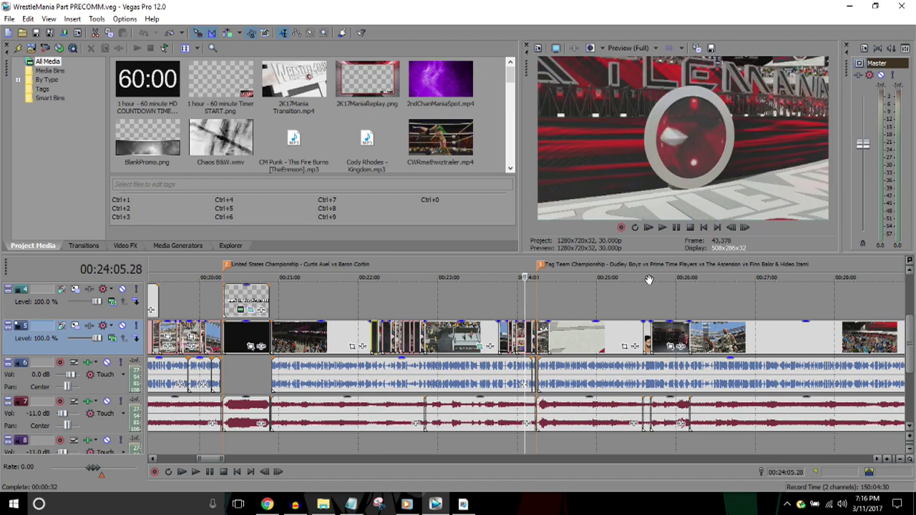
# Step: Move through the Tag Team Championship's opening stage shot and the Dudley Boyz entrance from about 00:24:05 to 00:25:21
pyautogui.scroll(-3, 648, 279)
pyautogui.scroll(-3, 648, 279)
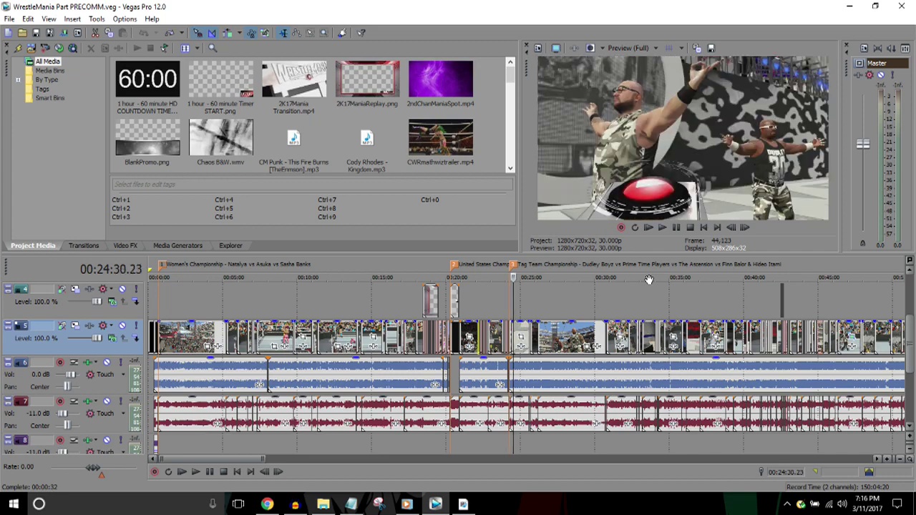
pyautogui.press('Right')
pyautogui.press('Right')
pyautogui.press('Right')
pyautogui.press('Right')
pyautogui.press('Right')
pyautogui.press('Right')
pyautogui.press('Right')
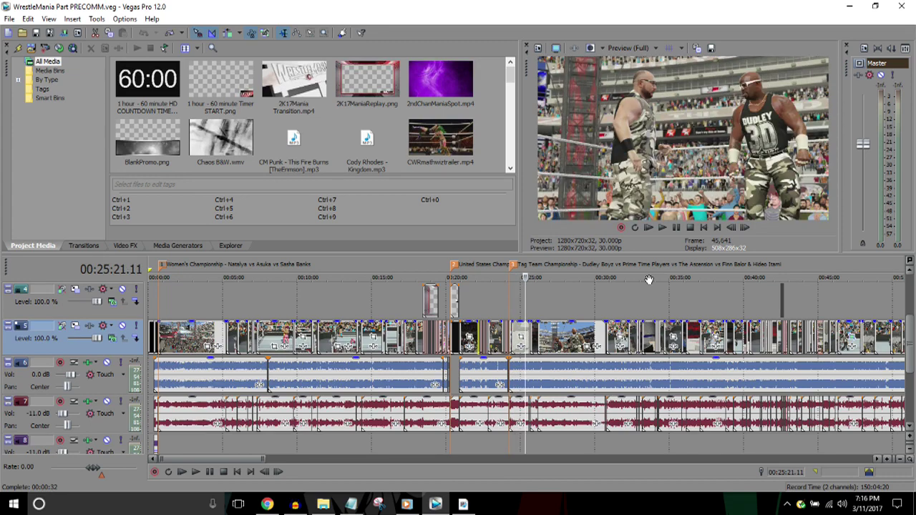
# Step: Browse the project media to the WrestleMania clips and check the cut from the Dudley Boyz entrance to the backstage clip around 00:25:33
pyautogui.scroll(3, 648, 279)
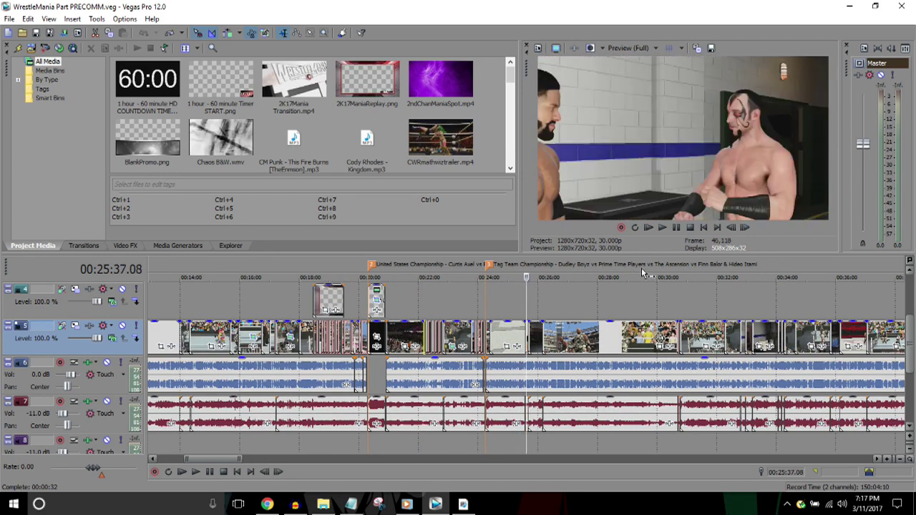
pyautogui.moveTo(514, 77); pyautogui.dragTo(508, 141)
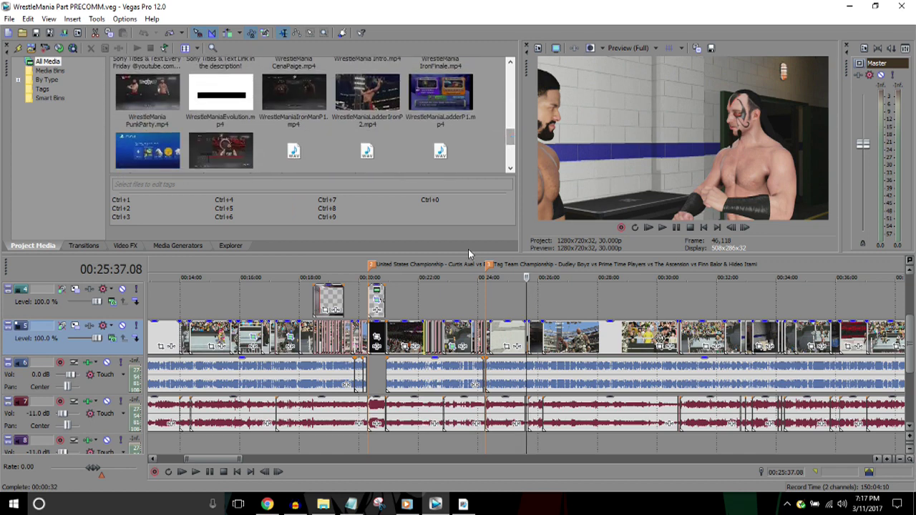
pyautogui.click(527, 329)
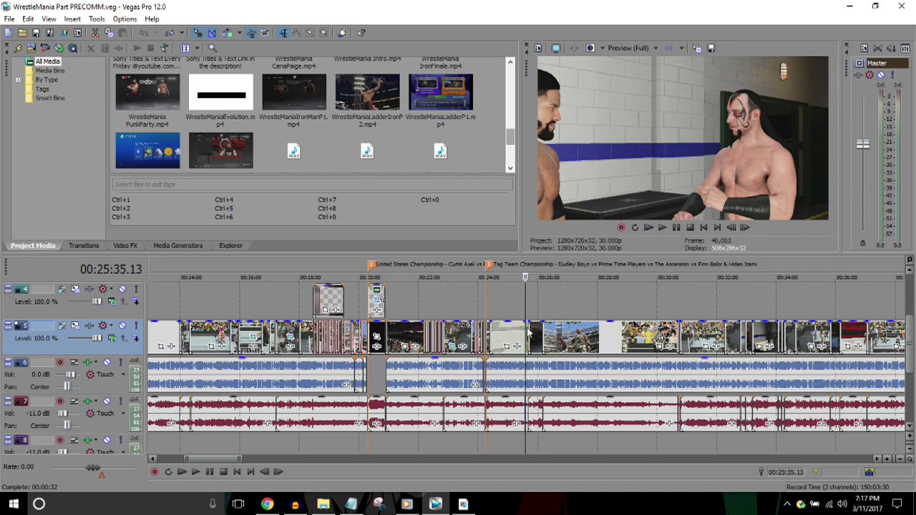
pyautogui.press('Left')
pyautogui.press('Left')
pyautogui.press('Left')
pyautogui.press('Left')
pyautogui.press('Right')
pyautogui.press('Right')
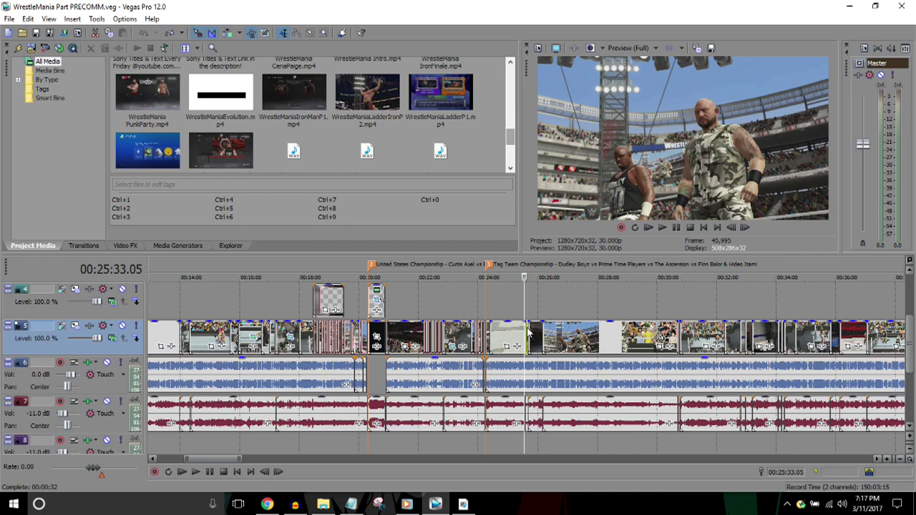
# Step: Step through the locker room clip at about 00:26:05 to the return to the ring at about 00:26:11
pyautogui.scroll(-2, 528, 328)
pyautogui.press('Right')
pyautogui.press('Right')
pyautogui.press('Right')
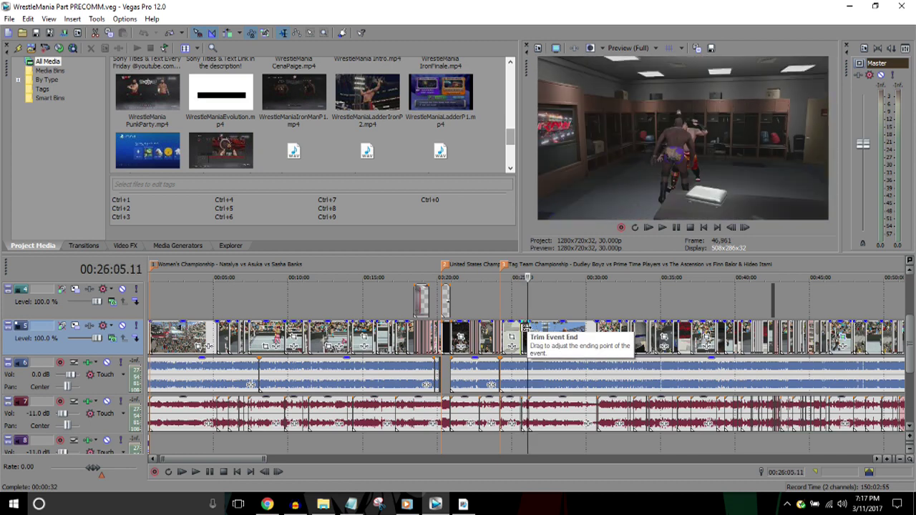
pyautogui.scroll(-1, 525, 328)
pyautogui.press('Right')
pyautogui.scroll(5, 527, 331)
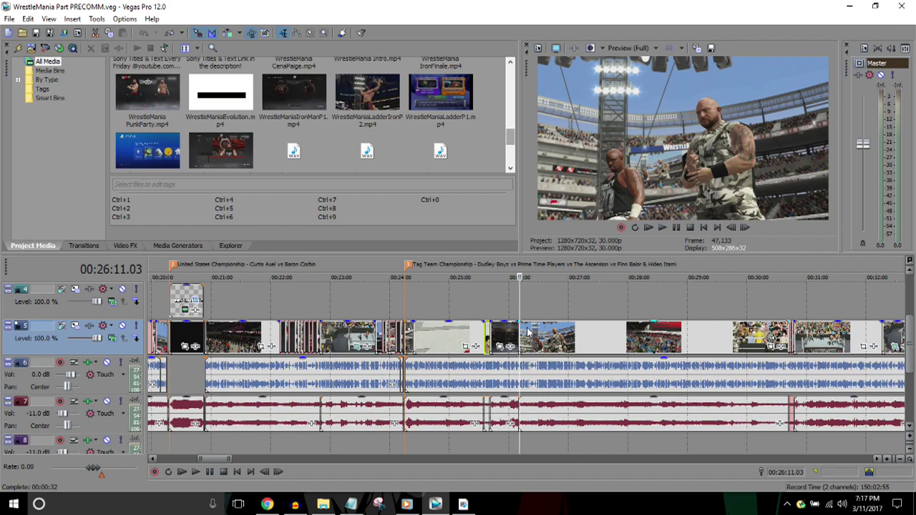
# Step: Select the long tag team entrance clip starting at about 00:26:11 and step through it from about 00:27:50 to 00:28:27
pyautogui.click(603, 336)
pyautogui.scroll(-8, 665, 347)
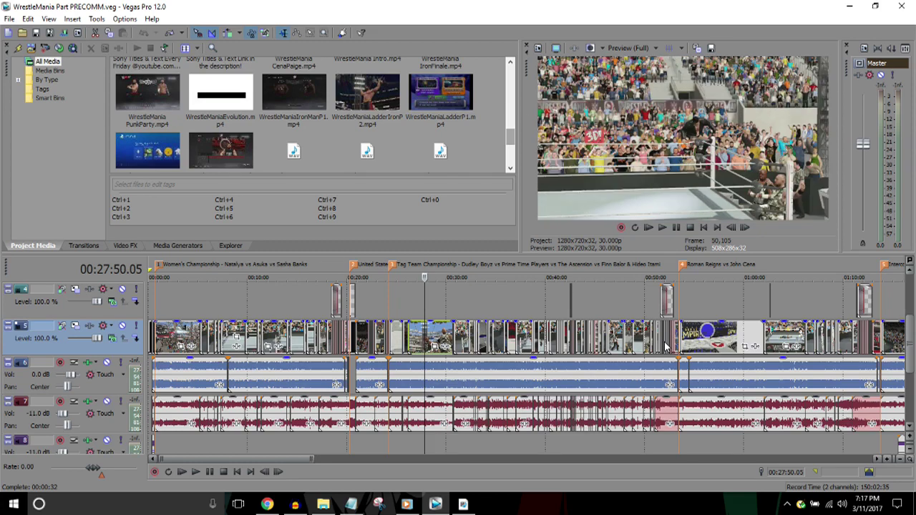
pyautogui.press('Right')
pyautogui.press('Right')
pyautogui.press('Right')
pyautogui.press('Right')
pyautogui.press('Right')
pyautogui.press('Right')
pyautogui.press('Right')
pyautogui.press('Right')
pyautogui.press('Right')
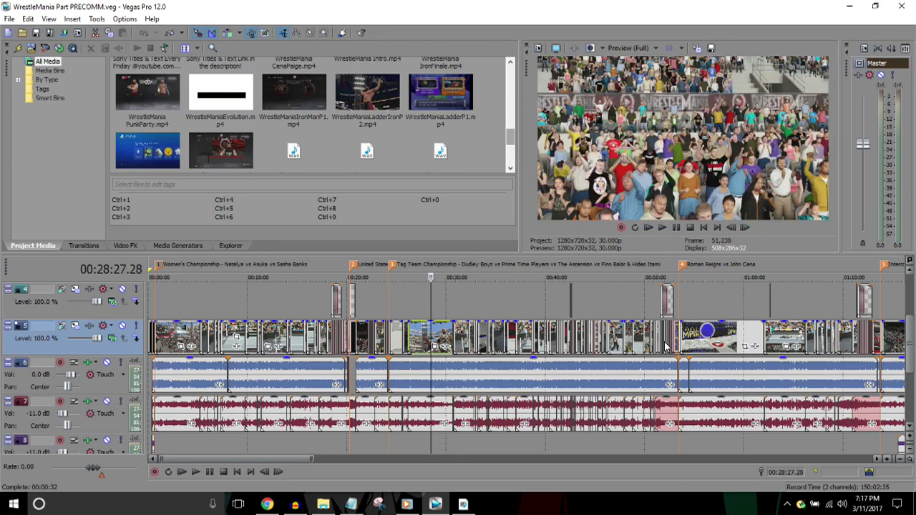
# Step: Review the tag team champions' ring shots and the referee's belt presentation from about 00:30:17 to the wide ring shot at about 00:31:02
pyautogui.scroll(-2, 665, 346)
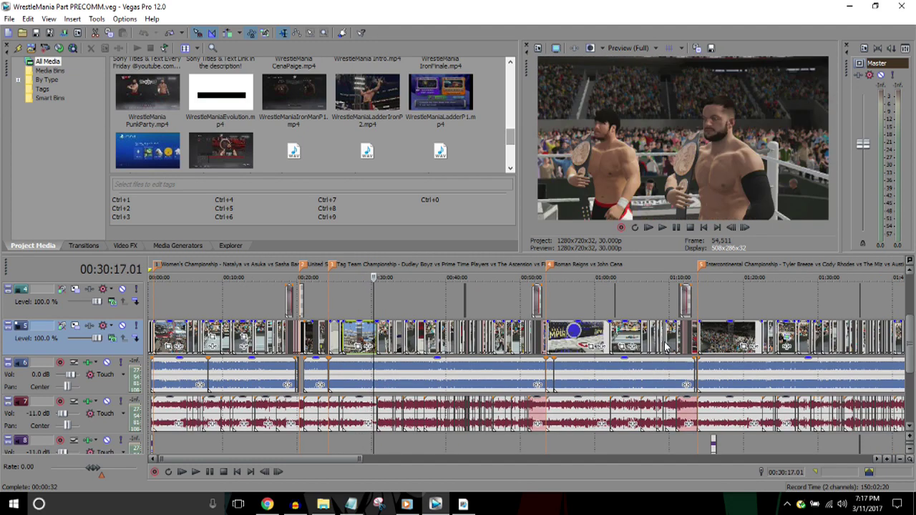
pyautogui.scroll(4, 665, 346)
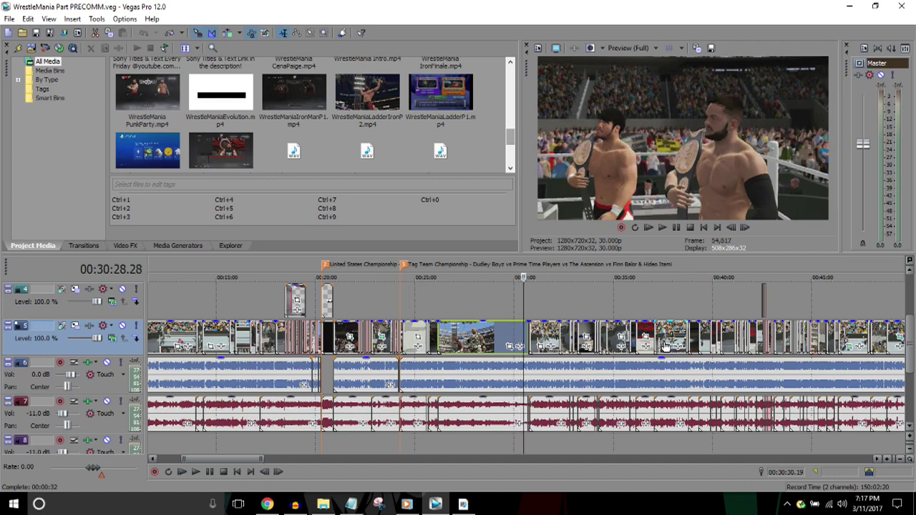
pyautogui.scroll(3, 666, 347)
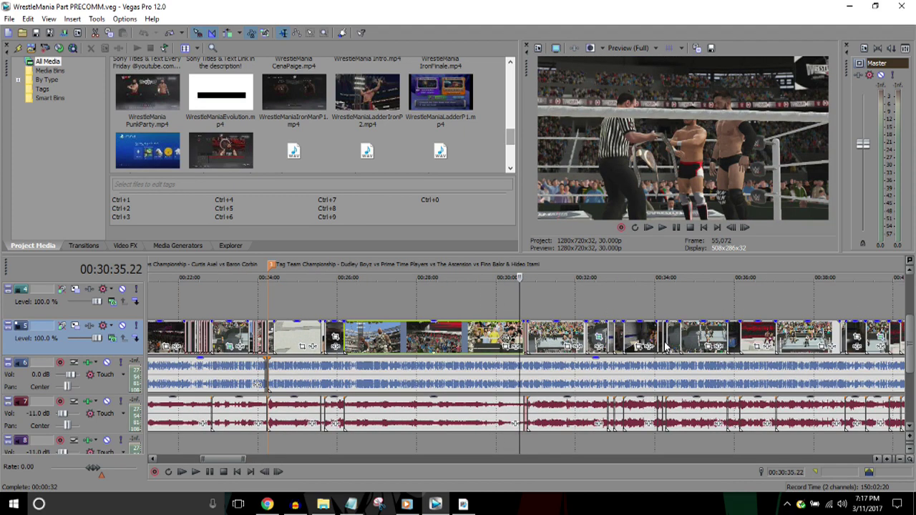
pyautogui.press('Return')
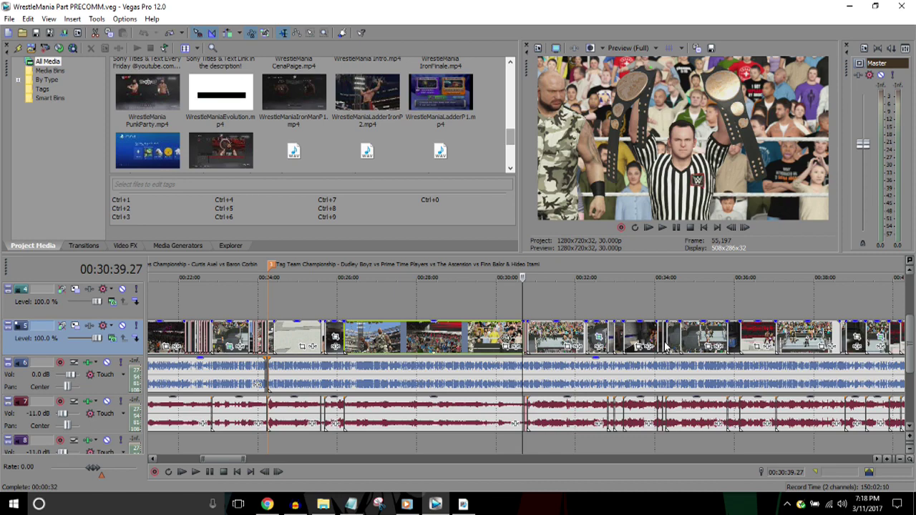
pyautogui.scroll(-2, 664, 345)
pyautogui.press('Right')
pyautogui.press('Right')
pyautogui.press('Right')
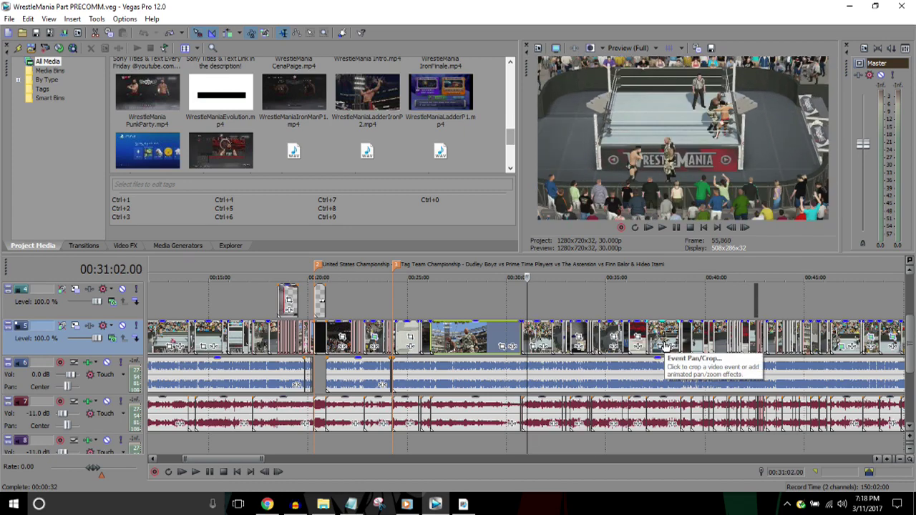
# Step: Skim the tag team match's wide ring shots from about 00:31:46 to 00:32:35
pyautogui.scroll(-3, 665, 347)
pyautogui.press('l')
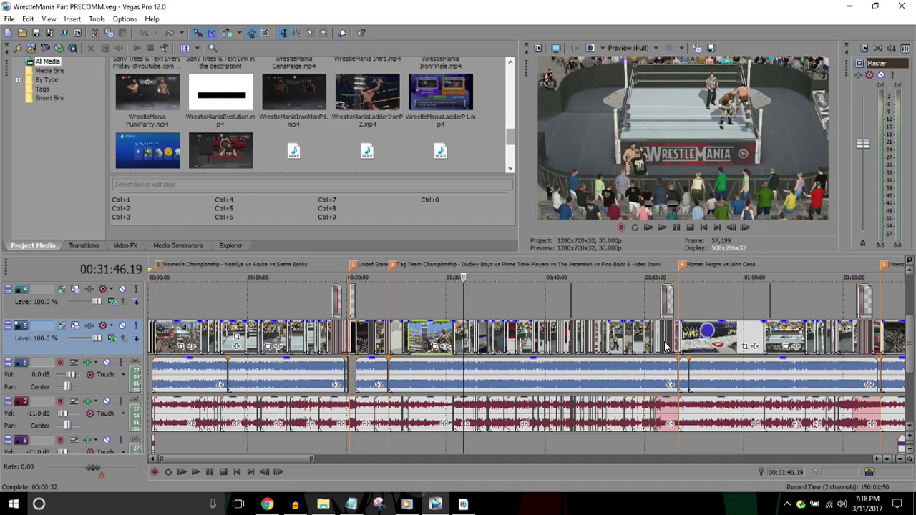
pyautogui.scroll(5, 666, 347)
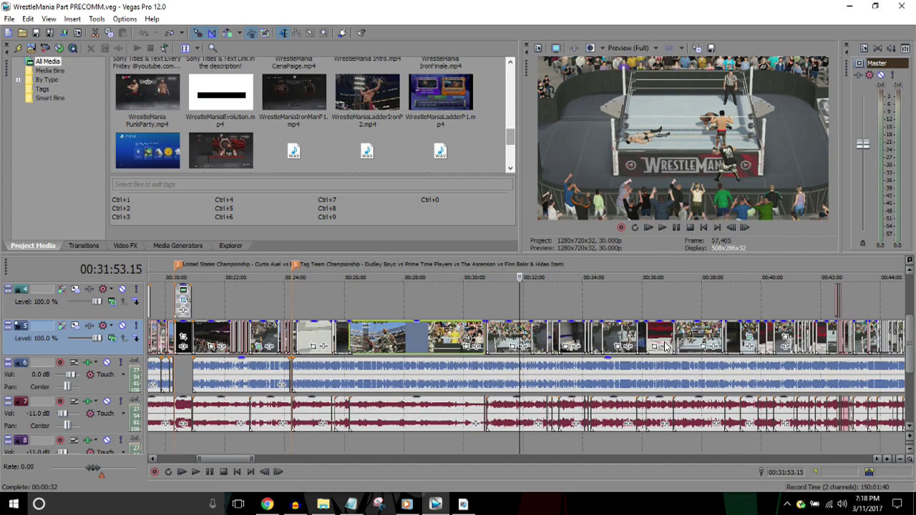
pyautogui.scroll(-2, 665, 347)
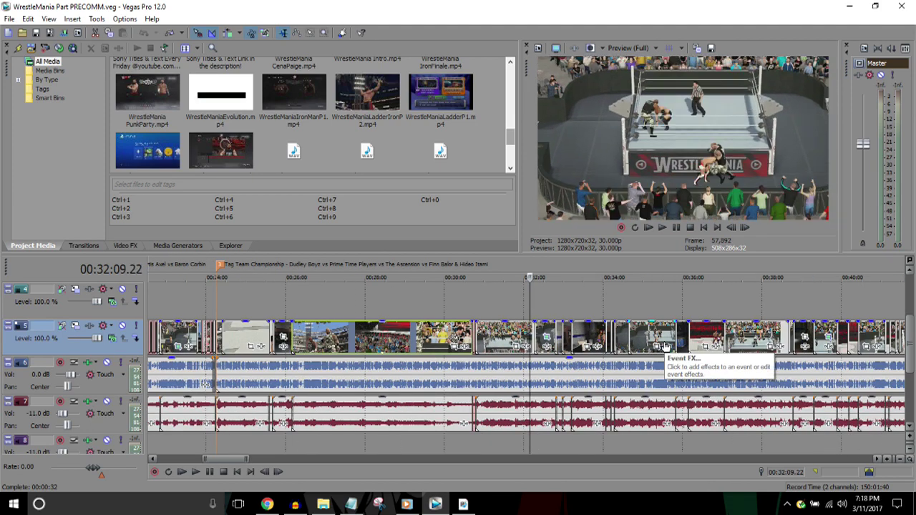
pyautogui.scroll(-3, 665, 347)
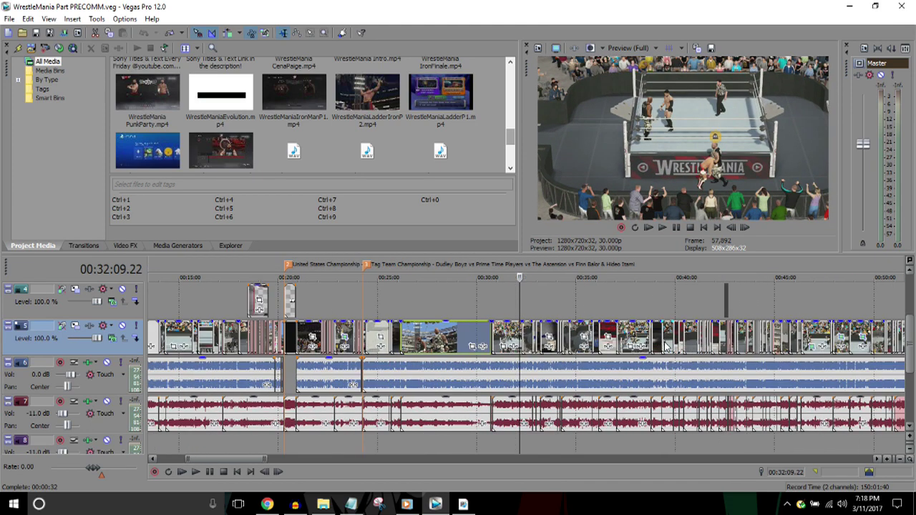
pyautogui.scroll(-3, 665, 347)
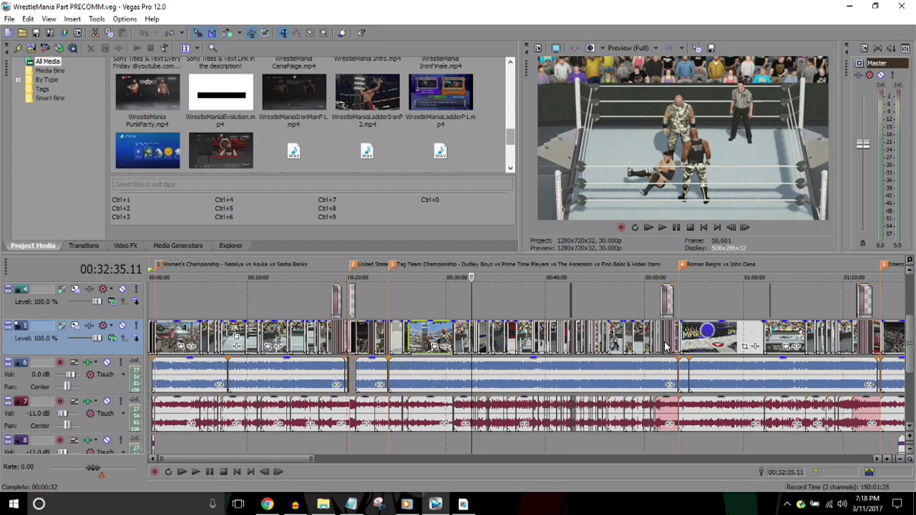
# Step: Step back through the tag team match to about 00:32:19 and examine the change of camera angle there
pyautogui.press('Left')
pyautogui.press('Left')
pyautogui.press('Left')
pyautogui.press('Left')
pyautogui.press('Left')
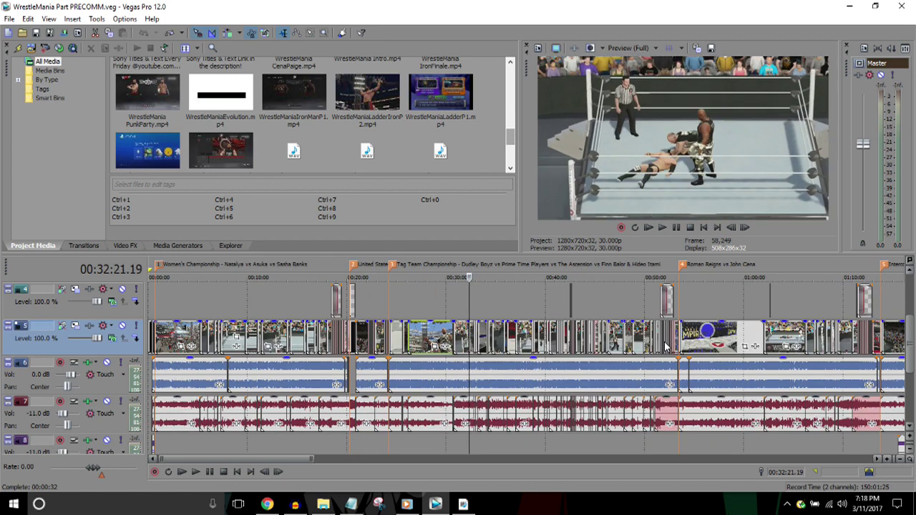
pyautogui.scroll(3, 665, 347)
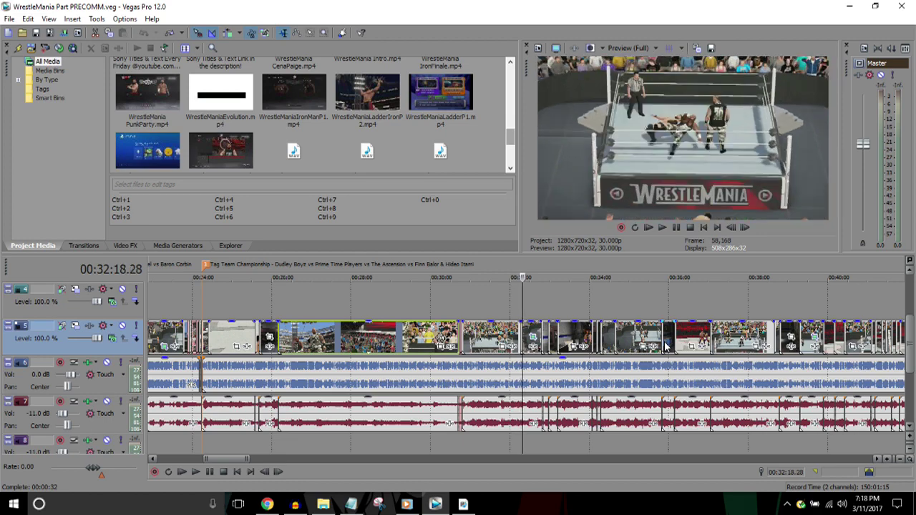
pyautogui.scroll(2, 665, 346)
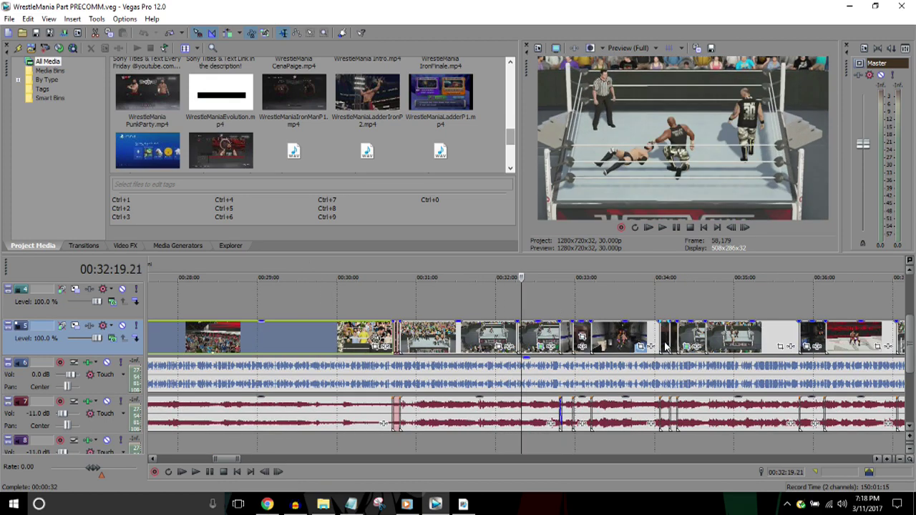
# Step: Review the tag team match from about 00:32:26 into the backstage brawl at 00:33:17 and the locker room cut at about 00:34:07
pyautogui.scroll(-3, 665, 346)
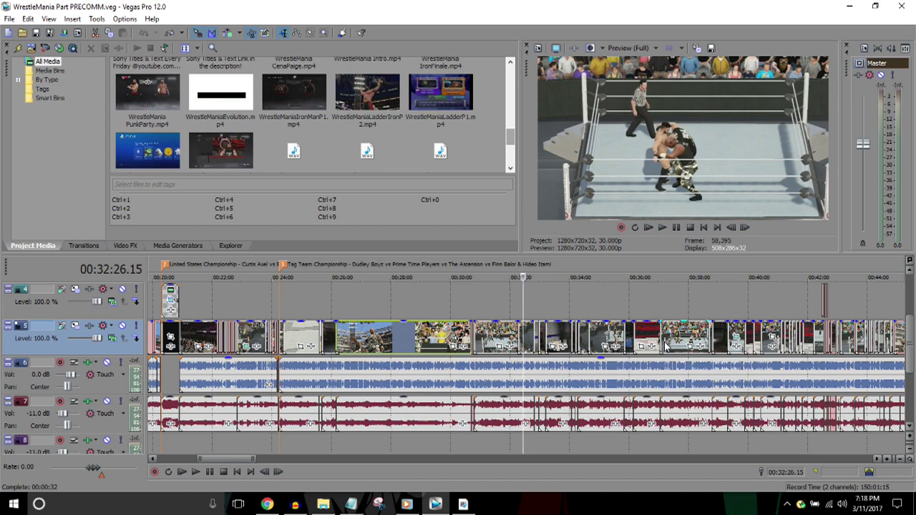
pyautogui.scroll(-2, 665, 345)
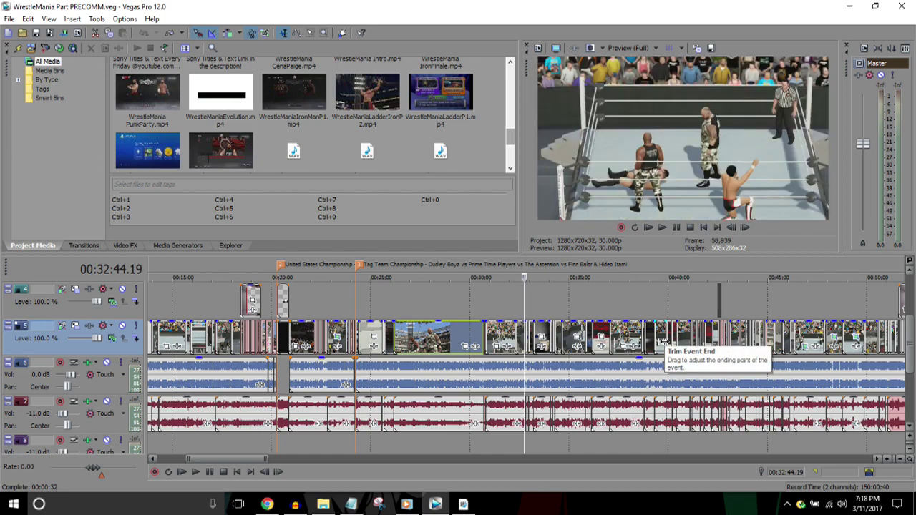
pyautogui.scroll(2, 666, 346)
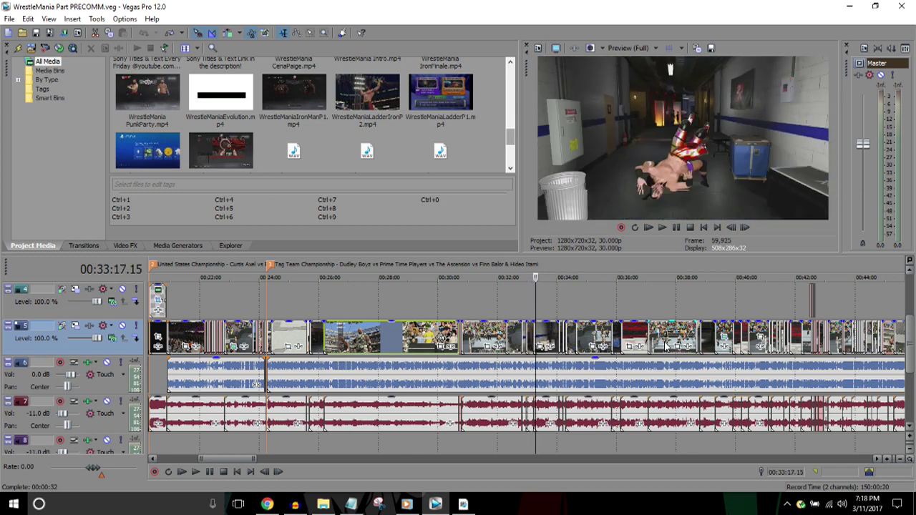
pyautogui.scroll(-2, 666, 346)
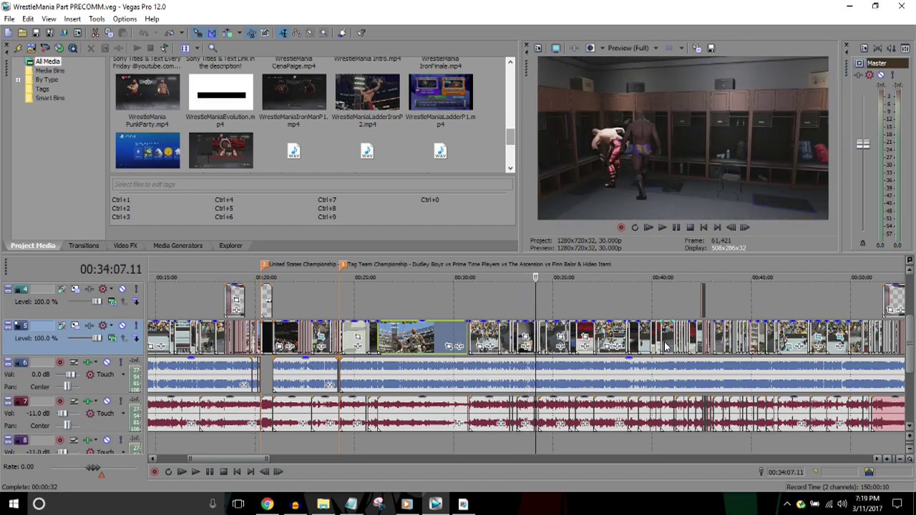
pyautogui.scroll(4, 665, 346)
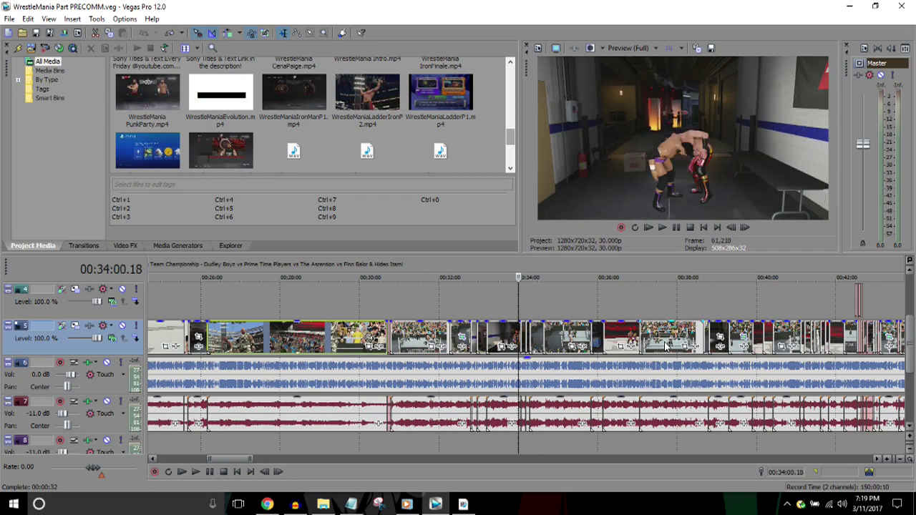
# Step: Examine the backstage brawl frame by frame between about 00:34:01.29 and 00:34:02.13
pyautogui.scroll(2, 665, 346)
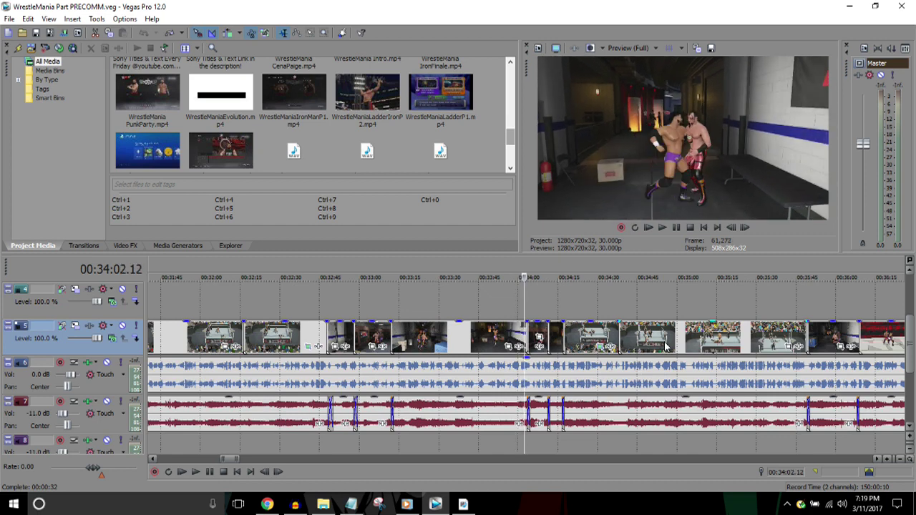
pyautogui.scroll(3, 666, 346)
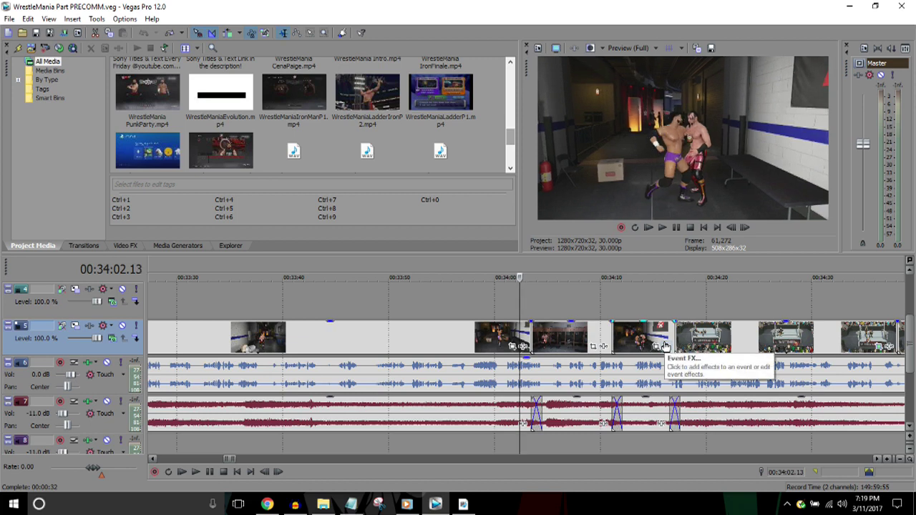
pyautogui.press('Left')
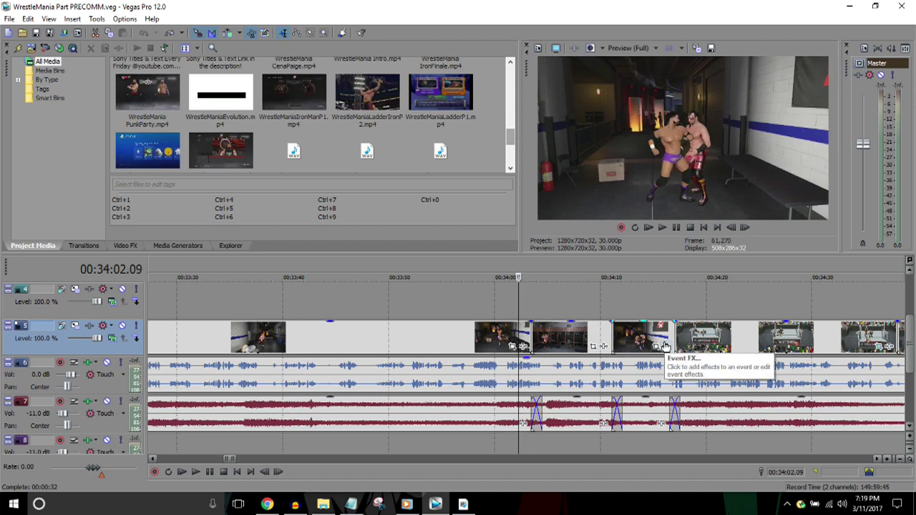
pyautogui.press('Left')
pyautogui.press('Left')
pyautogui.press('Left')
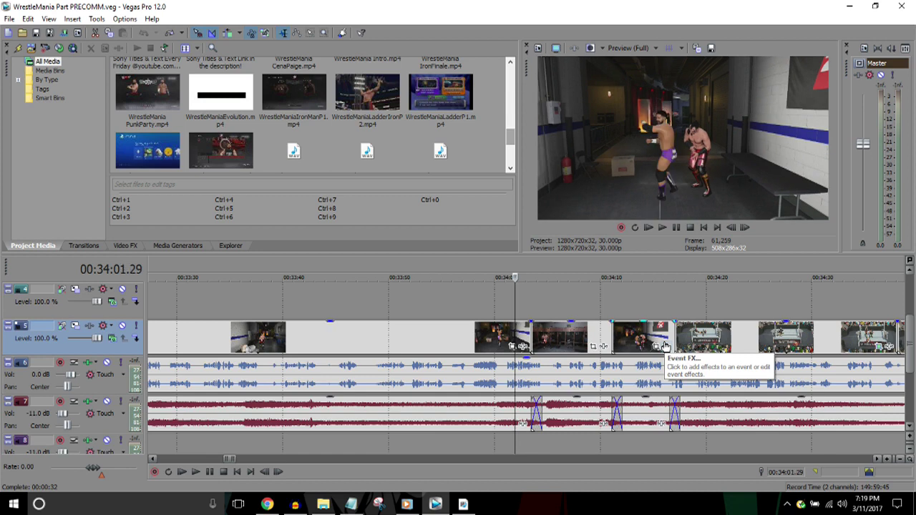
pyautogui.press('Right')
pyautogui.press('Right')
pyautogui.press('Right')
pyautogui.press('Right')
pyautogui.press('Right')
pyautogui.press('Right')
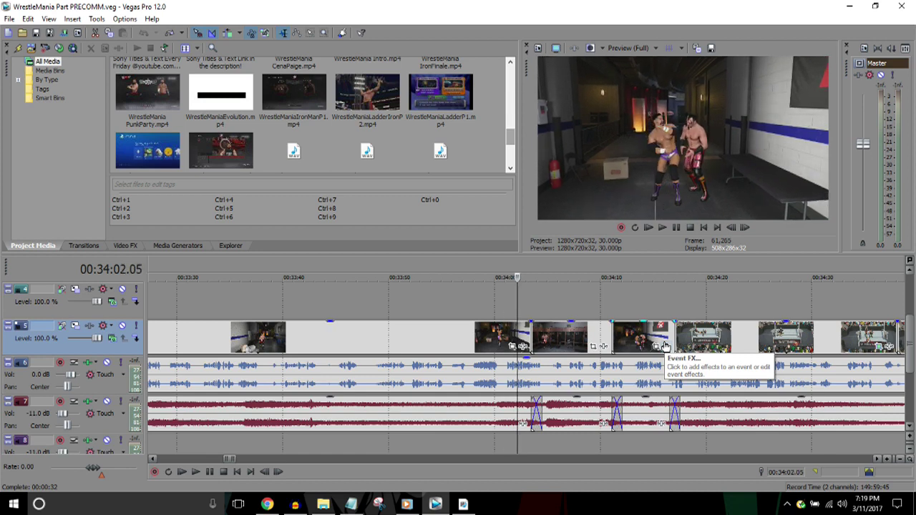
pyautogui.press('Left')
pyautogui.press('Right')
pyautogui.press('Left')
pyautogui.press('Left')
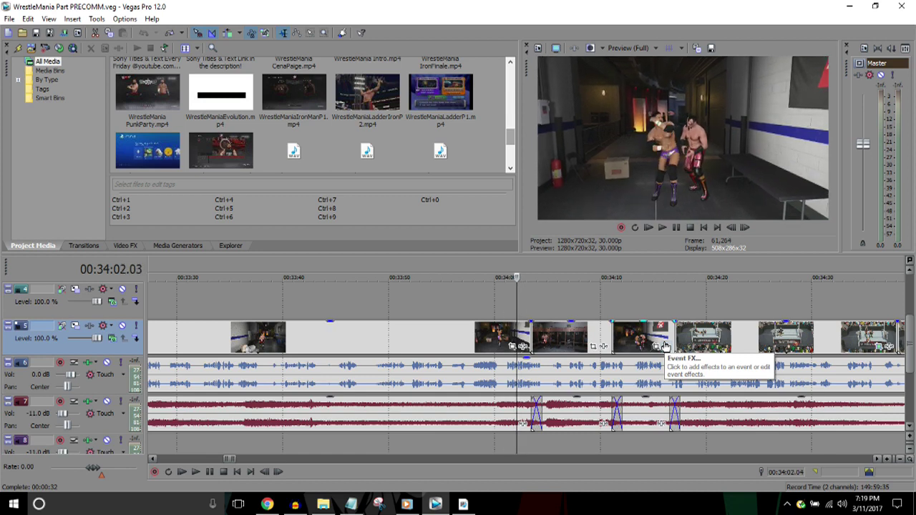
# Step: Advance through the backstage brawl clip to the punch frame at 00:34:02.20
pyautogui.press('Left')
pyautogui.press('Right')
pyautogui.press('Right')
pyautogui.press('Right')
pyautogui.press('Right')
pyautogui.press('Right')
pyautogui.press('Right')
pyautogui.press('Right')
pyautogui.press('Right')
pyautogui.press('Right')
pyautogui.press('Right')
pyautogui.press('Right')
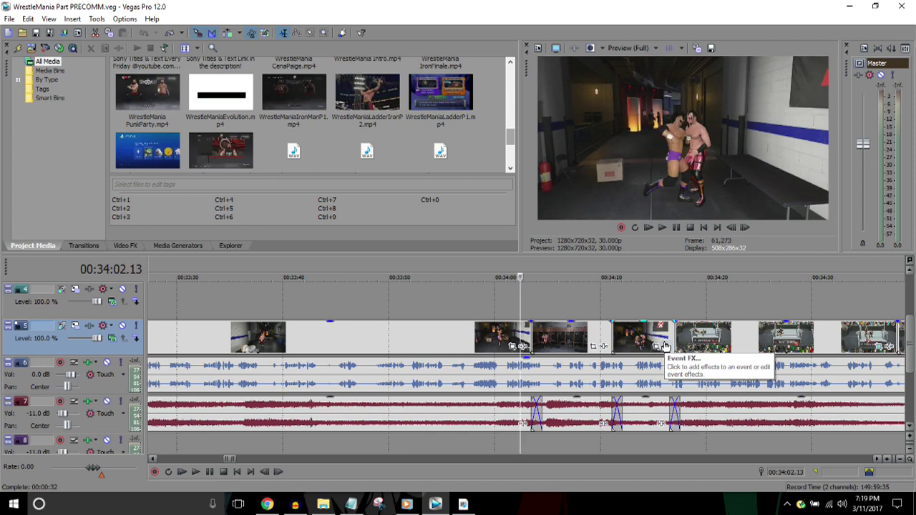
pyautogui.press('Right')
pyautogui.press('Right')
pyautogui.press('Right')
pyautogui.press('Right')
pyautogui.press('Right')
pyautogui.press('Right')
pyautogui.hotkey('alt', 'Right')
pyautogui.hotkey('alt', 'Right')
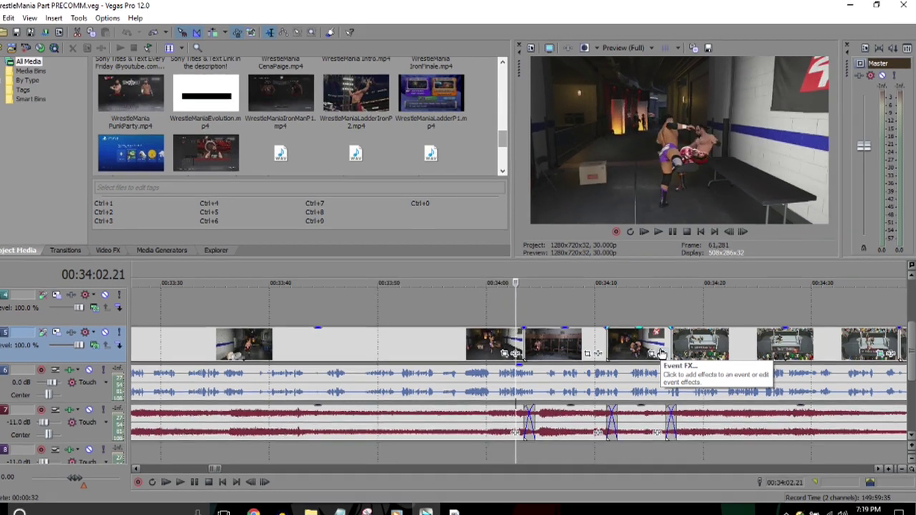
pyautogui.hotkey('alt', 'Left')
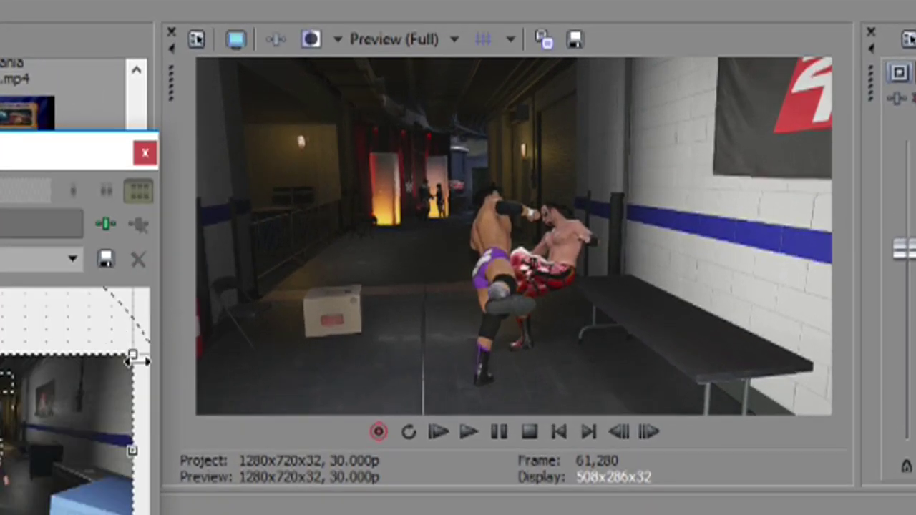
# Step: Try a tighter Pan/Crop frame around the two brawling wrestlers, restore the full 1280 × 720 frame, and close the effect settings
pyautogui.moveTo(133, 358); pyautogui.dragTo(21, 400)
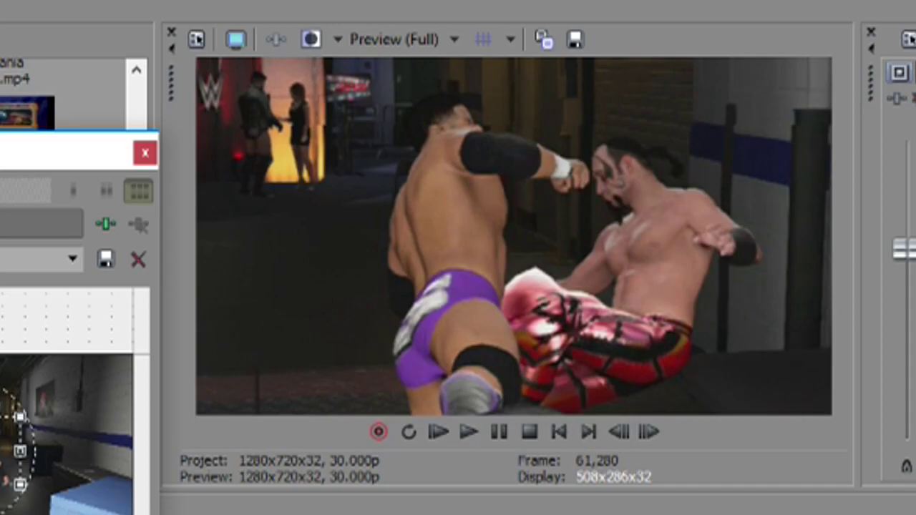
pyautogui.rightClick(442, 219)
pyautogui.click(451, 226)
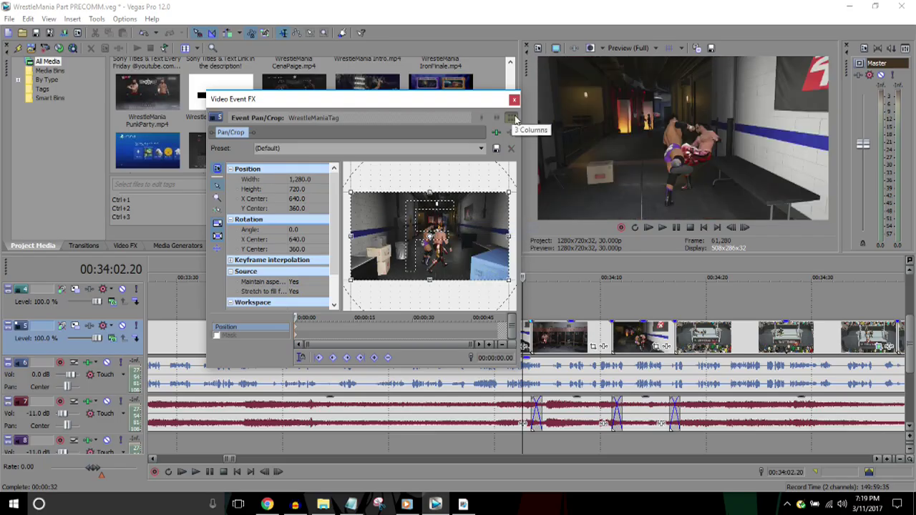
pyautogui.click(514, 101)
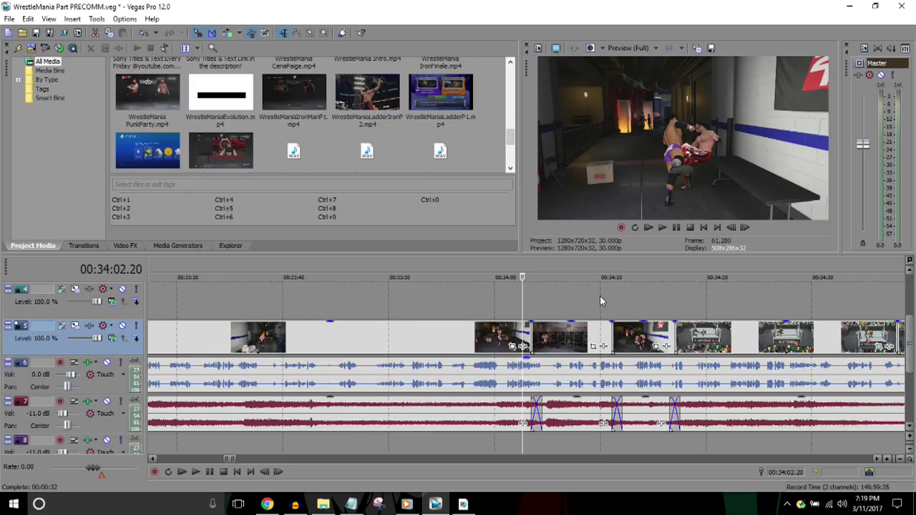
# Step: Review the tag team match from the brawl at about 00:34:02 through the locker room cut to the ring shot at 00:34:37
pyautogui.press('Left')
pyautogui.press('Left')
pyautogui.scroll(-3, 600, 297)
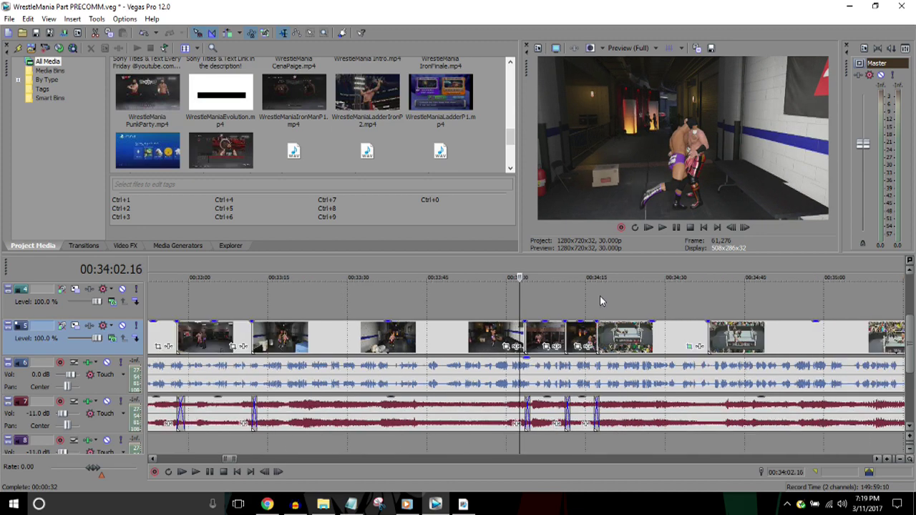
pyautogui.press('space')
pyautogui.scroll(-1, 600, 296)
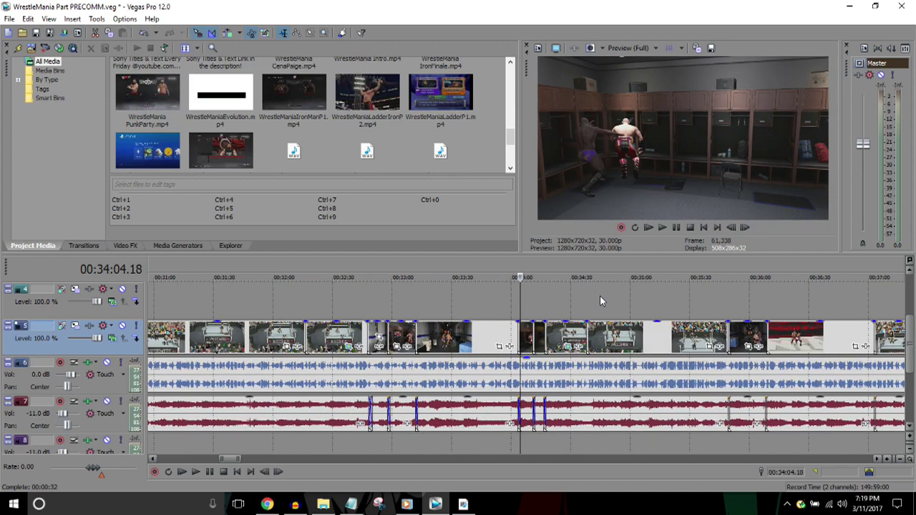
pyautogui.scroll(-1, 600, 295)
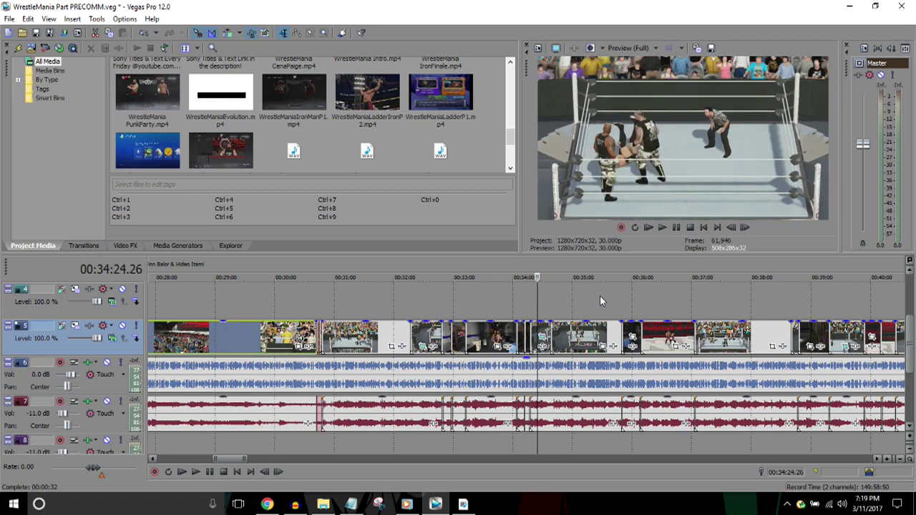
pyautogui.scroll(-3, 599, 301)
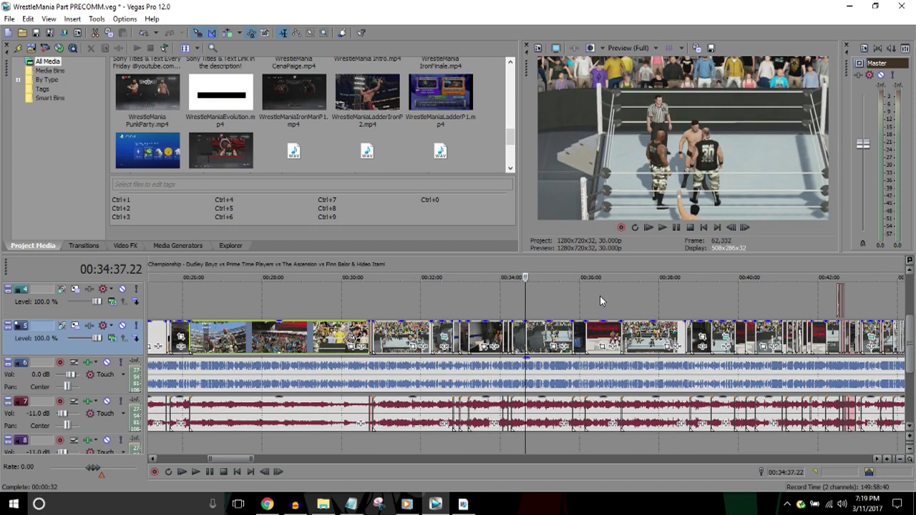
# Step: Compare the close and wide ring angles at about 00:34:37 and 00:34:39
pyautogui.press('Left')
pyautogui.press('Left')
pyautogui.press('Left')
pyautogui.press('Left')
pyautogui.press('Left')
pyautogui.press('Left')
pyautogui.press('Left')
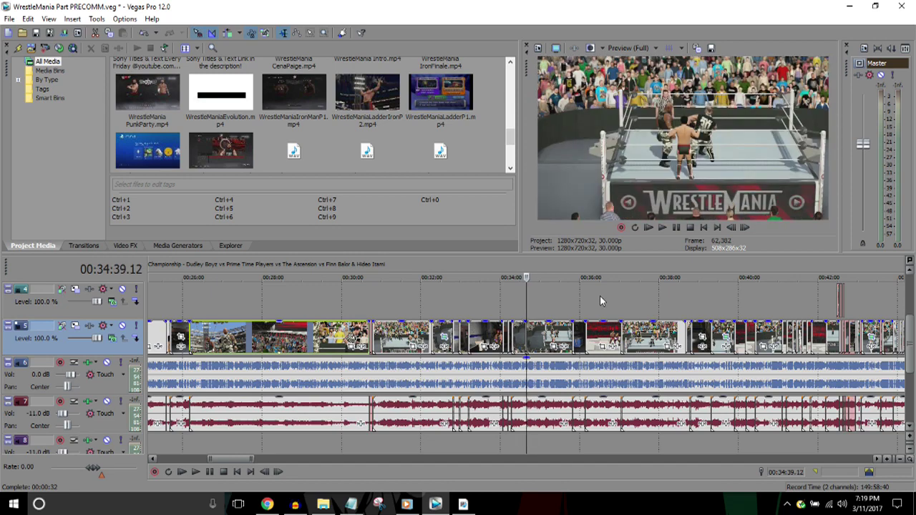
# Step: Skim the tag team match from about 00:34:39 through the hallway brawl at 00:36:05 to the backstage fight at 00:38:55
pyautogui.scroll(1, 600, 295)
pyautogui.scroll(-3, 599, 301)
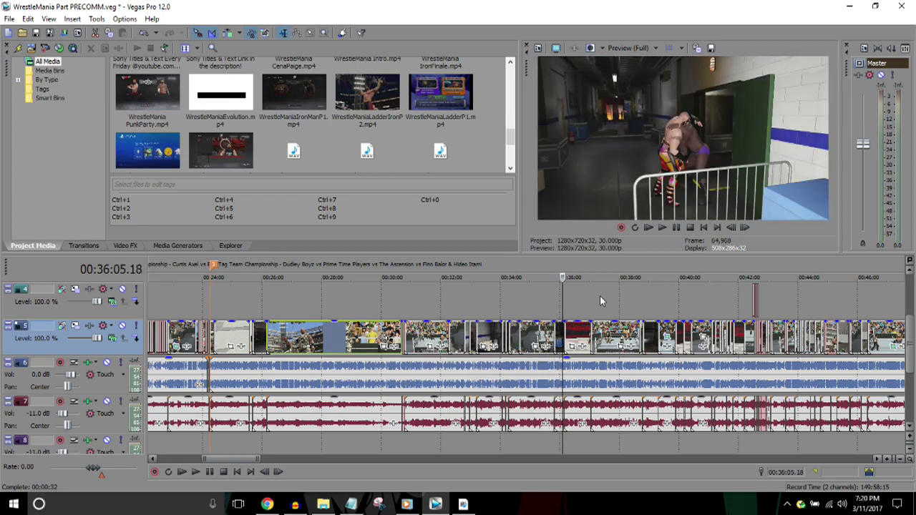
pyautogui.scroll(-2, 599, 300)
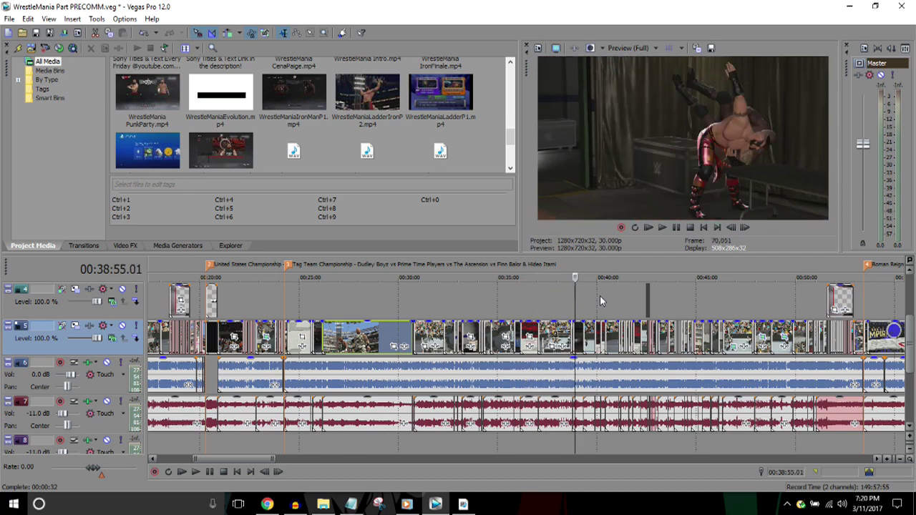
pyautogui.scroll(-1, 600, 301)
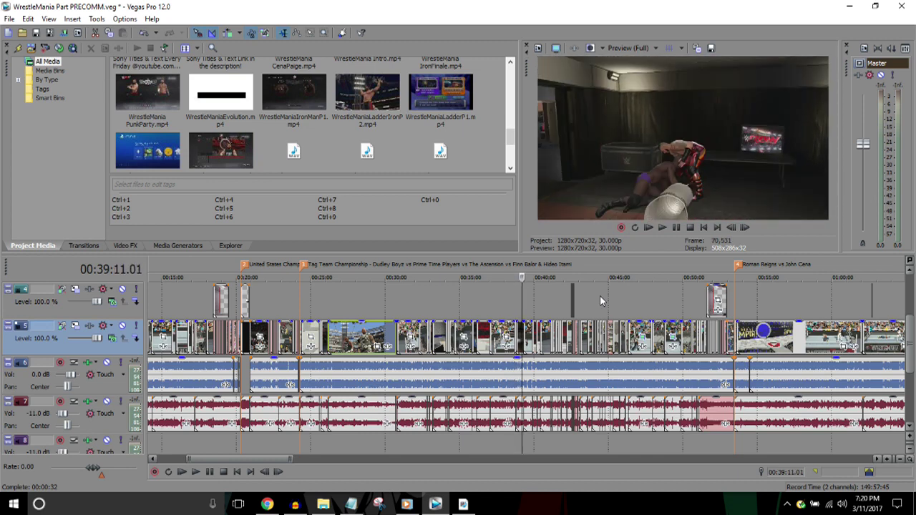
# Step: Review the backstage fight beside the trash can from about 00:39:11 to 00:39:13
pyautogui.press('Left')
pyautogui.press('Left')
pyautogui.press('Left')
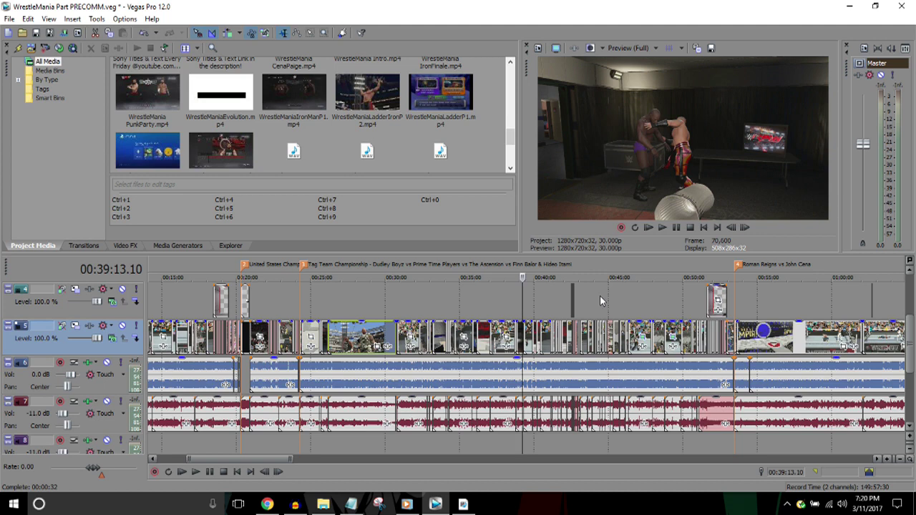
pyautogui.press('space')
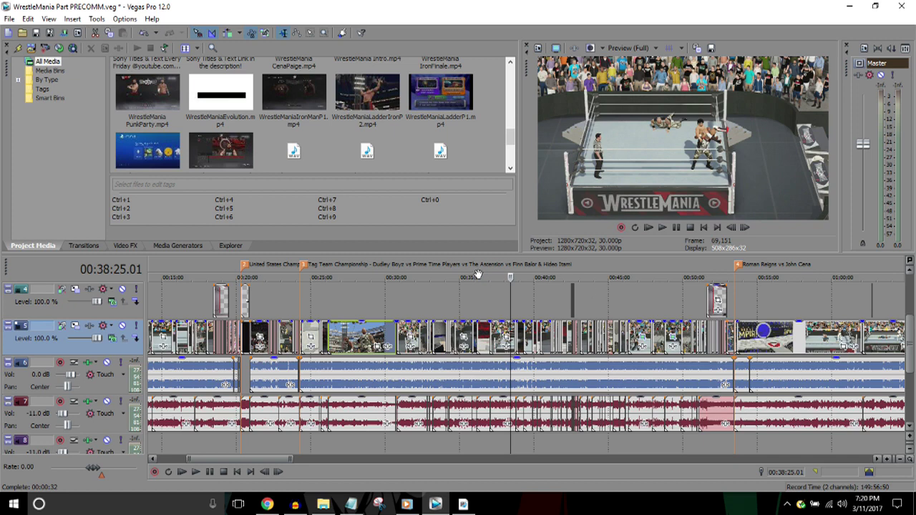
# Step: Check the entrance stage fight at about 00:36:13 and the in-ring shot at 00:40:30
pyautogui.click(478, 304)
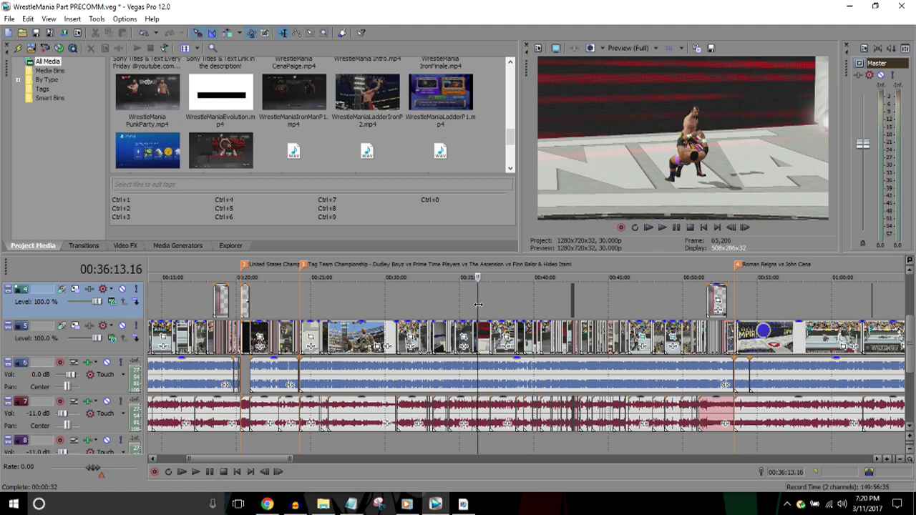
pyautogui.click(538, 303)
pyautogui.press('space')
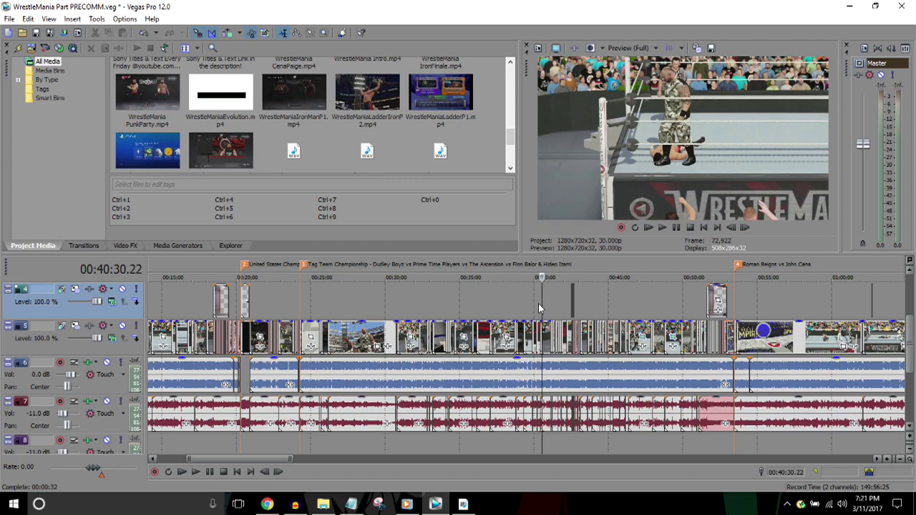
# Step: Step back to about 00:39:35 and play the fight on the floor beside the ring through about 00:39:42
pyautogui.press('Left')
pyautogui.press('Left')
pyautogui.press('Left')
pyautogui.press('Left')
pyautogui.press('Left')
pyautogui.press('Left')
pyautogui.press('Left')
pyautogui.press('Left')
pyautogui.press('Left')
pyautogui.press('Left')
pyautogui.press('Left')
pyautogui.press('Left')
pyautogui.press('Left')
pyautogui.press('Left')
pyautogui.press('Left')
pyautogui.press('Left')
pyautogui.press('Left')
pyautogui.press('Left')
pyautogui.press('Left')
pyautogui.press('Left')
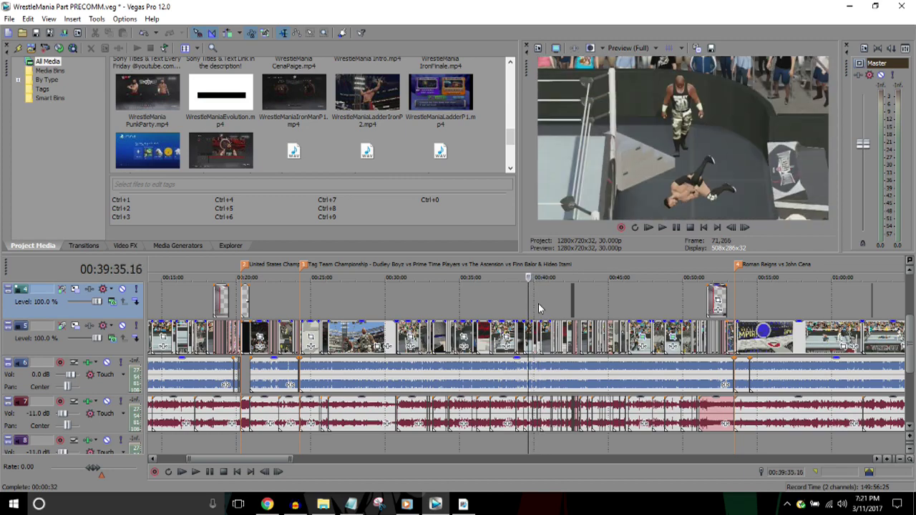
pyautogui.press('space')
pyautogui.press('space')
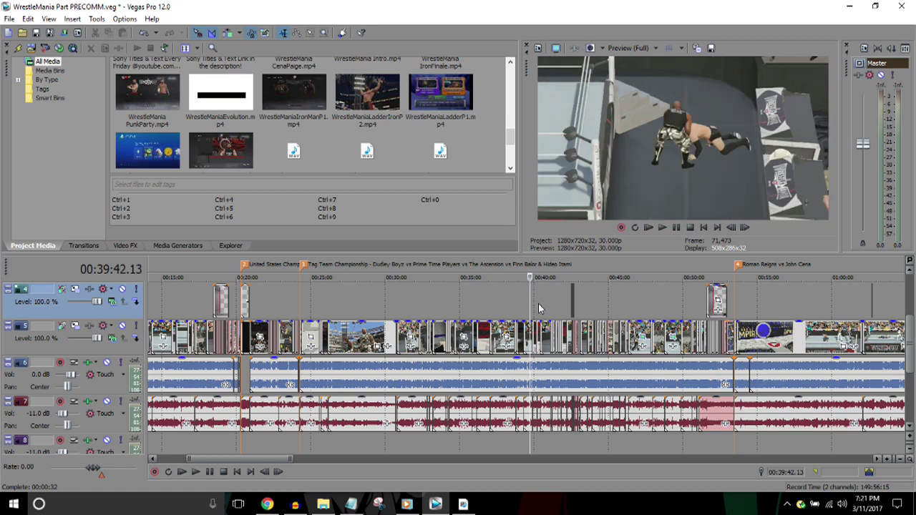
pyautogui.press('space')
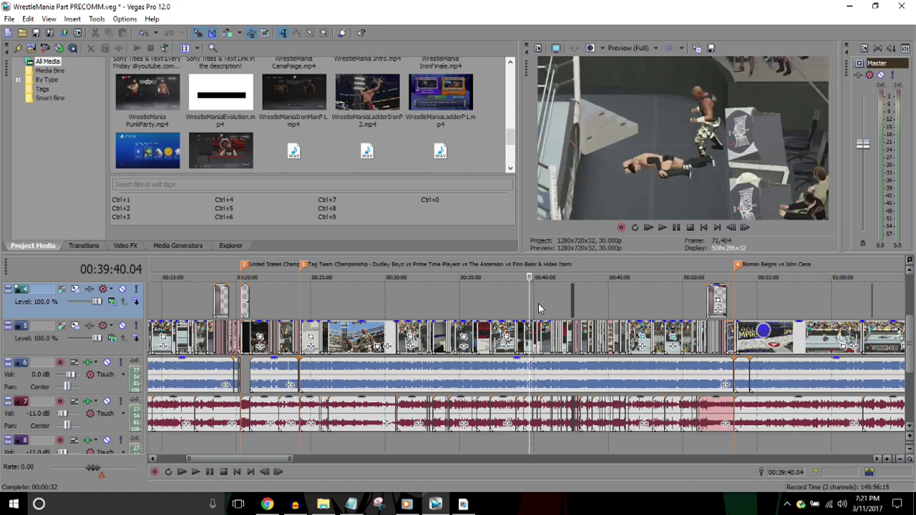
pyautogui.press('space')
# Step: Skim the tag team match from the stage shot at about 00:40:28 to the in-ring shot at 00:42:42
pyautogui.scroll(-2, 538, 303)
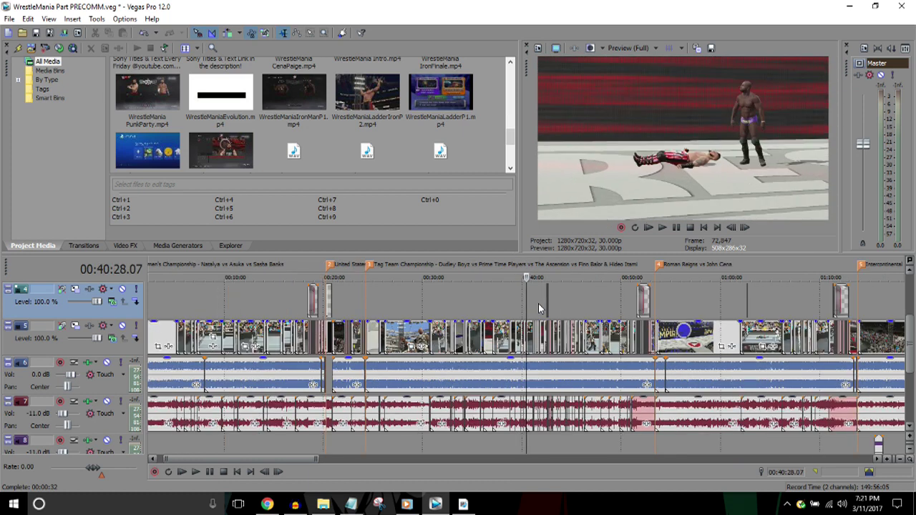
pyautogui.press('Return')
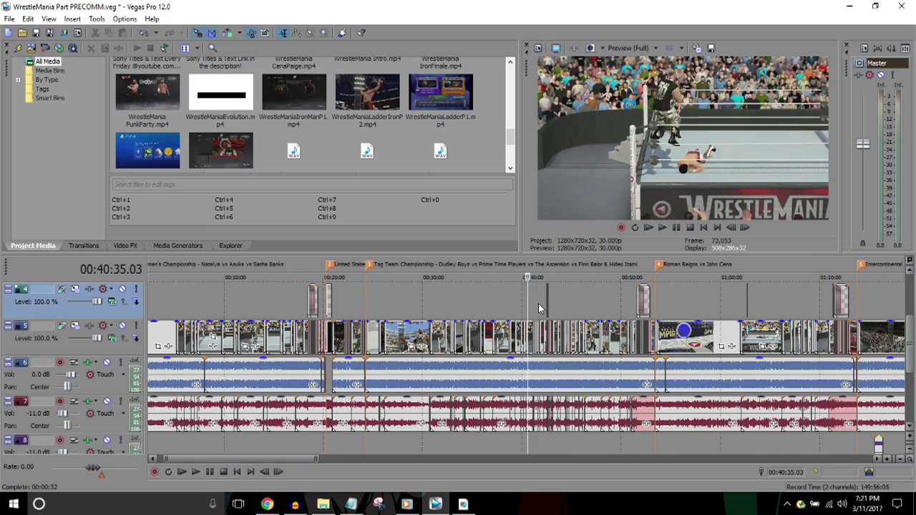
pyautogui.press('Return')
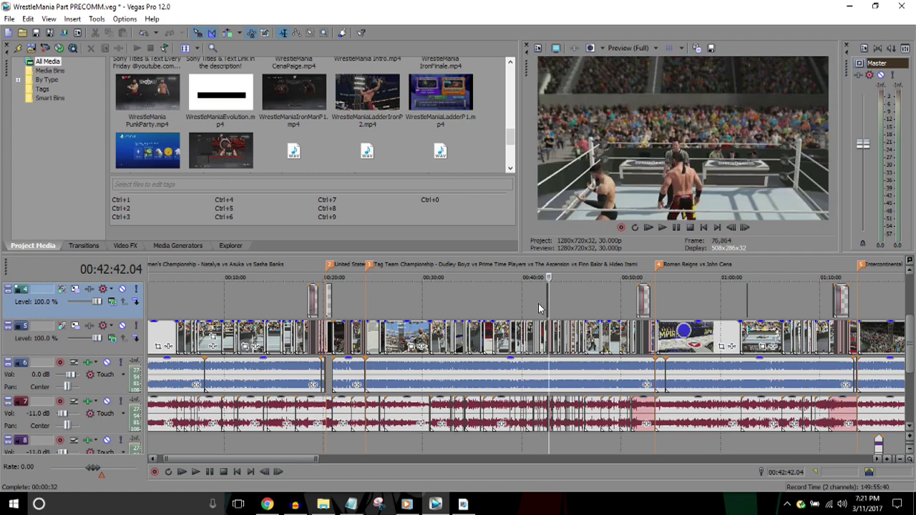
pyautogui.scroll(2, 538, 304)
pyautogui.press('Right')
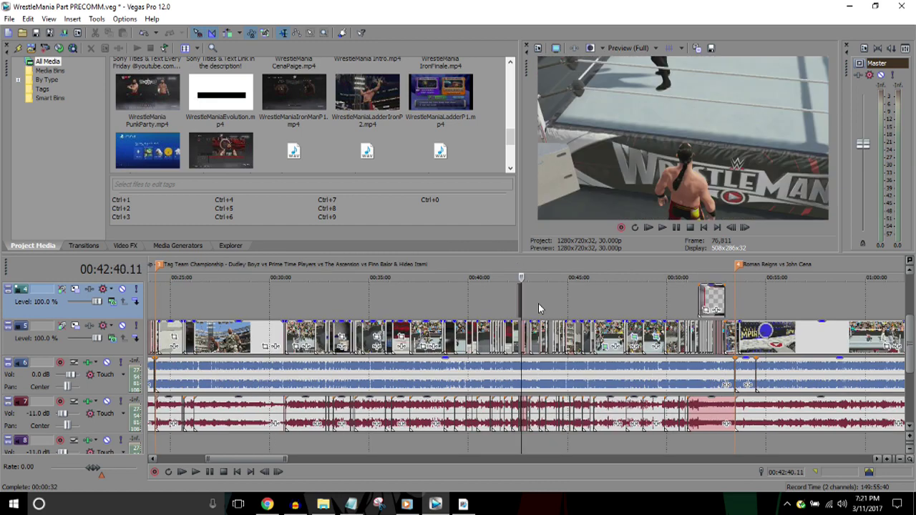
# Step: Step back from about 00:42:40 to the ringside slam at 00:42:30
pyautogui.press('Left')
pyautogui.press('Left')
pyautogui.press('Left')
pyautogui.press('Left')
pyautogui.press('Left')
pyautogui.press('Left')
pyautogui.scroll(2, 538, 303)
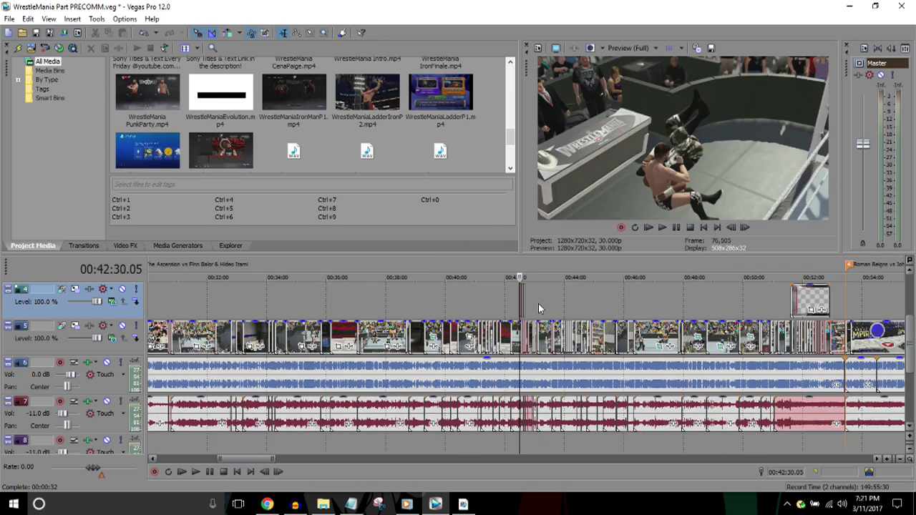
# Step: Examine the ringside slam's camera angles and the short upper-track clips between about 00:42:28 and 00:42:31
pyautogui.press('Right')
pyautogui.press('Right')
pyautogui.press('Right')
pyautogui.press('Right')
pyautogui.press('Right')
pyautogui.press('Left')
pyautogui.press('j')
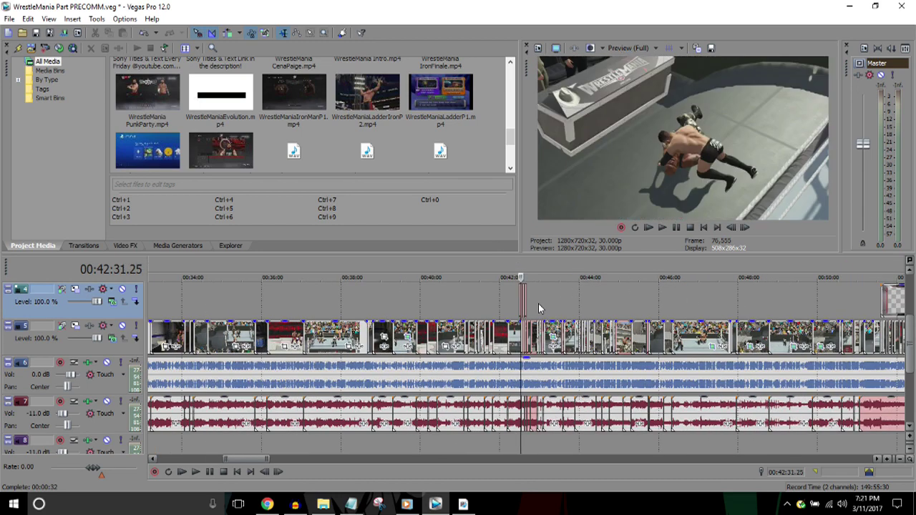
pyautogui.scroll(4, 538, 303)
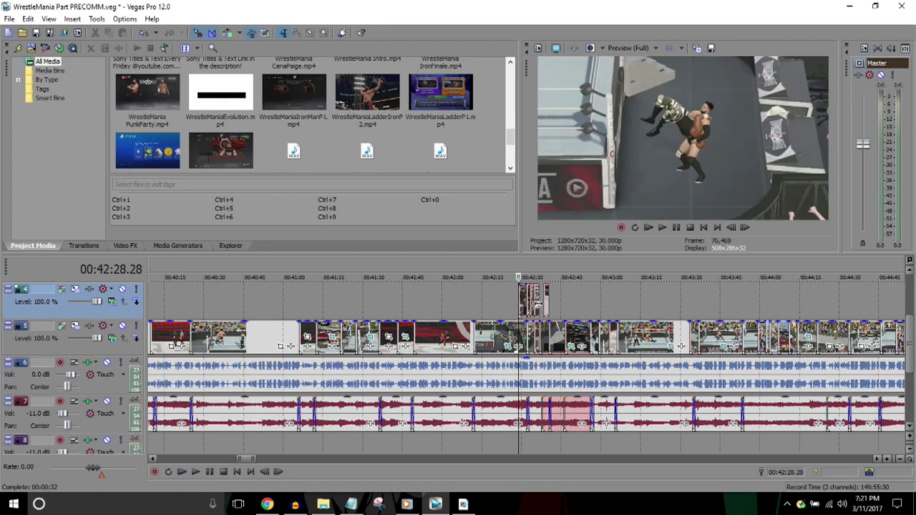
pyautogui.scroll(2, 538, 308)
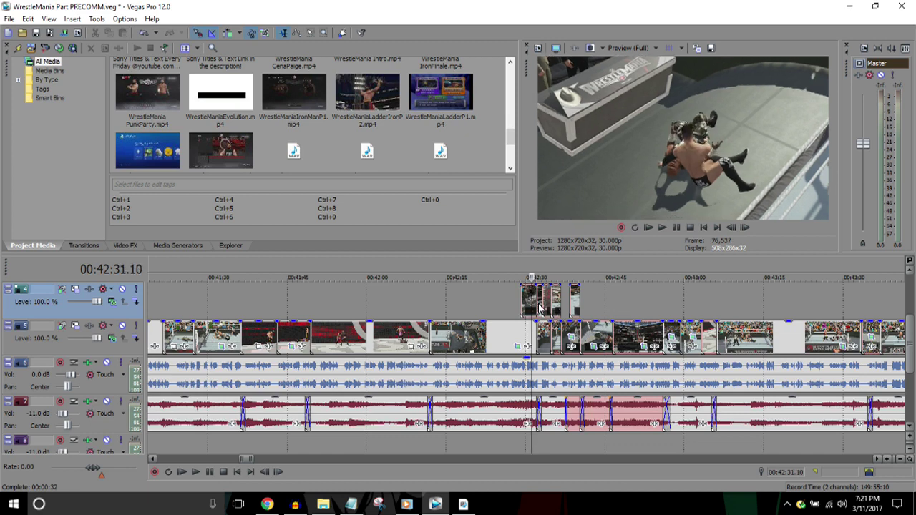
# Step: Step back from about 00:42:34 to the ringside slam at about 00:42:30
pyautogui.scroll(-1, 540, 307)
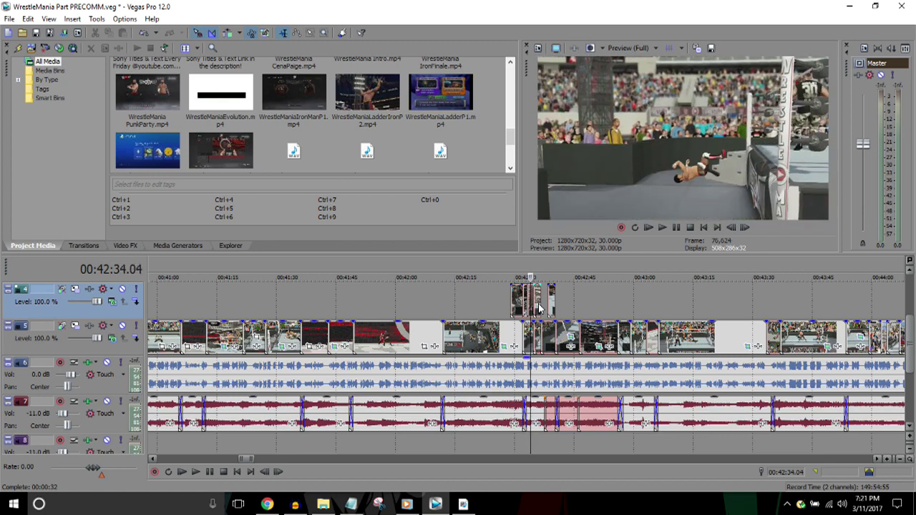
pyautogui.press('Left')
pyautogui.press('Left')
pyautogui.press('Left')
pyautogui.press('Left')
pyautogui.press('Left')
pyautogui.press('Left')
pyautogui.press('Left')
pyautogui.press('Left')
pyautogui.press('Left')
pyautogui.press('Left')
pyautogui.press('Left')
pyautogui.press('Left')
pyautogui.press('Left')
pyautogui.press('Left')
pyautogui.press('Left')
pyautogui.press('Left')
pyautogui.press('Left')
pyautogui.press('Left')
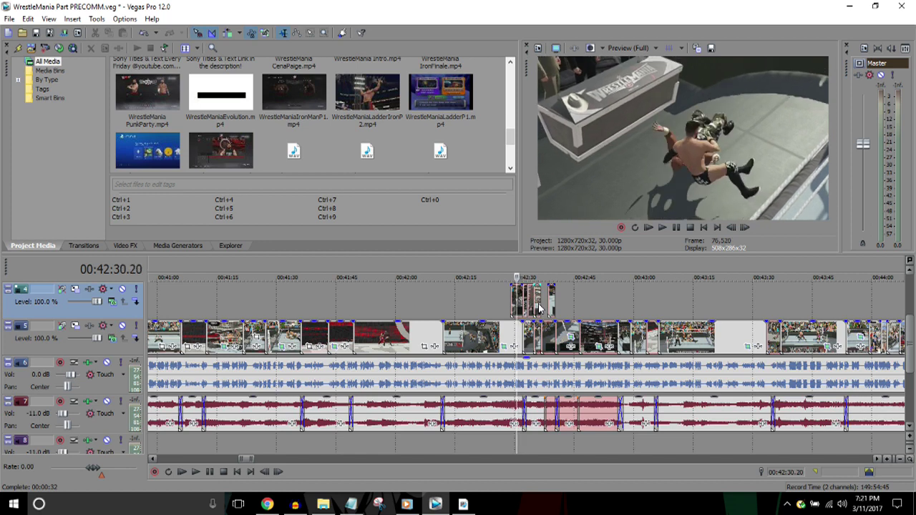
# Step: Play on from the ringside slam at 00:42:30.24 to the turnbuckle shot at about 00:42:33
pyautogui.scroll(5, 538, 308)
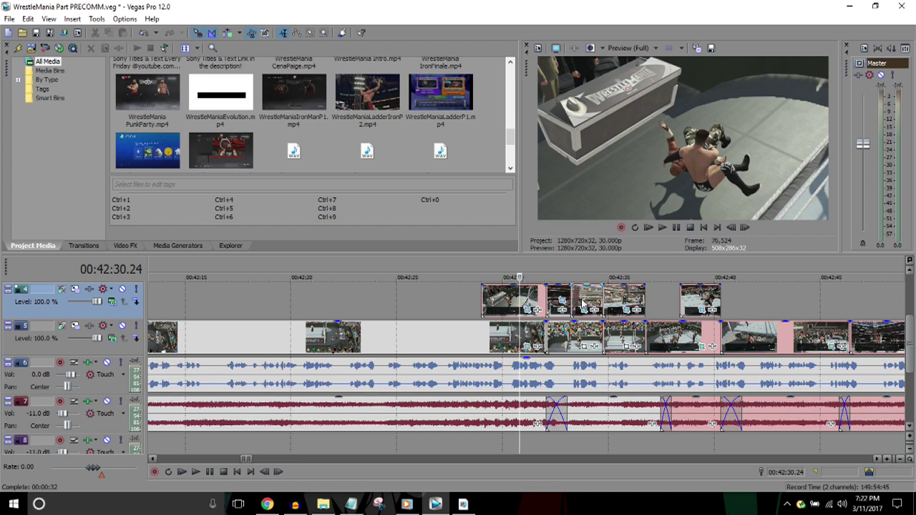
pyautogui.press('Down')
pyautogui.press('Down')
pyautogui.press('Down')
pyautogui.press('space')
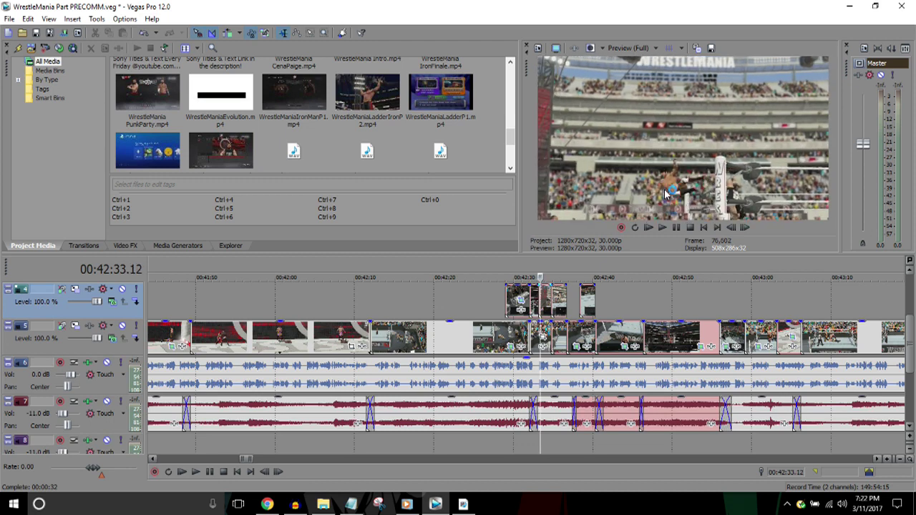
# Step: Step back and forth over the frames of the turnbuckle shot around 00:42:33.10
pyautogui.press('Left')
pyautogui.press('Left')
pyautogui.press('Left')
pyautogui.press('Left')
pyautogui.press('Left')
pyautogui.press('Left')
pyautogui.press('Left')
pyautogui.press('Left')
pyautogui.press('Left')
pyautogui.press('Left')
pyautogui.press('Right')
pyautogui.press('Right')
pyautogui.press('Right')
pyautogui.press('Right')
pyautogui.press('Right')
pyautogui.press('Right')
pyautogui.press('Right')
pyautogui.press('Right')
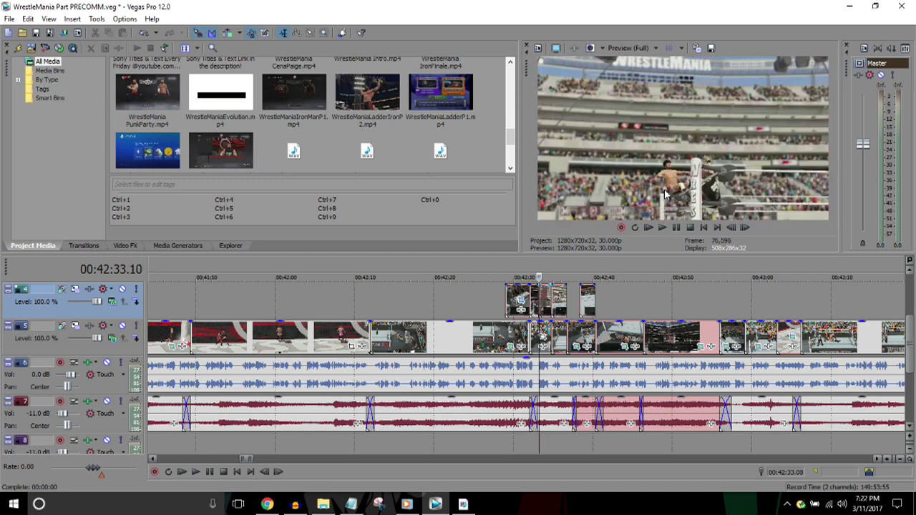
# Step: Examine the turnbuckle cut frame by frame near 00:42:33 and play on to the referee shot at about 00:42:35
pyautogui.hotkey('alt', 'Right')
pyautogui.hotkey('alt', 'Right')
pyautogui.hotkey('alt', 'Right')
pyautogui.hotkey('alt', 'Right')
pyautogui.hotkey('alt', 'Right')
pyautogui.hotkey('alt', 'Right')
pyautogui.hotkey('alt', 'Left')
pyautogui.hotkey('alt', 'Left')
pyautogui.hotkey('alt', 'Left')
pyautogui.hotkey('alt', 'Left')
pyautogui.hotkey('alt', 'Left')
pyautogui.hotkey('alt', 'Left')
pyautogui.hotkey('alt', 'Left')
pyautogui.hotkey('alt', 'Left')
pyautogui.hotkey('alt', 'Left')
pyautogui.hotkey('alt', 'Left')
pyautogui.press('l')
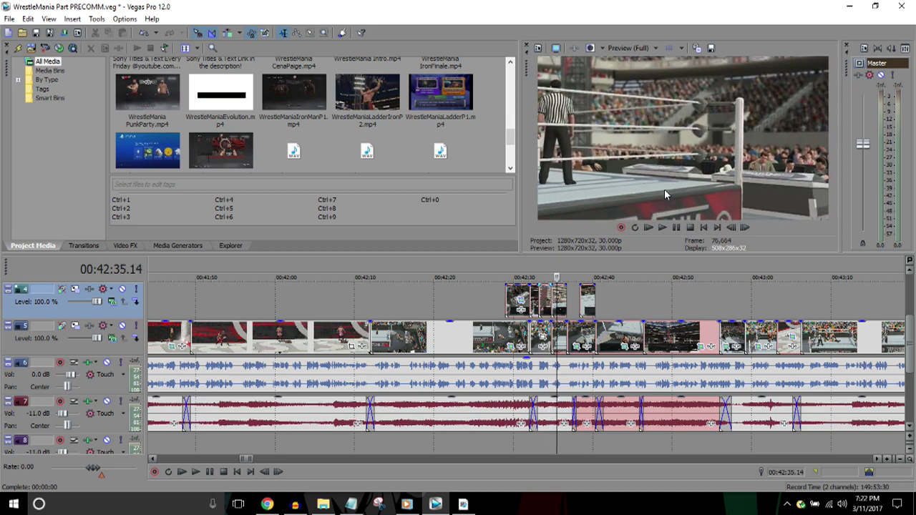
# Step: Step back from the referee shot at 00:42:35.14 to the turnbuckle shot at 00:42:33.10
pyautogui.press('Left')
pyautogui.press('Left')
pyautogui.press('Left')
pyautogui.press('Left')
pyautogui.press('Left')
pyautogui.press('Left')
pyautogui.press('Left')
pyautogui.press('Left')
pyautogui.press('Left')
pyautogui.press('Left')
pyautogui.press('Left')
pyautogui.press('Left')
pyautogui.press('Left')
pyautogui.press('Left')
pyautogui.press('Left')
pyautogui.press('Left')
pyautogui.press('Left')
pyautogui.press('Left')
pyautogui.press('Left')
pyautogui.press('Left')
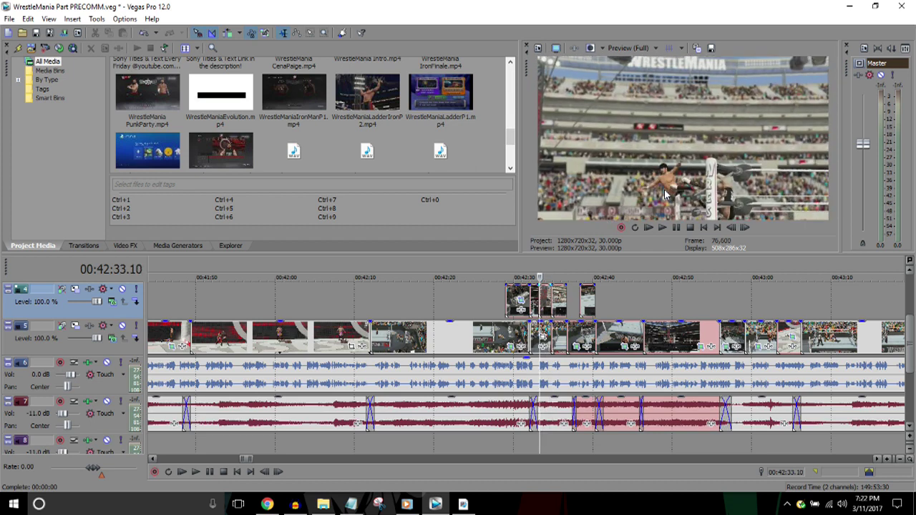
# Step: Review the two turnbuckle camera angles from 00:42:33.00 and move on to the ring corner shot at 00:42:34.26
pyautogui.press('Right')
pyautogui.press('Right')
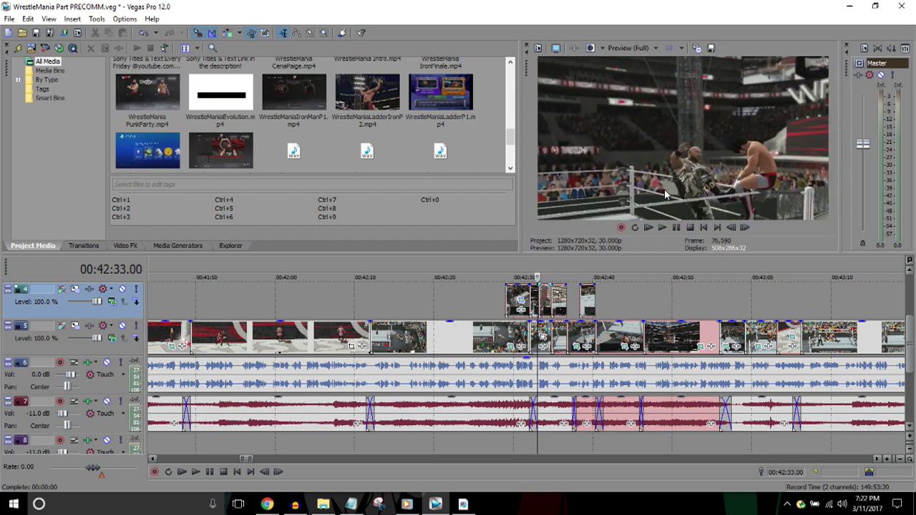
pyautogui.press('Right')
pyautogui.press('Right')
pyautogui.press('Right')
pyautogui.press('Right')
pyautogui.press('Right')
pyautogui.press('Right')
pyautogui.press('Right')
pyautogui.press('Right')
pyautogui.press('Right')
pyautogui.press('Right')
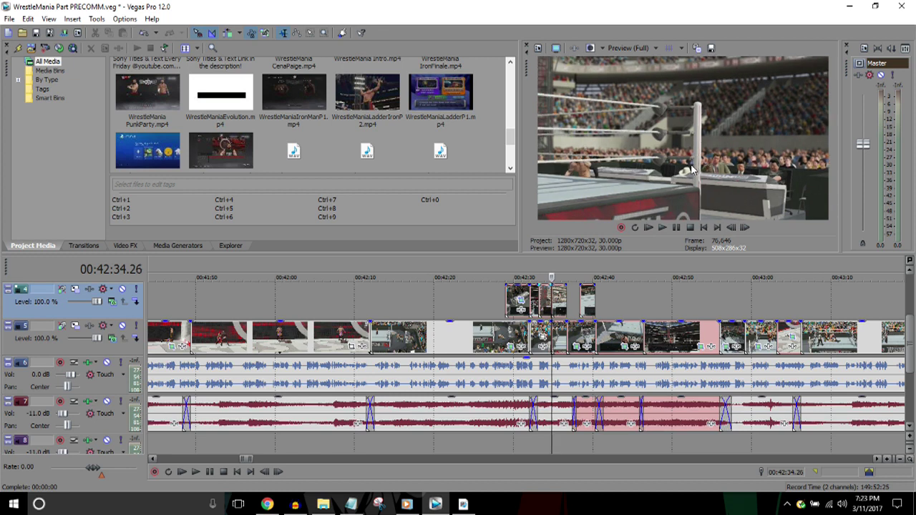
# Step: Inspect the change from the referee shot at 00:42:35.18 to the high-angle ring shot around 00:42:36.22
pyautogui.press('Down')
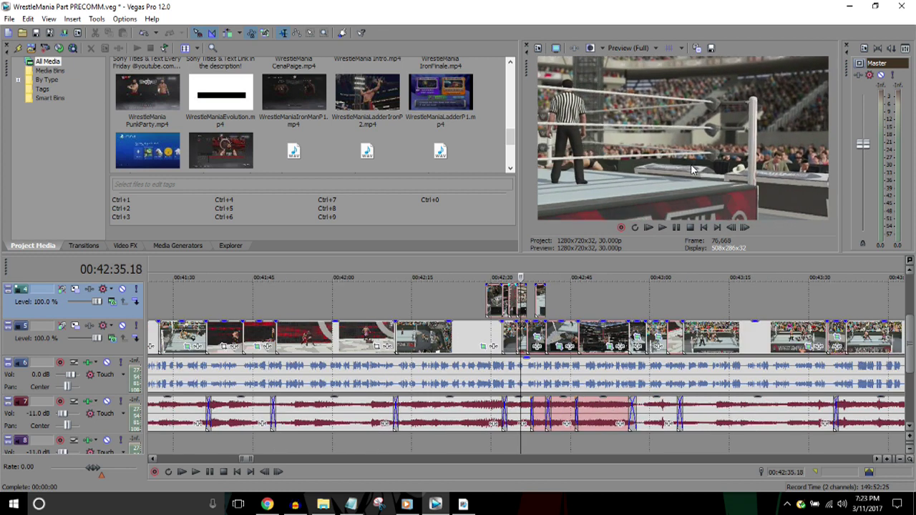
pyautogui.press('Left')
pyautogui.press('Left')
pyautogui.press('Left')
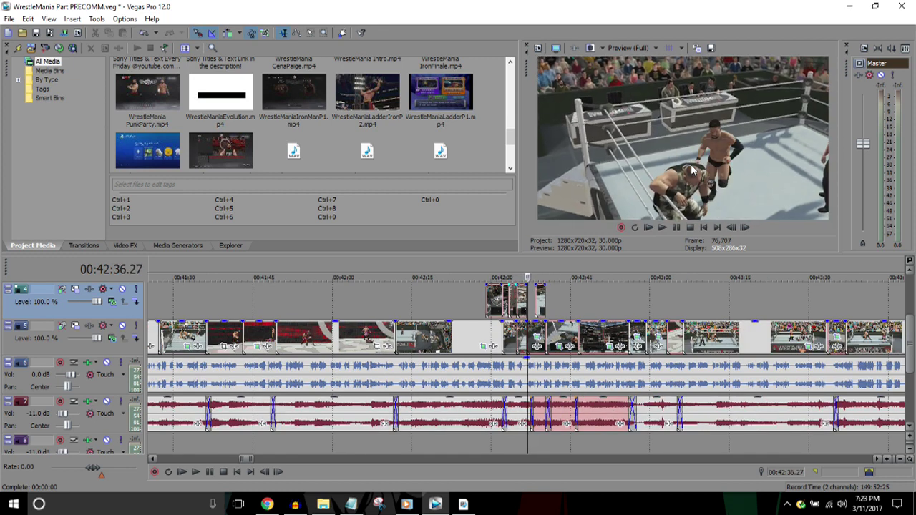
pyautogui.press('Up')
pyautogui.press('Up')
pyautogui.press('Up')
pyautogui.press('Up')
pyautogui.press('Right')
pyautogui.press('Right')
pyautogui.press('Right')
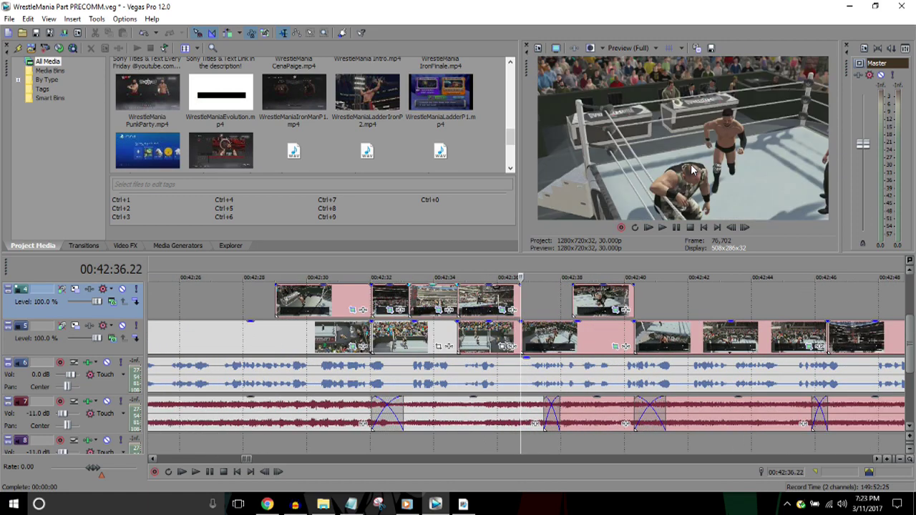
# Step: Step back to 00:42:36.17 and play the cut to the high-angle ring shot through about 00:42:38
pyautogui.press('Left')
pyautogui.press('Left')
pyautogui.press('Left')
pyautogui.press('Left')
pyautogui.press('Left')
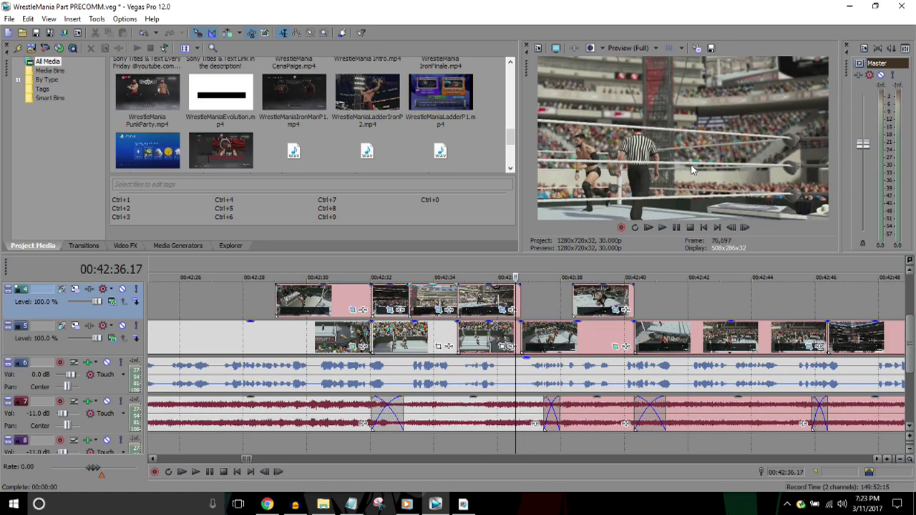
pyautogui.press('l')
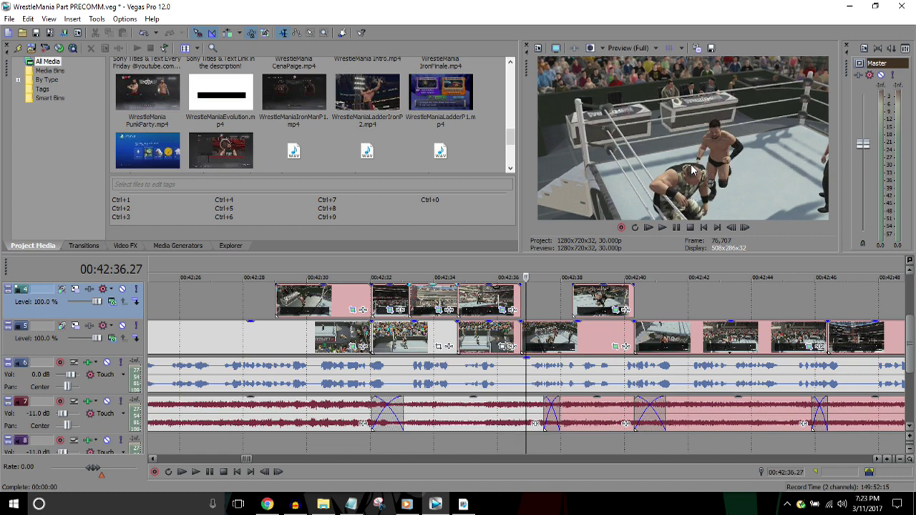
pyautogui.press('j')
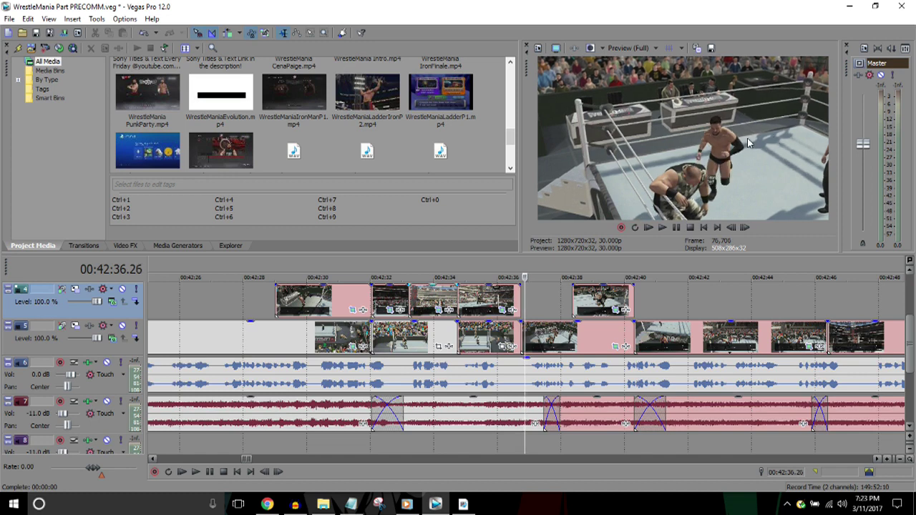
pyautogui.press('l')
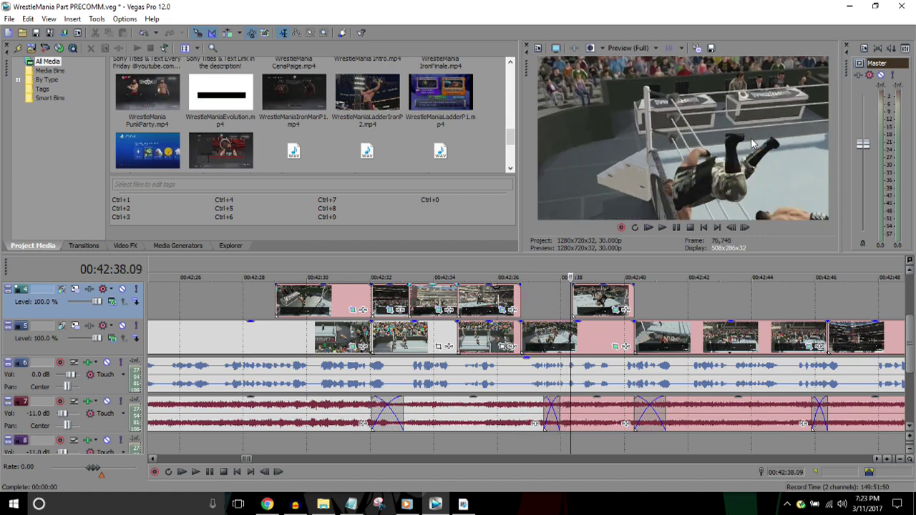
# Step: Examine the cut into the separate upper-track clip of the wrestler going over the ropes, around 00:42:38.13
pyautogui.press('Left')
pyautogui.press('Left')
pyautogui.press('Left')
pyautogui.press('Left')
pyautogui.press('Left')
pyautogui.press('Left')
pyautogui.press('Left')
pyautogui.press('Left')
pyautogui.press('Left')
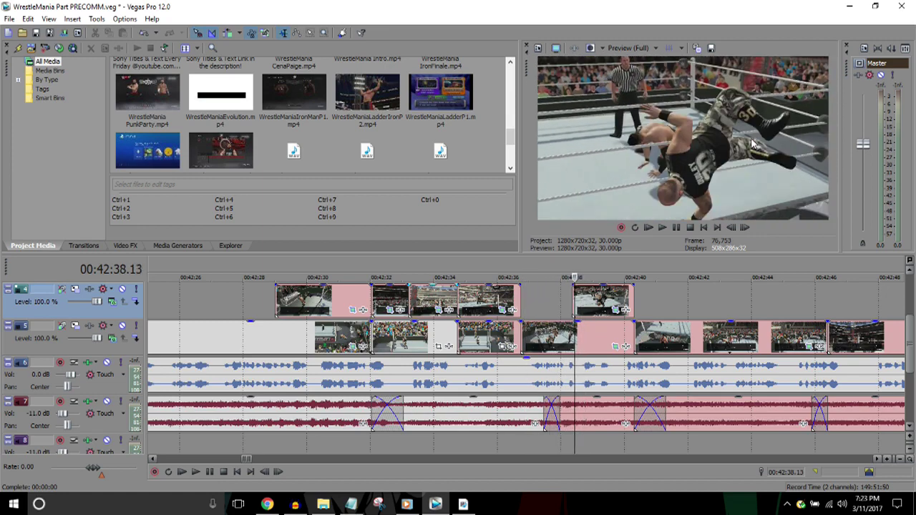
# Step: Step through the fall to the ringside floor up to 00:42:39.05, then return to 00:42:39.00
pyautogui.press('Right')
pyautogui.press('Right')
pyautogui.press('Right')
pyautogui.press('Right')
pyautogui.press('Right')
pyautogui.press('Right')
pyautogui.press('Right')
pyautogui.press('Right')
pyautogui.press('Right')
pyautogui.press('Right')
pyautogui.press('Right')
pyautogui.press('Right')
pyautogui.press('Right')
pyautogui.press('Right')
pyautogui.press('Right')
pyautogui.press('Right')
pyautogui.press('Right')
pyautogui.press('Right')
pyautogui.press('Right')
pyautogui.press('Right')
pyautogui.press('Right')
pyautogui.press('Right')
pyautogui.press('Right')
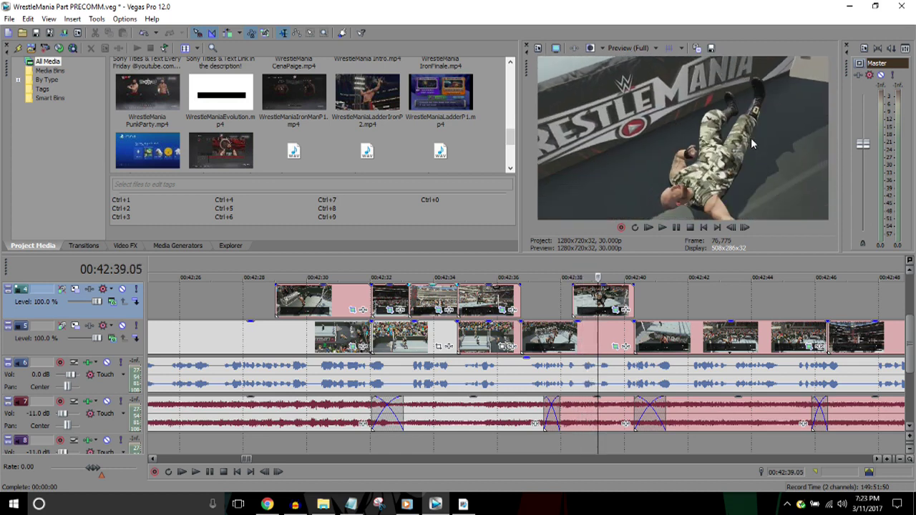
pyautogui.press('Left')
pyautogui.press('Left')
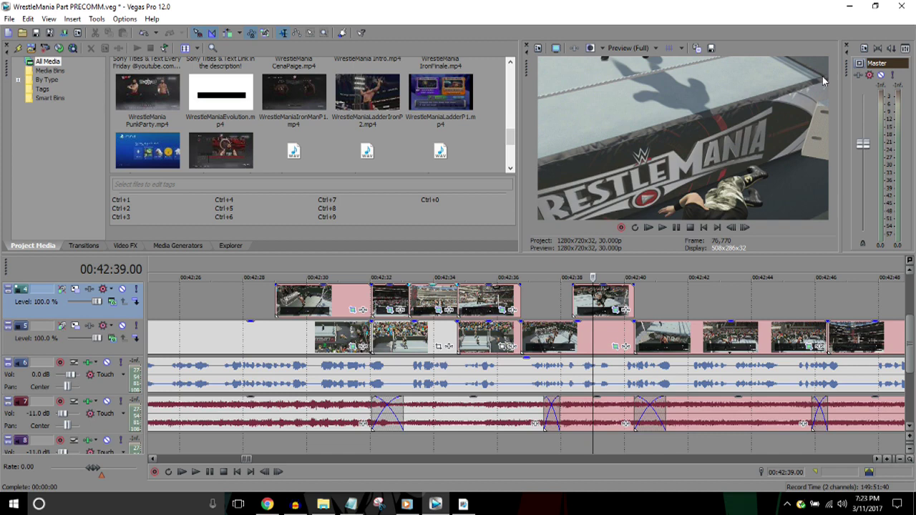
# Step: Step forward from 00:42:39.00 to the wrestler lying on the ringside floor at 00:42:39.14
pyautogui.press('Down')
pyautogui.press('Right')
pyautogui.press('Right')
pyautogui.press('Right')
pyautogui.press('Right')
pyautogui.press('Right')
pyautogui.press('Right')
pyautogui.press('Right')
pyautogui.press('Right')
pyautogui.press('Right')
pyautogui.press('Right')
pyautogui.press('Right')
pyautogui.press('Right')
pyautogui.press('Right')
pyautogui.press('Right')
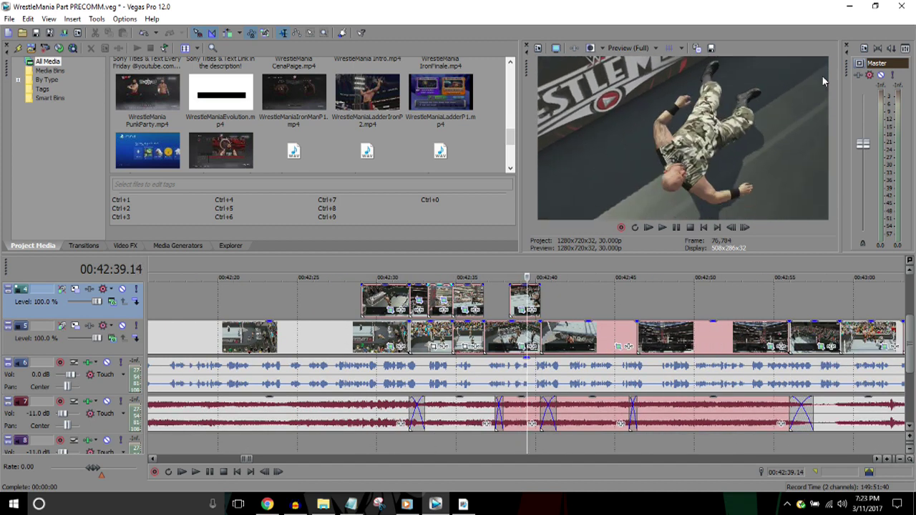
# Step: Step frame by frame from 00:42:39.14 past the fallen wrestler to the cut to his opponent at the ring apron, around 00:42:40.20
pyautogui.press('Right')
pyautogui.press('Right')
pyautogui.press('Right')
pyautogui.press('Right')
pyautogui.press('Right')
pyautogui.press('Right')
pyautogui.press('Right')
pyautogui.press('Right')
pyautogui.press('Right')
pyautogui.press('Right')
pyautogui.press('Right')
pyautogui.press('Right')
pyautogui.press('Right')
pyautogui.press('Right')
pyautogui.press('Right')
pyautogui.press('Right')
pyautogui.press('Right')
pyautogui.press('Right')
pyautogui.press('Right')
pyautogui.press('Right')
# Step: Return to 00:42:39.16 and replay the shot of the wrestler lying on the ringside floor up to 00:42:40.03
pyautogui.press('Left')
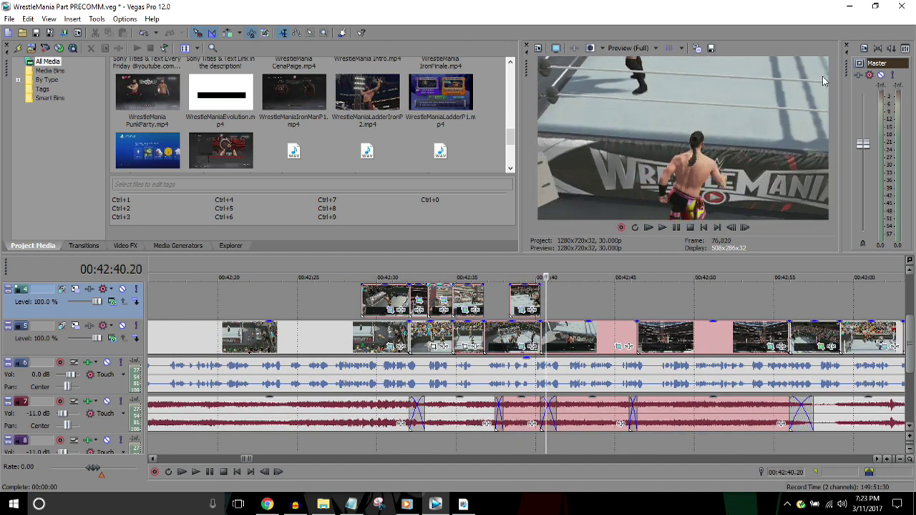
pyautogui.press('Left')
pyautogui.press('Left')
pyautogui.press('Left')
pyautogui.press('Left')
pyautogui.press('Left')
pyautogui.press('Left')
pyautogui.press('Left')
pyautogui.press('Left')
pyautogui.press('Left')
pyautogui.press('Left')
pyautogui.press('Left')
pyautogui.press('Left')
pyautogui.press('Left')
pyautogui.press('Left')
pyautogui.press('Left')
pyautogui.press('Left')
pyautogui.press('Left')
pyautogui.press('Left')
pyautogui.press('Left')
pyautogui.press('Left')
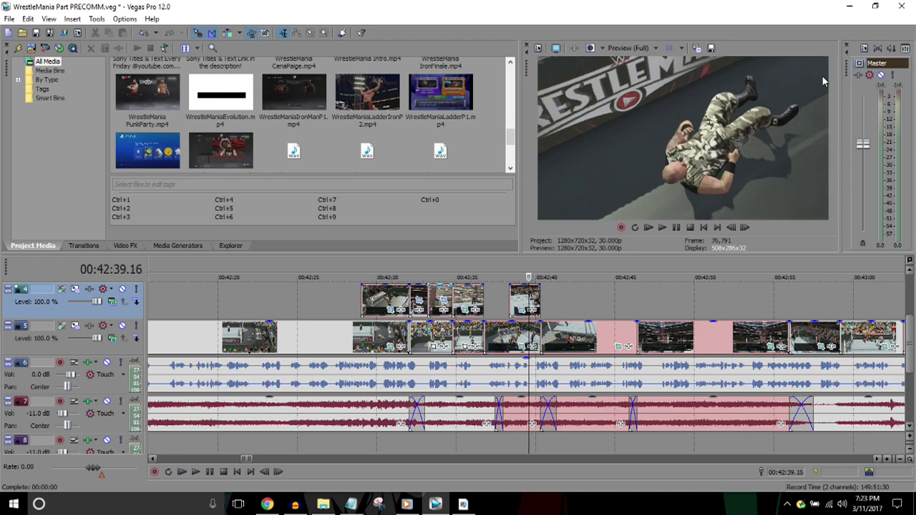
pyautogui.press('k')
pyautogui.press('l')
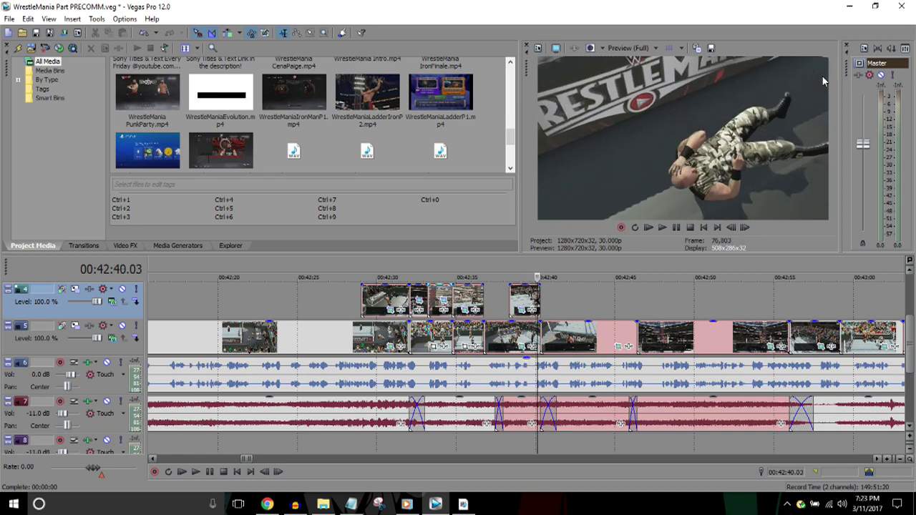
# Step: Move ahead through the in-ring shot around 00:42:46.11 to the distant arena-side view at 00:42:47.14
pyautogui.press('Down')
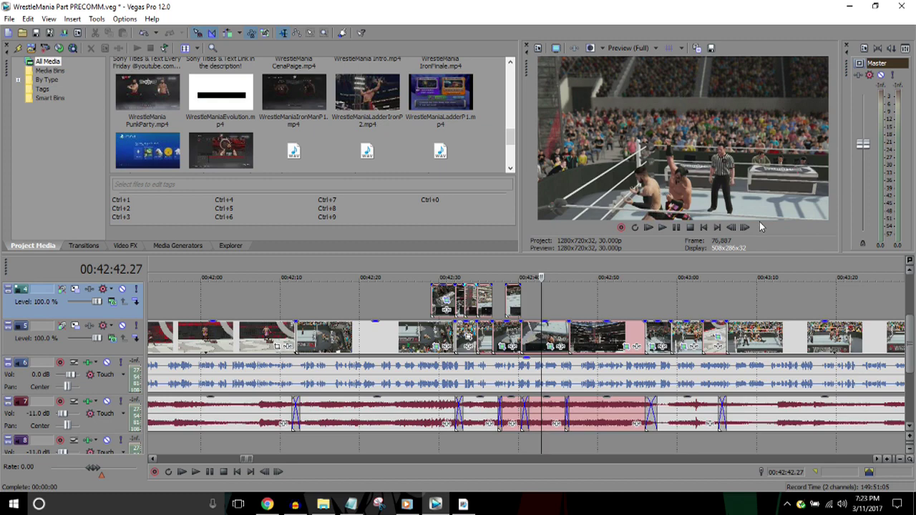
pyautogui.press('Down')
pyautogui.press('Right')
pyautogui.press('Right')
pyautogui.press('Right')
pyautogui.press('Right')
pyautogui.press('Right')
pyautogui.press('Right')
pyautogui.press('Right')
pyautogui.press('Right')
pyautogui.press('Right')
pyautogui.press('Right')
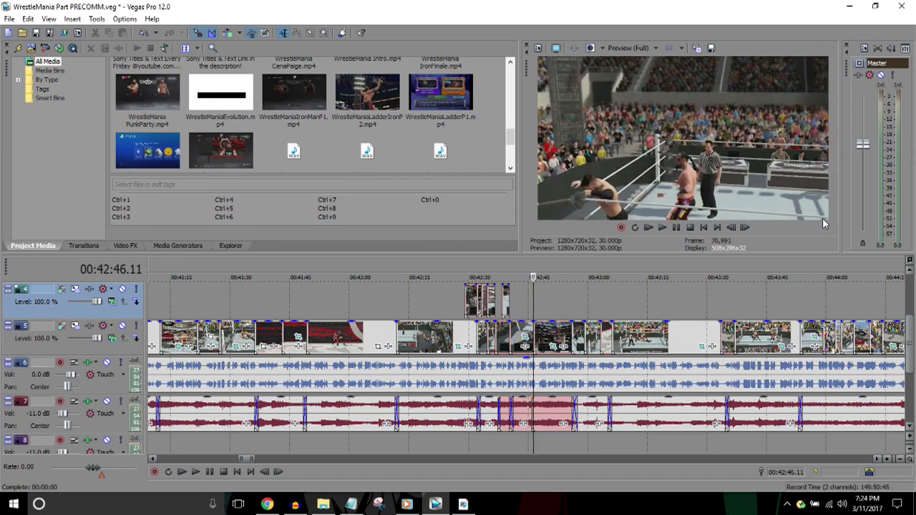
pyautogui.press('Down')
pyautogui.press('Down')
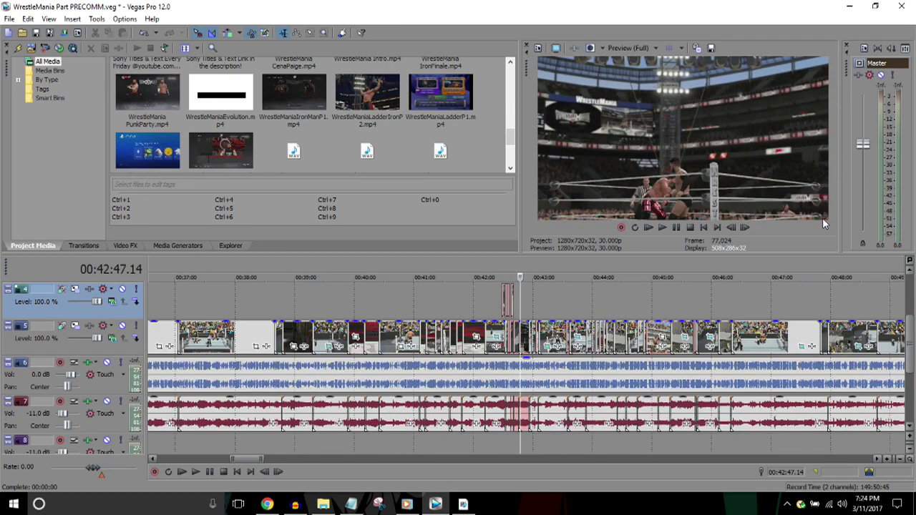
# Step: Replay the ringside sequence from about 00:42:29, through the fallen wrestler shot, to the ring apron view at 00:42:40.26
pyautogui.press('Up')
pyautogui.press('Up')
pyautogui.press('Up')
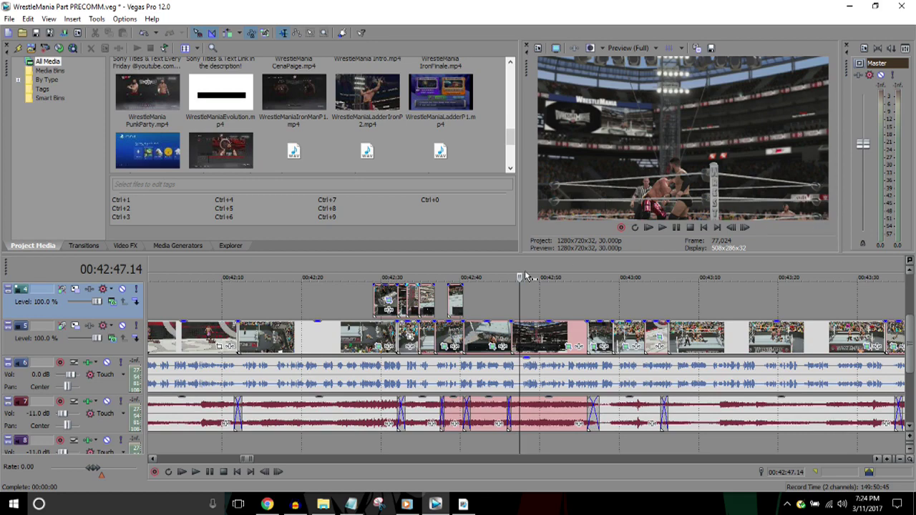
pyautogui.click(380, 262)
pyautogui.press('space')
pyautogui.press('Down')
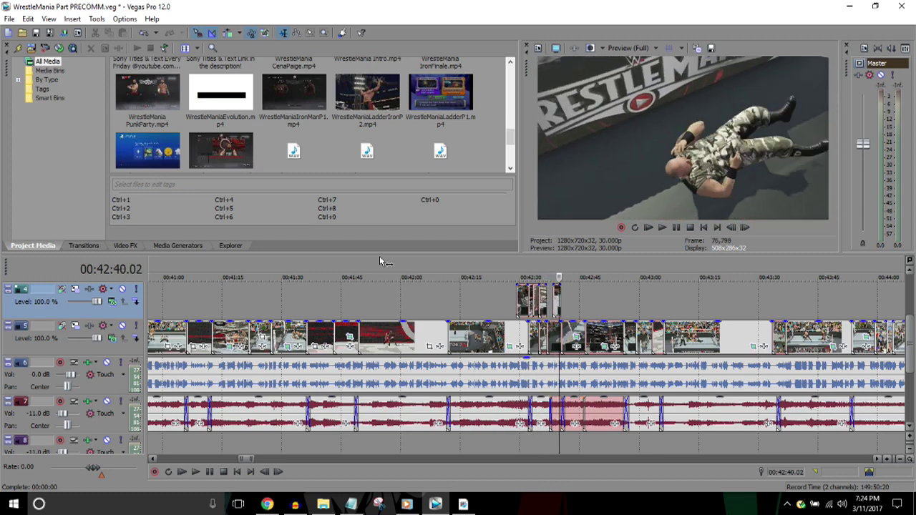
pyautogui.press('Down')
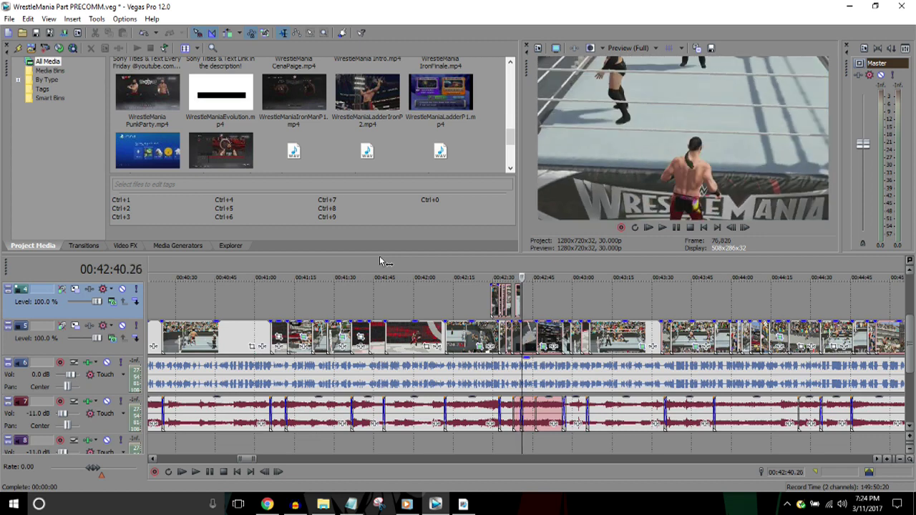
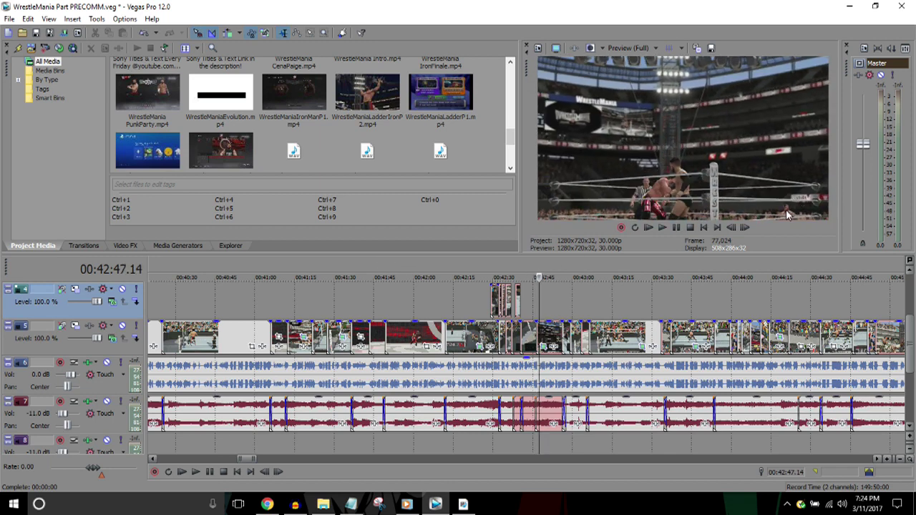
# Step: Step back through the distant arena-side shot to 00:42:48.14 and play it on to 00:42:49.26
pyautogui.press('Up')
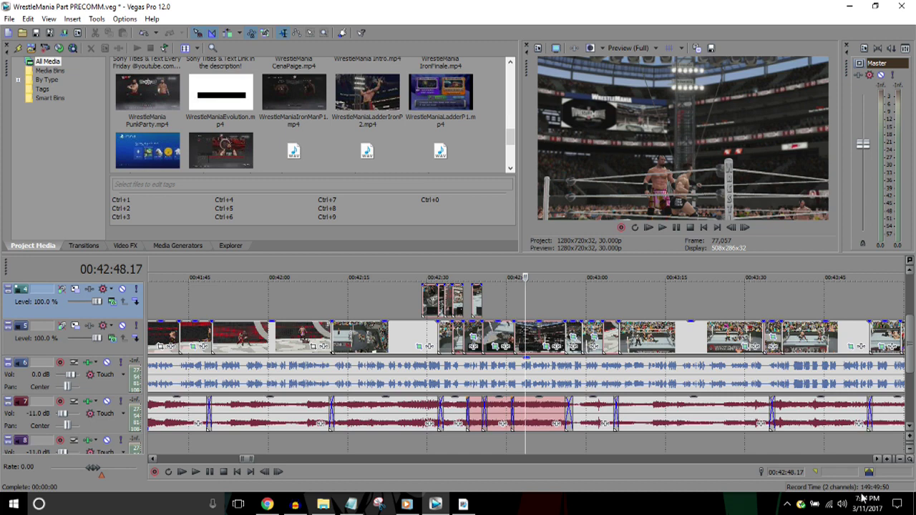
pyautogui.press('Left')
pyautogui.press('Left')
pyautogui.press('Left')
pyautogui.press('Left')
pyautogui.press('Left')
pyautogui.press('Left')
pyautogui.press('Left')
pyautogui.press('Left')
pyautogui.press('Left')
pyautogui.press('Left')
pyautogui.press('Left')
pyautogui.press('Left')
pyautogui.press('Left')
pyautogui.press('Left')
pyautogui.press('Left')
pyautogui.press('Left')
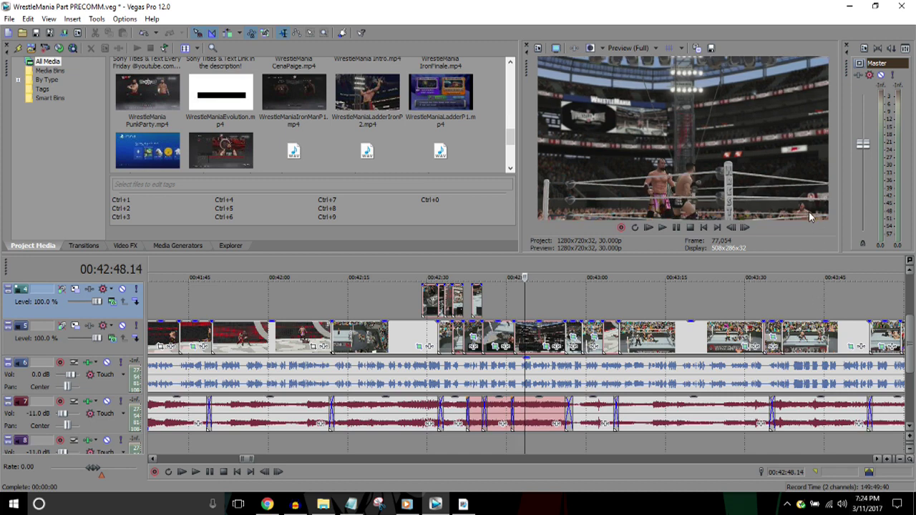
pyautogui.press('l')
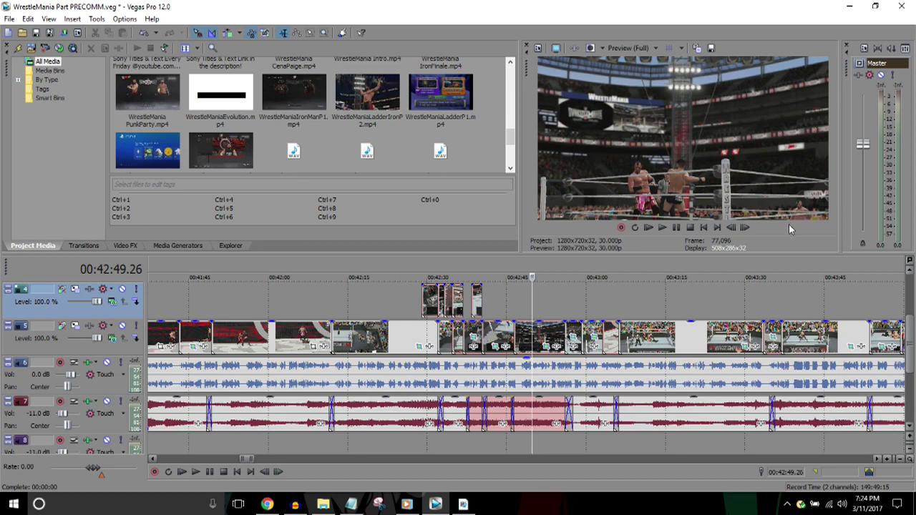
# Step: Advance past the in-ring action at 00:43:02.28 and examine the clip of the wrestler crawling on the stage, at 00:43:06.00
pyautogui.press('Down')
pyautogui.press('Down')
pyautogui.press('Right')
pyautogui.press('Right')
pyautogui.press('Right')
pyautogui.press('Right')
pyautogui.press('Right')
pyautogui.press('Right')
pyautogui.press('Right')
pyautogui.press('Right')
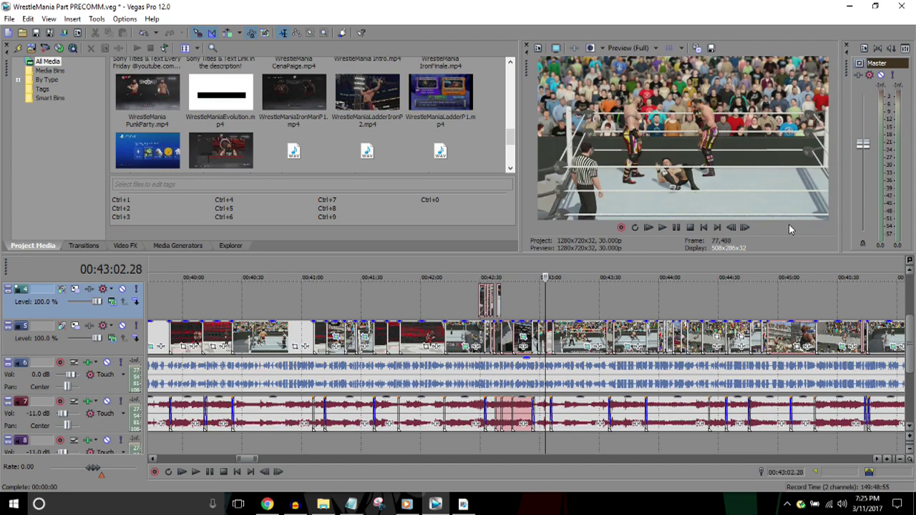
pyautogui.press('Down')
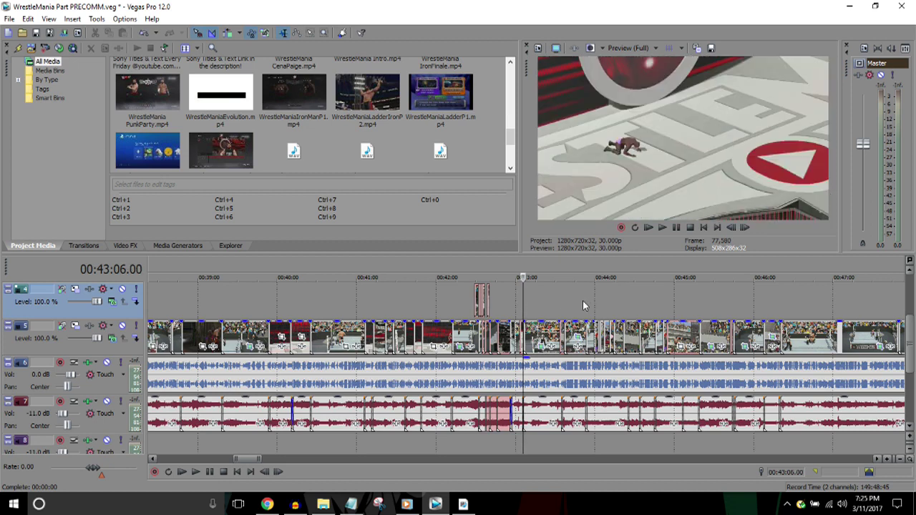
pyautogui.scroll(10, 560, 317)
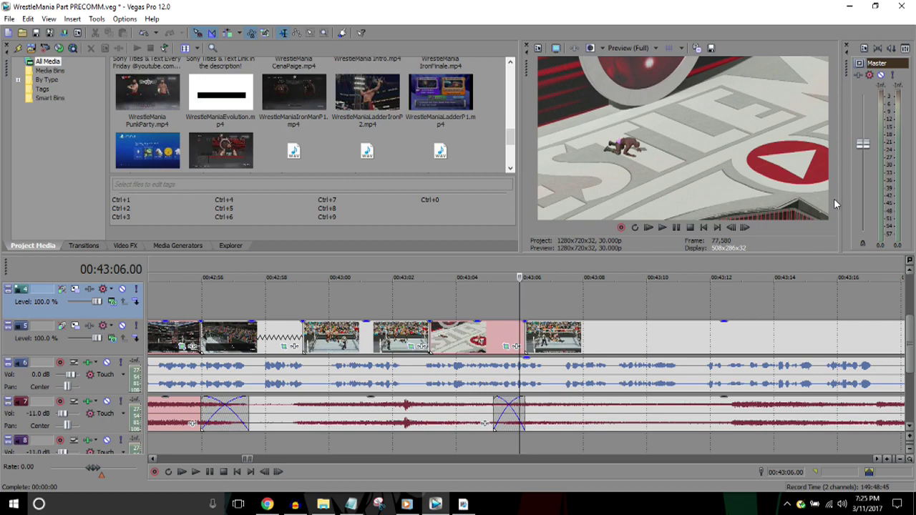
# Step: Move on from the stage clip to the in-ring tag team shot at 00:43:10.00 and review it through 00:43:15.03
pyautogui.press('Down')
pyautogui.press('Down')
pyautogui.press('Down')
pyautogui.press('Down')
pyautogui.press('Down')
pyautogui.press('Down')
pyautogui.press('Down')
pyautogui.press('Down')
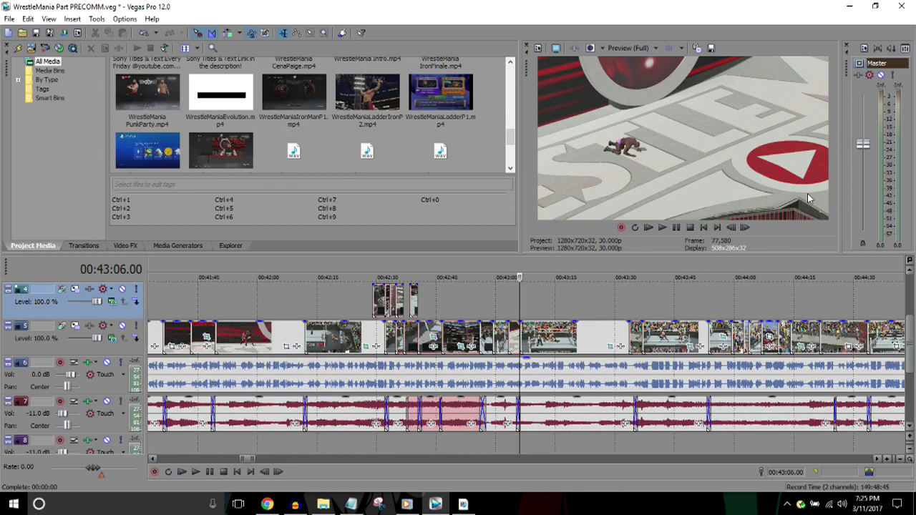
pyautogui.press('Right')
pyautogui.press('Right')
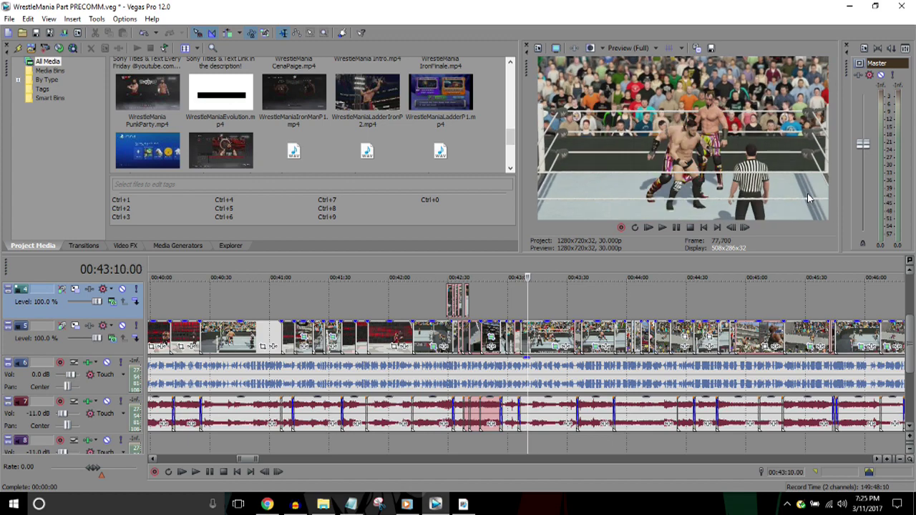
pyautogui.press('Down')
pyautogui.press('Down')
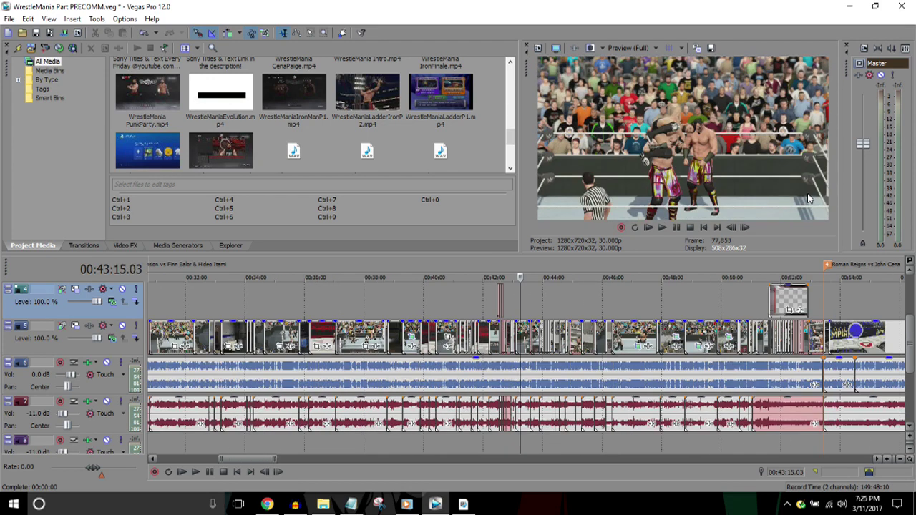
# Step: Review the in-ring tag team action from 00:43:40.11 to the pin attempt at 00:43:53.06
pyautogui.press('Up')
pyautogui.press('Up')
pyautogui.press('Up')
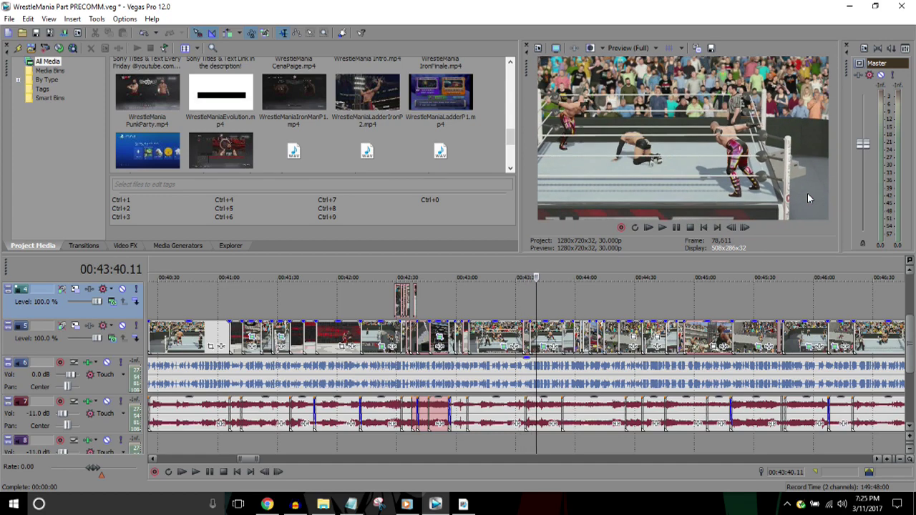
pyautogui.press('Down')
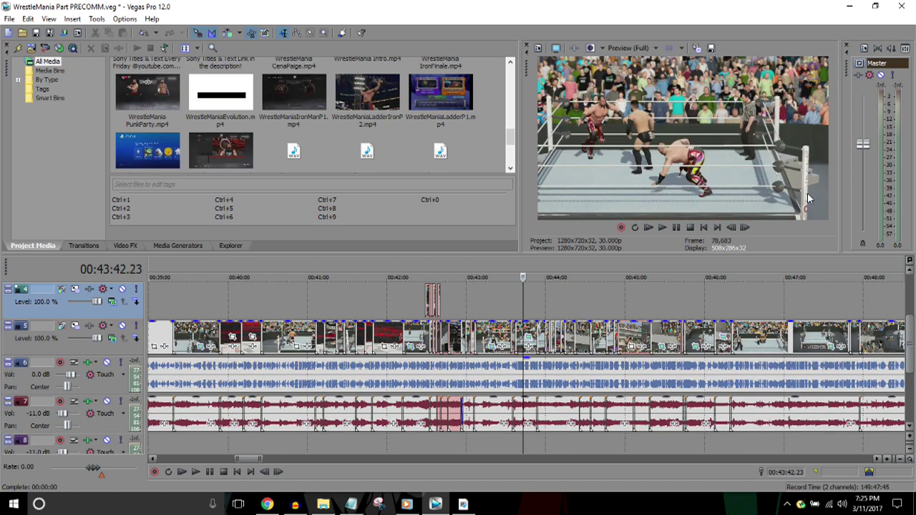
pyautogui.press('Up')
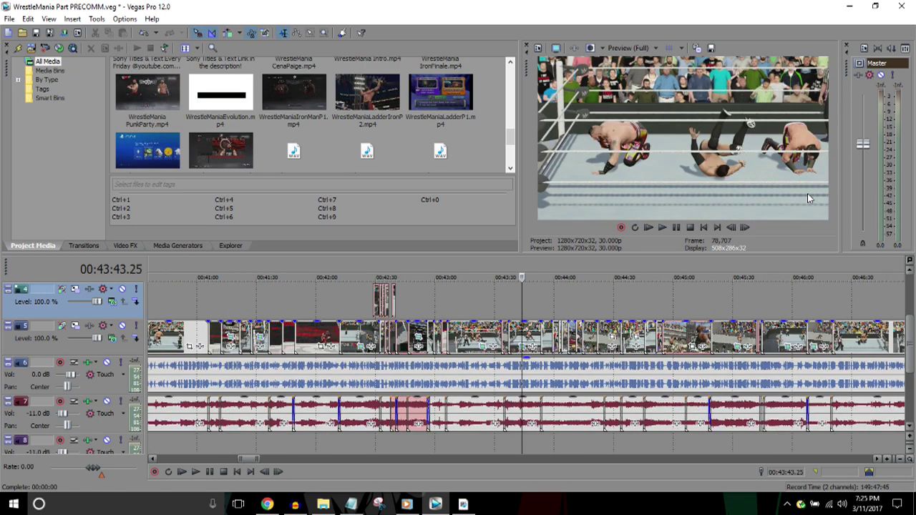
pyautogui.press('Down')
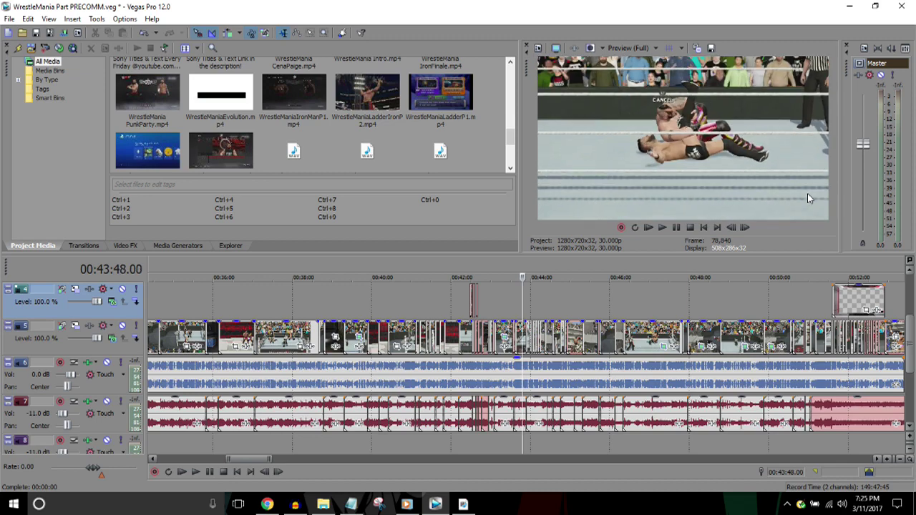
pyautogui.press('Up')
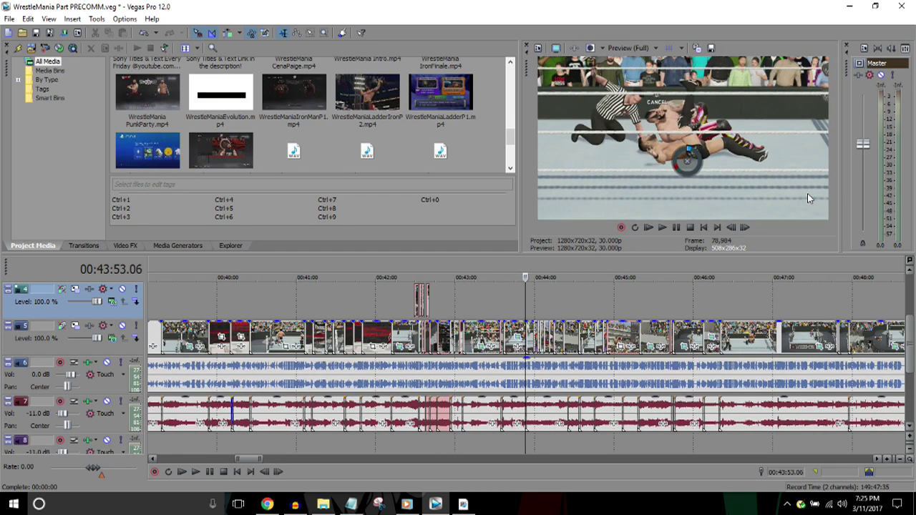
# Step: Go back to 00:43:39.18 and replay the in-ring sequence up to the pin attempt at 00:43:51.06
pyautogui.press('Right')
pyautogui.press('Right')
pyautogui.press('Right')
pyautogui.press('Right')
pyautogui.press('Left')
pyautogui.press('Left')
pyautogui.press('Left')
pyautogui.press('Left')
pyautogui.press('Left')
pyautogui.press('Left')
pyautogui.press('Left')
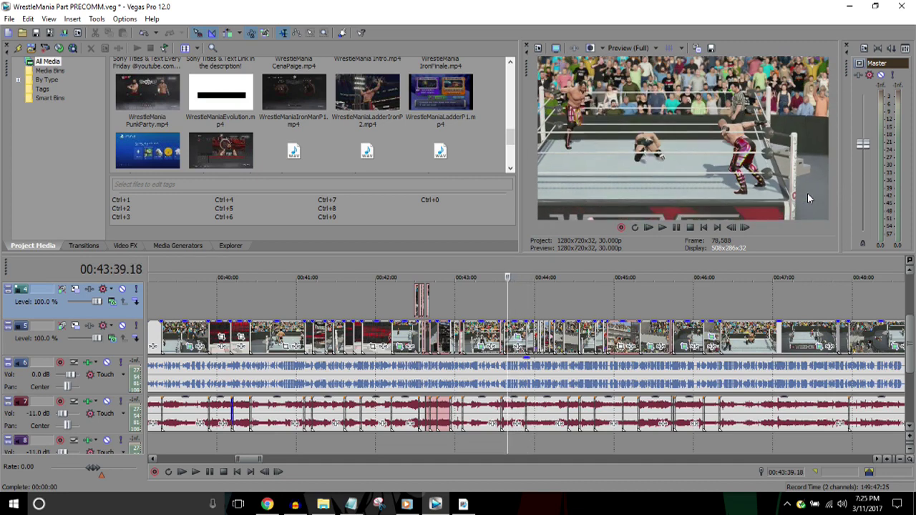
pyautogui.press('l')
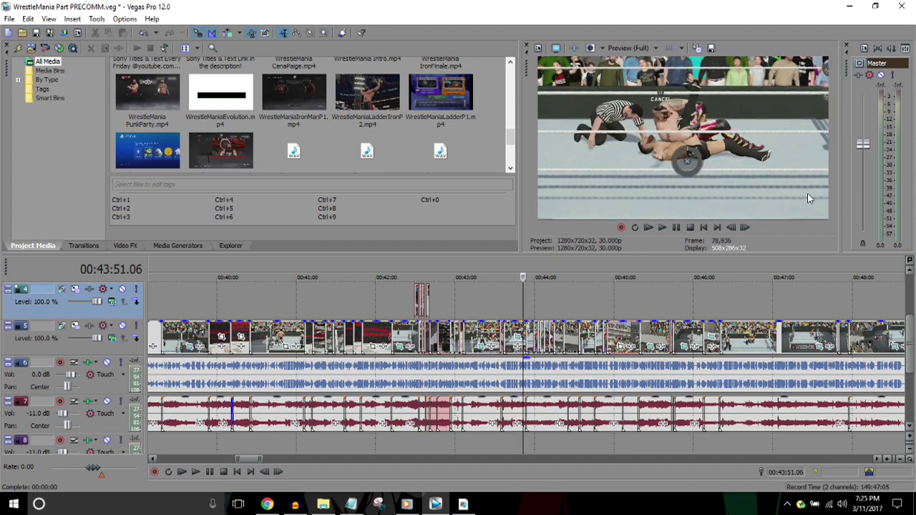
# Step: Review the entrance ramp shots from 00:44:16.22 through to the in-ring takedown at 00:44:40.07
pyautogui.press('Down')
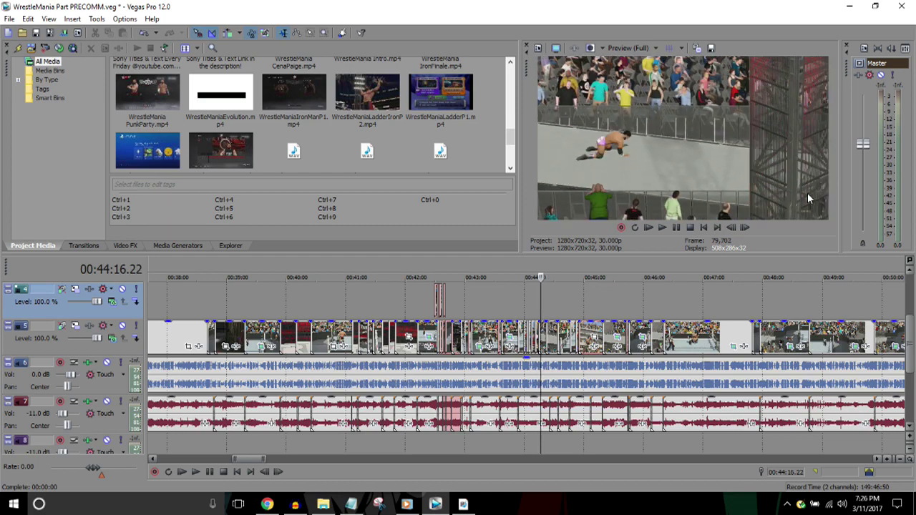
pyautogui.press('Up')
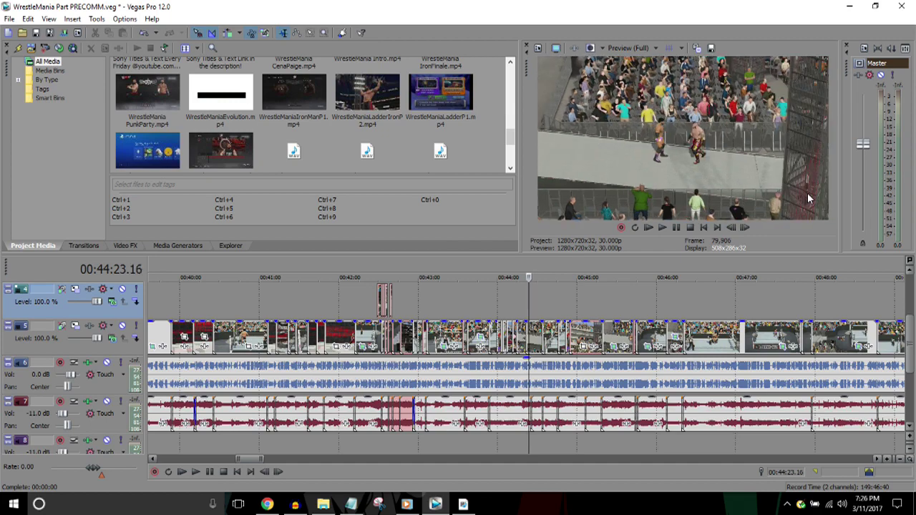
pyautogui.press('Down')
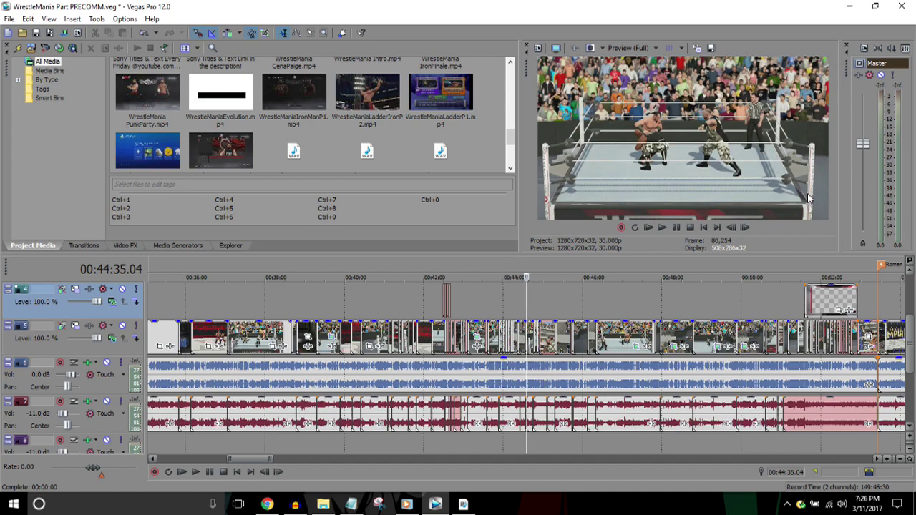
pyautogui.press('Up')
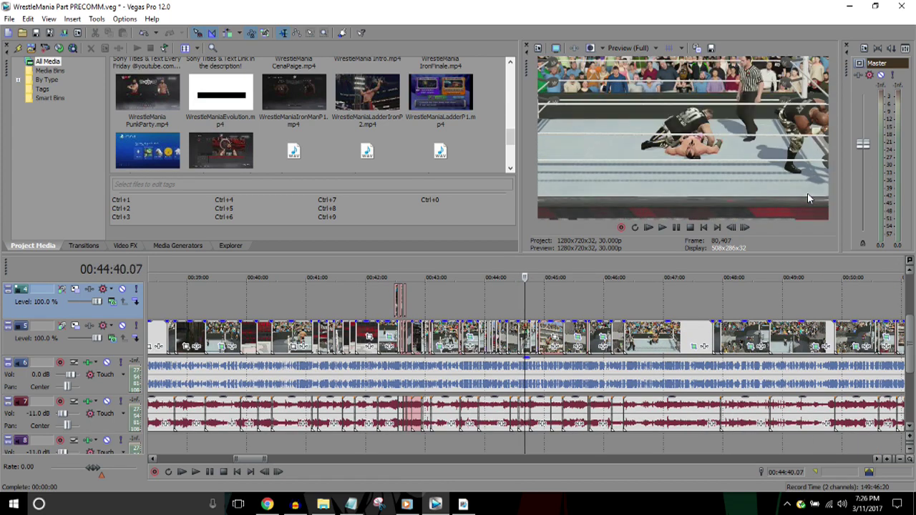
# Step: Locate the shot with a second crowd view laid over the ramp at 00:45:42.00 and review its cut back to the ring at 00:45:45.22
pyautogui.press('Down')
pyautogui.press('Down')
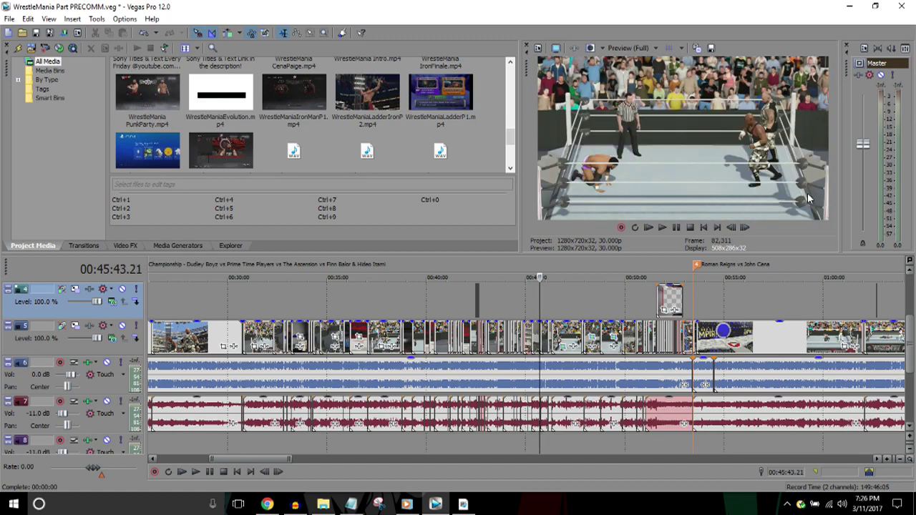
pyautogui.press('Up')
pyautogui.press('Up')
pyautogui.press('Up')
pyautogui.press('Right')
pyautogui.press('Right')
pyautogui.press('Right')
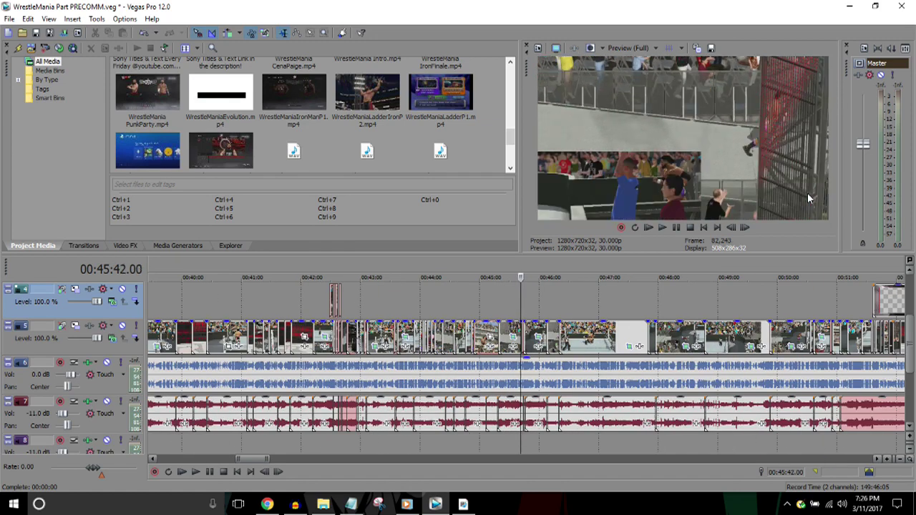
pyautogui.press('Up')
pyautogui.press('Up')
pyautogui.press('Up')
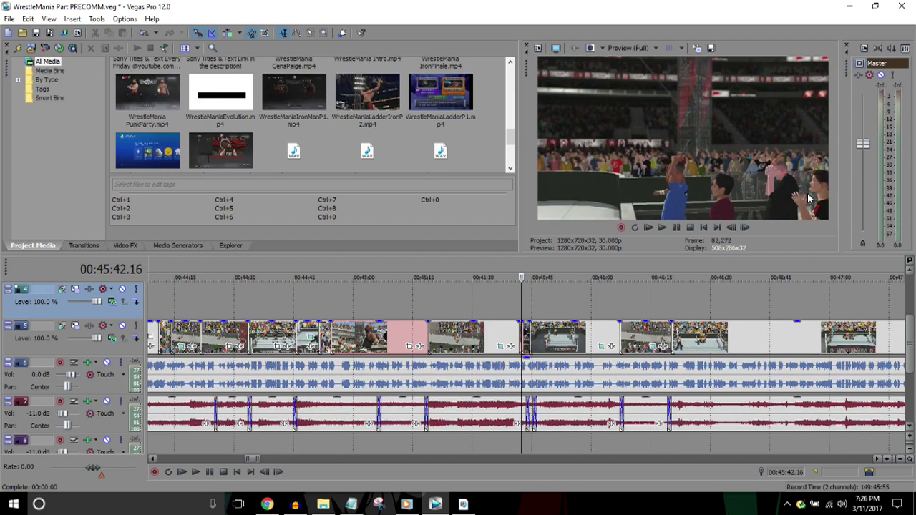
pyautogui.press('Down')
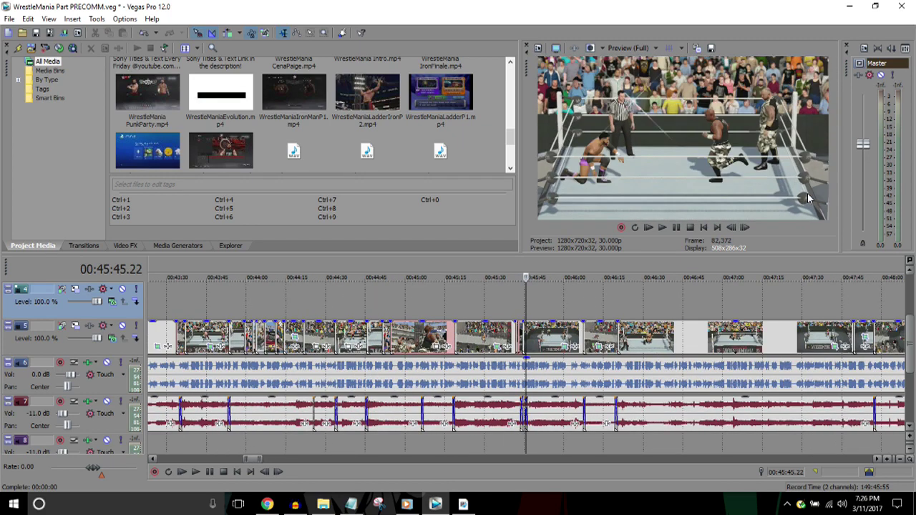
# Step: Move ahead to the entrance ramp fight around 00:46:17.15 and go back to the grapple at 00:46:15.07
pyautogui.press('Down')
pyautogui.press('Down')
pyautogui.press('Right')
pyautogui.press('Right')
pyautogui.press('Right')
pyautogui.press('Right')
pyautogui.press('Right')
pyautogui.press('Right')
pyautogui.press('Right')
pyautogui.press('Right')
pyautogui.press('Right')
pyautogui.press('Right')
pyautogui.press('Right')
pyautogui.press('Right')
pyautogui.press('Right')
pyautogui.press('Right')
pyautogui.press('Right')
pyautogui.press('Right')
pyautogui.press('Right')
pyautogui.press('Right')
pyautogui.press('Right')
pyautogui.press('Right')
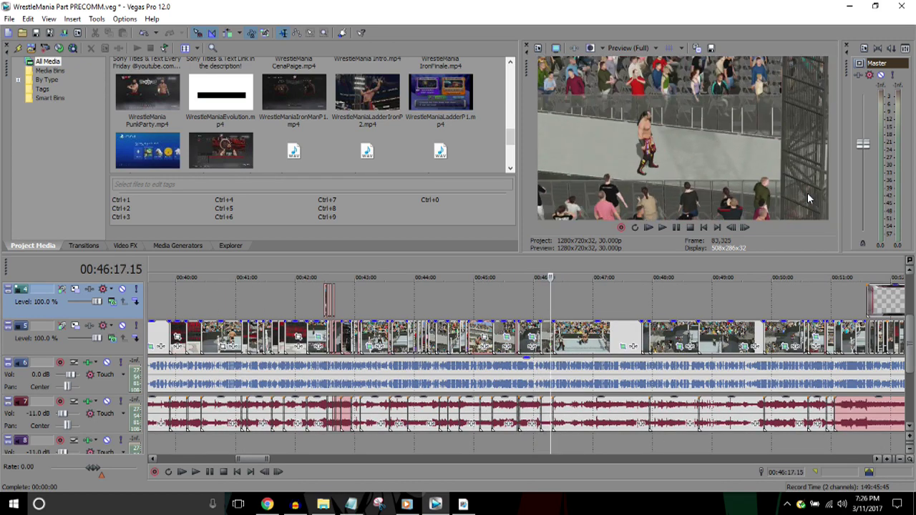
pyautogui.press('j')
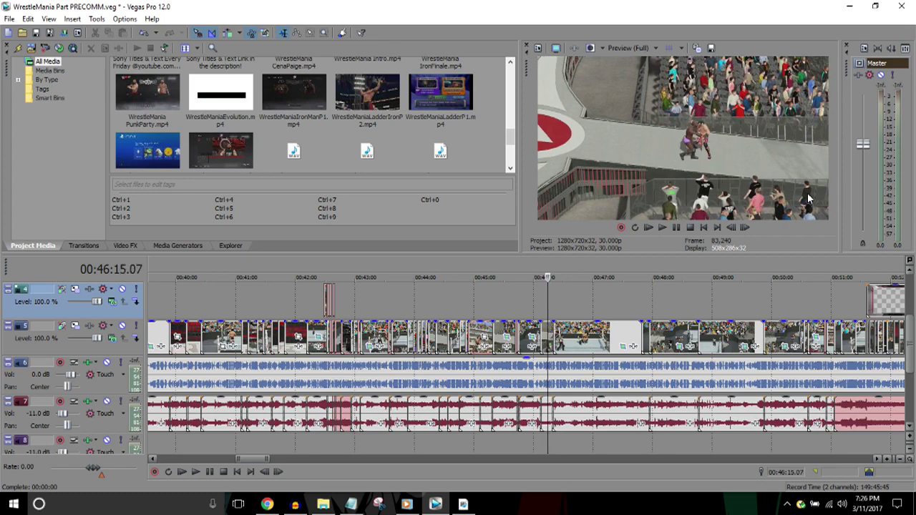
# Step: Review the match from the ring at 00:47:17.21 to the ringside fight at 00:48:10.25, and return to 00:47:45.27
pyautogui.press('Down')
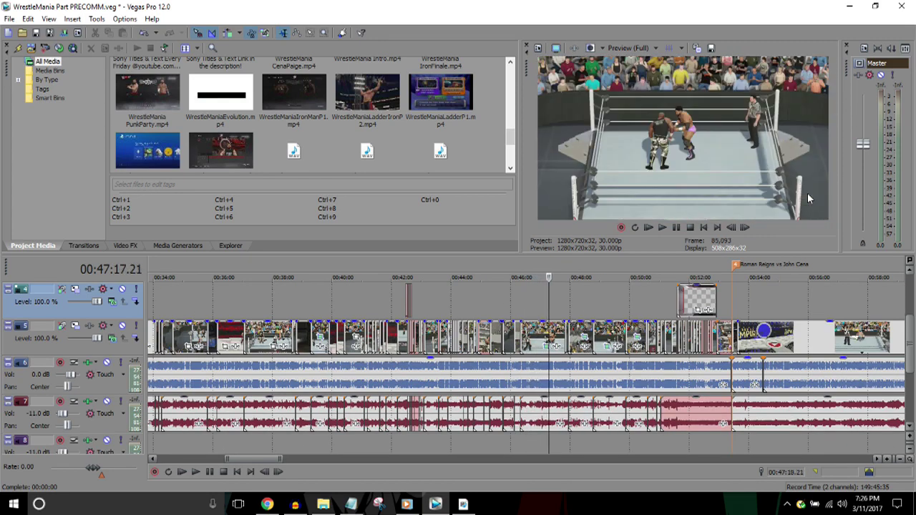
pyautogui.press('k')
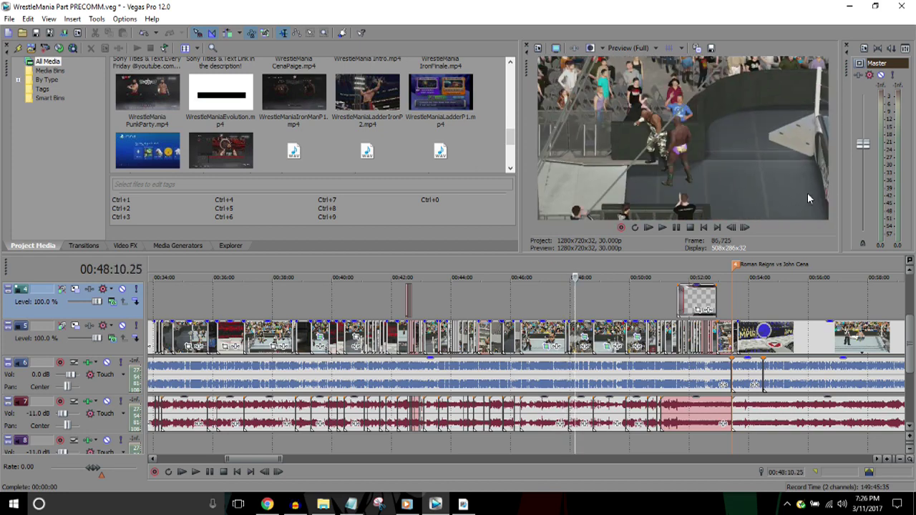
pyautogui.press('j')
pyautogui.press('j')
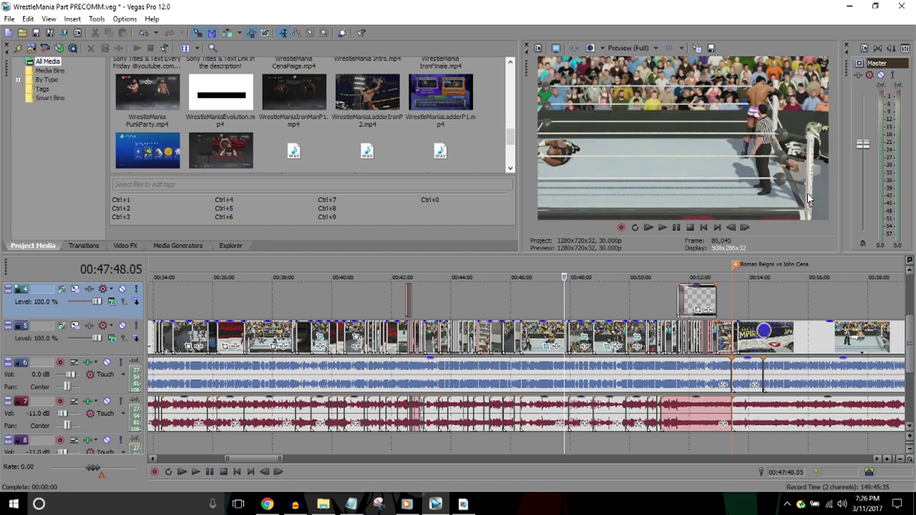
pyautogui.press('l')
pyautogui.press('j')
pyautogui.press('j')
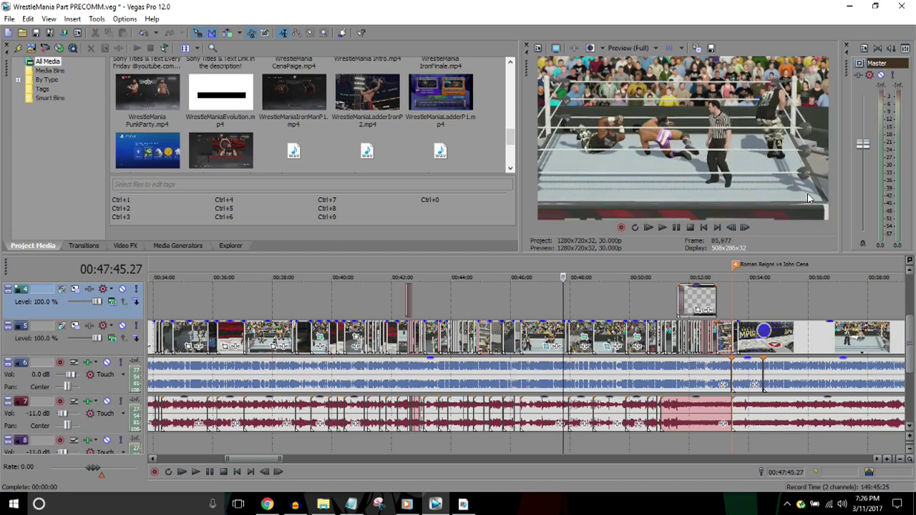
# Step: Locate the ring corner attack at 00:47:47.27 and bring its clips into close view on the timeline
pyautogui.press('Up')
pyautogui.press('Up')
pyautogui.press('Right')
pyautogui.press('Right')
pyautogui.press('Right')
pyautogui.press('Right')
pyautogui.press('Right')
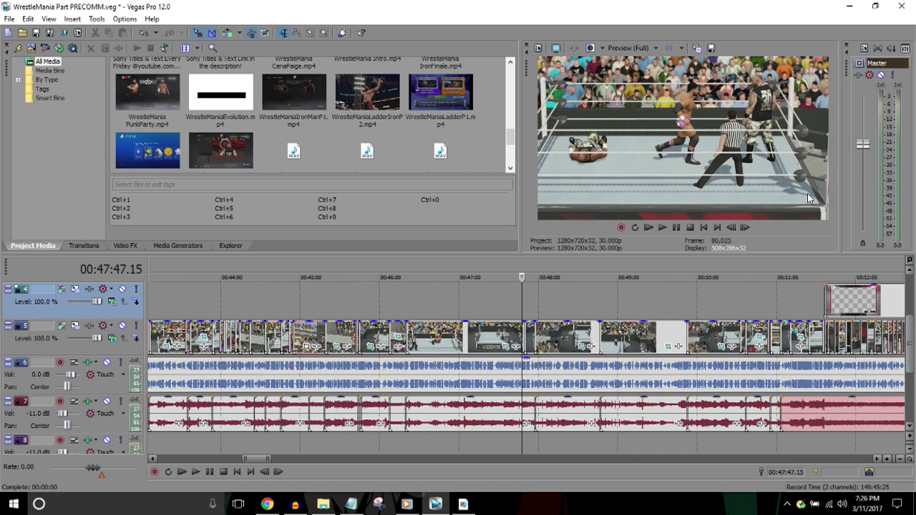
pyautogui.press('Up')
pyautogui.press('Up')
pyautogui.press('Up')
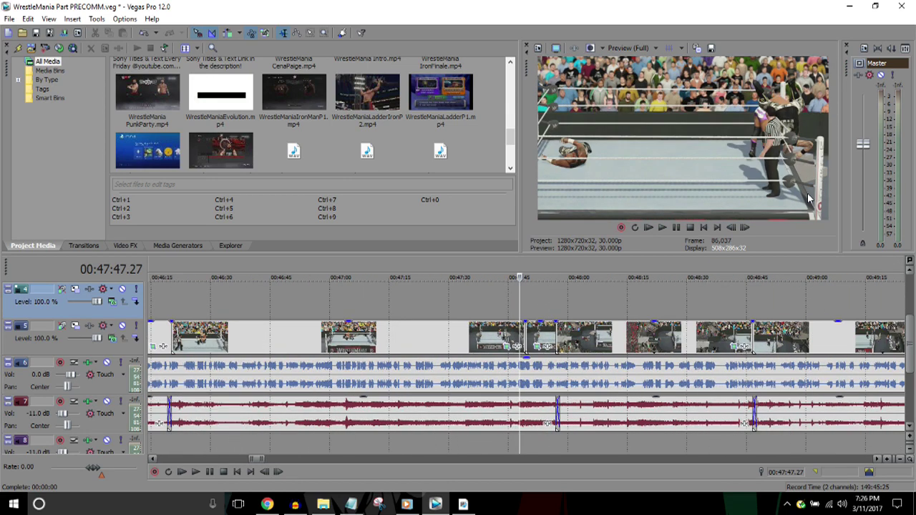
# Step: Examine the ring corner shot frame by frame between 00:47:47.23 and 00:48:01, and play it on to 00:47:48.13
pyautogui.press('Right')
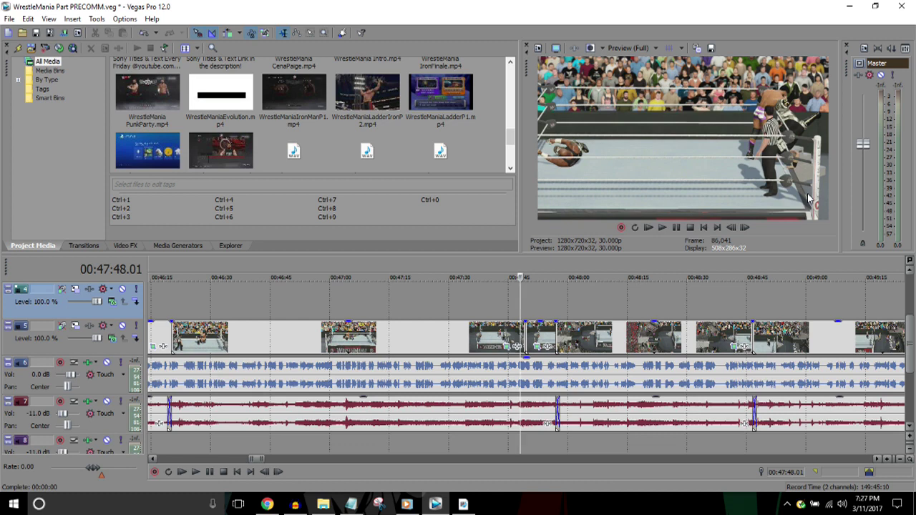
pyautogui.press('Left')
pyautogui.press('Left')
pyautogui.press('Left')
pyautogui.press('Left')
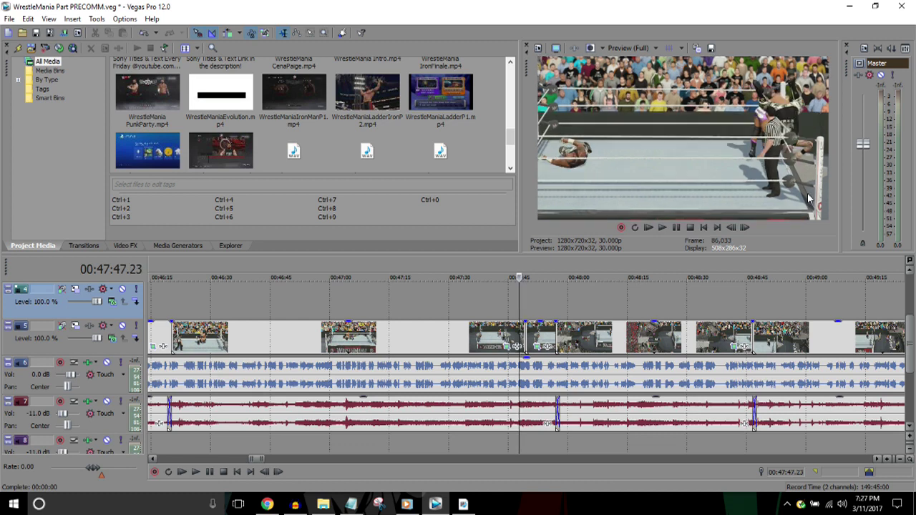
pyautogui.press('Right')
pyautogui.press('Right')
pyautogui.press('Right')
pyautogui.press('Right')
pyautogui.press('space')
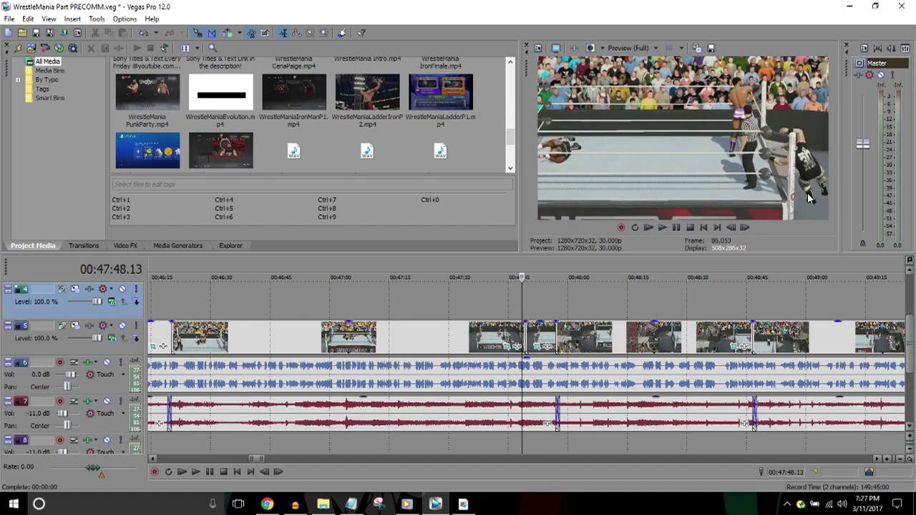
# Step: Review the cut between ringside angles from the floor fight at 00:47:55.11 to the opposite side at 00:47:59.19
pyautogui.press('Down')
pyautogui.press('Down')
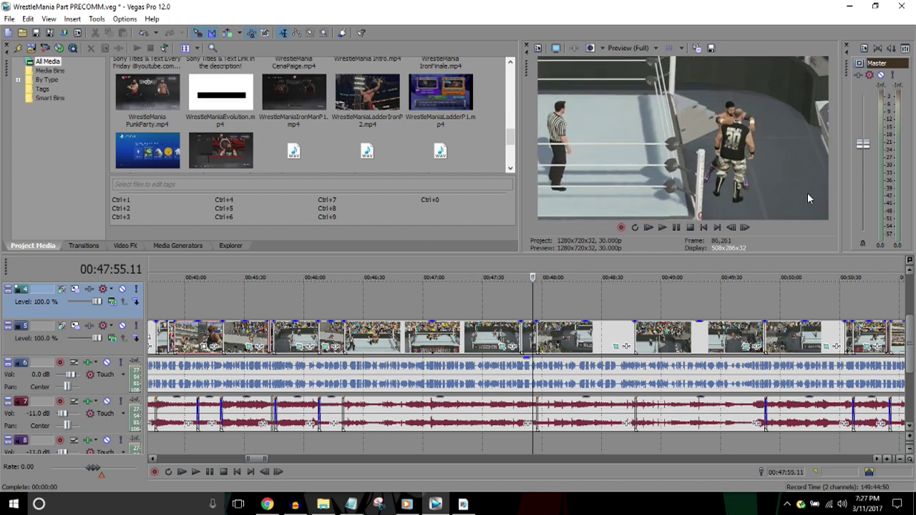
pyautogui.press('Return')
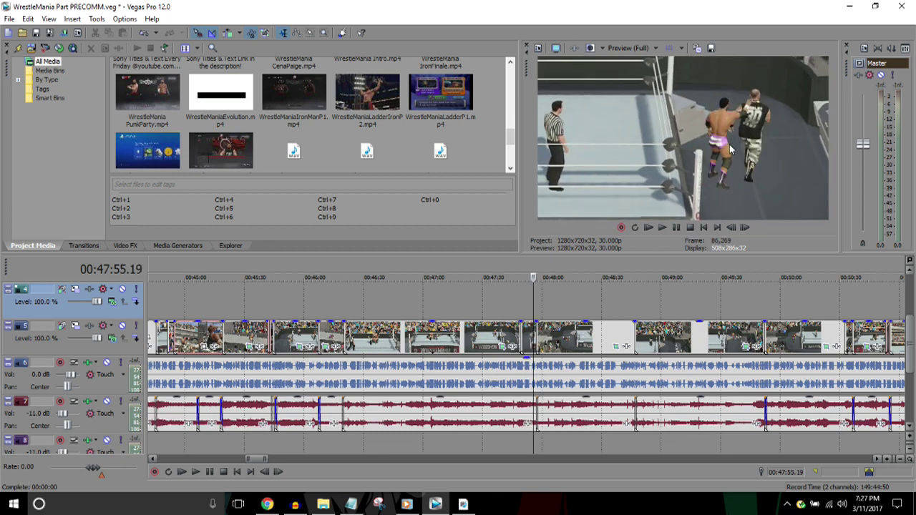
pyautogui.press('Down')
pyautogui.press('Right')
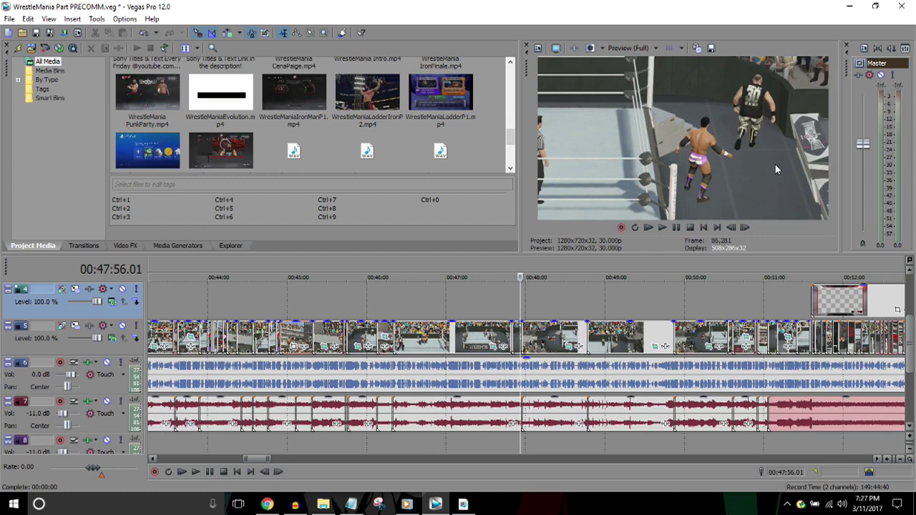
pyautogui.press('space')
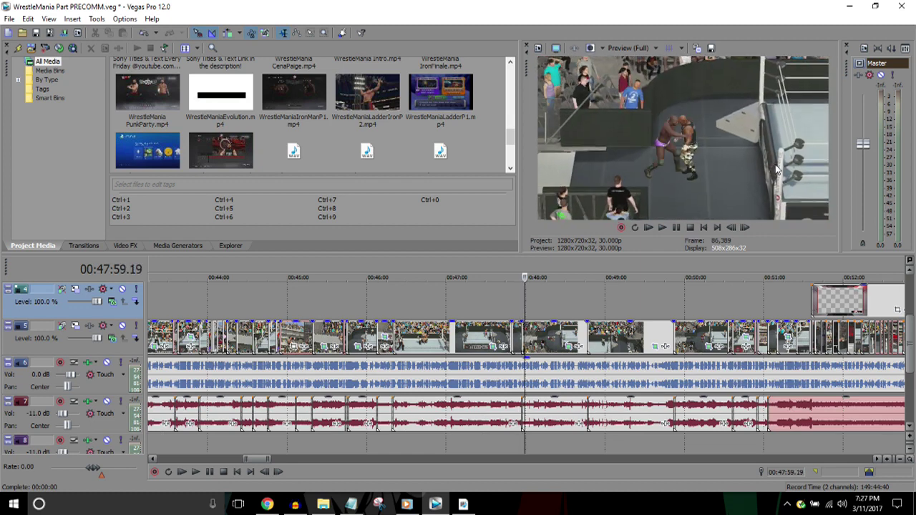
# Step: Review the barricade fight at 00:48:19.18 and continue through the ringside clips to 00:50:32.01
pyautogui.press('Down')
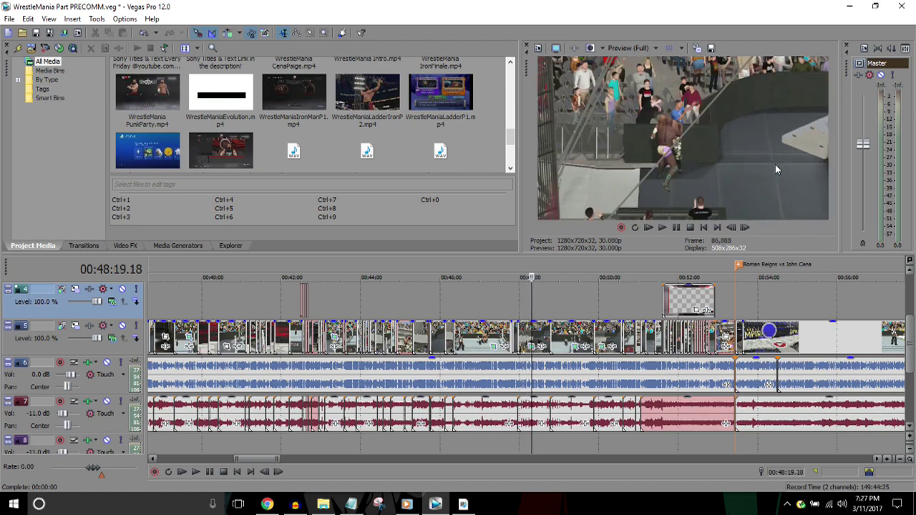
pyautogui.press('Down')
pyautogui.press('Down')
pyautogui.press('Down')
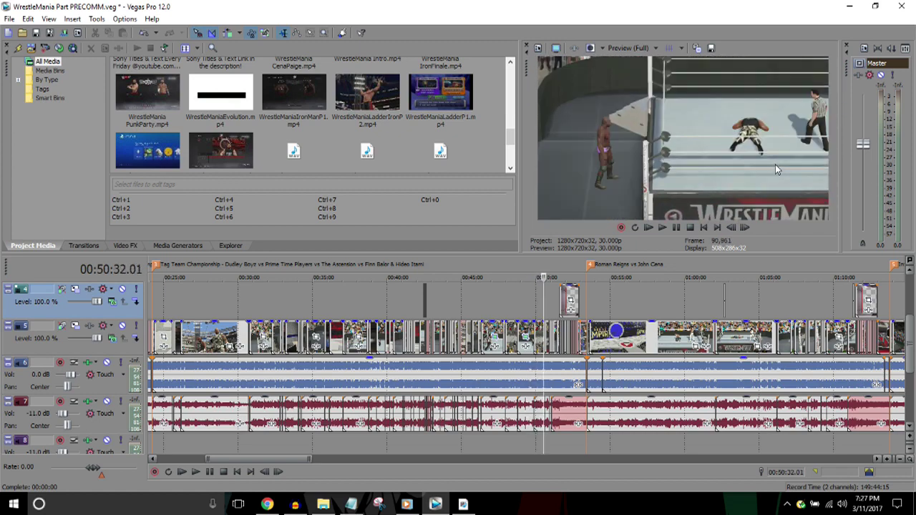
# Step: Review the shots from the ringside wrestler at 00:50:35.13 to the apron shot at 00:50:53.27
pyautogui.press('Up')
pyautogui.press('Up')
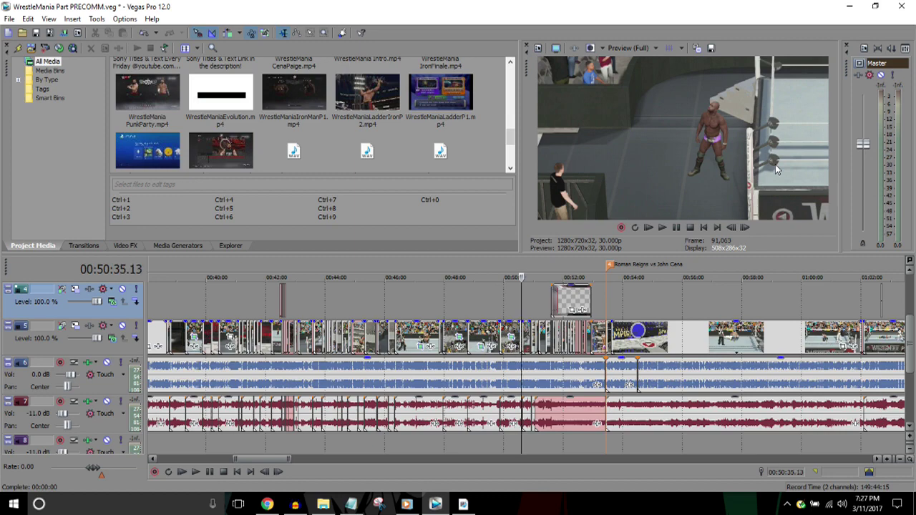
pyautogui.press('Up')
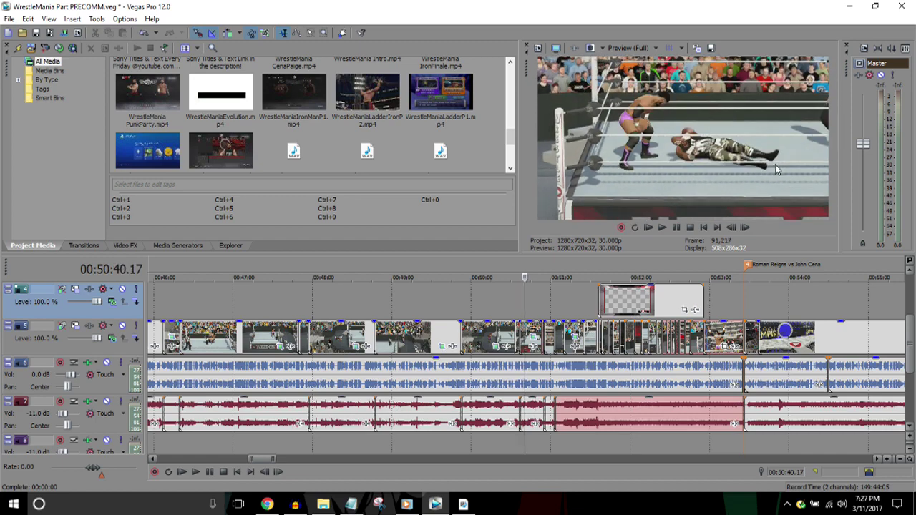
pyautogui.press('Down')
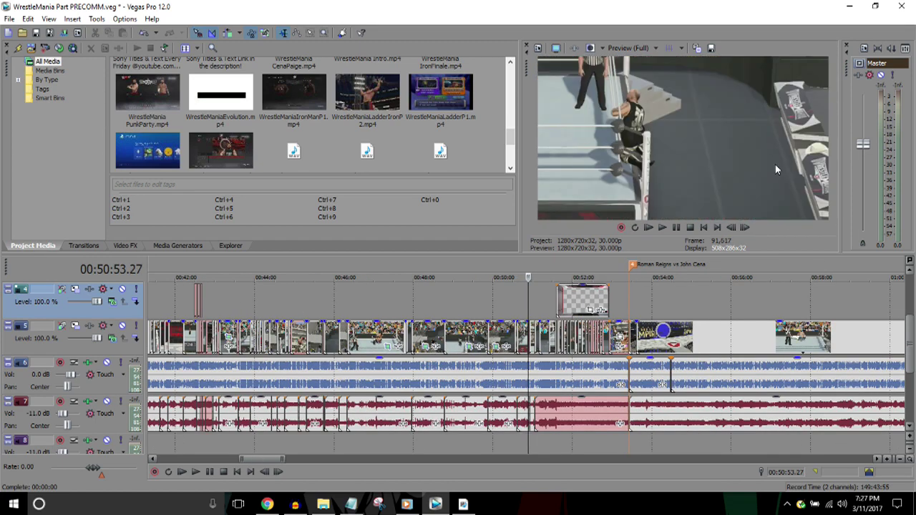
# Step: Step back to the apron shot at 00:50:53.21 and play across its cut to the corner angle at 00:50:55.27
pyautogui.press('Left')
pyautogui.press('Up')
pyautogui.press('Up')
pyautogui.press('Left')
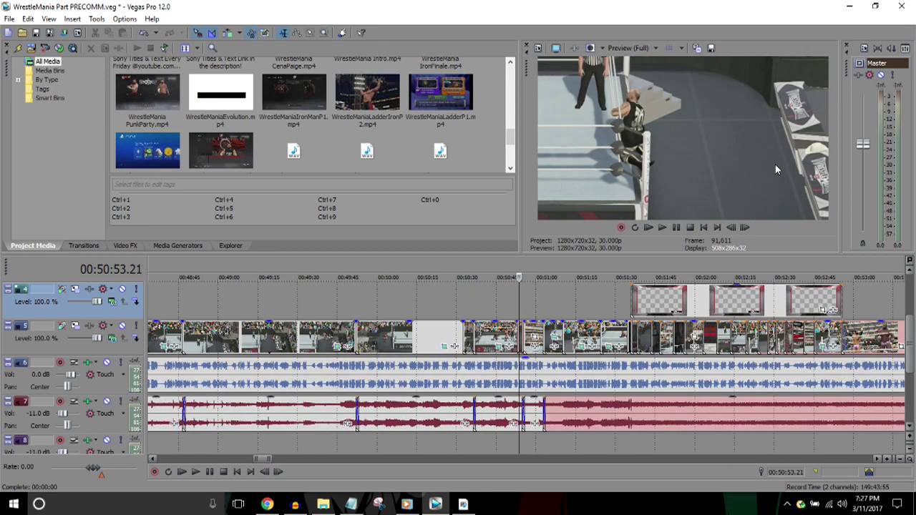
pyautogui.press('Left')
pyautogui.press('space')
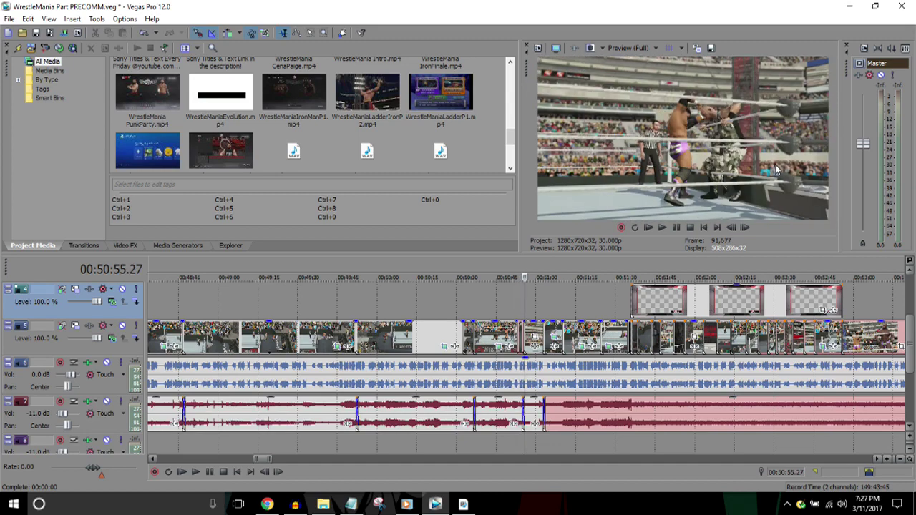
# Step: Review the match finish from the pin at 00:51:29.07 to the title celebration at 00:53:05.10
pyautogui.press('Down')
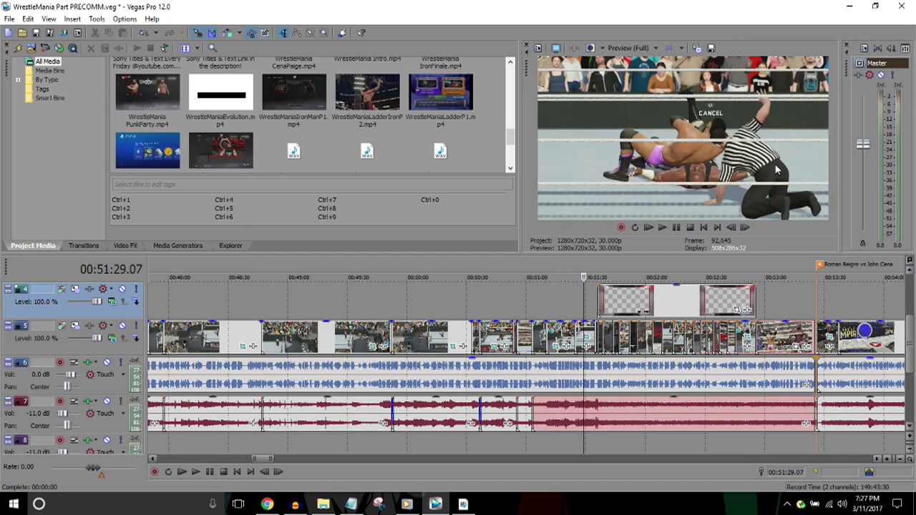
pyautogui.press('Down')
pyautogui.press('Down')
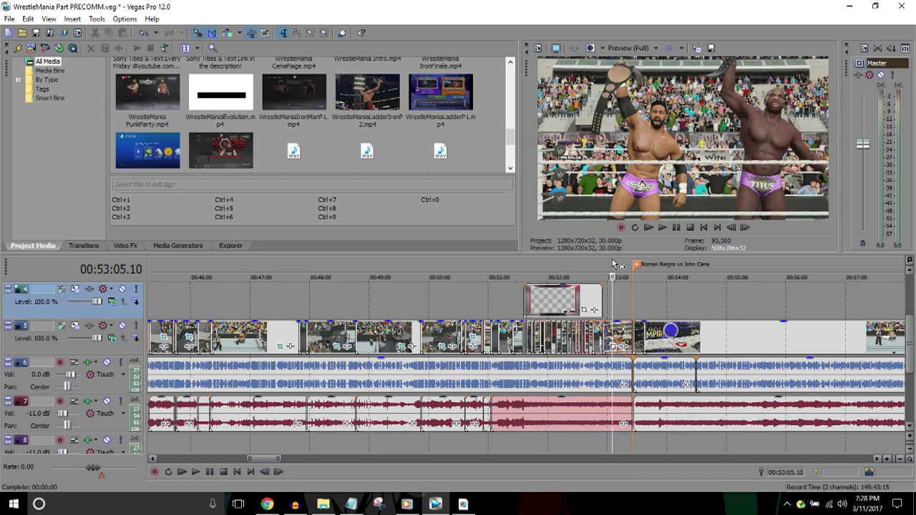
# Step: Go back to the belt handover at 00:53:02.09 and replay the celebration through to 00:53:07.11
pyautogui.press('Left')
pyautogui.press('Left')
pyautogui.press('Up')
pyautogui.press('Up')
pyautogui.press('Right')
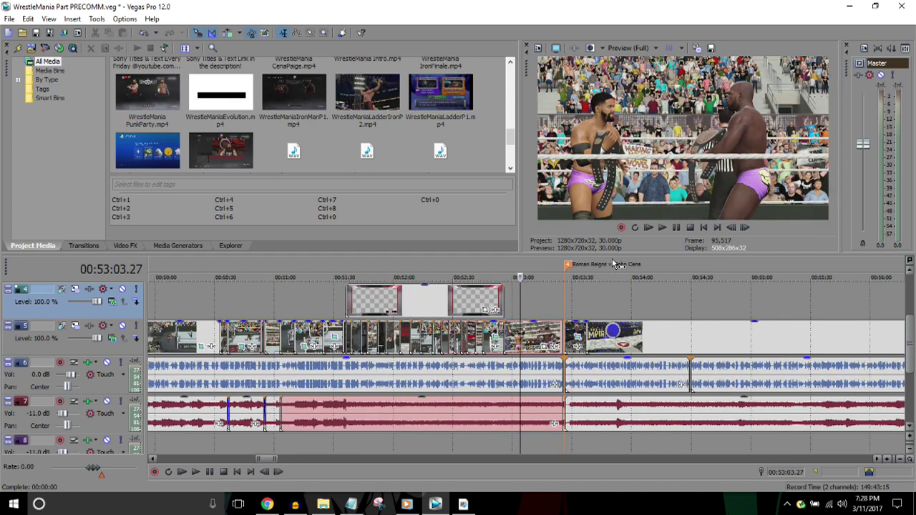
pyautogui.press('Left')
pyautogui.press('Left')
pyautogui.press('Left')
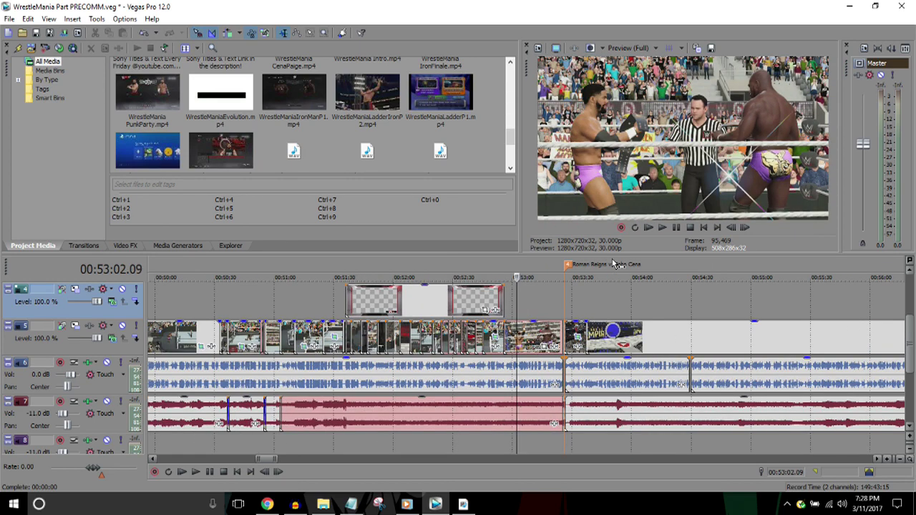
pyautogui.press('l')
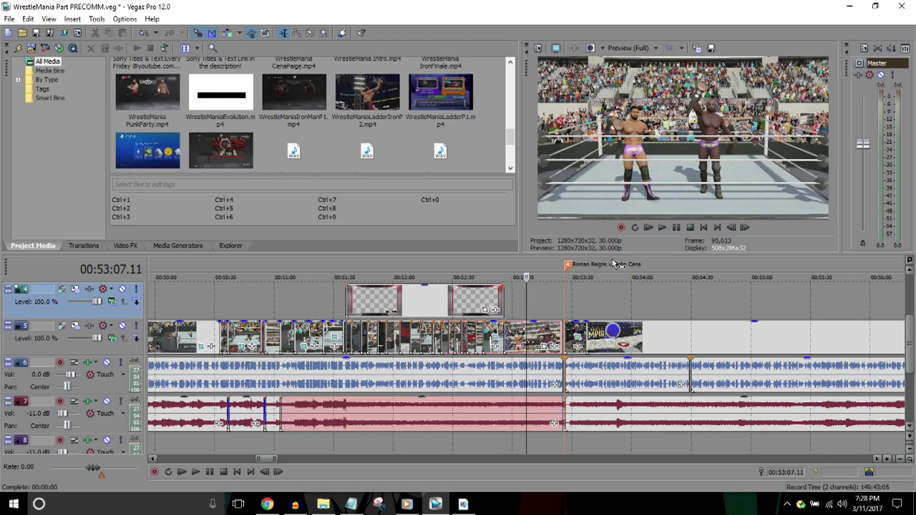
# Step: Review the blended celebration shots from 00:53:09.09 to 00:53:18.11 and bring the whole match card into view
pyautogui.press('k')
pyautogui.scroll(-1, 613, 263)
pyautogui.scroll(-1, 613, 264)
pyautogui.press('Right')
pyautogui.press('Right')
pyautogui.press('Right')
pyautogui.press('Right')
pyautogui.press('Right')
pyautogui.press('Right')
pyautogui.press('Right')
pyautogui.press('Right')
pyautogui.press('Right')
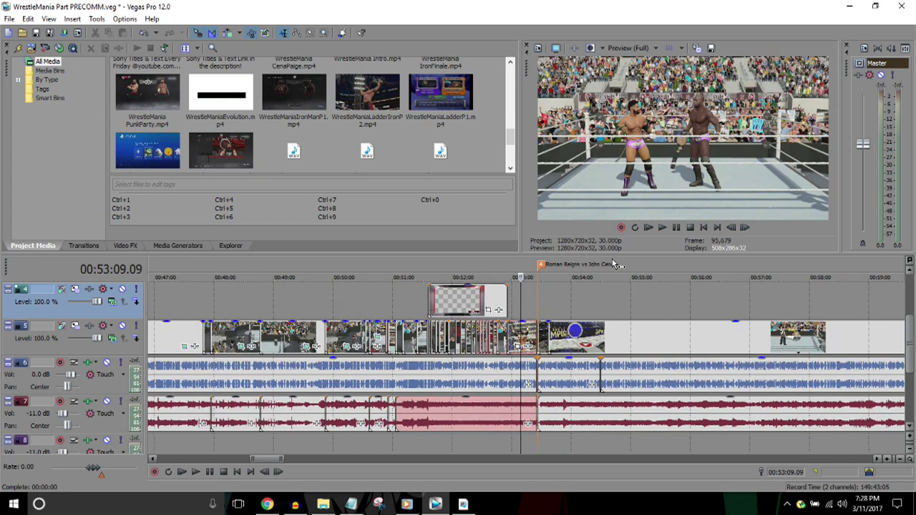
pyautogui.scroll(-2, 614, 263)
pyautogui.scroll(-5, 614, 264)
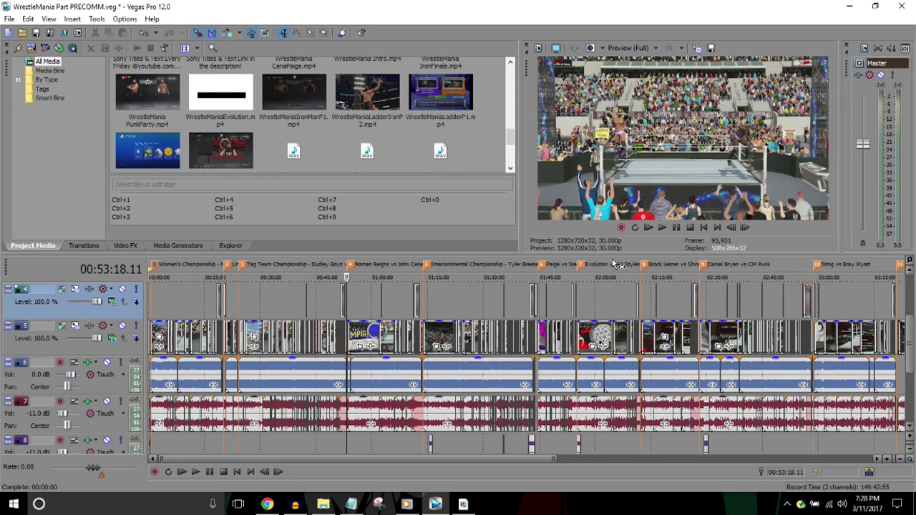
# Step: Review the Roman Reigns entrance at 00:53:45.29 through to the ramp walk at 00:54:18.05
pyautogui.scroll(2, 613, 264)
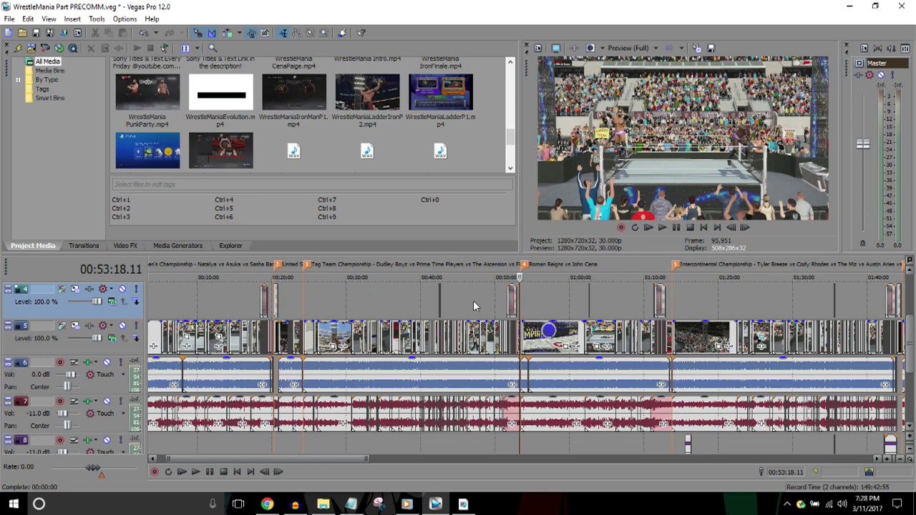
pyautogui.hotkey('ctrl', 'Right')
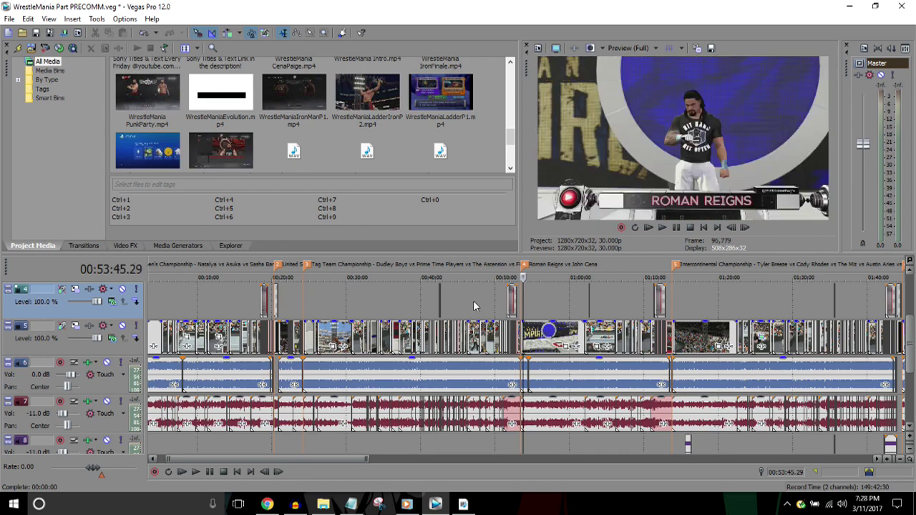
pyautogui.press('Right')
pyautogui.press('Right')
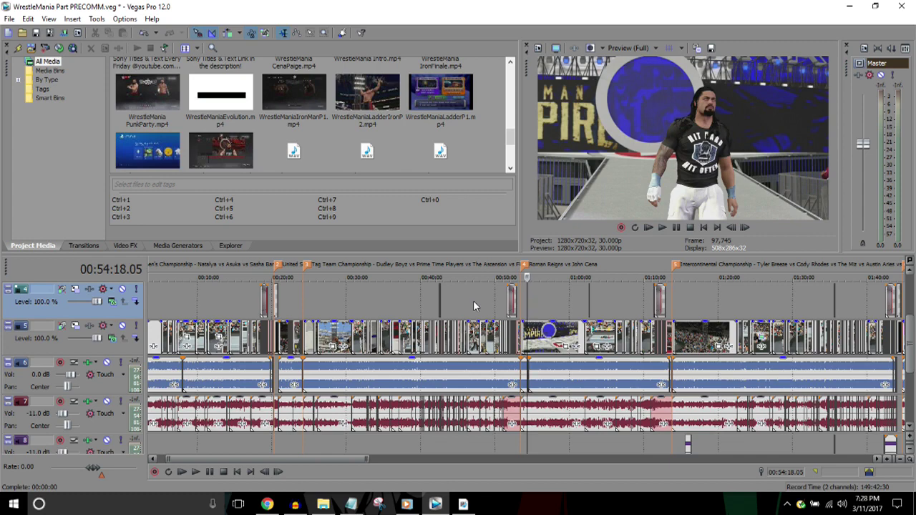
# Step: Review the Roman Reigns vs John Cena match from ringside at 01:01:27.00 to the in-ring action at 01:02:35.26
pyautogui.press('Down')
pyautogui.press('Down')
pyautogui.press('Down')
pyautogui.press('Right')
pyautogui.press('Right')
pyautogui.press('Right')
pyautogui.press('Right')
pyautogui.press('Right')
pyautogui.press('Right')
pyautogui.press('Right')
pyautogui.press('Right')
pyautogui.press('Right')
pyautogui.press('Right')
pyautogui.press('Right')
pyautogui.press('Right')
pyautogui.press('Right')
pyautogui.press('Right')
pyautogui.press('Right')
pyautogui.press('Right')
pyautogui.press('Right')
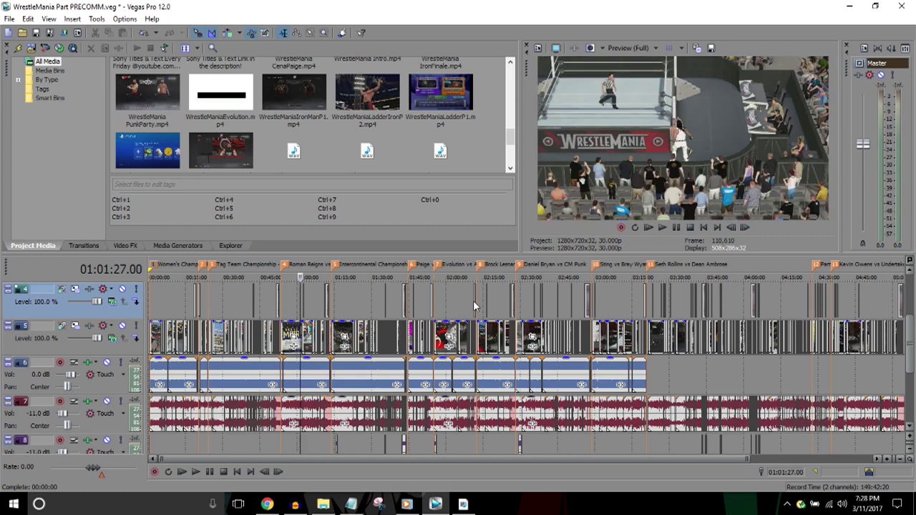
pyautogui.scroll(3, 473, 300)
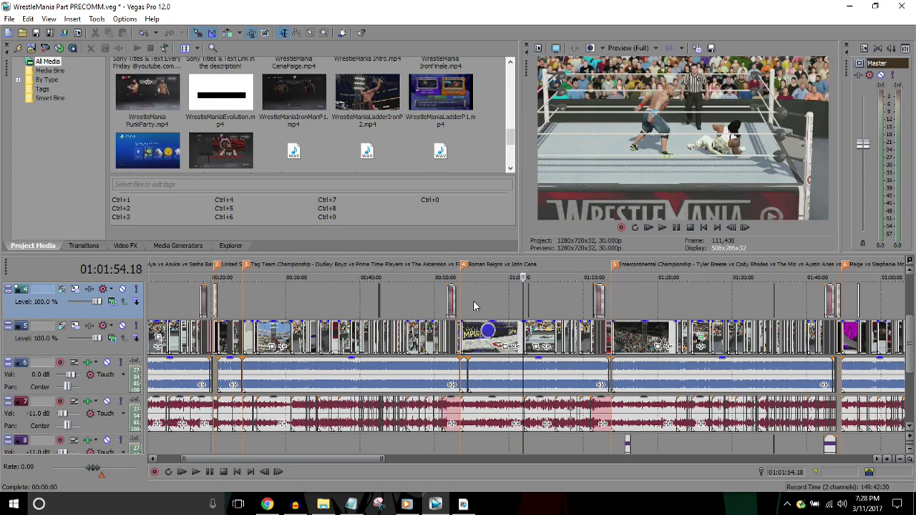
pyautogui.scroll(3, 473, 306)
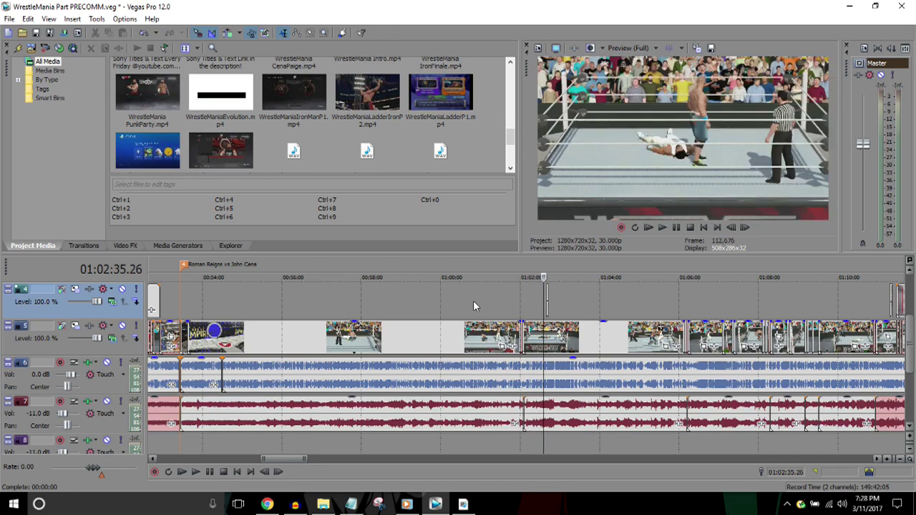
# Step: Review the short overlay clip above the main video track, between 01:02:40.26 and 01:02:42.11
pyautogui.press('Up')
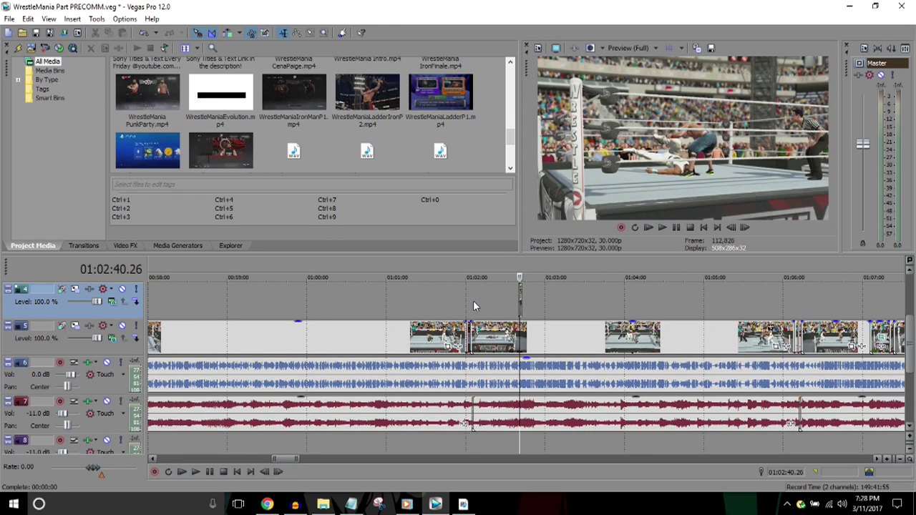
pyautogui.press('Left')
pyautogui.press('Left')
pyautogui.press('Up')
pyautogui.press('Up')
pyautogui.press('Up')
pyautogui.scroll(2, 473, 306)
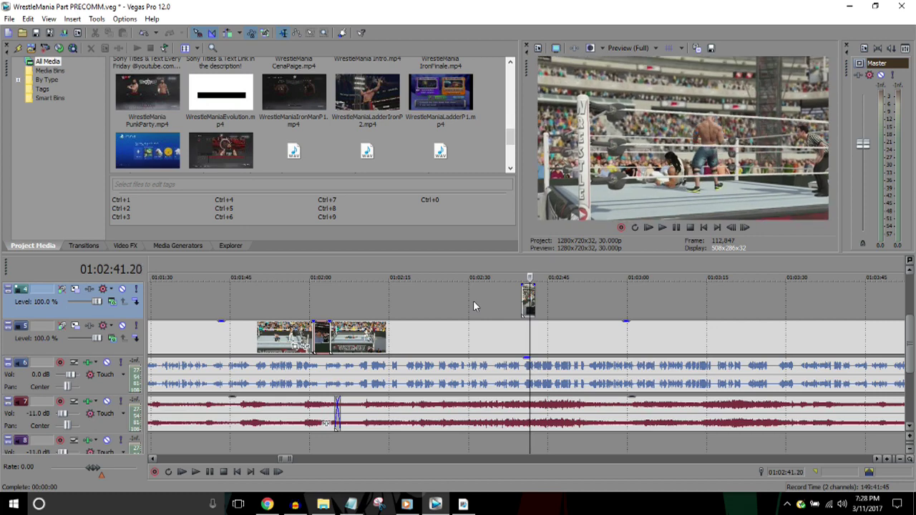
pyautogui.scroll(-1, 472, 305)
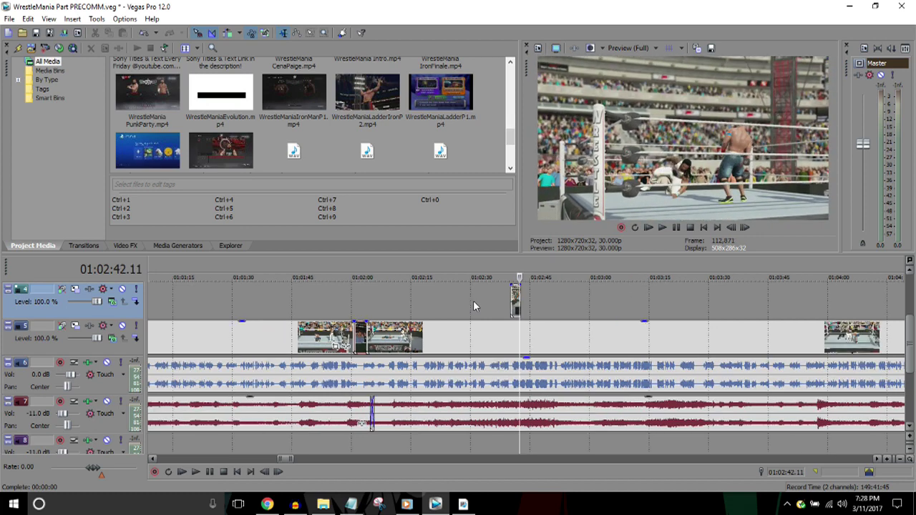
pyautogui.press('j')
pyautogui.scroll(6, 473, 301)
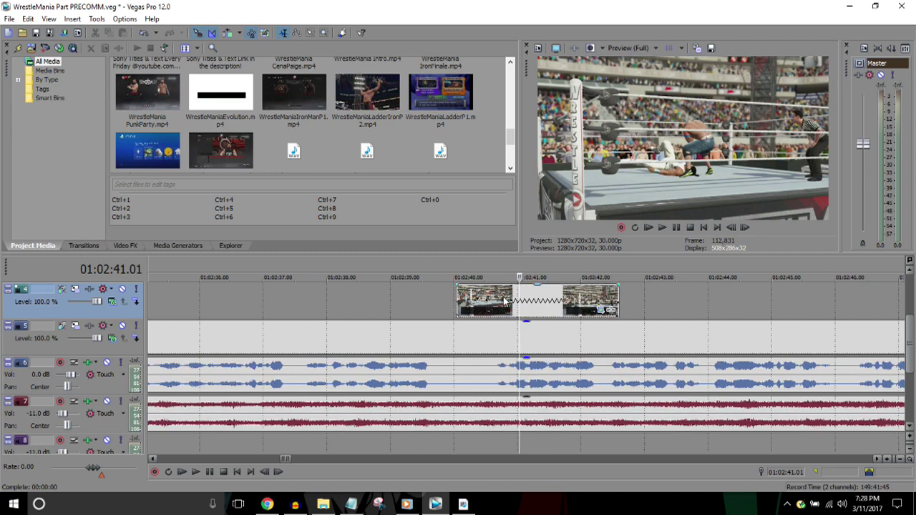
# Step: Move ahead in the Reigns vs Cena match to the corner exchange at 01:06:11.11 and step back to 01:06:09.23
pyautogui.scroll(-5, 521, 301)
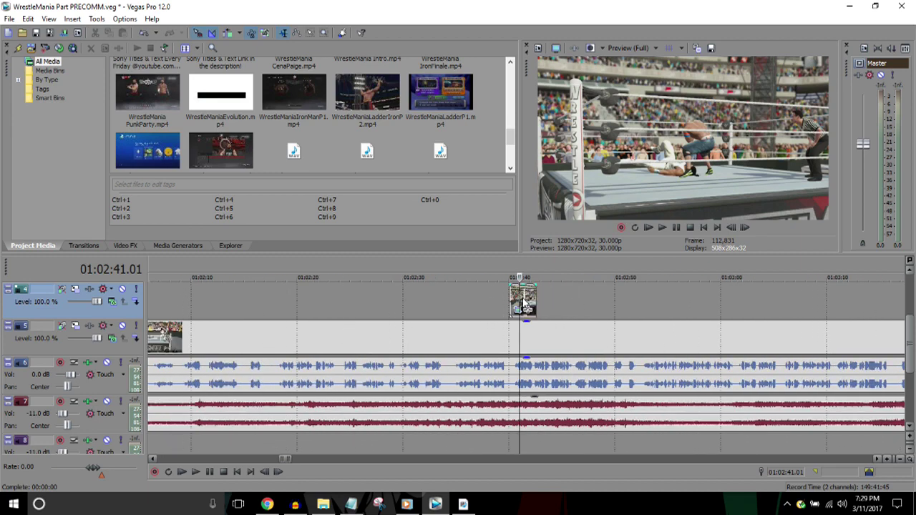
pyautogui.scroll(-1, 522, 303)
pyautogui.scroll(-5, 604, 292)
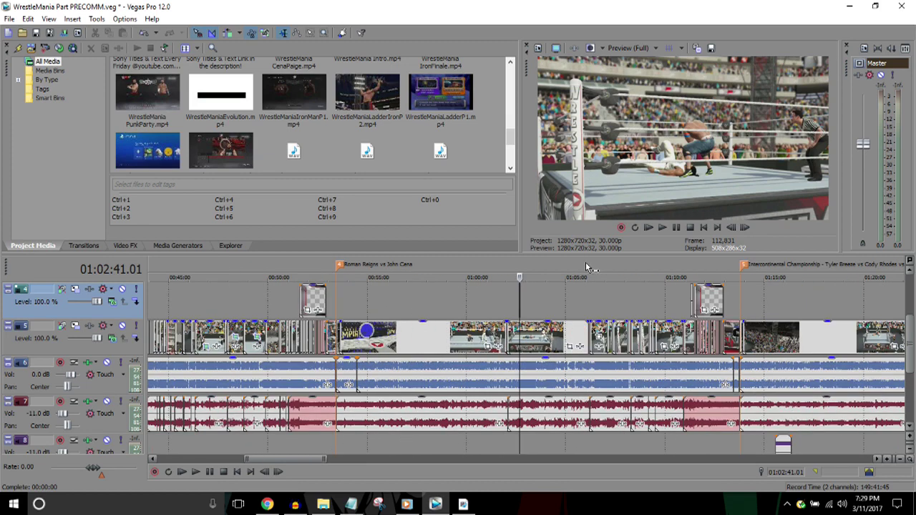
pyautogui.click(586, 263)
pyautogui.scroll(3, 585, 263)
pyautogui.scroll(1, 585, 263)
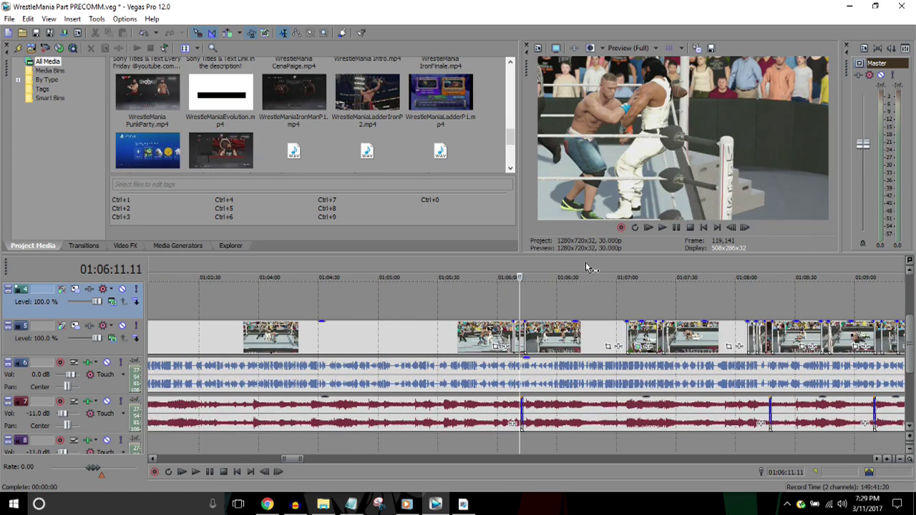
pyautogui.press('j')
pyautogui.hotkey('alt', 'Left')
pyautogui.hotkey('alt', 'Left')
pyautogui.hotkey('alt', 'Left')
pyautogui.hotkey('alt', 'Left')
pyautogui.hotkey('alt', 'Left')
pyautogui.hotkey('alt', 'Left')
pyautogui.hotkey('alt', 'Left')
pyautogui.hotkey('alt', 'Left')
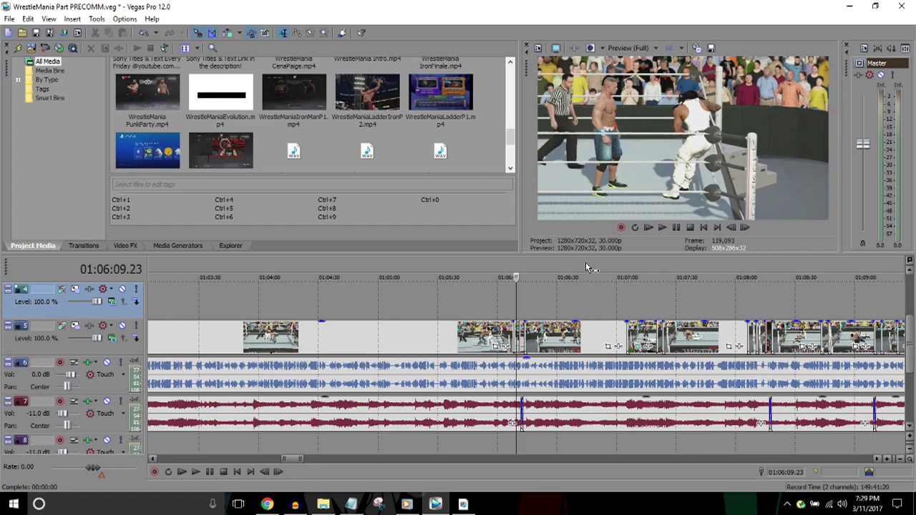
# Step: Go back to 01:05:59.12 and review the lead-up to the corner exchange through 01:06:04.06
pyautogui.scroll(-4, 586, 262)
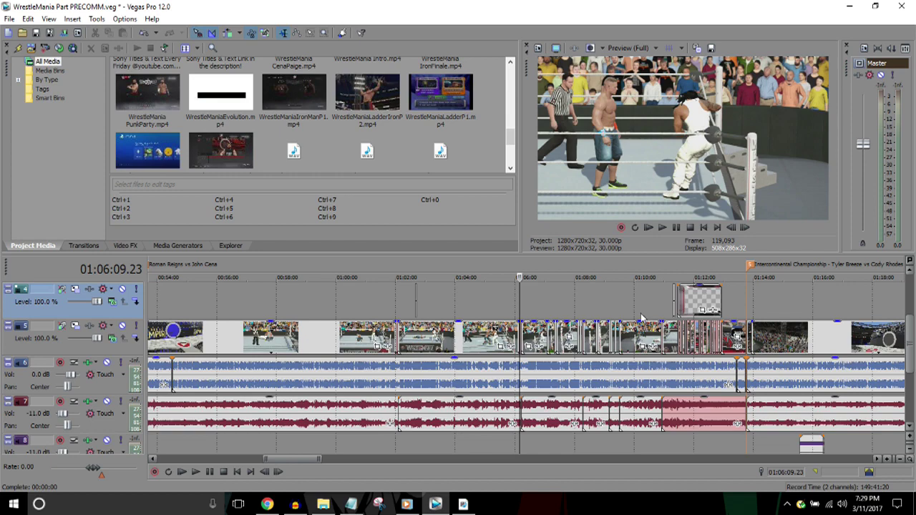
pyautogui.click(514, 263)
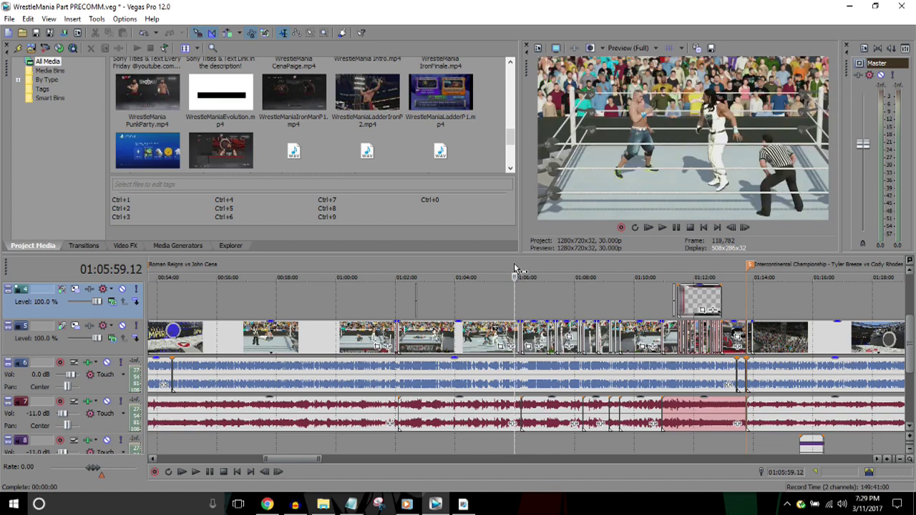
pyautogui.scroll(2, 514, 263)
pyautogui.press('Right')
pyautogui.press('Right')
pyautogui.press('Right')
pyautogui.press('Right')
pyautogui.press('Right')
pyautogui.press('Right')
pyautogui.press('Right')
pyautogui.press('Right')
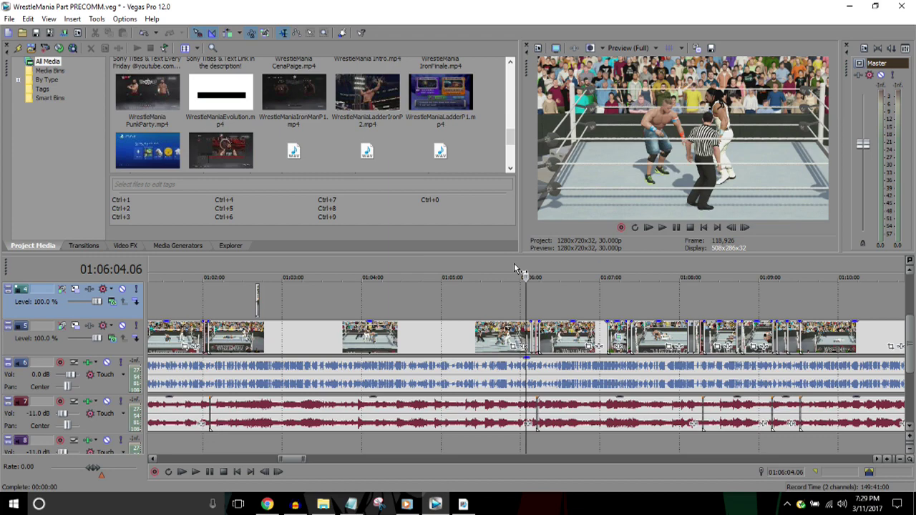
# Step: Step through the footage frame by frame from 01:06:04.06 to the corner grapple at 01:06:11.16
pyautogui.scroll(-5, 514, 262)
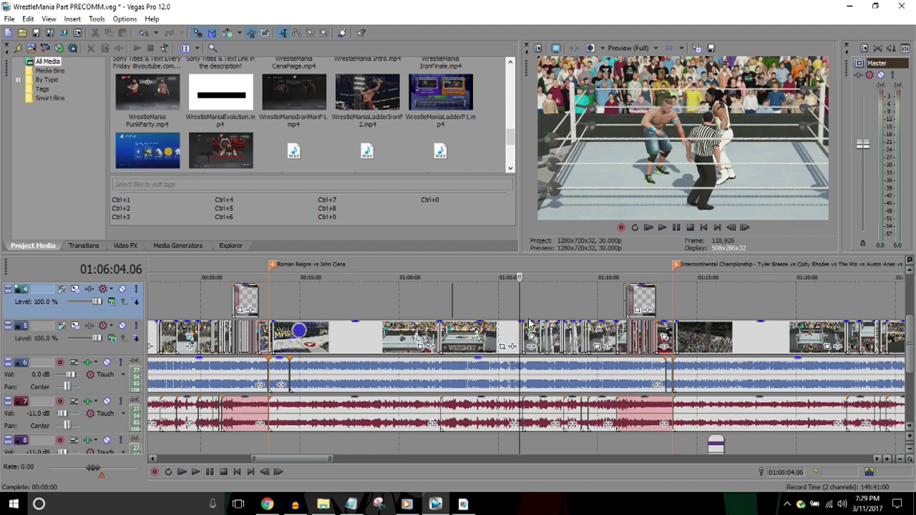
pyautogui.scroll(6, 528, 323)
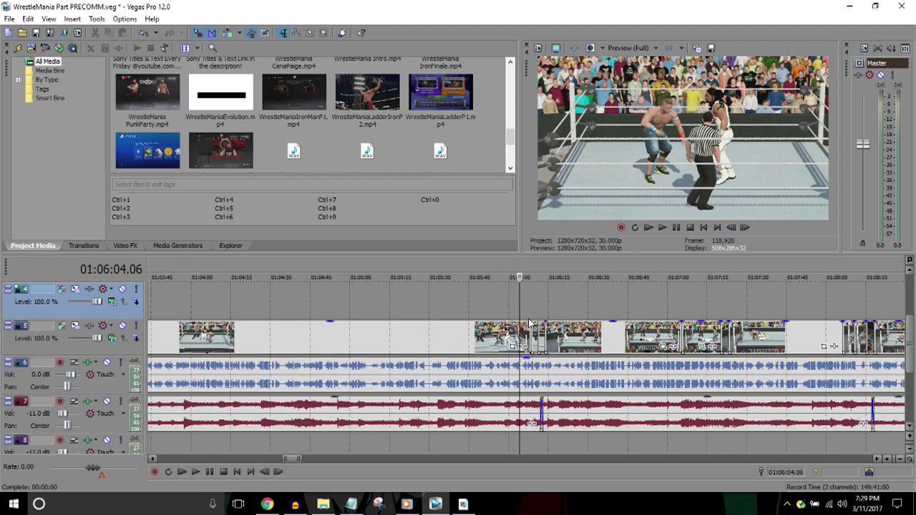
pyautogui.scroll(1, 528, 324)
pyautogui.hotkey('alt', 'Right')
pyautogui.hotkey('alt', 'Right')
pyautogui.hotkey('alt', 'Right')
pyautogui.hotkey('alt', 'Right')
pyautogui.hotkey('alt', 'Right')
pyautogui.hotkey('alt', 'Right')
pyautogui.hotkey('alt', 'Right')
pyautogui.hotkey('alt', 'Right')
pyautogui.hotkey('alt', 'Right')
pyautogui.hotkey('alt', 'Right')
pyautogui.hotkey('alt', 'Right')
pyautogui.hotkey('alt', 'Right')
pyautogui.hotkey('alt', 'Right')
pyautogui.hotkey('alt', 'Right')
pyautogui.hotkey('alt', 'Right')
pyautogui.hotkey('alt', 'Right')
pyautogui.hotkey('alt', 'Right')
pyautogui.hotkey('alt', 'Right')
pyautogui.hotkey('alt', 'Right')
pyautogui.hotkey('alt', 'Right')
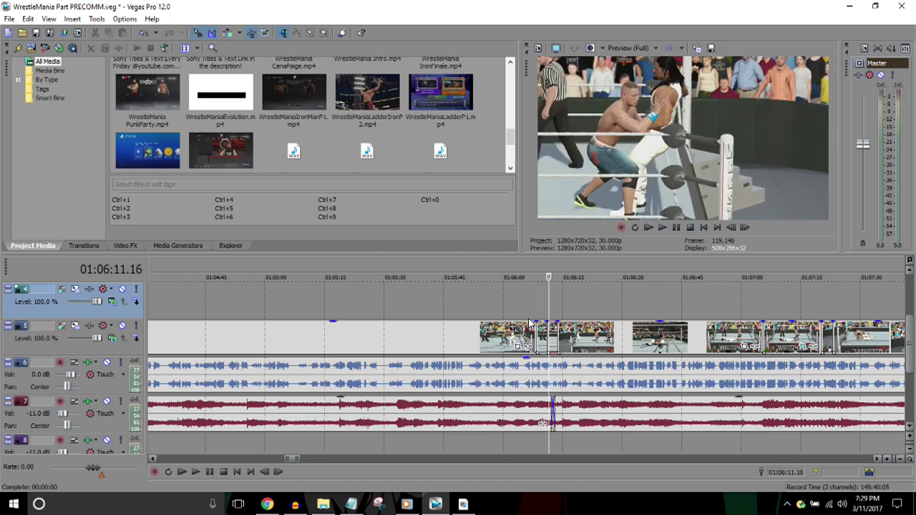
# Step: Examine the frames around the corner-shot cut between 01:06:11.00 and 01:06:12.11, including the short clip that starts there
pyautogui.scroll(5, 529, 324)
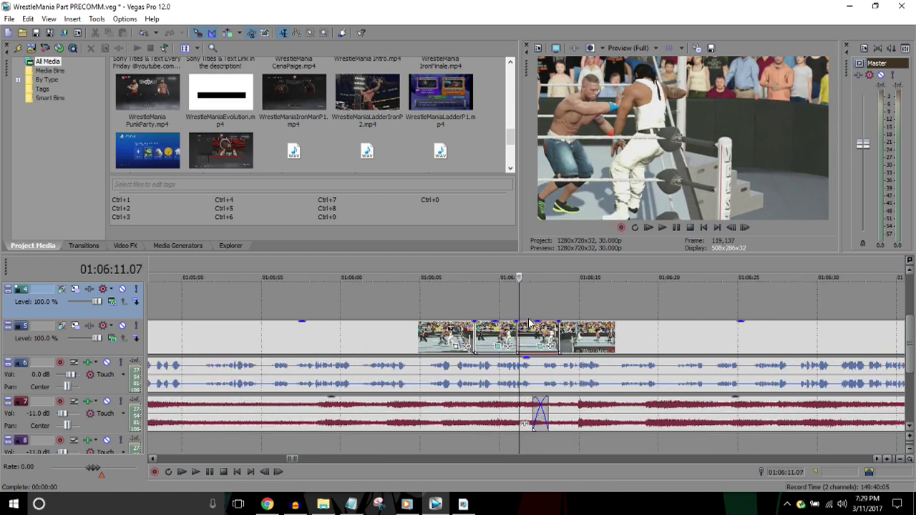
pyautogui.press('Left')
pyautogui.press('Left')
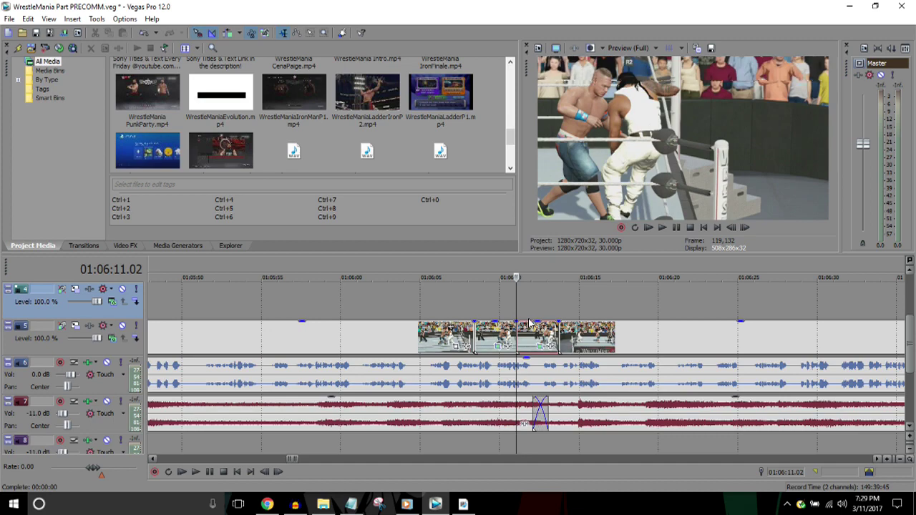
pyautogui.scroll(-4, 530, 324)
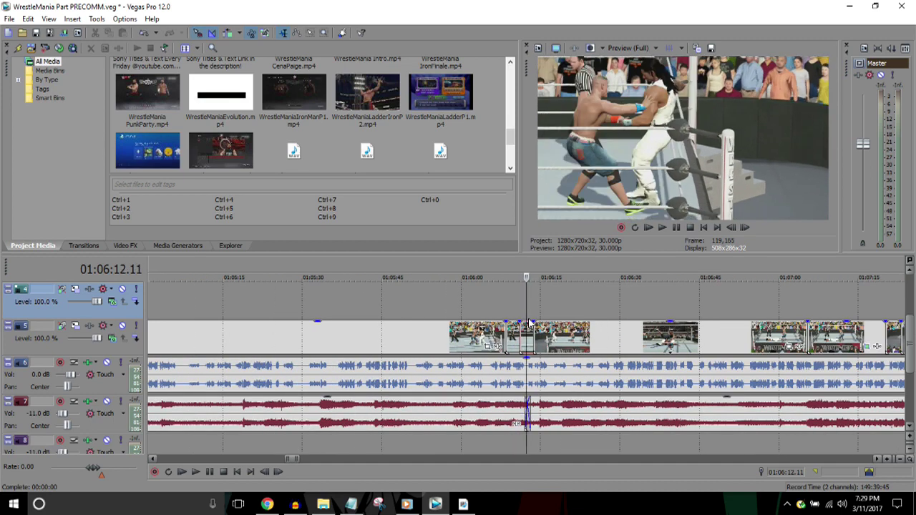
pyautogui.scroll(-2, 529, 323)
pyautogui.press('Left')
pyautogui.press('Left')
pyautogui.press('Left')
pyautogui.press('Left')
pyautogui.press('Left')
pyautogui.press('Left')
pyautogui.press('Left')
pyautogui.press('Left')
pyautogui.press('Left')
pyautogui.press('Left')
pyautogui.press('Left')
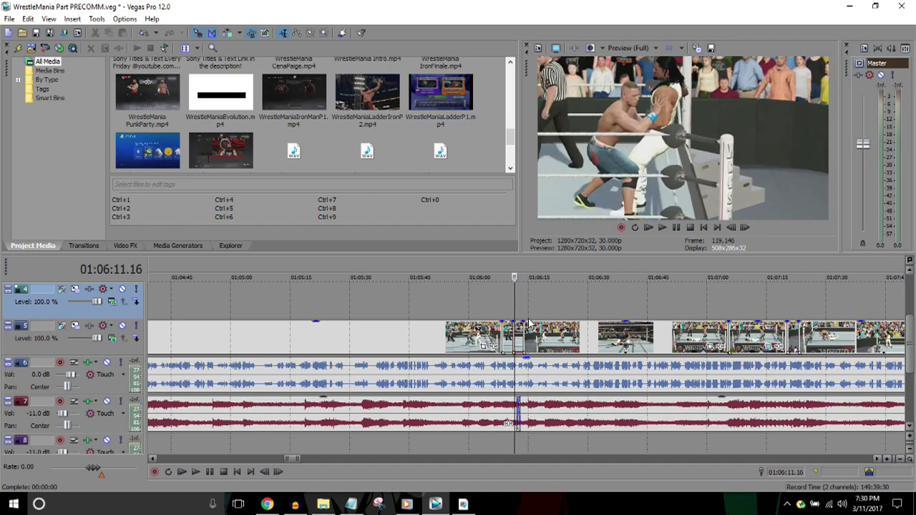
pyautogui.scroll(4, 529, 323)
pyautogui.scroll(3, 530, 323)
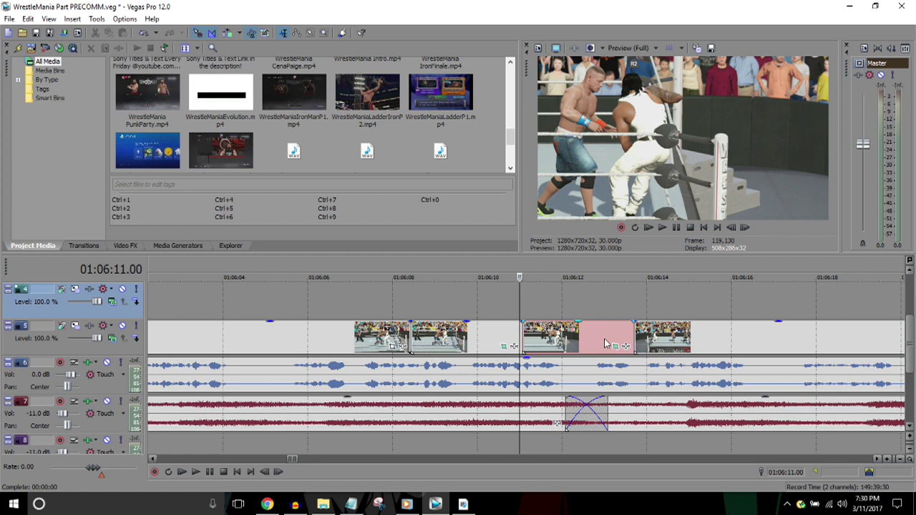
# Step: Play the corner throw and its follow-up shots from 01:06:11.00 through 01:06:21.24
pyautogui.scroll(-7, 604, 343)
pyautogui.press('space')
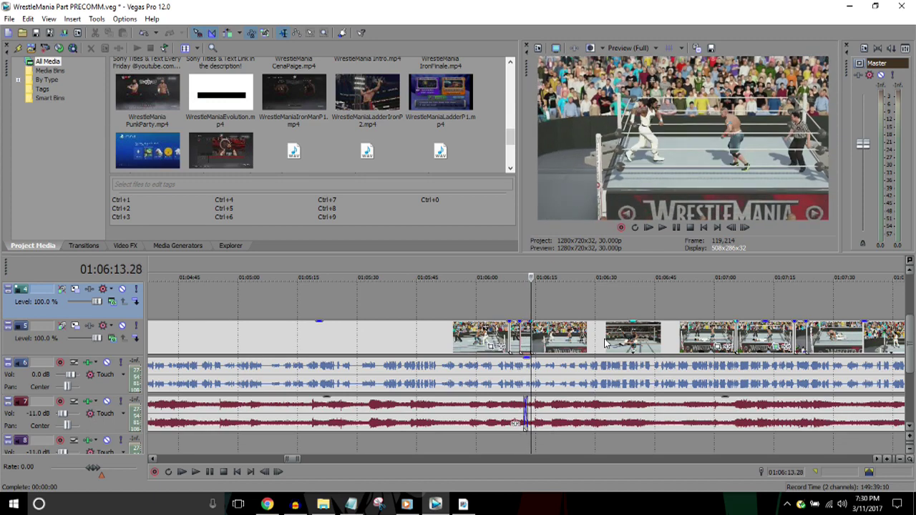
pyautogui.press('space')
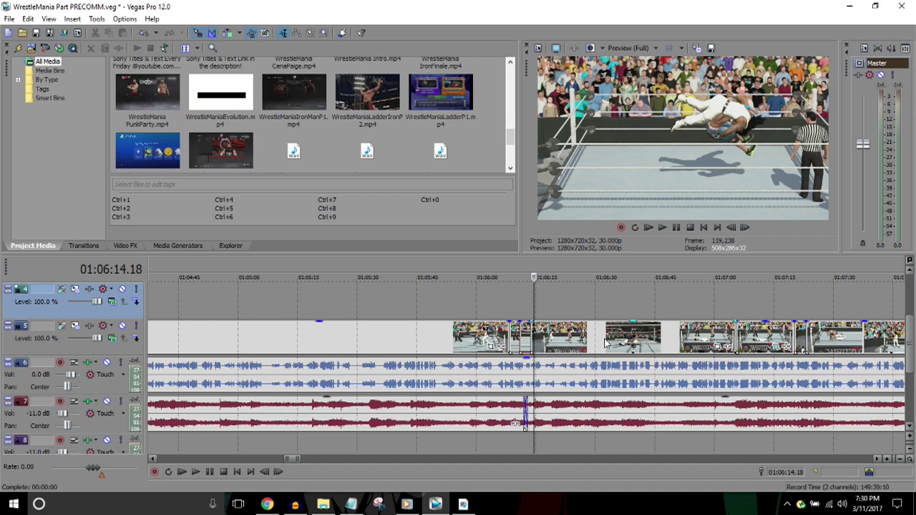
pyautogui.scroll(-2, 604, 344)
pyautogui.scroll(-1, 604, 343)
pyautogui.press('space')
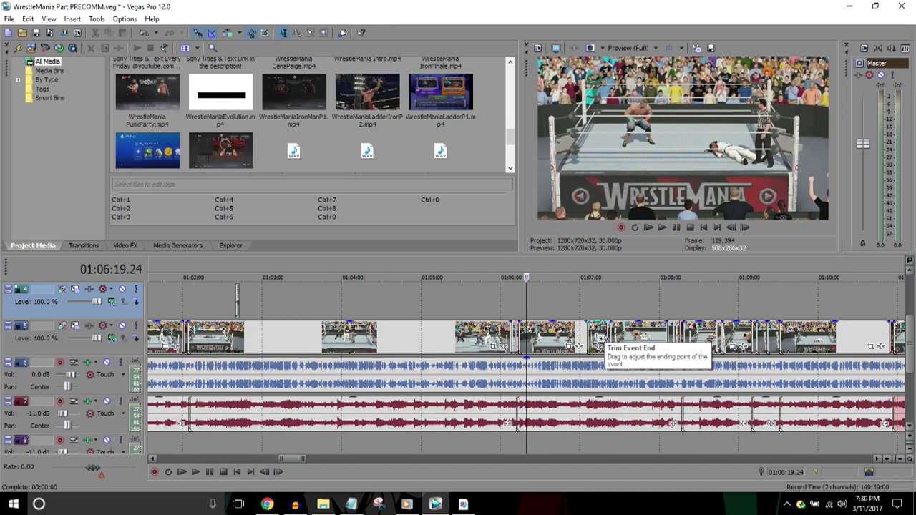
pyautogui.press('Return')
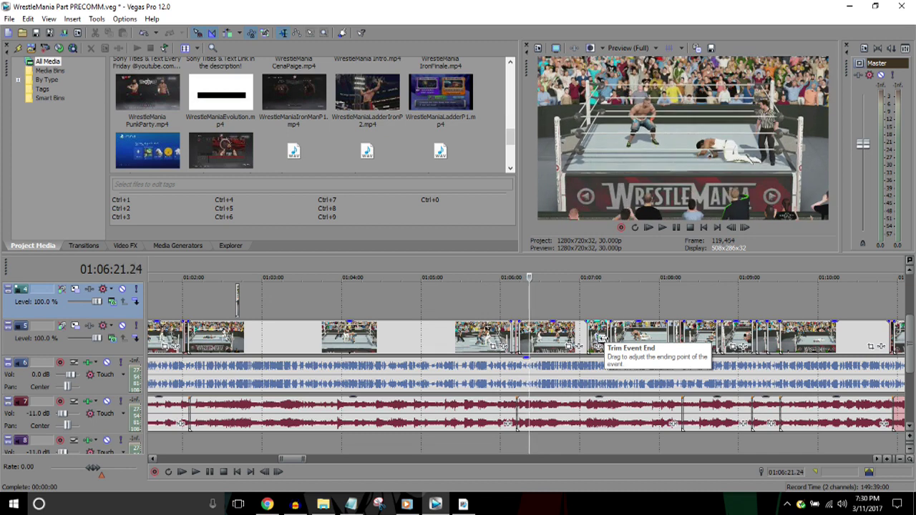
pyautogui.scroll(-1, 604, 344)
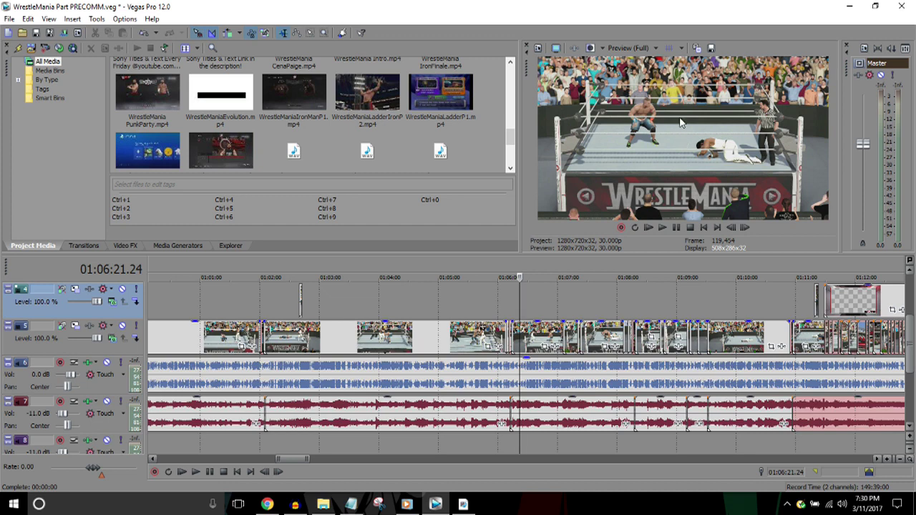
# Step: Review the match from 01:06:58.20 up to the ringside-angle cut around 01:07:05.29
pyautogui.click(555, 272)
pyautogui.press('space')
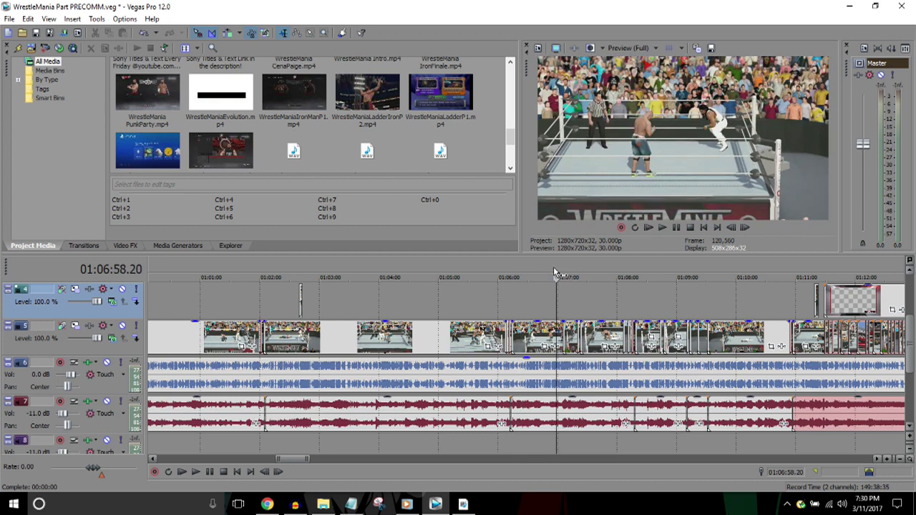
pyautogui.press('Right')
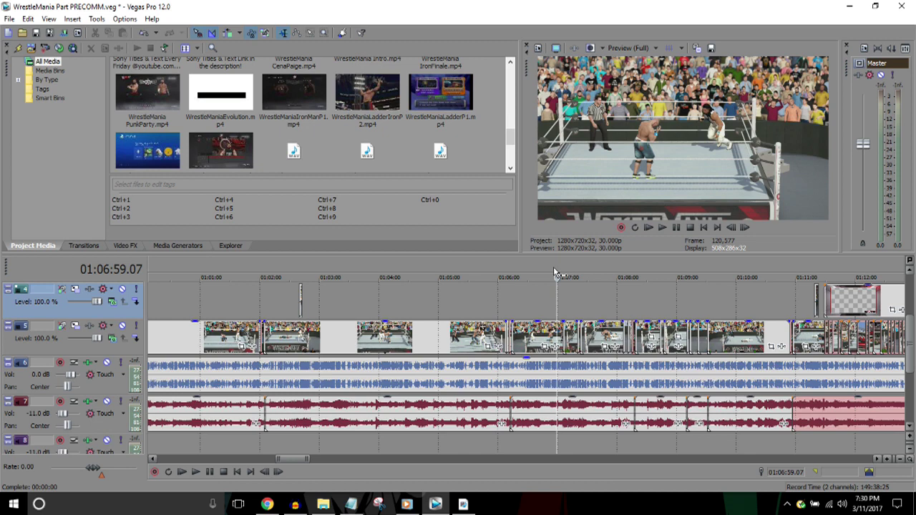
pyautogui.press('space')
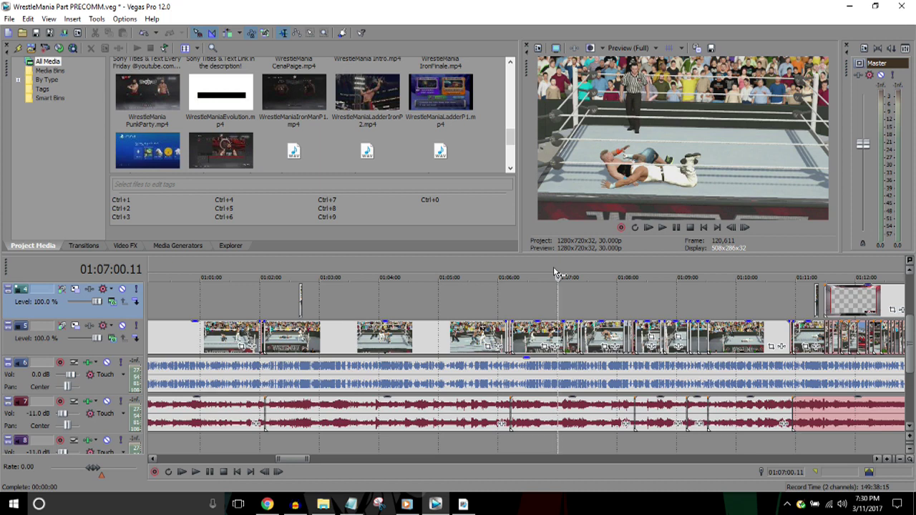
pyautogui.press('Up')
pyautogui.press('Right')
pyautogui.press('Right')
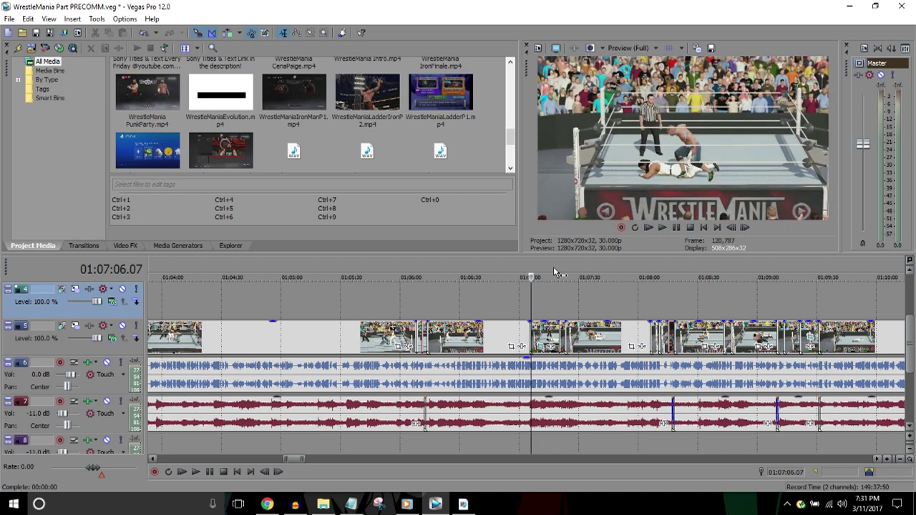
pyautogui.press('Left')
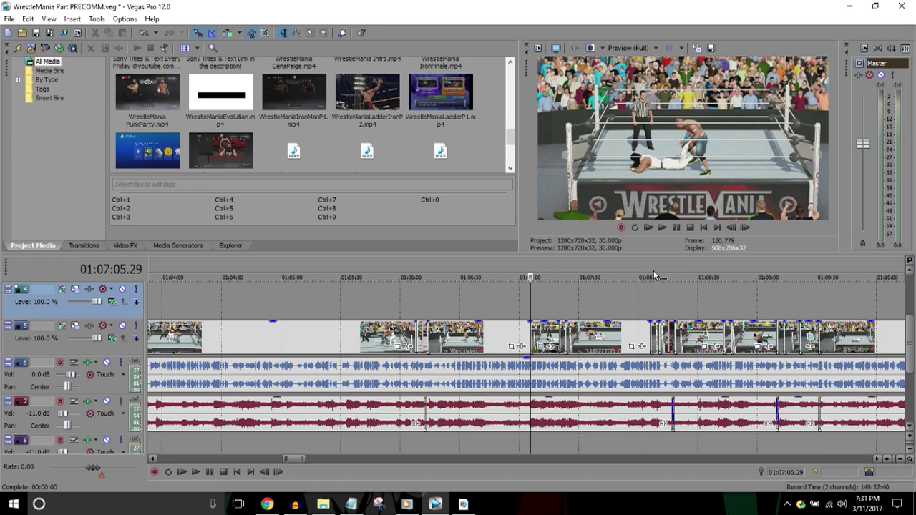
# Step: Step back and forth frame by frame across the cut near 01:07:05.29, continuing to the submission hold at 01:07:08.05
pyautogui.scroll(5, 656, 276)
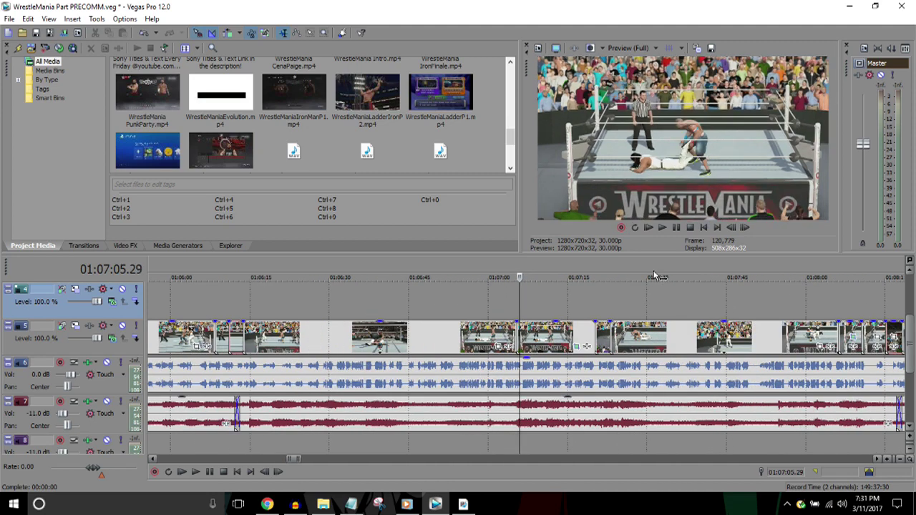
pyautogui.hotkey('alt', 'Left')
pyautogui.hotkey('alt', 'Left')
pyautogui.hotkey('alt', 'Left')
pyautogui.hotkey('alt', 'Left')
pyautogui.hotkey('alt', 'Left')
pyautogui.hotkey('alt', 'Left')
pyautogui.hotkey('alt', 'Left')
pyautogui.hotkey('alt', 'Left')
pyautogui.hotkey('alt', 'Left')
pyautogui.hotkey('alt', 'Left')
pyautogui.hotkey('alt', 'Left')
pyautogui.hotkey('alt', 'Left')
pyautogui.hotkey('alt', 'Left')
pyautogui.hotkey('alt', 'Left')
pyautogui.hotkey('alt', 'Left')
pyautogui.hotkey('alt', 'Right')
pyautogui.hotkey('alt', 'Right')
pyautogui.hotkey('alt', 'Right')
pyautogui.hotkey('alt', 'Right')
pyautogui.hotkey('alt', 'Right')
pyautogui.hotkey('alt', 'Right')
pyautogui.hotkey('alt', 'Right')
pyautogui.hotkey('alt', 'Right')
pyautogui.hotkey('alt', 'Right')
pyautogui.hotkey('alt', 'Right')
pyautogui.hotkey('alt', 'Right')
pyautogui.hotkey('alt', 'Right')
pyautogui.hotkey('alt', 'Right')
pyautogui.hotkey('alt', 'Right')
pyautogui.hotkey('alt', 'Right')
pyautogui.hotkey('alt', 'Right')
pyautogui.hotkey('alt', 'Right')
pyautogui.hotkey('alt', 'Right')
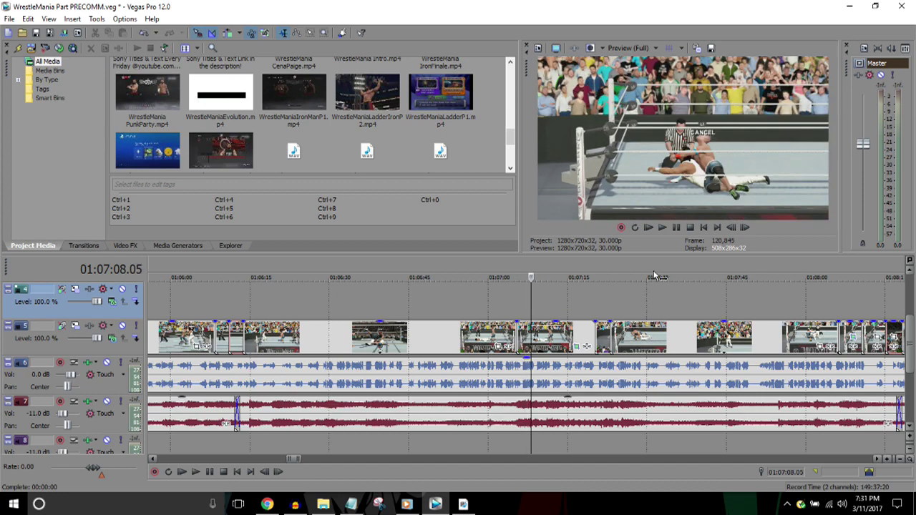
# Step: Play on to 01:07:11.23, then inspect the WrestleMania CenaPaige clip's Event Pan/Crop settings at its 00:00:02.15 position keyframe
pyautogui.scroll(-1, 653, 275)
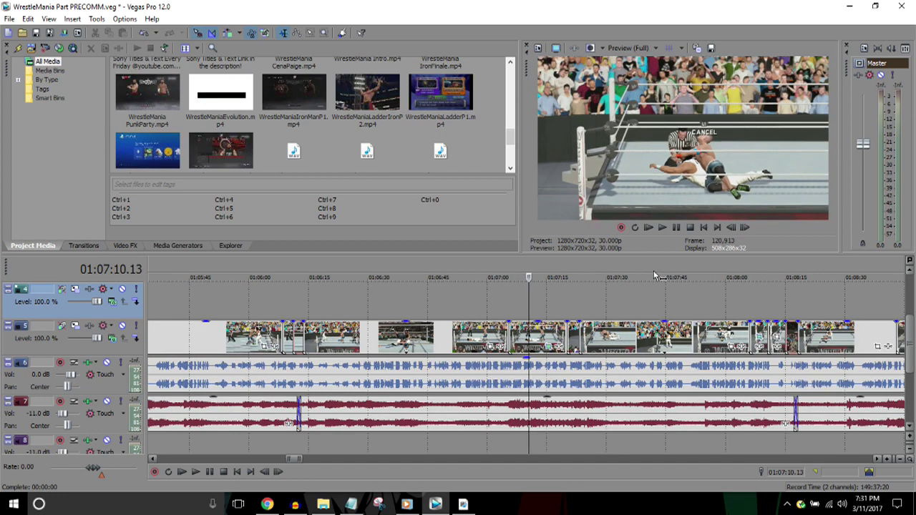
pyautogui.press('Return')
pyautogui.scroll(3, 653, 272)
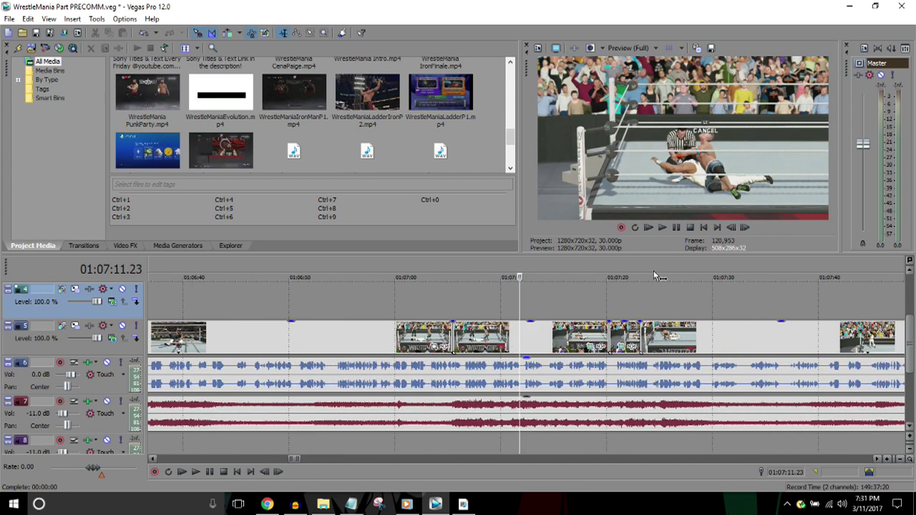
pyautogui.click(587, 346)
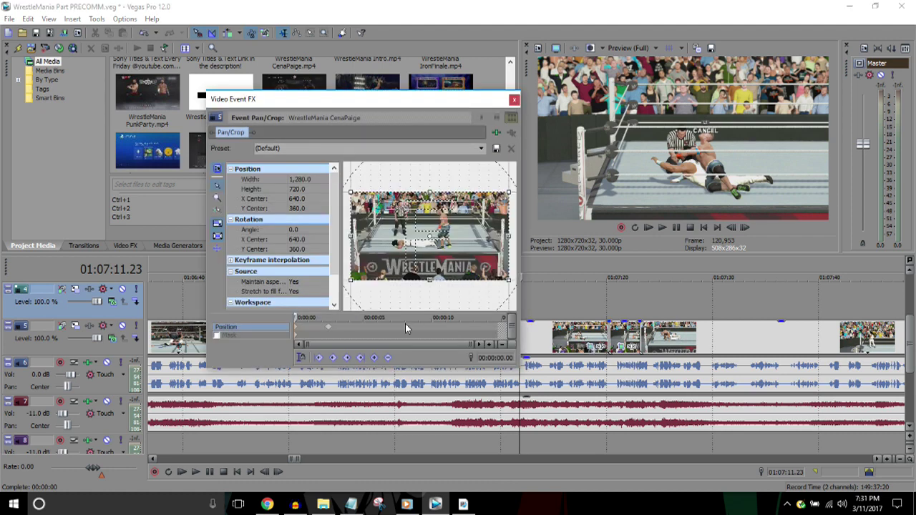
pyautogui.click(329, 329)
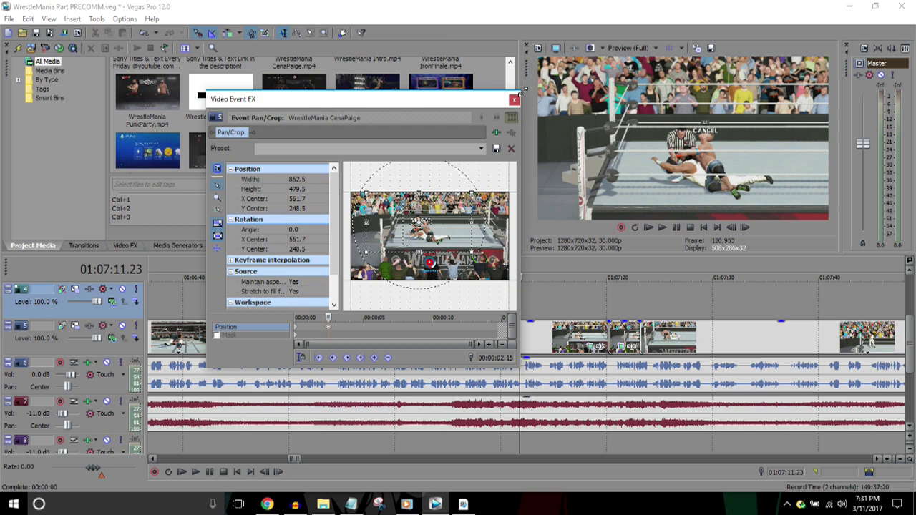
# Step: Close the Event Pan/Crop settings, select the clip at 01:07:14.06 and review the match up to 01:07:24.02
pyautogui.click(514, 101)
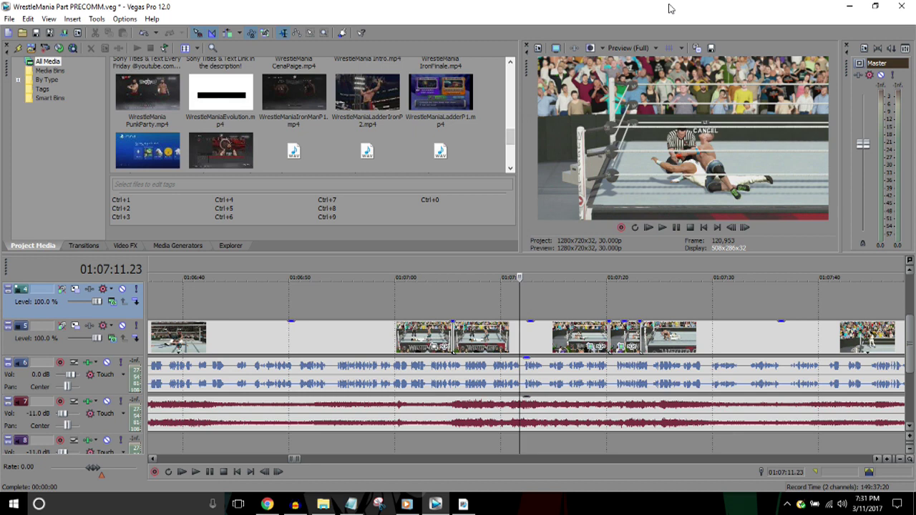
pyautogui.click(545, 336)
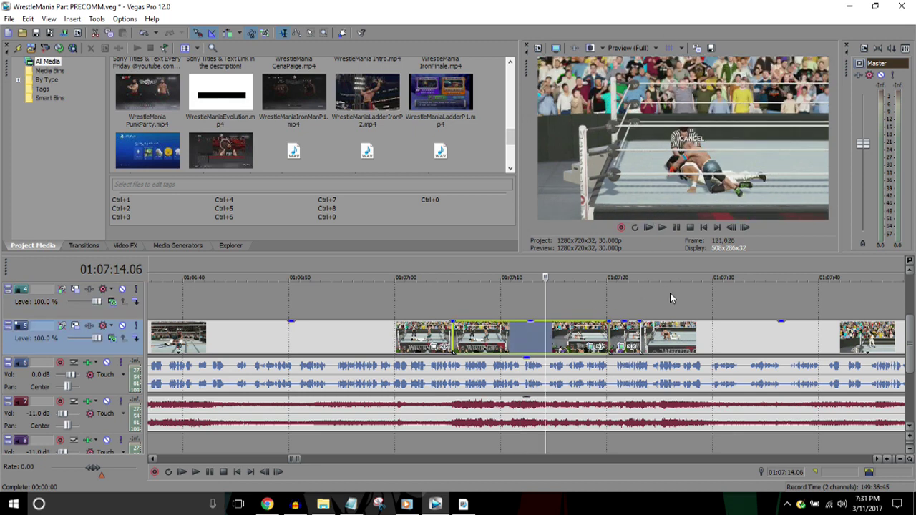
pyautogui.scroll(-3, 670, 293)
pyautogui.press('Right')
pyautogui.press('Right')
pyautogui.press('Right')
pyautogui.press('Right')
pyautogui.press('Right')
pyautogui.press('Right')
pyautogui.press('Right')
pyautogui.press('Right')
pyautogui.press('Right')
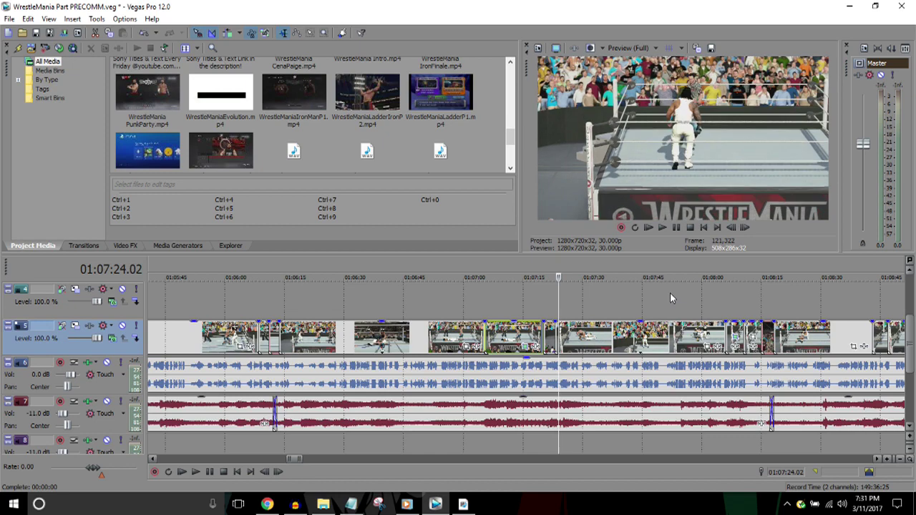
# Step: Review the Reigns vs Cena match from 01:08:00.18 through the pin attempt at 01:08:10.00
pyautogui.scroll(-6, 670, 298)
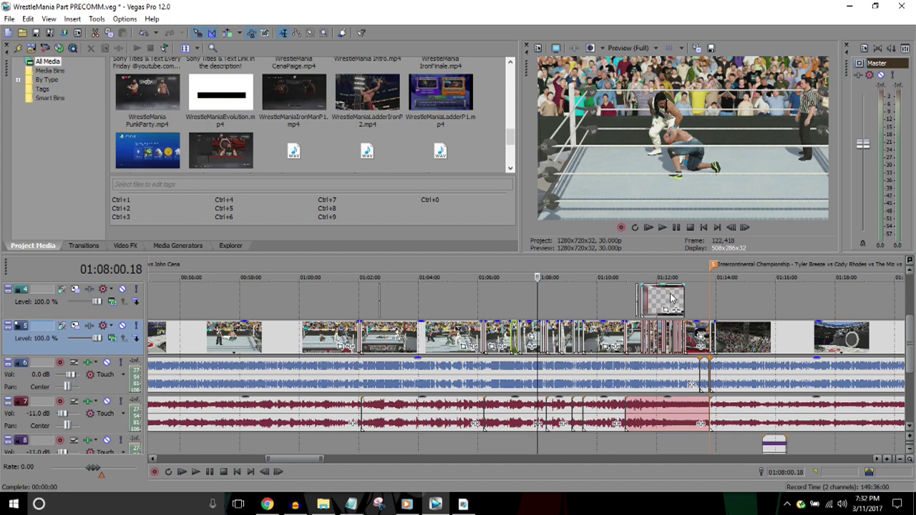
pyautogui.scroll(3, 670, 297)
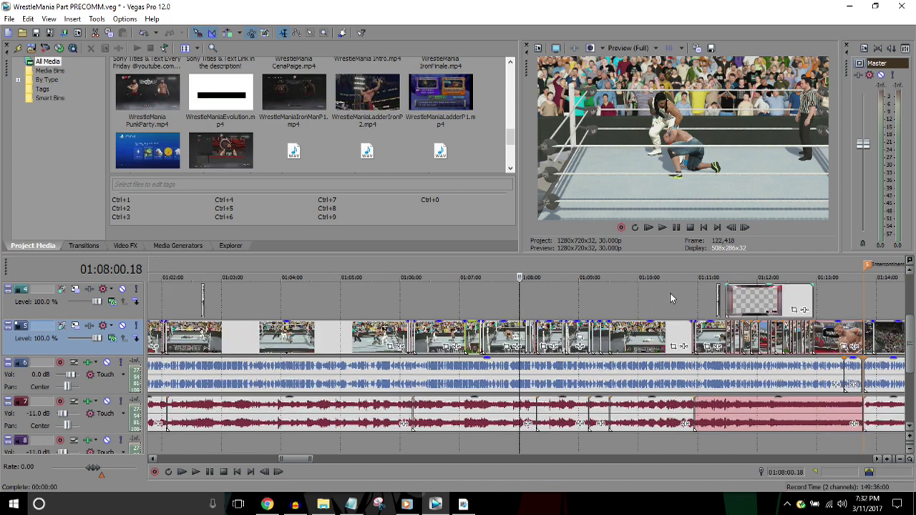
pyautogui.press('space')
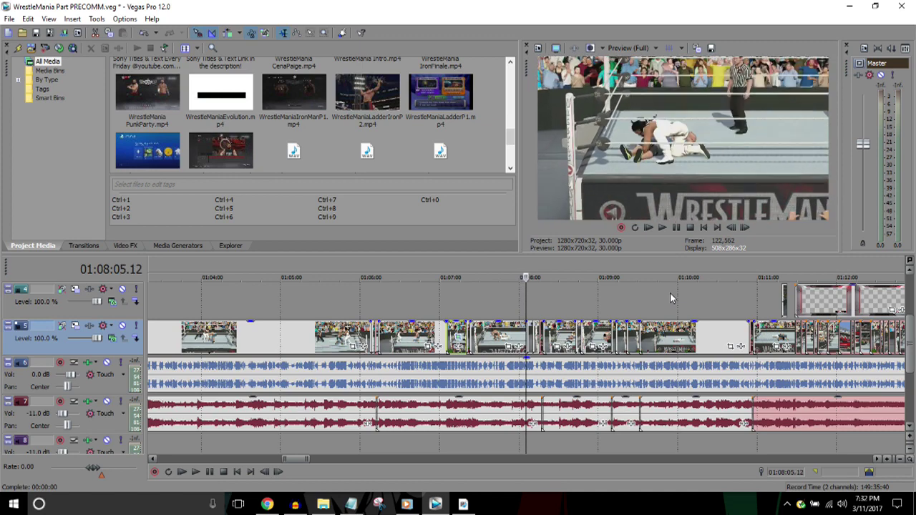
pyautogui.press('space')
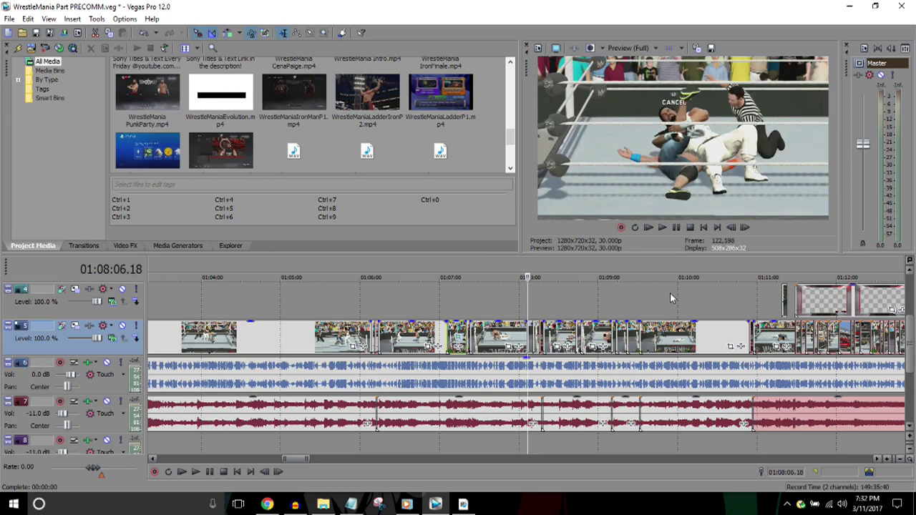
pyautogui.press('space')
pyautogui.scroll(-2, 671, 298)
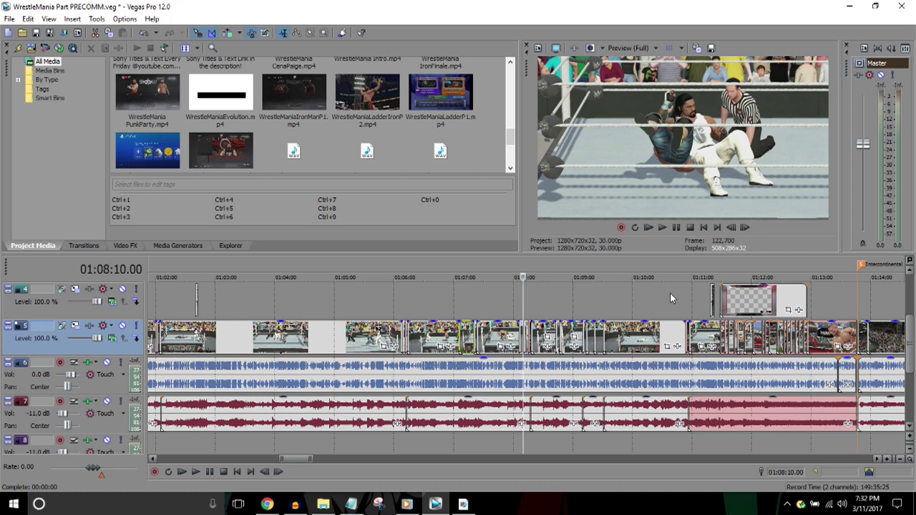
# Step: Play to the crowd shot at 01:08:16.07, then go back to inspect its cut from the ring shot around 01:08:14.20
pyautogui.press('space')
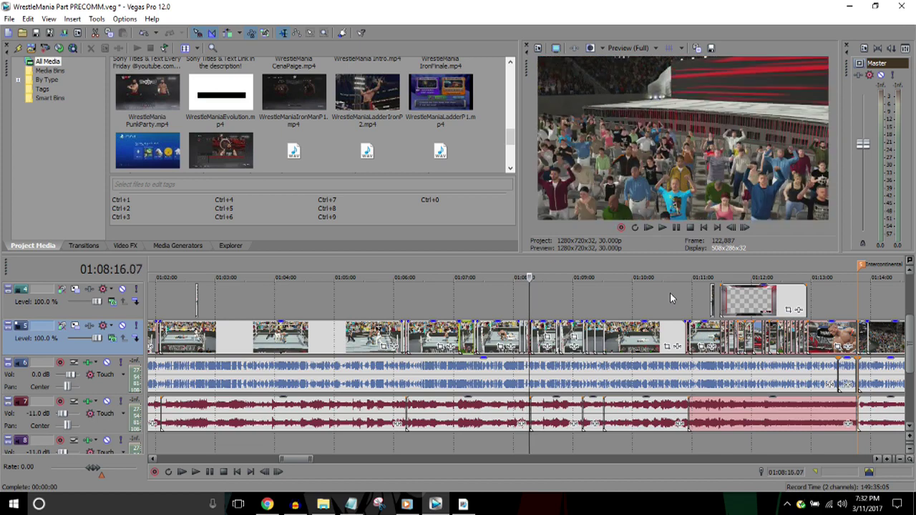
pyautogui.scroll(3, 669, 293)
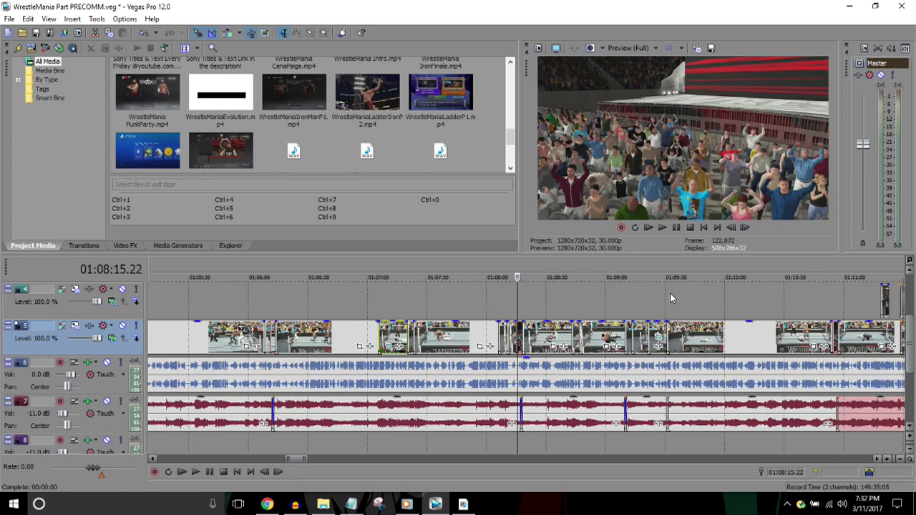
pyautogui.press('Left')
pyautogui.press('Left')
pyautogui.press('Left')
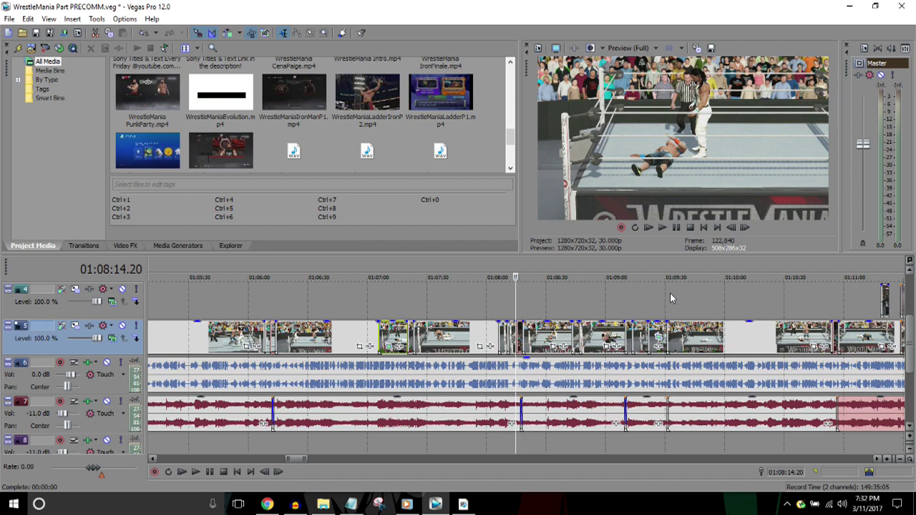
pyautogui.scroll(4, 669, 293)
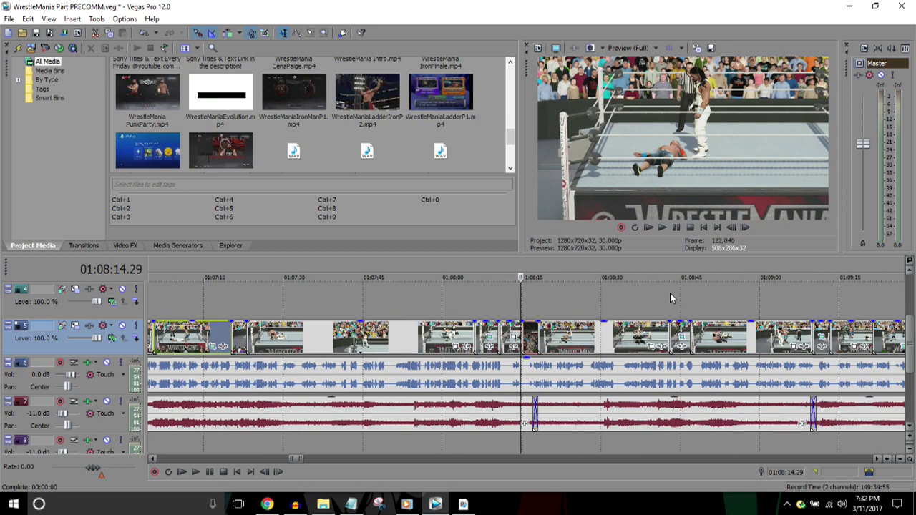
pyautogui.scroll(-4, 670, 297)
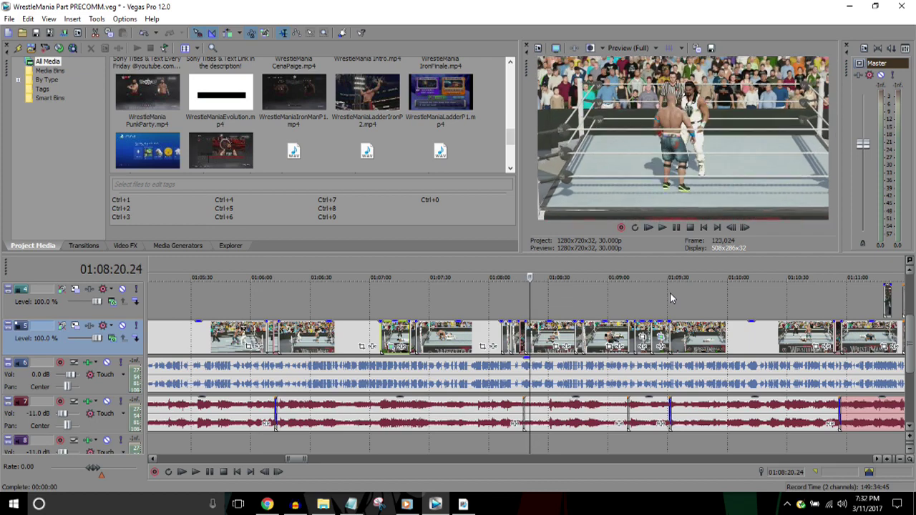
# Step: Review the match shots from 01:08:20.24 up to the pin-angle change at 01:08:47.04
pyautogui.scroll(-4, 669, 293)
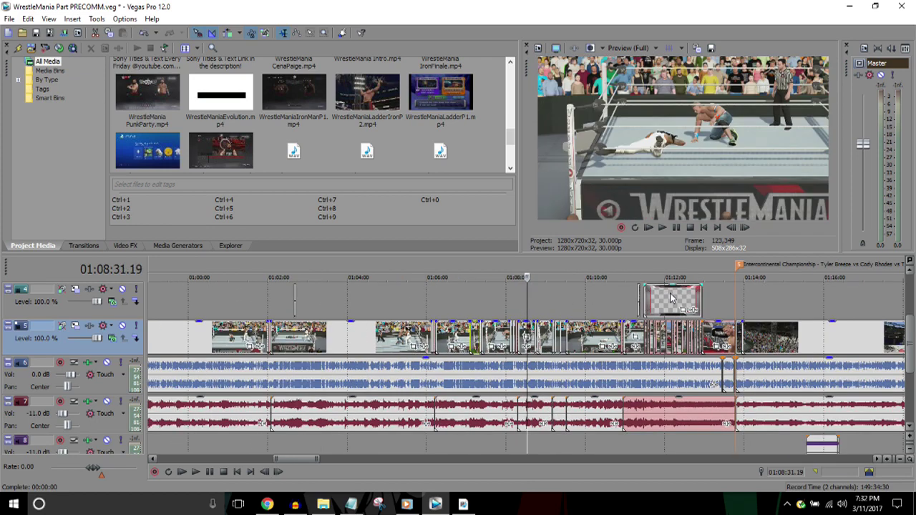
pyautogui.scroll(3, 671, 298)
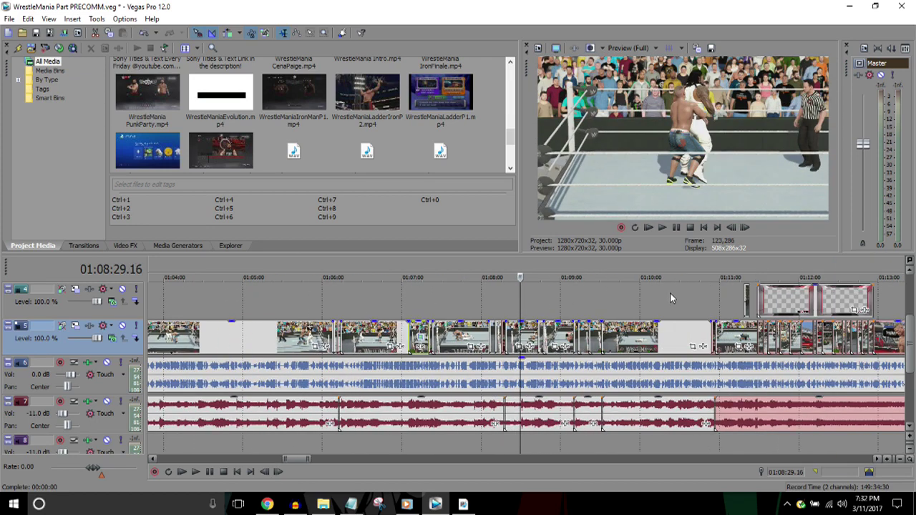
pyautogui.scroll(1, 670, 293)
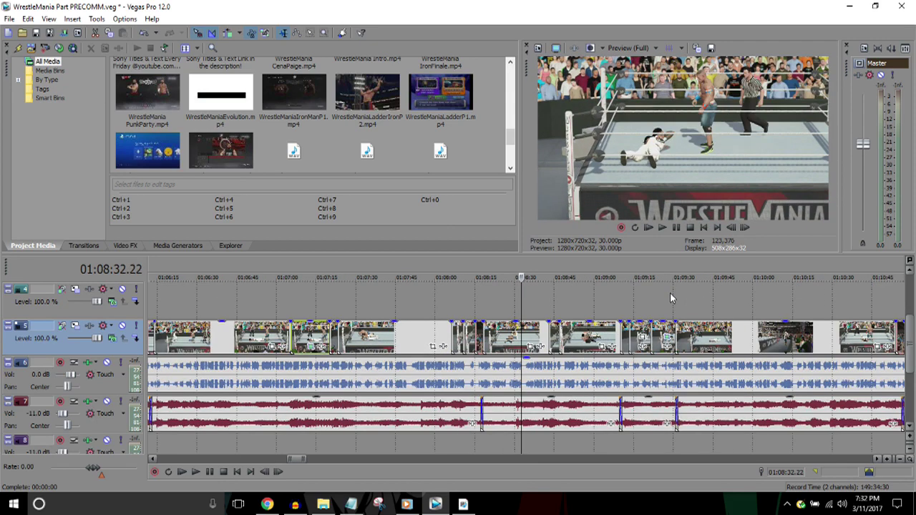
pyautogui.scroll(1, 670, 293)
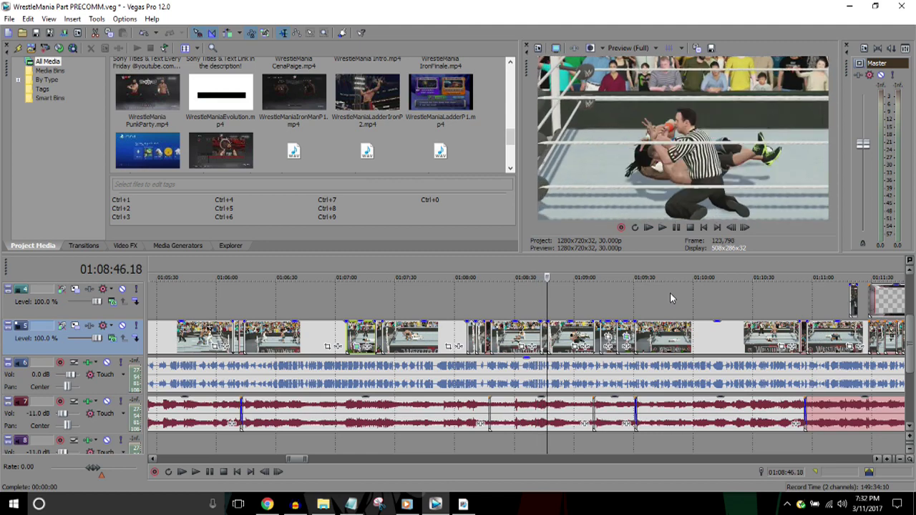
pyautogui.press('Return')
# Step: Look over the whole project timeline with all its match markers, then return to the Reigns vs Cena clips at 01:08:47
pyautogui.scroll(-10, 670, 293)
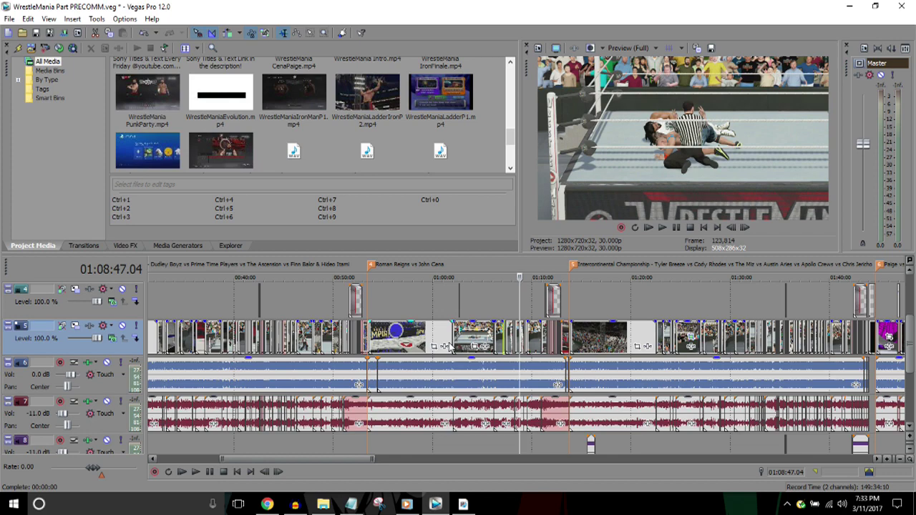
pyautogui.scroll(-5, 450, 346)
pyautogui.scroll(-2, 449, 347)
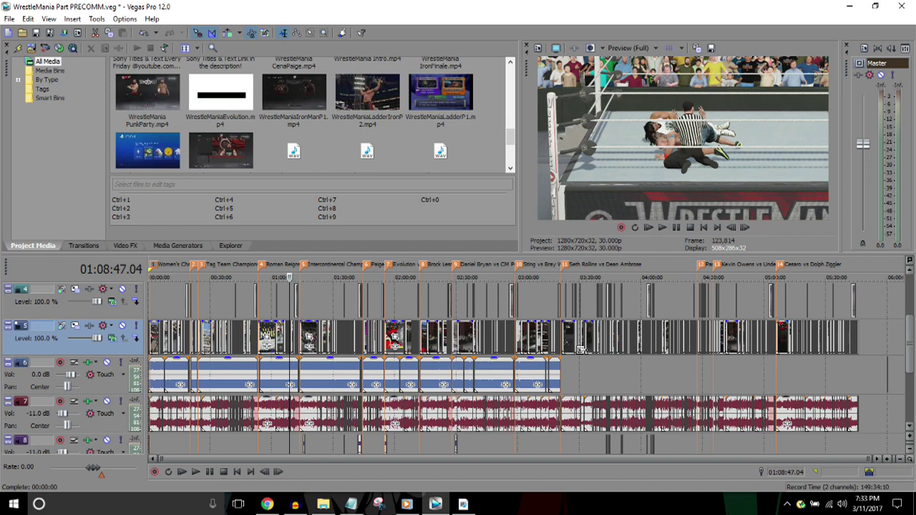
pyautogui.scroll(10, 581, 349)
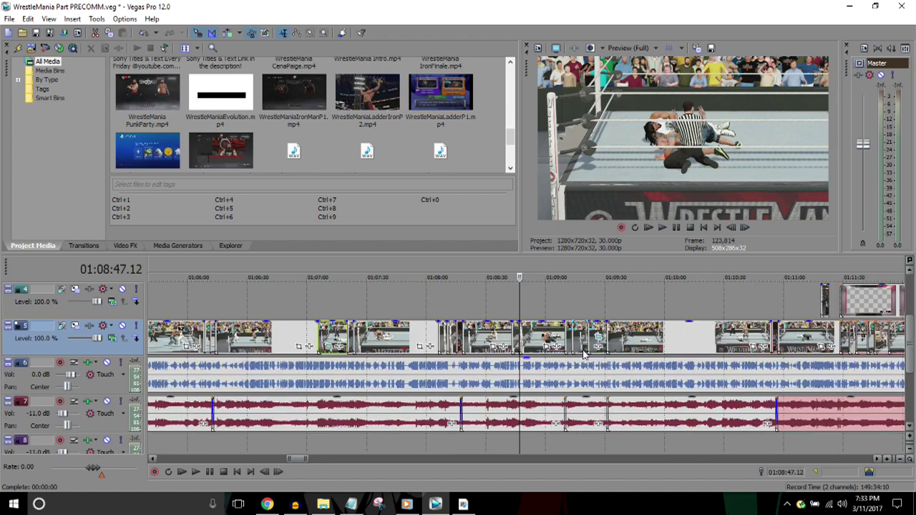
# Step: Play the match from 01:08:47.12 to 01:09:12.12 and replay the angle change from 01:09:11.21 to 01:09:12.27
pyautogui.scroll(-2, 583, 354)
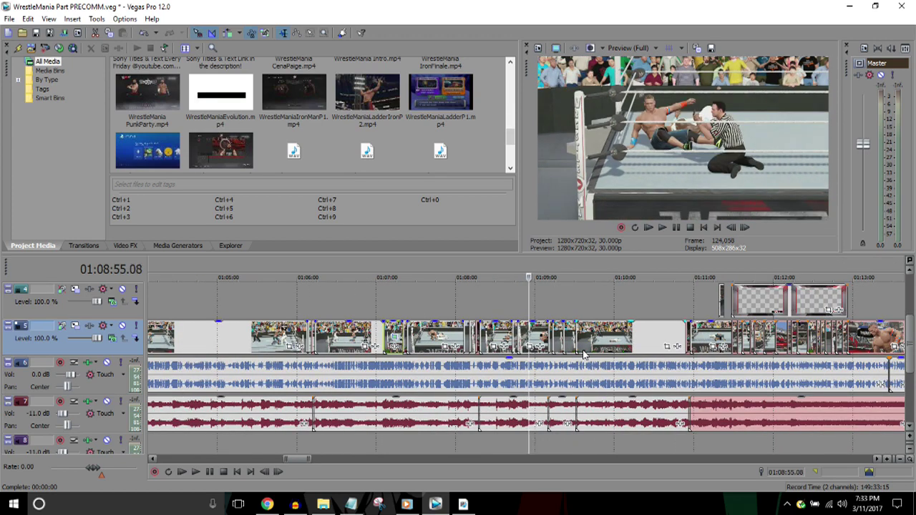
pyautogui.scroll(-1, 583, 354)
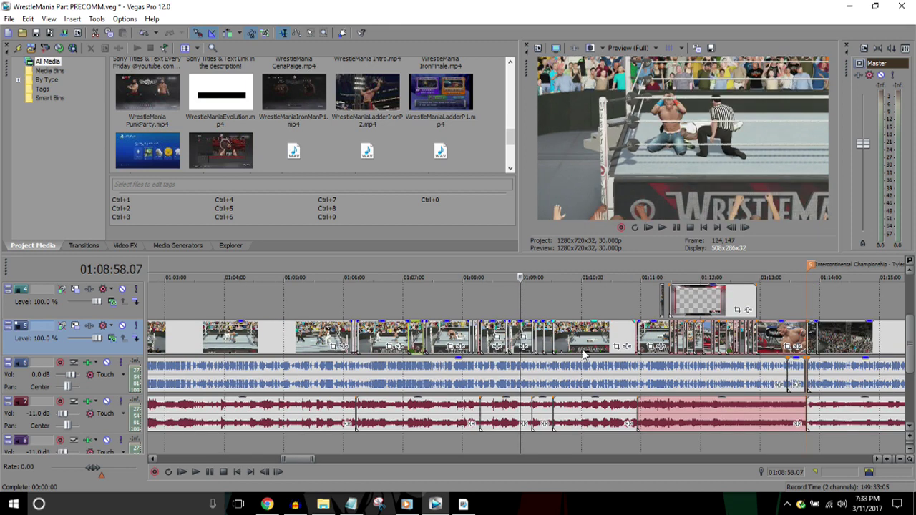
pyautogui.press('Return')
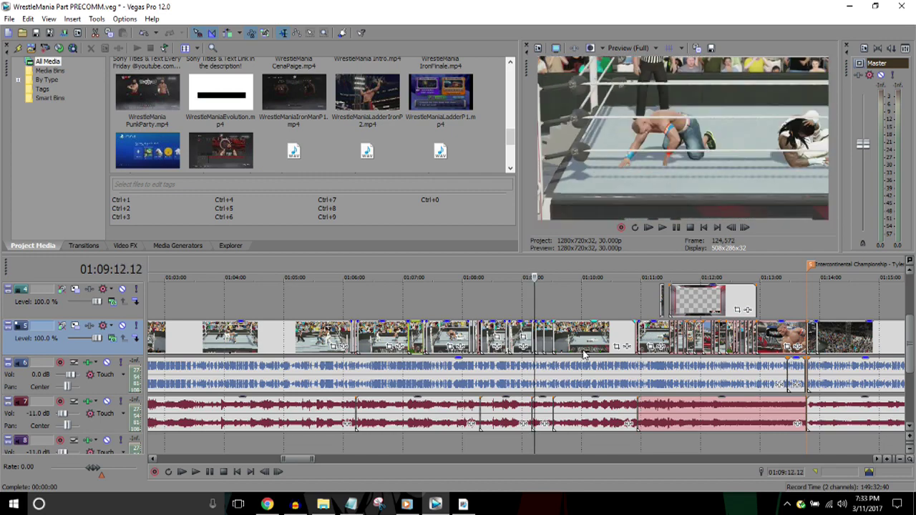
pyautogui.scroll(5, 583, 355)
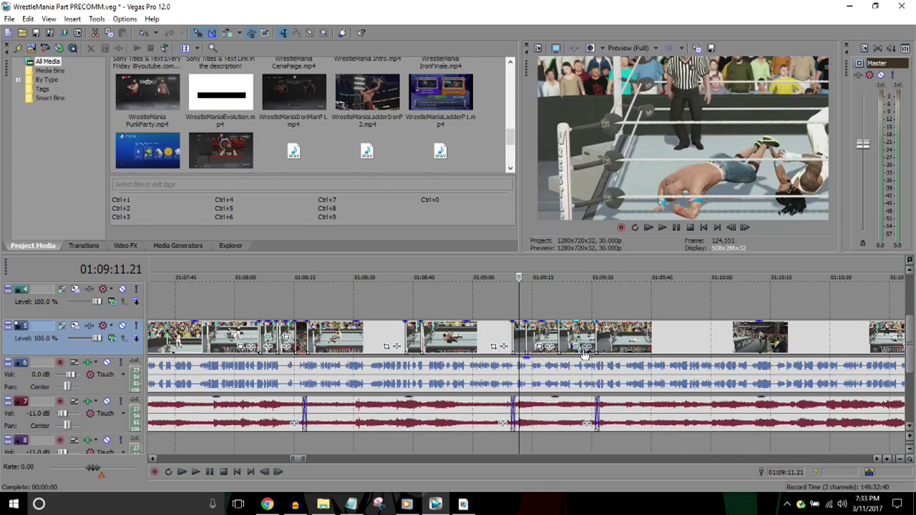
pyautogui.press('space')
pyautogui.press('space')
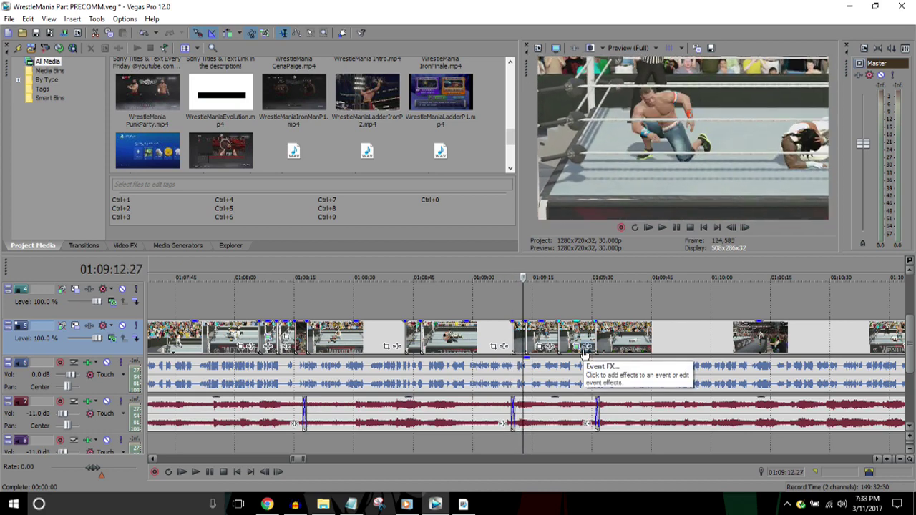
# Step: Review the top-rope sequence and its camera-angle cuts from 01:09:13.25 through 01:09:33.05
pyautogui.scroll(-2, 583, 354)
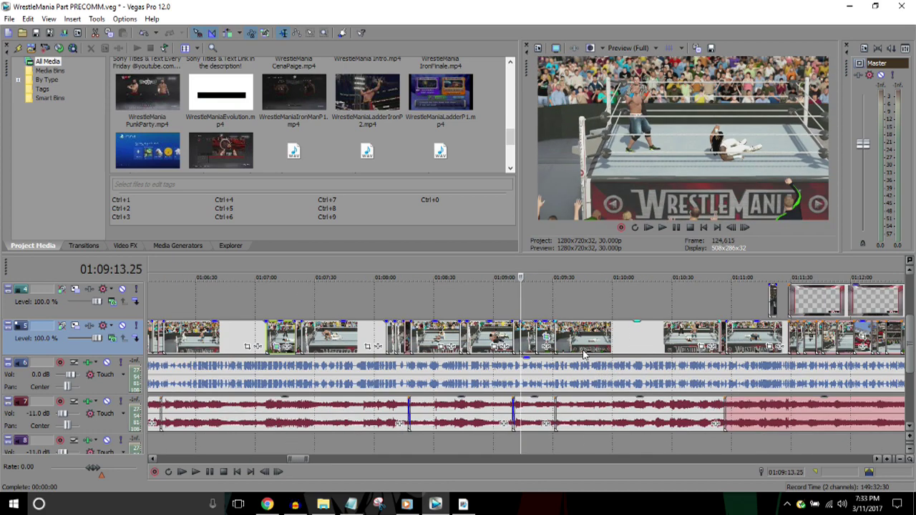
pyautogui.scroll(2, 583, 354)
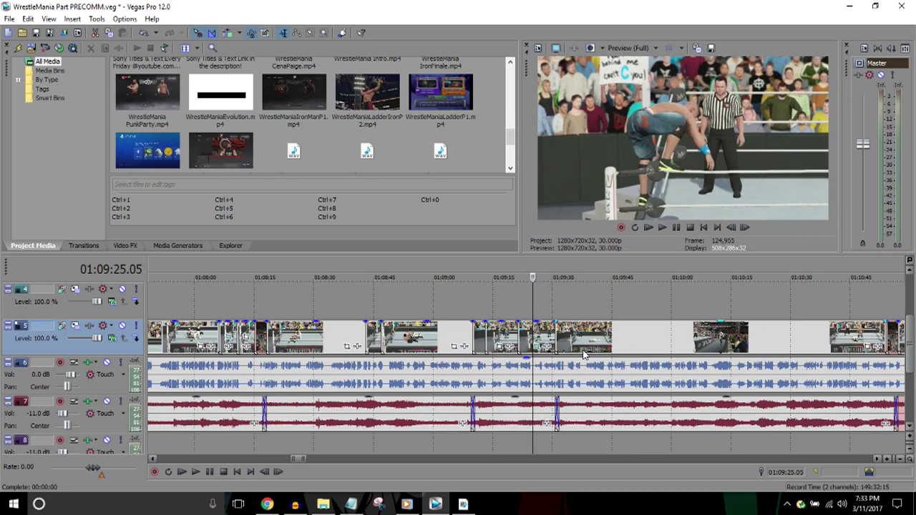
pyautogui.scroll(-2, 583, 355)
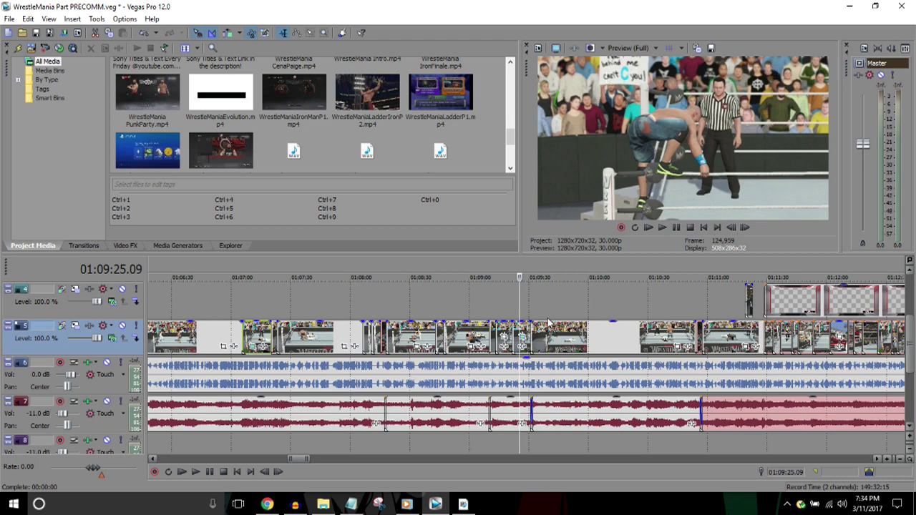
pyautogui.scroll(1, 533, 306)
pyautogui.press('space')
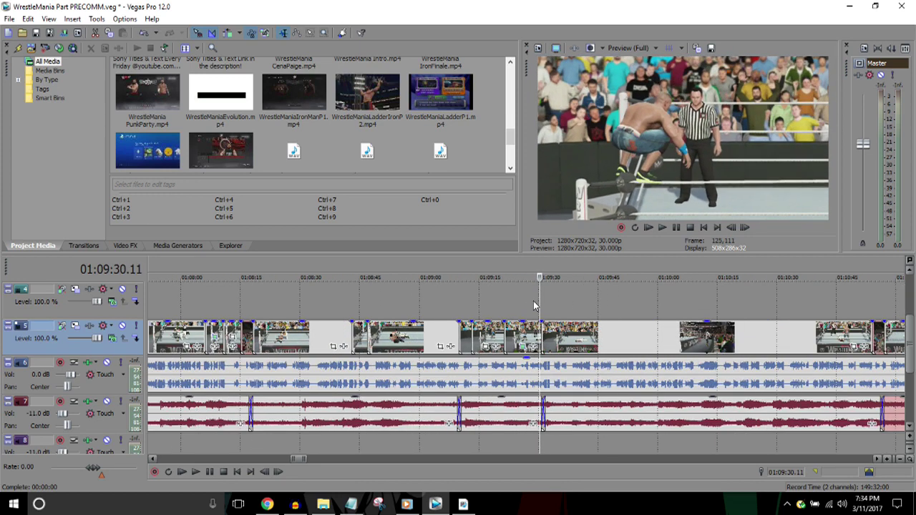
pyautogui.scroll(-1, 533, 306)
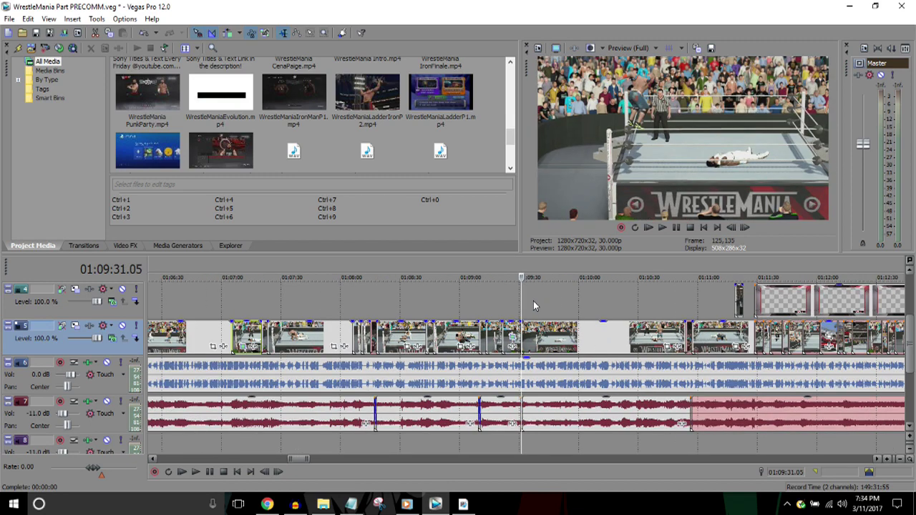
pyautogui.scroll(1, 533, 305)
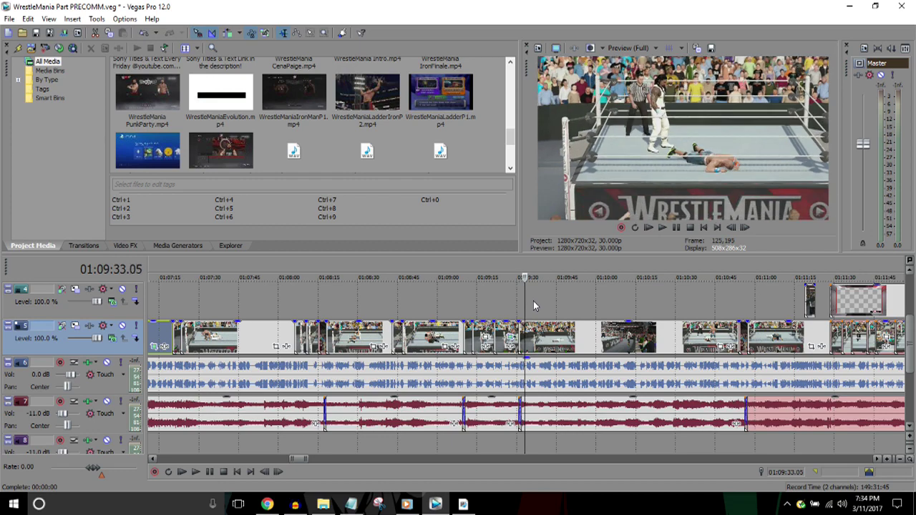
# Step: Review the match from the wide ring shot at 01:10:34.11, stepping on to 01:10:51.08
pyautogui.scroll(-4, 533, 305)
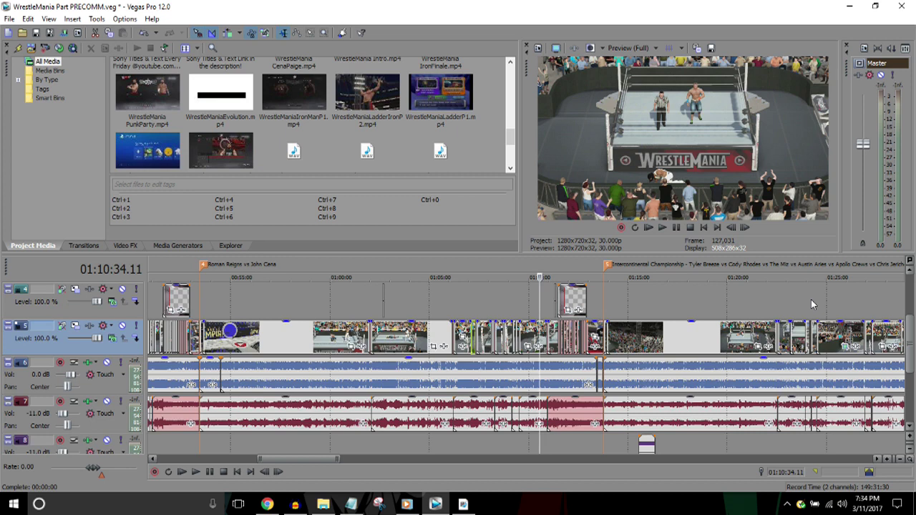
pyautogui.press('Right')
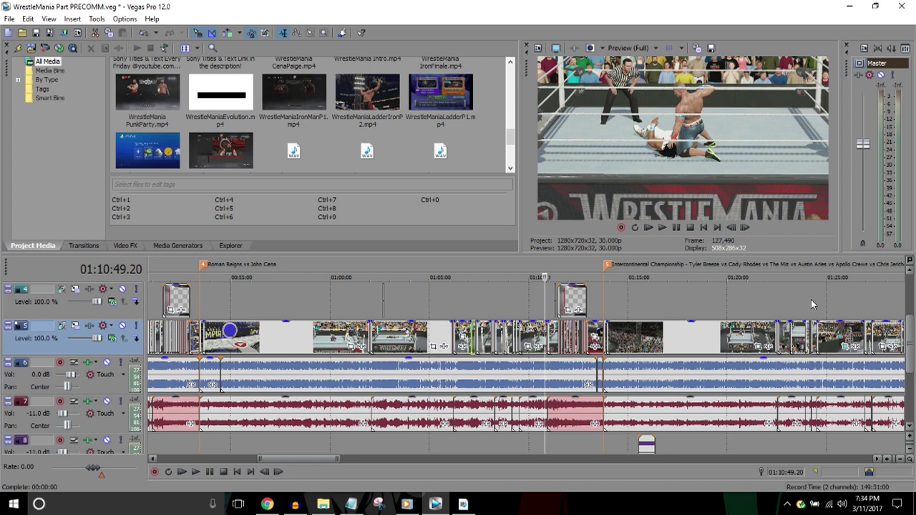
pyautogui.scroll(8, 811, 299)
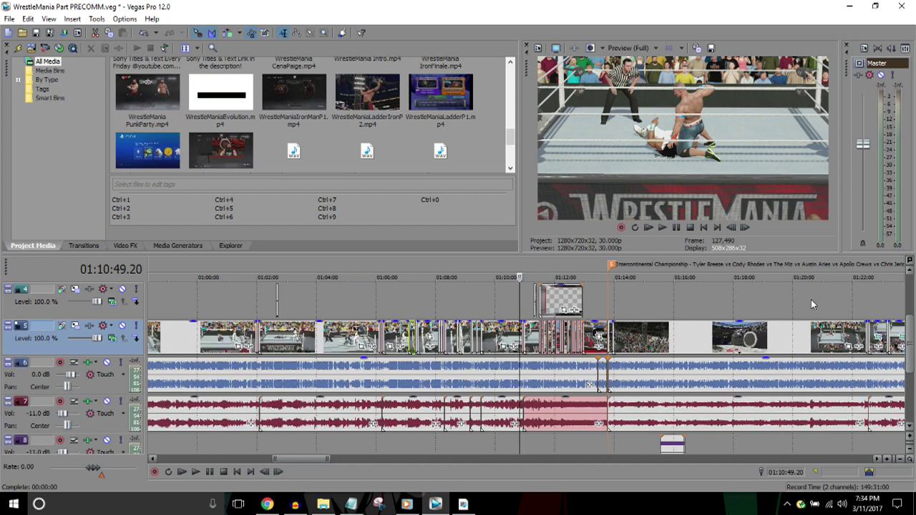
pyautogui.press('Right')
pyautogui.press('Right')
pyautogui.press('Right')
pyautogui.press('Right')
pyautogui.press('Right')
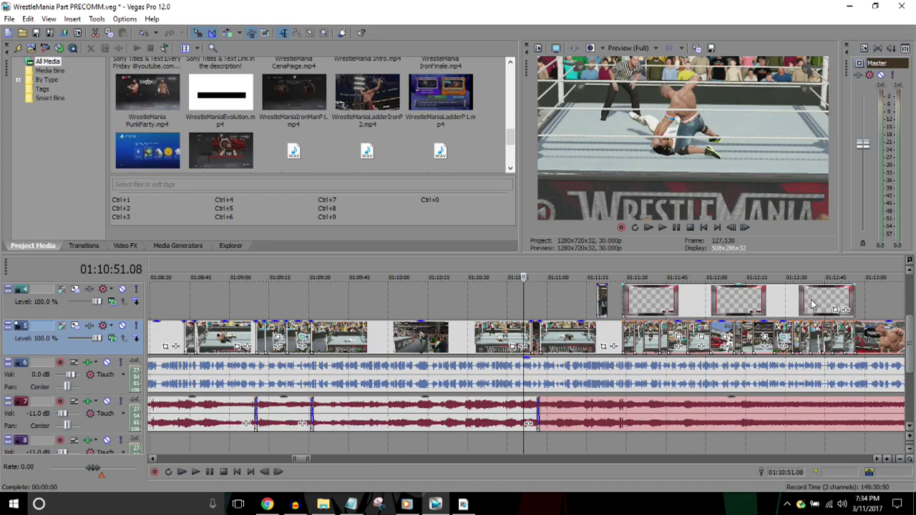
# Step: Review the finish of Reigns vs Cena from the pin at 01:11:19.17 through the replay at 01:11:30.15 to the salute at 01:13:45.24
pyautogui.click(597, 265)
pyautogui.scroll(2, 597, 266)
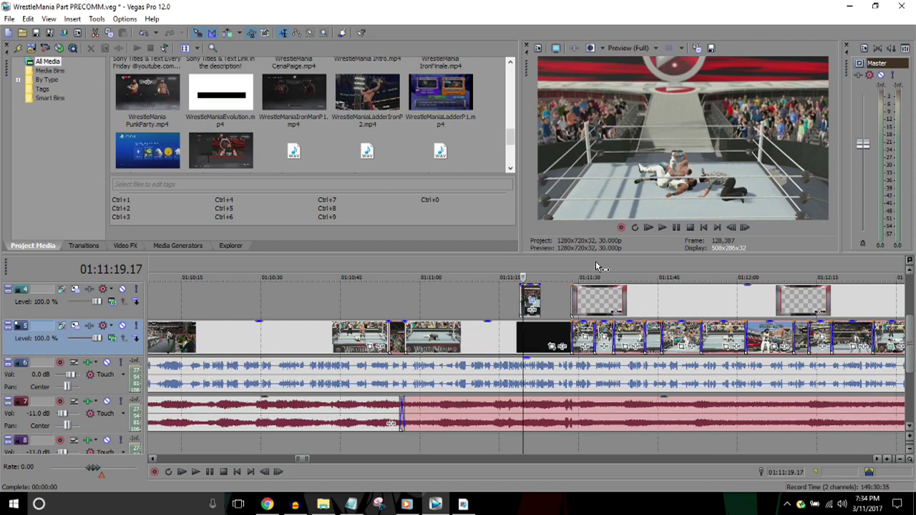
pyautogui.scroll(-4, 597, 266)
pyautogui.scroll(-3, 597, 266)
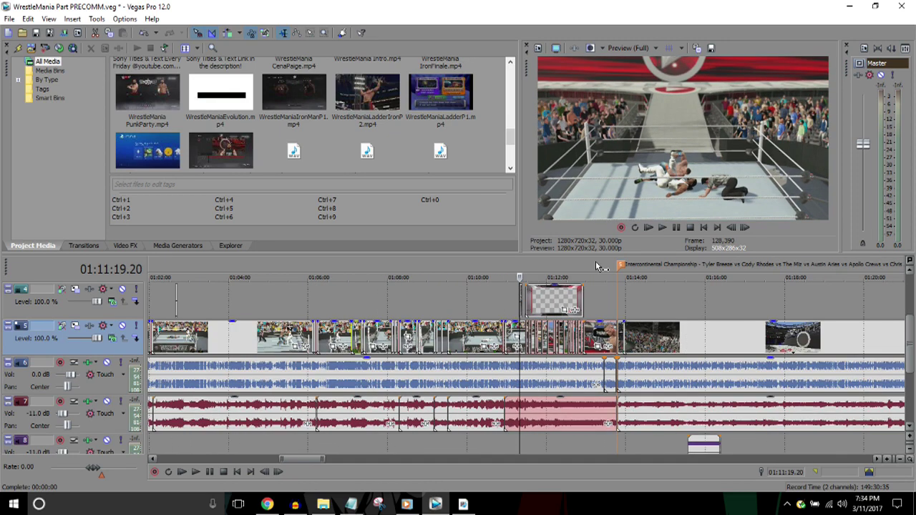
pyautogui.scroll(2, 597, 266)
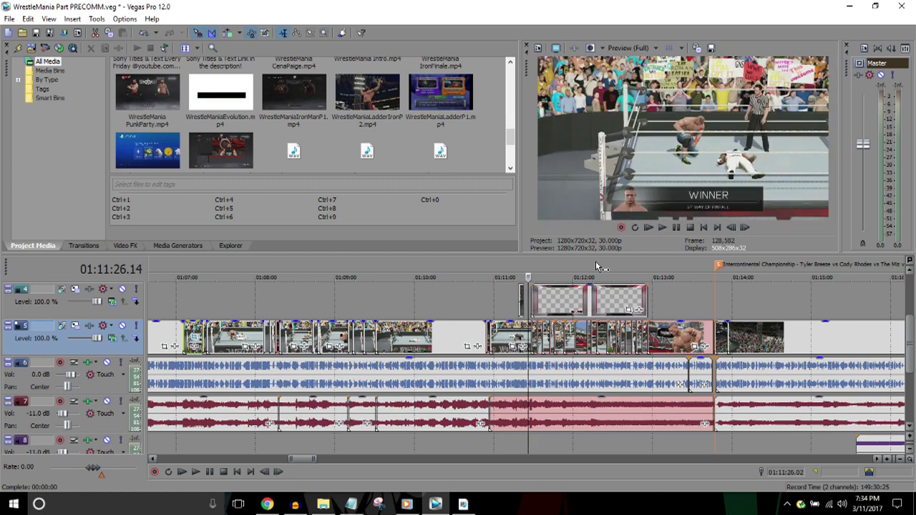
pyautogui.scroll(-1, 596, 266)
pyautogui.scroll(-1, 596, 267)
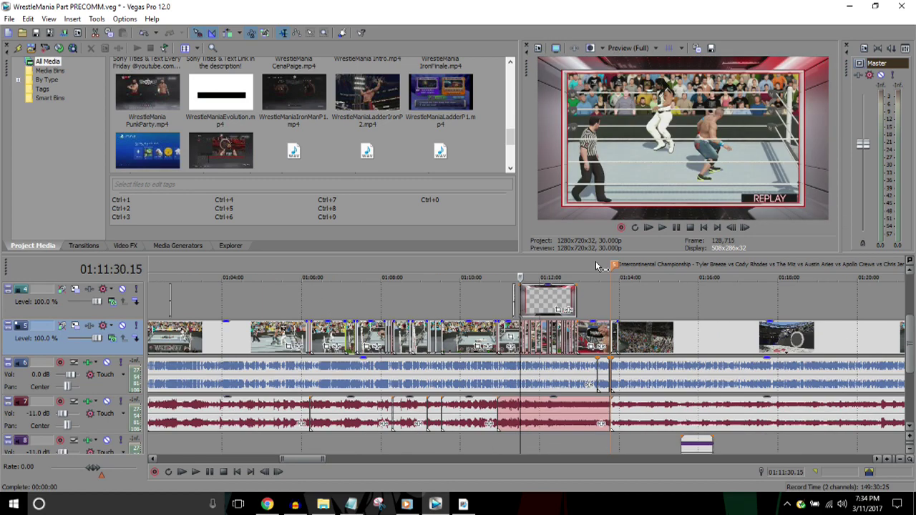
pyautogui.click(597, 272)
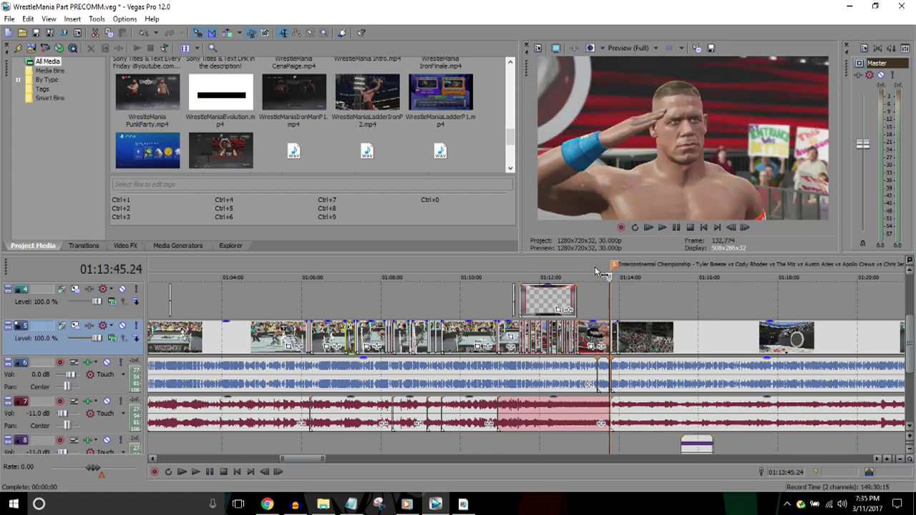
# Step: Look at the start of the Intercontinental Championship section at 01:14:19.23, then return to the Reigns vs Cena clips around 01:07:28.18
pyautogui.scroll(-1, 598, 272)
pyautogui.scroll(-1, 598, 272)
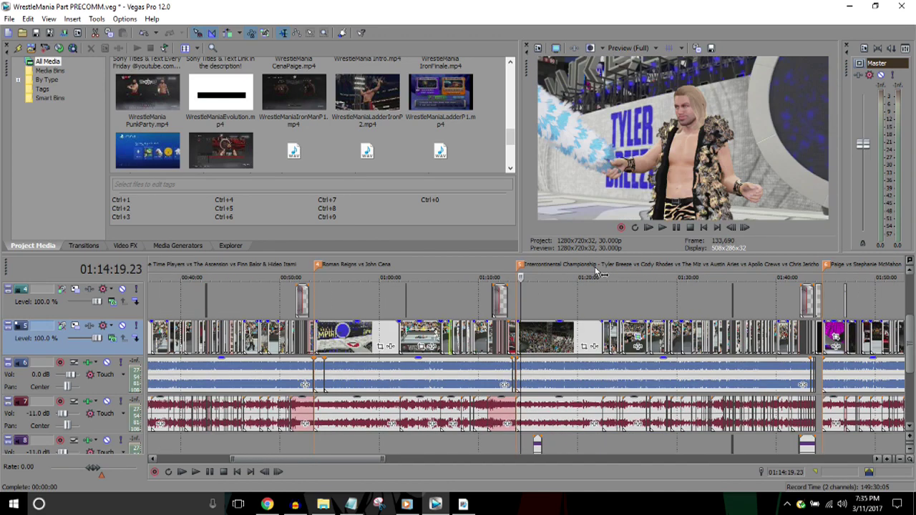
pyautogui.click(442, 272)
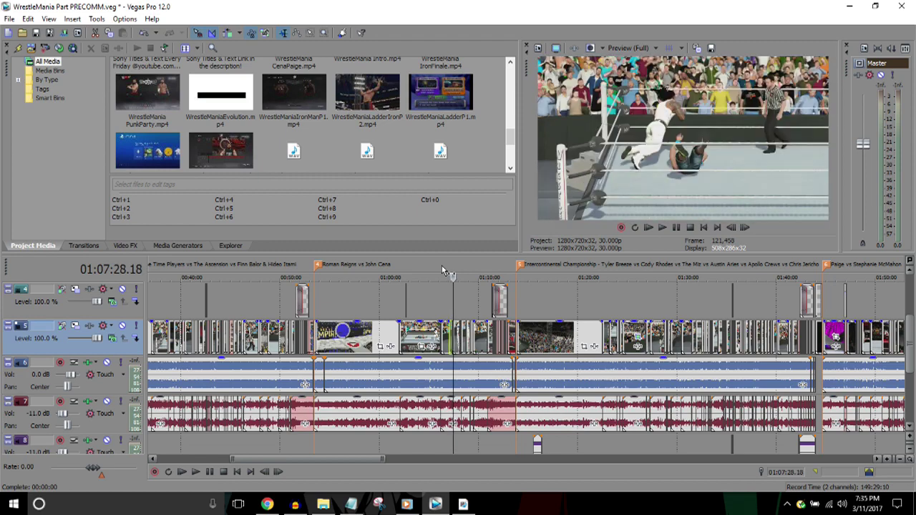
pyautogui.press('k')
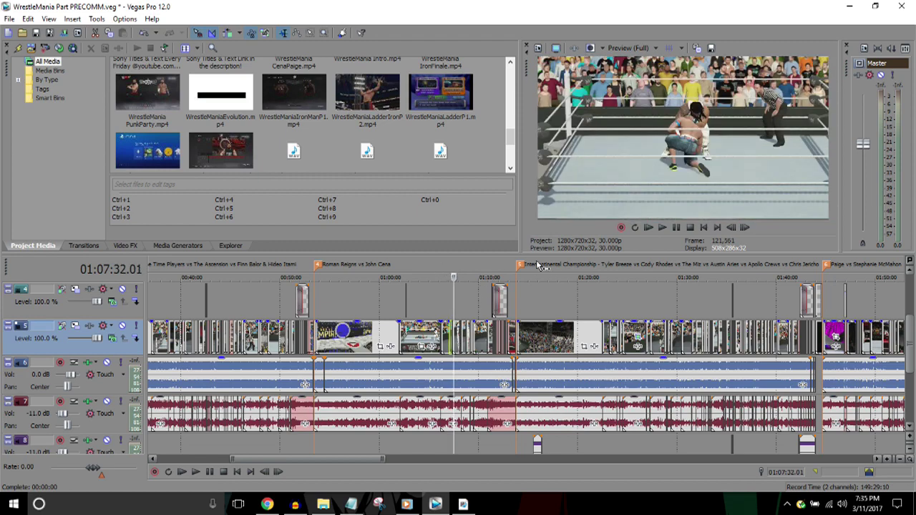
# Step: Go to the Intercontinental Championship section and step through Tyler Breeze's entrance to 01:15:02.27
pyautogui.click(517, 312)
pyautogui.scroll(-2, 593, 303)
pyautogui.press('Right')
pyautogui.press('Right')
pyautogui.press('Right')
pyautogui.press('Right')
pyautogui.press('Right')
pyautogui.press('Right')
pyautogui.press('Right')
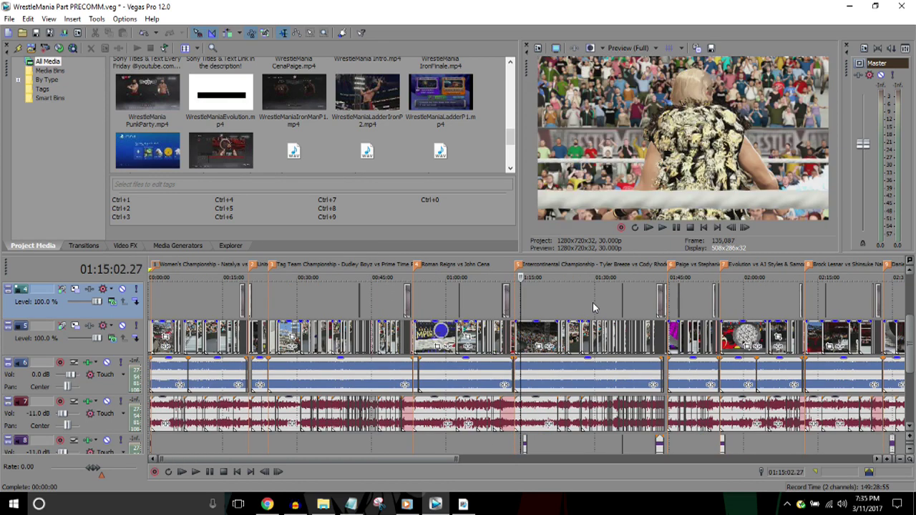
# Step: Briefly play Tyler Breeze's entrance from 01:15:15.21, then step back to the shot at 01:15:09.24
pyautogui.press('Return')
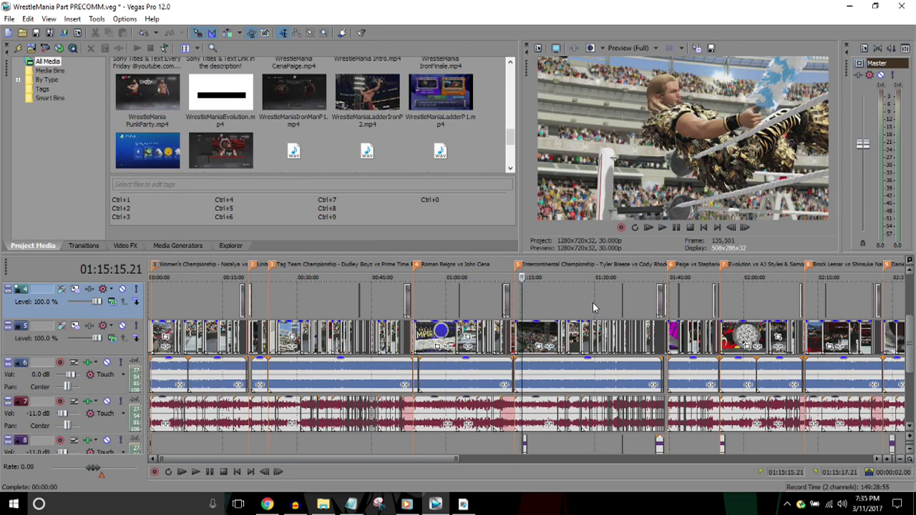
pyautogui.press('space')
pyautogui.press('space')
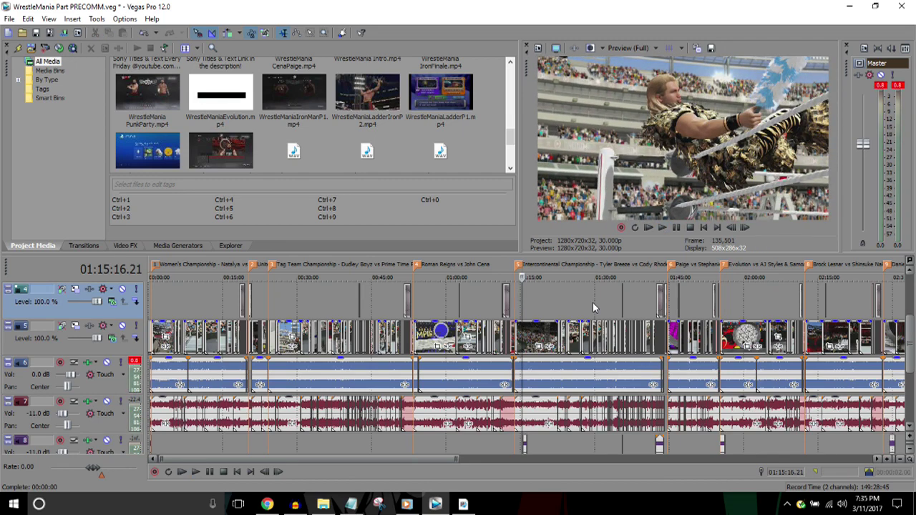
pyautogui.press('Right')
pyautogui.press('Left')
pyautogui.press('Left')
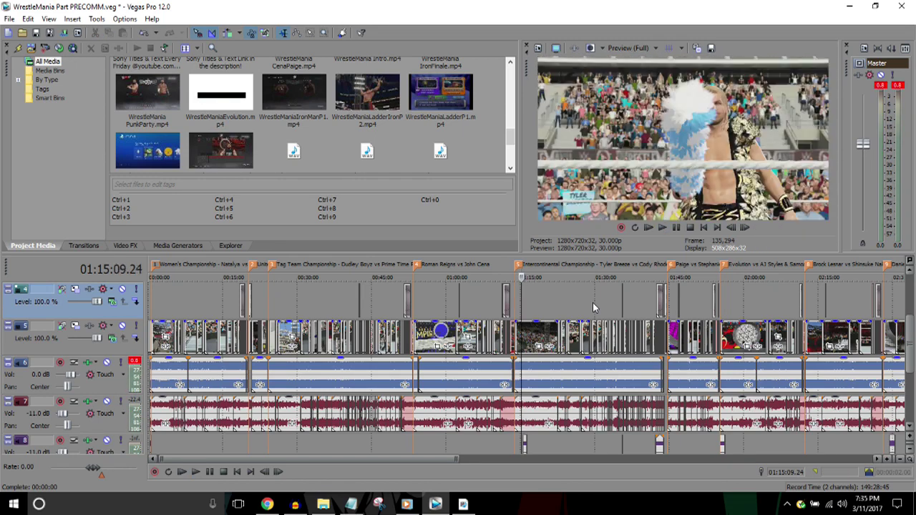
# Step: Step forward through the Intercontinental Championship entrances to the crowd shot at 01:15:44.09
pyautogui.press('Right')
pyautogui.press('Right')
pyautogui.press('Right')
pyautogui.press('Right')
pyautogui.press('Right')
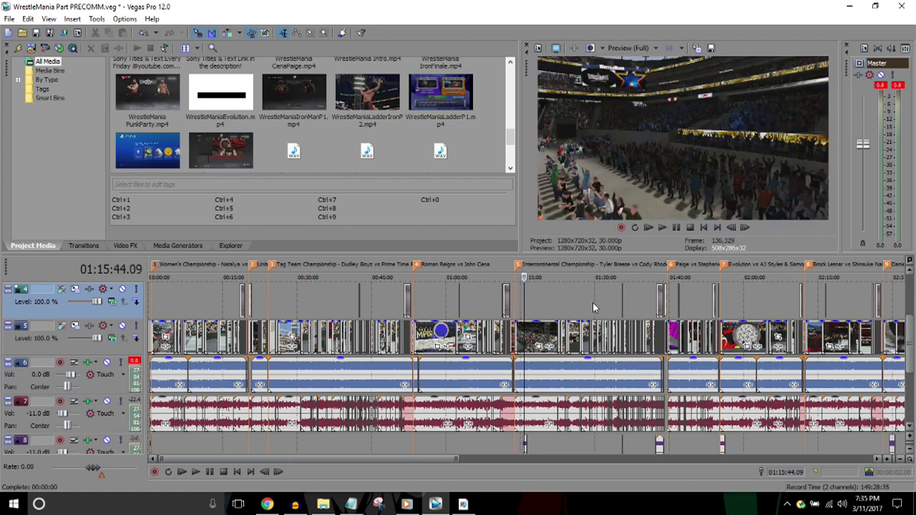
# Step: Examine the Cody Rhodes entrance around 01:15:44 and its place in the Intercontinental Championship section of the timeline
pyautogui.press('Right')
pyautogui.press('Left')
pyautogui.press('Left')
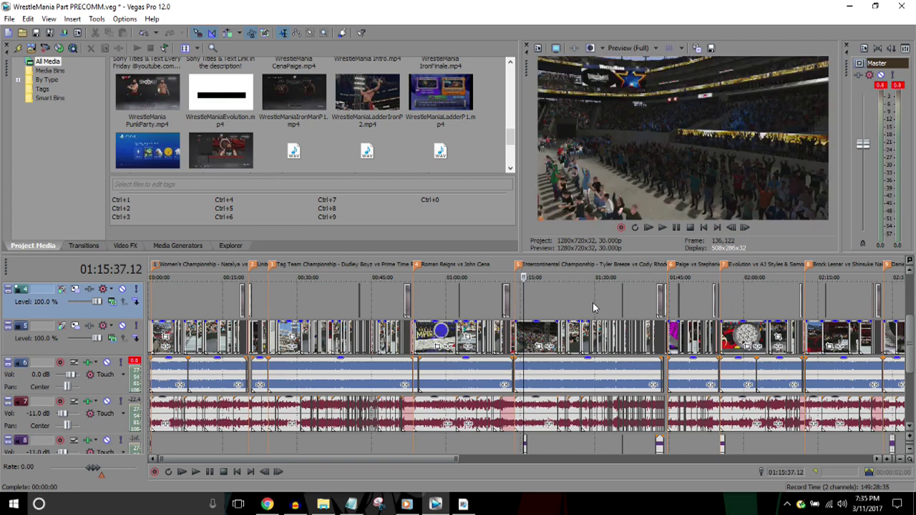
pyautogui.press('Up')
pyautogui.press('Right')
pyautogui.press('Right')
pyautogui.press('Up')
pyautogui.press('Up')
pyautogui.press('Up')
pyautogui.press('Up')
pyautogui.press('Up')
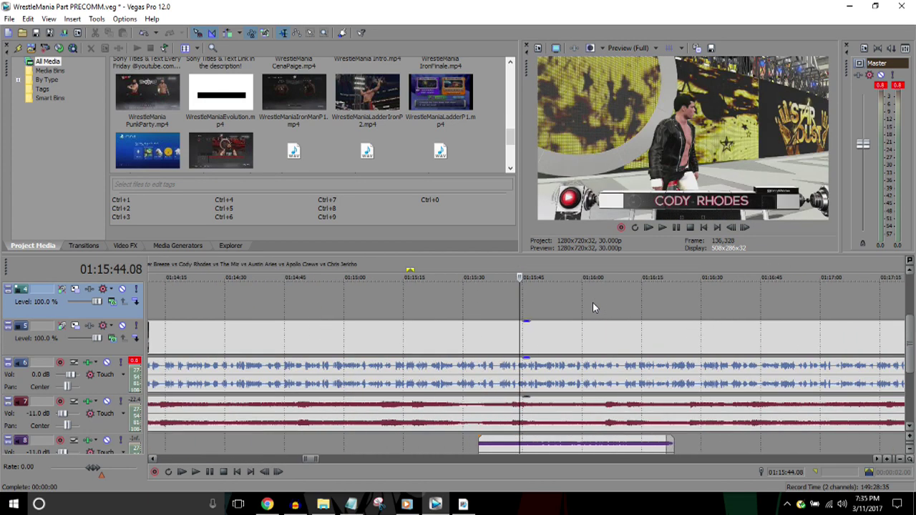
pyautogui.scroll(2, 593, 308)
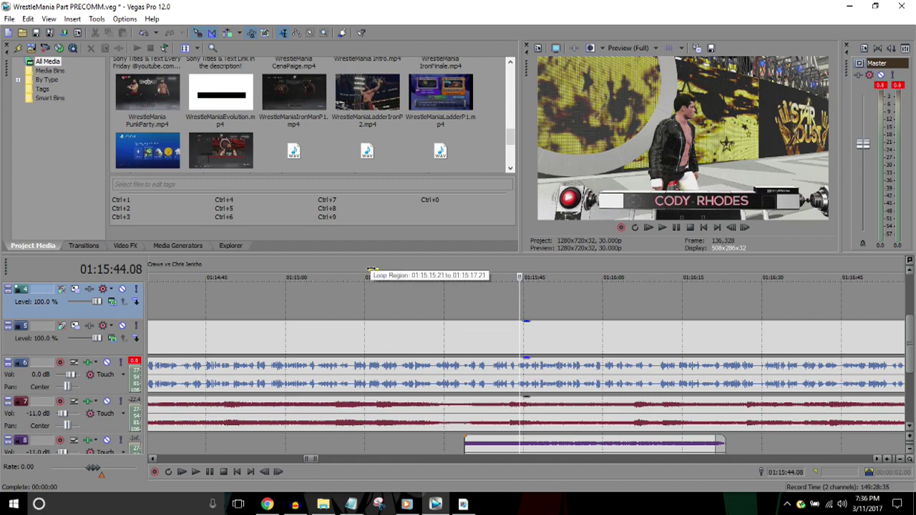
pyautogui.scroll(-8, 487, 327)
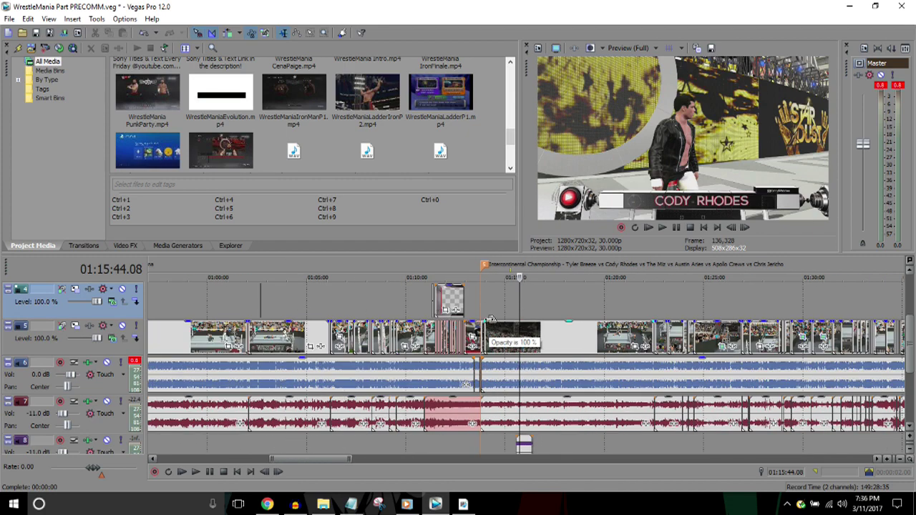
pyautogui.scroll(-4, 487, 327)
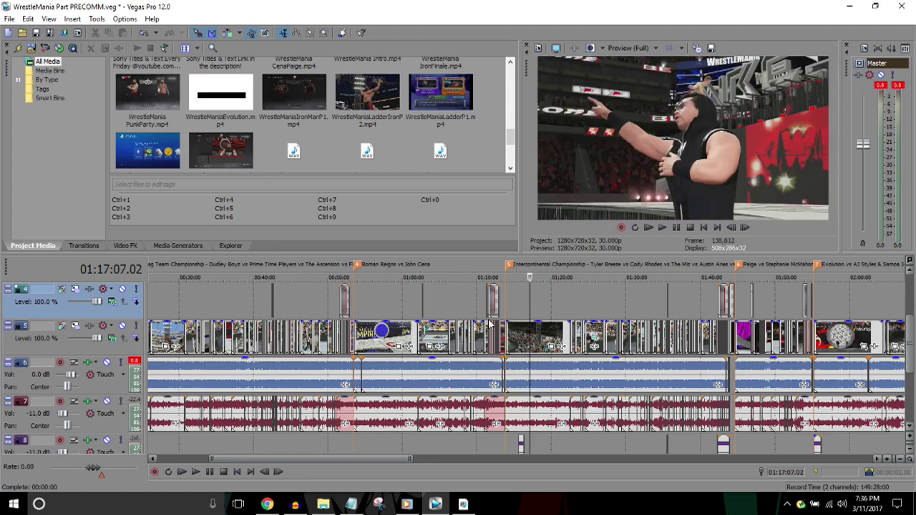
pyautogui.scroll(-2, 488, 323)
pyautogui.scroll(-2, 485, 320)
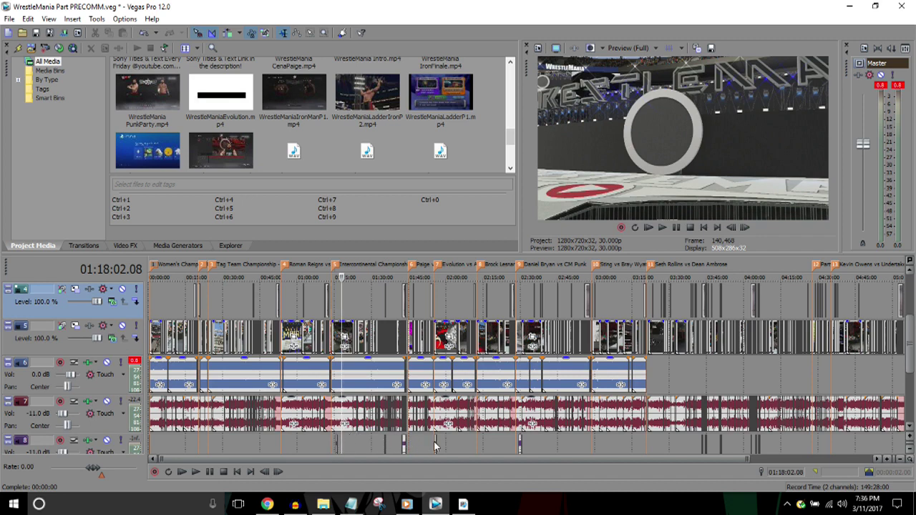
# Step: Select the short audio clip near the start of the Intercontinental Championship section on track 8 and review the entrances from there
pyautogui.click(338, 448)
pyautogui.scroll(5, 338, 448)
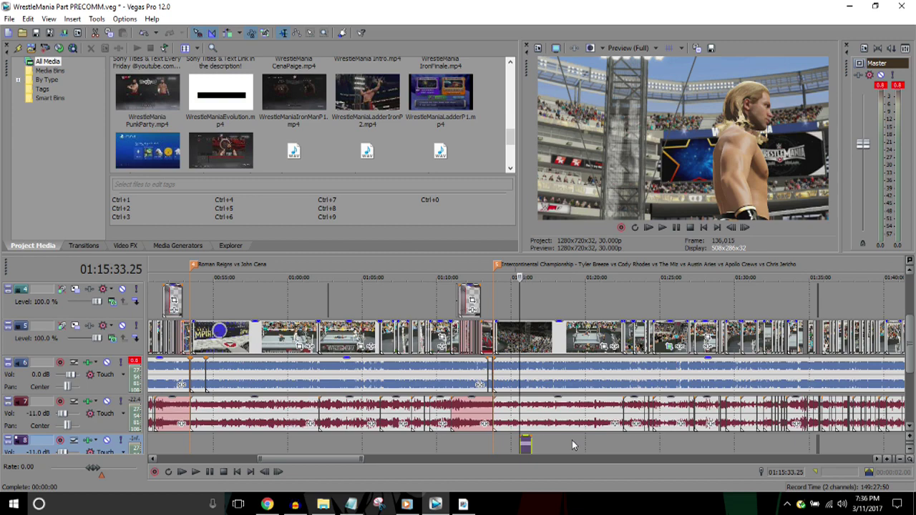
pyautogui.scroll(-3, 571, 445)
pyautogui.press('Right')
pyautogui.press('Right')
pyautogui.press('Right')
pyautogui.press('Right')
pyautogui.press('Right')
pyautogui.press('Right')
pyautogui.press('Right')
pyautogui.press('Right')
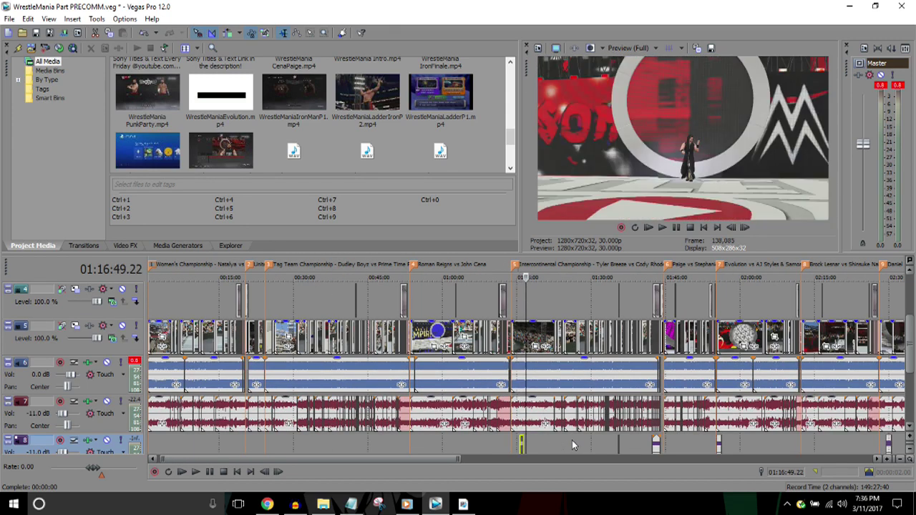
# Step: Review the remaining entrances and the match opening around 01:22:22, and survey the markers and cuts across the whole timeline
pyautogui.scroll(-1, 572, 445)
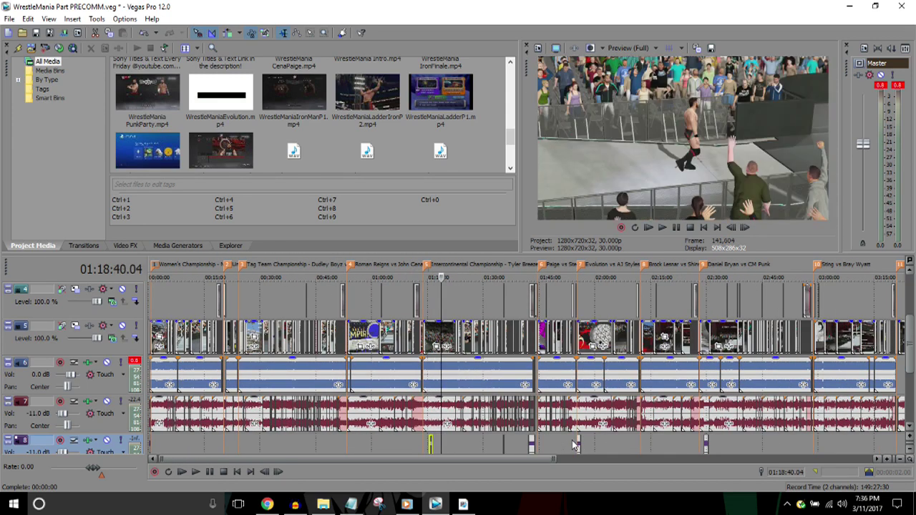
pyautogui.scroll(-1, 572, 445)
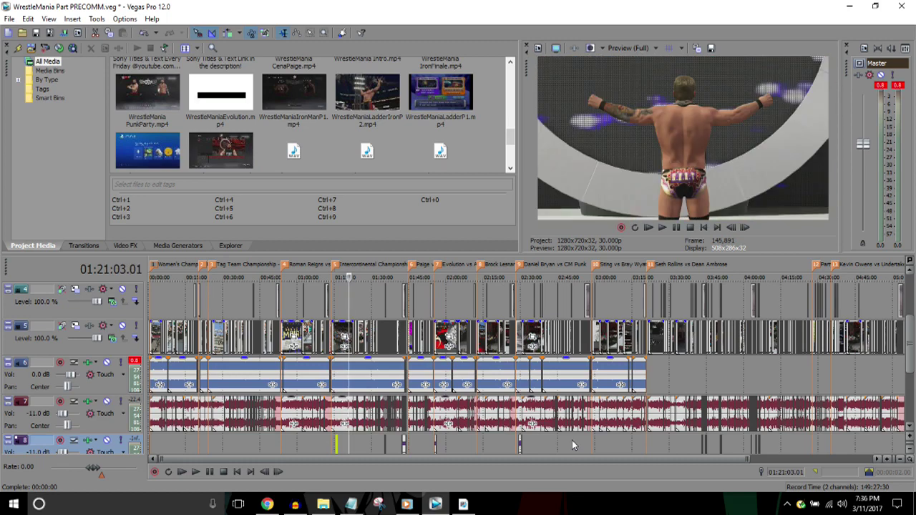
pyautogui.scroll(1, 572, 443)
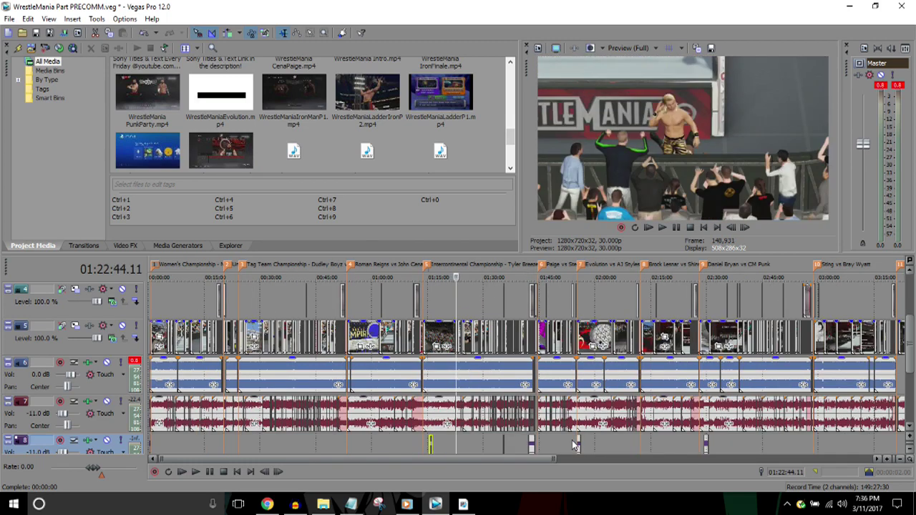
pyautogui.scroll(1, 572, 445)
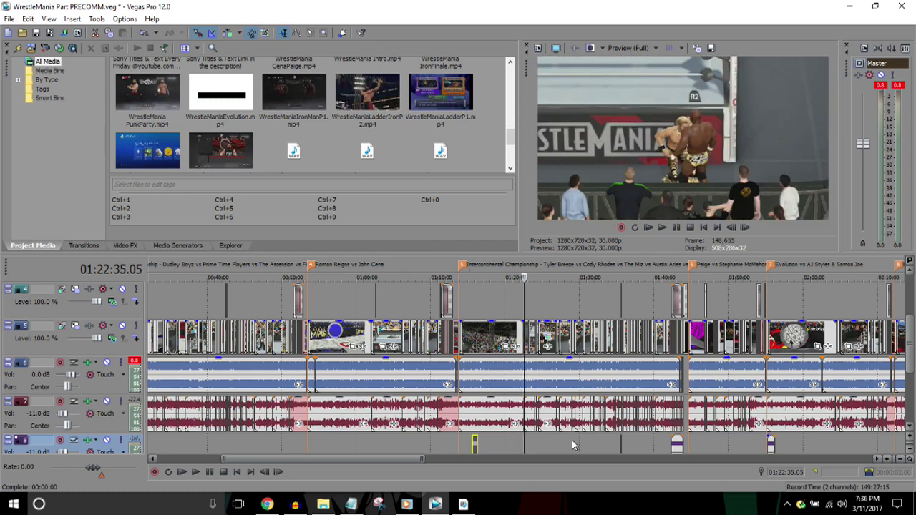
pyautogui.scroll(2, 572, 445)
pyautogui.scroll(2, 571, 444)
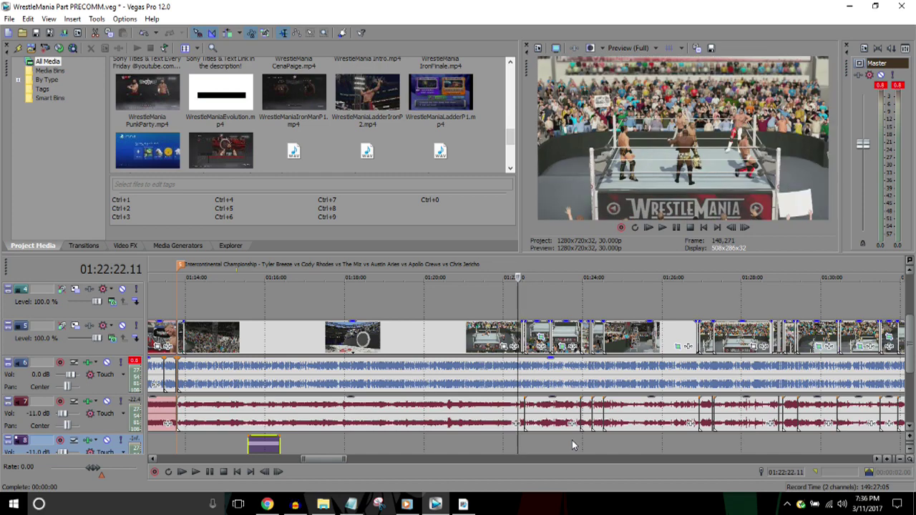
pyautogui.scroll(-3, 571, 445)
pyautogui.scroll(-5, 572, 445)
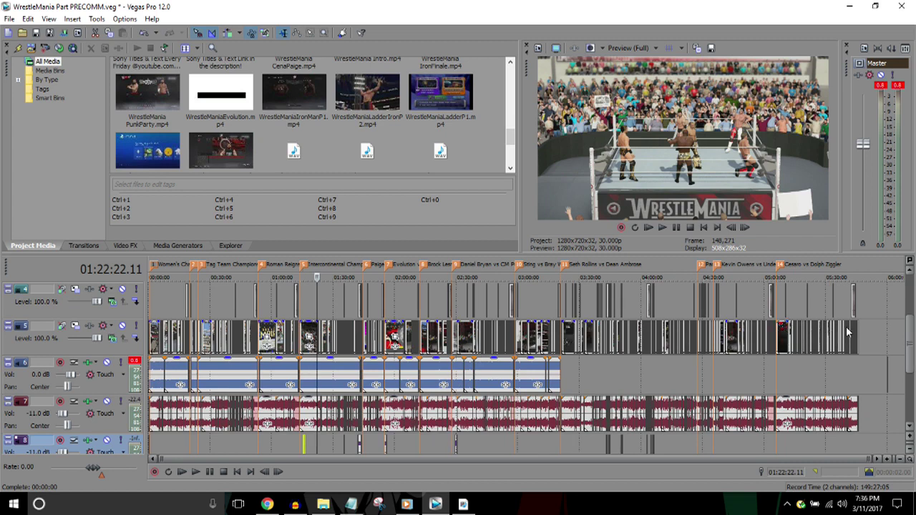
# Step: Switch to File Explorer, inspect the WrestleMania recordings in the Videos folder, including WrestleManiaMainEvent, and return to Vegas Pro
pyautogui.click(323, 504)
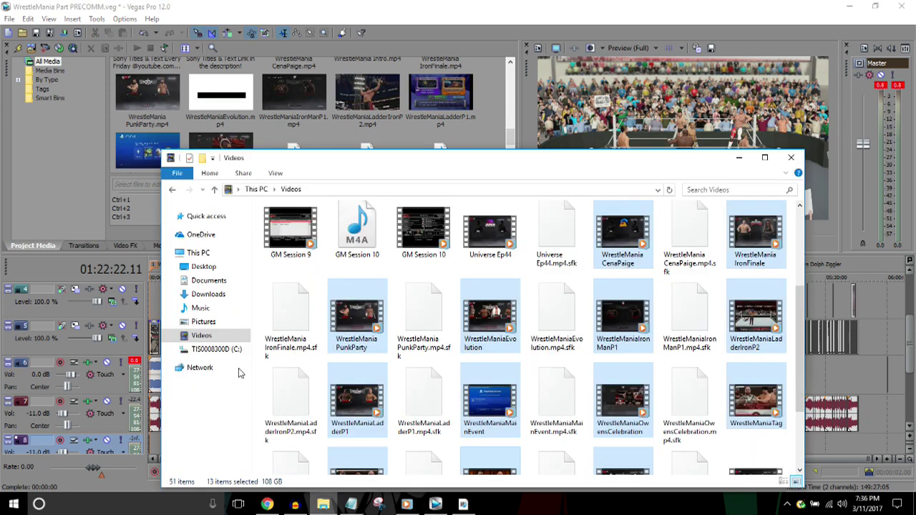
pyautogui.click(489, 409)
pyautogui.scroll(-2, 489, 409)
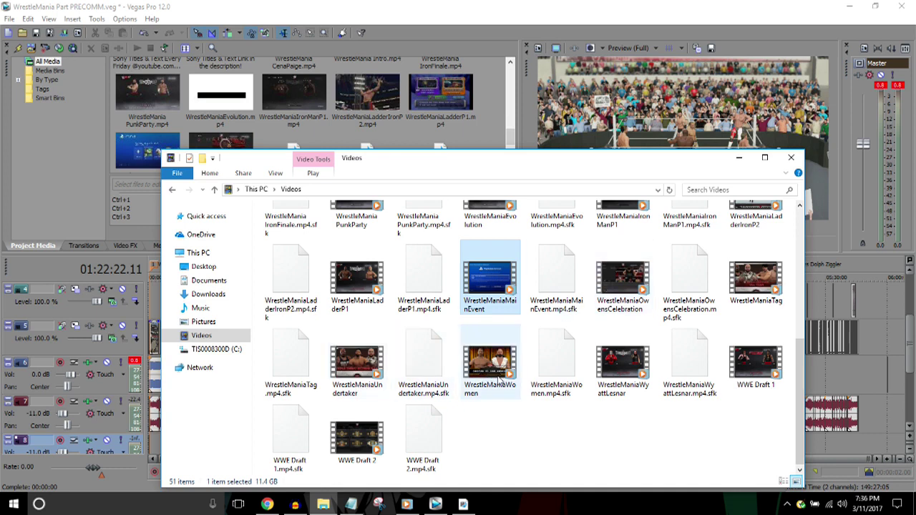
pyautogui.click(364, 290)
pyautogui.press('Up')
pyautogui.press('Up')
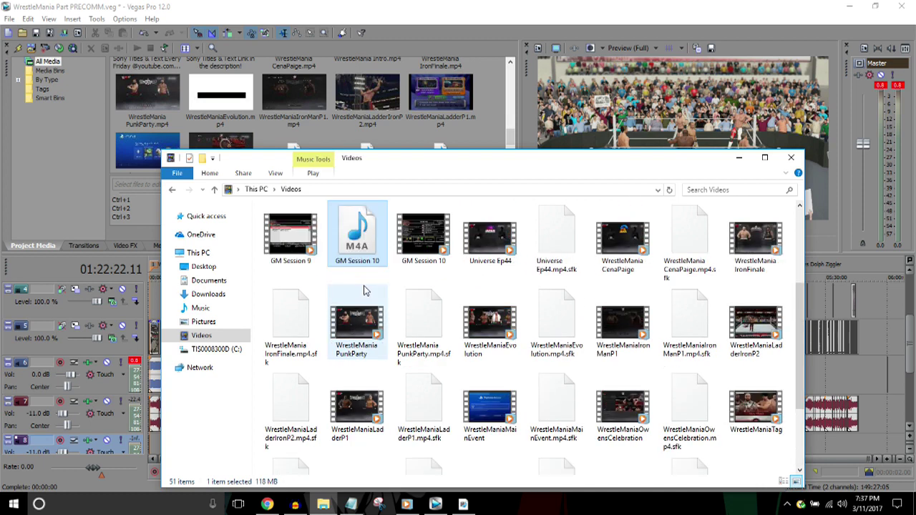
pyautogui.press('Down')
pyautogui.press('Down')
pyautogui.press('Down')
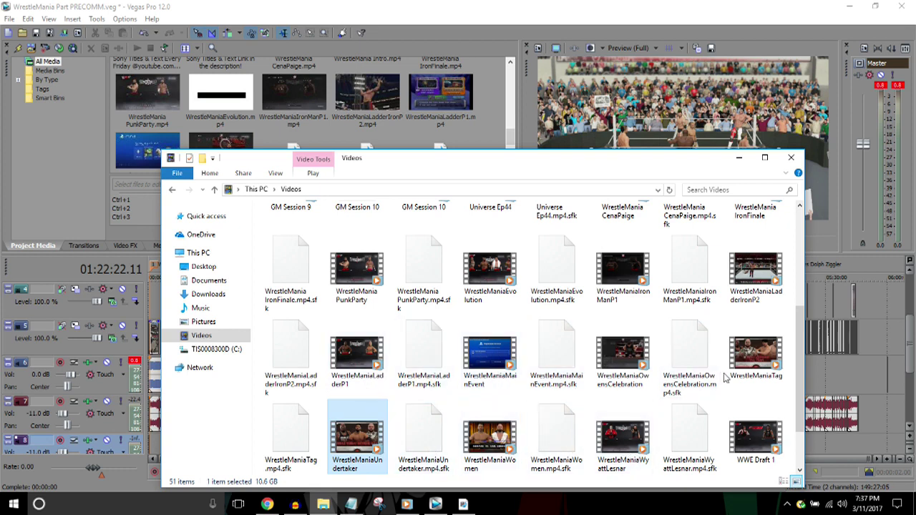
pyautogui.click(485, 385)
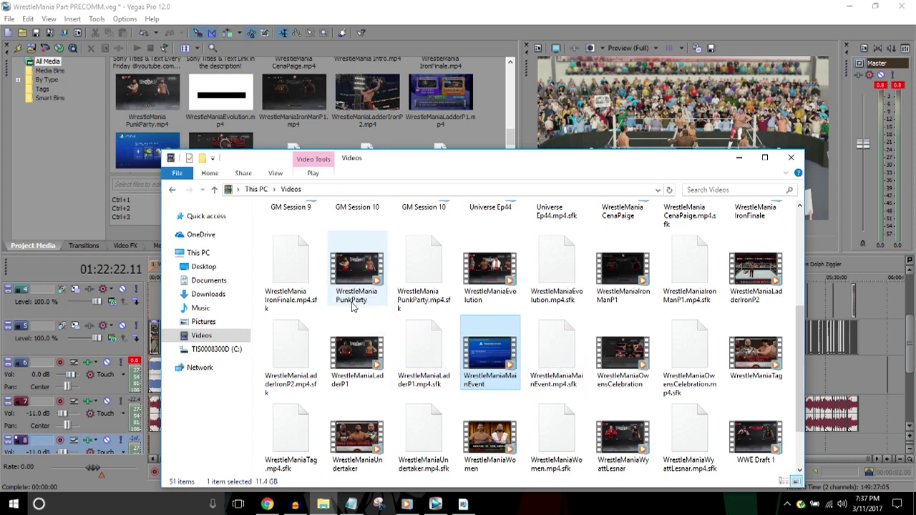
pyautogui.click(625, 3)
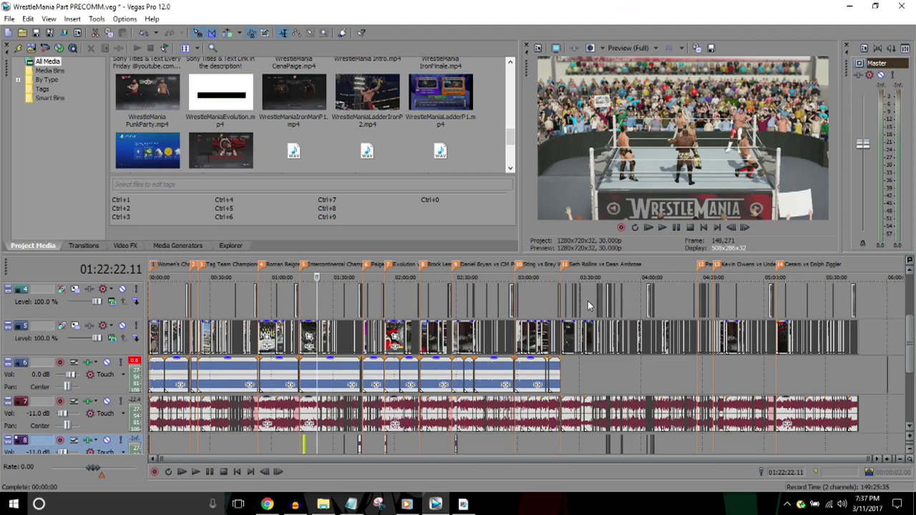
# Step: Play the ladder match opening from 01:22:22 and examine the first cuts up to about 01:22:29
pyautogui.scroll(10, 588, 307)
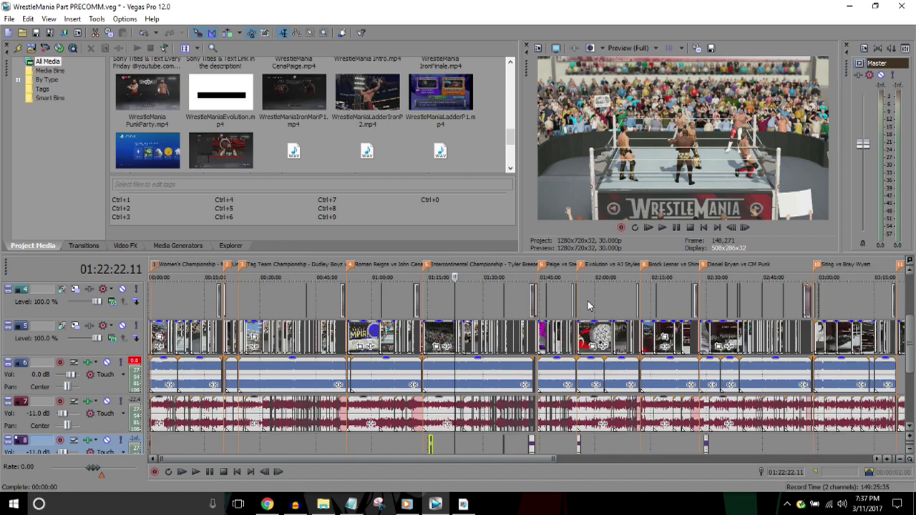
pyautogui.press('space')
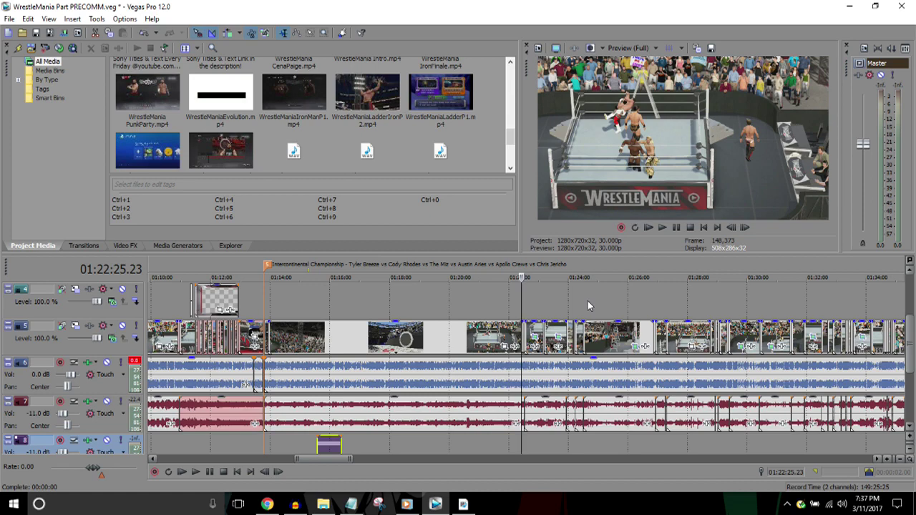
pyautogui.scroll(3, 588, 306)
pyautogui.press('Right')
pyautogui.press('Left')
pyautogui.press('Left')
pyautogui.press('Left')
pyautogui.press('Left')
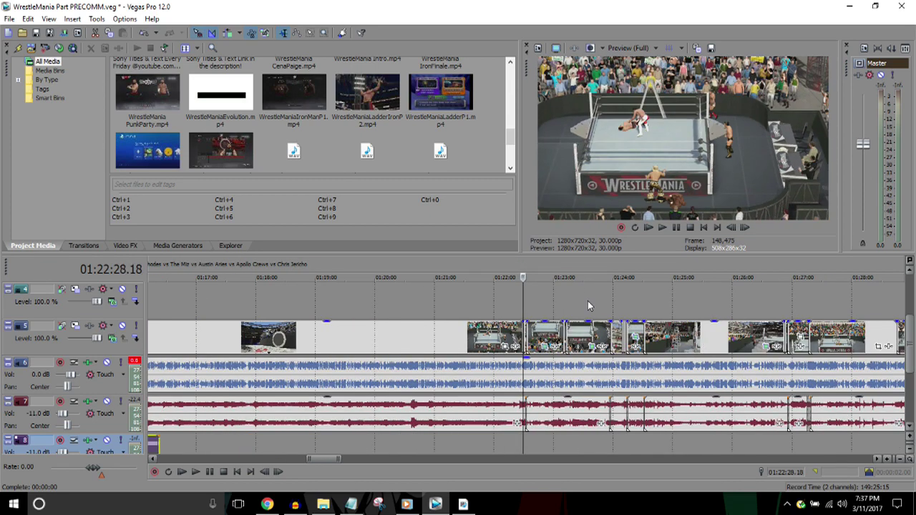
pyautogui.press('Right')
pyautogui.press('Right')
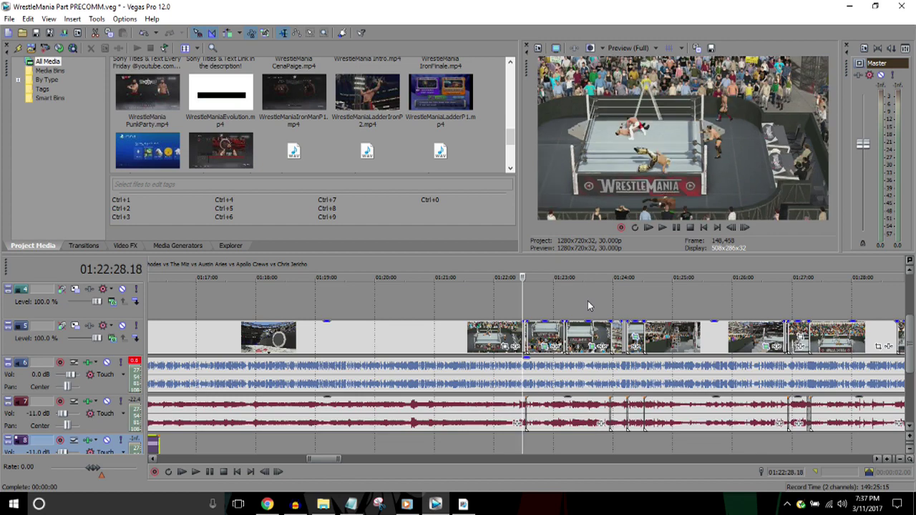
pyautogui.scroll(-2, 588, 306)
pyautogui.press('Down')
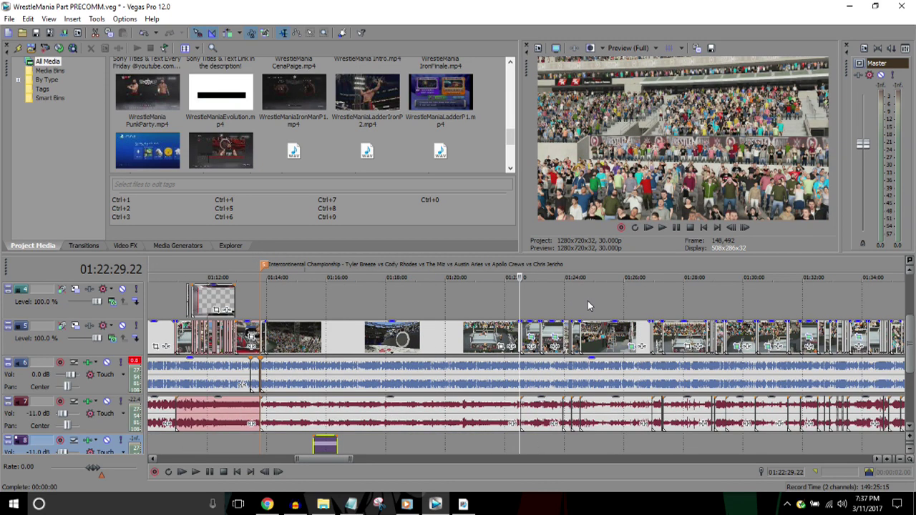
# Step: Go back to about 01:22:27 and examine the first cuts on the video and game audio tracks closely
pyautogui.press('Left')
pyautogui.press('Left')
pyautogui.press('Left')
pyautogui.press('Left')
pyautogui.press('Up')
pyautogui.scroll(3, 587, 306)
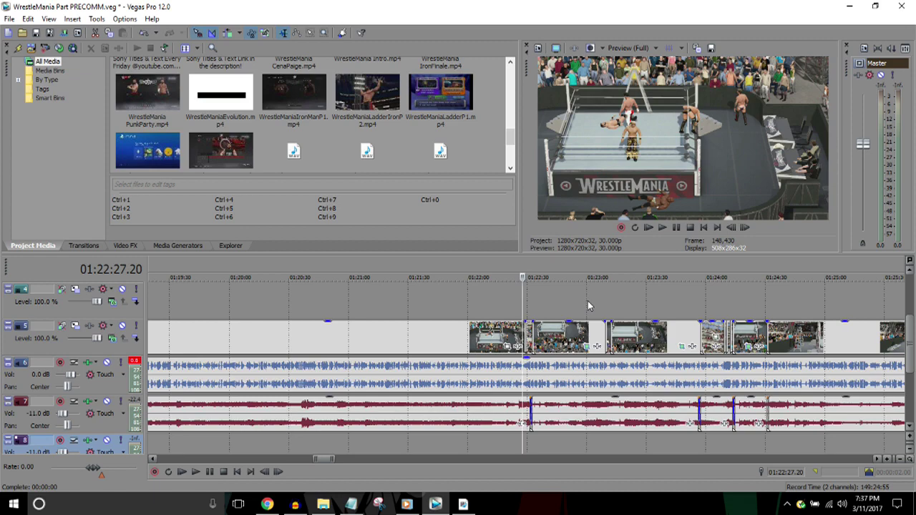
# Step: Review the zoomed-in ringside fight footage from about 01:22:39 to 01:23:19
pyautogui.scroll(-5, 587, 301)
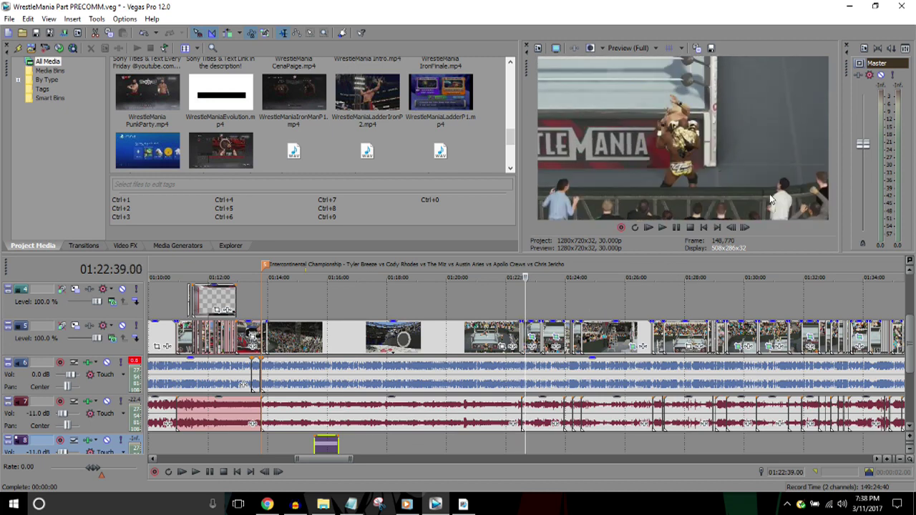
pyautogui.press('Down')
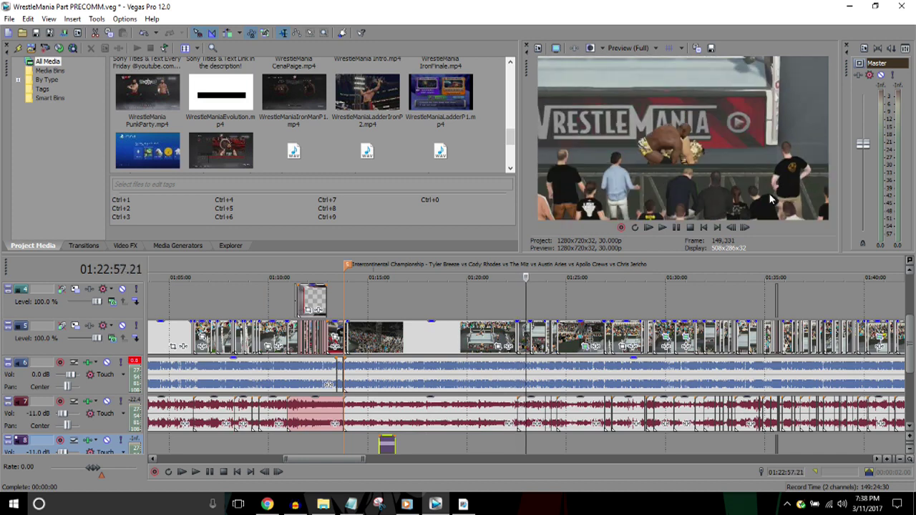
pyautogui.press('Right')
pyautogui.press('Right')
pyautogui.press('Right')
pyautogui.press('Right')
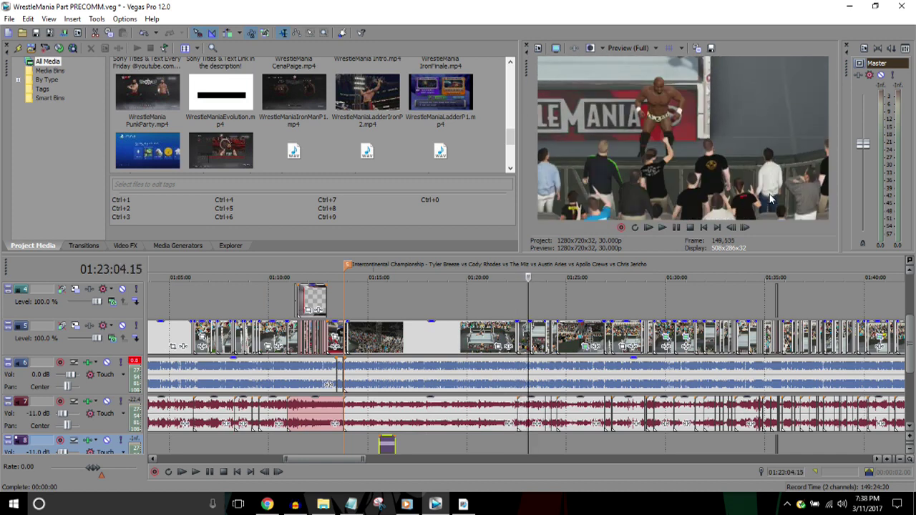
pyautogui.press('l')
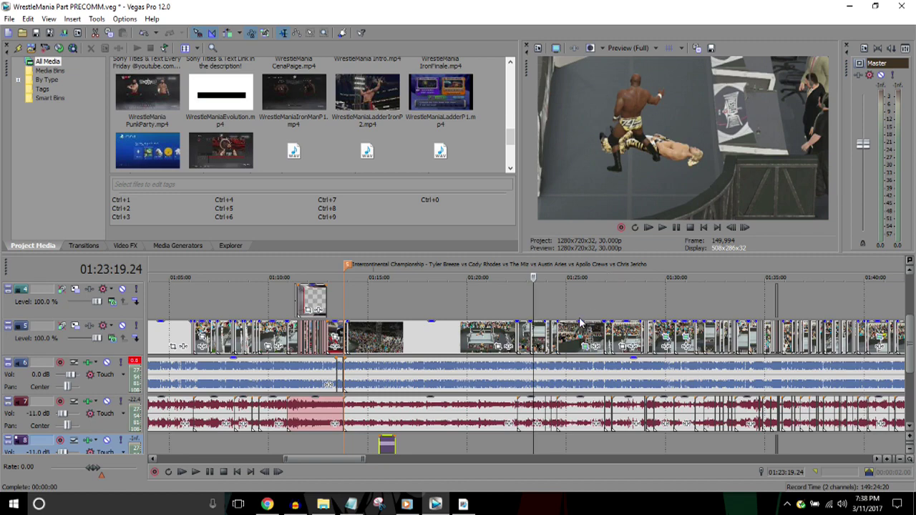
# Step: Inspect the Event Pan/Crop settings of the WrestleManiaLadderP1 clip at 01:23:19 and close them
pyautogui.scroll(8, 566, 329)
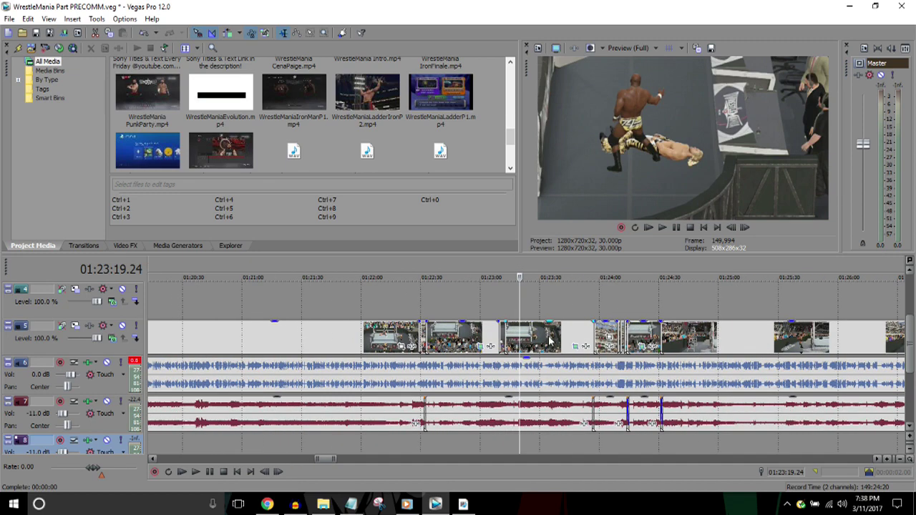
pyautogui.click(578, 349)
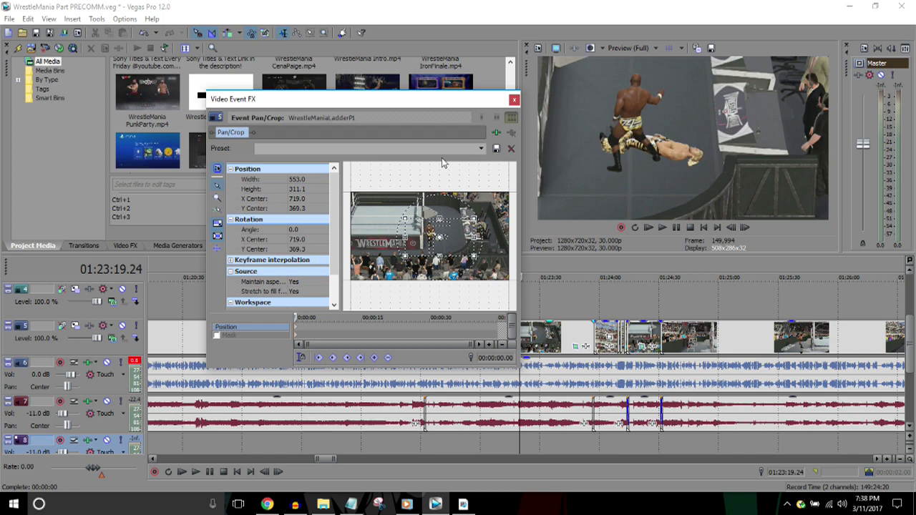
pyautogui.click(514, 99)
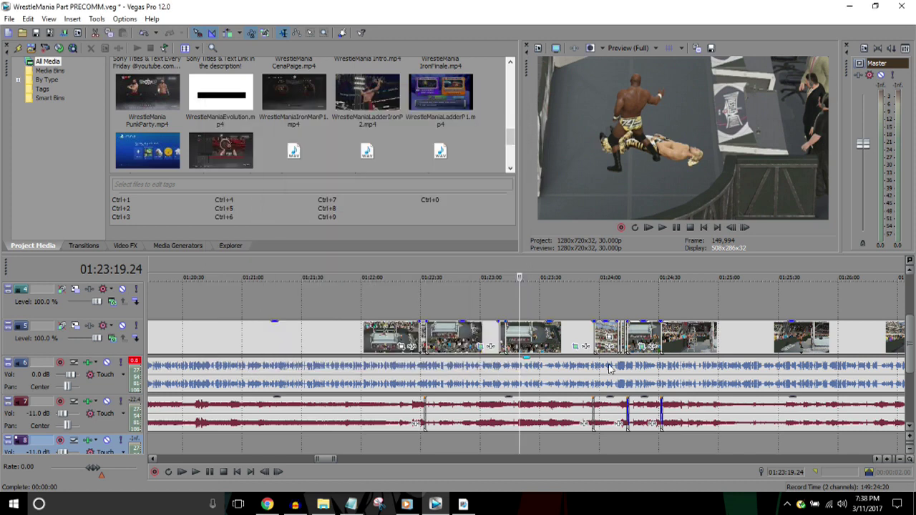
# Step: Select the cropped ringside clip on track 5 and review the cut that follows it near 01:23:59
pyautogui.click(586, 329)
pyautogui.scroll(-2, 585, 330)
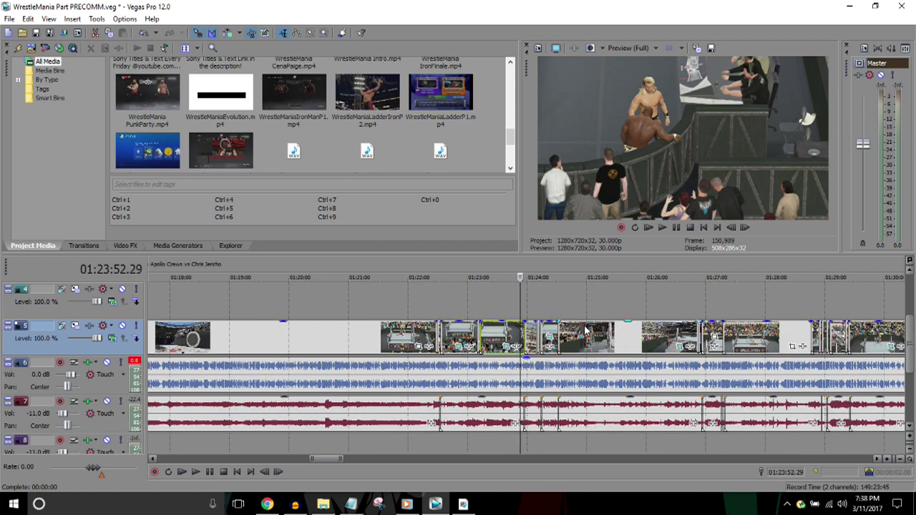
pyautogui.scroll(2, 585, 329)
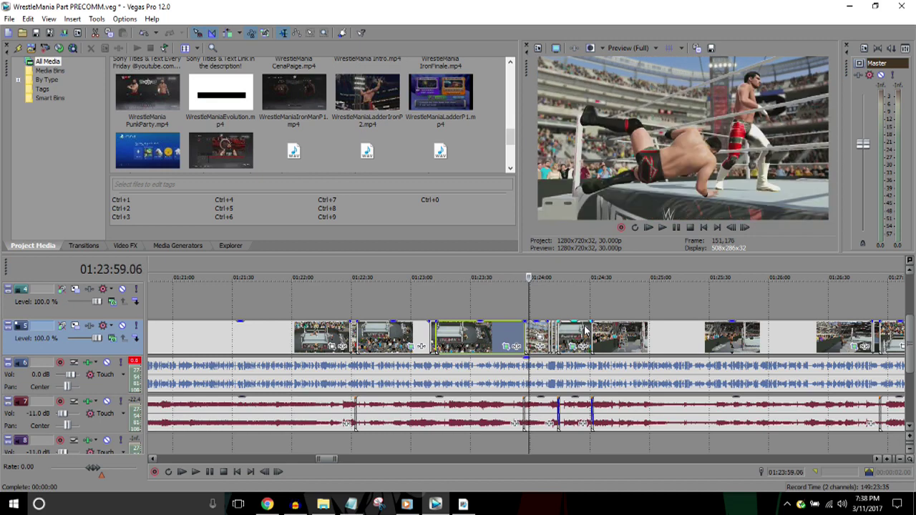
# Step: Play the ringside fight on track 5 from about 01:23:59 to 01:24:13 and examine its cuts
pyautogui.scroll(-1, 585, 330)
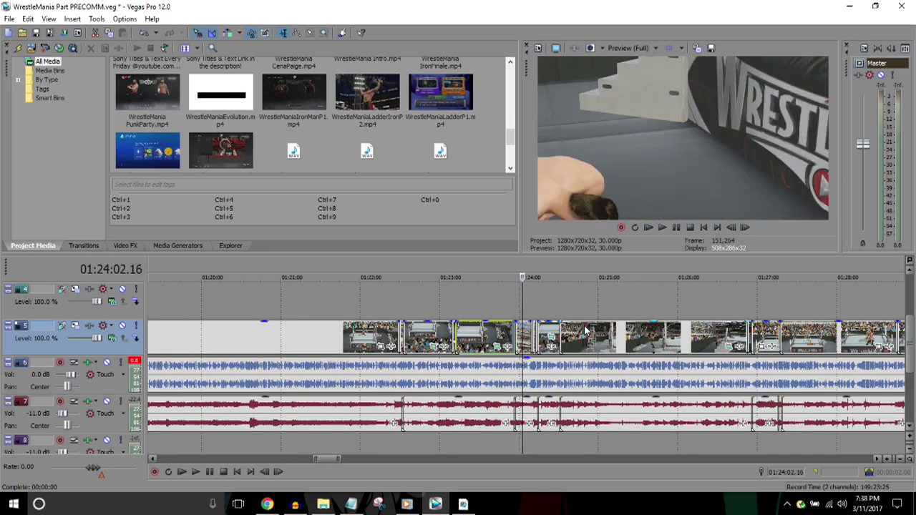
pyautogui.press('Return')
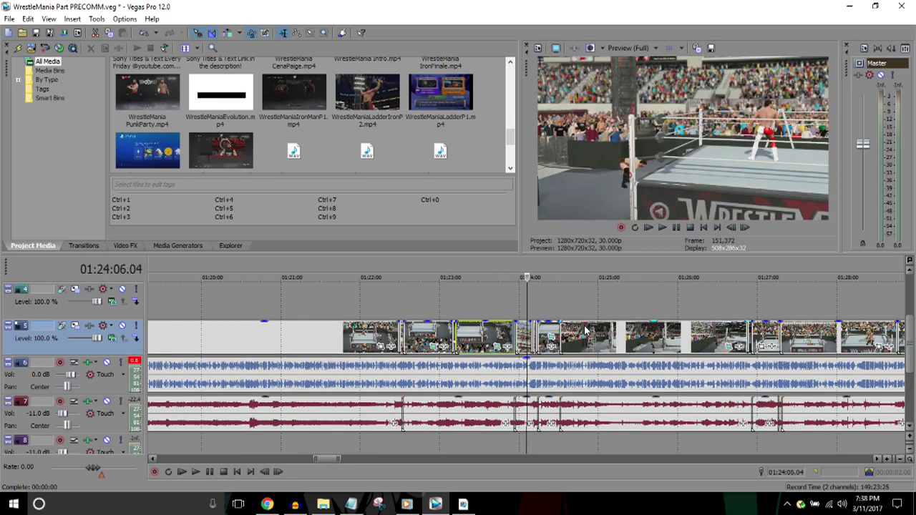
pyautogui.scroll(5, 584, 331)
pyautogui.scroll(2, 585, 331)
pyautogui.press('space')
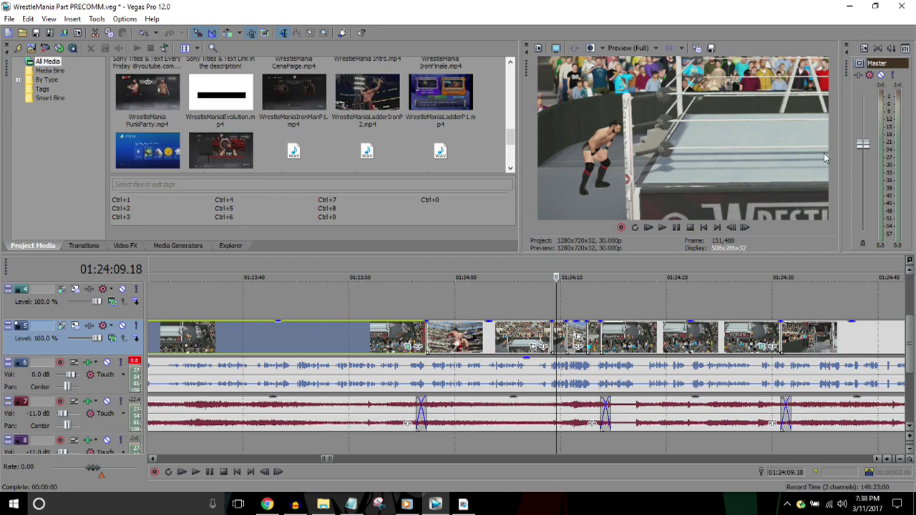
pyautogui.press('Down')
pyautogui.press('space')
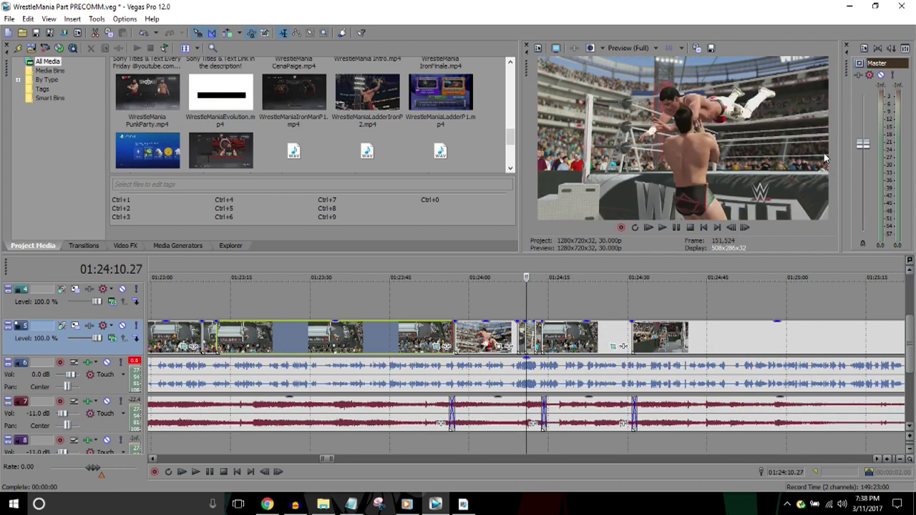
pyautogui.press('Return')
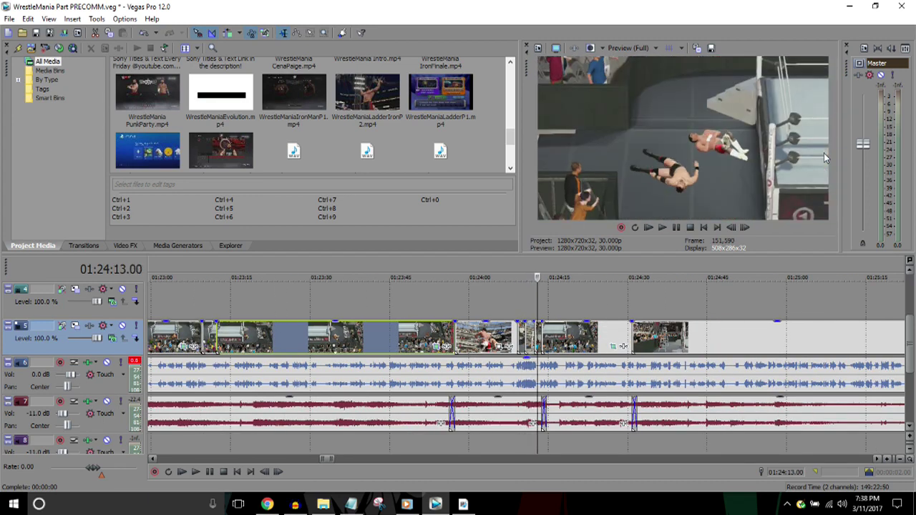
# Step: Go back to about 01:24:11 and review the cut to the cropped barricade shot near 01:24:15
pyautogui.press('Left')
pyautogui.press('Left')
pyautogui.press('Left')
pyautogui.press('Left')
pyautogui.press('Left')
pyautogui.press('Left')
pyautogui.press('Left')
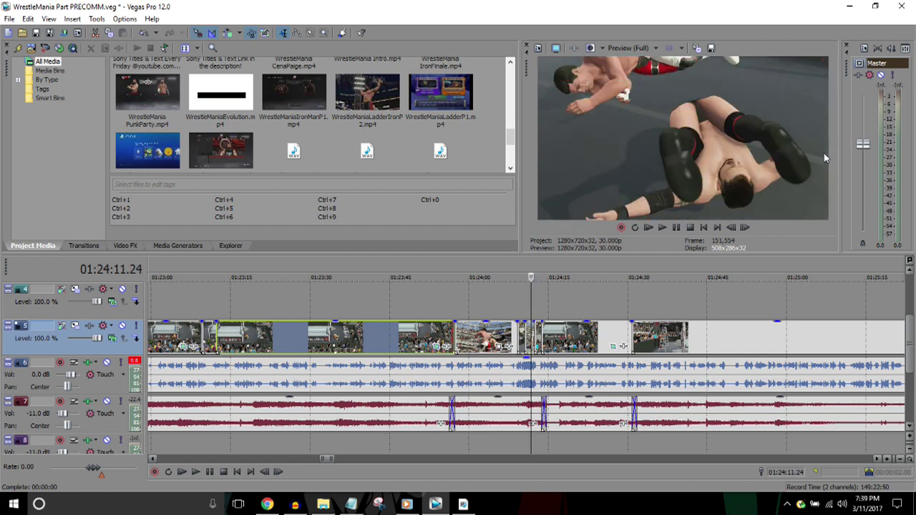
pyautogui.press('Down')
pyautogui.press('l')
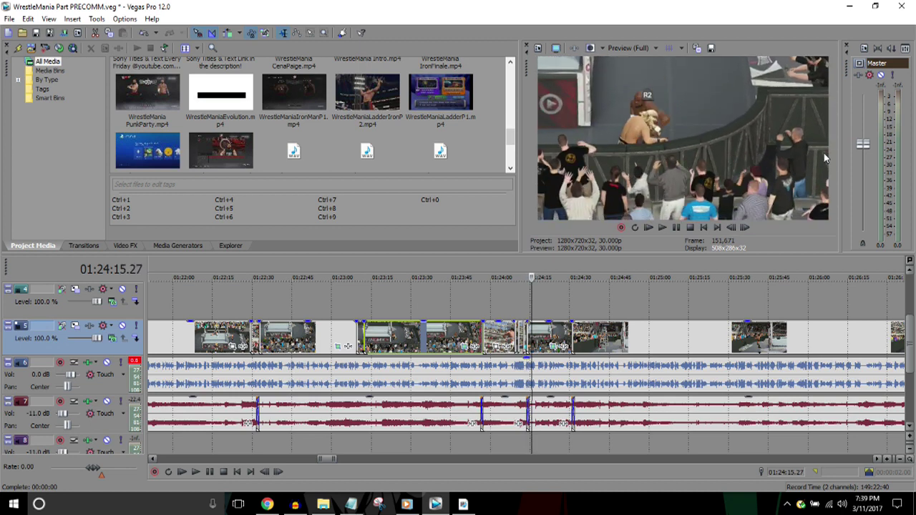
# Step: Select the long clip on track 5 that begins after 01:24:24 and review the footage around 01:26:59
pyautogui.press('Down')
pyautogui.press('Down')
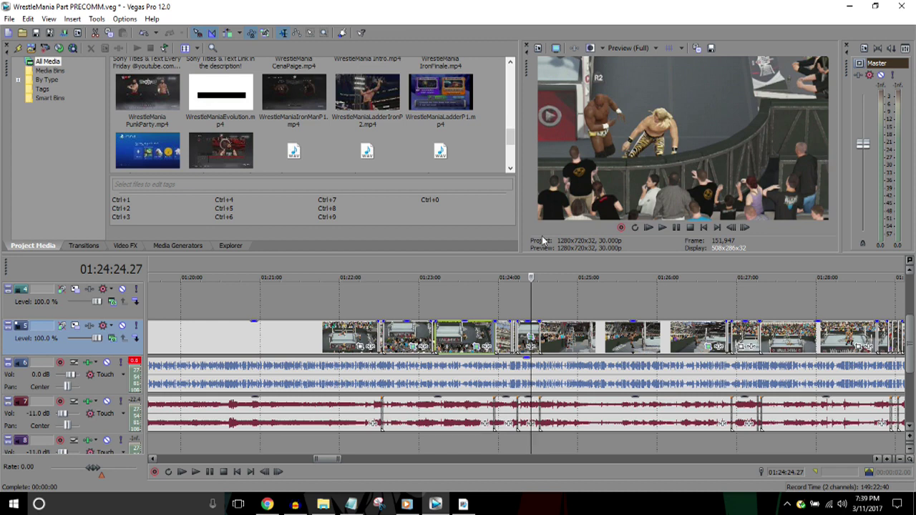
pyautogui.click(594, 336)
pyautogui.click(707, 332)
pyautogui.scroll(-2, 707, 333)
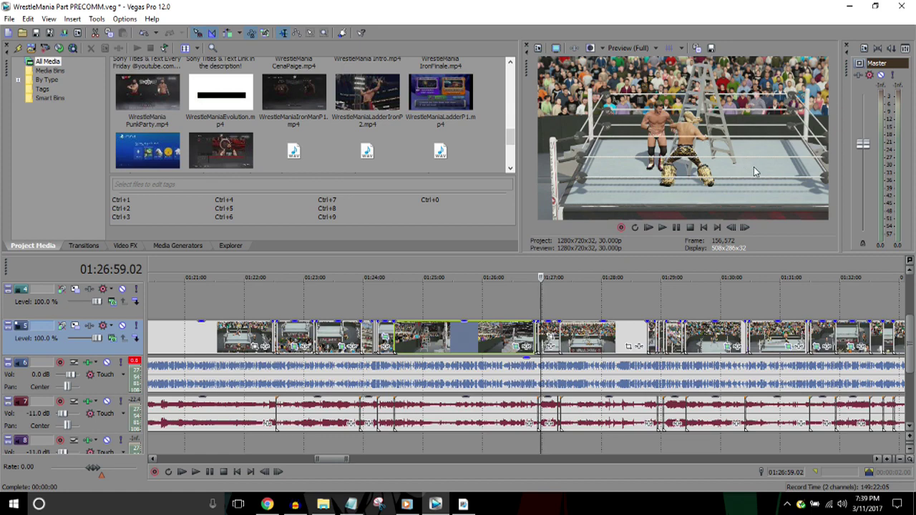
# Step: Move on to about 01:29:01 and examine the cuts of the ladder climb up to 01:29:04
pyautogui.press('Down')
pyautogui.press('Down')
pyautogui.press('Down')
pyautogui.press('Right')
pyautogui.press('Right')
pyautogui.press('Right')
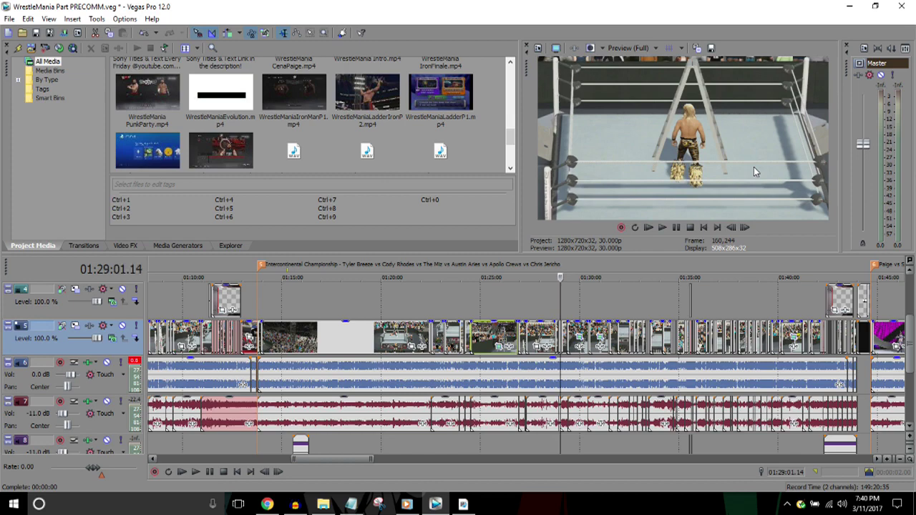
pyautogui.press('Up')
pyautogui.press('Up')
pyautogui.press('Right')
pyautogui.press('Right')
pyautogui.press('Right')
pyautogui.press('Right')
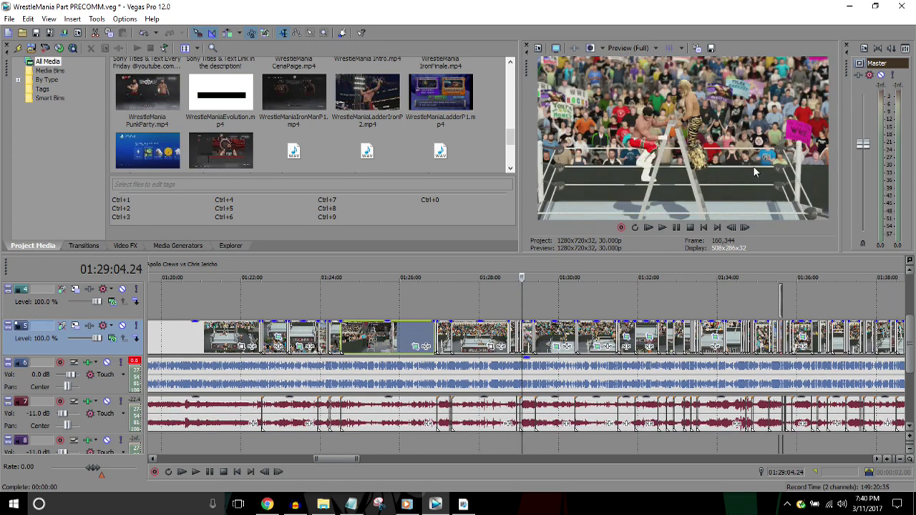
# Step: Go back to about 01:28:59 and review the start of the ladder shot again
pyautogui.press('Left')
pyautogui.press('Left')
pyautogui.press('Left')
pyautogui.press('Left')
pyautogui.press('Left')
pyautogui.press('Left')
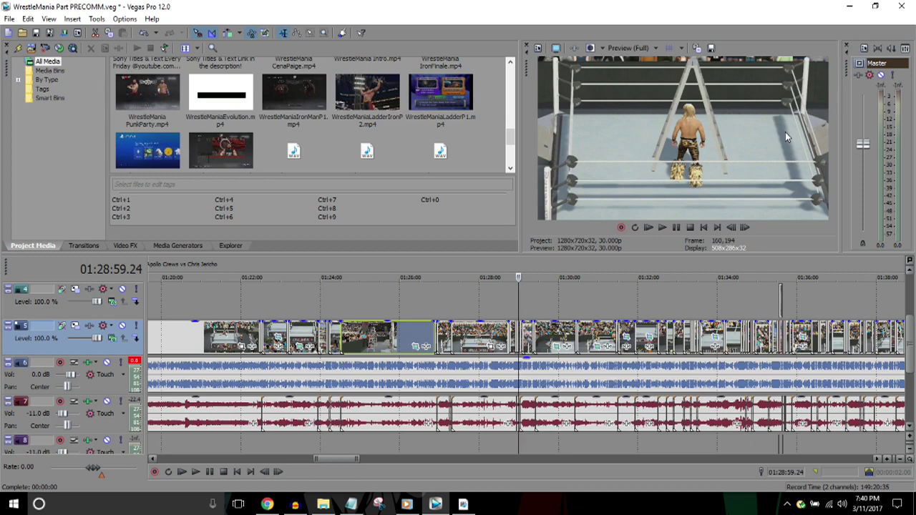
# Step: Advance to about 01:29:20 and review the cropped fight on top of the ladder
pyautogui.press('Down')
pyautogui.press('Right')
pyautogui.press('Right')
pyautogui.press('Right')
pyautogui.press('Right')
pyautogui.press('Right')
pyautogui.press('Right')
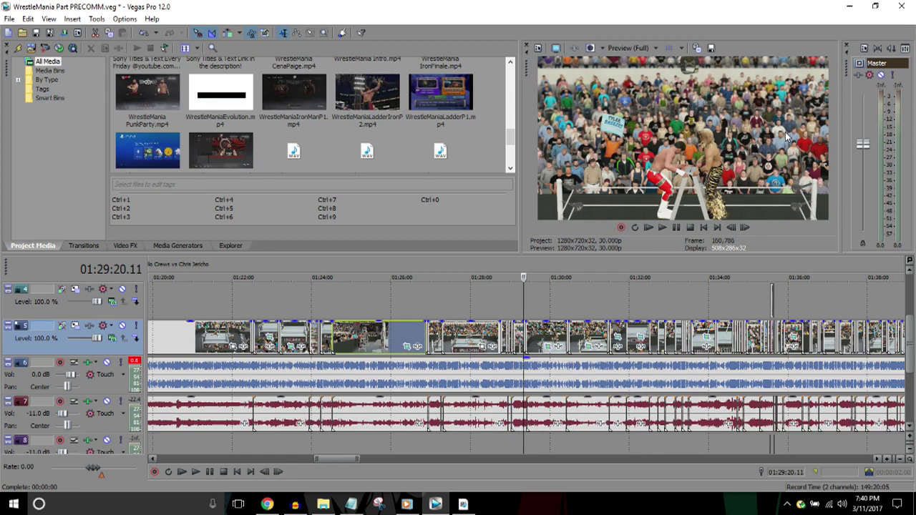
# Step: Examine the short cuts around 01:29:22 in the ladder-top fight closely, stepping back and forth
pyautogui.press('Down')
pyautogui.press('Up')
pyautogui.press('Up')
pyautogui.press('Up')
pyautogui.press('Up')
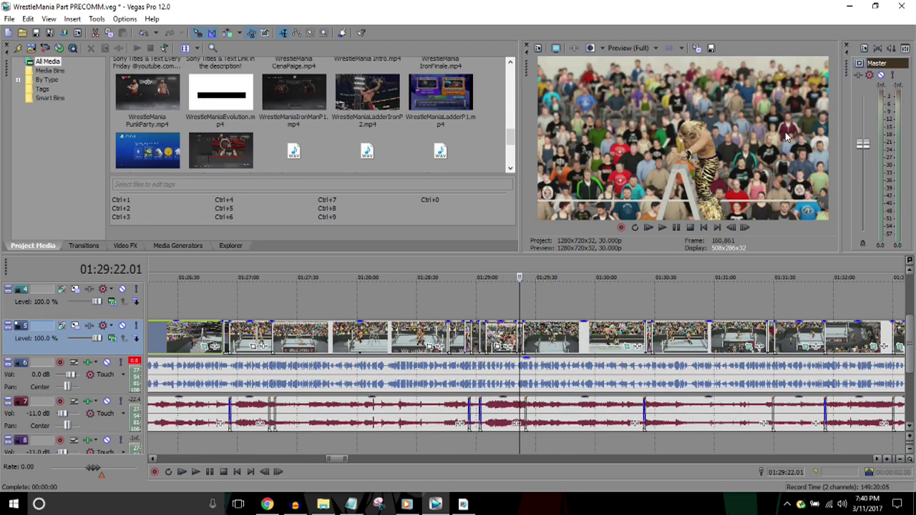
pyautogui.press('Left')
pyautogui.press('Left')
pyautogui.press('Left')
pyautogui.press('Left')
pyautogui.press('Right')
pyautogui.press('Right')
pyautogui.press('Right')
pyautogui.press('Right')
pyautogui.press('Right')
pyautogui.press('Right')
pyautogui.press('Right')
pyautogui.press('Right')
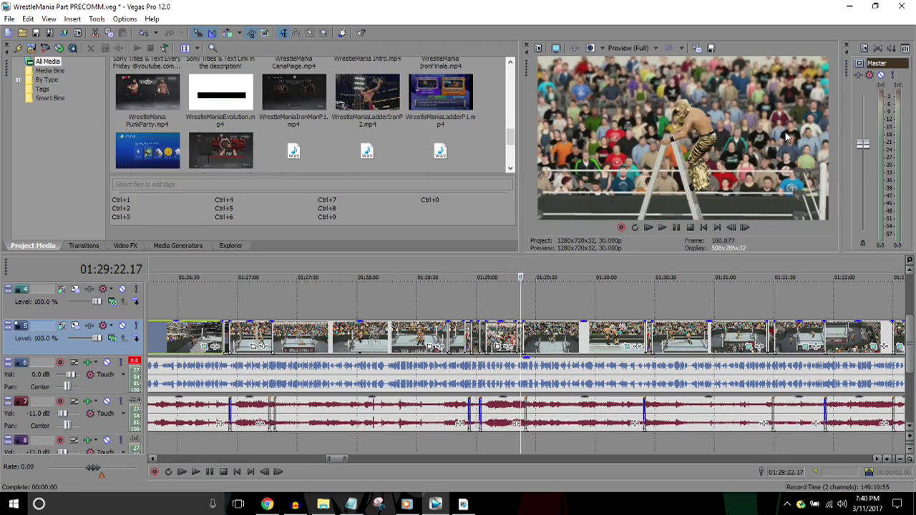
# Step: Review the ladder grab footage near 01:29:25 and move on to about 01:30:15
pyautogui.press('Down')
pyautogui.press('Down')
pyautogui.press('Right')
pyautogui.press('Right')
pyautogui.press('Right')
pyautogui.press('Right')
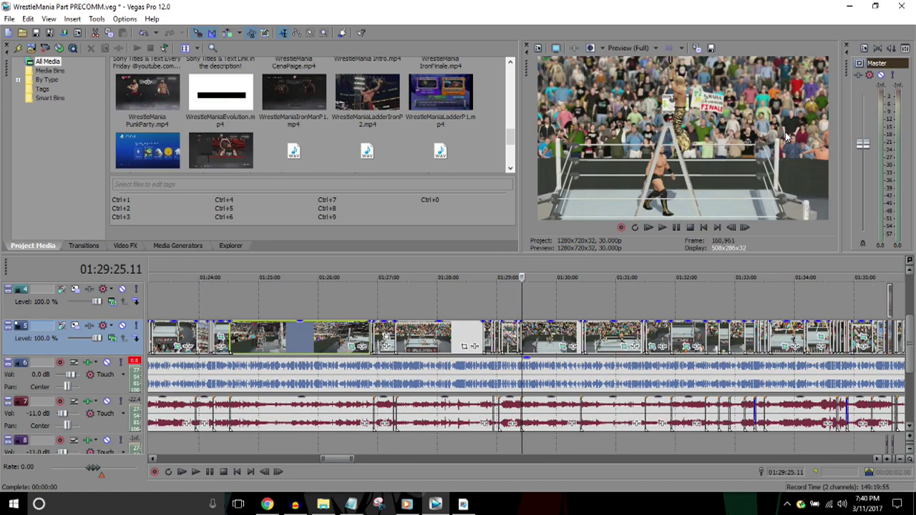
pyautogui.press('Left')
pyautogui.press('Left')
pyautogui.press('Left')
pyautogui.press('Left')
pyautogui.press('Right')
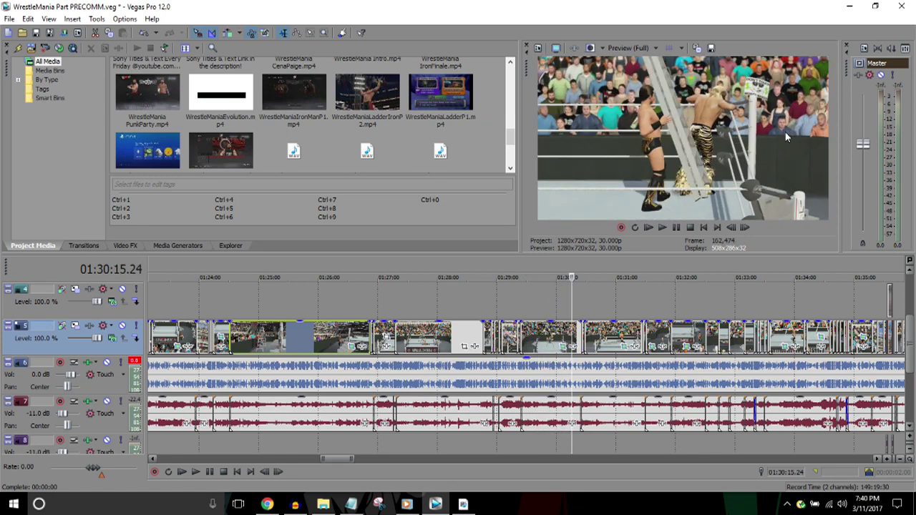
# Step: Step ahead to about 01:30:23 and examine the video and game audio cuts there
pyautogui.press('Right')
pyautogui.press('Right')
pyautogui.press('Right')
pyautogui.press('Right')
pyautogui.press('Right')
pyautogui.press('Right')
pyautogui.press('Right')
pyautogui.press('Right')
pyautogui.press('Right')
pyautogui.press('Right')
pyautogui.press('Up')
pyautogui.press('Up')
pyautogui.press('Up')
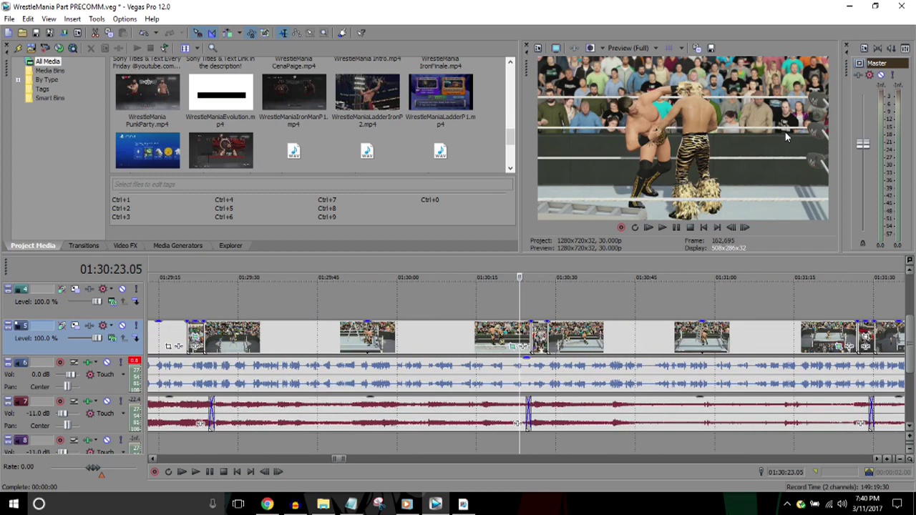
# Step: Review the crowd shot placed between the match clips at about 01:30:27
pyautogui.press('Up')
pyautogui.press('Down')
pyautogui.press('Down')
pyautogui.press('Down')
pyautogui.press('Down')
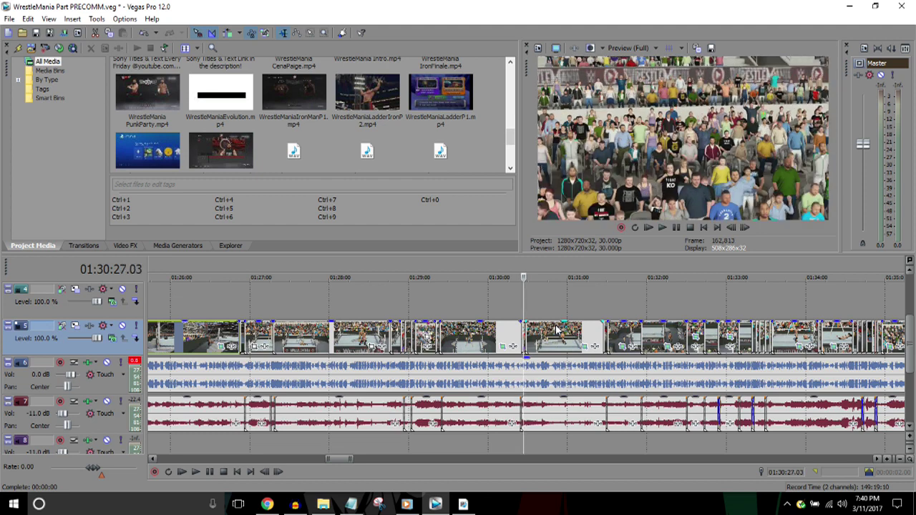
pyautogui.press('space')
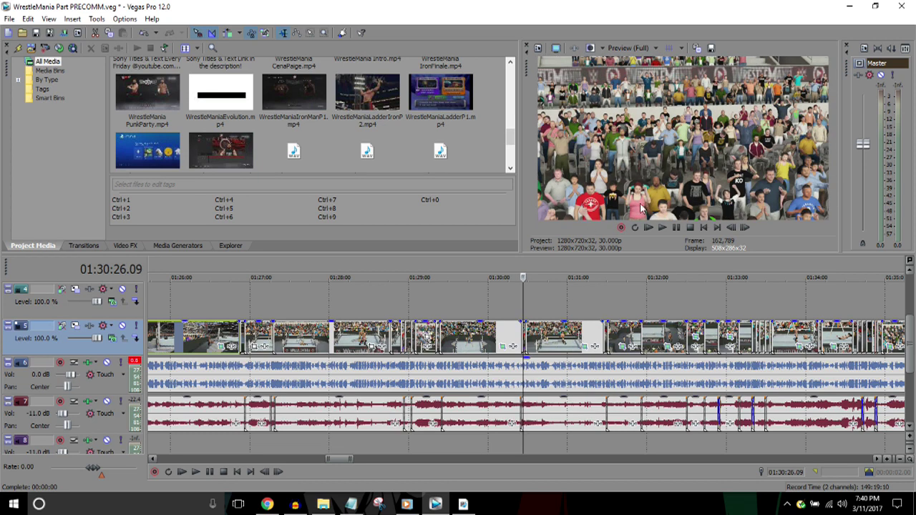
# Step: Play from the crowd shot at 01:30:28 into the corner ladder action near 01:30:39
pyautogui.click(603, 320)
pyautogui.press('space')
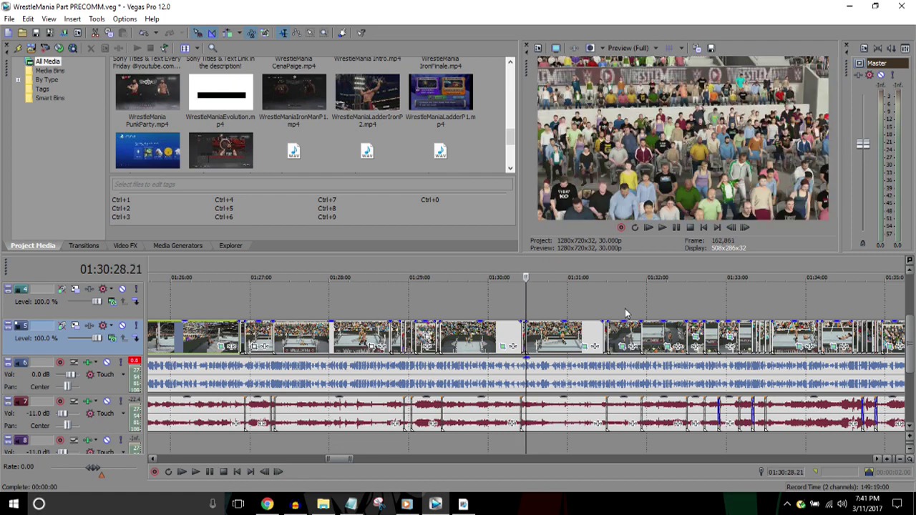
pyautogui.scroll(-2, 625, 308)
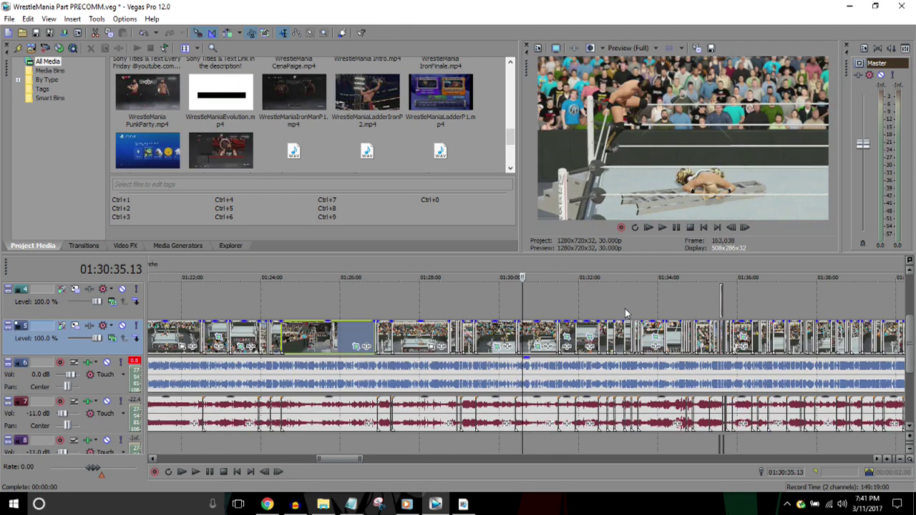
pyautogui.press('space')
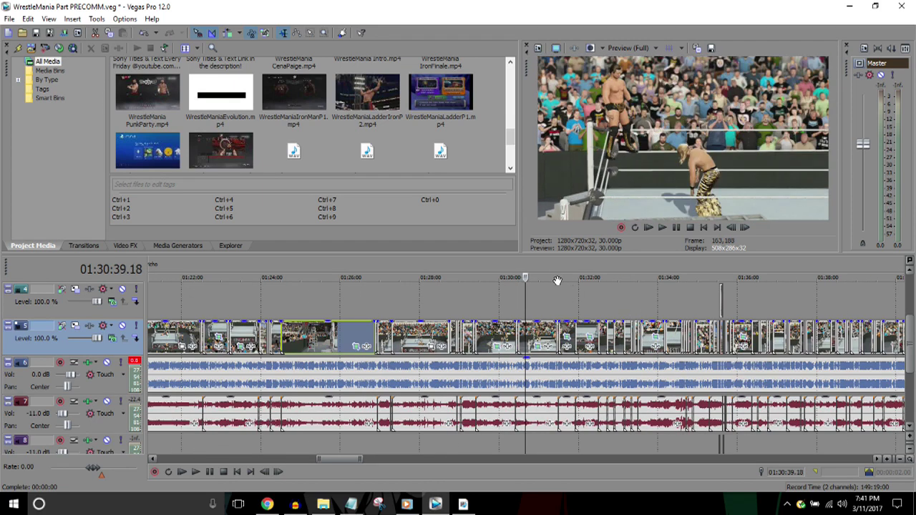
# Step: Jump to about 01:31:21 and review the in-ring ladder footage up to 01:31:38
pyautogui.click(551, 267)
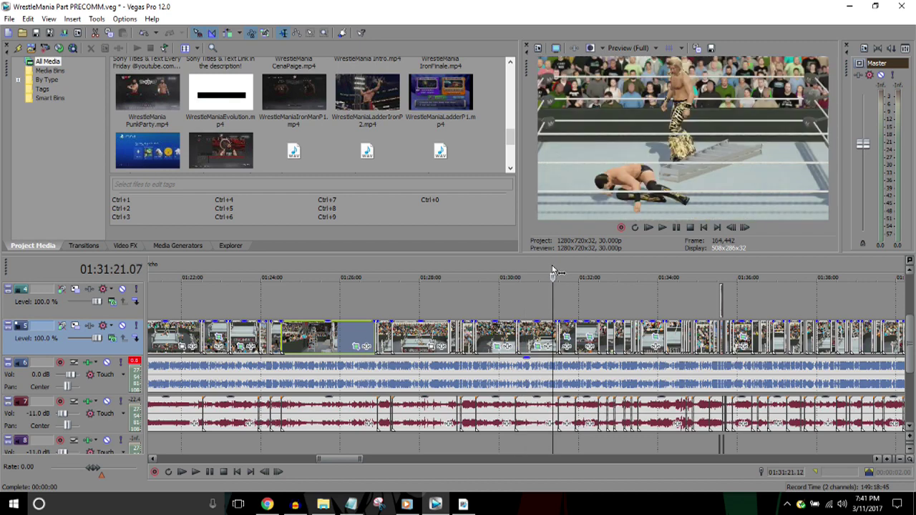
pyautogui.press('space')
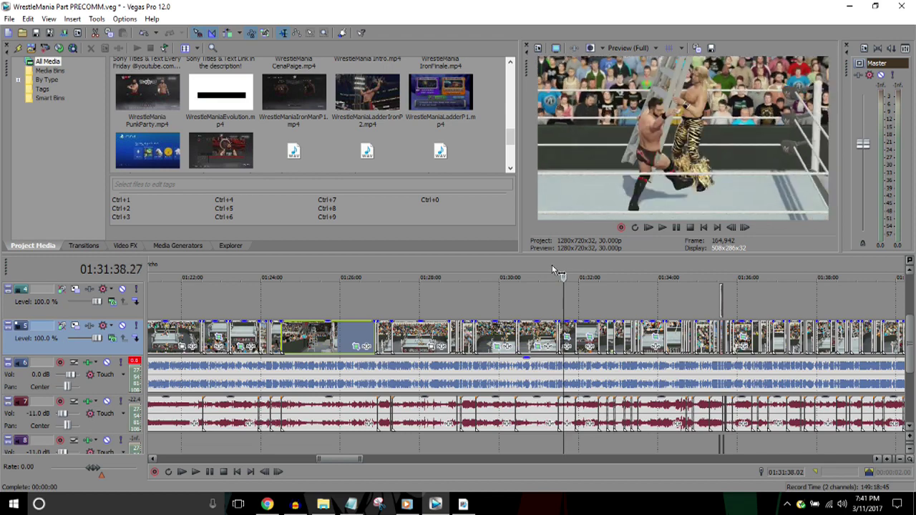
pyautogui.press('space')
# Step: Go to about 01:31:55 and review the cut between the in-ring and ringside fights
pyautogui.click(574, 266)
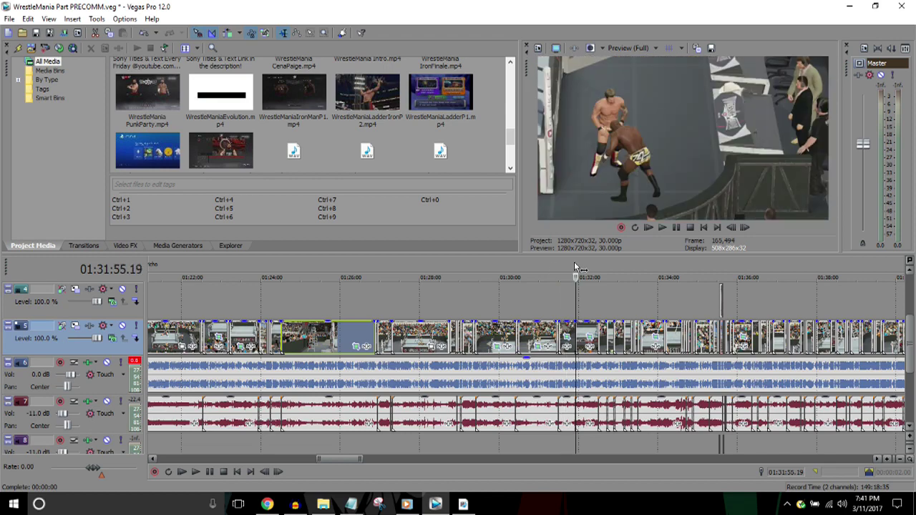
pyautogui.press('space')
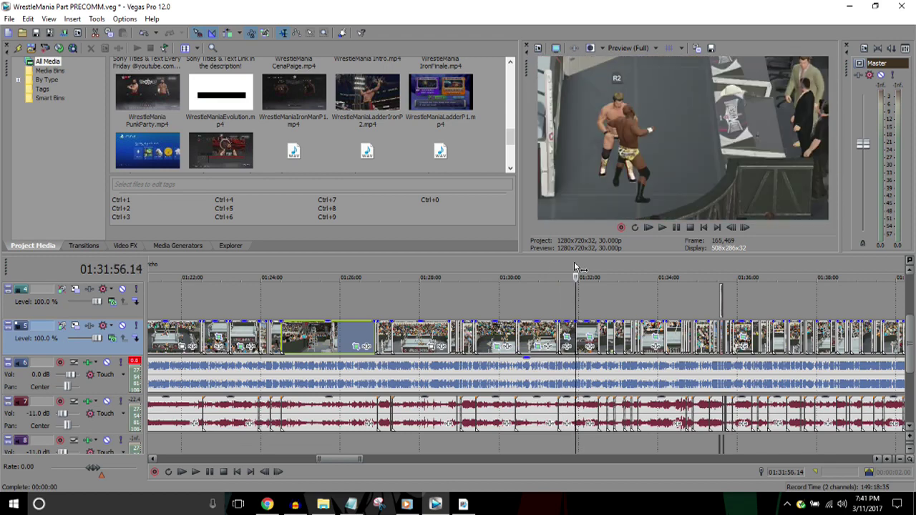
pyautogui.press('space')
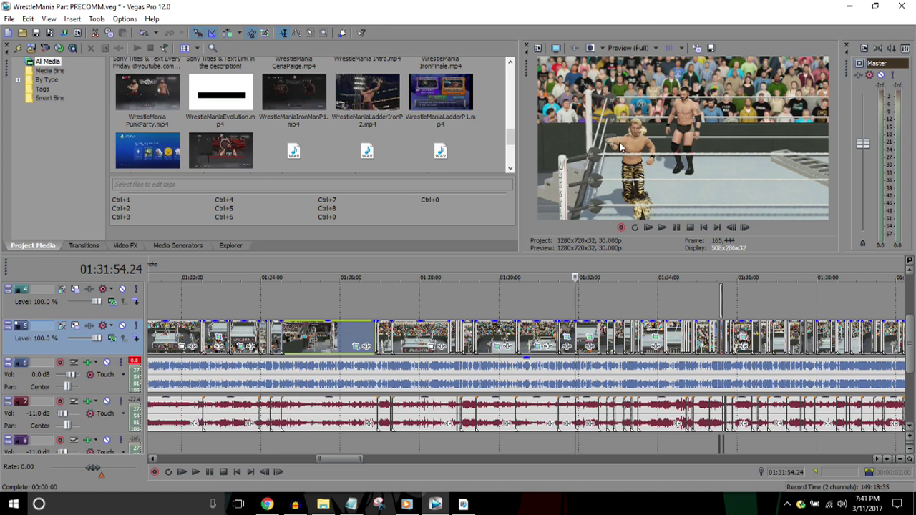
pyautogui.press('space')
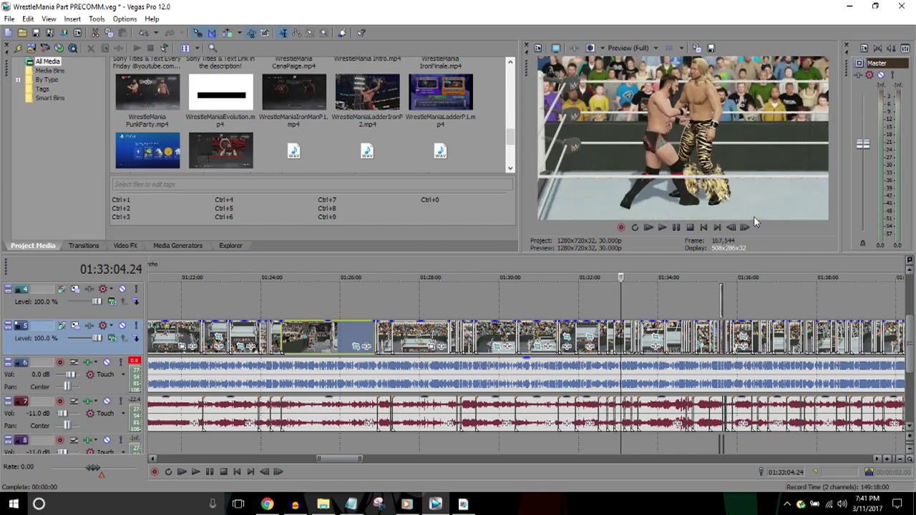
# Step: Examine the alternating in-ring and ringside cuts from about 01:33:04 to 01:33:19 closely
pyautogui.press('Up')
pyautogui.press('Up')
pyautogui.press('Up')
pyautogui.press('Up')
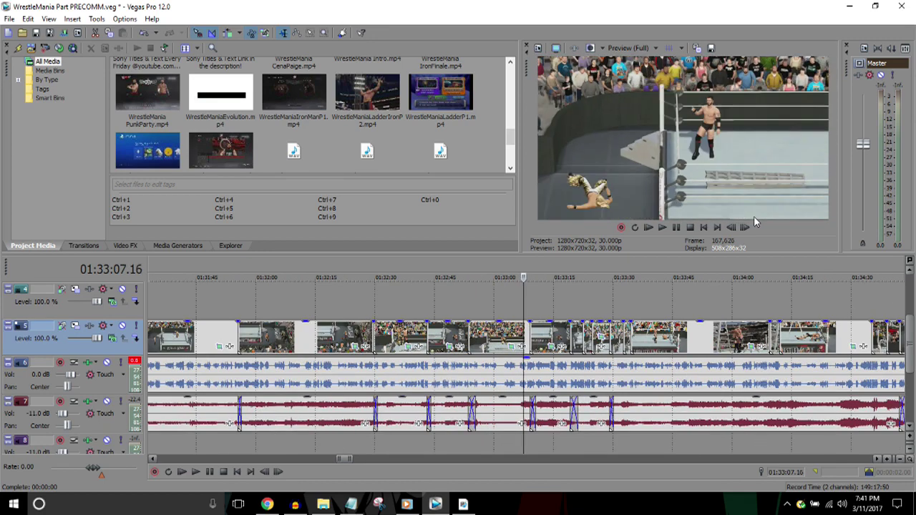
pyautogui.press('Down')
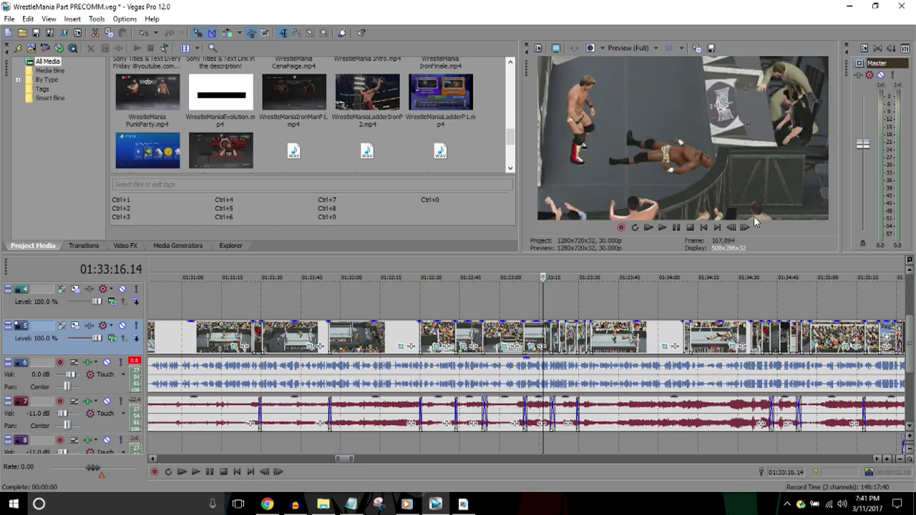
pyautogui.press('Down')
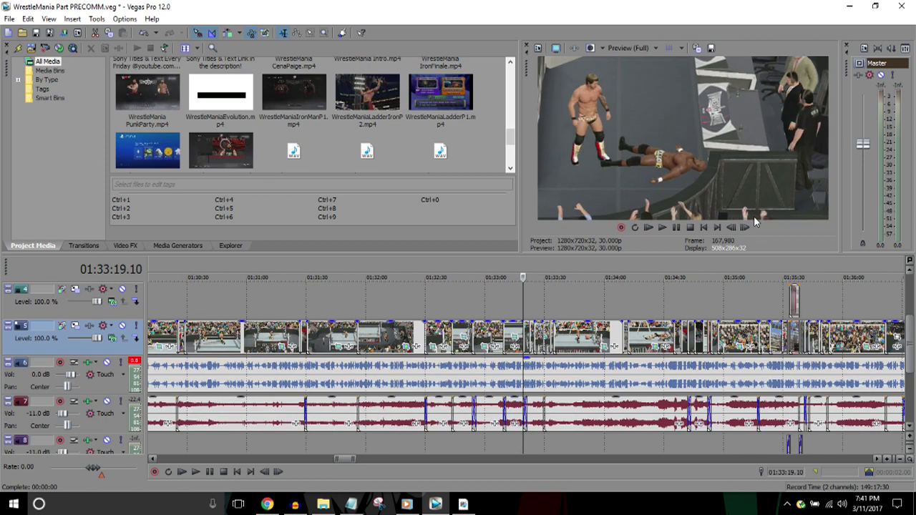
# Step: Review the ladder and corner footage from about 01:33:27 to 01:33:58 against the whole match's cuts
pyautogui.press('Down')
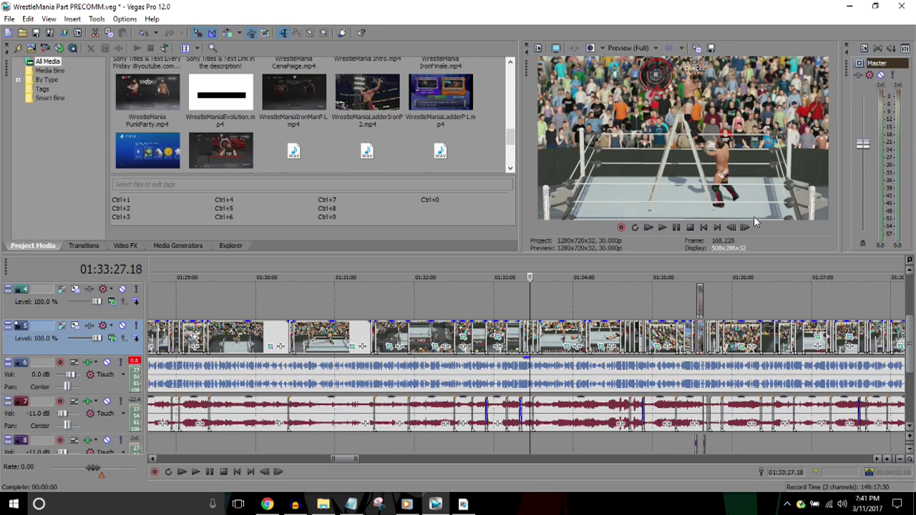
pyautogui.press('Down')
pyautogui.press('Down')
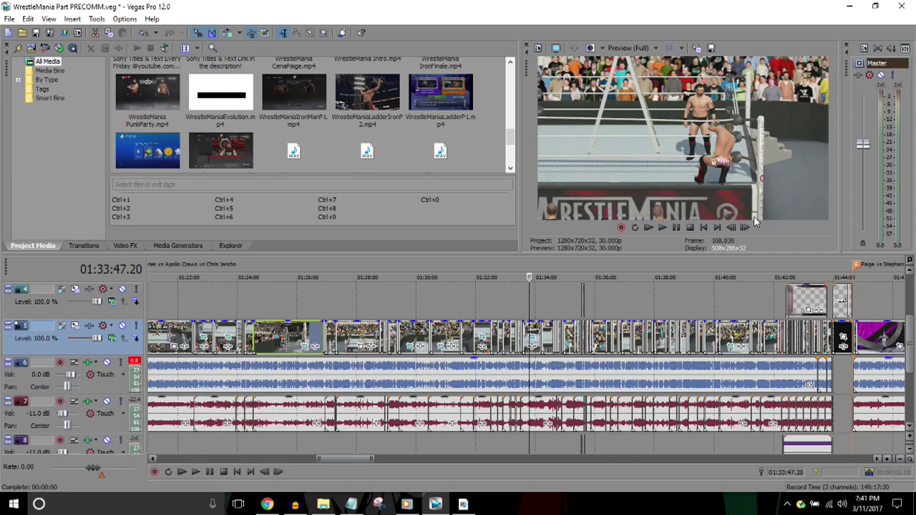
pyautogui.press('Up')
pyautogui.press('Up')
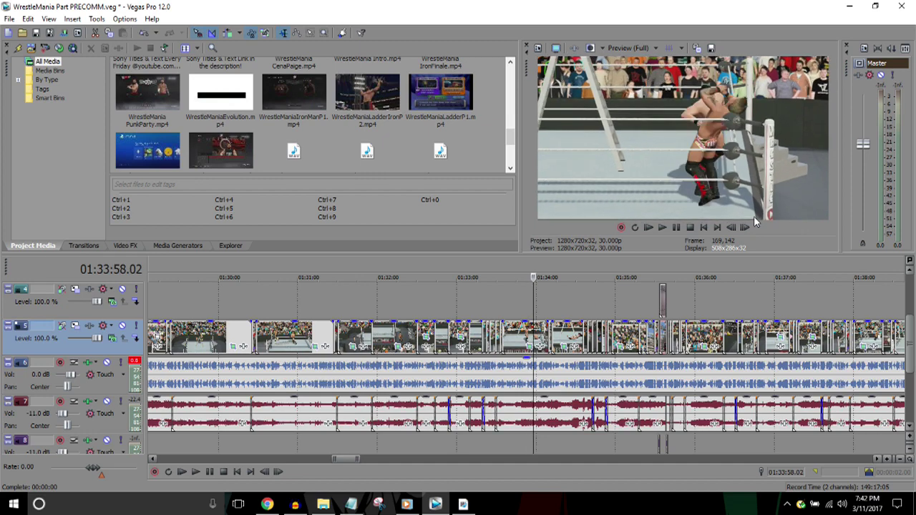
# Step: Step frame by frame through the corner fight from about 01:33:58 to 01:34:03
pyautogui.hotkey('alt', 'Right')
pyautogui.hotkey('alt', 'Right')
pyautogui.hotkey('alt', 'Right')
pyautogui.hotkey('alt', 'Right')
pyautogui.hotkey('alt', 'Right')
pyautogui.hotkey('alt', 'Right')
pyautogui.hotkey('alt', 'Right')
pyautogui.hotkey('alt', 'Right')
pyautogui.hotkey('alt', 'Right')
pyautogui.hotkey('alt', 'Right')
pyautogui.hotkey('alt', 'Right')
pyautogui.hotkey('alt', 'Right')
pyautogui.hotkey('alt', 'Right')
pyautogui.hotkey('alt', 'Right')
pyautogui.hotkey('alt', 'Right')
pyautogui.hotkey('alt', 'Right')
pyautogui.hotkey('alt', 'Right')
pyautogui.hotkey('alt', 'Right')
pyautogui.hotkey('alt', 'Right')
pyautogui.hotkey('alt', 'Right')
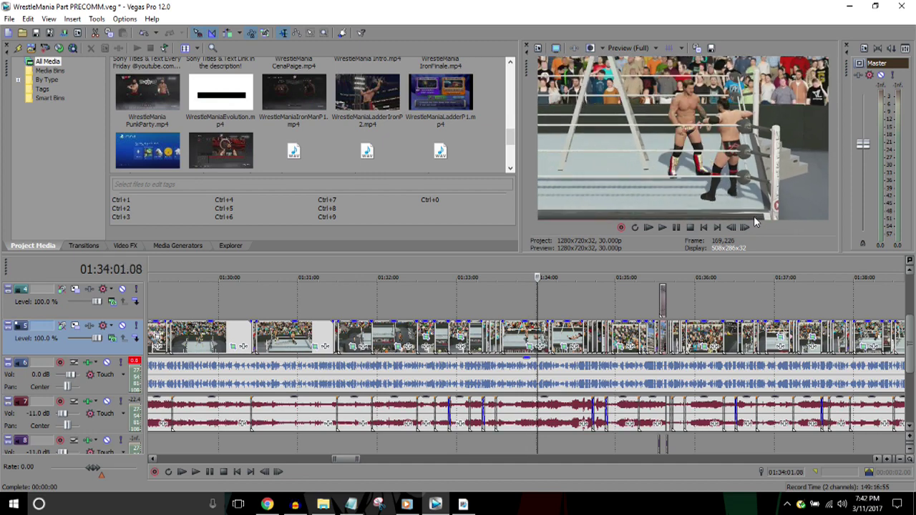
pyautogui.press('Up')
pyautogui.hotkey('alt', 'Right')
pyautogui.hotkey('alt', 'Right')
pyautogui.hotkey('alt', 'Right')
pyautogui.hotkey('alt', 'Right')
pyautogui.hotkey('alt', 'Right')
pyautogui.hotkey('alt', 'Right')
pyautogui.hotkey('alt', 'Right')
pyautogui.hotkey('alt', 'Right')
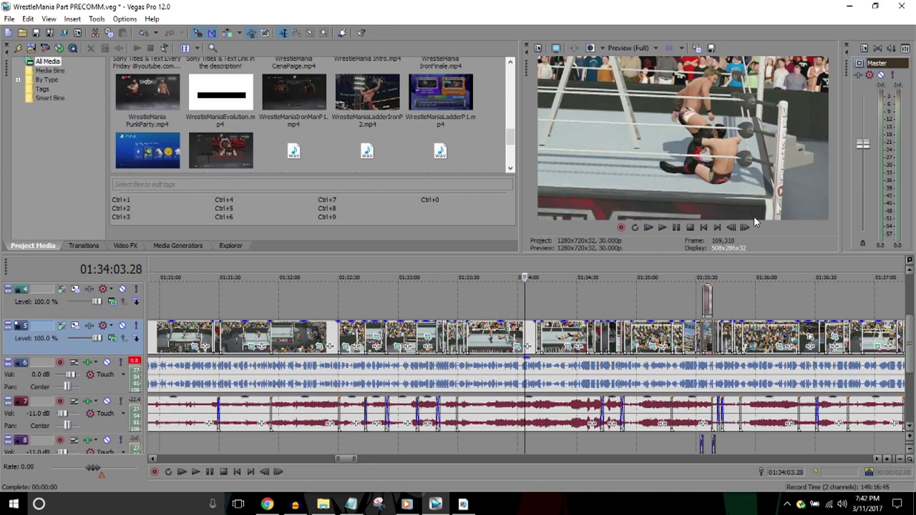
pyautogui.press('Down')
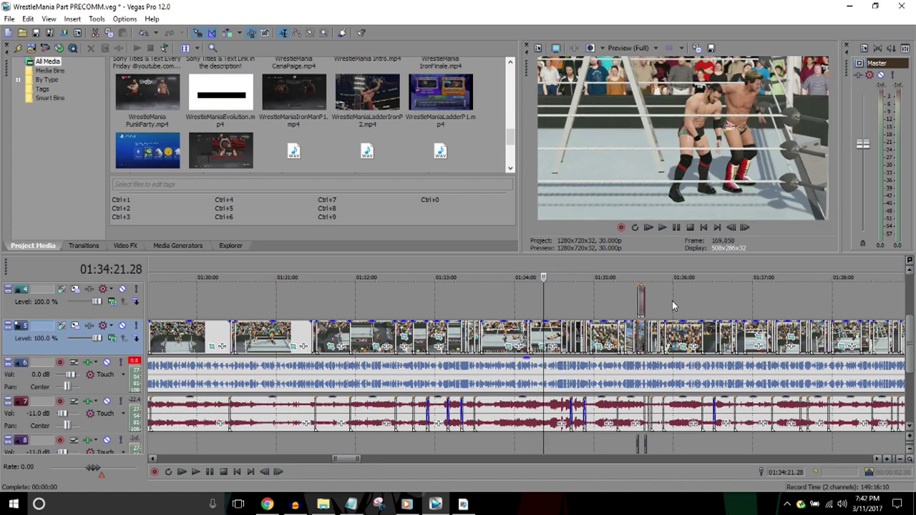
# Step: Review the ladder-top fight and its replay from about 01:35:04 to 01:35:38 against the surrounding cuts
pyautogui.scroll(-1, 672, 301)
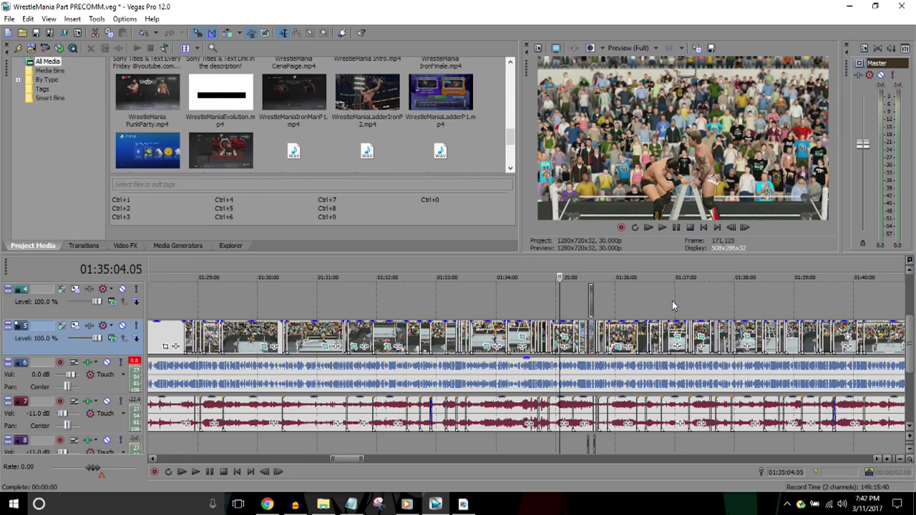
pyautogui.scroll(-2, 672, 301)
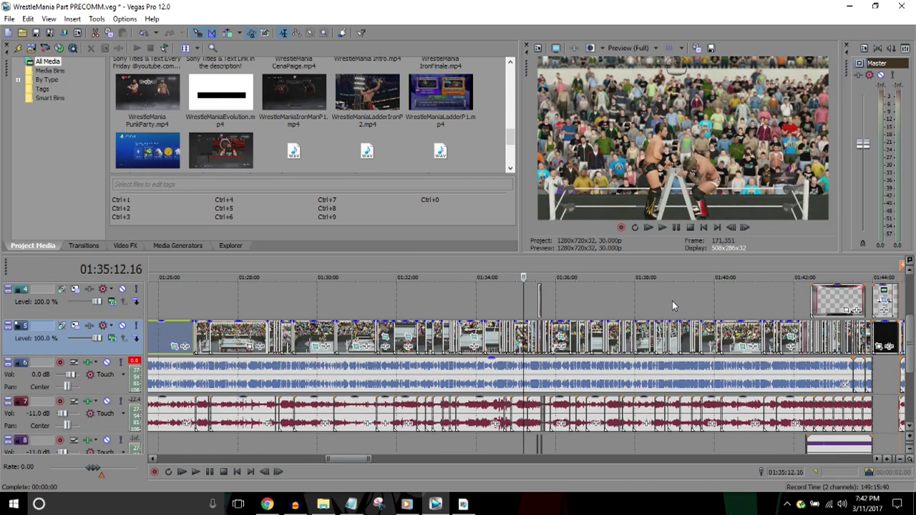
pyautogui.scroll(2, 672, 300)
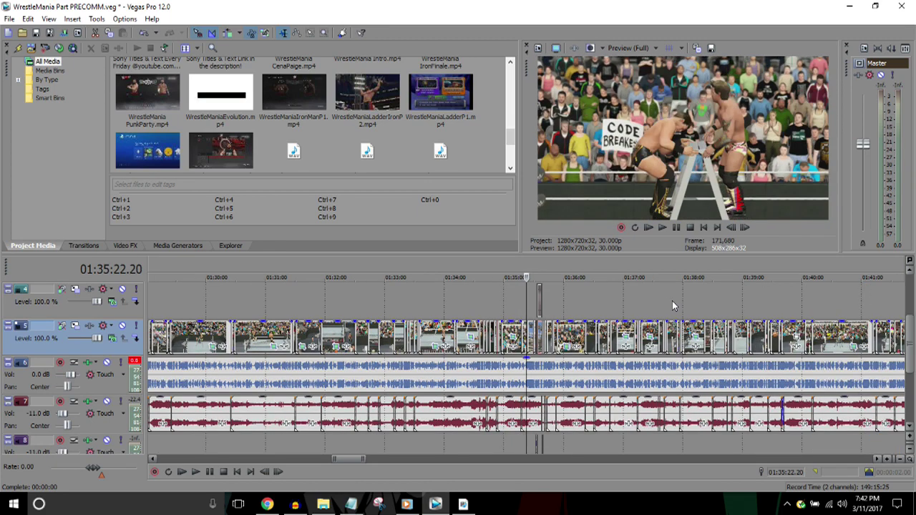
pyautogui.scroll(2, 672, 301)
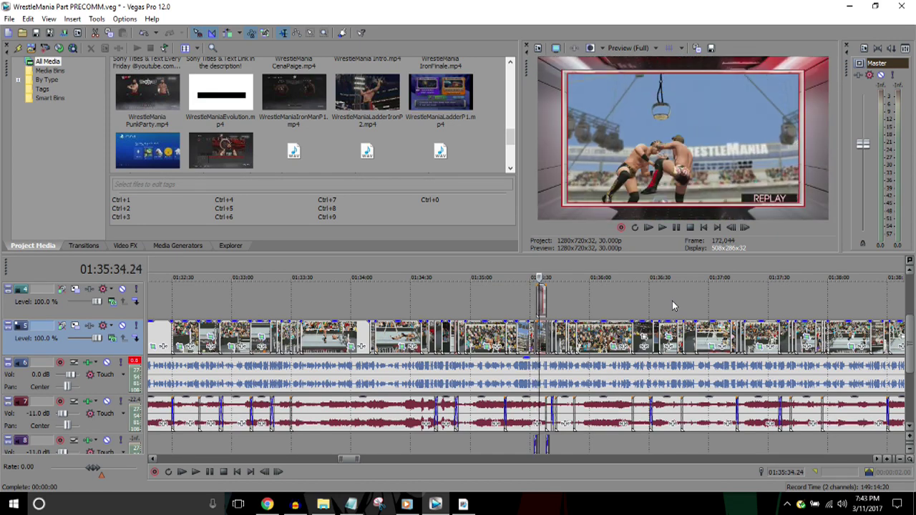
pyautogui.scroll(2, 672, 300)
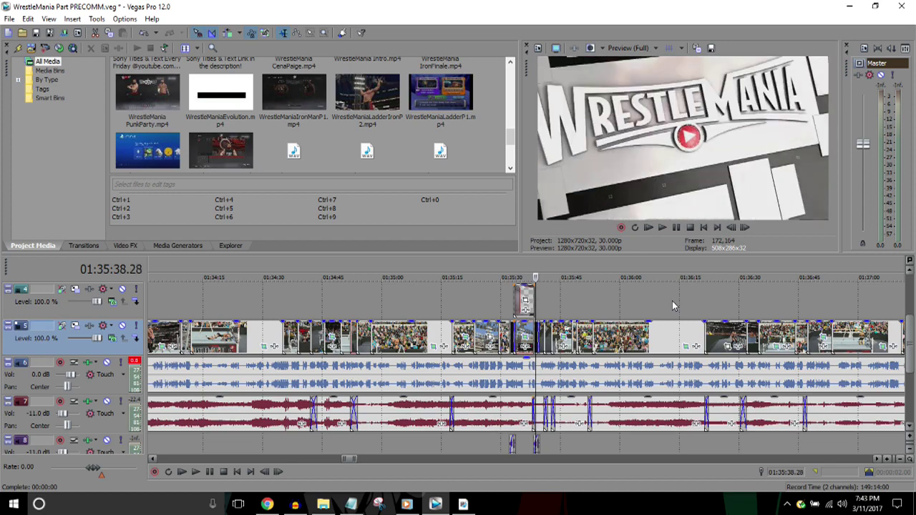
# Step: Scrub back to the replay at about 01:35:36 and forward through its closing WrestleMania logo transition to 01:35:39
pyautogui.press('Left')
pyautogui.press('Left')
pyautogui.press('Left')
pyautogui.press('Left')
pyautogui.press('Left')
pyautogui.press('Left')
pyautogui.press('Left')
pyautogui.press('Left')
pyautogui.press('Left')
pyautogui.press('Left')
pyautogui.press('Left')
pyautogui.press('Left')
pyautogui.press('Left')
pyautogui.press('Left')
pyautogui.press('Left')
pyautogui.press('Left')
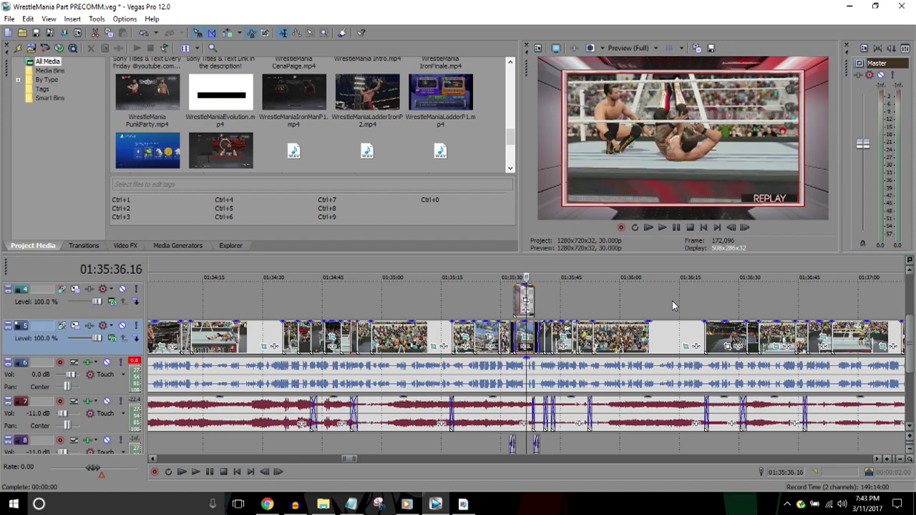
pyautogui.press('Right')
pyautogui.press('Right')
pyautogui.press('Right')
pyautogui.press('Right')
pyautogui.press('Right')
pyautogui.press('Right')
pyautogui.press('Right')
pyautogui.press('Right')
pyautogui.press('Right')
pyautogui.press('Right')
pyautogui.press('Right')
pyautogui.press('Right')
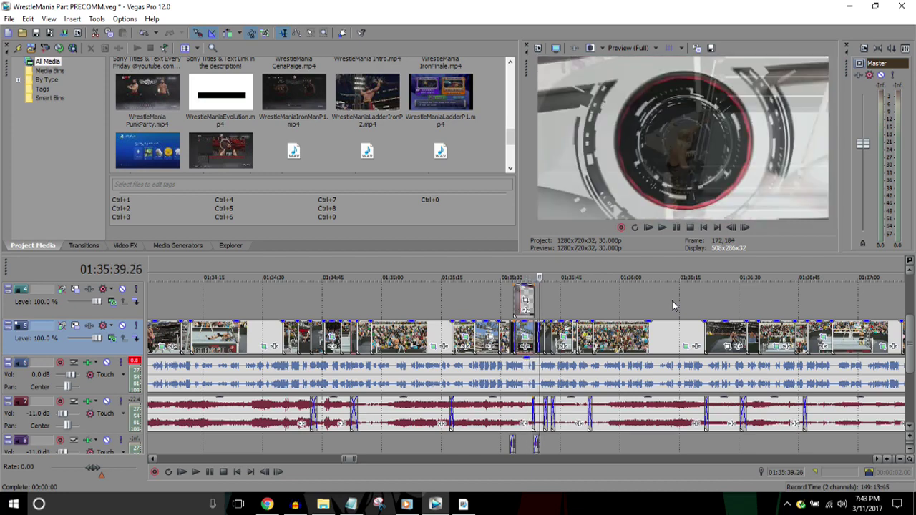
# Step: Play the end of the replay from about 01:35:37 and the following ring shots up to 01:35:44
pyautogui.press('Down')
pyautogui.press('Left')
pyautogui.press('space')
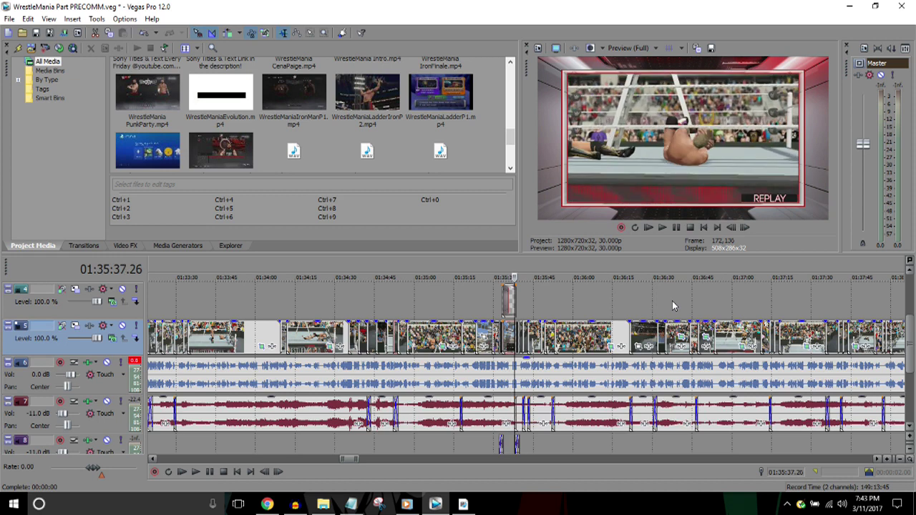
pyautogui.press('space')
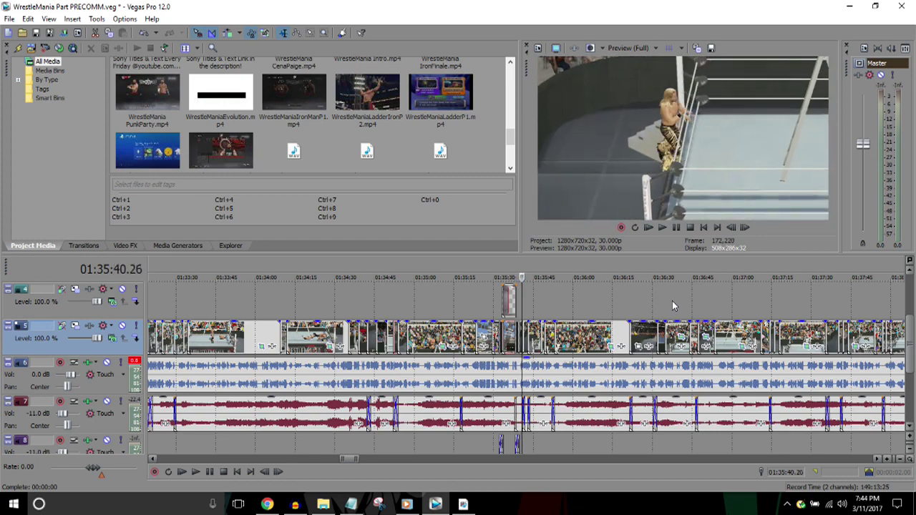
pyautogui.press('space')
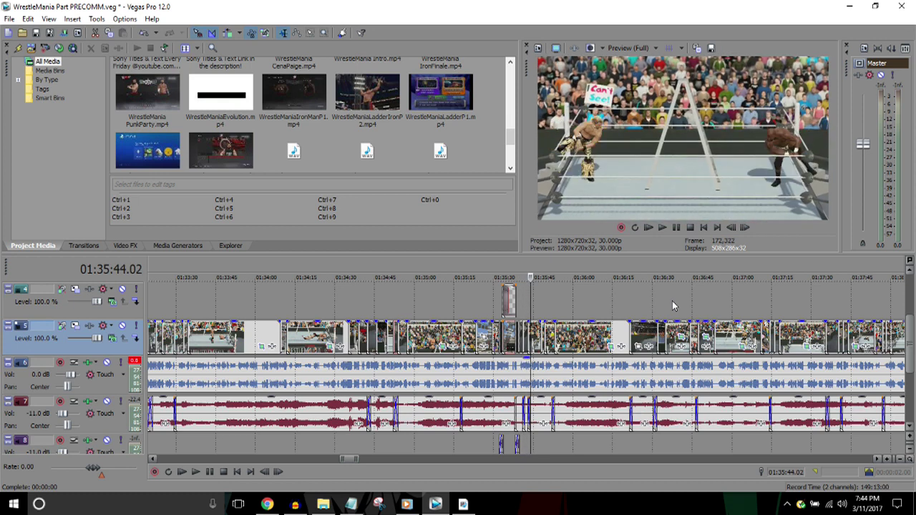
# Step: Review the ladder fight around 01:35:54, checking it against the replay at about 01:35:35
pyautogui.scroll(-2, 671, 301)
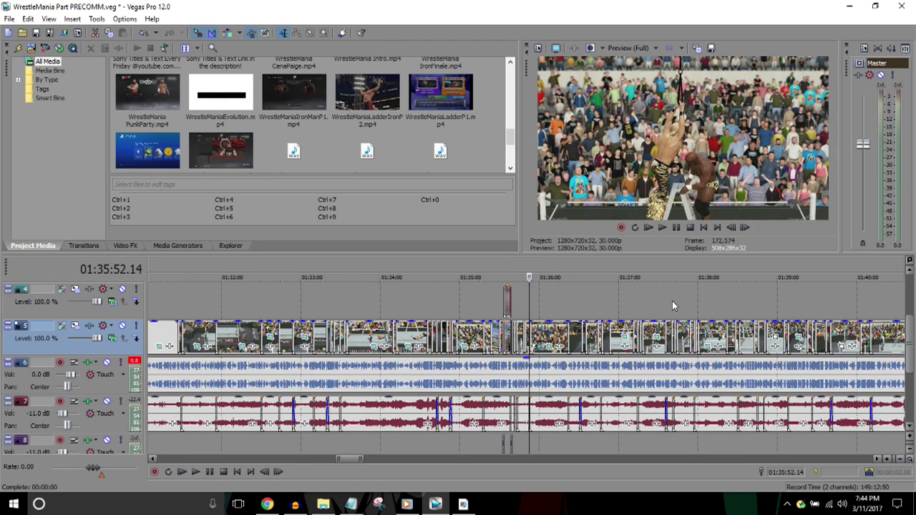
pyautogui.scroll(2, 672, 300)
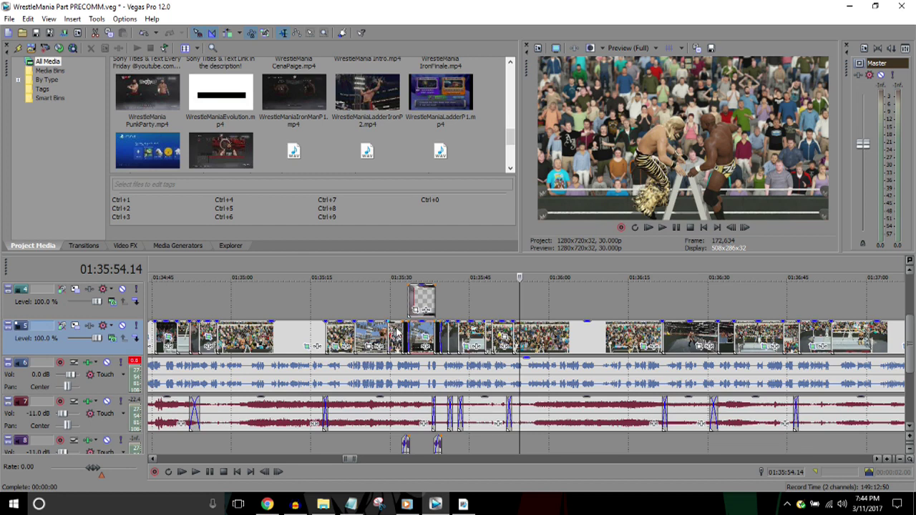
pyautogui.click(419, 264)
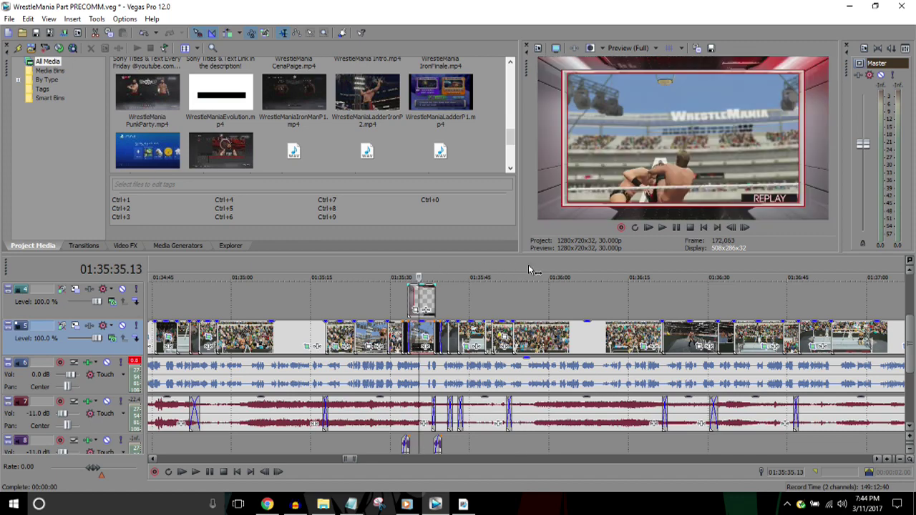
pyautogui.click(528, 269)
pyautogui.scroll(-4, 528, 269)
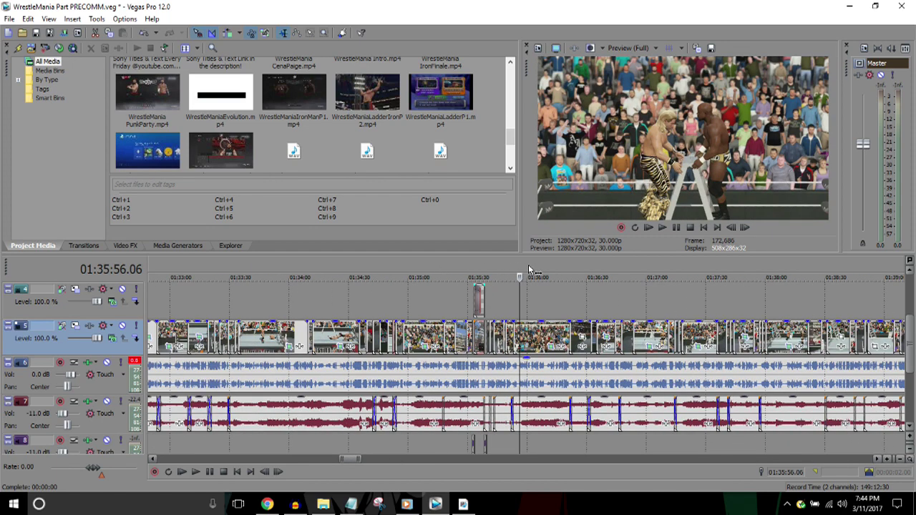
# Step: Scrub the ladder fight from about 01:35:56 to 01:36:06, then play on to the ringside shot at 01:36:24
pyautogui.scroll(-2, 528, 266)
pyautogui.press('Right')
pyautogui.press('Right')
pyautogui.press('Right')
pyautogui.press('Right')
pyautogui.press('Right')
pyautogui.press('Right')
pyautogui.press('Right')
pyautogui.press('Right')
pyautogui.press('Right')
pyautogui.press('Right')
pyautogui.press('Right')
pyautogui.press('Right')
pyautogui.press('Right')
pyautogui.press('Right')
pyautogui.press('Right')
pyautogui.press('Right')
pyautogui.press('Right')
pyautogui.press('Right')
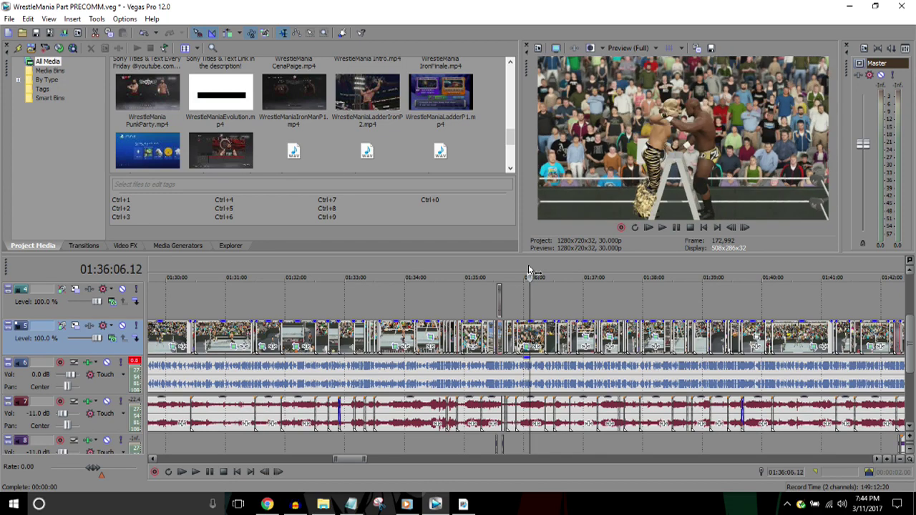
pyautogui.press('space')
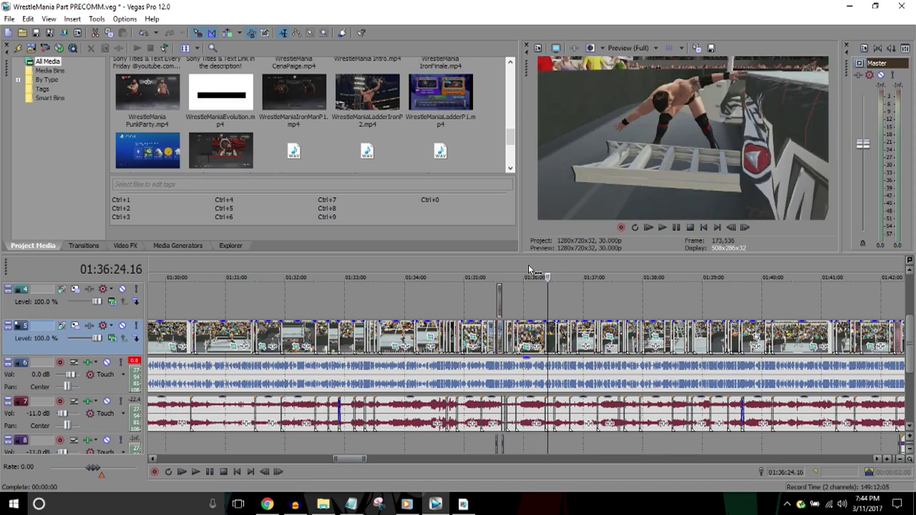
# Step: Return to the cut into the ringside shot at about 01:36:21 and inspect it up close
pyautogui.press('Left')
pyautogui.press('Left')
pyautogui.press('Left')
pyautogui.press('Left')
pyautogui.press('Left')
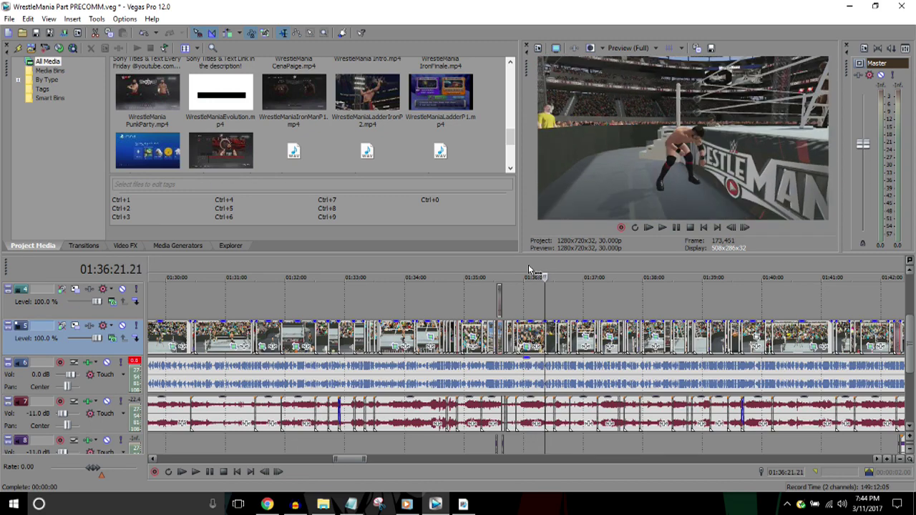
pyautogui.scroll(2, 528, 269)
pyautogui.press('Left')
pyautogui.press('Left')
pyautogui.scroll(1, 528, 269)
pyautogui.press('Right')
pyautogui.press('Right')
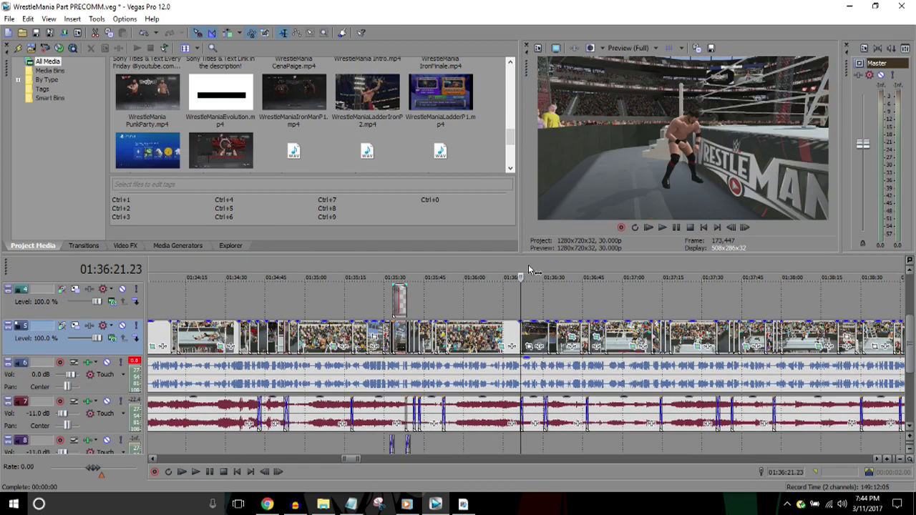
pyautogui.scroll(3, 529, 269)
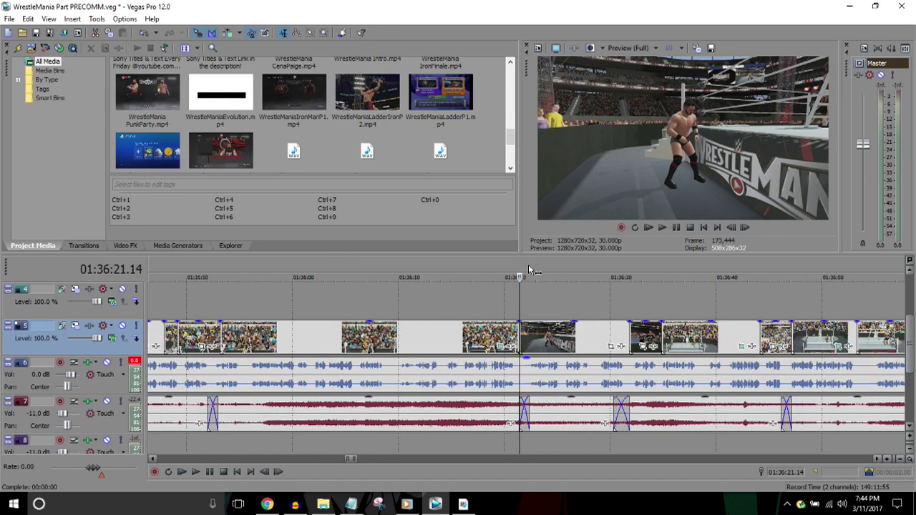
# Step: Step frame by frame through the start of the ringside shot between about 01:36:21 and 01:36:22.13
pyautogui.hotkey('alt', 'Left')
pyautogui.hotkey('alt', 'Left')
pyautogui.hotkey('alt', 'Left')
pyautogui.hotkey('alt', 'Right')
pyautogui.hotkey('alt', 'Right')
pyautogui.hotkey('alt', 'Right')
pyautogui.hotkey('alt', 'Right')
pyautogui.hotkey('alt', 'Right')
pyautogui.hotkey('alt', 'Right')
pyautogui.hotkey('alt', 'Right')
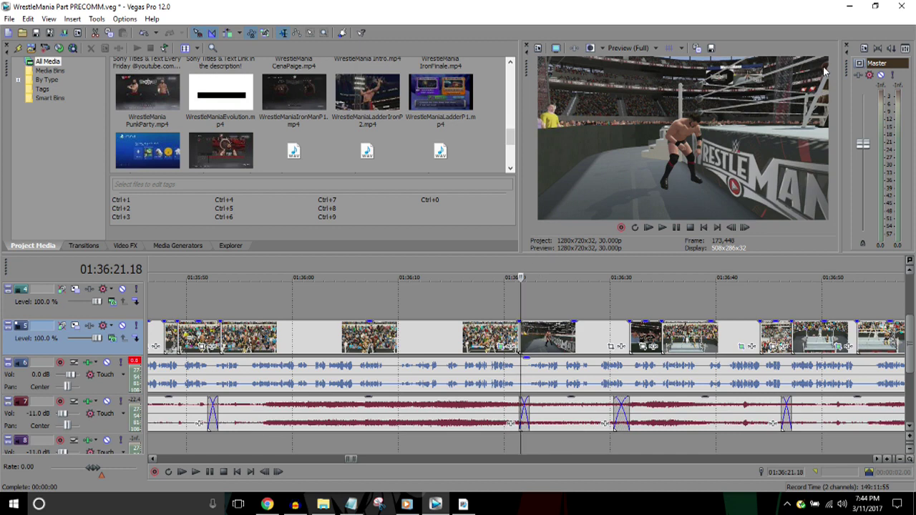
pyautogui.hotkey('alt', 'Right')
pyautogui.hotkey('alt', 'Right')
pyautogui.hotkey('alt', 'Right')
pyautogui.hotkey('alt', 'Right')
pyautogui.hotkey('alt', 'Right')
pyautogui.hotkey('alt', 'Right')
pyautogui.hotkey('alt', 'Right')
pyautogui.hotkey('alt', 'Right')
pyautogui.hotkey('alt', 'Right')
pyautogui.hotkey('alt', 'Right')
pyautogui.hotkey('alt', 'Right')
pyautogui.hotkey('alt', 'Right')
pyautogui.hotkey('alt', 'Right')
pyautogui.hotkey('alt', 'Right')
pyautogui.hotkey('alt', 'Right')
pyautogui.hotkey('alt', 'Right')
pyautogui.hotkey('alt', 'Right')
pyautogui.hotkey('alt', 'Right')
pyautogui.hotkey('alt', 'Right')
pyautogui.hotkey('alt', 'Right')
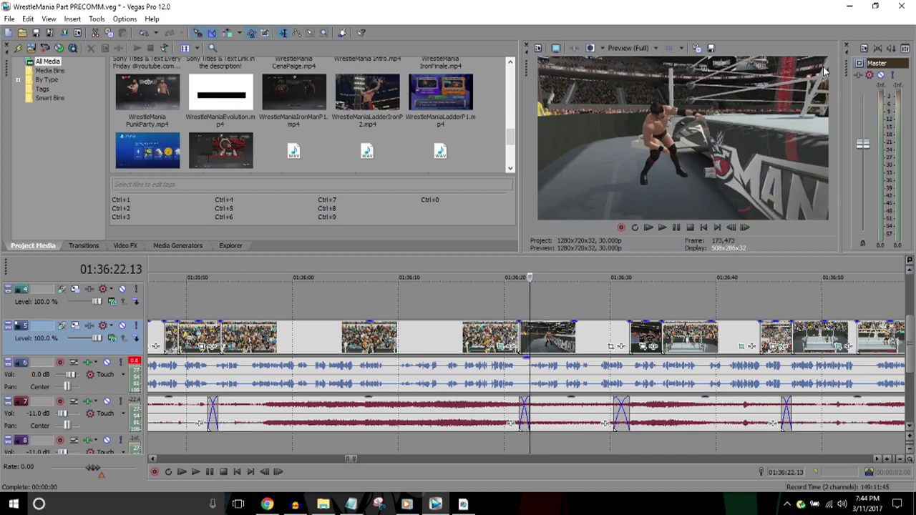
pyautogui.hotkey('alt', 'Left')
pyautogui.hotkey('alt', 'Left')
pyautogui.hotkey('alt', 'Left')
pyautogui.hotkey('alt', 'Left')
pyautogui.hotkey('alt', 'Left')
pyautogui.hotkey('alt', 'Left')
pyautogui.hotkey('alt', 'Left')
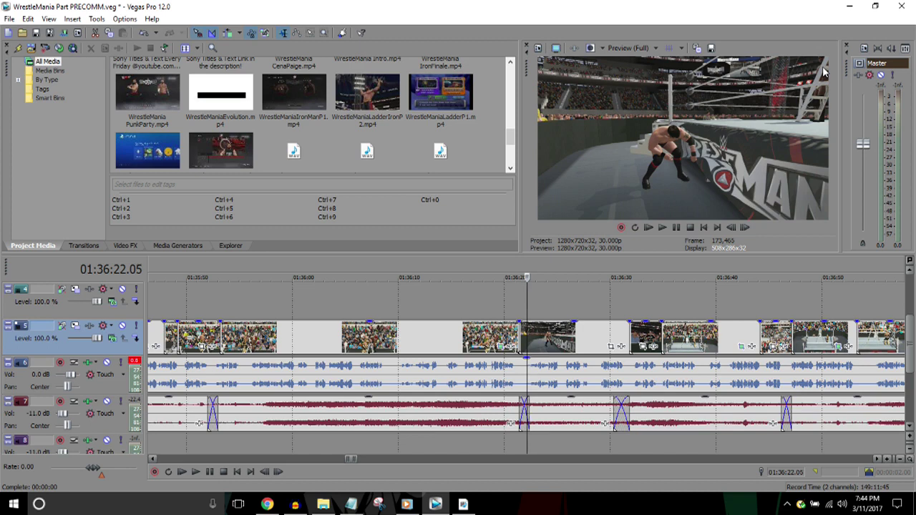
# Step: Examine the ringside shot's frames from about 01:36:22.04 to 01:36:22.10 against the neighbouring cuts
pyautogui.press('Down')
pyautogui.hotkey('alt', 'Right')
pyautogui.hotkey('alt', 'Right')
pyautogui.hotkey('alt', 'Right')
pyautogui.hotkey('alt', 'Right')
pyautogui.hotkey('alt', 'Right')
pyautogui.hotkey('alt', 'Right')
pyautogui.hotkey('alt', 'Right')
pyautogui.hotkey('alt', 'Right')
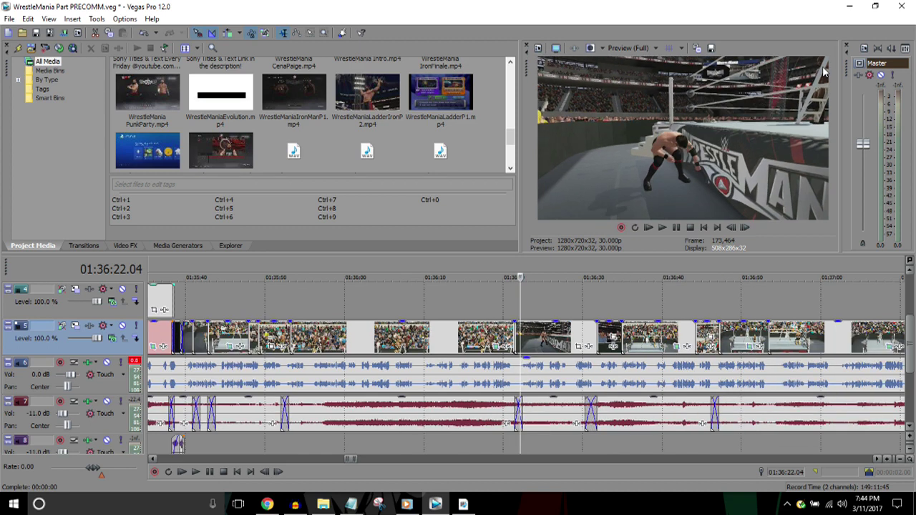
pyautogui.press('Down')
pyautogui.hotkey('alt', 'Right')
pyautogui.hotkey('alt', 'Right')
pyautogui.hotkey('alt', 'Right')
pyautogui.hotkey('alt', 'Right')
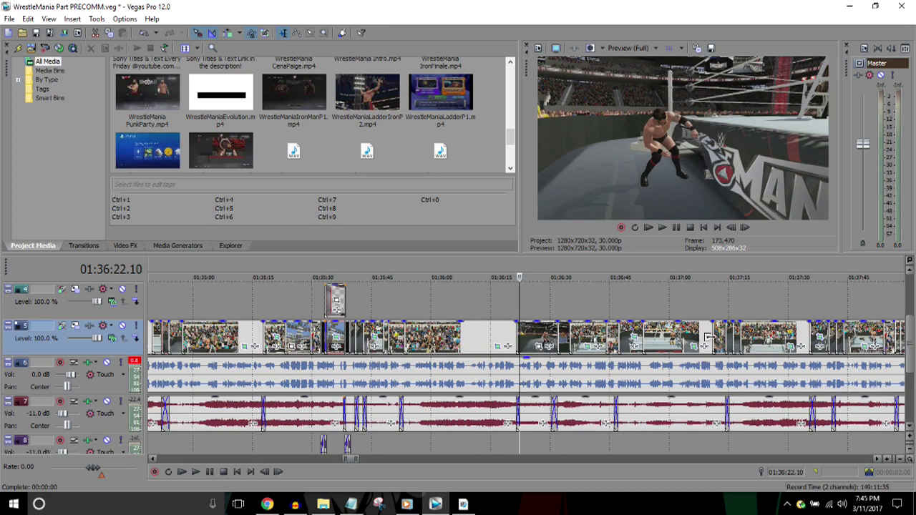
# Step: Add a marker at the start of the ringside shot at 01:36:21.12 and play the shot up to 01:36:23
pyautogui.click(517, 328)
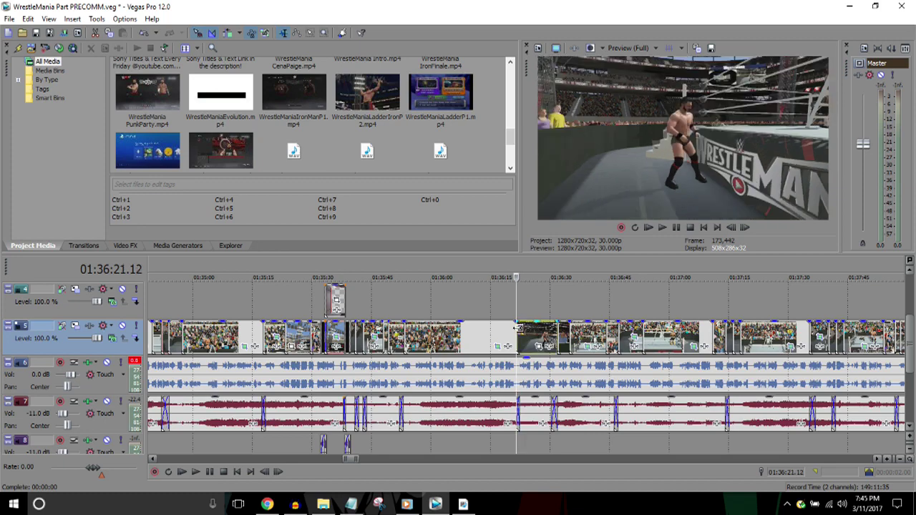
pyautogui.click(518, 317)
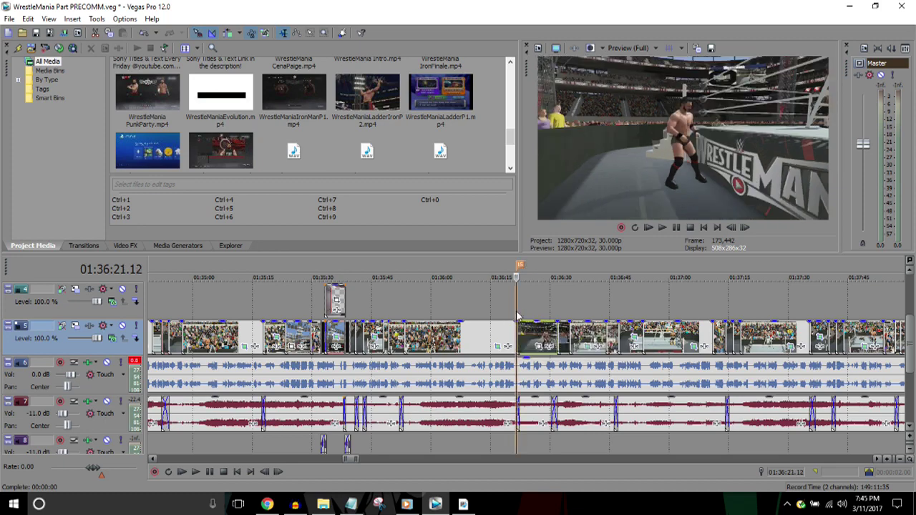
pyautogui.scroll(-4, 517, 317)
pyautogui.press('space')
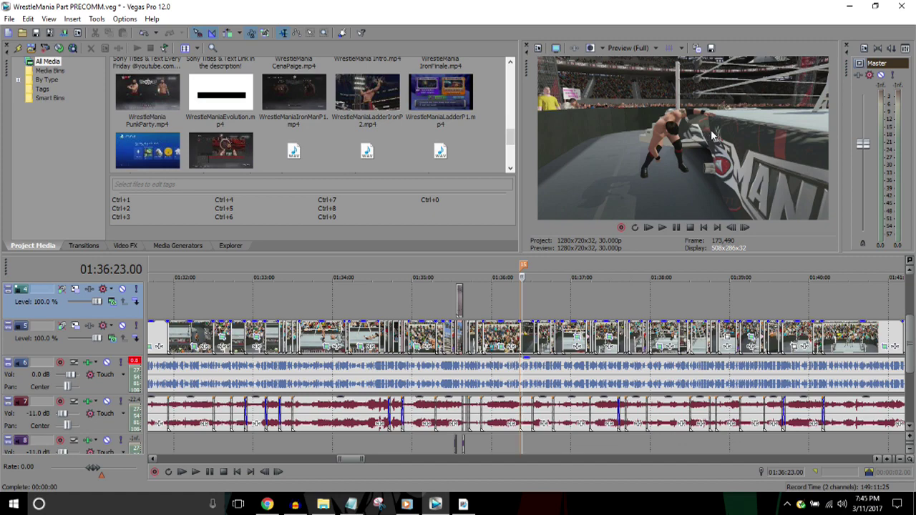
# Step: Play the ringside shot onward from 01:36:23 to the crowd shot at about 01:36:32
pyautogui.press('Down')
pyautogui.press('Down')
pyautogui.press('space')
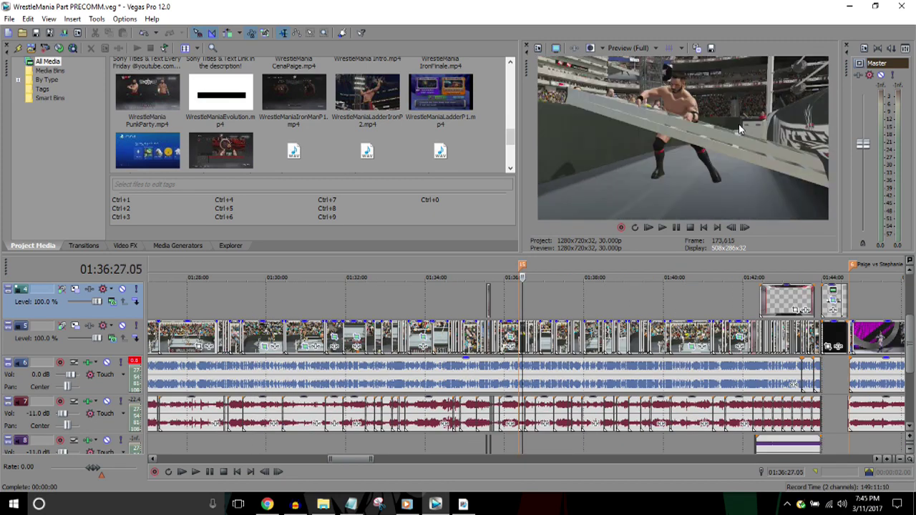
pyautogui.press('Return')
pyautogui.press('Up')
pyautogui.press('Up')
pyautogui.press('Up')
pyautogui.press('Up')
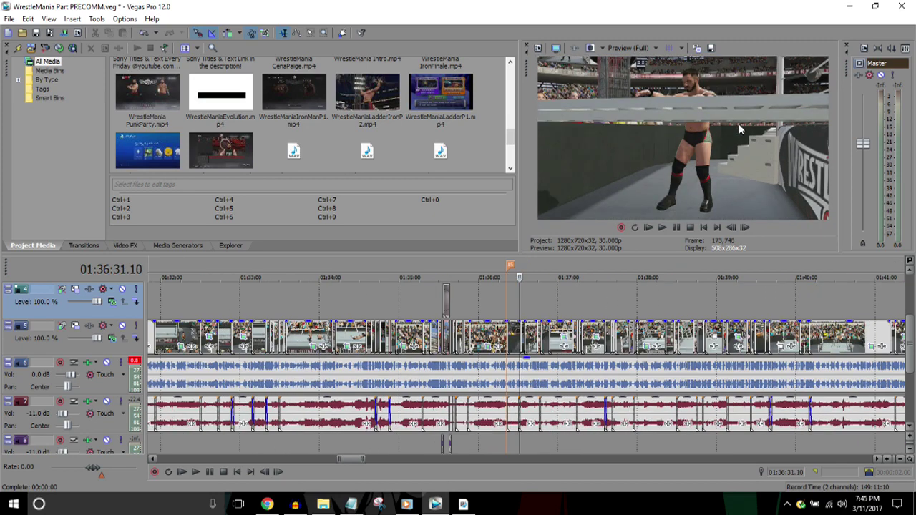
pyautogui.press('space')
pyautogui.press('space')
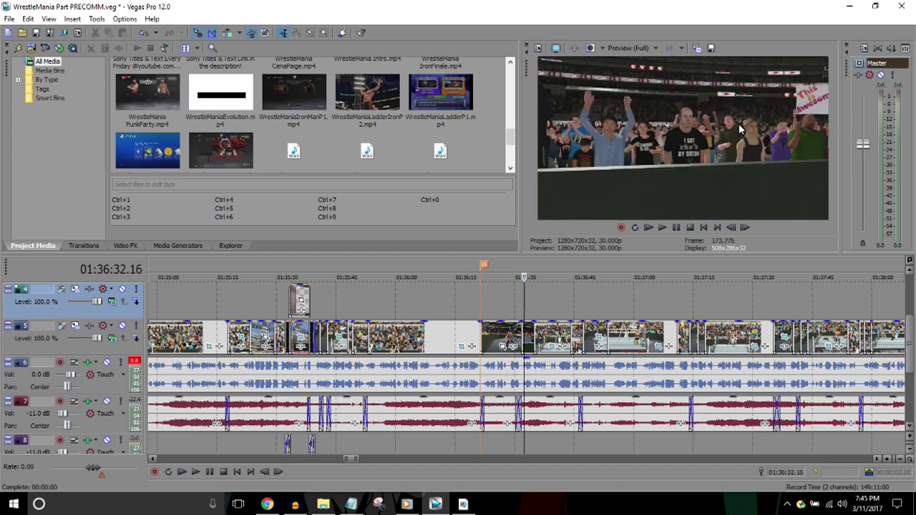
# Step: Review the ladder climb and the cuts following the crowd shot, from about 01:36:32 to 01:36:47
pyautogui.press('Down')
pyautogui.press('Down')
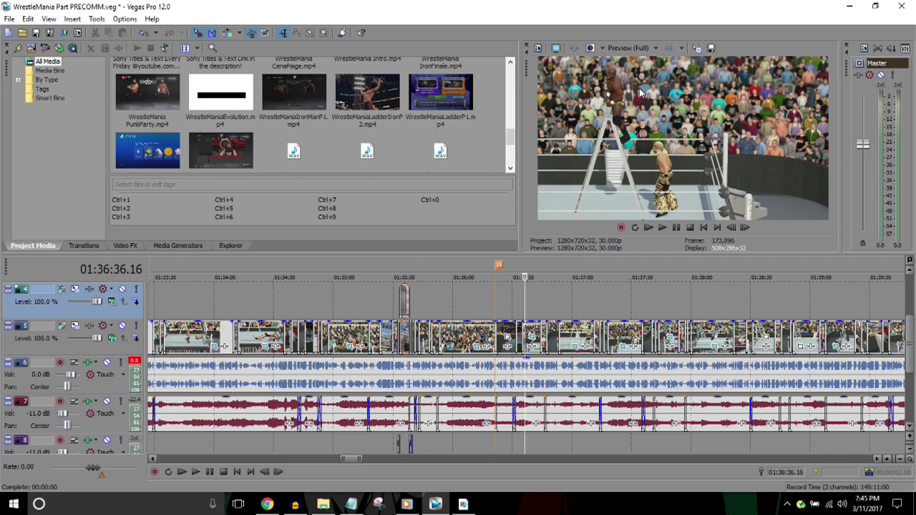
pyautogui.press('Down')
pyautogui.press('Right')
pyautogui.press('Right')
pyautogui.press('Right')
pyautogui.press('Right')
pyautogui.press('Right')
pyautogui.press('Right')
pyautogui.press('Right')
pyautogui.press('Right')
pyautogui.press('Right')
pyautogui.press('Right')
pyautogui.press('Right')
pyautogui.press('Right')
pyautogui.press('Right')
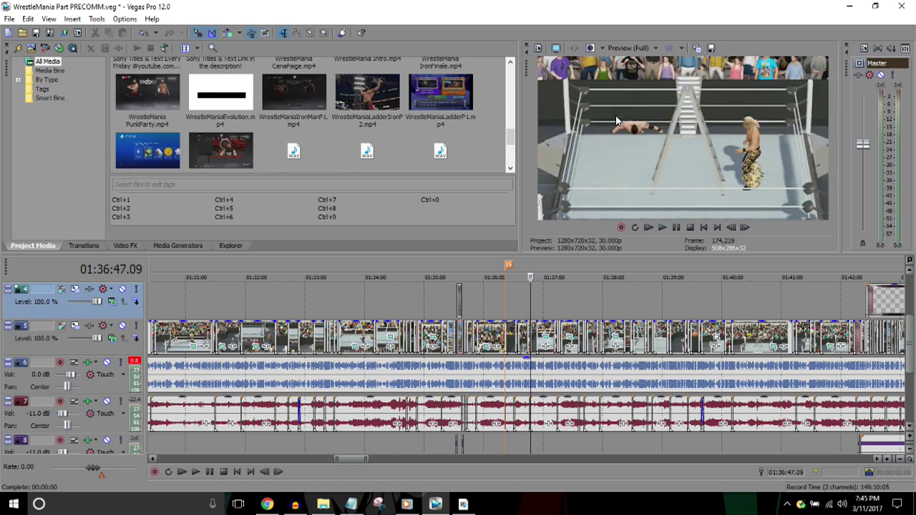
# Step: Return to the wide shot of the ladder climb at about 01:36:34.27 for a closer look
pyautogui.press('k')
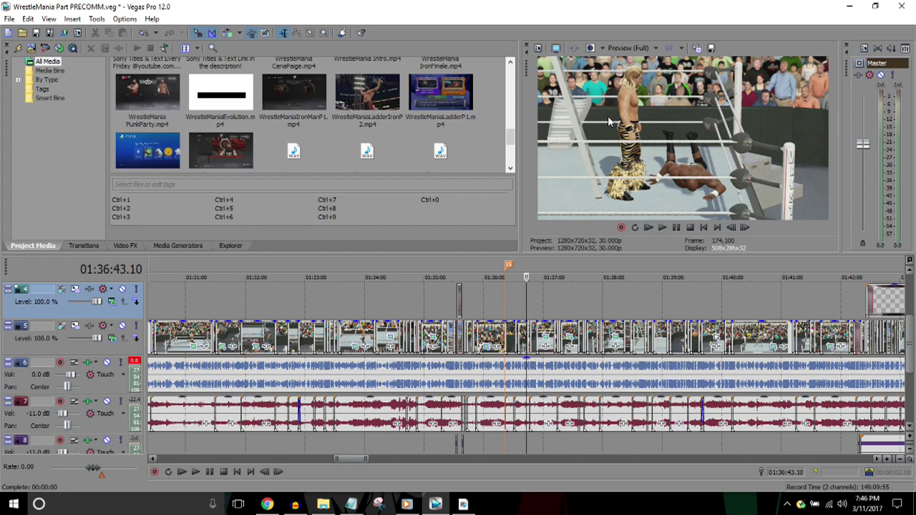
pyautogui.press('Up')
pyautogui.press('Up')
pyautogui.press('Up')
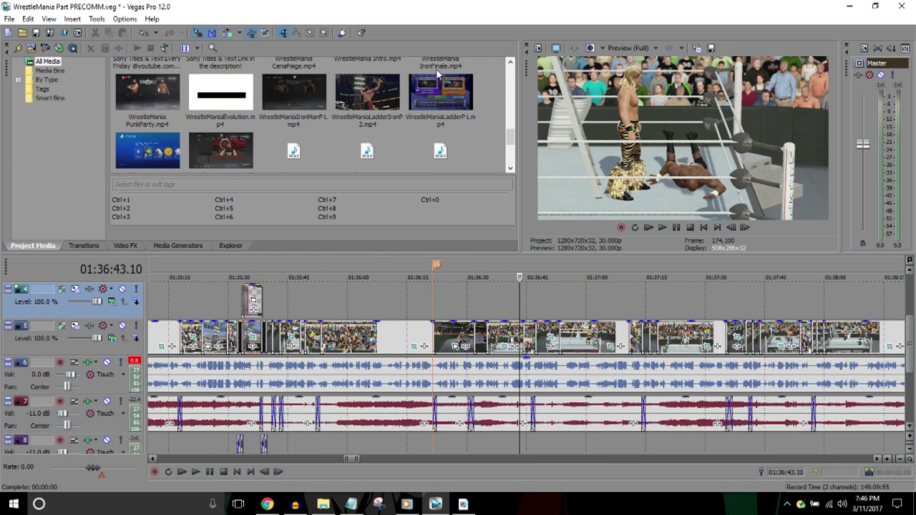
pyautogui.click(488, 264)
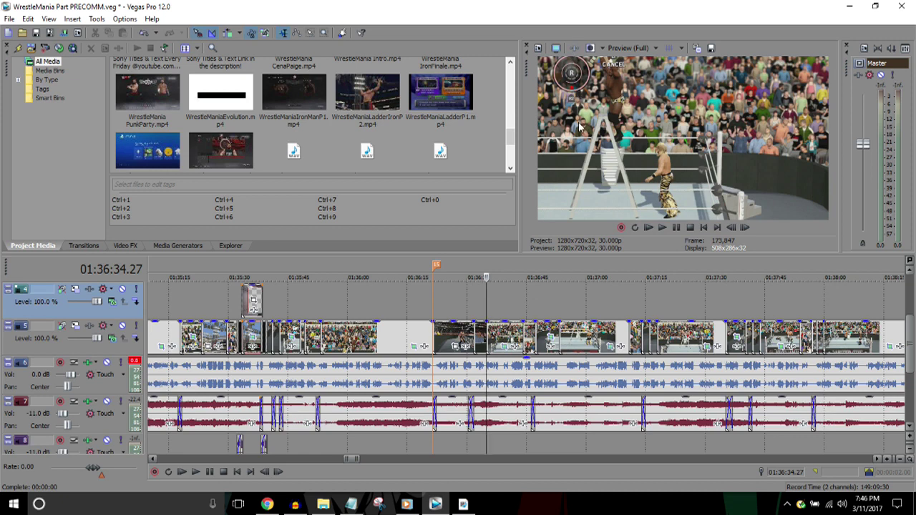
# Step: Step frame by frame through the wide ladder shot from 01:36:34.27 to 01:36:35.13, examining the on-screen game prompt
pyautogui.hotkey('alt', 'Right')
pyautogui.hotkey('alt', 'Right')
pyautogui.hotkey('alt', 'Right')
pyautogui.hotkey('alt', 'Right')
pyautogui.press('Right')
pyautogui.press('Right')
pyautogui.press('Right')
pyautogui.press('Right')
pyautogui.press('Right')
pyautogui.press('Right')
pyautogui.press('Right')
pyautogui.press('Right')
pyautogui.press('Right')
pyautogui.press('Right')
pyautogui.press('Right')
pyautogui.press('Right')
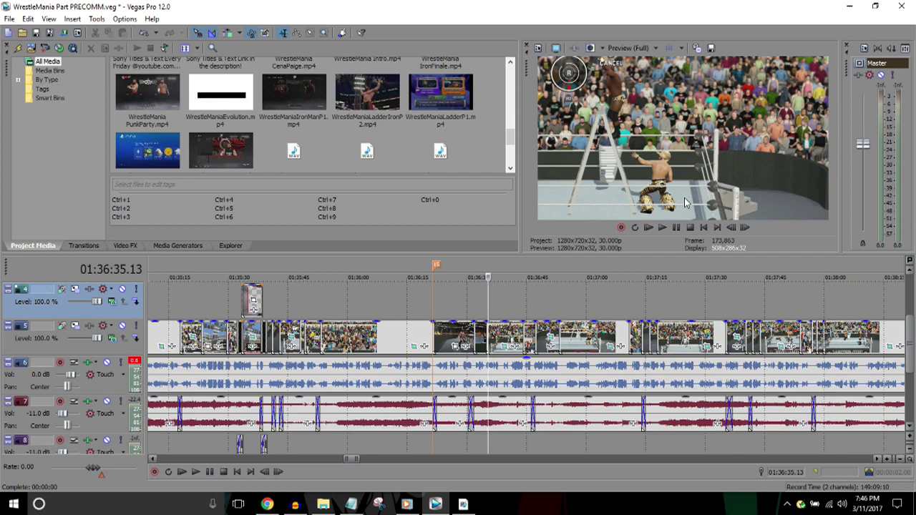
# Step: Skim ahead from the wide ladder shot to the next climb at about 01:36:48.19
pyautogui.press('Down')
pyautogui.press('Down')
pyautogui.press('Down')
pyautogui.press('Right')
pyautogui.press('Right')
pyautogui.press('Right')
pyautogui.press('Right')
pyautogui.press('Right')
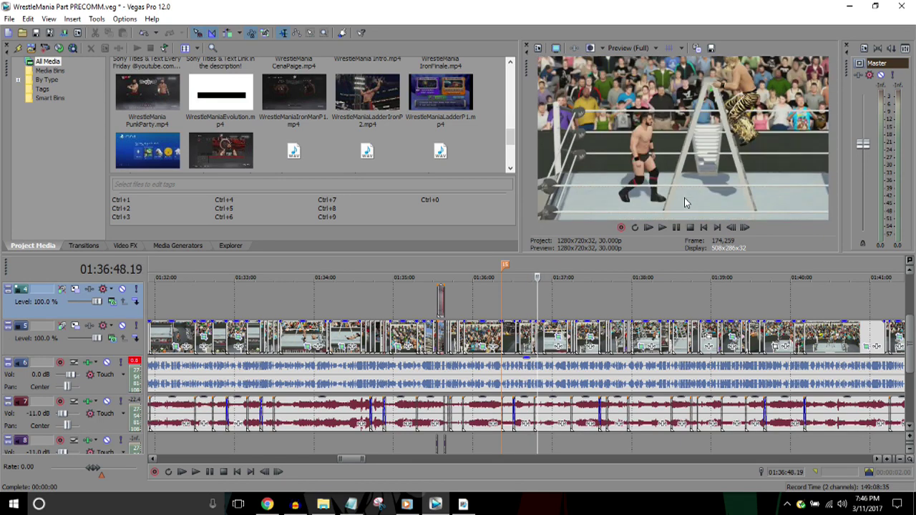
# Step: Go back through the cuts from 01:36:48 to the wide ladder shot at 01:36:35.13
pyautogui.hotkey('ctrl', 'alt', 'Left')
pyautogui.hotkey('ctrl', 'alt', 'Right')
pyautogui.hotkey('ctrl', 'alt', 'Left')
pyautogui.hotkey('ctrl', 'alt', 'Left')
pyautogui.hotkey('ctrl', 'alt', 'Left')
pyautogui.hotkey('ctrl', 'alt', 'Left')
pyautogui.press('Left')
pyautogui.press('Left')
pyautogui.press('Left')
pyautogui.press('Left')
pyautogui.press('Left')
pyautogui.press('Left')
pyautogui.press('Left')
pyautogui.press('Left')
pyautogui.press('Left')
pyautogui.press('Left')
pyautogui.press('Left')
pyautogui.press('Left')
pyautogui.press('Left')
pyautogui.press('Left')
pyautogui.press('Left')
pyautogui.press('Left')
pyautogui.press('Left')
pyautogui.press('Left')
pyautogui.press('Left')
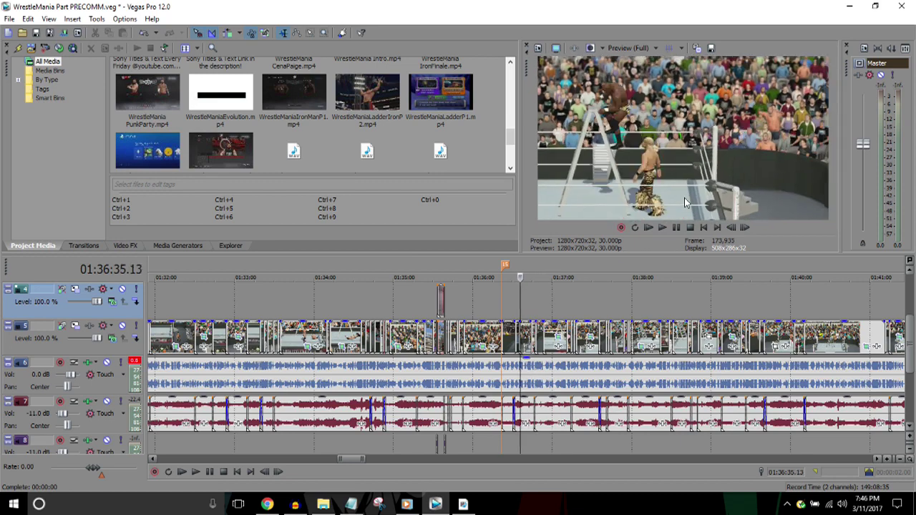
# Step: Step through the kick at the ladder to 01:36:35.25 and review the shot up to about 01:36:38
pyautogui.press('Right')
pyautogui.press('Right')
pyautogui.press('Right')
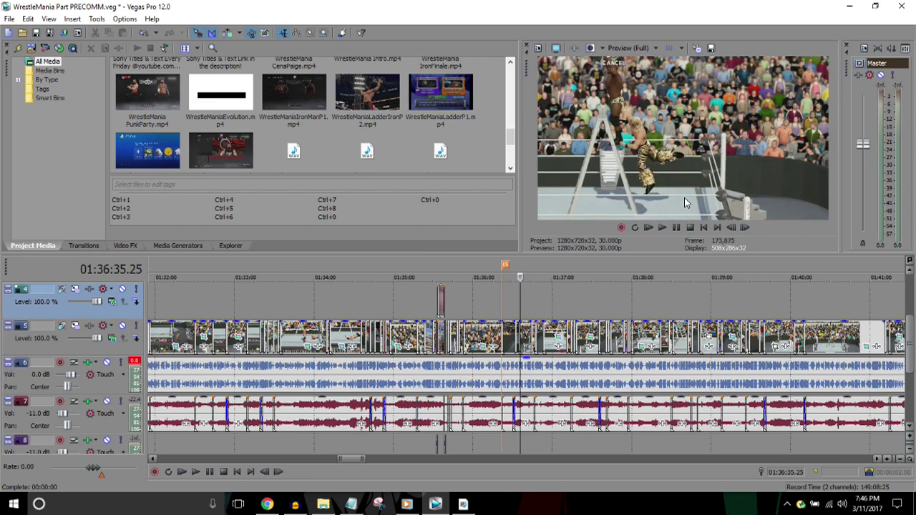
pyautogui.press('k')
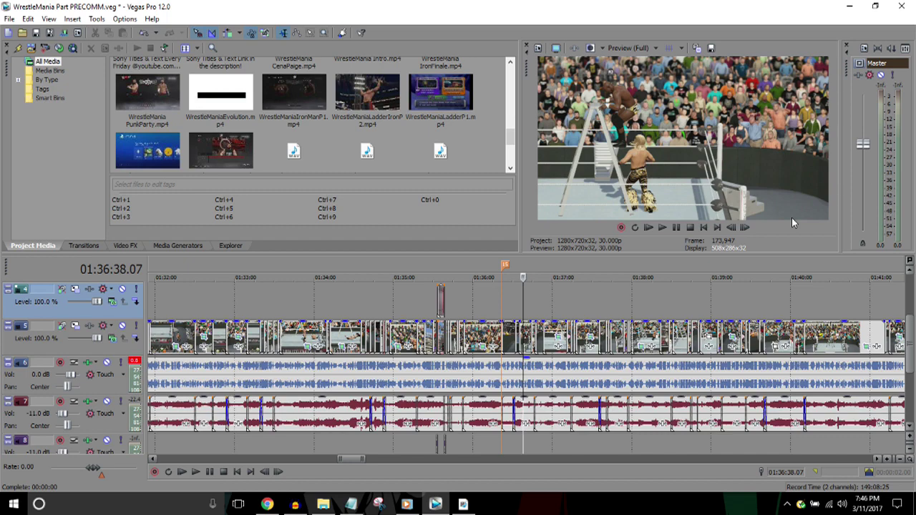
# Step: Play from 01:36:38 to the crowd cut at about 01:37:11, stepping back to inspect the ladder shot before it
pyautogui.press('space')
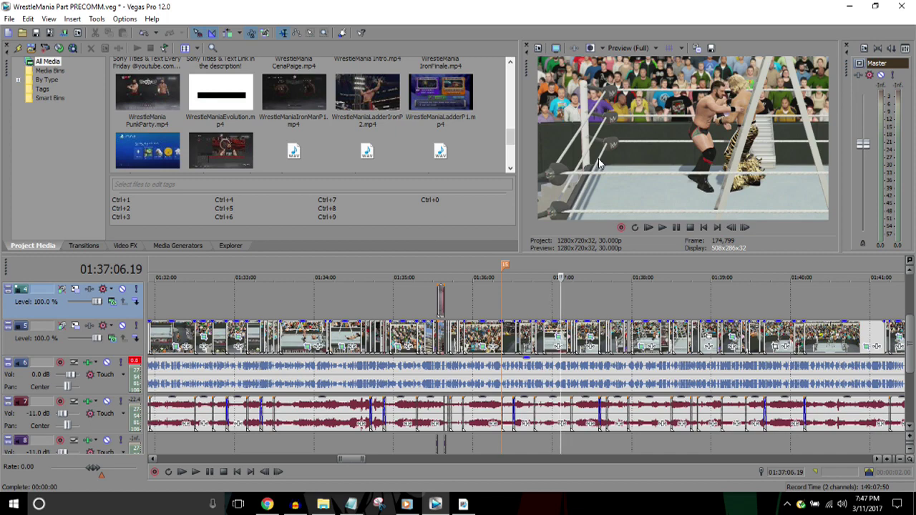
pyautogui.press('space')
pyautogui.press('Down')
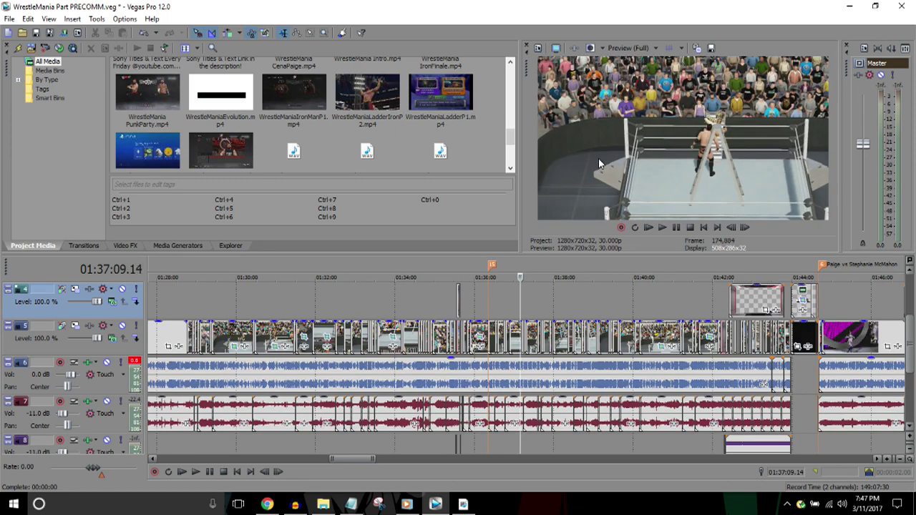
pyautogui.press('Up')
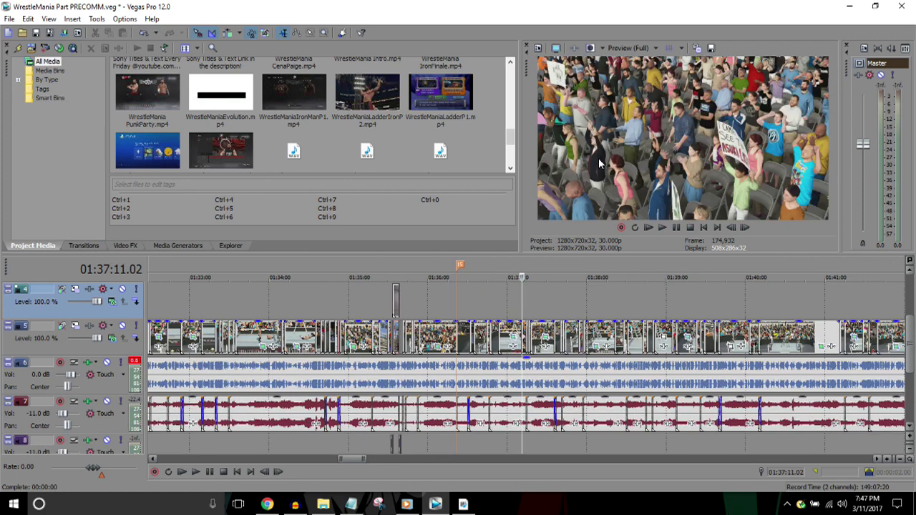
pyautogui.press('Left')
pyautogui.press('Left')
pyautogui.press('Right')
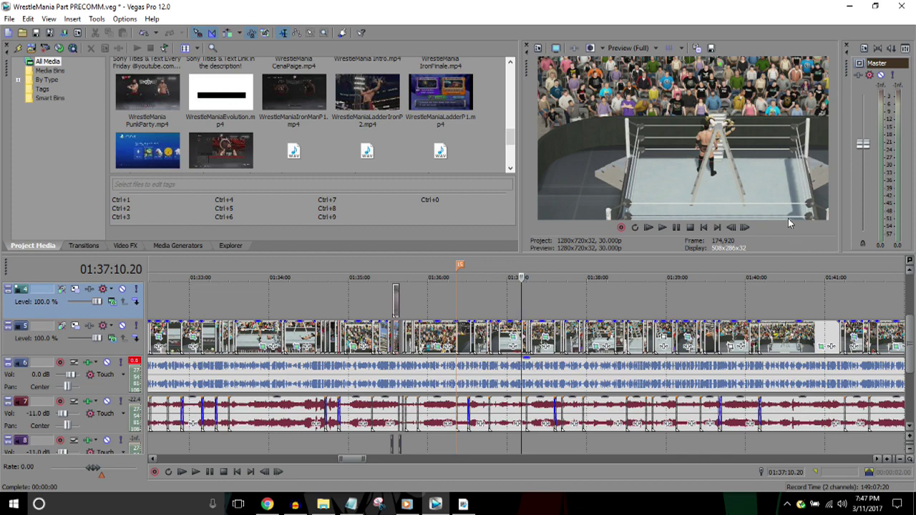
# Step: Review the following ladder climbs from 01:37:10.20 through the face-off on the ladder to about 01:37:40
pyautogui.press('Down')
pyautogui.press('Right')
pyautogui.press('Right')
pyautogui.press('Right')
pyautogui.press('Right')
pyautogui.press('Right')
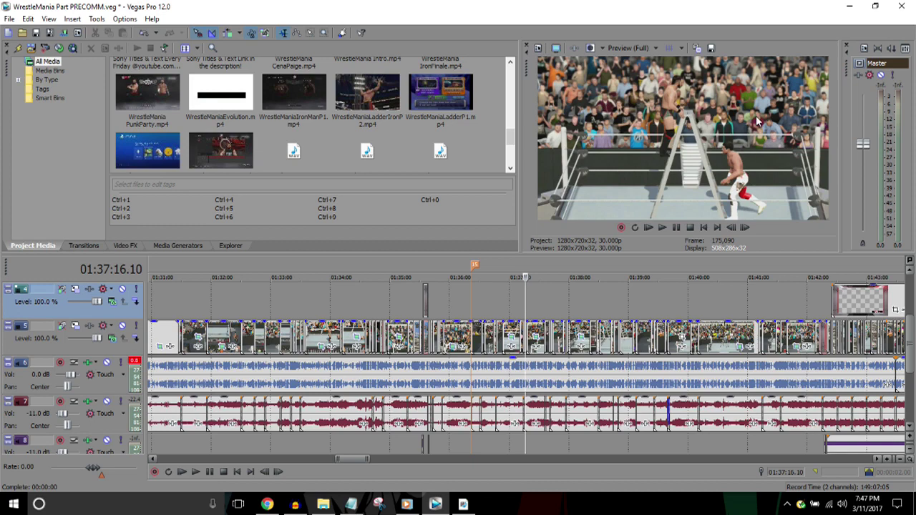
pyautogui.press('Down')
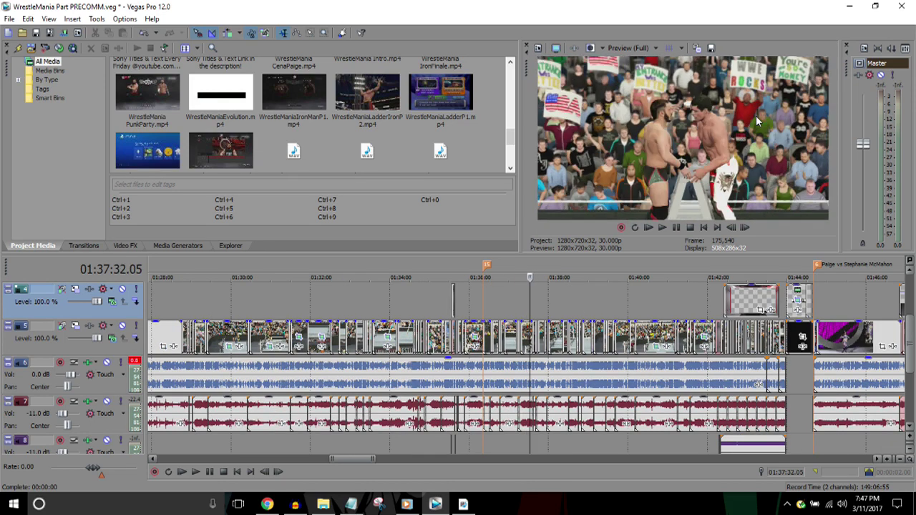
pyautogui.press('Up')
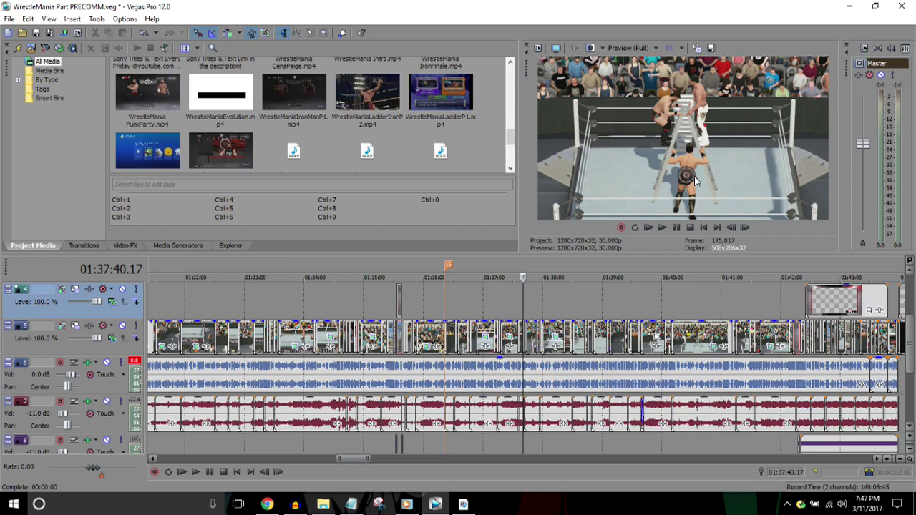
# Step: Examine the close ladder shot around 01:37:41 up close, stepping back frame by frame from 01:37:41.28 to 01:37:41.24
pyautogui.press('Up')
pyautogui.press('Up')
pyautogui.press('Up')
pyautogui.press('Up')
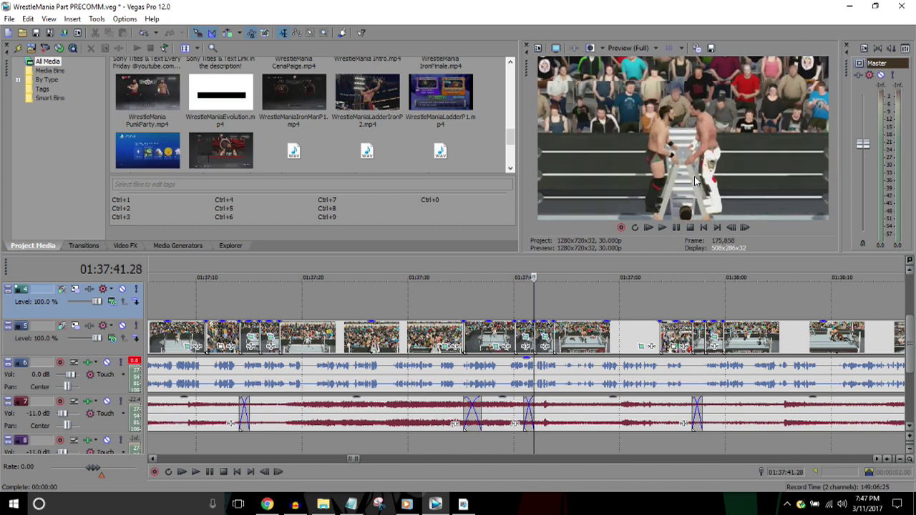
pyautogui.press('Left')
pyautogui.press('Left')
pyautogui.press('Left')
pyautogui.press('Left')
pyautogui.press('Left')
pyautogui.press('Left')
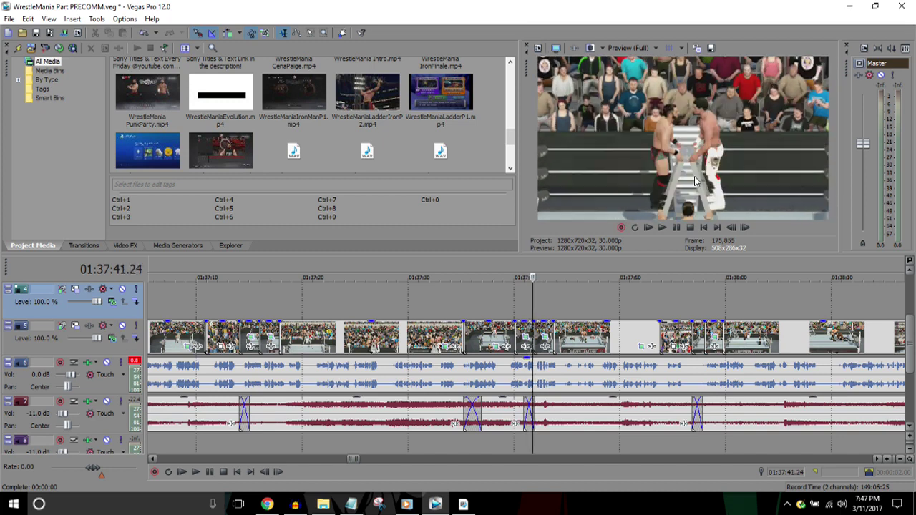
# Step: Follow the ladder tip-over from 01:37:41.24 to the standing wrestler shot at about 01:37:44.18
pyautogui.press('Up')
pyautogui.press('Right')
pyautogui.press('Right')
pyautogui.press('Right')
pyautogui.press('Right')
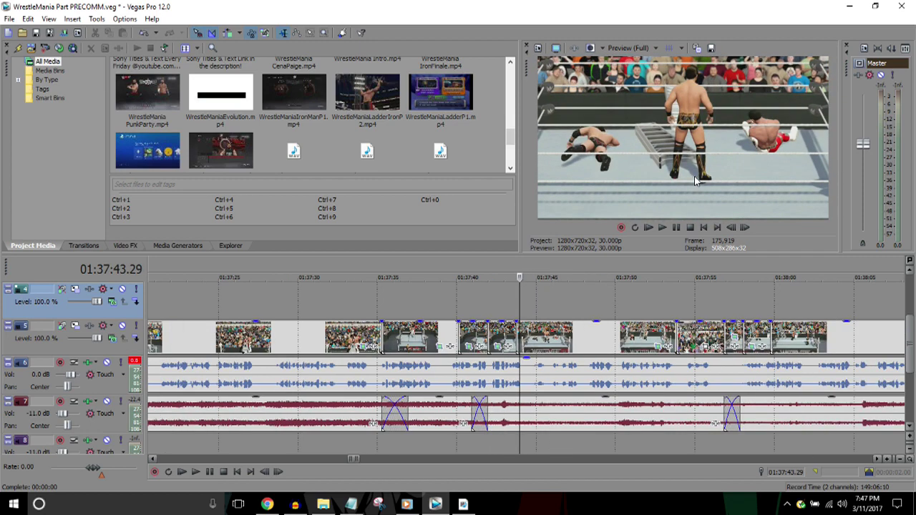
pyautogui.press('Down')
pyautogui.press('Down')
pyautogui.press('Down')
pyautogui.press('Right')
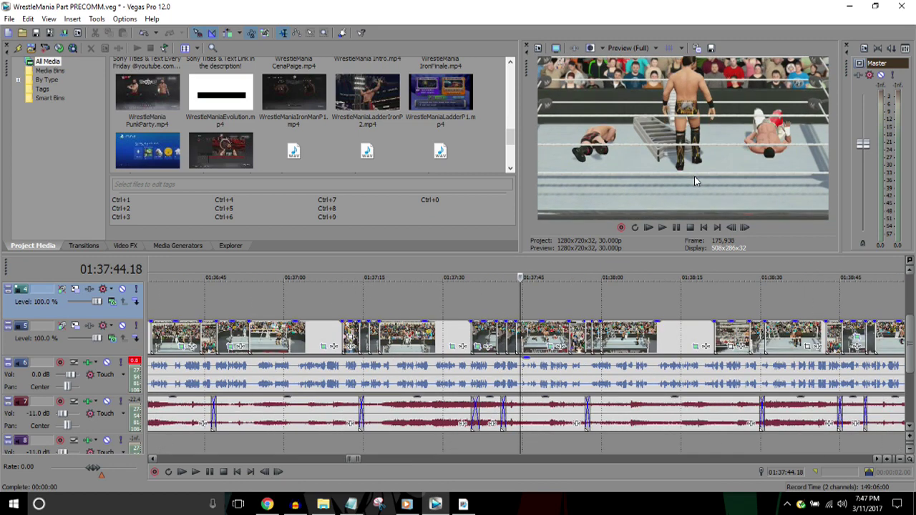
# Step: Step backward frame by frame from 01:37:44.18 to the ladder fall at about 01:37:43.00
pyautogui.press('Left')
pyautogui.press('Left')
pyautogui.press('Left')
pyautogui.press('Left')
pyautogui.press('Left')
pyautogui.press('Left')
pyautogui.press('Left')
pyautogui.press('Left')
pyautogui.press('Left')
pyautogui.press('Left')
pyautogui.press('Left')
pyautogui.press('Left')
pyautogui.press('Left')
pyautogui.press('Left')
pyautogui.press('Left')
pyautogui.press('Left')
pyautogui.press('Left')
pyautogui.press('Left')
pyautogui.press('Left')
pyautogui.press('Left')
pyautogui.press('Left')
pyautogui.press('Left')
pyautogui.press('Left')
pyautogui.press('Left')
pyautogui.press('Left')
pyautogui.press('Left')
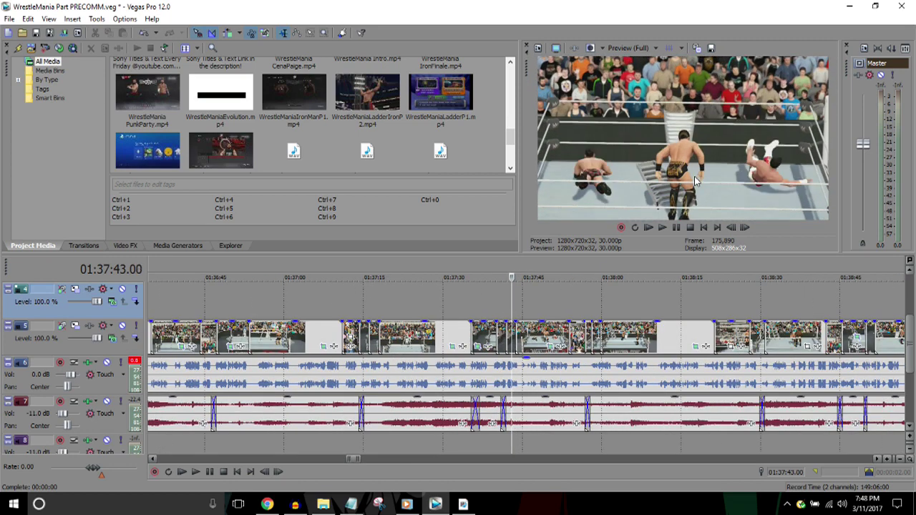
# Step: Step backward frame by frame from the fallen ladder at 01:37:43.00 to the face-off on the ladder at 01:37:41.21
pyautogui.press('Left')
pyautogui.press('Left')
pyautogui.press('Left')
pyautogui.press('Left')
pyautogui.press('Left')
pyautogui.press('Left')
pyautogui.press('Left')
pyautogui.press('Left')
pyautogui.press('Left')
pyautogui.press('Left')
pyautogui.press('Left')
pyautogui.press('Left')
pyautogui.press('Left')
pyautogui.press('Left')
pyautogui.press('Left')
pyautogui.press('Left')
pyautogui.press('Left')
pyautogui.press('Left')
pyautogui.press('Left')
pyautogui.press('Left')
pyautogui.press('Left')
pyautogui.press('Left')
pyautogui.press('Left')
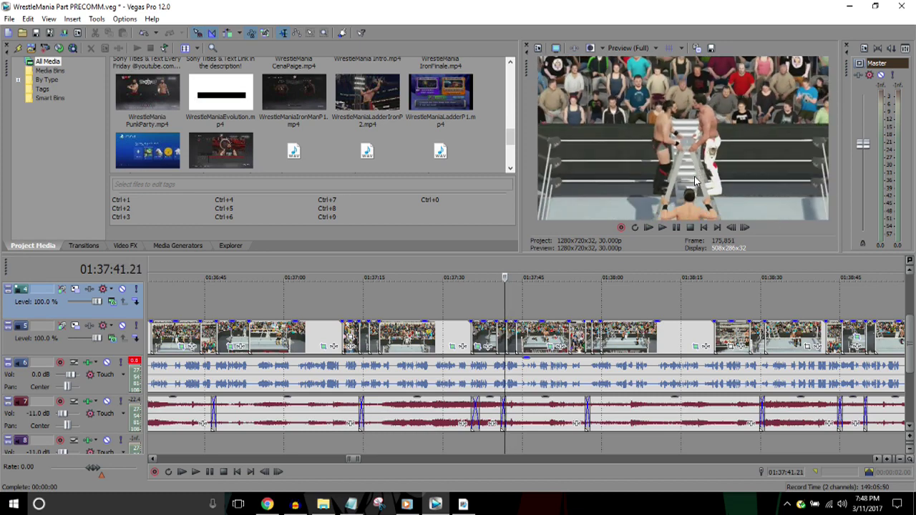
# Step: Place the playhead at 01:37:41.28 and step backward through the close ladder shot to 01:37:41.00
pyautogui.press('Down')
pyautogui.press('Down')
pyautogui.press('Down')
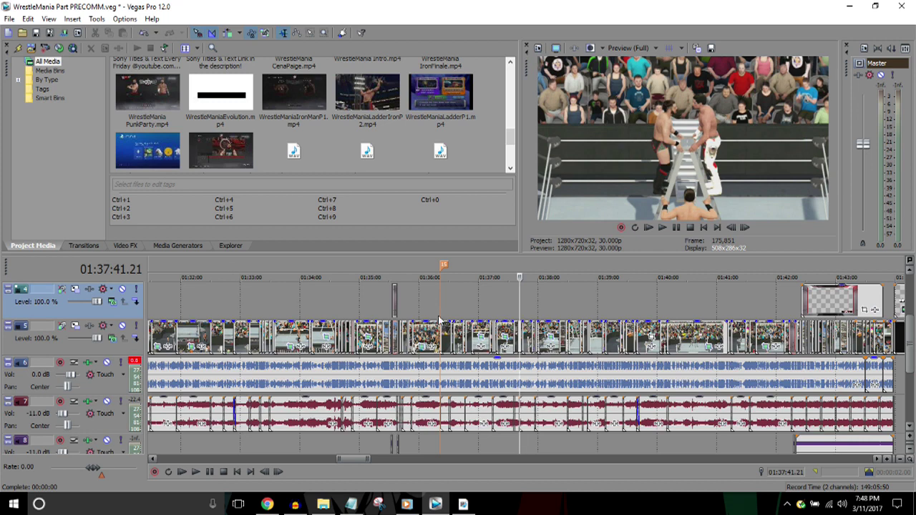
pyautogui.click(519, 304)
pyautogui.scroll(4, 519, 304)
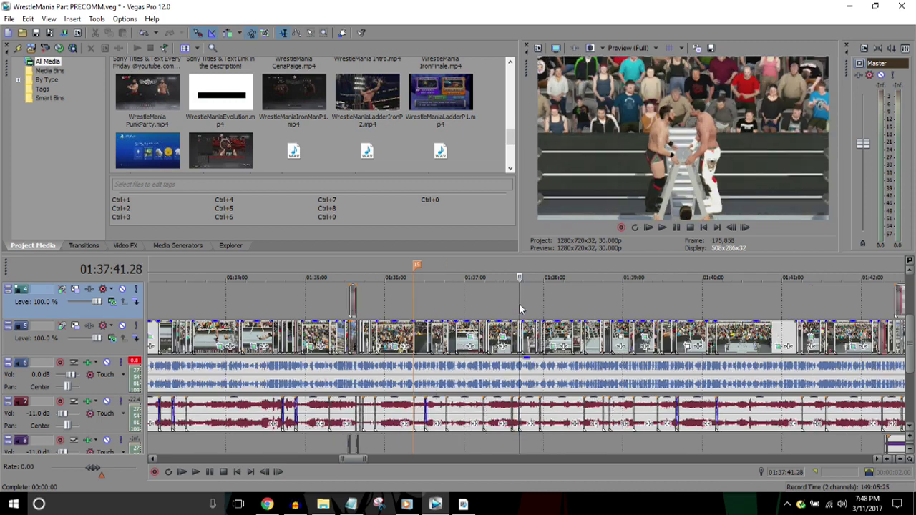
pyautogui.scroll(3, 519, 303)
pyautogui.press('Left')
pyautogui.press('Left')
pyautogui.press('Left')
pyautogui.press('Left')
pyautogui.press('Left')
pyautogui.press('Left')
pyautogui.press('Left')
pyautogui.press('Left')
pyautogui.press('Left')
pyautogui.press('Left')
pyautogui.press('Left')
pyautogui.press('Left')
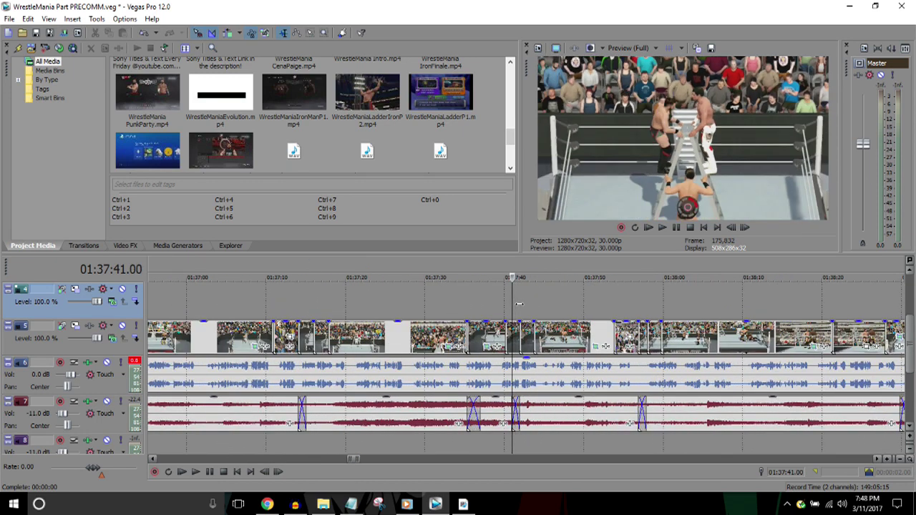
# Step: Step back to the wide ladder shot at 01:37:40.14 and play the tip-over to about 01:37:42.16
pyautogui.press('Right')
pyautogui.press('Right')
pyautogui.press('Right')
pyautogui.press('Right')
pyautogui.press('Right')
pyautogui.press('Right')
pyautogui.press('Left')
pyautogui.press('Left')
pyautogui.press('Left')
pyautogui.press('Left')
pyautogui.press('Left')
pyautogui.press('Left')
pyautogui.press('Left')
pyautogui.press('Left')
pyautogui.press('Left')
pyautogui.press('Left')
pyautogui.press('Left')
pyautogui.press('Left')
pyautogui.press('Left')
pyautogui.press('Left')
pyautogui.press('Left')
pyautogui.press('Left')
pyautogui.press('Left')
pyautogui.press('Left')
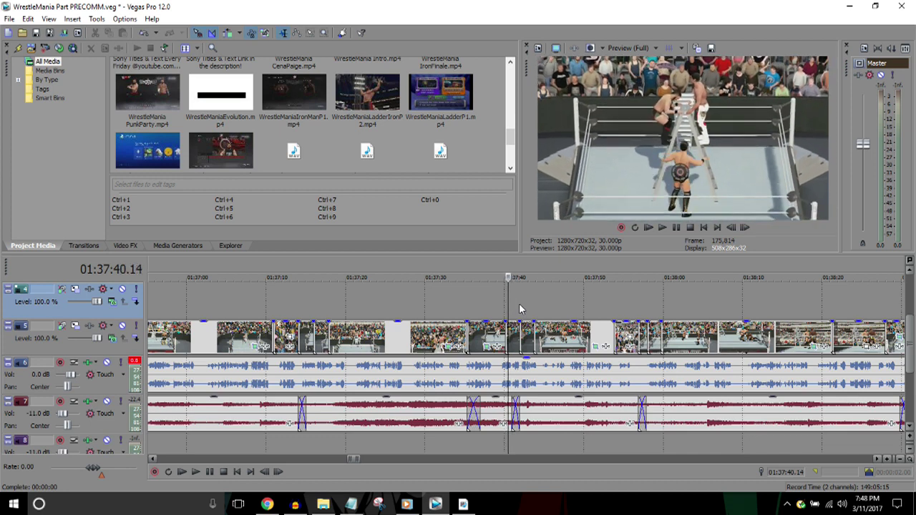
pyautogui.press('space')
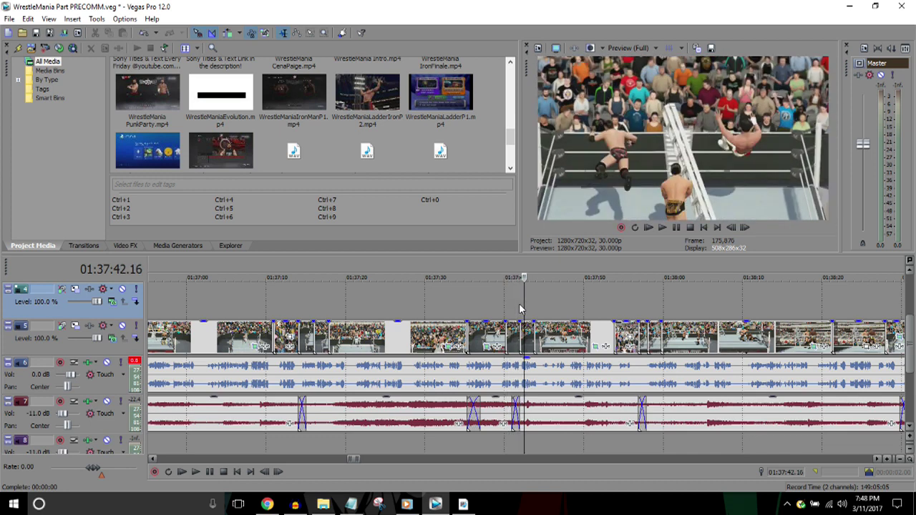
# Step: Examine the cut between the two ladder shots around 01:37:41.26 up close, frame by frame
pyautogui.scroll(5, 519, 303)
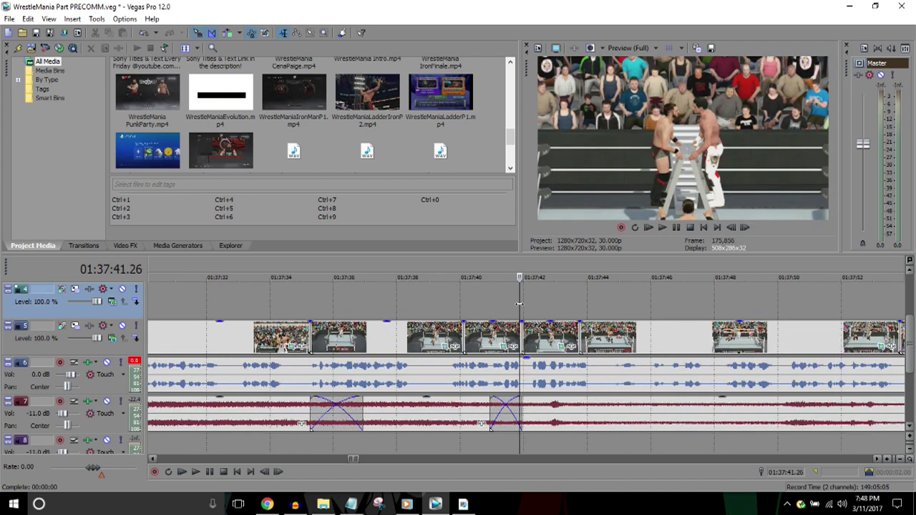
pyautogui.press('Right')
pyautogui.press('Left')
pyautogui.press('Left')
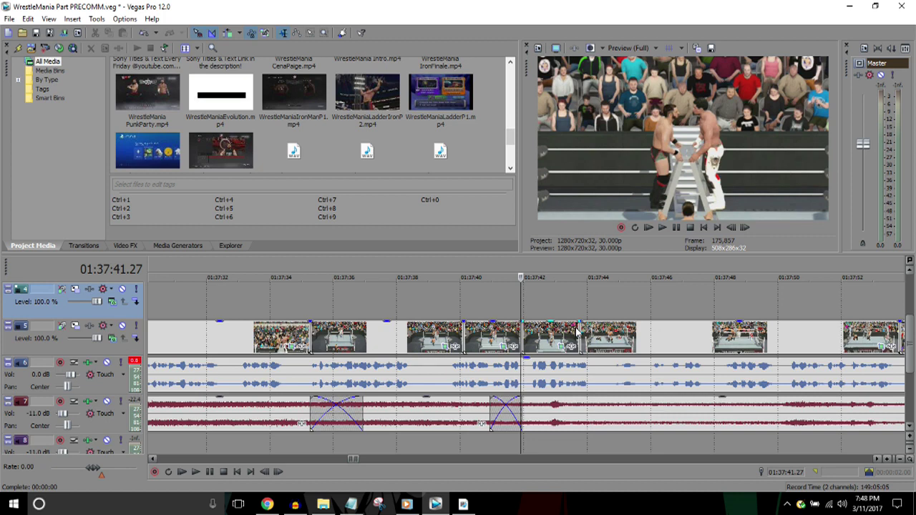
# Step: Survey the density of cuts across the ladder match and its neighbouring matches on the timeline
pyautogui.scroll(-5, 577, 331)
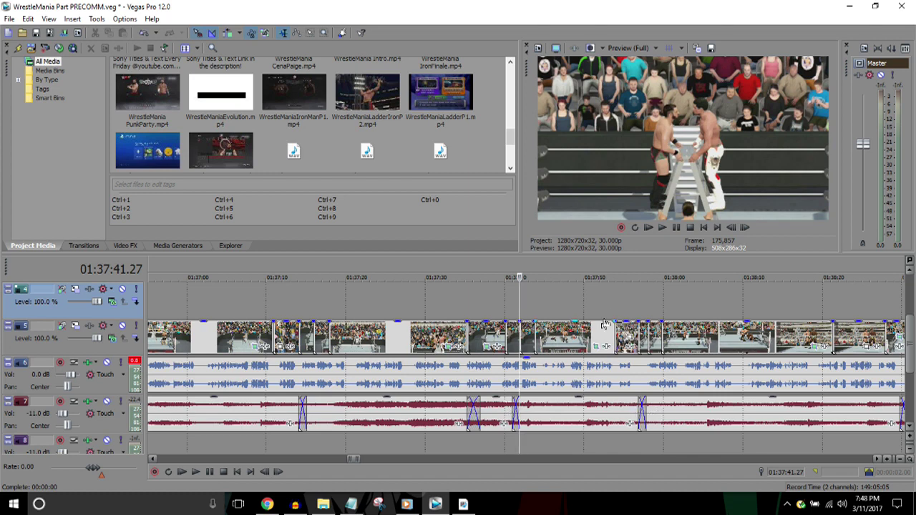
pyautogui.scroll(-3, 613, 316)
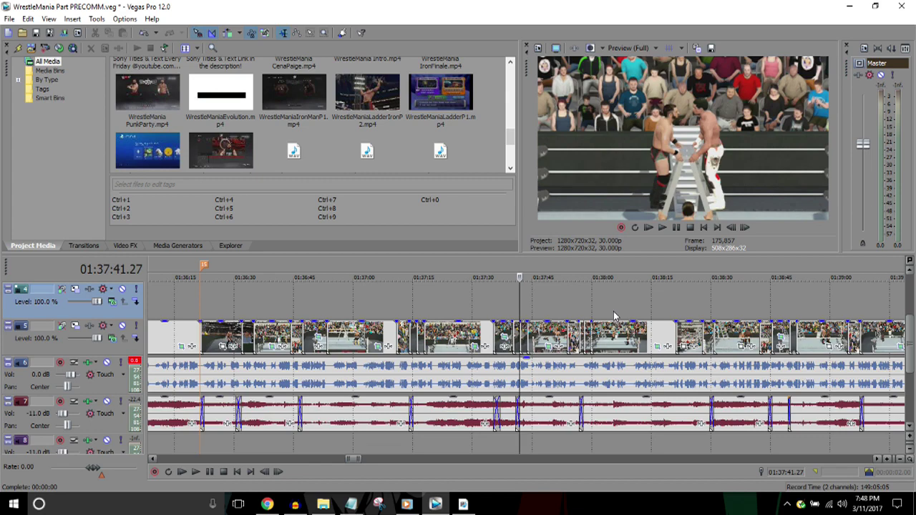
pyautogui.scroll(-6, 613, 315)
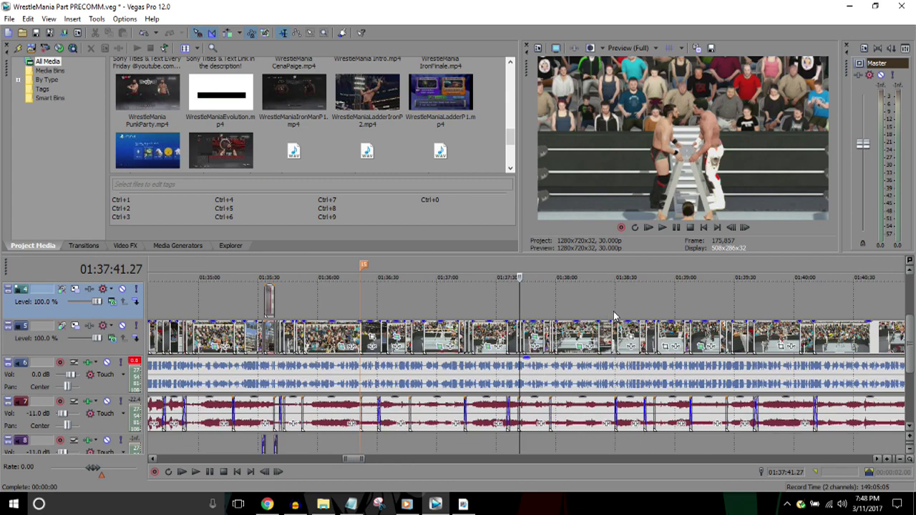
pyautogui.scroll(-6, 613, 316)
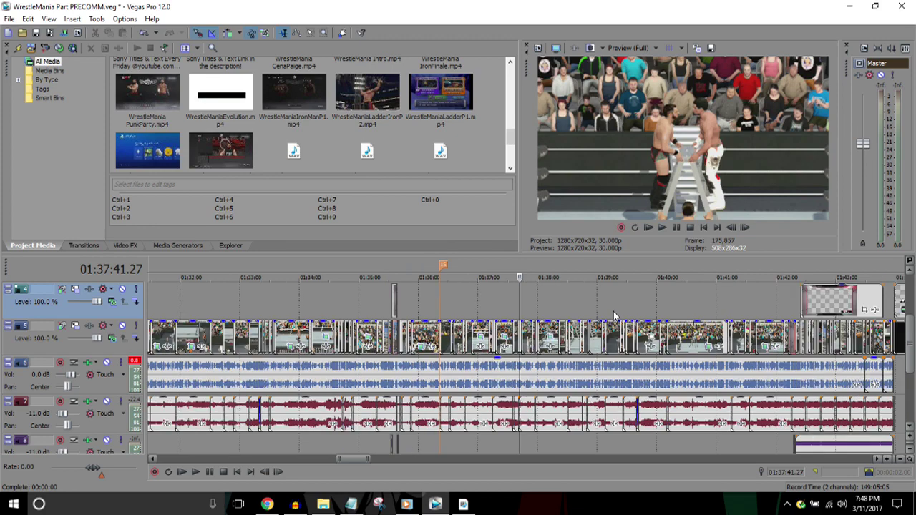
pyautogui.scroll(-3, 613, 311)
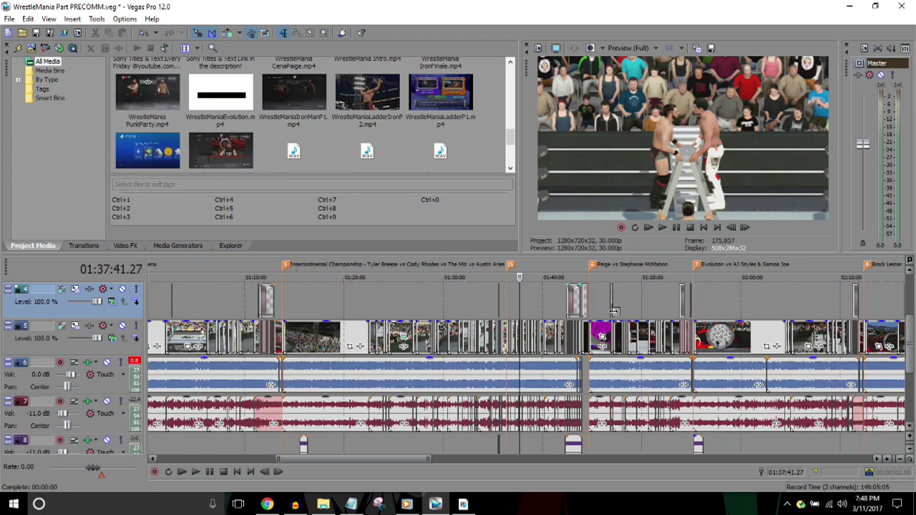
pyautogui.scroll(6, 613, 315)
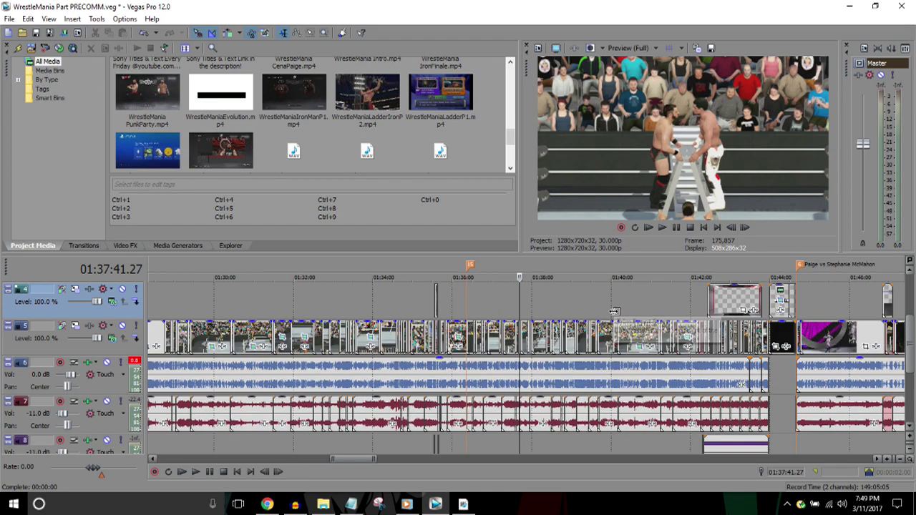
pyautogui.scroll(3, 613, 315)
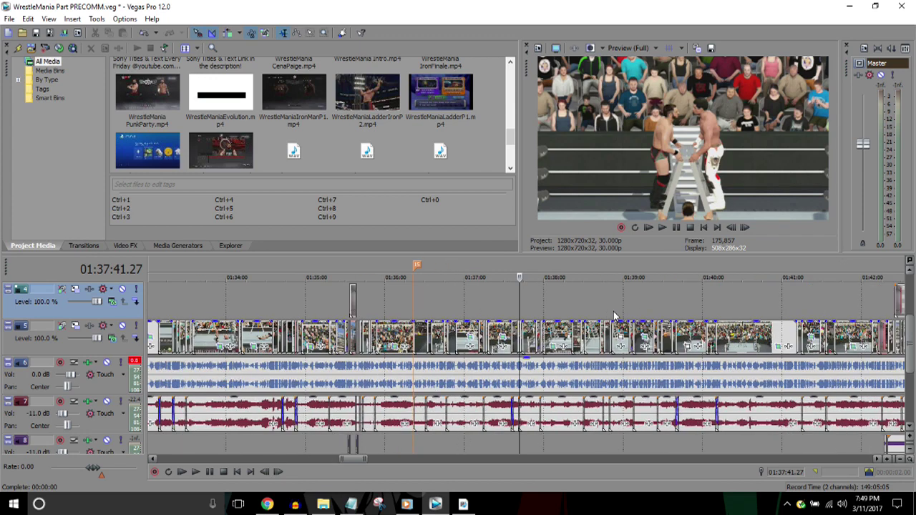
# Step: Play the ladder match from 01:37:41.27 through the tip-over and ladder set-ups to about 01:38:28
pyautogui.scroll(4, 613, 315)
pyautogui.press('space')
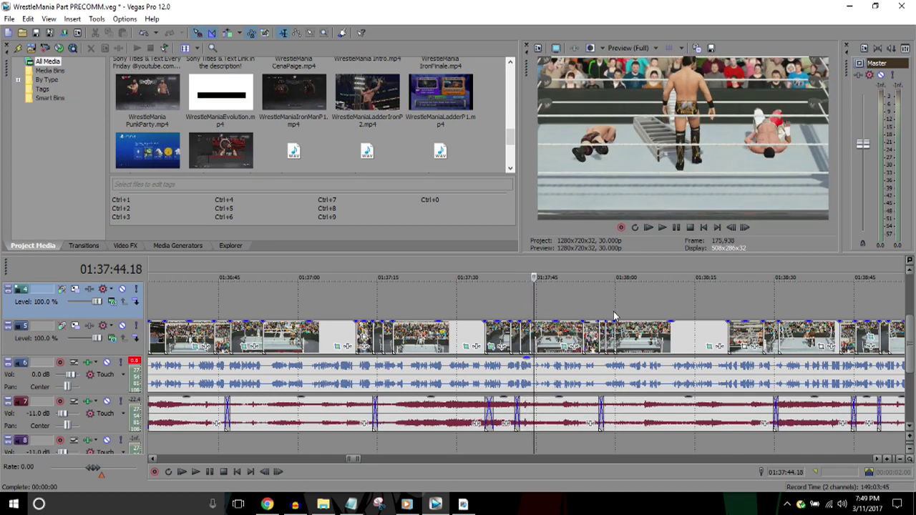
pyautogui.scroll(-3, 613, 315)
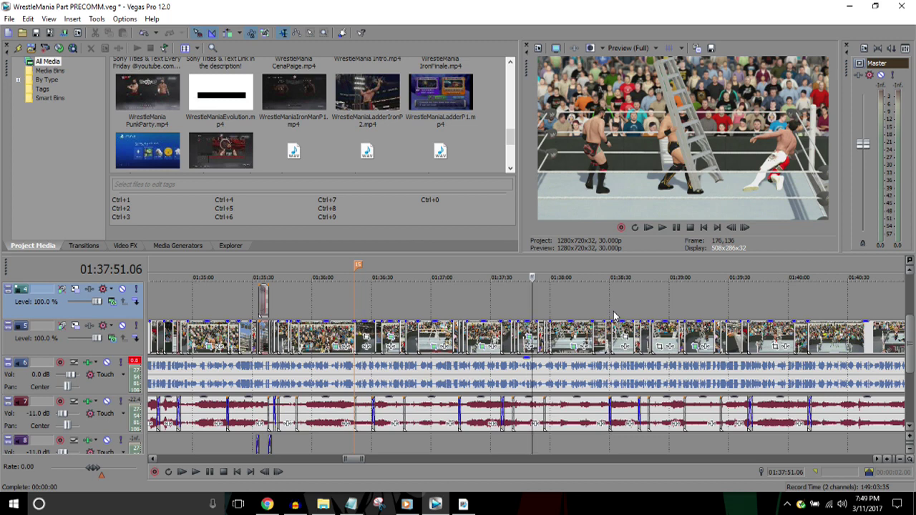
pyautogui.scroll(-2, 613, 316)
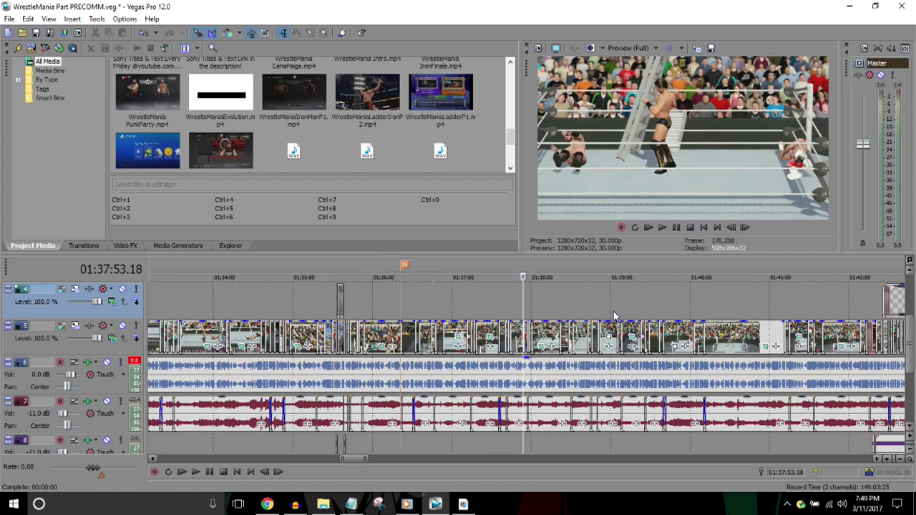
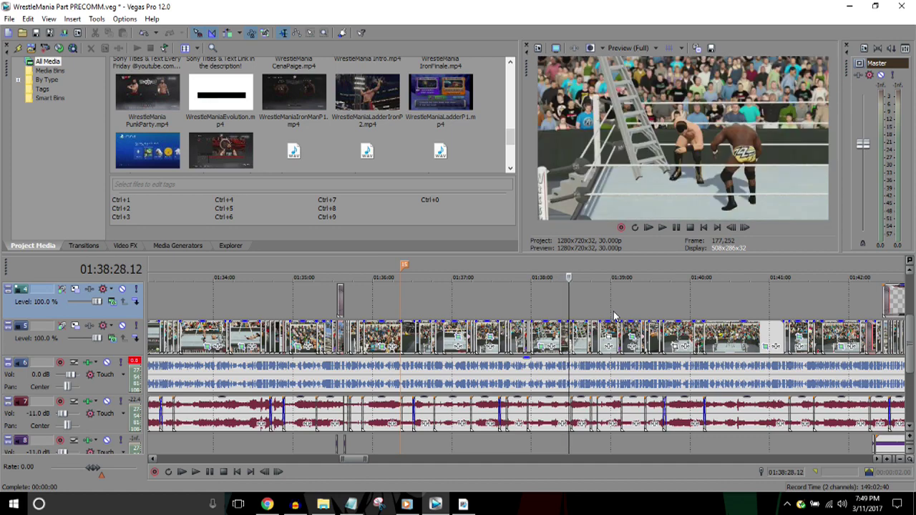
# Step: Review the in-ring fighting from about 01:38:28 to the ground attack at about 01:38:54.19
pyautogui.scroll(-1, 614, 315)
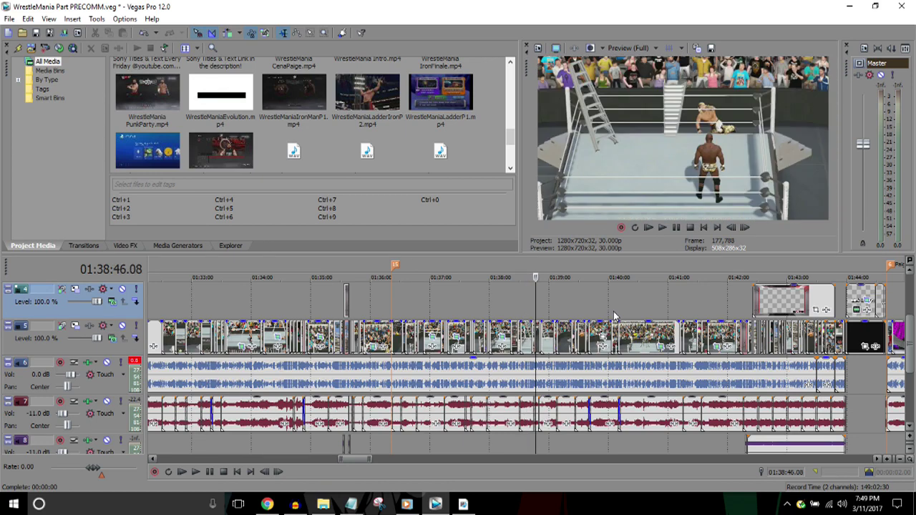
pyautogui.scroll(3, 613, 316)
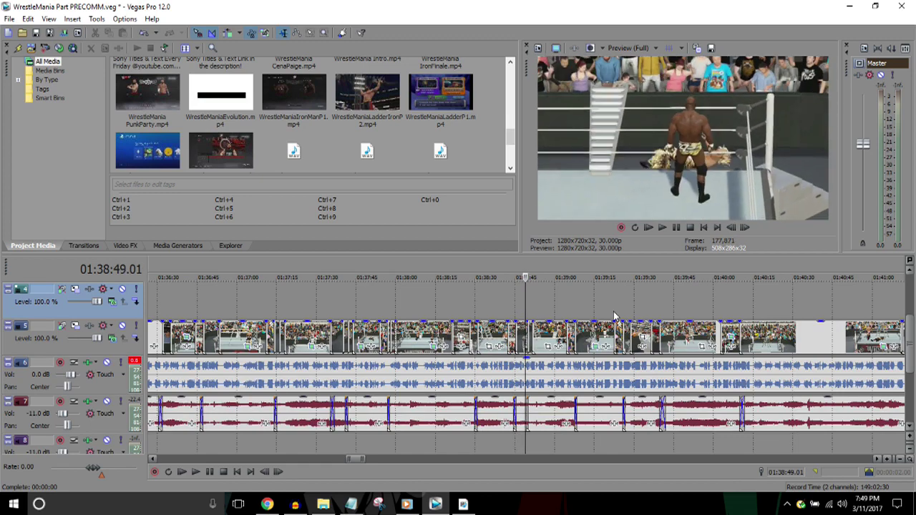
pyautogui.scroll(-1, 613, 316)
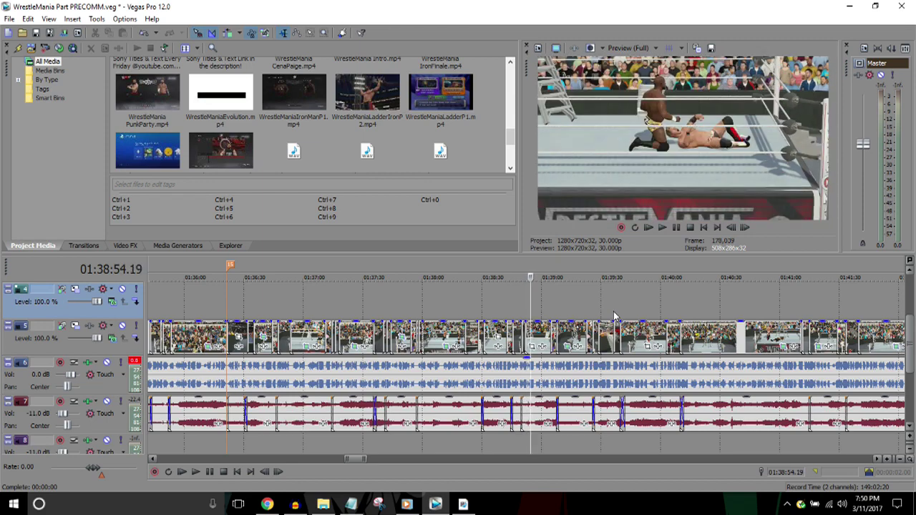
# Step: Step backward from the ground attack at 01:38:54.19 to the stand-up exchange at about 01:38:51.05
pyautogui.press('Left')
pyautogui.press('Left')
pyautogui.press('Left')
pyautogui.press('Left')
pyautogui.press('Left')
pyautogui.press('Left')
pyautogui.press('Left')
pyautogui.press('Left')
pyautogui.press('Left')
pyautogui.press('Left')
pyautogui.press('Left')
pyautogui.press('Left')
pyautogui.press('Left')
pyautogui.press('Left')
pyautogui.press('Left')
pyautogui.press('Left')
pyautogui.press('Left')
pyautogui.press('Left')
pyautogui.press('Left')
pyautogui.press('Left')
pyautogui.press('Right')
pyautogui.press('Right')
pyautogui.press('Right')
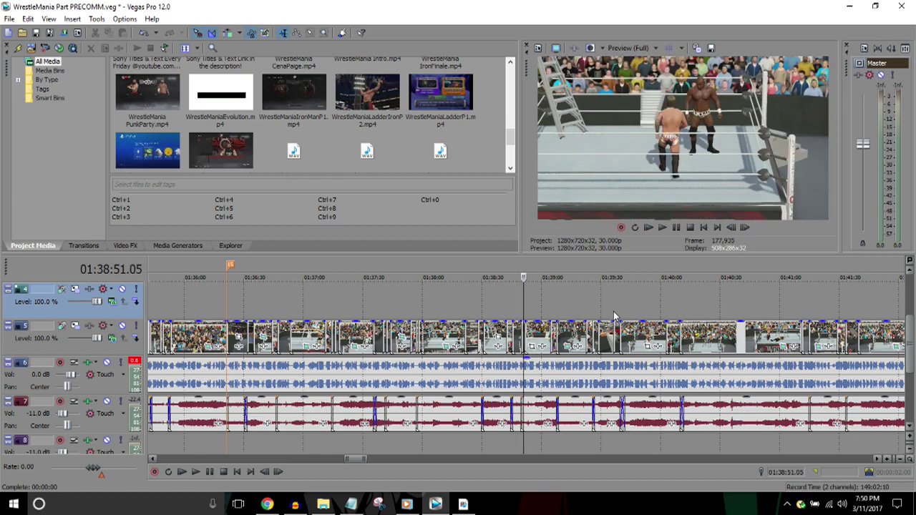
# Step: Review the section from 01:38:51.05 through the crowd shot at 01:39:05.00 to the ladder carry at about 01:39:14
pyautogui.press('Down')
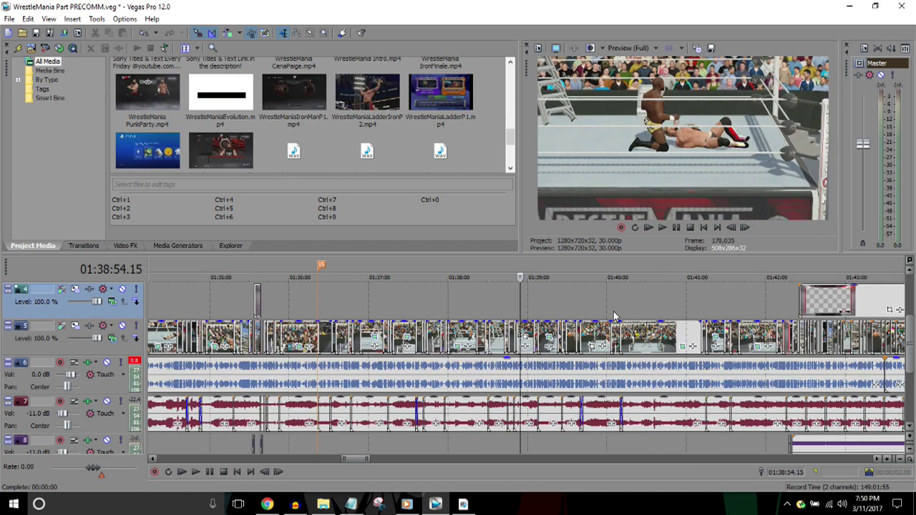
pyautogui.press('Down')
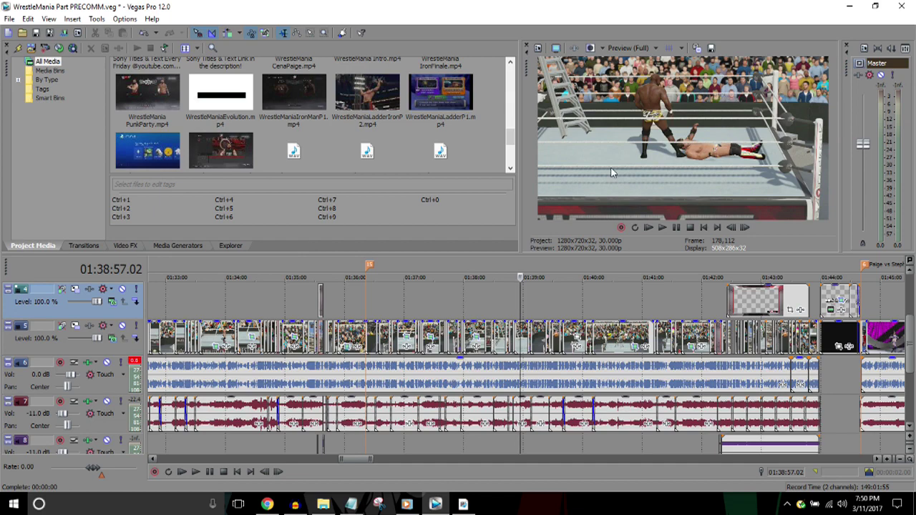
pyautogui.press('Down')
pyautogui.press('Down')
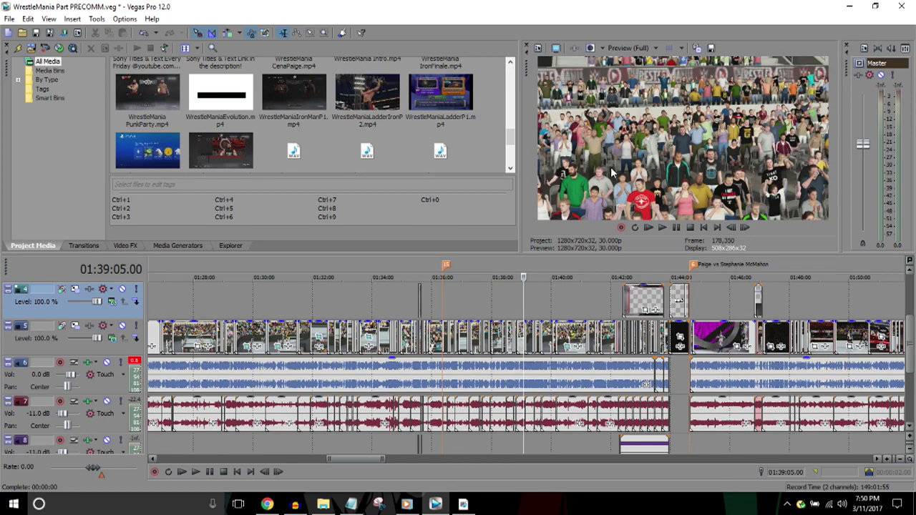
pyautogui.press('Left')
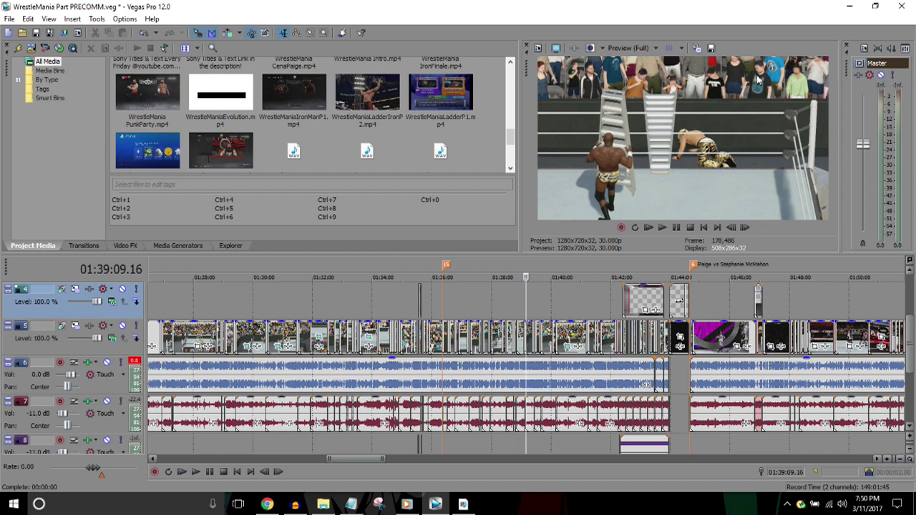
pyautogui.press('space')
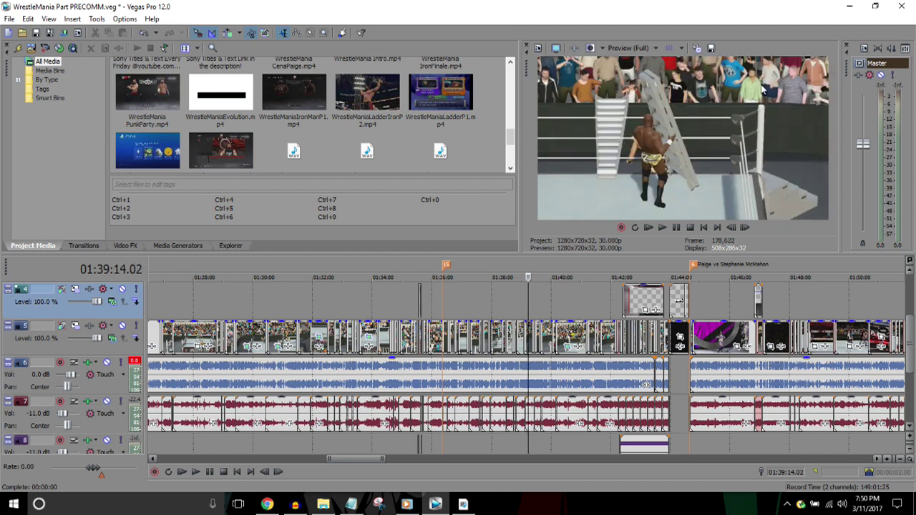
# Step: Review the cuts from 01:39:14 through the crowd and close ladder shots to the fight atop the ladder at about 01:39:45
pyautogui.press('Up')
pyautogui.press('Up')
pyautogui.press('Up')
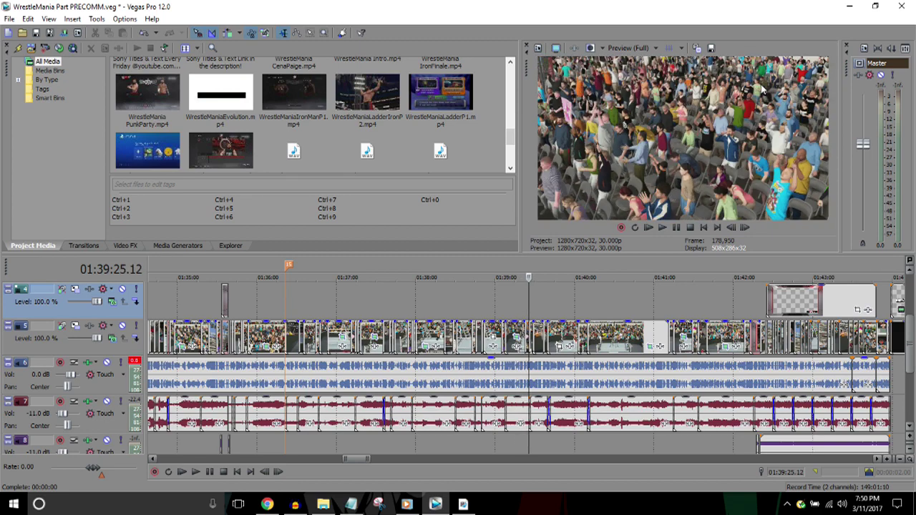
pyautogui.press('Down')
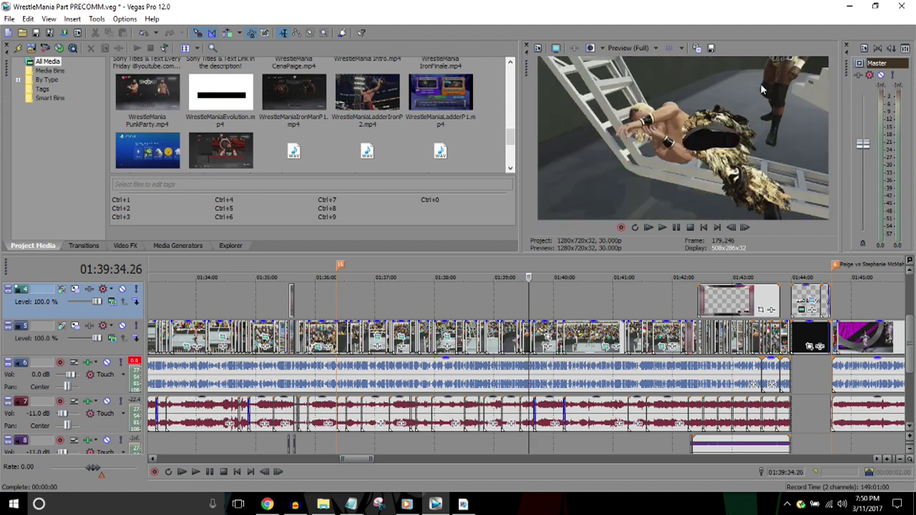
pyautogui.press('Down')
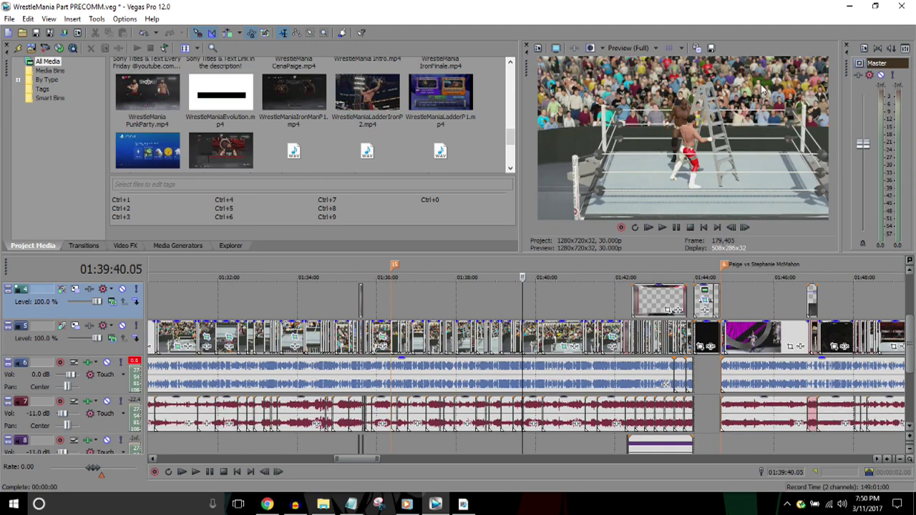
pyautogui.press('Up')
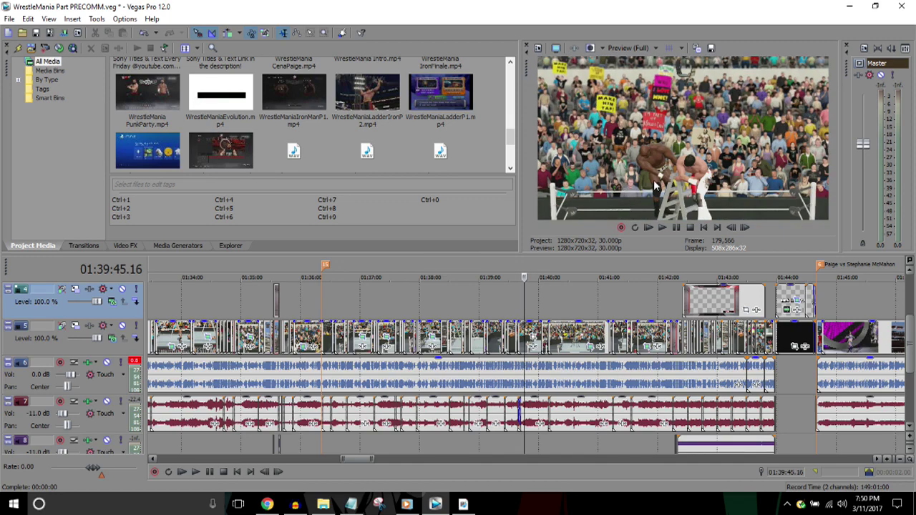
# Step: Review the long ladder sequence from 01:39:45 through the corner attack to about 01:41:06
pyautogui.press('Down')
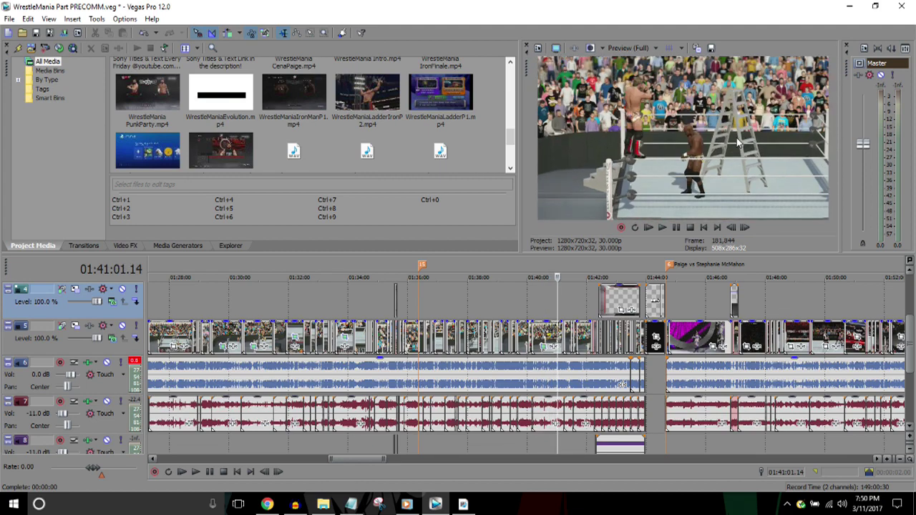
pyautogui.press('Up')
pyautogui.press('Up')
pyautogui.press('Up')
pyautogui.press('Up')
pyautogui.press('Up')
pyautogui.press('Up')
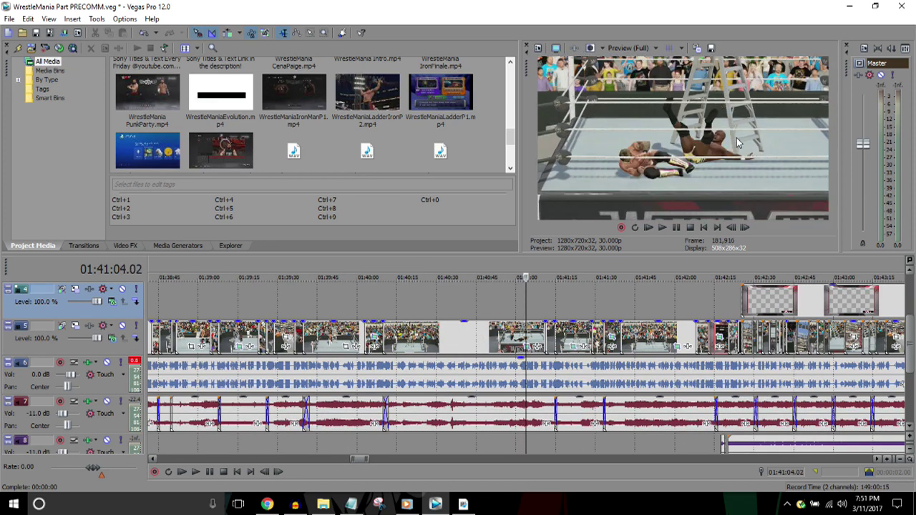
pyautogui.press('Down')
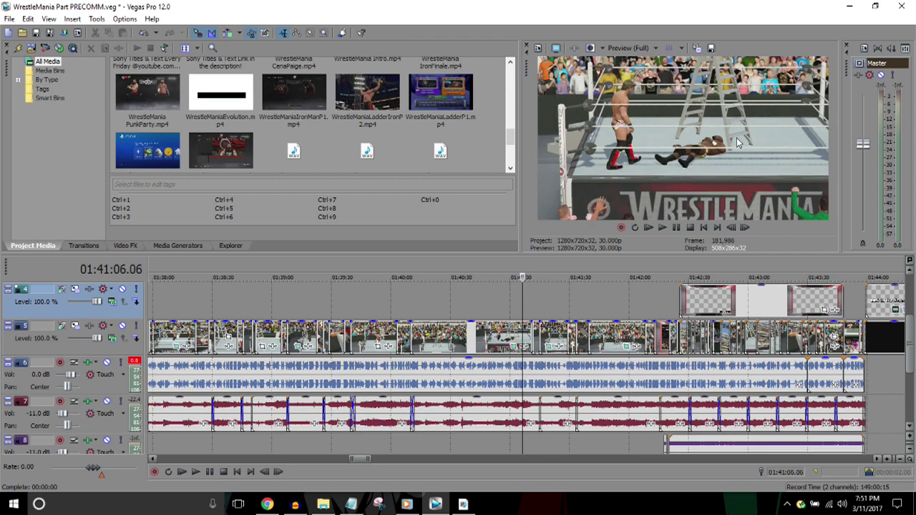
# Step: Review the section from 01:41:06 through the attack beside the ladder to the belt grab at about 01:41:22
pyautogui.press('Down')
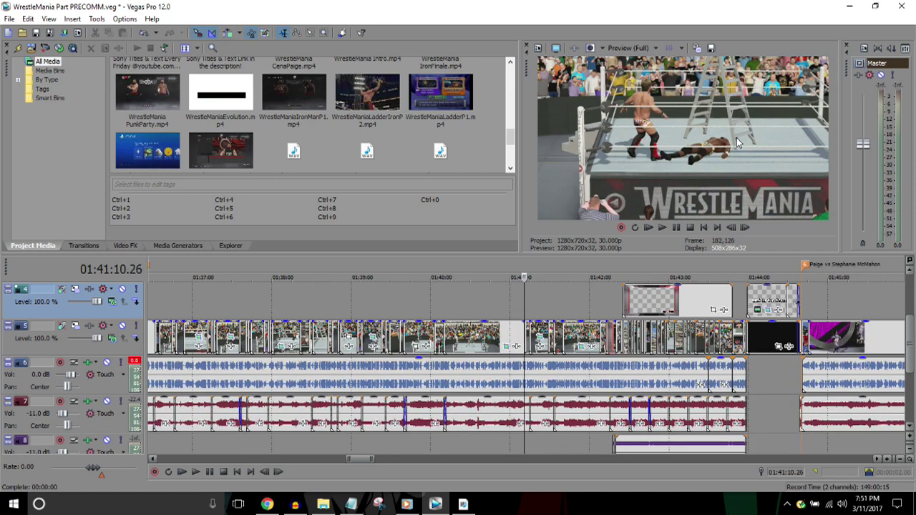
pyautogui.press('Down')
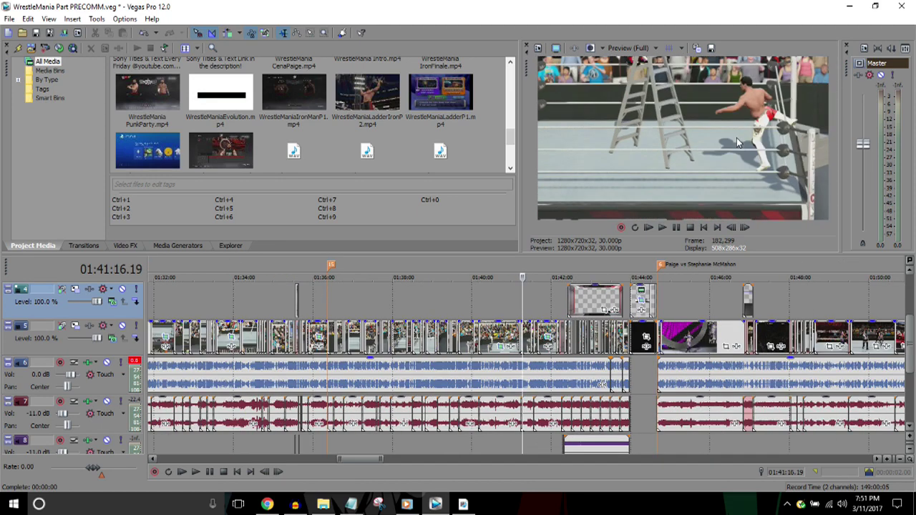
pyautogui.press('Up')
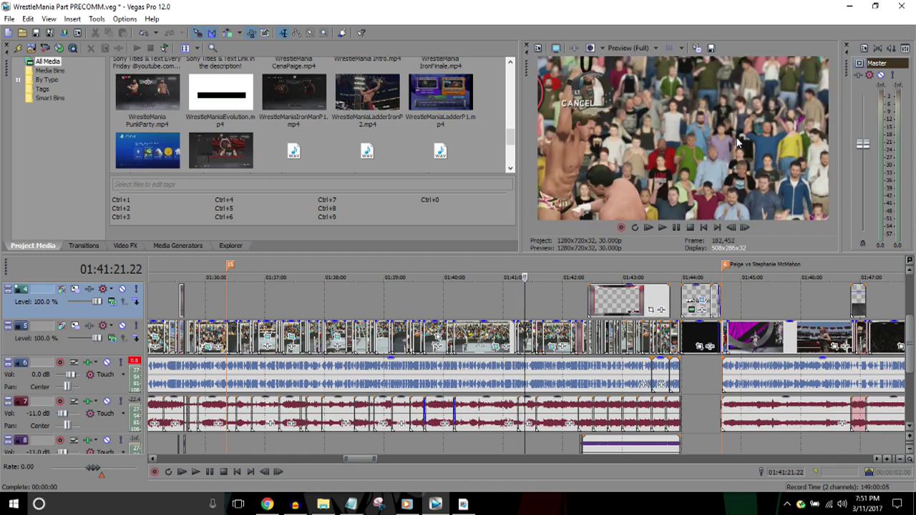
pyautogui.press('Return')
pyautogui.press('Left')
pyautogui.press('Left')
pyautogui.press('Left')
pyautogui.press('Left')
pyautogui.press('Left')
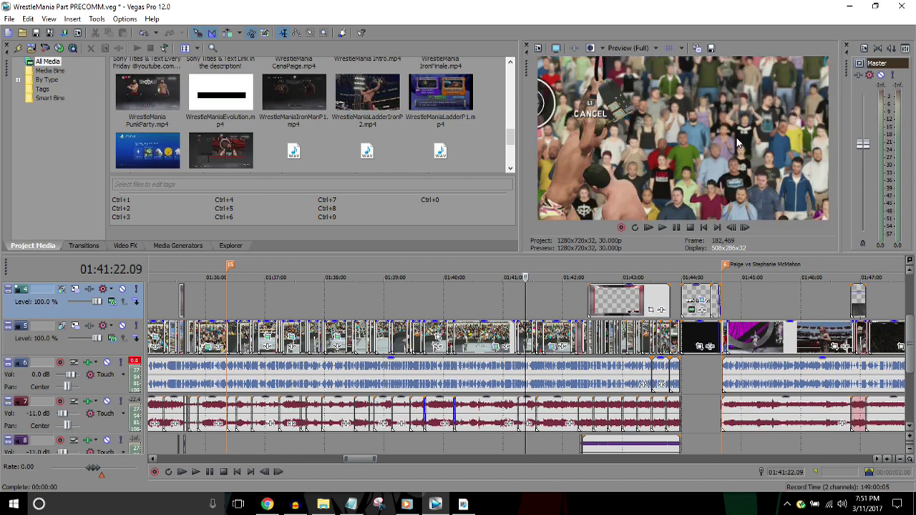
# Step: Step back to 01:41:20.17 and replay the close belt-grab shot up to 01:41:22.02 with the timeline magnified
pyautogui.press('Up')
pyautogui.press('Up')
pyautogui.press('Left')
pyautogui.press('Left')
pyautogui.press('Left')
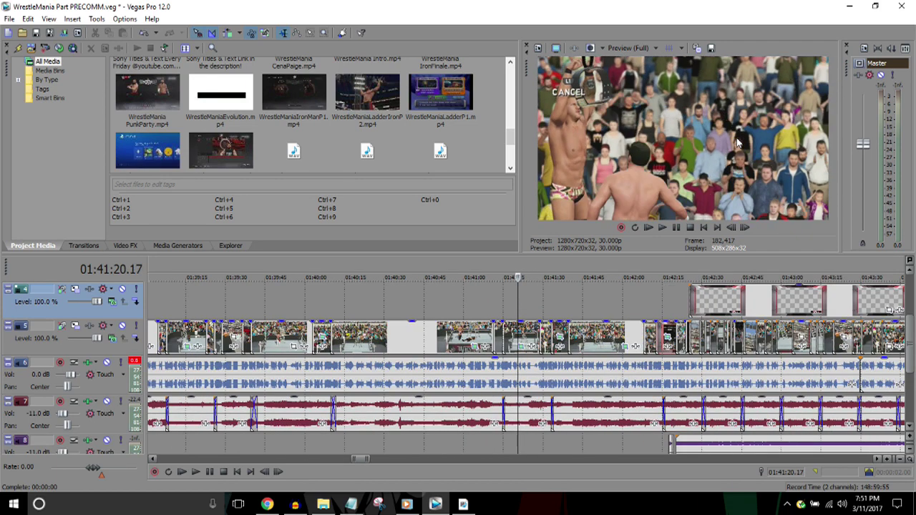
pyautogui.press('Right')
pyautogui.press('Right')
pyautogui.press('Right')
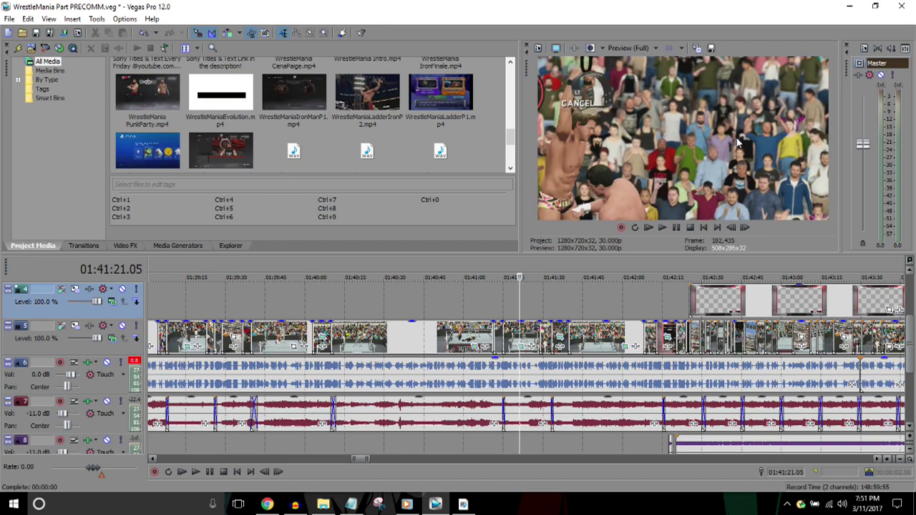
pyautogui.press('Up')
pyautogui.press('Up')
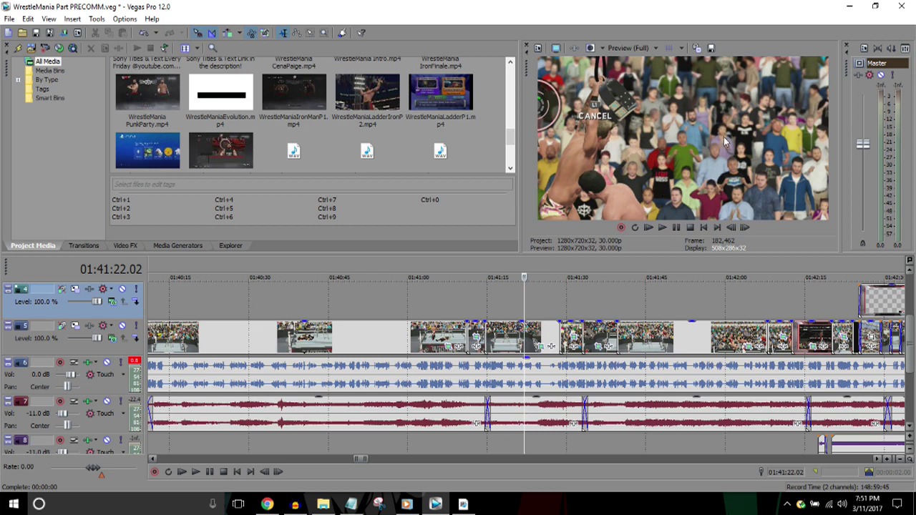
# Step: Step backward frame by frame through the belt-grab shot from 01:41:22.02 to 01:41:21.02 to examine the on-screen CANCEL prompt
pyautogui.hotkey('alt', 'Left')
pyautogui.hotkey('alt', 'Left')
pyautogui.hotkey('alt', 'Left')
pyautogui.hotkey('alt', 'Left')
pyautogui.hotkey('alt', 'Left')
pyautogui.hotkey('alt', 'Left')
pyautogui.hotkey('alt', 'Left')
pyautogui.hotkey('alt', 'Left')
pyautogui.hotkey('alt', 'Left')
pyautogui.hotkey('alt', 'Left')
pyautogui.hotkey('alt', 'Left')
pyautogui.hotkey('alt', 'Left')
pyautogui.hotkey('alt', 'Left')
pyautogui.hotkey('alt', 'Left')
pyautogui.hotkey('alt', 'Left')
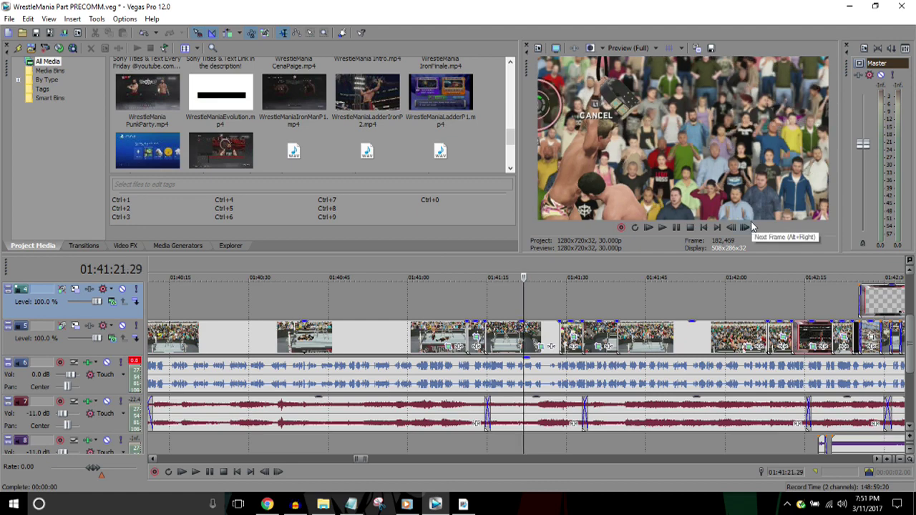
pyautogui.press('Left')
pyautogui.press('Left')
pyautogui.press('Left')
pyautogui.press('Left')
pyautogui.press('Left')
pyautogui.press('Left')
pyautogui.press('Left')
pyautogui.press('Left')
pyautogui.press('Left')
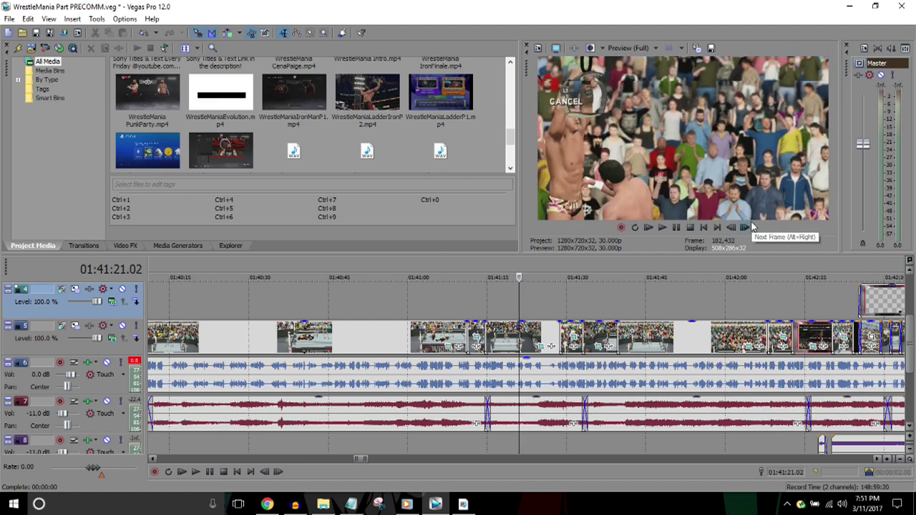
# Step: Step forward through the belt-grab shot from 01:41:21.02 to the wider ladder-top framing at 01:41:23.09
pyautogui.press('Right')
pyautogui.press('Right')
pyautogui.press('Right')
pyautogui.press('Right')
pyautogui.press('Right')
pyautogui.press('Right')
pyautogui.press('Right')
pyautogui.press('Right')
pyautogui.press('Right')
pyautogui.press('Right')
pyautogui.press('Right')
pyautogui.press('Right')
pyautogui.press('Right')
pyautogui.press('Right')
pyautogui.press('Right')
pyautogui.press('Right')
pyautogui.press('Right')
pyautogui.press('Right')
pyautogui.press('Right')
pyautogui.press('Right')
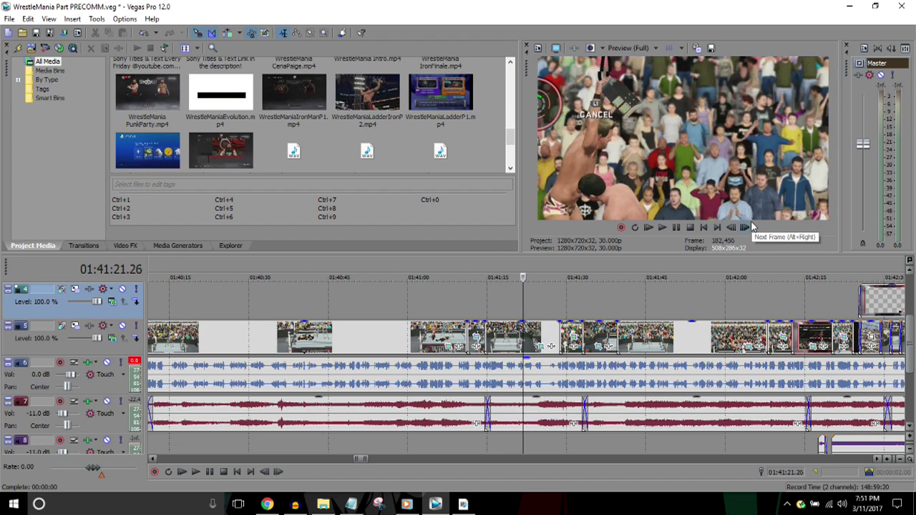
pyautogui.press('Down')
pyautogui.press('Down')
pyautogui.press('Right')
pyautogui.press('Right')
pyautogui.press('Right')
pyautogui.press('Right')
pyautogui.press('Right')
pyautogui.press('Right')
pyautogui.press('Right')
pyautogui.press('Right')
pyautogui.press('Right')
pyautogui.press('Right')
pyautogui.press('Right')
pyautogui.press('Right')
pyautogui.press('Right')
pyautogui.press('Right')
pyautogui.press('Right')
pyautogui.press('Right')
pyautogui.press('Right')
pyautogui.press('Right')
pyautogui.press('Right')
pyautogui.press('Right')
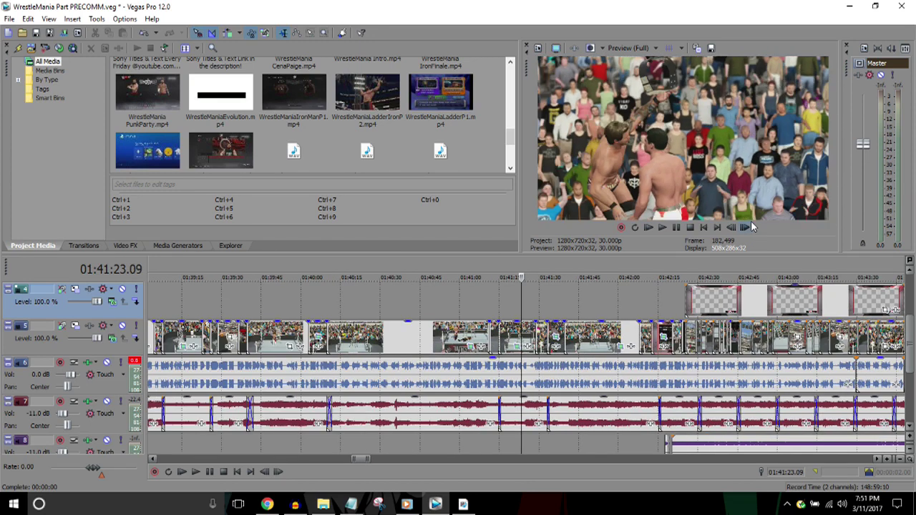
# Step: Review the ladder-top fight from 01:41:23.09 to the fallen wrestler beside the ladder at 01:41:29.15
pyautogui.press('Right')
pyautogui.press('Right')
pyautogui.press('Right')
pyautogui.press('Right')
pyautogui.press('Right')
pyautogui.press('Right')
pyautogui.press('Right')
pyautogui.press('Right')
pyautogui.press('Right')
pyautogui.press('Right')
pyautogui.press('Right')
pyautogui.press('Right')
pyautogui.press('Right')
pyautogui.press('Right')
pyautogui.press('Right')
pyautogui.press('Right')
pyautogui.press('Right')
pyautogui.press('Right')
pyautogui.press('Right')
pyautogui.press('Right')
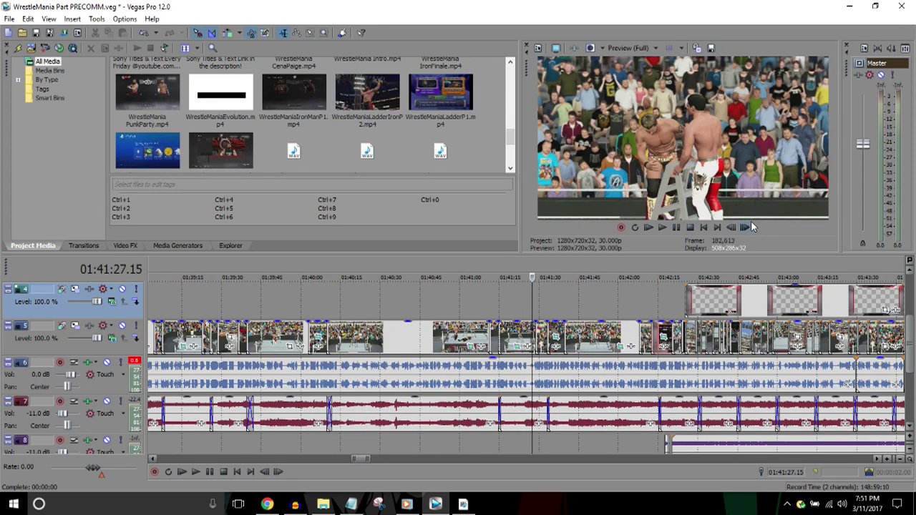
pyautogui.press('Right')
pyautogui.press('Right')
pyautogui.press('Right')
pyautogui.press('Right')
pyautogui.press('Right')
pyautogui.press('Right')
pyautogui.press('Right')
pyautogui.press('Right')
pyautogui.press('Right')
pyautogui.press('Right')
pyautogui.press('Right')
pyautogui.press('Right')
pyautogui.press('Right')
pyautogui.press('Right')
pyautogui.press('Right')
pyautogui.press('Right')
pyautogui.press('Right')
pyautogui.press('Right')
pyautogui.press('Right')
pyautogui.press('Right')
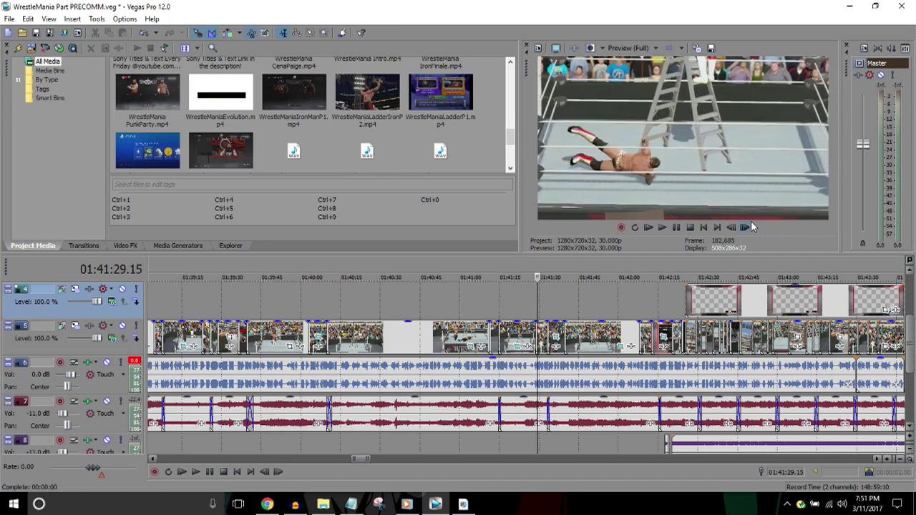
# Step: Review the following ladder fights from 01:41:29.15 to the next fall beside the ladder at about 01:42:08.22
pyautogui.press('Right')
pyautogui.press('Right')
pyautogui.press('Right')
pyautogui.press('Right')
pyautogui.press('Right')
pyautogui.press('Right')
pyautogui.press('Right')
pyautogui.press('Right')
pyautogui.press('Right')
pyautogui.press('Right')
pyautogui.press('Right')
pyautogui.press('Right')
pyautogui.press('Right')
pyautogui.press('Right')
pyautogui.press('Right')
pyautogui.press('Right')
pyautogui.press('Right')
pyautogui.press('Right')
pyautogui.press('Right')
pyautogui.press('Right')
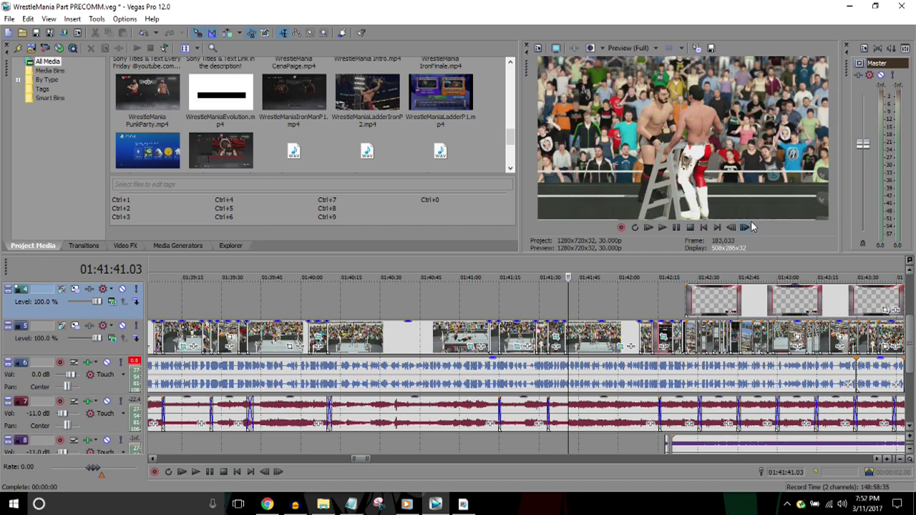
pyautogui.click(748, 226)
pyautogui.press('Down')
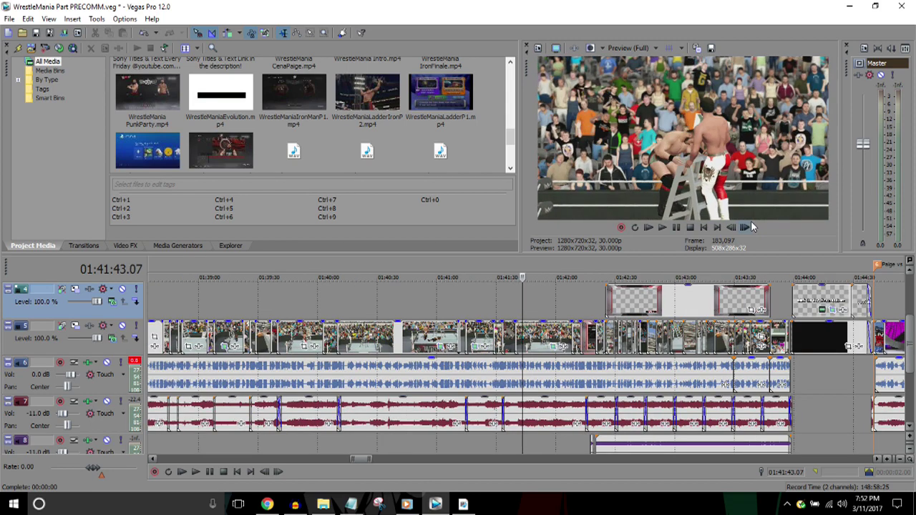
pyautogui.press('Down')
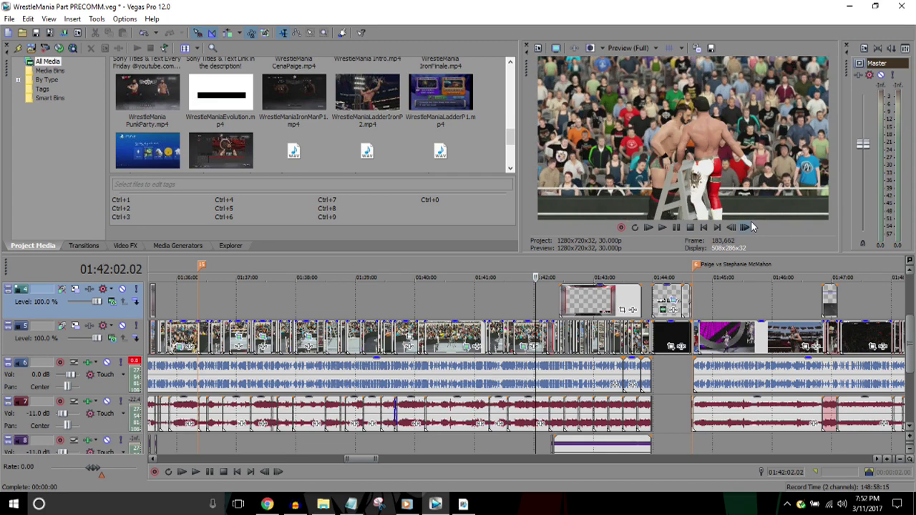
pyautogui.press('Up')
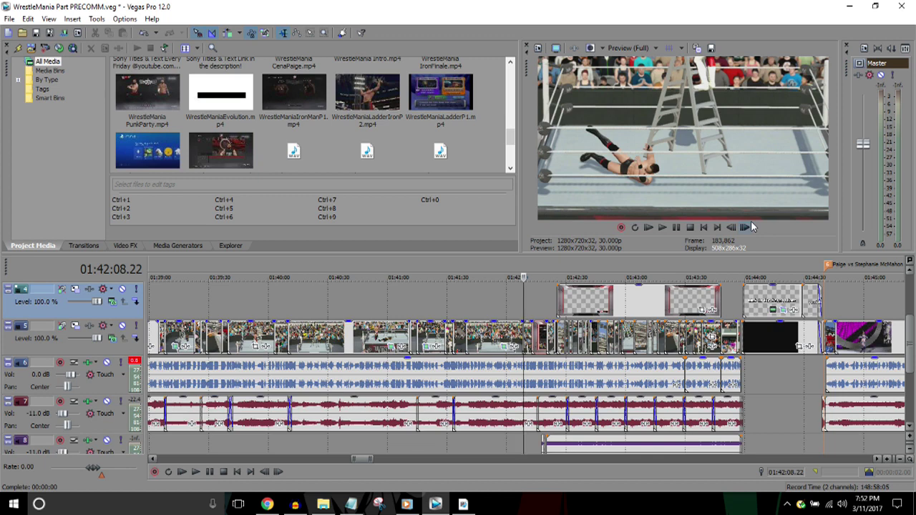
# Step: Review the cut to the darkened belt-retrieval shot at about 01:42:13 and examine its clip on the magnified timeline
pyautogui.click(751, 221)
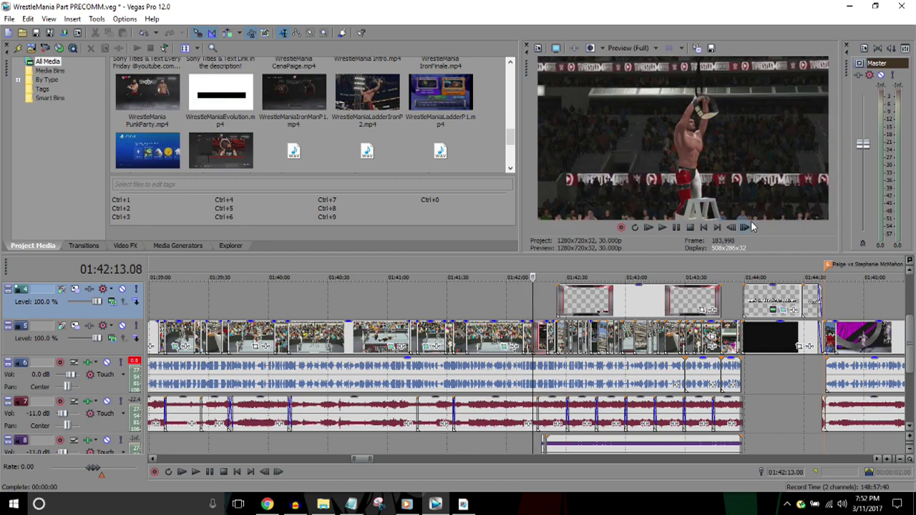
pyautogui.press('Up')
pyautogui.press('Up')
pyautogui.press('Up')
pyautogui.press('Up')
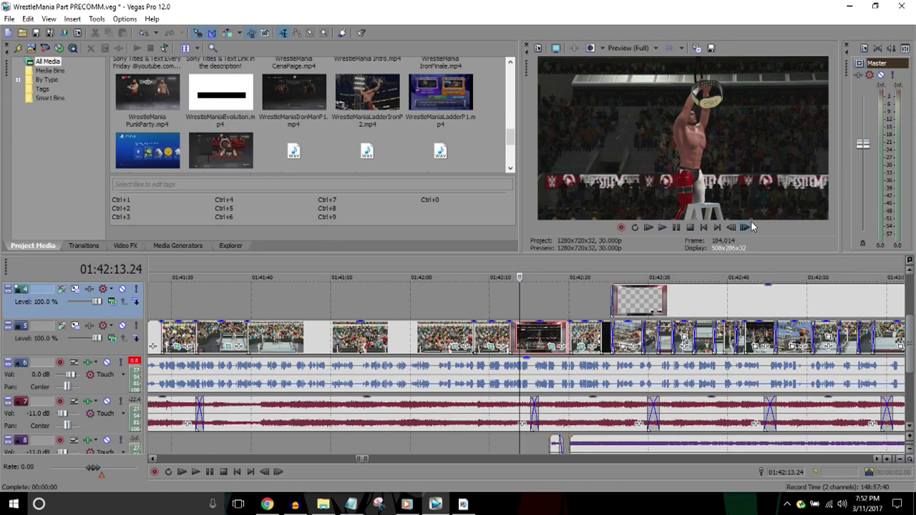
# Step: Review the darkened belt-retrieval shot again from 01:42:12.12 to 01:42:13.12, with the surrounding clips in a wider timeline view
pyautogui.press('Down')
pyautogui.press('Down')
pyautogui.press('Down')
pyautogui.press('Left')
pyautogui.press('Left')
pyautogui.press('Left')
pyautogui.press('Left')
pyautogui.press('Left')
pyautogui.press('Left')
pyautogui.press('Left')
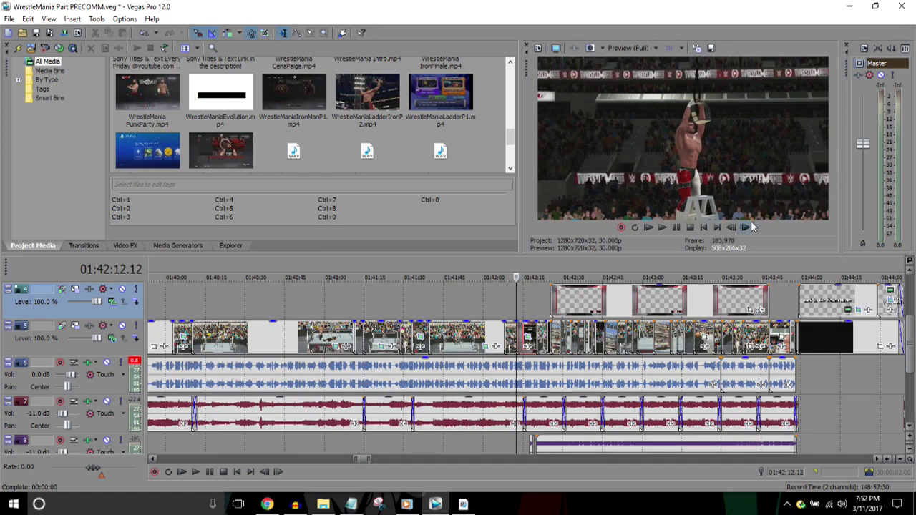
pyautogui.press('Left')
pyautogui.press('Left')
pyautogui.press('Right')
pyautogui.press('Right')
pyautogui.press('Right')
pyautogui.press('Right')
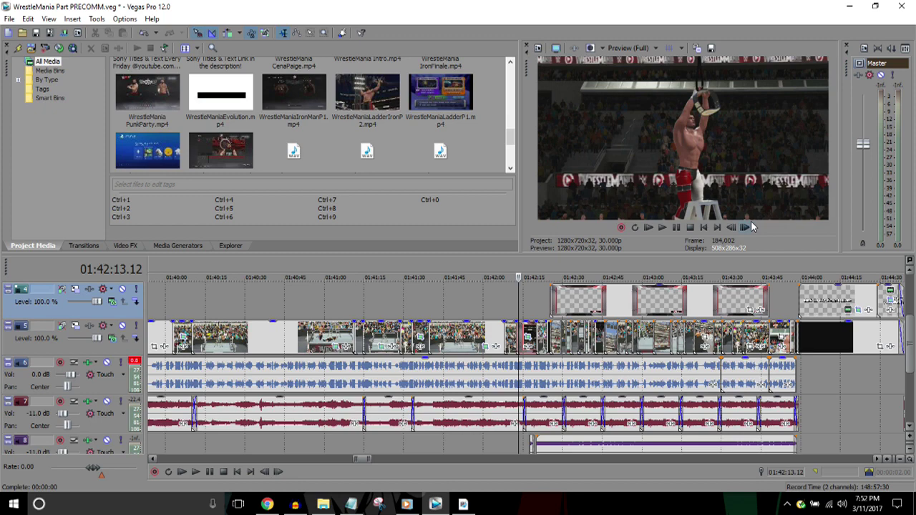
# Step: Review the end of the darkened shot at 01:42:17.24 and the brighter ladder-climb shot at 01:42:21.12
pyautogui.press('Down')
pyautogui.press('Down')
pyautogui.press('Right')
pyautogui.press('Right')
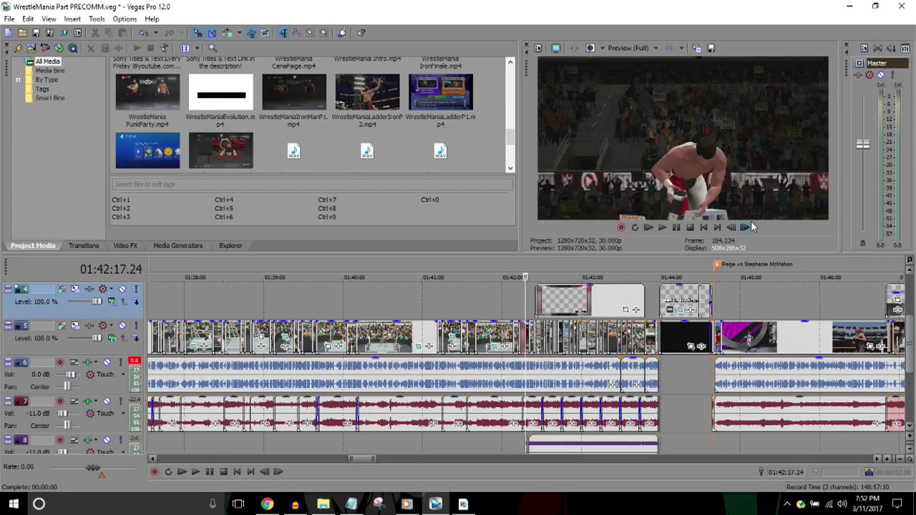
pyautogui.press('Down')
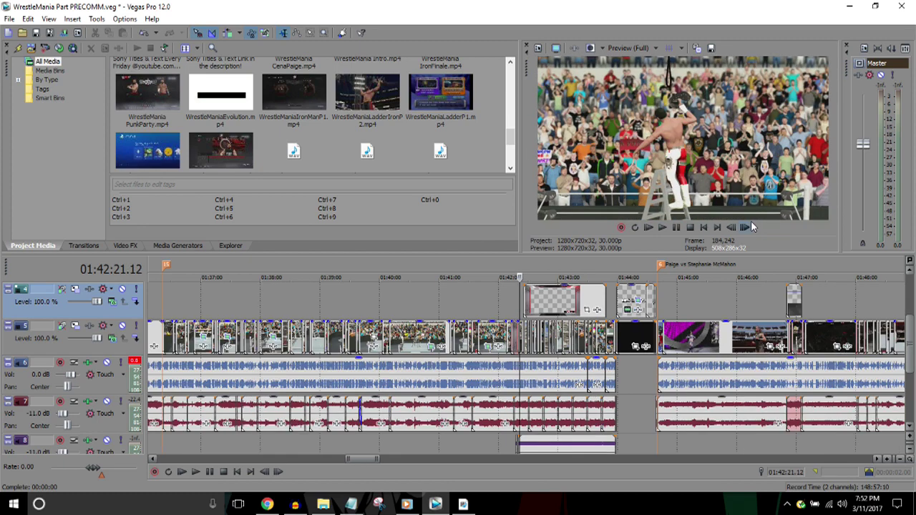
pyautogui.press('Down')
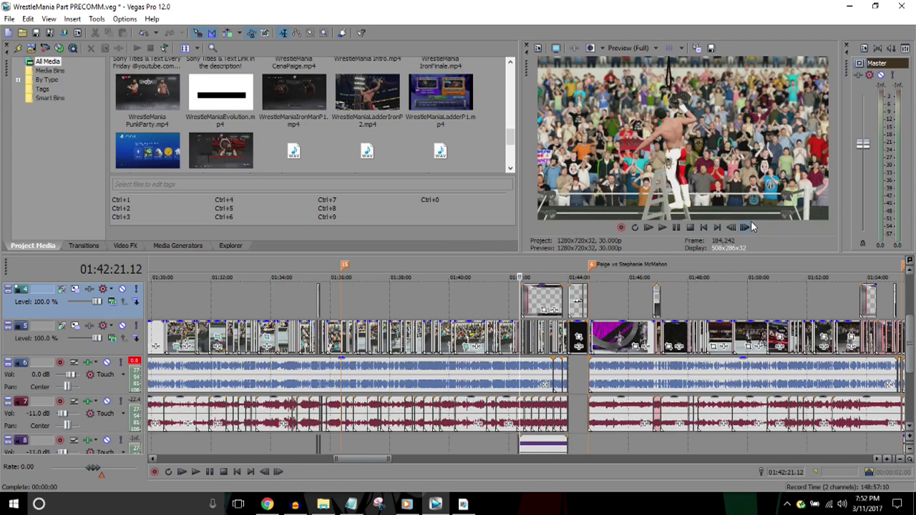
# Step: Go to the end of the ladder match and view the belt close-up at 01:43:53.03
pyautogui.click(565, 264)
pyautogui.press('Up')
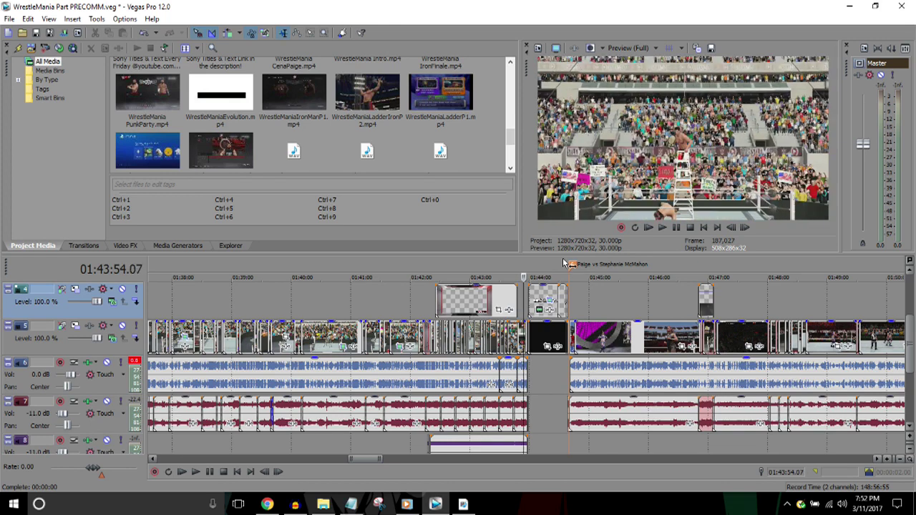
pyautogui.press('Left')
pyautogui.press('Left')
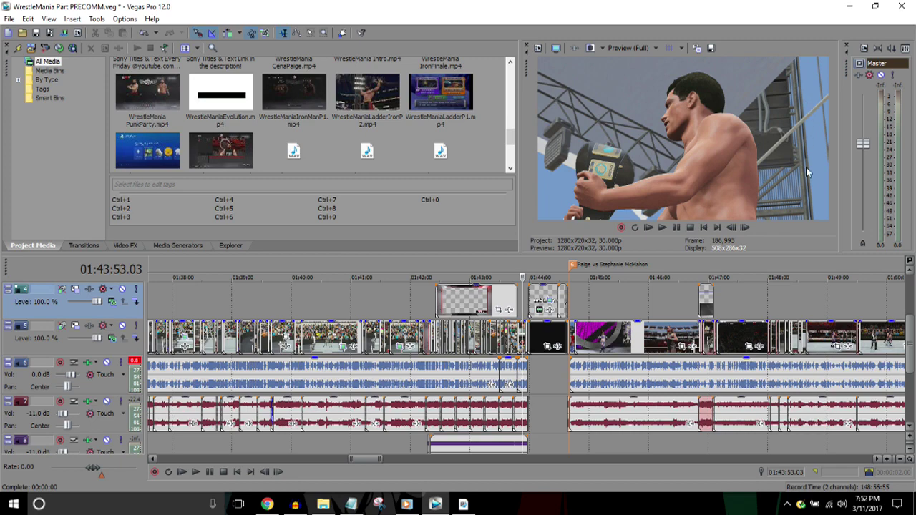
# Step: Preview the "Link in the description!" promo from 01:44:11.18 on a magnified timeline
pyautogui.click(542, 271)
pyautogui.scroll(1, 542, 270)
pyautogui.scroll(2, 541, 270)
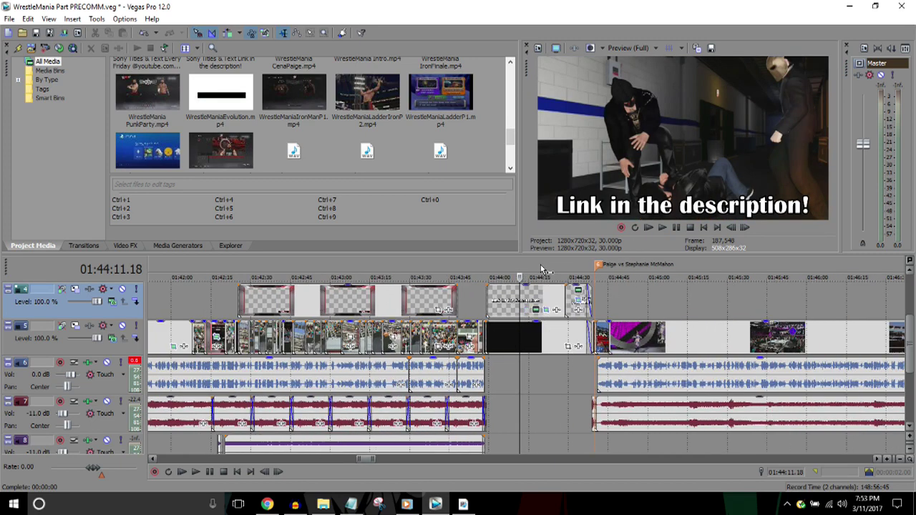
pyautogui.press('space')
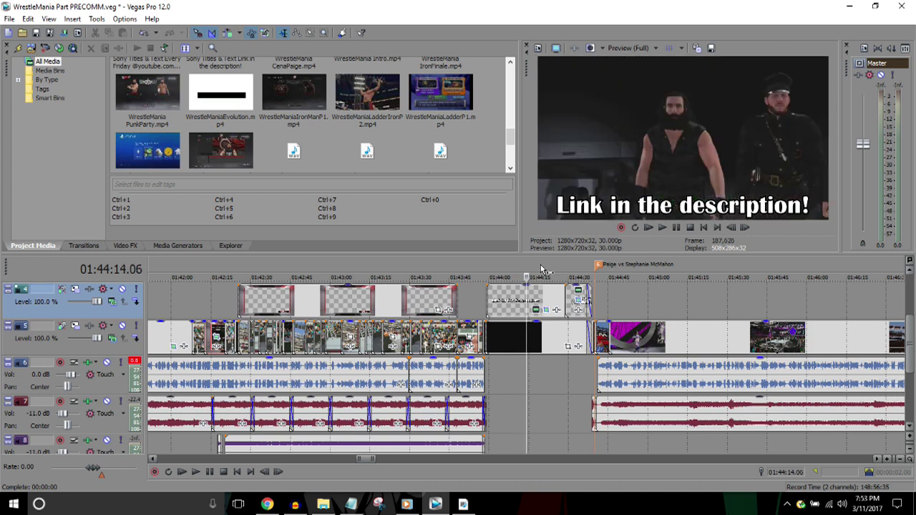
# Step: Step back from the WrestleMania logo transition at 01:43:58.10 and review the raised-belt celebration at about 01:43:57
pyautogui.press('Return')
pyautogui.click(482, 267)
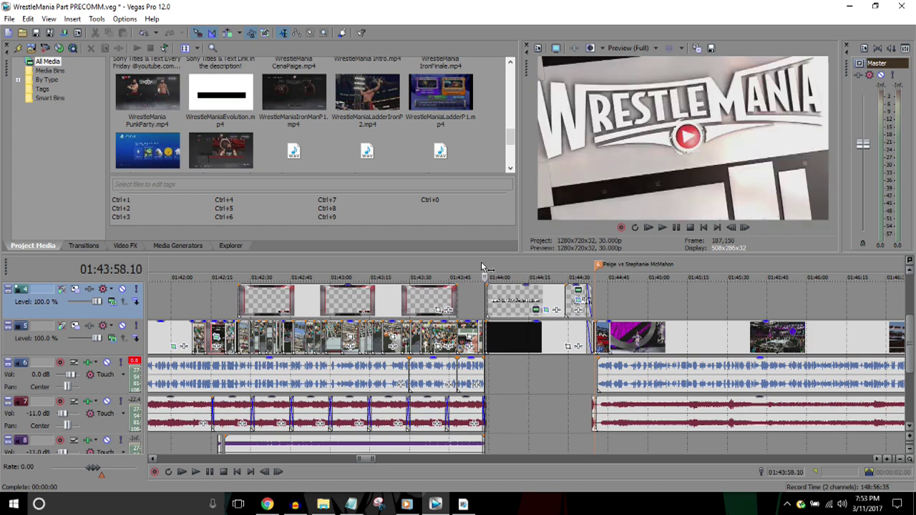
pyautogui.press('Left')
pyautogui.press('Left')
pyautogui.press('Left')
pyautogui.press('Left')
pyautogui.press('Left')
pyautogui.press('Left')
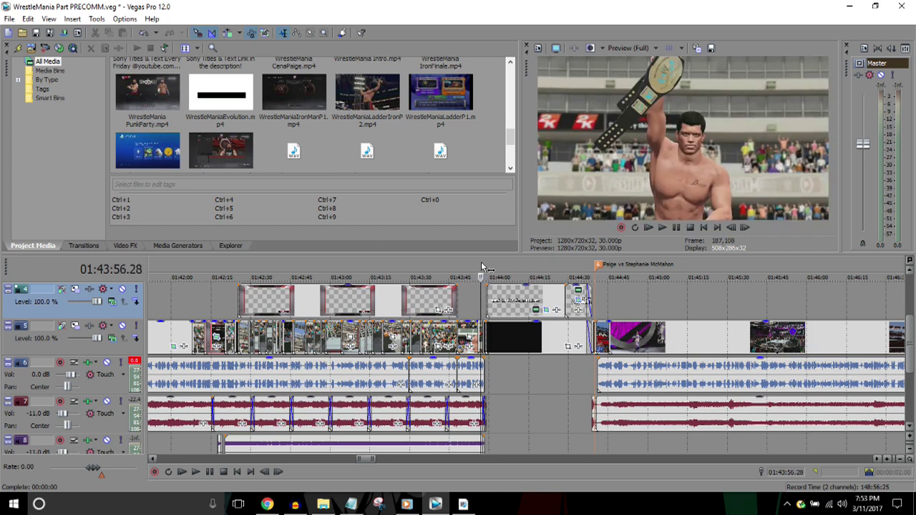
pyautogui.press('Right')
pyautogui.click(482, 266)
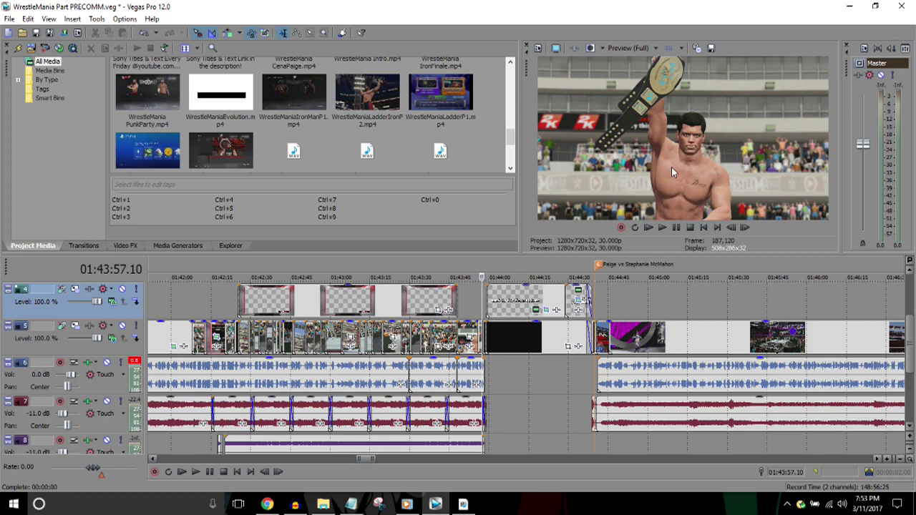
# Step: Compare the promo's ending at 01:44:26.02 with the ladder match celebration at 01:43:56.19 and its final shots
pyautogui.click(558, 269)
pyautogui.click(559, 269)
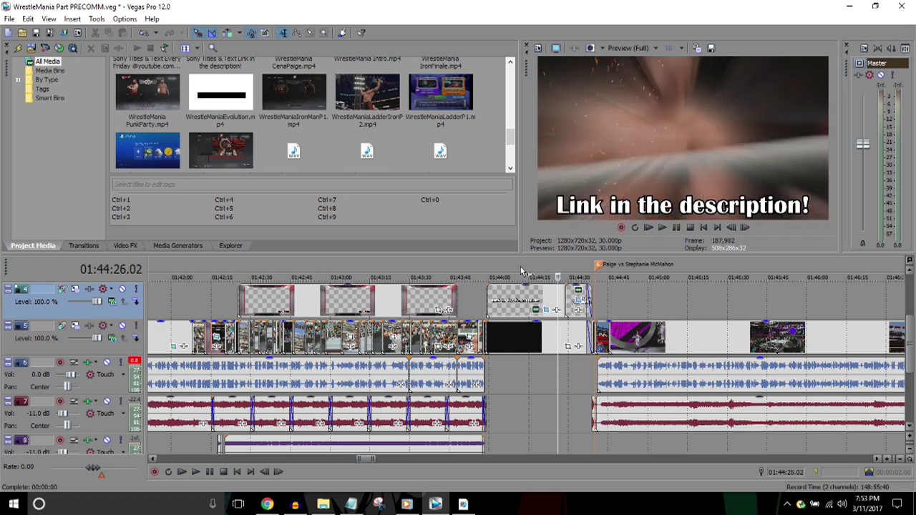
pyautogui.click(477, 272)
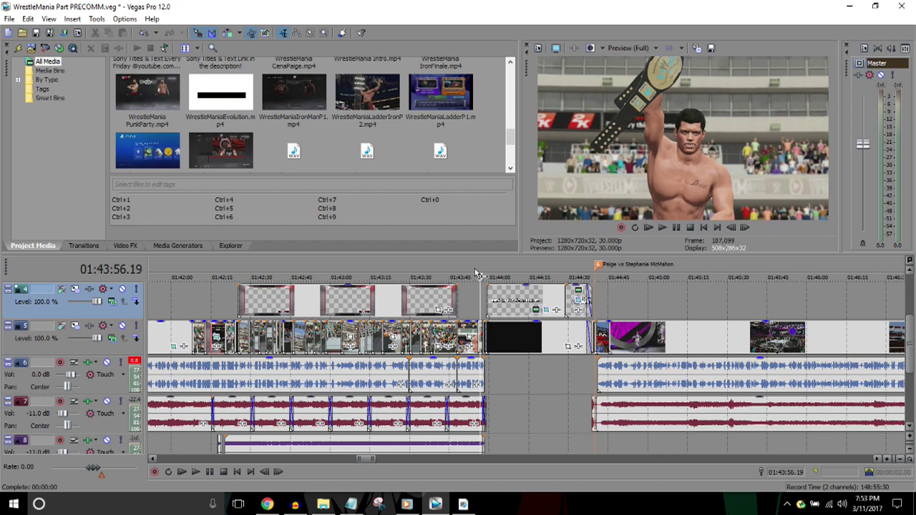
pyautogui.scroll(-3, 477, 273)
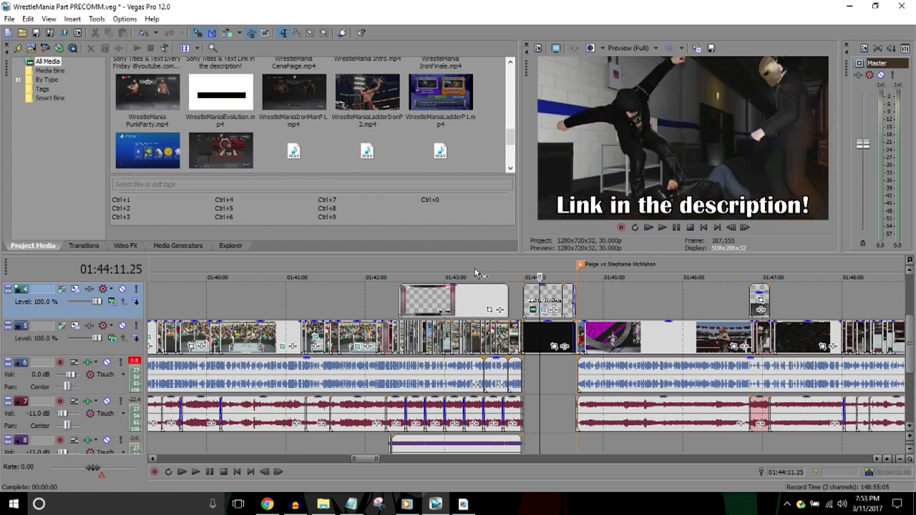
pyautogui.click(513, 273)
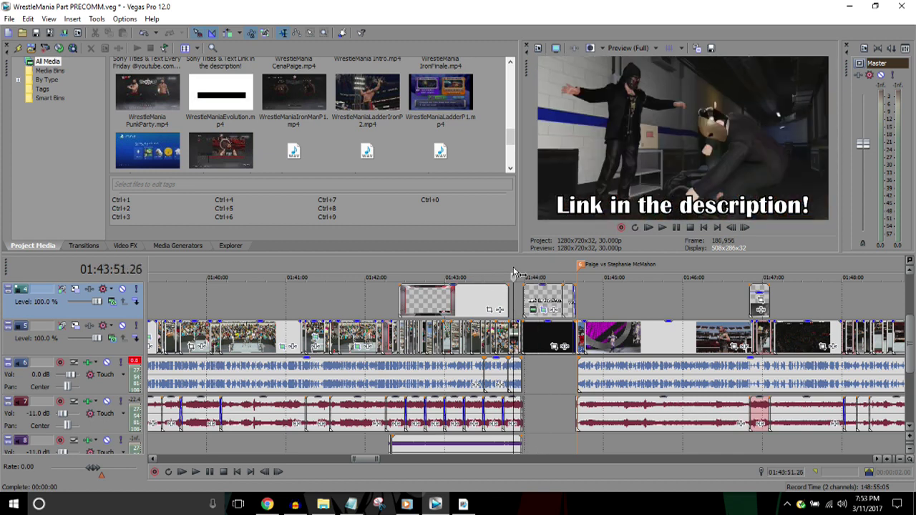
# Step: Go to the Paige vs Stephanie McMahon marker and view its opening crowd shot at 01:44:40.24
pyautogui.click(580, 266)
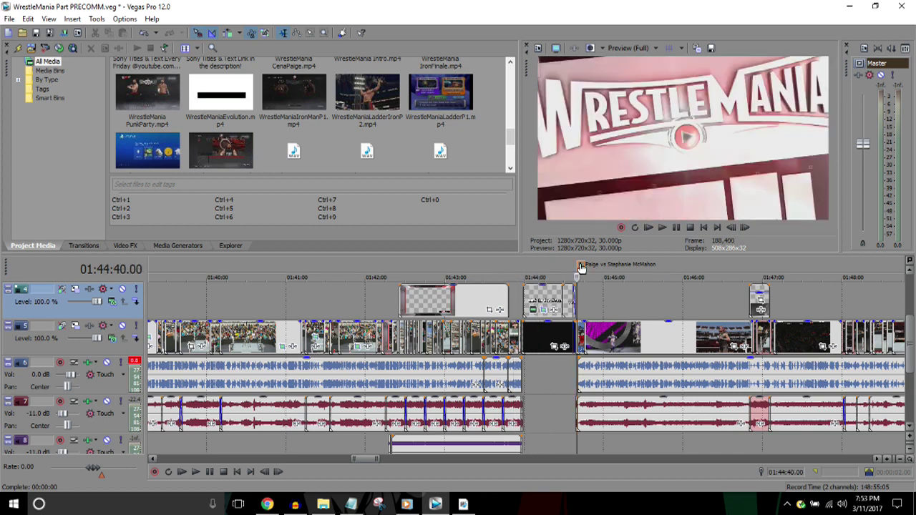
pyautogui.press('Right')
pyautogui.press('Right')
pyautogui.press('Left')
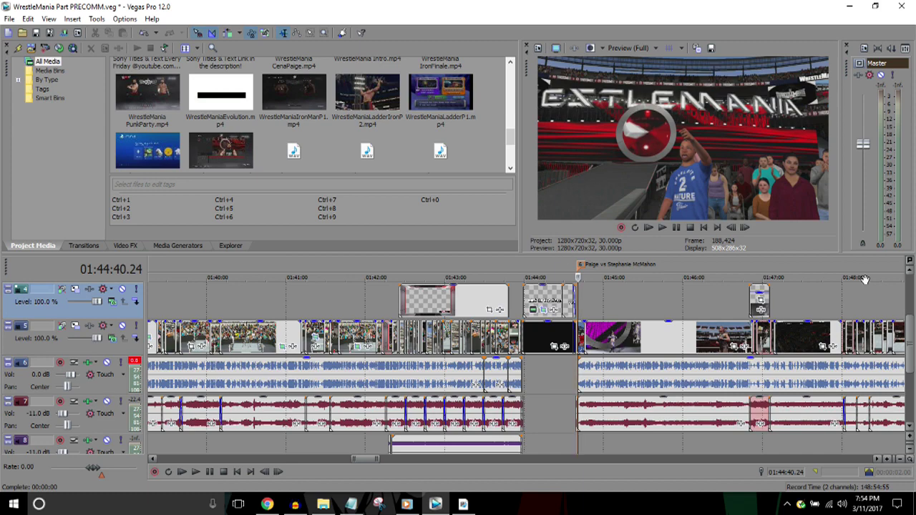
# Step: Survey the project's match markers on the full timeline, then magnify the start of Paige vs Stephanie McMahon
pyautogui.scroll(-3, 865, 279)
pyautogui.scroll(-2, 865, 280)
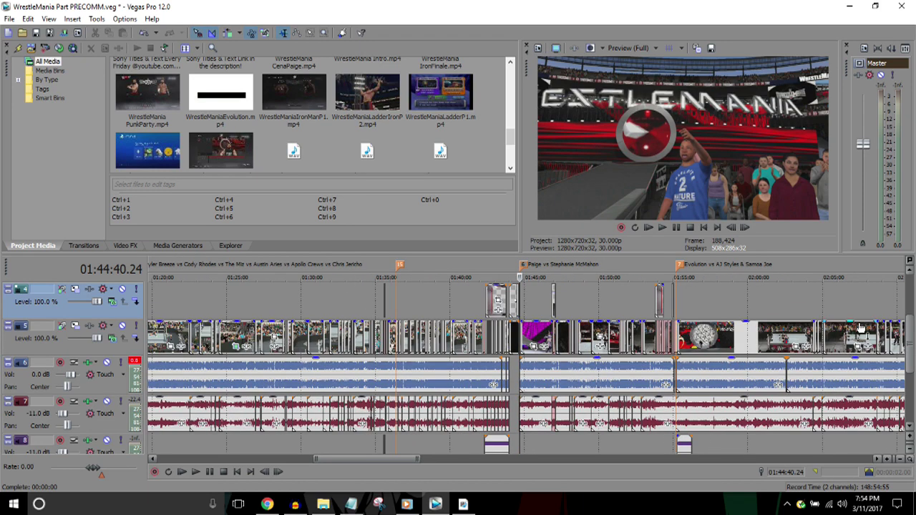
pyautogui.scroll(-4, 861, 328)
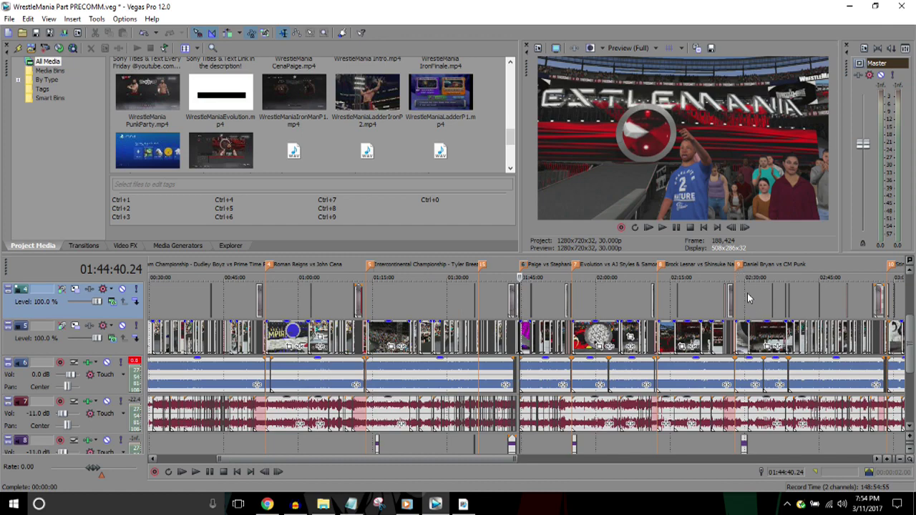
pyautogui.scroll(5, 747, 292)
pyautogui.scroll(3, 747, 293)
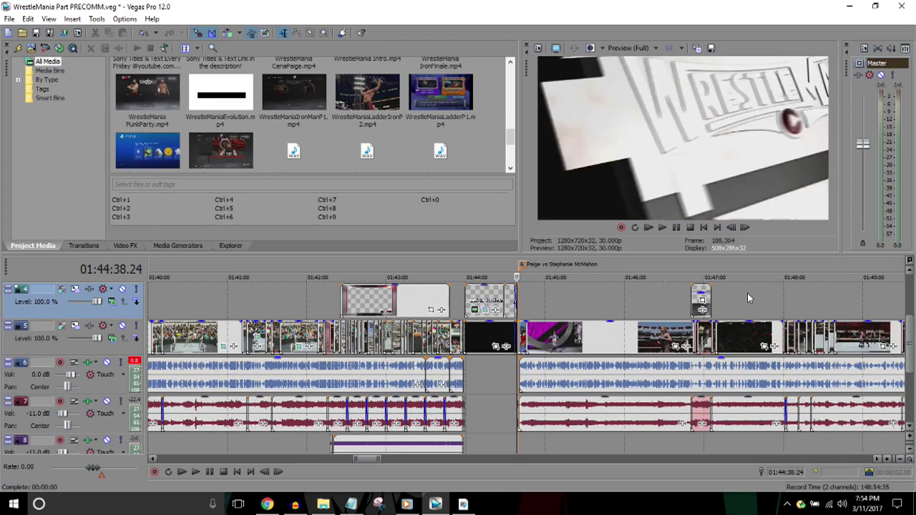
# Step: Step forward through the Paige vs Stephanie McMahon opening to 01:44:42.24 and back to the stage shot at 01:44:41.06
pyautogui.press('Right')
pyautogui.press('Right')
pyautogui.press('Right')
pyautogui.press('Right')
pyautogui.press('Right')
pyautogui.press('Right')
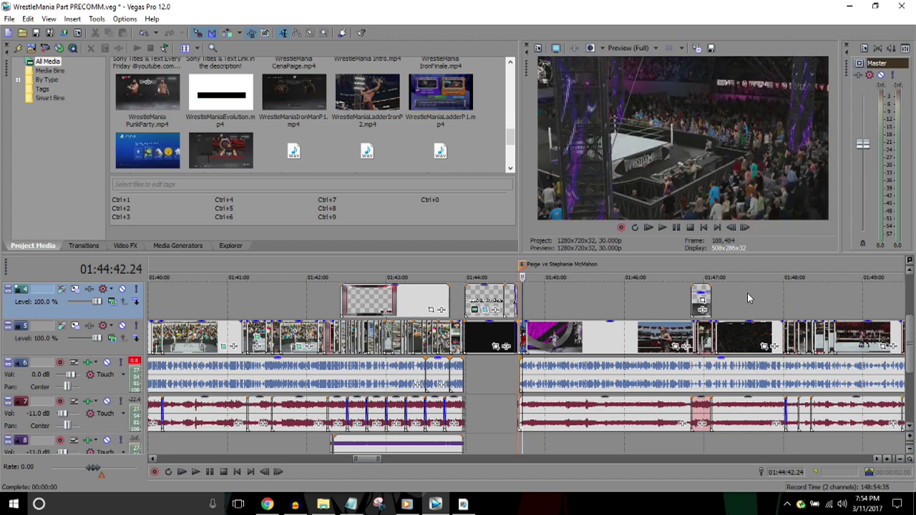
pyautogui.press('Left')
pyautogui.press('Left')
pyautogui.press('Left')
pyautogui.press('Left')
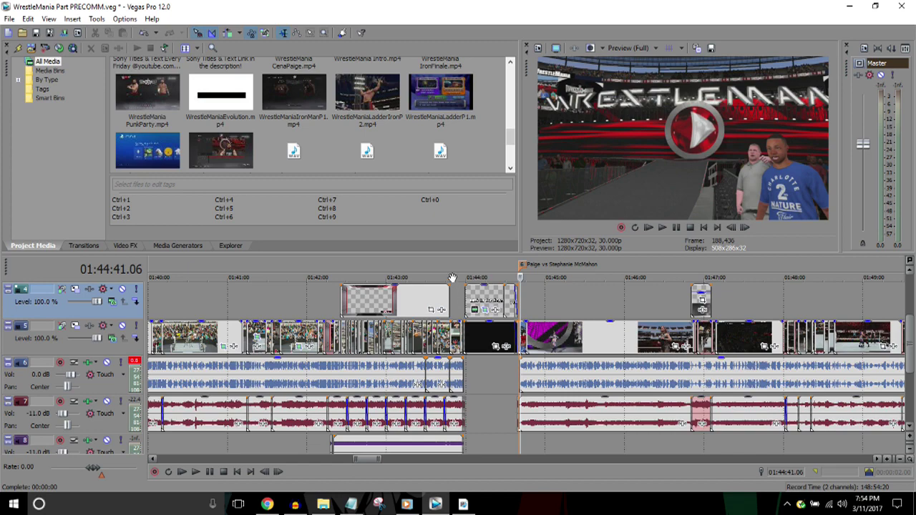
# Step: Compare the ladder match finish at 01:43:49.18 with the promo and the Paige and Stephanie McMahon entrances
pyautogui.moveTo(452, 273); pyautogui.dragTo(451, 273)
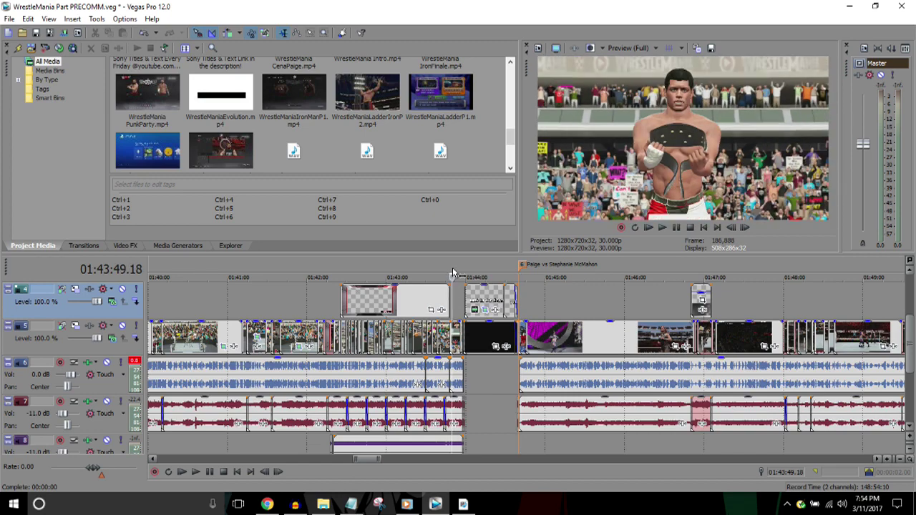
pyautogui.click(612, 265)
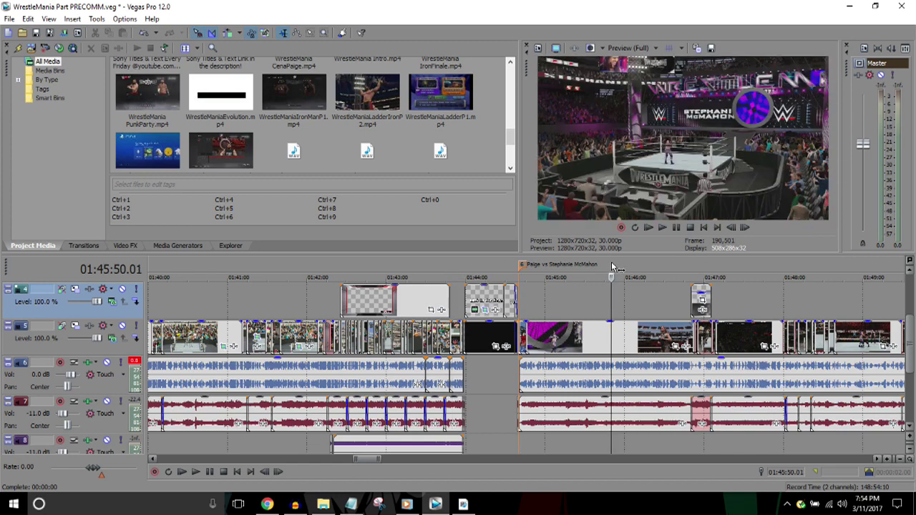
pyautogui.click(486, 263)
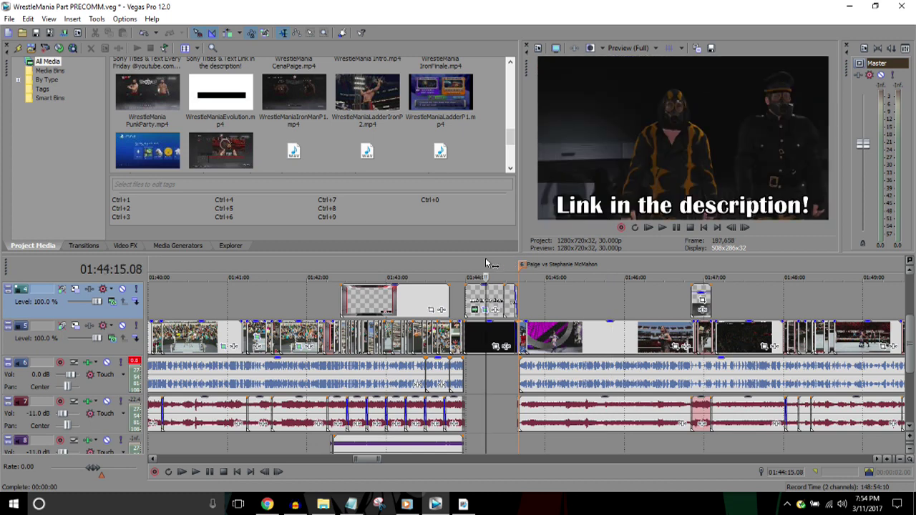
pyautogui.click(570, 263)
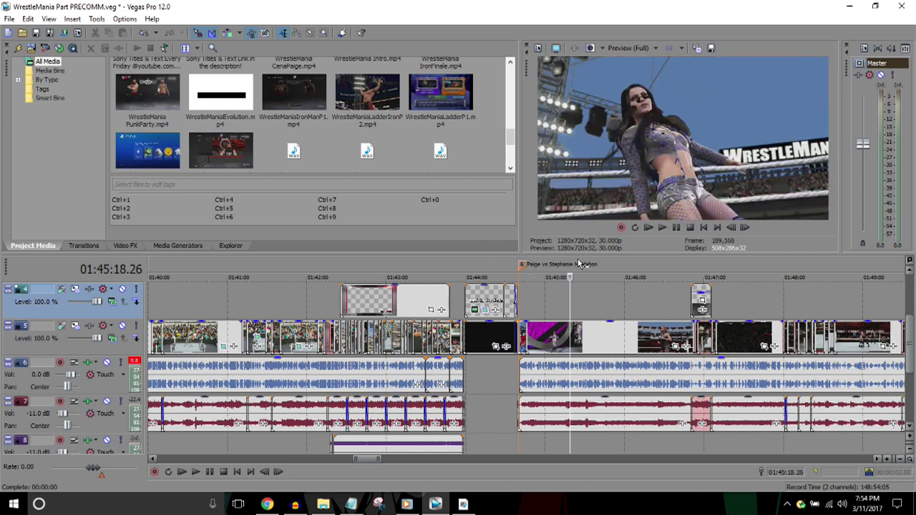
pyautogui.click(640, 261)
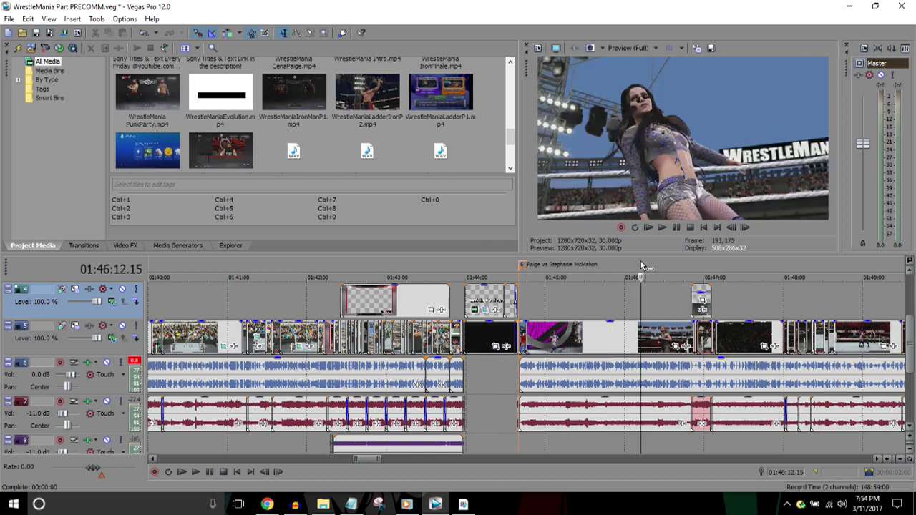
# Step: Step through Stephanie McMahon's entrance up to her in-ring shot at 01:46:36.08
pyautogui.click(670, 260)
pyautogui.press('Down')
pyautogui.press('Down')
pyautogui.press('Right')
pyautogui.press('Right')
pyautogui.press('Right')
pyautogui.press('Right')
pyautogui.press('Right')
pyautogui.press('Right')
pyautogui.press('Right')
pyautogui.press('Right')
pyautogui.press('Right')
pyautogui.press('Right')
pyautogui.press('Right')
pyautogui.press('Right')
pyautogui.press('Right')
pyautogui.press('Right')
pyautogui.press('Right')
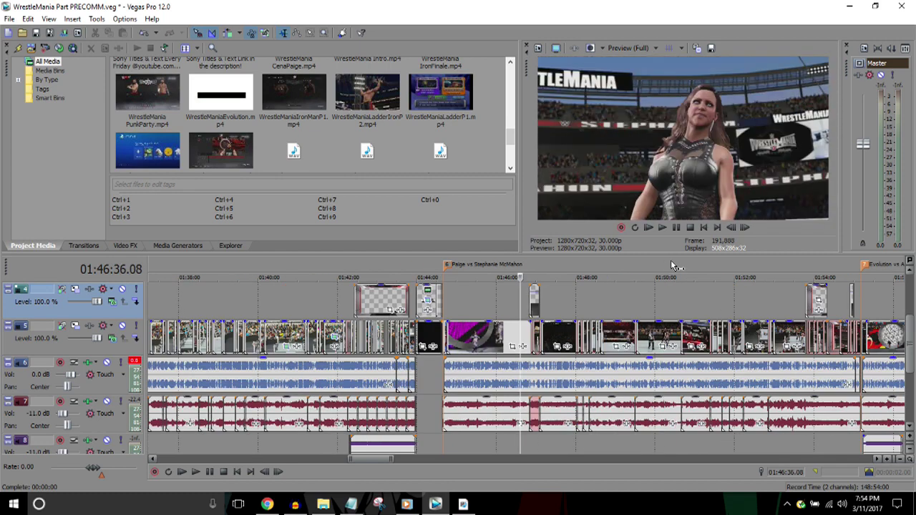
# Step: Review the Paige vs Stephanie McMahon match at 01:47:06.27 and 01:48:38.22, moving on to Evolution's entrance at 01:56:25.19
pyautogui.scroll(-1, 670, 260)
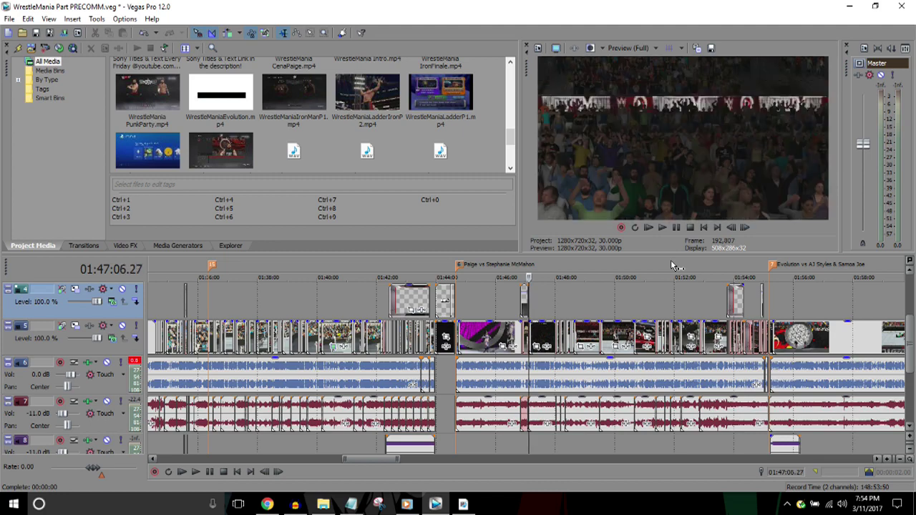
pyautogui.scroll(-2, 670, 260)
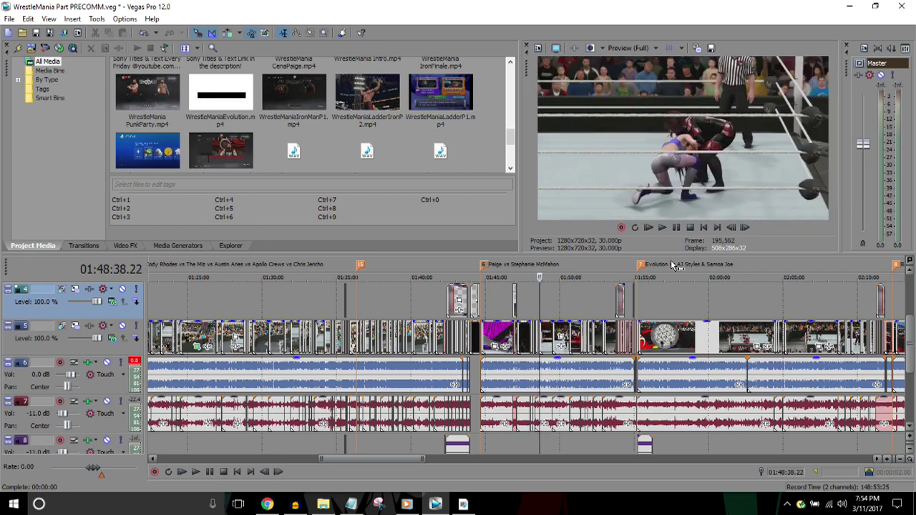
pyautogui.scroll(-2, 670, 260)
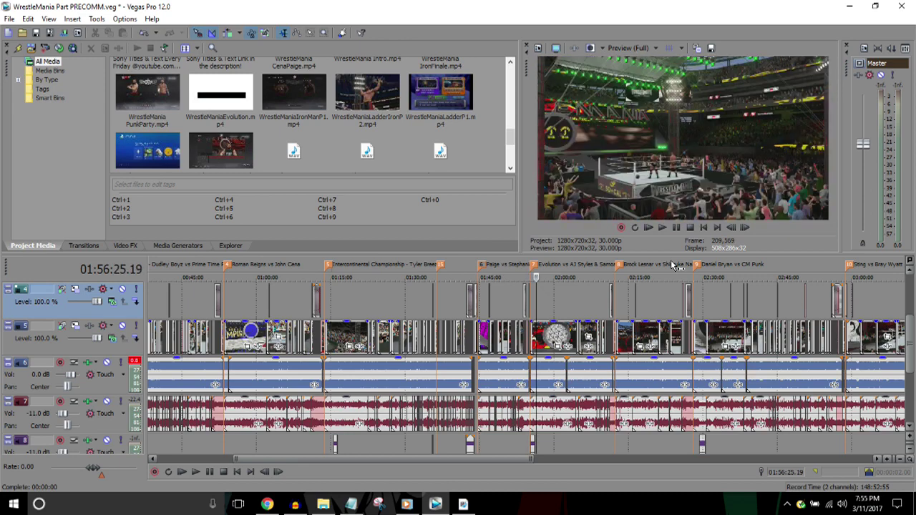
# Step: Review Evolution's entrance from the crowd shot at 01:56:11.25 to the in-ring pair at 01:56:17.17
pyautogui.press('Left')
pyautogui.press('Left')
pyautogui.press('Up')
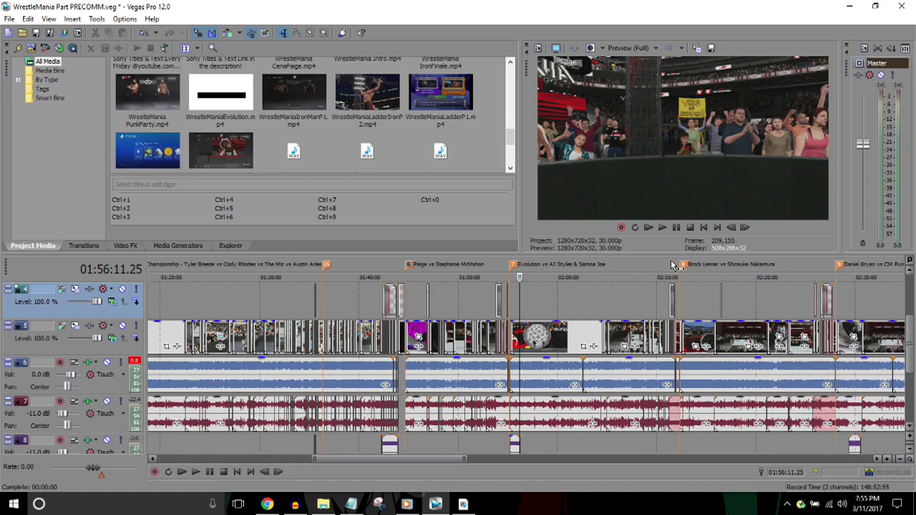
pyautogui.press('Up')
pyautogui.press('Right')
pyautogui.press('Right')
pyautogui.press('Right')
pyautogui.press('Left')
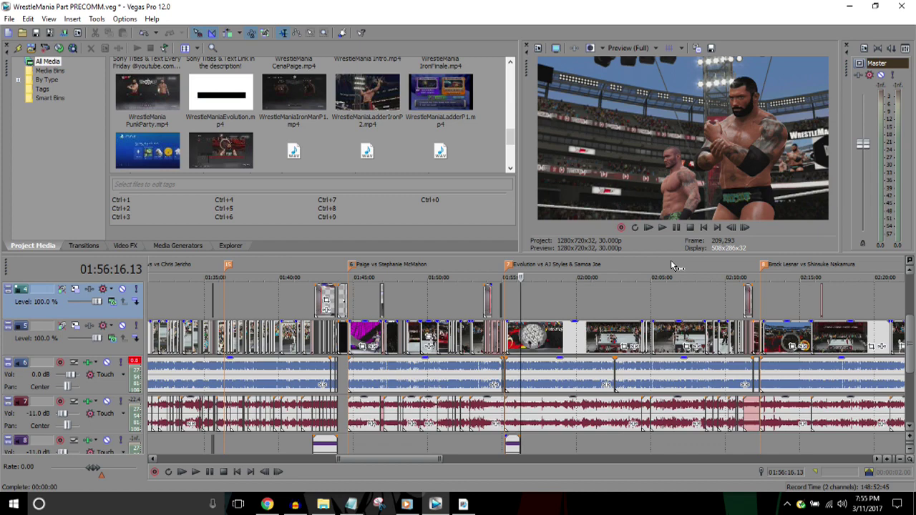
pyautogui.scroll(3, 671, 260)
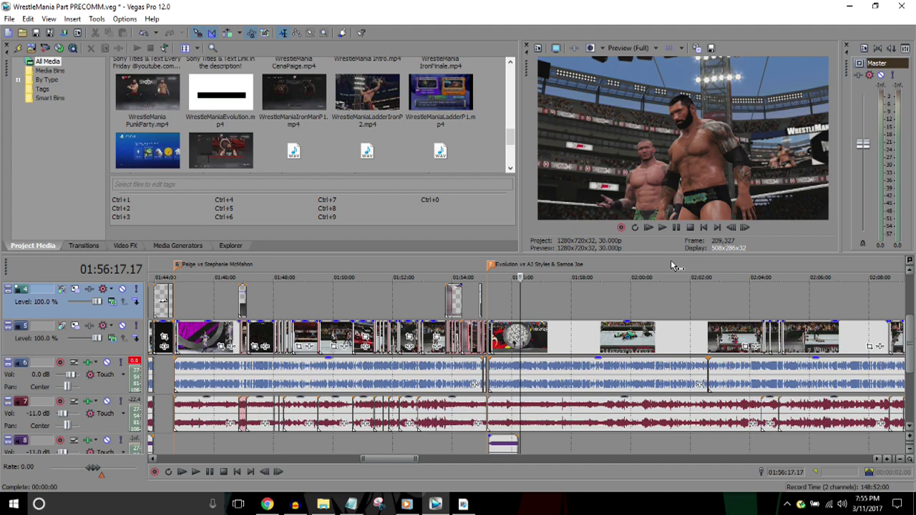
# Step: Review the Evolution vs AJ Styles & Samoa Joe entrances from the stadium shot at 01:56:20.29 to Samoa Joe at 01:56:37.29
pyautogui.press('Left')
pyautogui.press('Left')
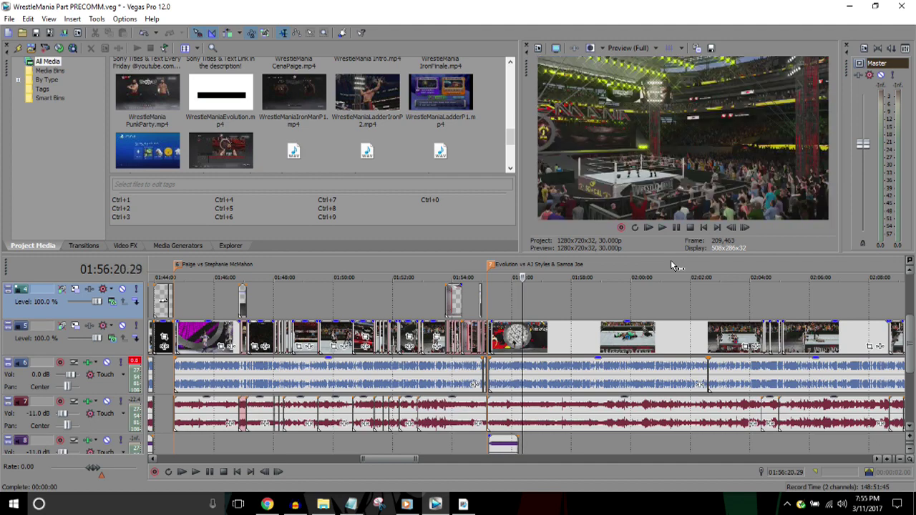
pyautogui.press('Right')
pyautogui.press('Left')
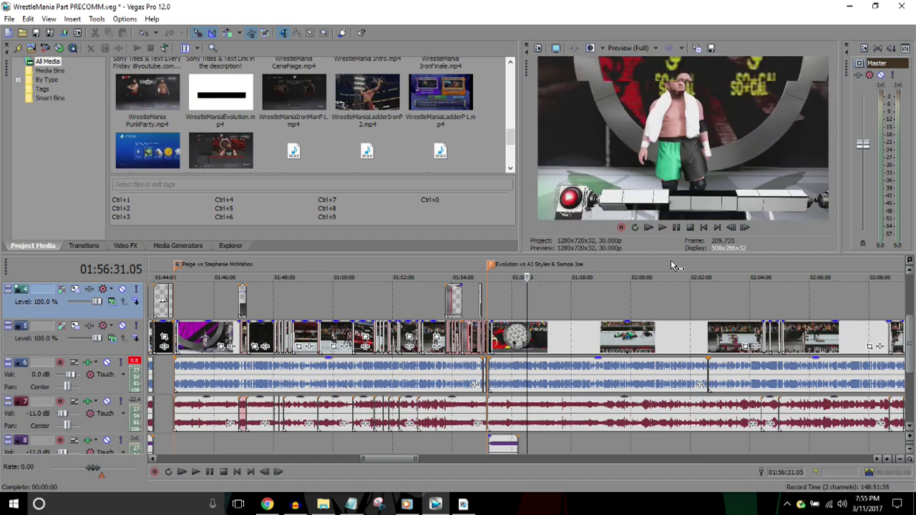
pyautogui.scroll(-8, 671, 260)
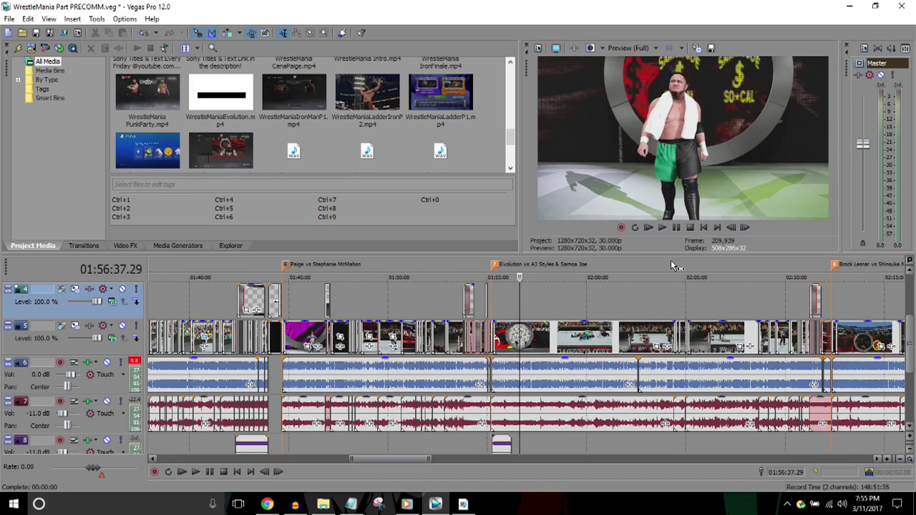
# Step: Survey the whole show's timeline and review the Evolution vs AJ Styles & Samoa Joe match from 01:59:28.05 to 02:01:28.05
pyautogui.scroll(-6, 673, 265)
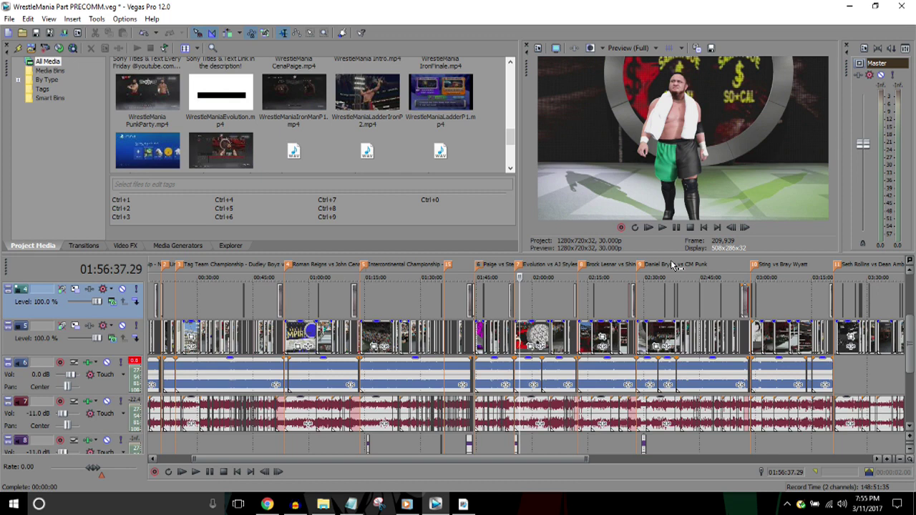
pyautogui.scroll(-3, 672, 265)
pyautogui.scroll(-1, 671, 261)
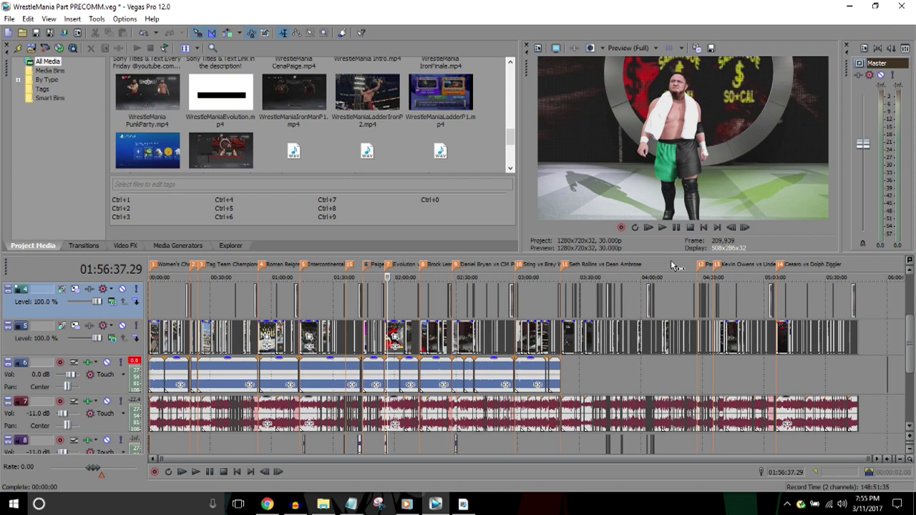
pyautogui.scroll(1, 671, 261)
pyautogui.scroll(3, 670, 259)
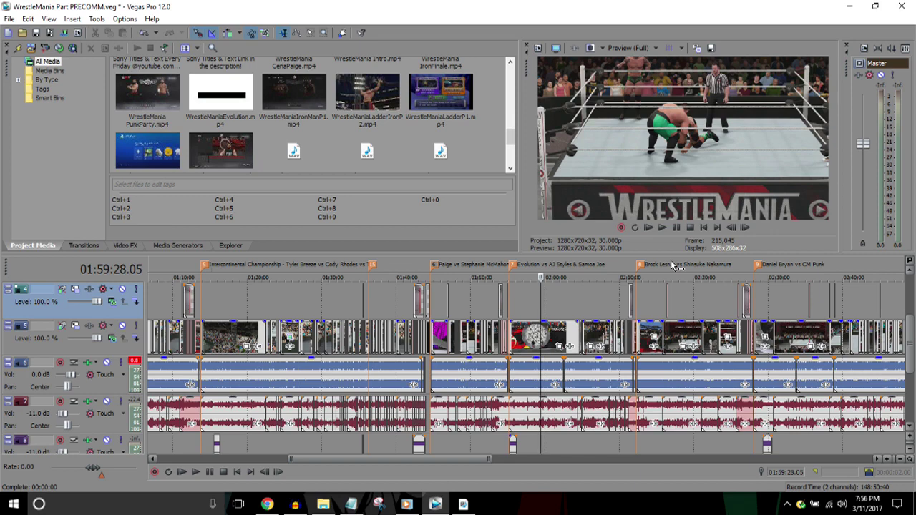
pyautogui.press('space')
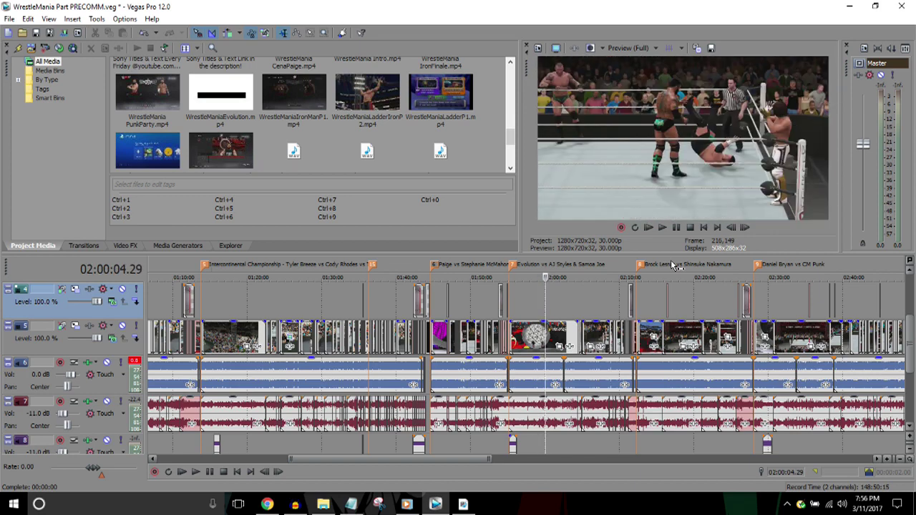
pyautogui.scroll(3, 676, 265)
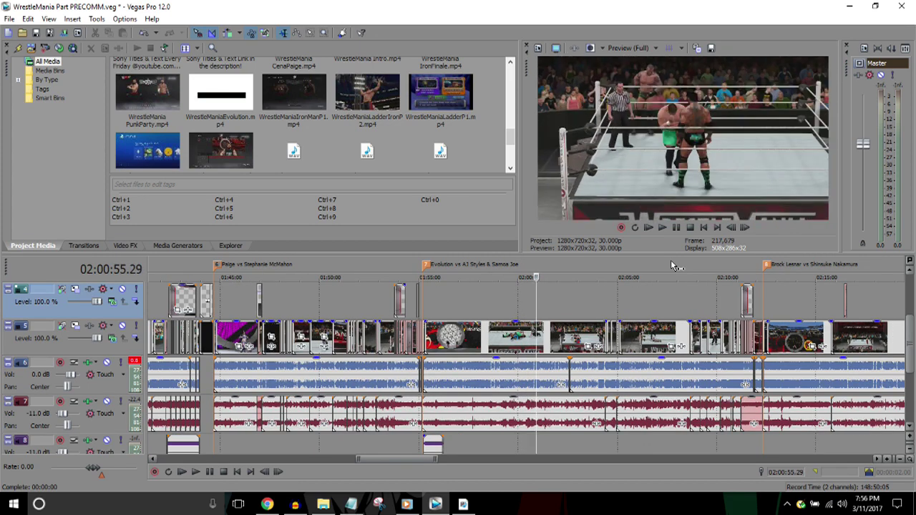
pyautogui.press('l')
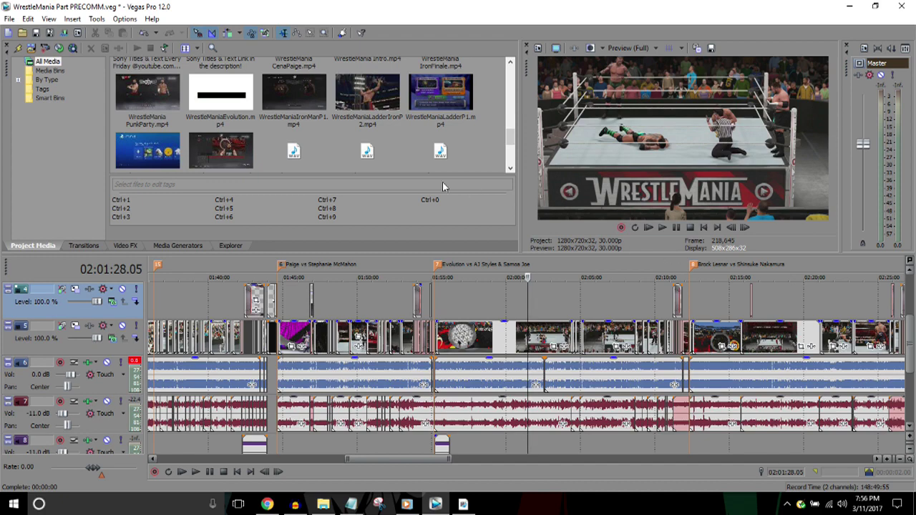
# Step: Look over the match markers across the show and continue through the Evolution tag match to 02:04:00.10
pyautogui.scroll(-3, 392, 267)
pyautogui.scroll(-3, 392, 267)
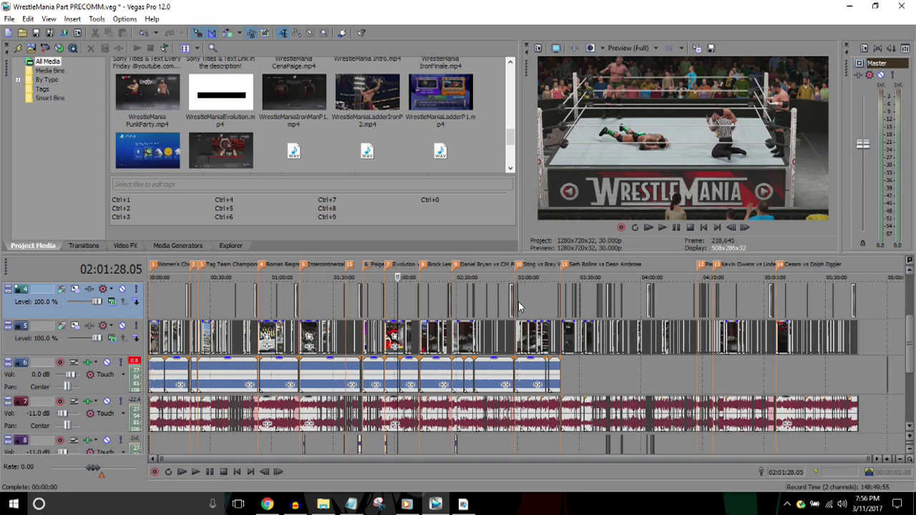
pyautogui.scroll(3, 520, 306)
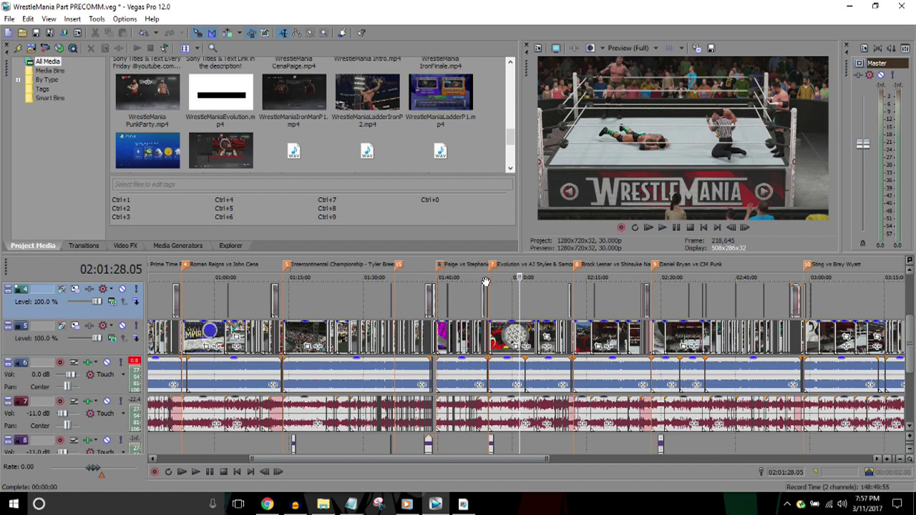
pyautogui.scroll(-2, 485, 282)
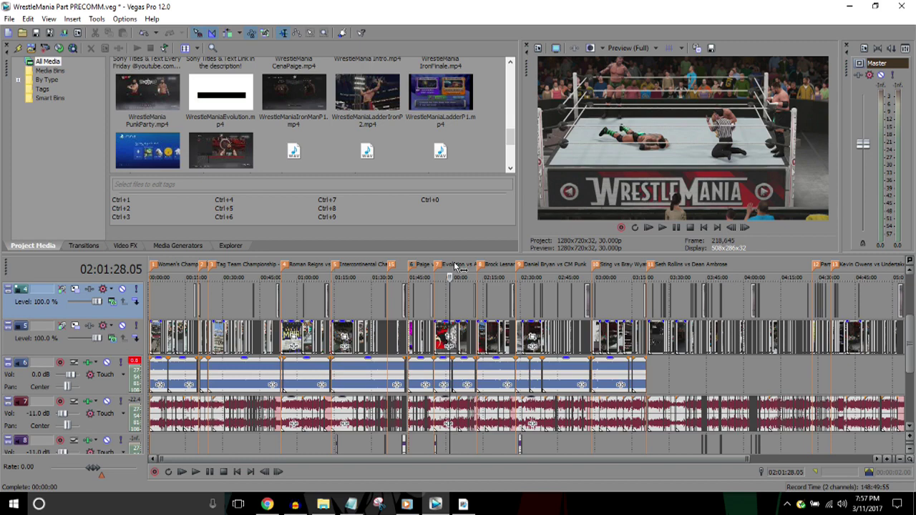
pyautogui.click(455, 266)
pyautogui.press('Right')
pyautogui.press('Right')
pyautogui.press('Right')
pyautogui.press('Right')
pyautogui.press('Right')
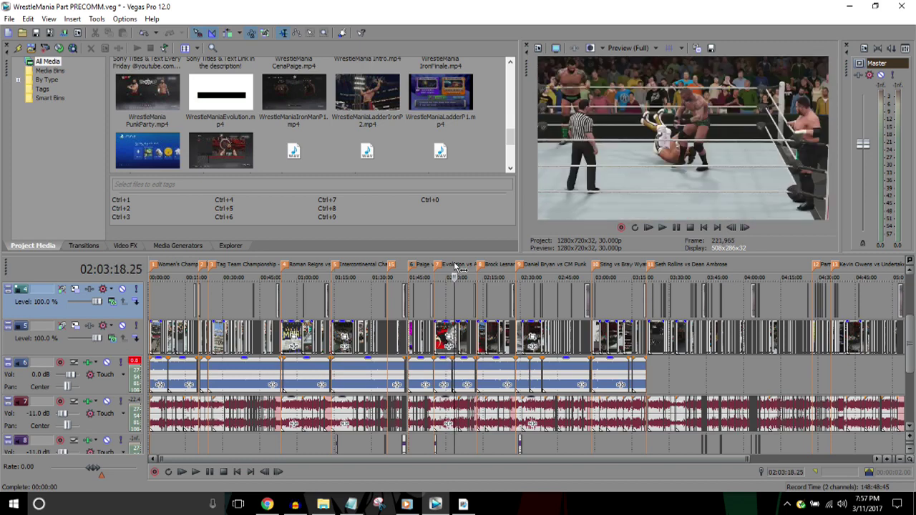
pyautogui.moveTo(455, 267); pyautogui.dragTo(456, 266)
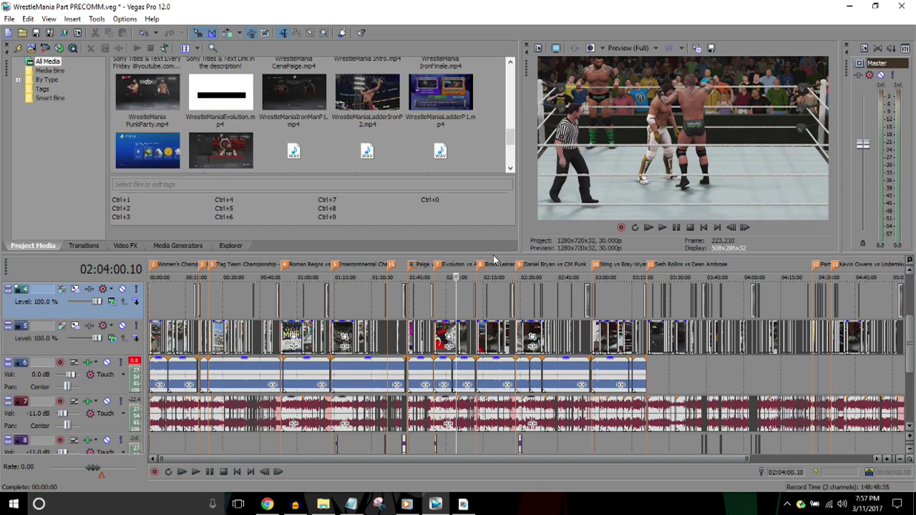
# Step: Scan the Evolution tag match from 02:04:32.16 to the in-ring shot at 02:05:13.28
pyautogui.press('Up')
pyautogui.press('Up')
pyautogui.press('Right')
pyautogui.press('Right')
pyautogui.press('Right')
pyautogui.press('Right')
pyautogui.press('Right')
pyautogui.press('Right')
pyautogui.press('Right')
pyautogui.press('Right')
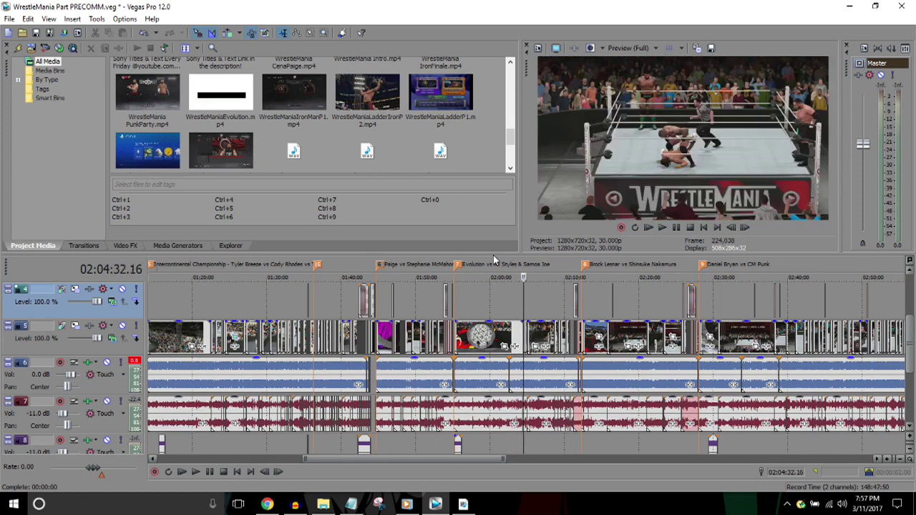
pyautogui.press('Right')
pyautogui.press('Right')
pyautogui.press('Right')
pyautogui.press('Right')
pyautogui.press('Right')
pyautogui.press('Right')
pyautogui.press('Right')
pyautogui.press('Right')
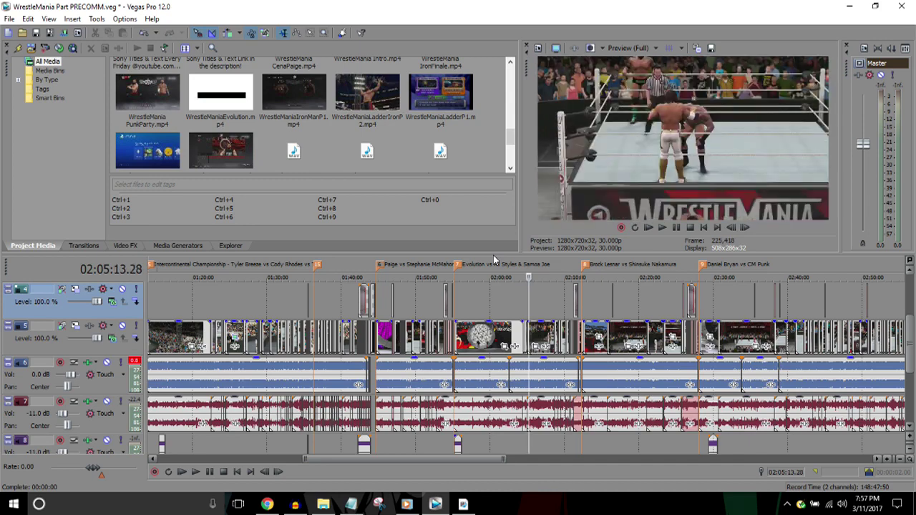
# Step: Survey the remaining matches on the timeline and move to the Party Animal marker at 04:27:32.00
pyautogui.scroll(-3, 653, 326)
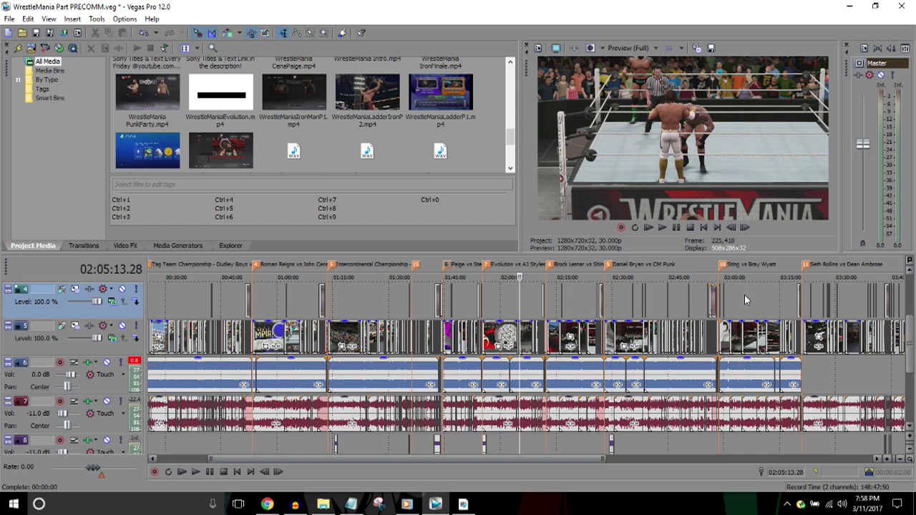
pyautogui.scroll(-3, 745, 301)
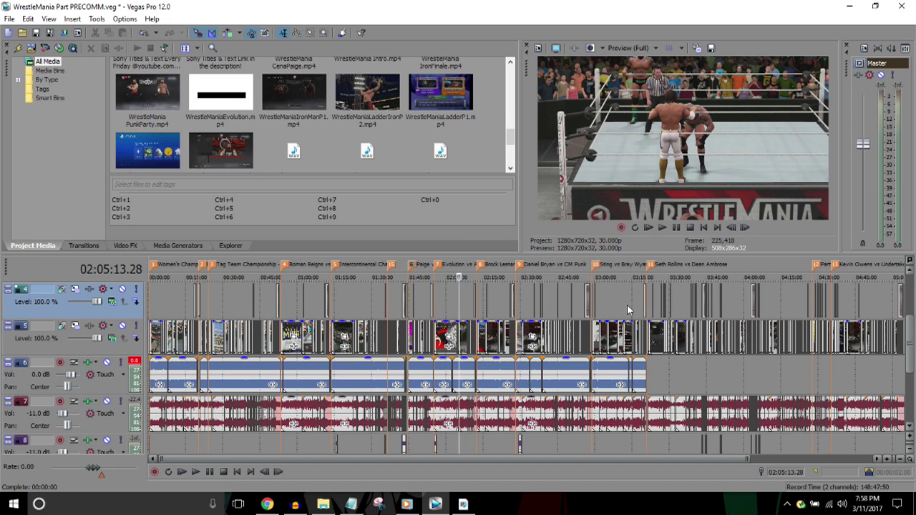
pyautogui.scroll(-2, 627, 309)
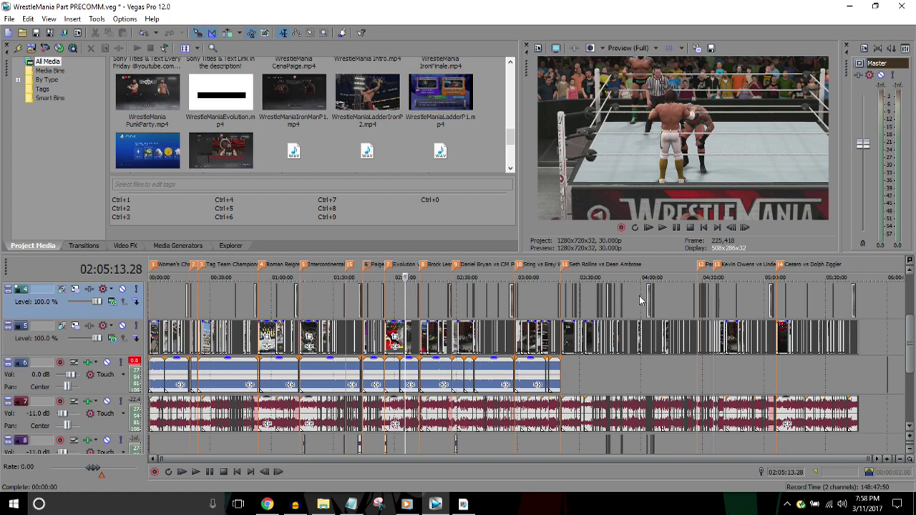
pyautogui.click(699, 266)
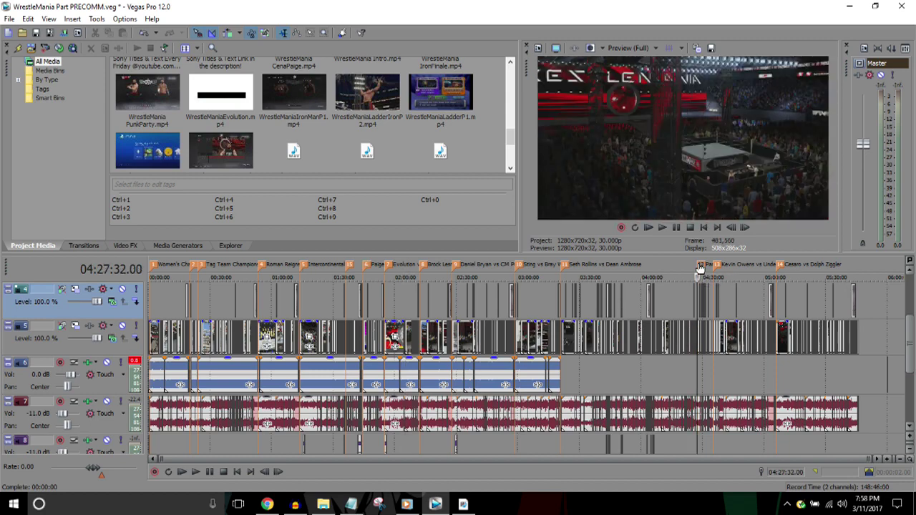
pyautogui.scroll(6, 700, 267)
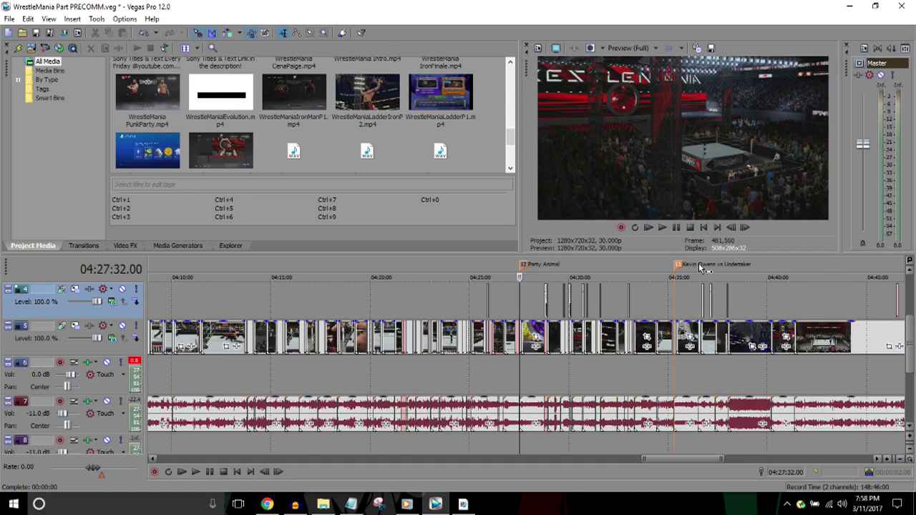
pyautogui.scroll(-4, 700, 267)
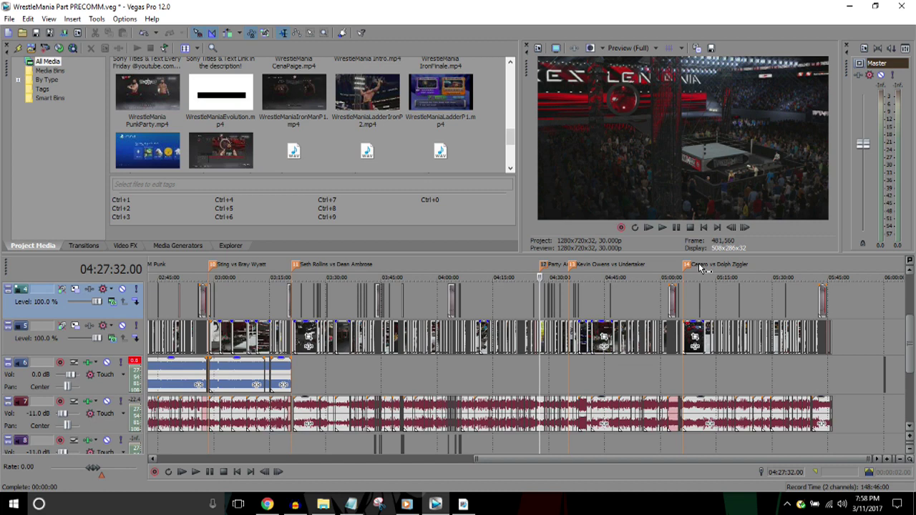
# Step: Review Fandango's entrance in the Party Animal segment from 04:27:59.18 to the crowd shot at 04:28:45.18
pyautogui.press('Right')
pyautogui.press('Right')
pyautogui.press('Right')
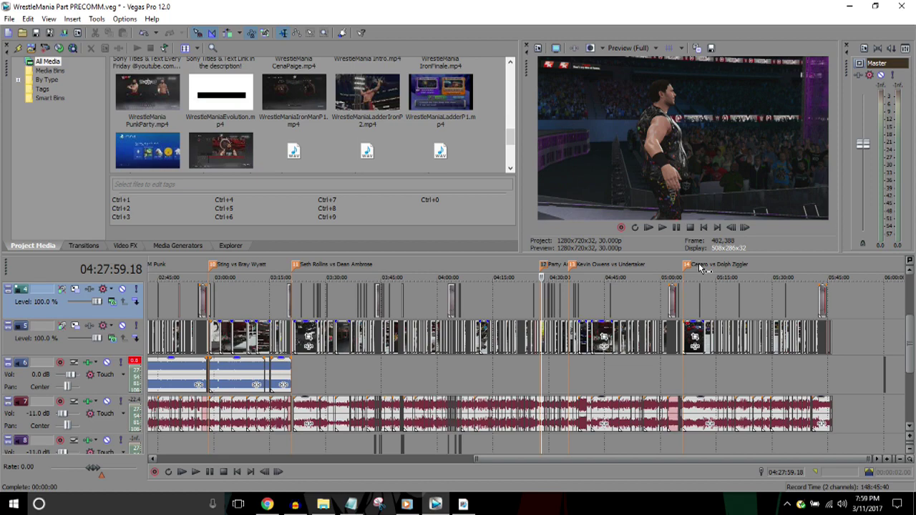
pyautogui.press('Up')
pyautogui.press('Right')
pyautogui.press('Right')
pyautogui.press('Right')
pyautogui.press('Right')
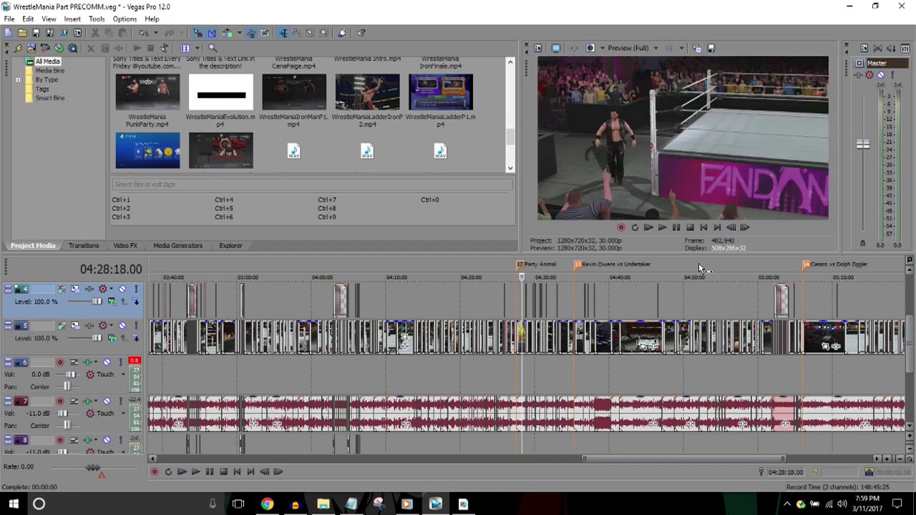
pyautogui.press('Right')
pyautogui.press('Right')
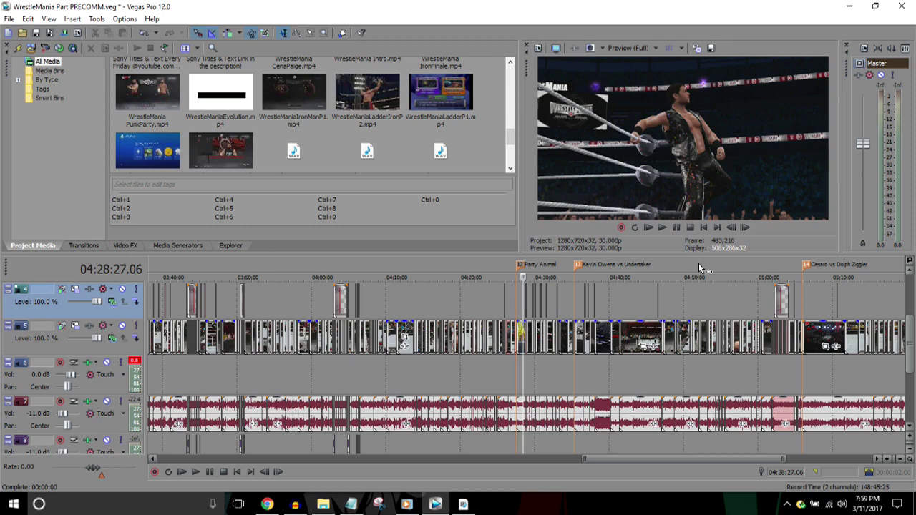
pyautogui.press('Right')
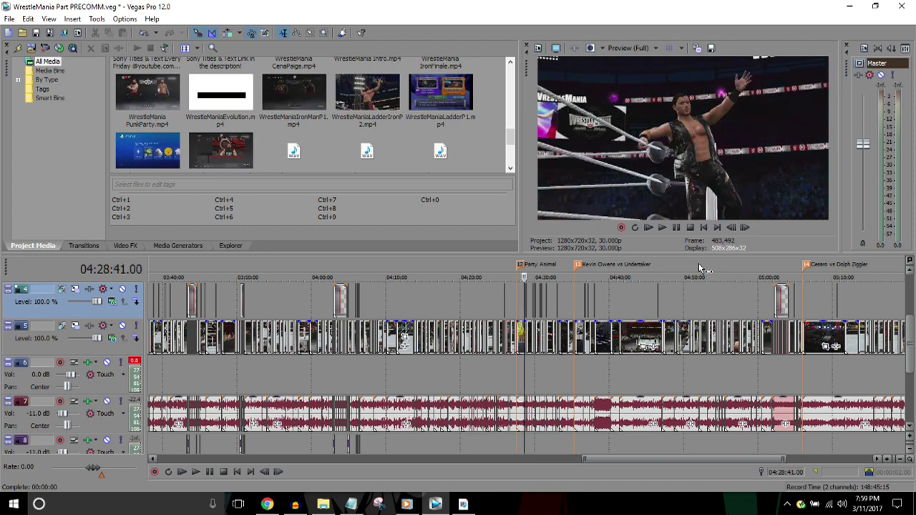
pyautogui.press('Right')
# Step: Examine the start of the capped wrestler's entrance in the Party Animal segment, up to the stage shot at 04:29:09.12
pyautogui.press('Up')
pyautogui.press('Up')
pyautogui.press('Up')
pyautogui.press('Up')
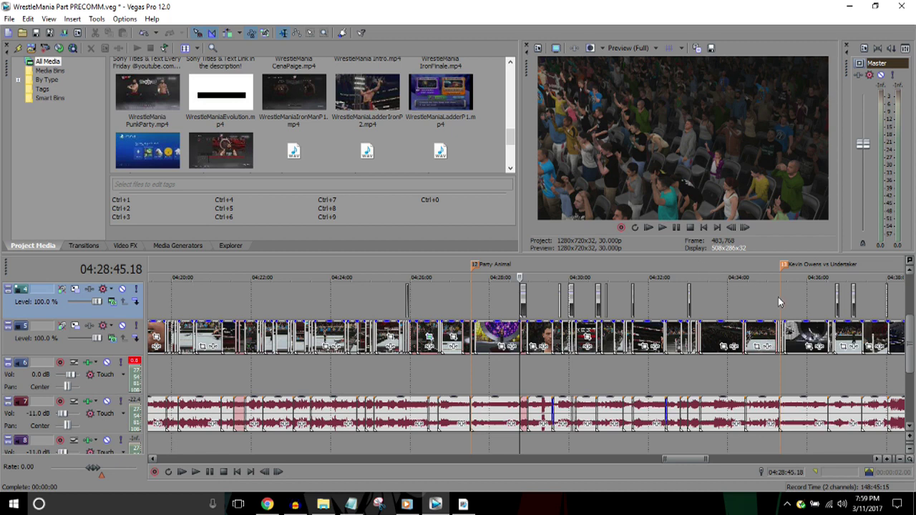
pyautogui.press('Down')
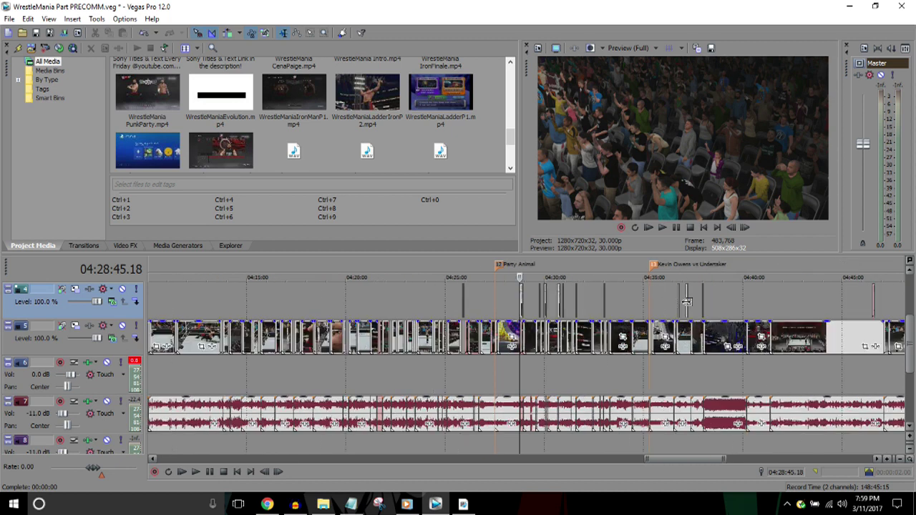
pyautogui.press('Right')
pyautogui.press('Right')
pyautogui.press('Right')
pyautogui.press('Right')
pyautogui.press('Right')
pyautogui.press('Right')
pyautogui.press('Right')
pyautogui.press('Right')
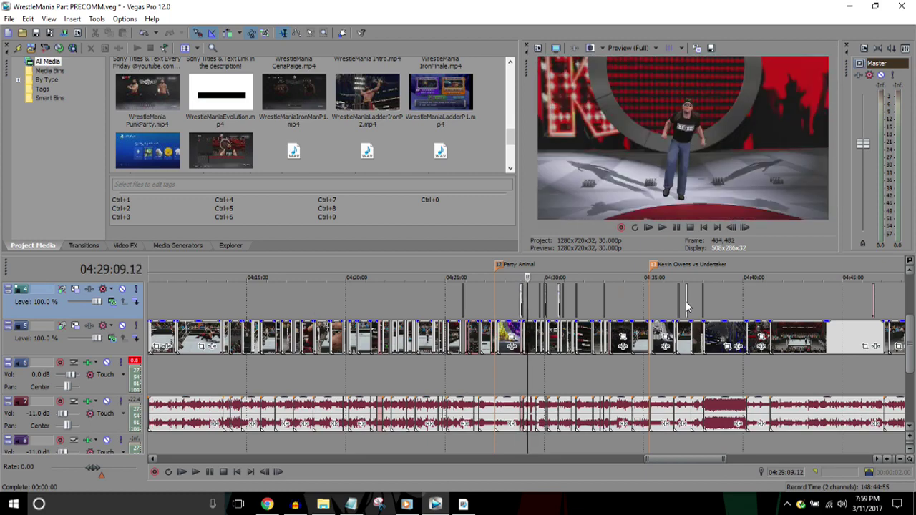
# Step: Review the rest of the capped wrestler's entrance from 04:29:23.00 to both wrestlers in the ring at 04:29:41.21
pyautogui.press('Right')
pyautogui.press('Right')
pyautogui.press('Right')
pyautogui.press('Right')
pyautogui.press('Right')
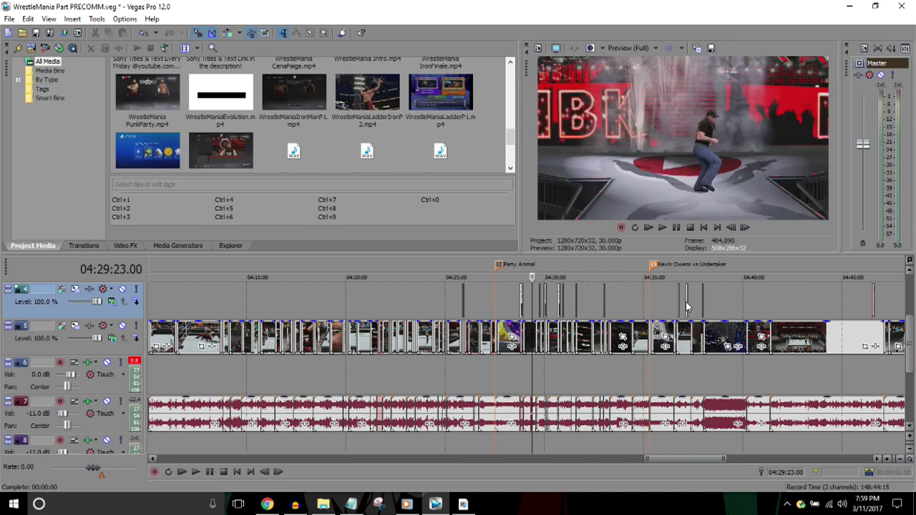
pyautogui.press('Right')
pyautogui.press('Right')
pyautogui.press('Right')
pyautogui.press('Right')
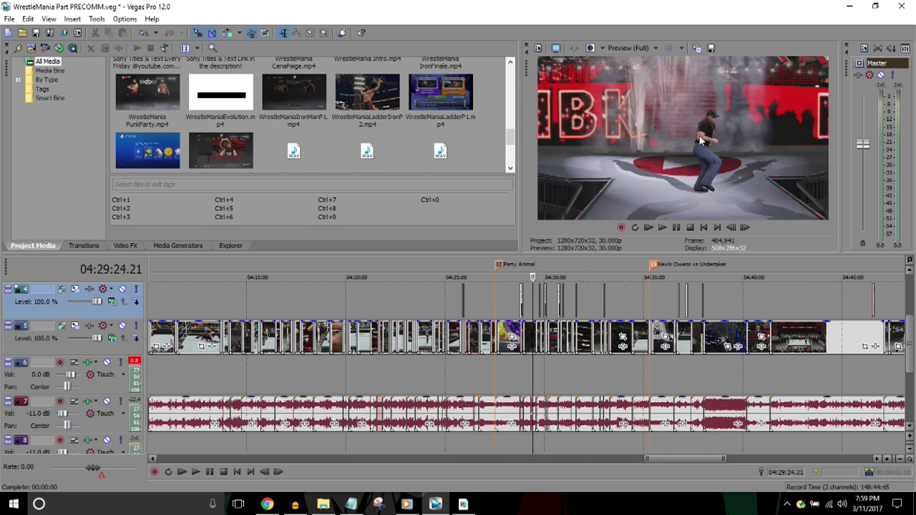
pyautogui.press('Right')
pyautogui.press('Right')
pyautogui.press('Right')
pyautogui.press('Right')
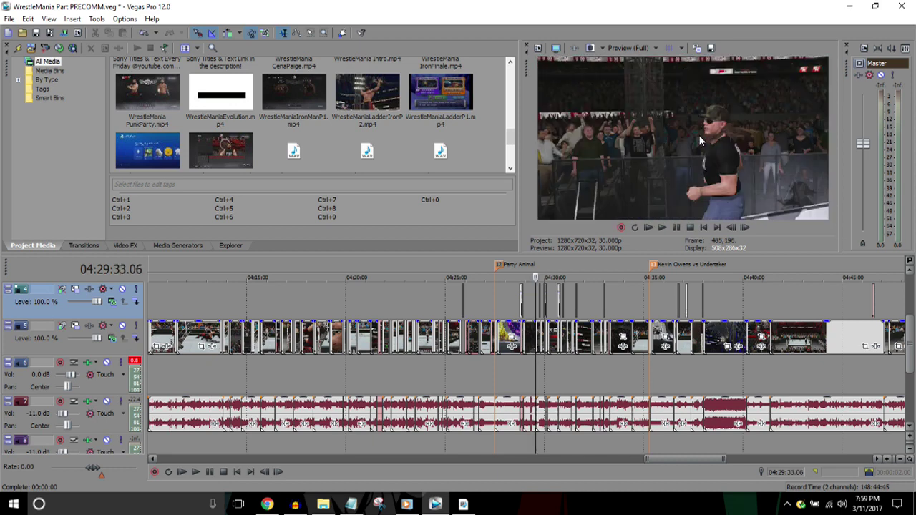
pyautogui.press('Right')
pyautogui.press('Right')
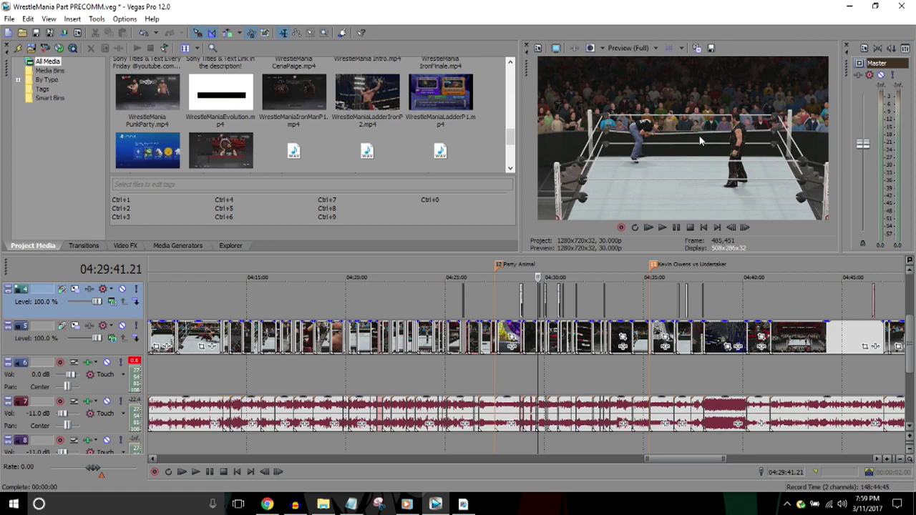
# Step: Survey the timeline around the Party Animal segment and advance to the two wrestlers in the ring at 04:29:43.12
pyautogui.press('Down')
pyautogui.press('Down')
pyautogui.press('Down')
pyautogui.press('Down')
pyautogui.press('Down')
pyautogui.press('Down')
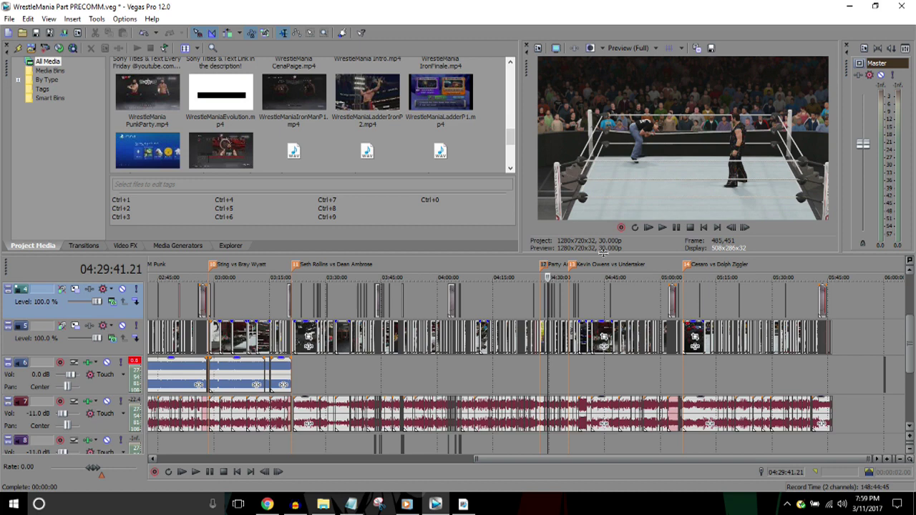
pyautogui.press('Up')
pyautogui.press('Up')
pyautogui.press('Up')
pyautogui.press('Up')
pyautogui.press('Up')
pyautogui.press('Right')
pyautogui.press('Right')
pyautogui.press('Right')
pyautogui.press('Right')
pyautogui.press('Right')
pyautogui.press('Right')
pyautogui.press('Right')
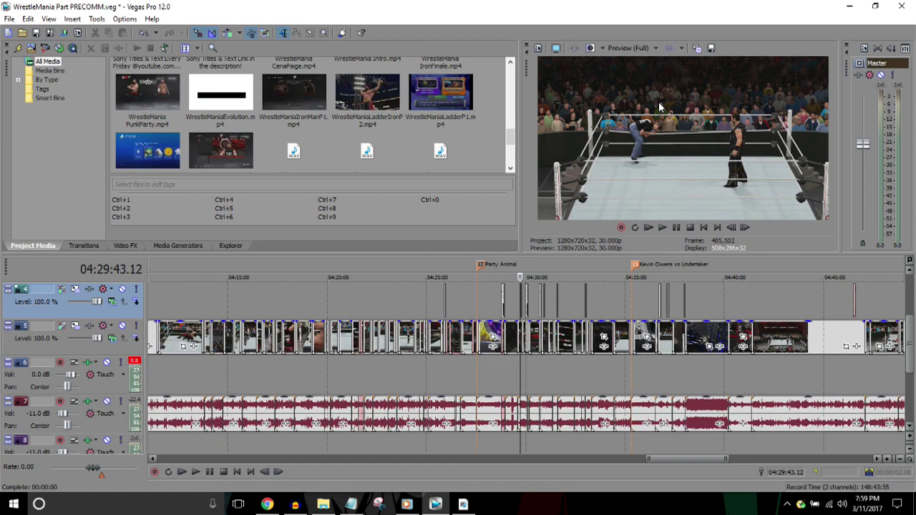
# Step: Review the "Okay 'Heartbreak Kid,' show me your moves." caption shot around 04:29:45.03 and play the footage that follows
pyautogui.press('Left')
pyautogui.press('Left')
pyautogui.press('Left')
pyautogui.press('Left')
pyautogui.press('Left')
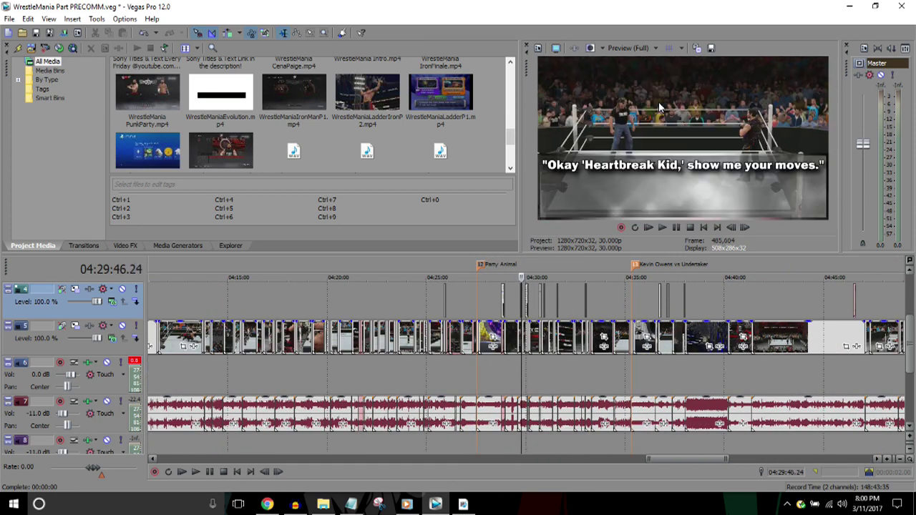
pyautogui.press('Up')
pyautogui.press('Up')
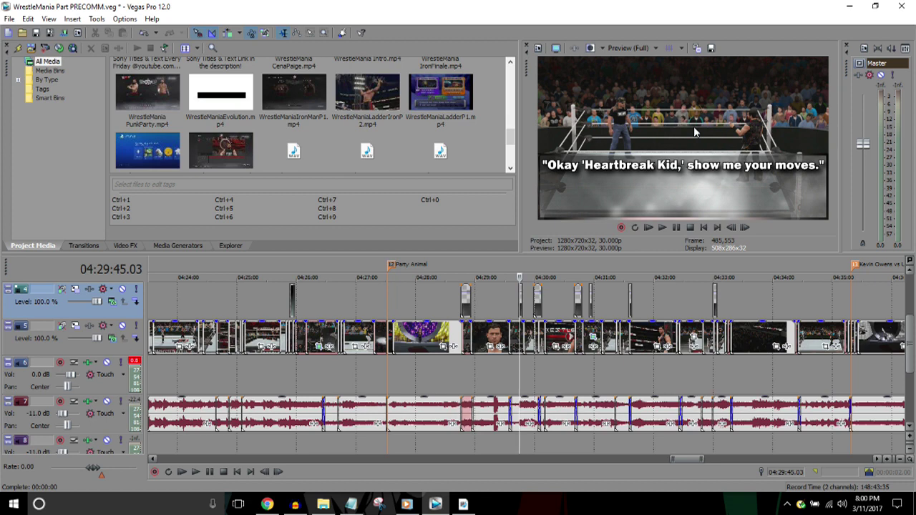
pyautogui.press('space')
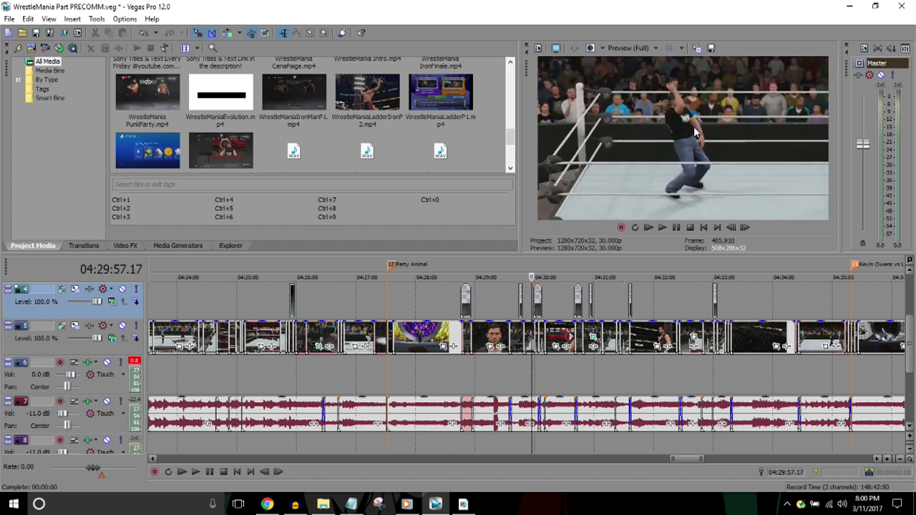
# Step: Examine the dancing shot in the Party Animal segment frame by frame between 04:29:57.17 and 04:29:56.27
pyautogui.press('Up')
pyautogui.press('Up')
pyautogui.press('Left')
pyautogui.press('Up')
pyautogui.press('Left')
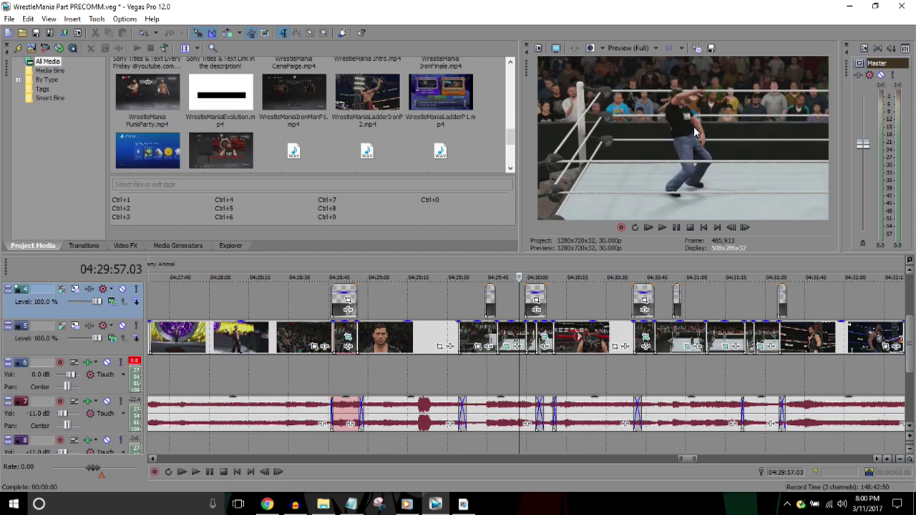
pyautogui.press('Left')
pyautogui.press('Right')
pyautogui.press('Right')
pyautogui.press('Right')
pyautogui.press('Left')
pyautogui.press('Left')
pyautogui.press('Left')
pyautogui.press('Right')
pyautogui.press('Right')
pyautogui.press('Left')
pyautogui.press('Left')
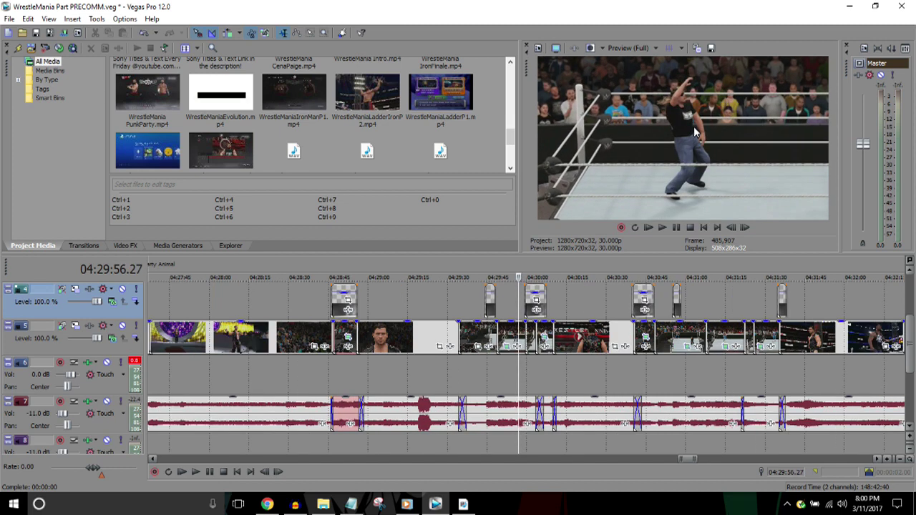
pyautogui.press('Down')
pyautogui.press('Down')
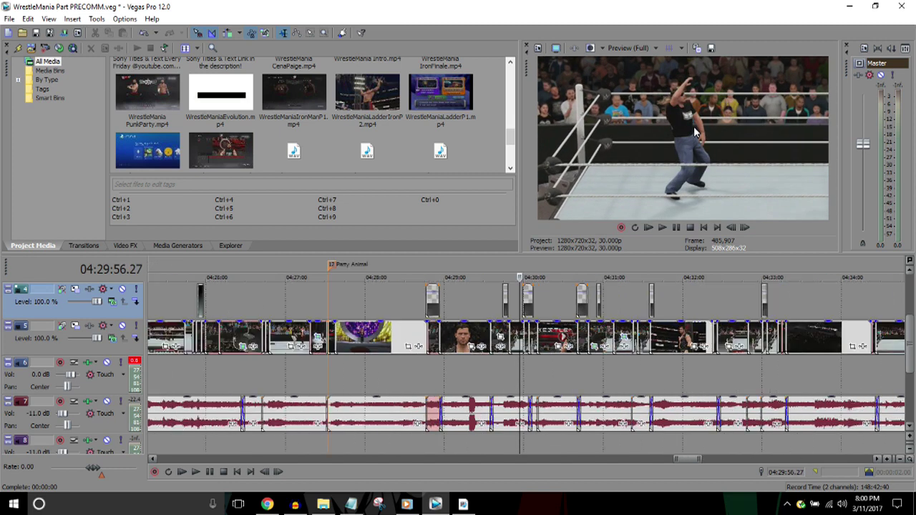
# Step: Check the tie-dye wrestler's shot at 04:31:17.24 and locate the "Tooth Fairy" caption at 04:33:03.04
pyautogui.click(626, 266)
pyautogui.press('Down')
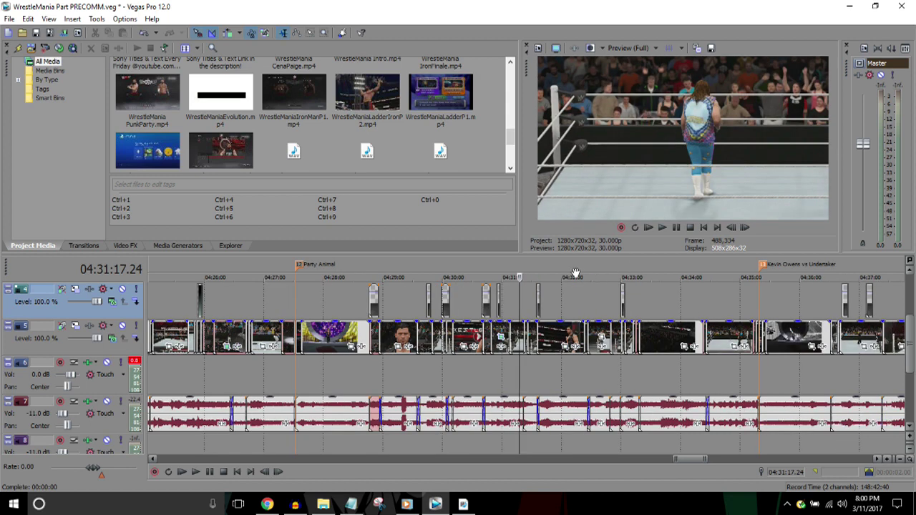
pyautogui.click(641, 272)
pyautogui.press('Left')
pyautogui.press('Left')
pyautogui.press('Left')
pyautogui.press('Left')
pyautogui.press('Left')
pyautogui.press('Left')
pyautogui.press('Left')
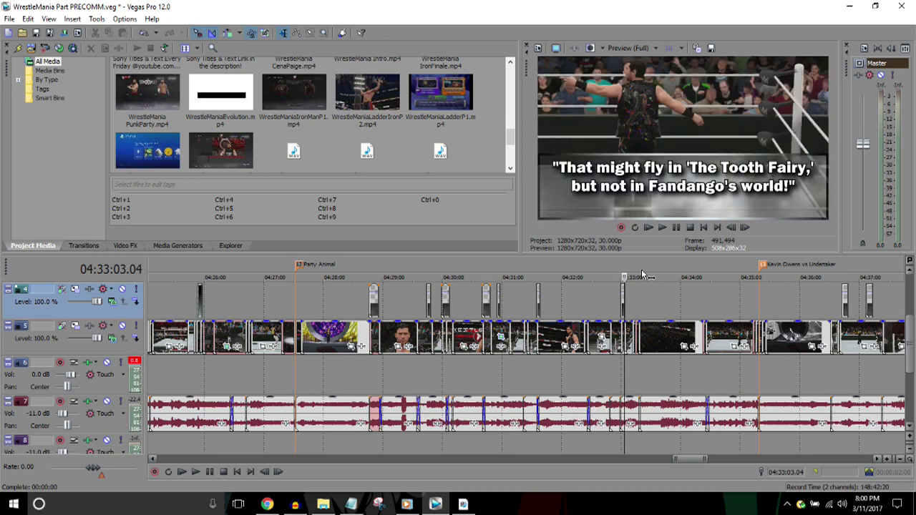
# Step: Review the footage after the "Tooth Fairy" caption, from the downed wrestler at 04:33:10.15 to Goldberg on the stage at 04:33:35.20
pyautogui.press('Right')
pyautogui.press('Right')
pyautogui.press('Right')
pyautogui.press('Right')
pyautogui.press('Right')
pyautogui.press('Right')
pyautogui.press('Right')
pyautogui.press('Right')
pyautogui.press('Right')
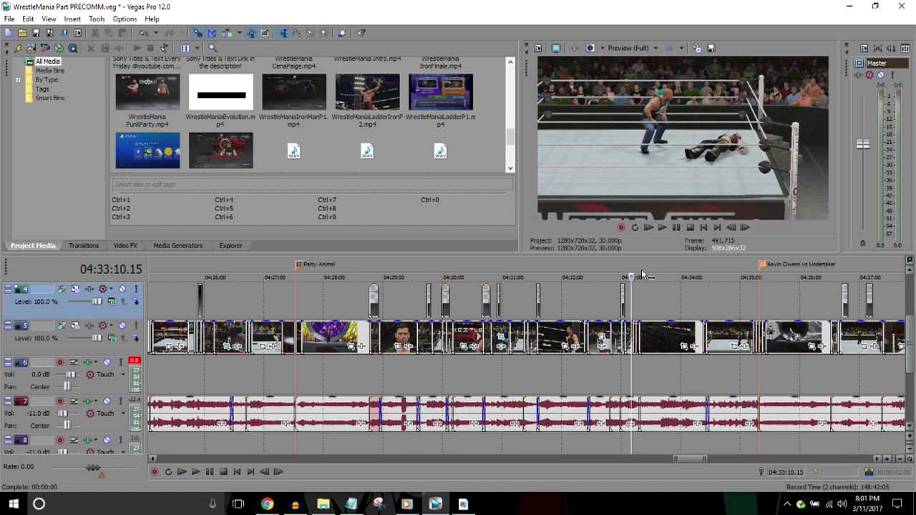
pyautogui.scroll(2, 642, 275)
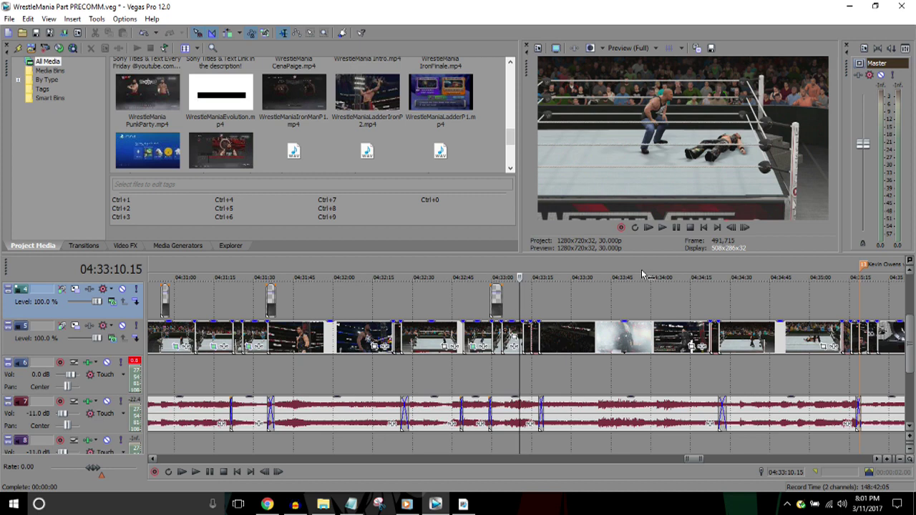
pyautogui.press('space')
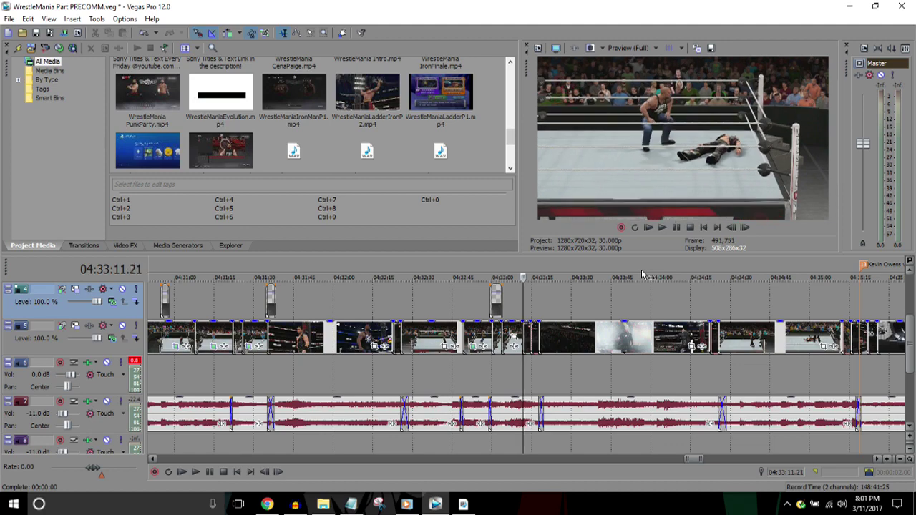
pyautogui.scroll(-5, 642, 274)
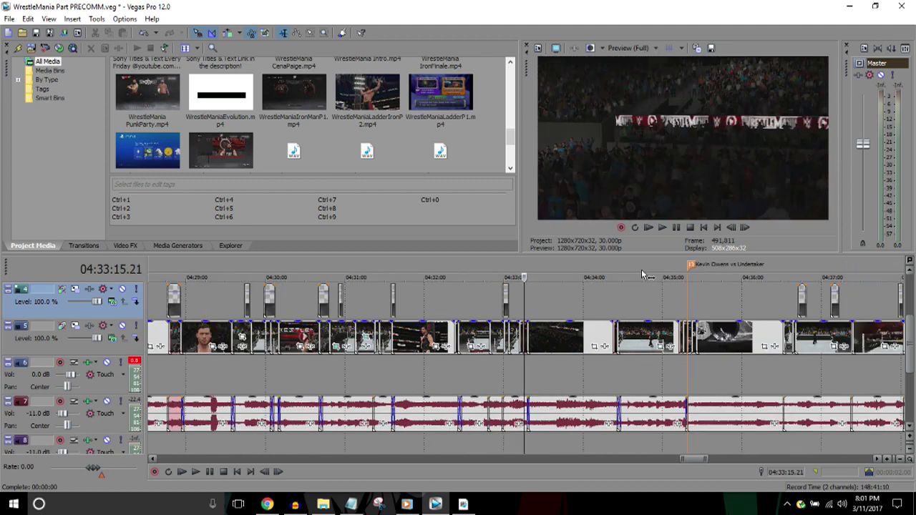
pyautogui.scroll(-2, 642, 274)
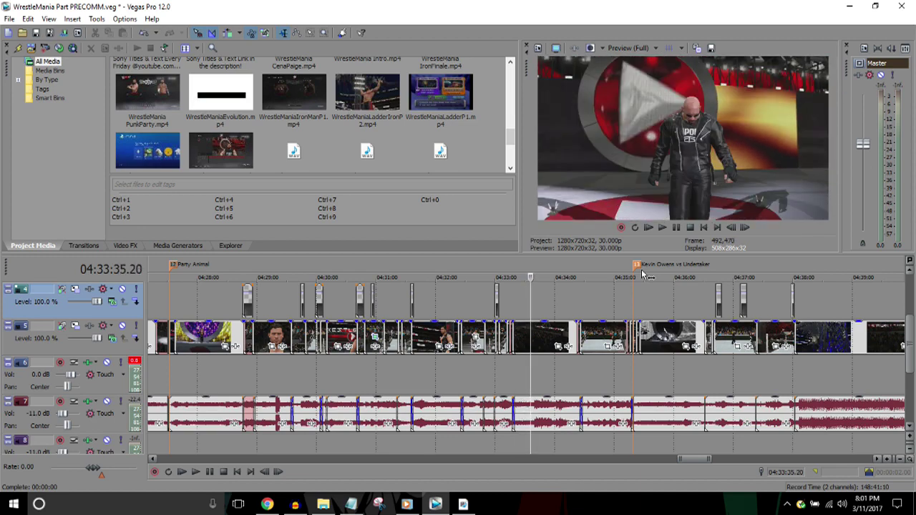
# Step: Step through Goldberg's entrance to the sparks shot at 04:33:57.14
pyautogui.press('Right')
pyautogui.press('Right')
pyautogui.press('Right')
pyautogui.press('Right')
pyautogui.press('Right')
pyautogui.press('Right')
pyautogui.press('Right')
pyautogui.press('Right')
pyautogui.press('Right')
pyautogui.press('Right')
pyautogui.press('Right')
pyautogui.press('Right')
pyautogui.press('Right')
pyautogui.press('Right')
pyautogui.press('Right')
pyautogui.press('Right')
pyautogui.press('Right')
pyautogui.press('Right')
pyautogui.scroll(-1, 641, 269)
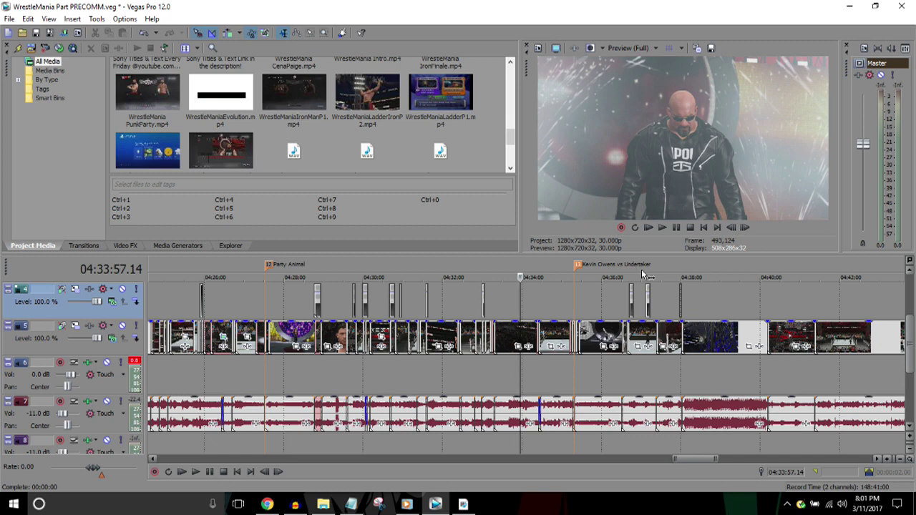
# Step: Compare Kevin Owens' entrance at 04:35:44.23 with Goldberg's at 04:34:13.02, and play on from Goldberg's entrance
pyautogui.click(591, 266)
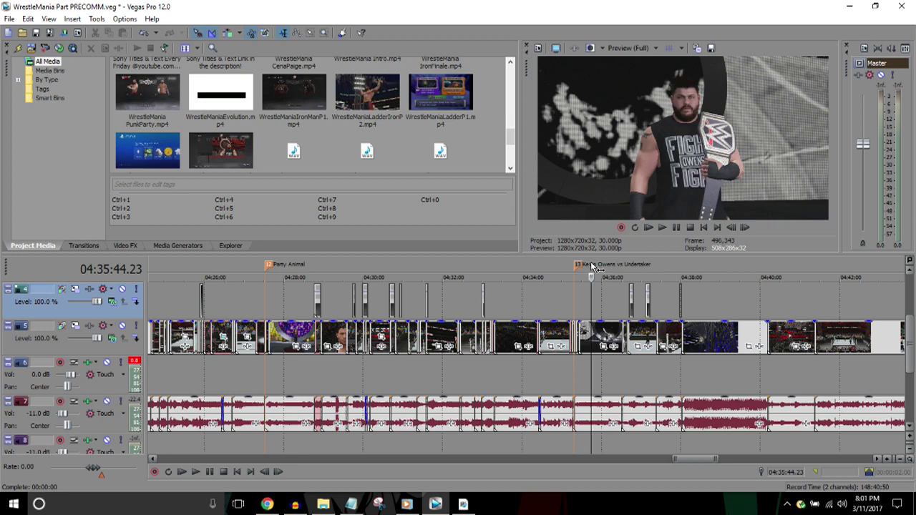
pyautogui.click(531, 266)
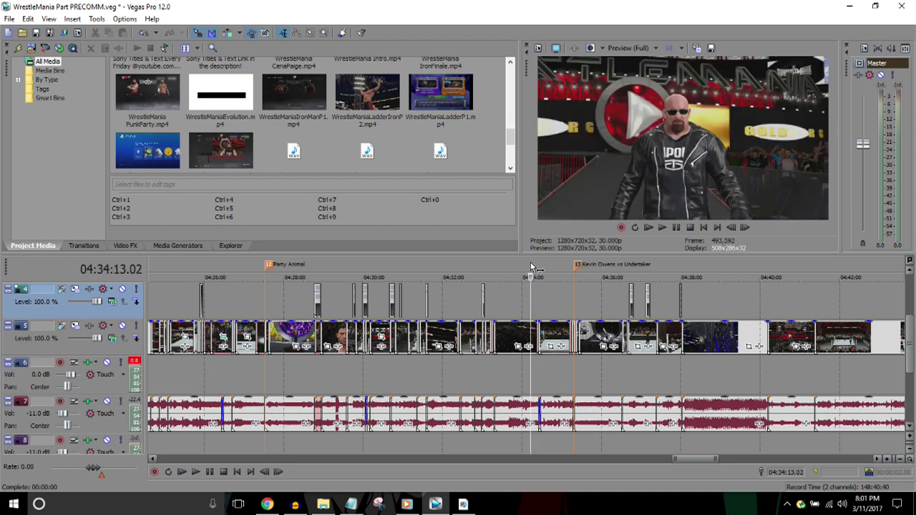
pyautogui.press('Right')
pyautogui.press('Left')
pyautogui.press('Left')
pyautogui.press('Left')
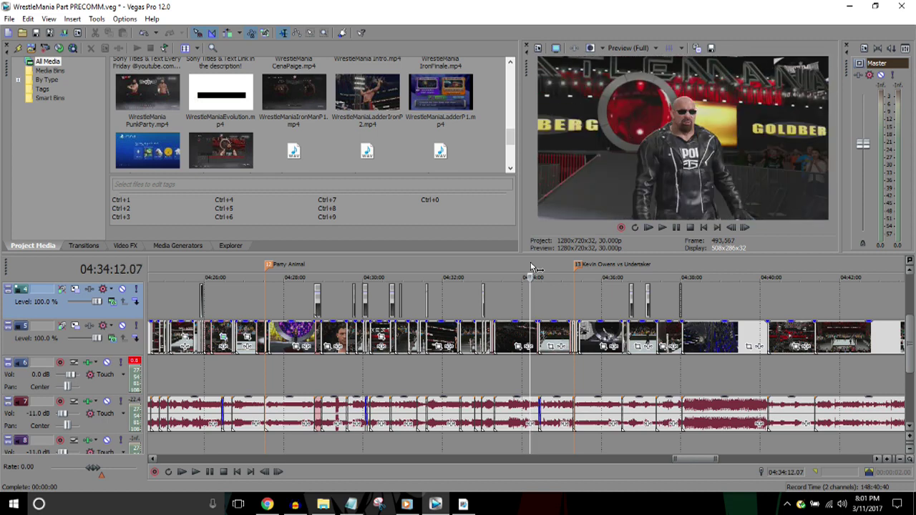
pyautogui.press('Right')
pyautogui.press('Right')
pyautogui.press('space')
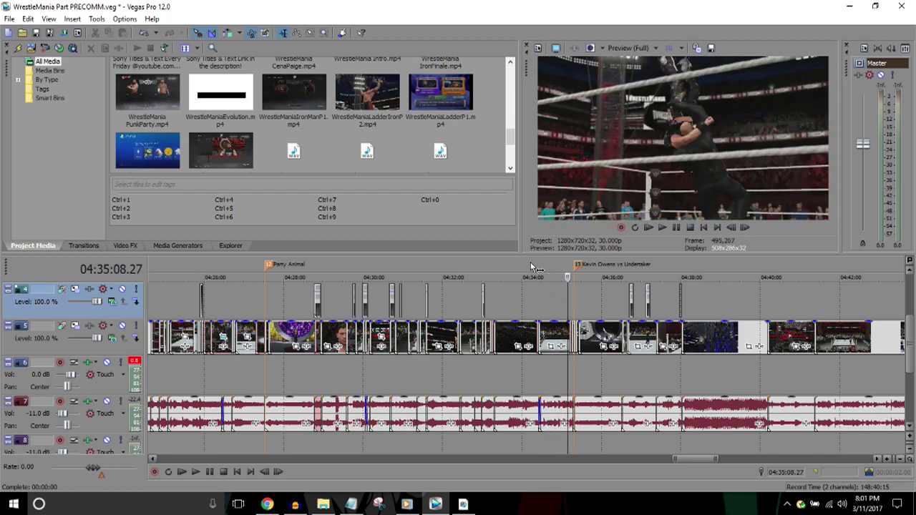
# Step: Review the transition from the end of the Party Animal segment to Kevin Owens' entrance at 04:35:35.01
pyautogui.scroll(5, 531, 267)
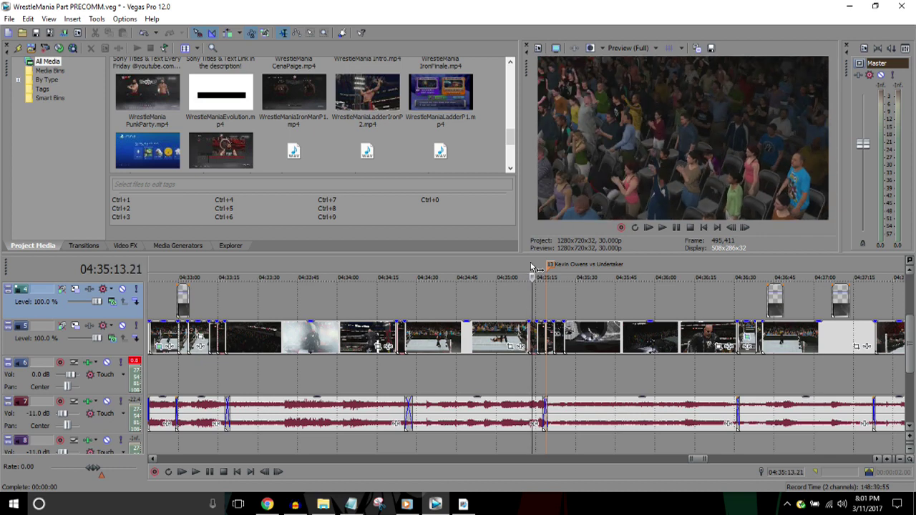
pyautogui.scroll(-1, 530, 262)
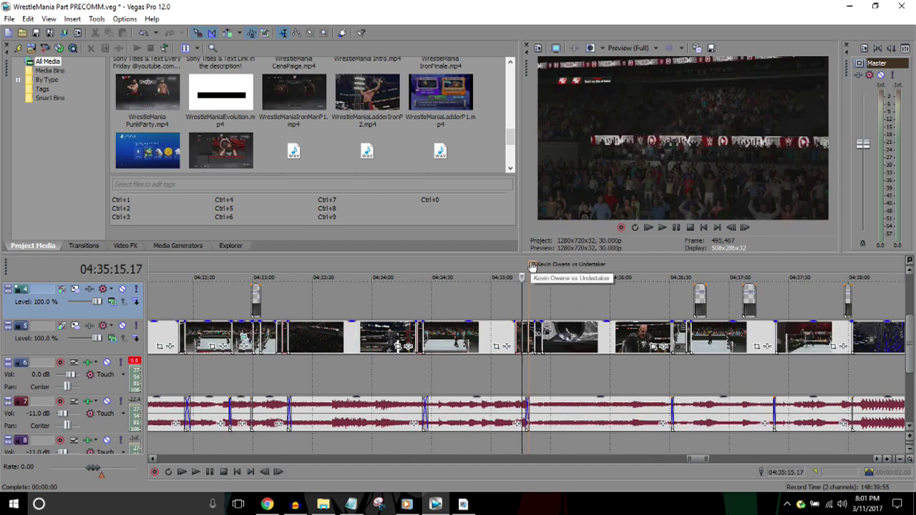
pyautogui.scroll(-1, 532, 266)
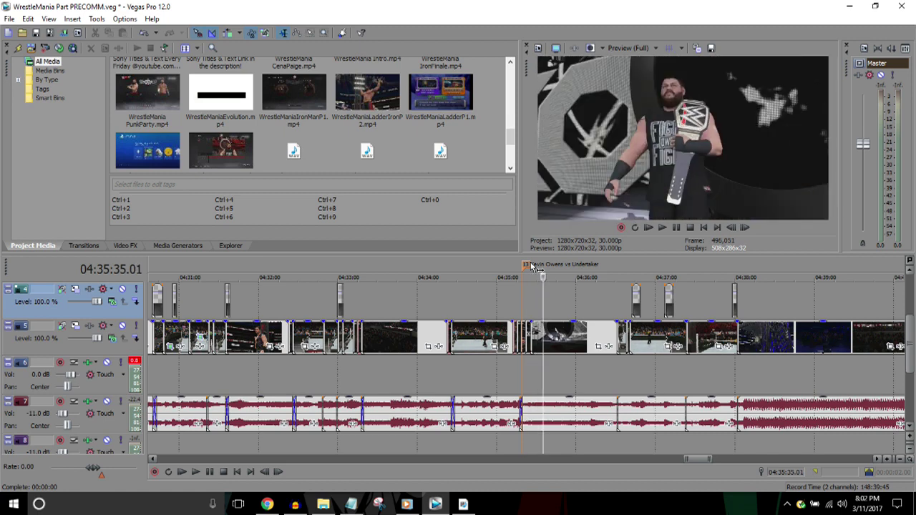
pyautogui.scroll(-1, 530, 262)
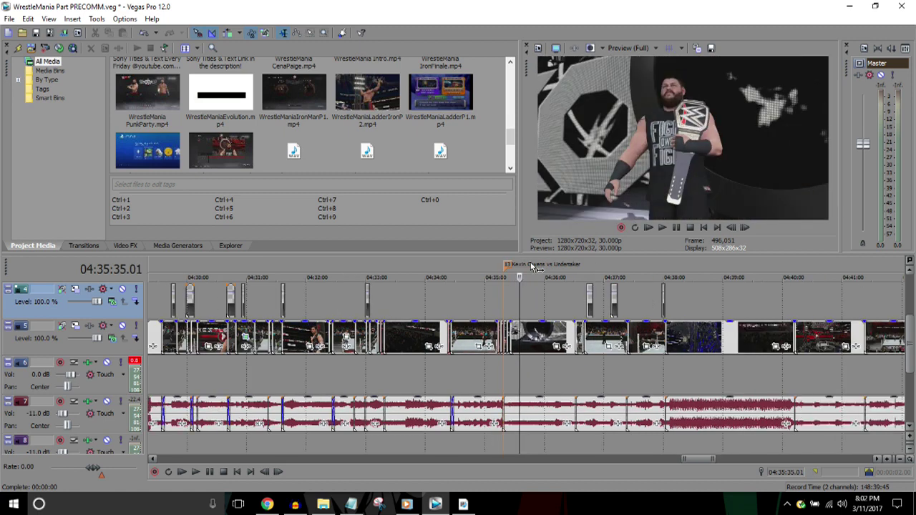
# Step: Check the "geezers" caption at 04:36:43.12 and replay Kevin Owens' entrance from about 04:35:26.15
pyautogui.click(590, 265)
pyautogui.hotkey('ctrl', 'alt', 'Right')
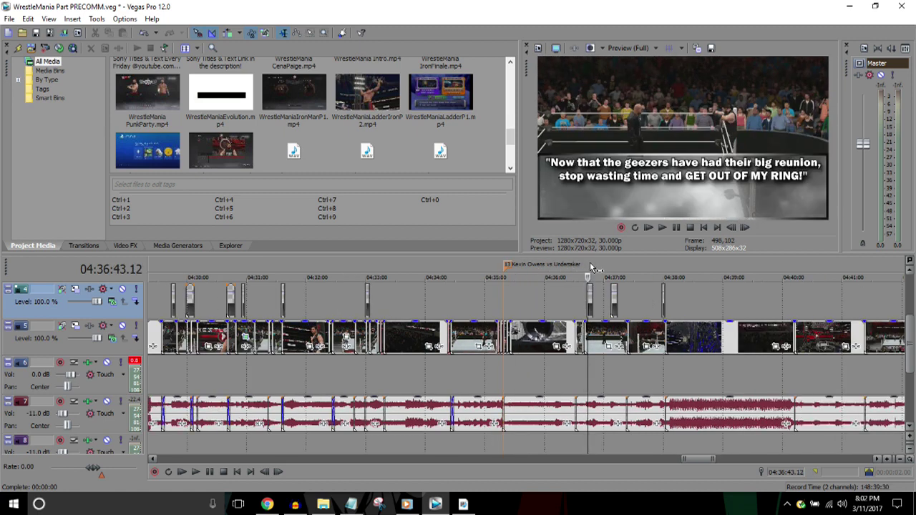
pyautogui.scroll(-1, 589, 262)
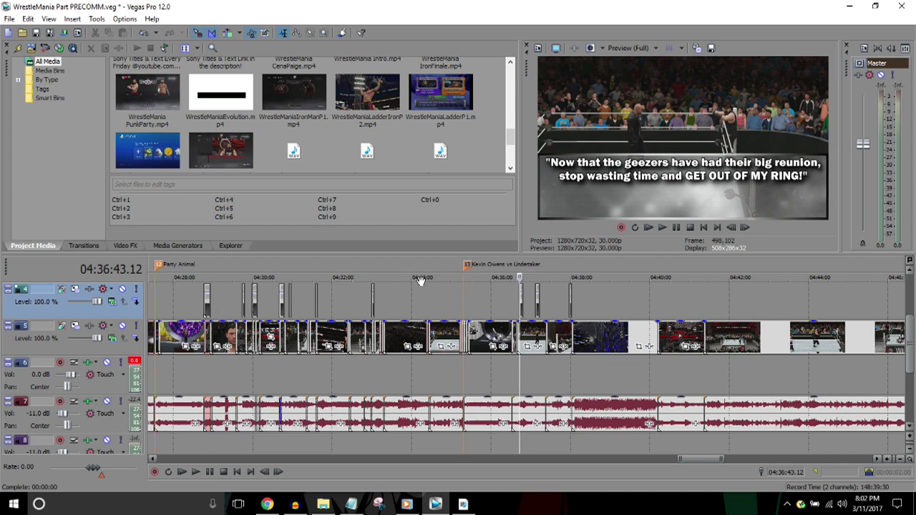
pyautogui.click(460, 290)
pyautogui.press('space')
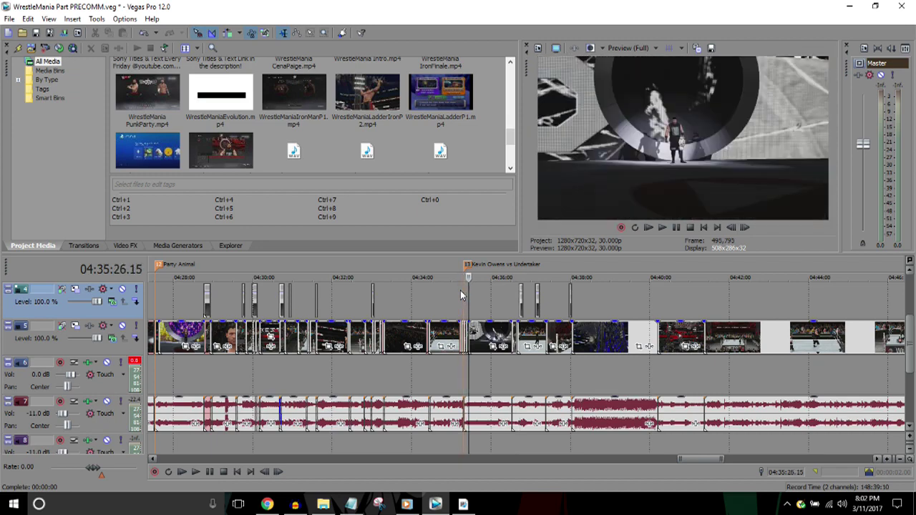
# Step: Review the "BRING IT ON, DEADMAN!" caption at 04:37:59.12 and the Undertaker's blue-lit entrance around 04:38:02.24
pyautogui.scroll(-2, 461, 295)
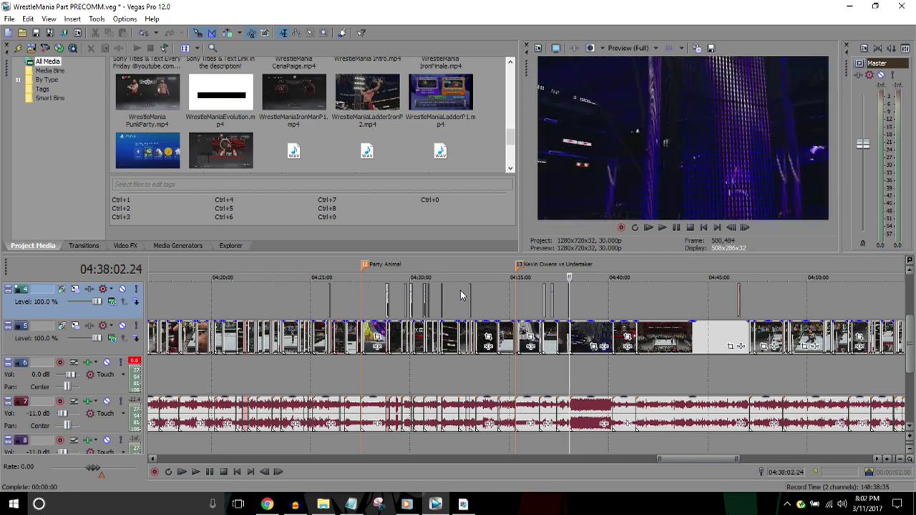
pyautogui.scroll(-5, 460, 295)
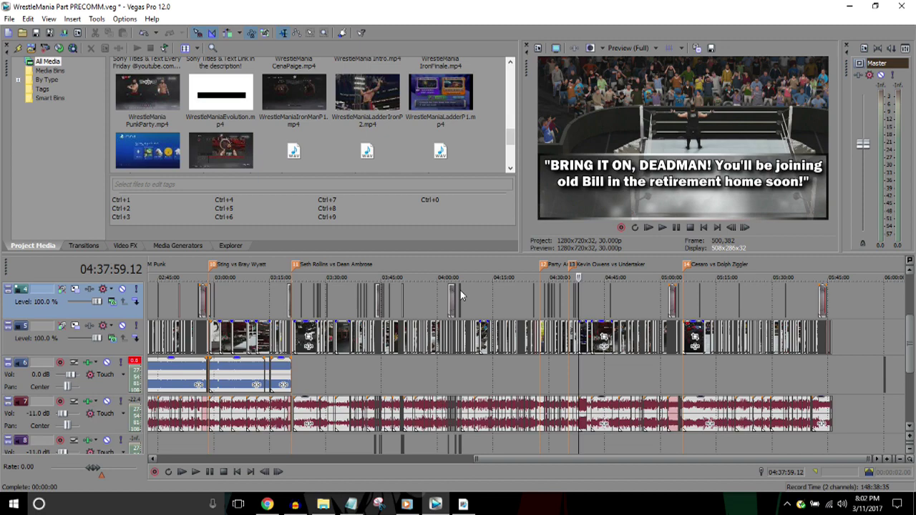
pyautogui.scroll(4, 460, 290)
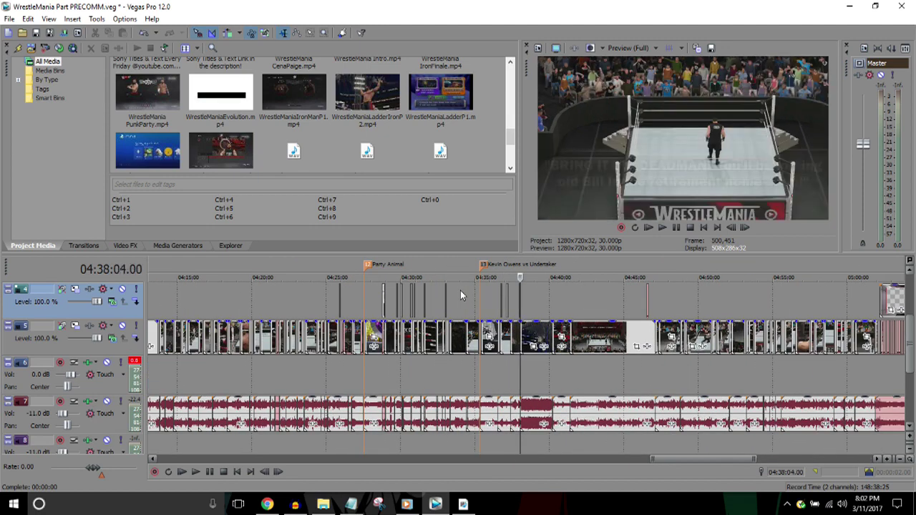
pyautogui.scroll(-2, 460, 290)
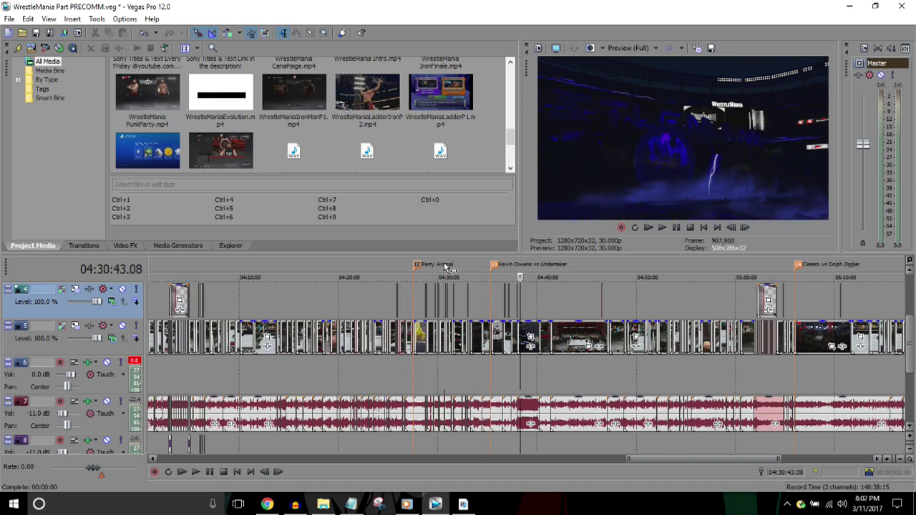
# Step: Revisit the "love machine" caption at 04:30:43.08 and play the Evolution vs AJ Styles & Samoa Joe match around 02:10:45.00
pyautogui.click(444, 266)
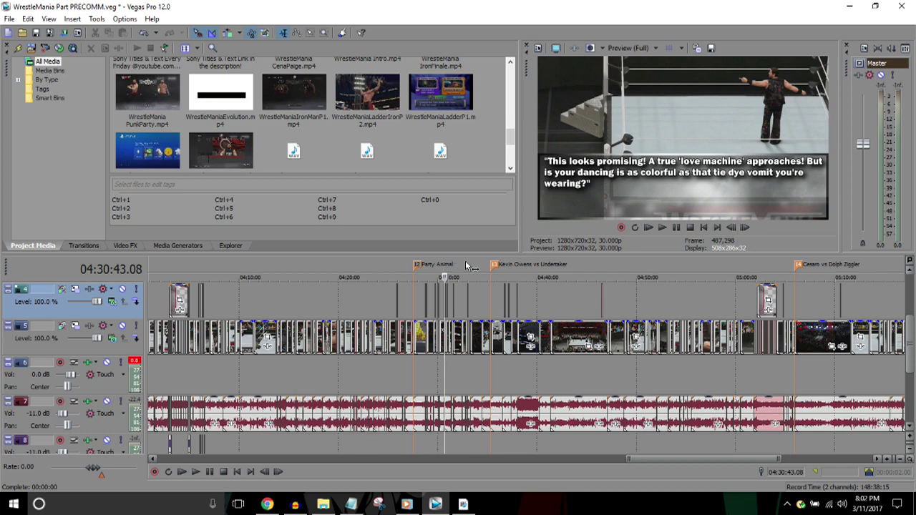
pyautogui.scroll(-10, 505, 265)
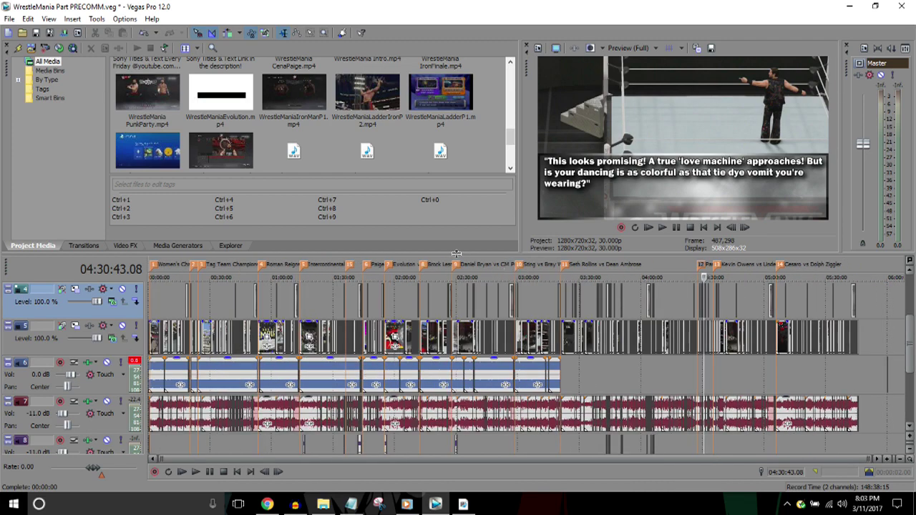
pyautogui.click(414, 267)
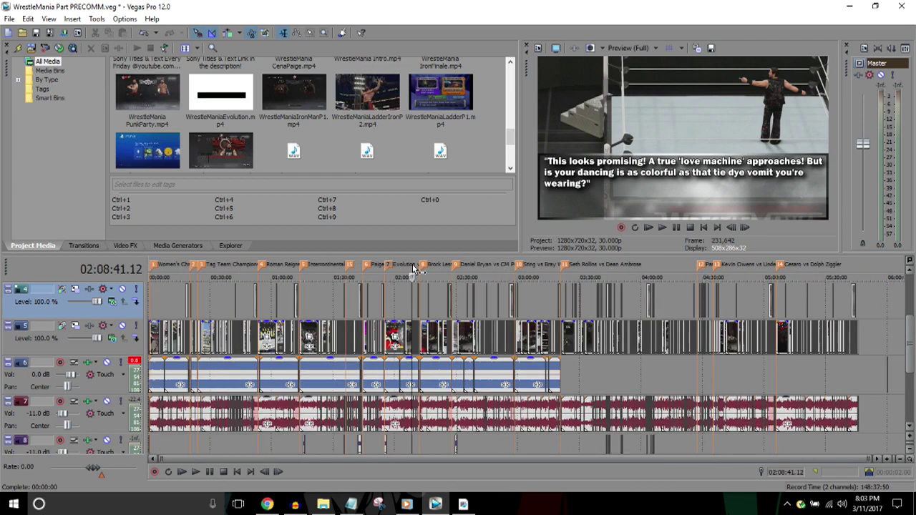
pyautogui.scroll(3, 413, 268)
pyautogui.scroll(3, 414, 268)
pyautogui.press('space')
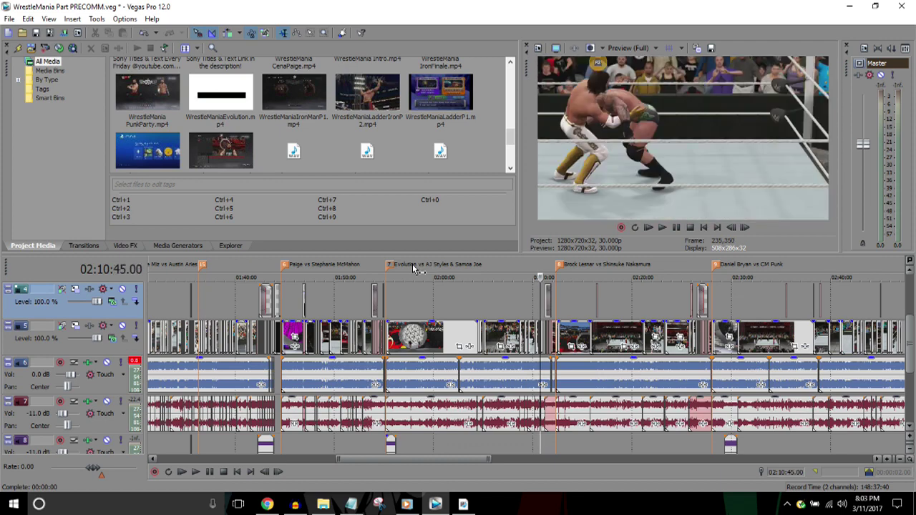
# Step: Play the closing minutes of the Evolution vs AJ Styles & Samoa Joe match from about 02:10:32 to 02:11:07
pyautogui.press('space')
pyautogui.scroll(3, 413, 269)
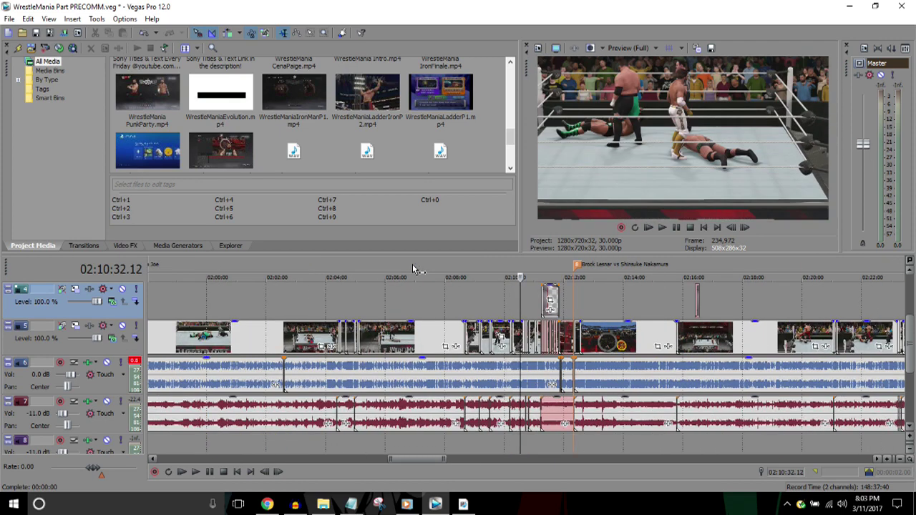
pyautogui.scroll(2, 413, 267)
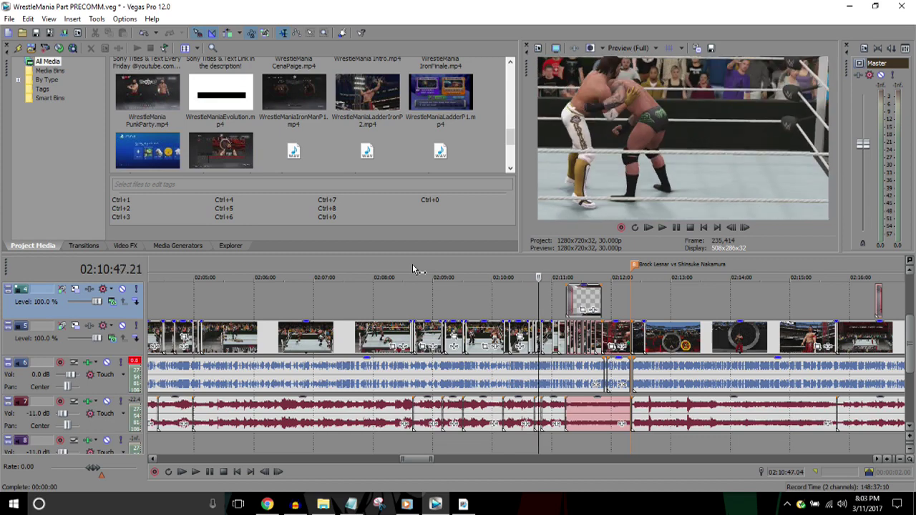
pyautogui.scroll(-2, 412, 266)
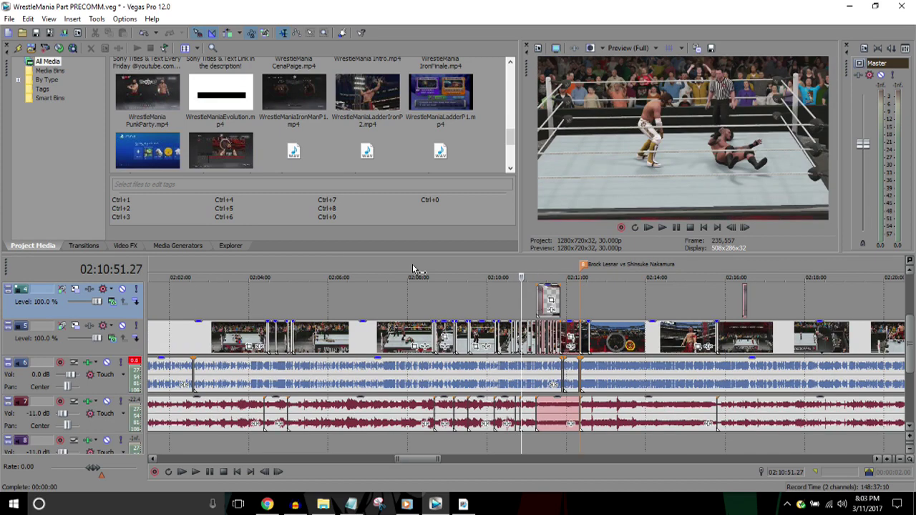
pyautogui.scroll(3, 413, 268)
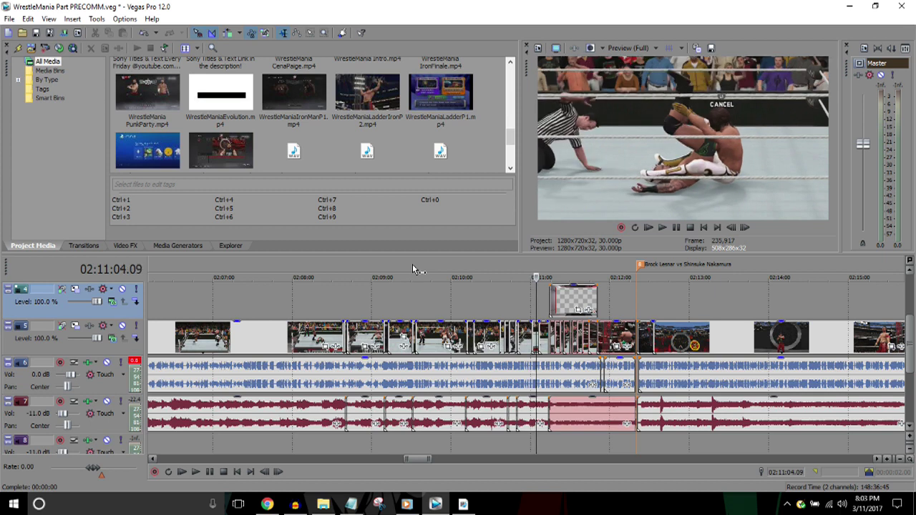
pyautogui.scroll(-2, 413, 266)
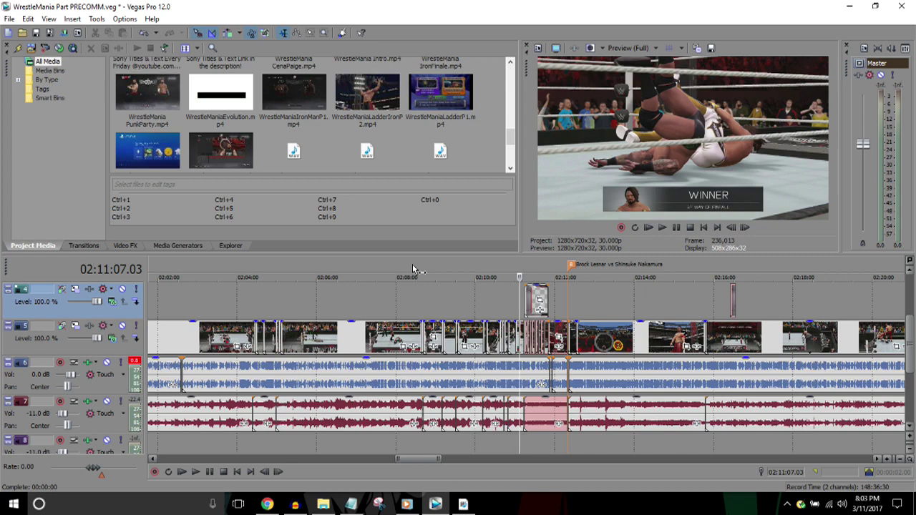
# Step: Go back to about 02:11:00 and replay the pinfall finish through the winner graphic at 02:11:12.01
pyautogui.press('j')
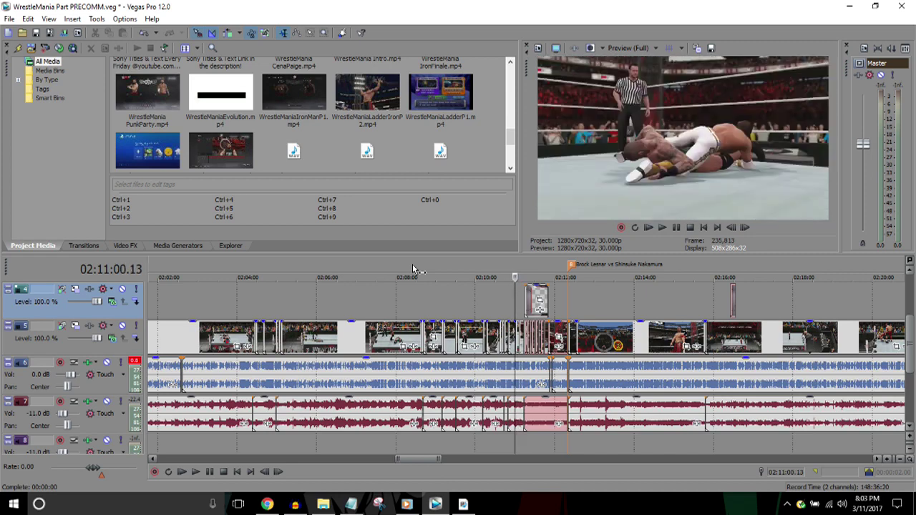
pyautogui.scroll(3, 414, 270)
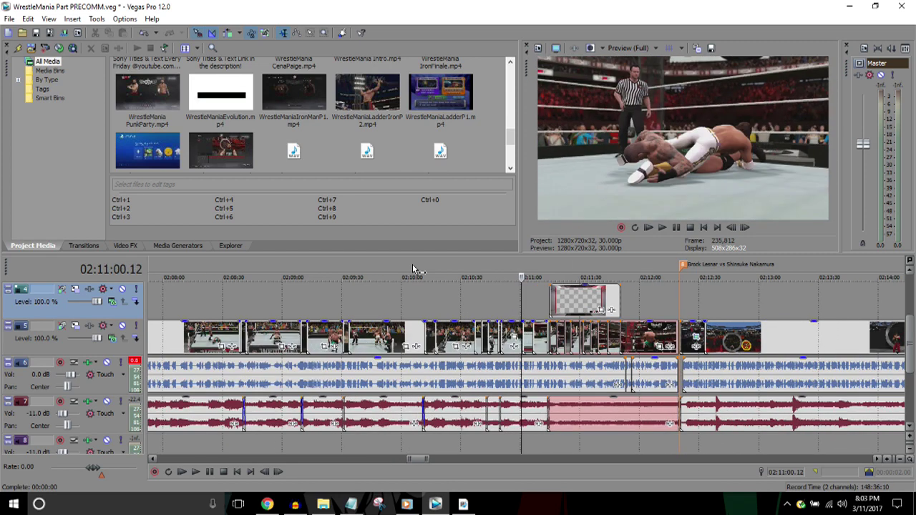
pyautogui.press('l')
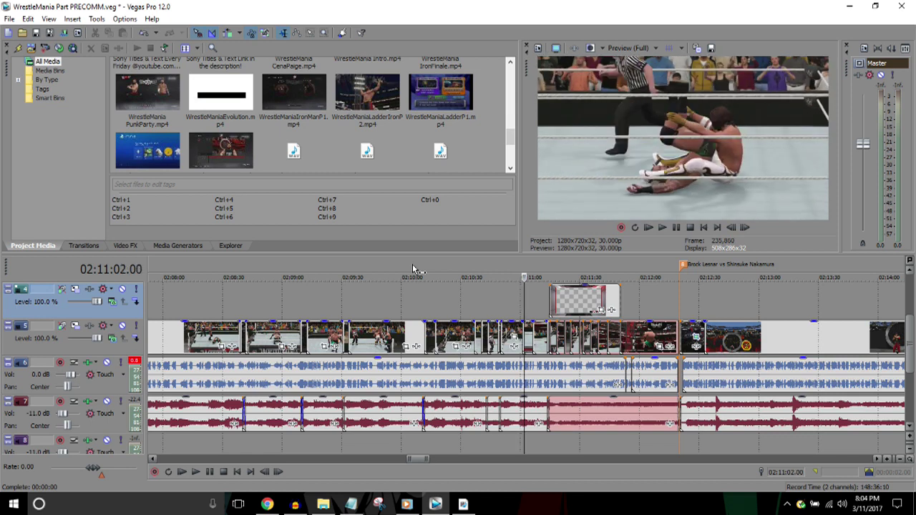
pyautogui.scroll(-2, 412, 266)
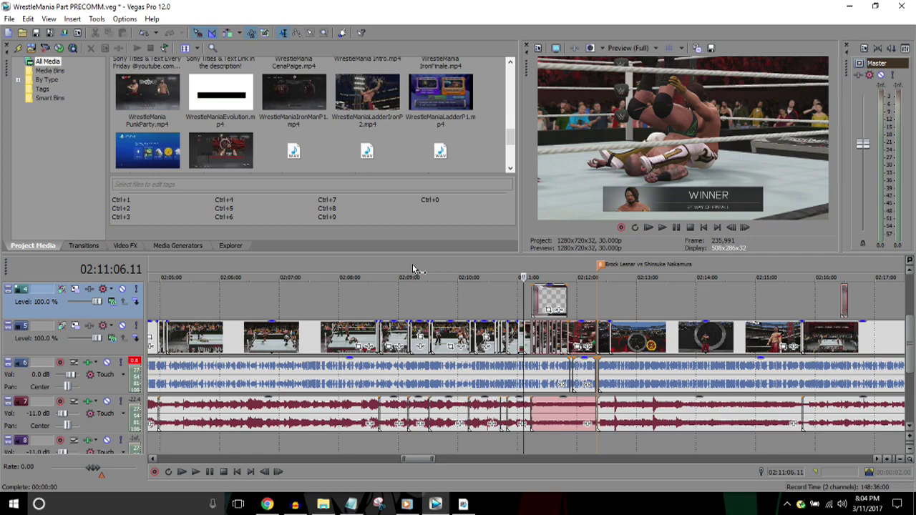
pyautogui.scroll(-2, 412, 269)
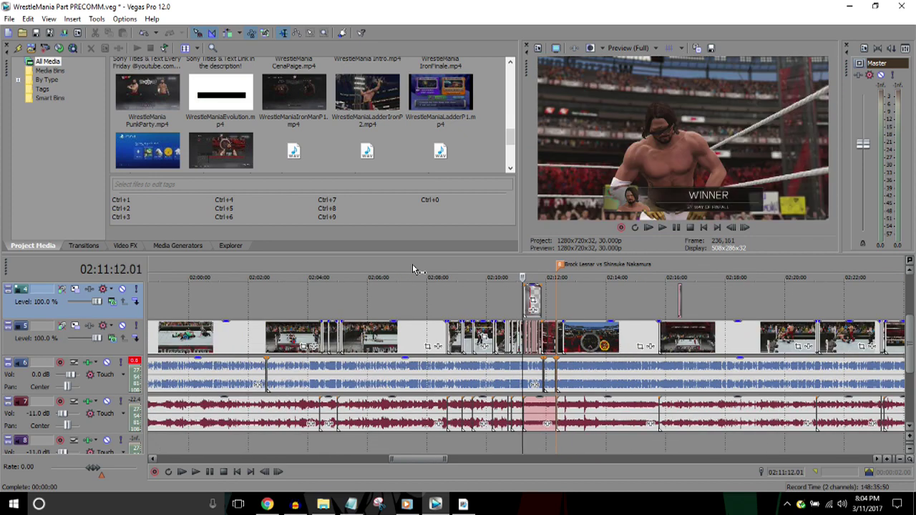
pyautogui.scroll(-1, 412, 268)
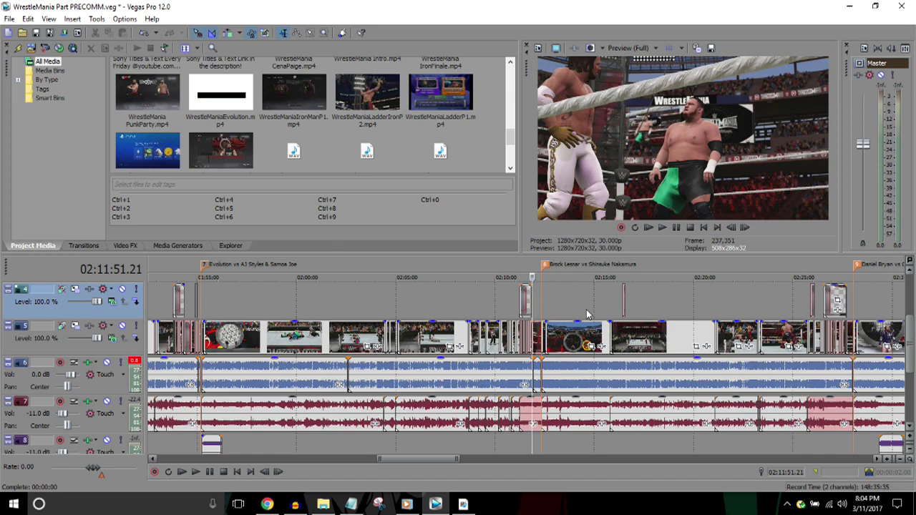
# Step: Review AJ Styles and Samoa Joe's celebration from 02:11:51.21 through the transition into the Brock Lesnar vs Shinsuke Nakamura segment at 02:12:28.16
pyautogui.scroll(5, 587, 315)
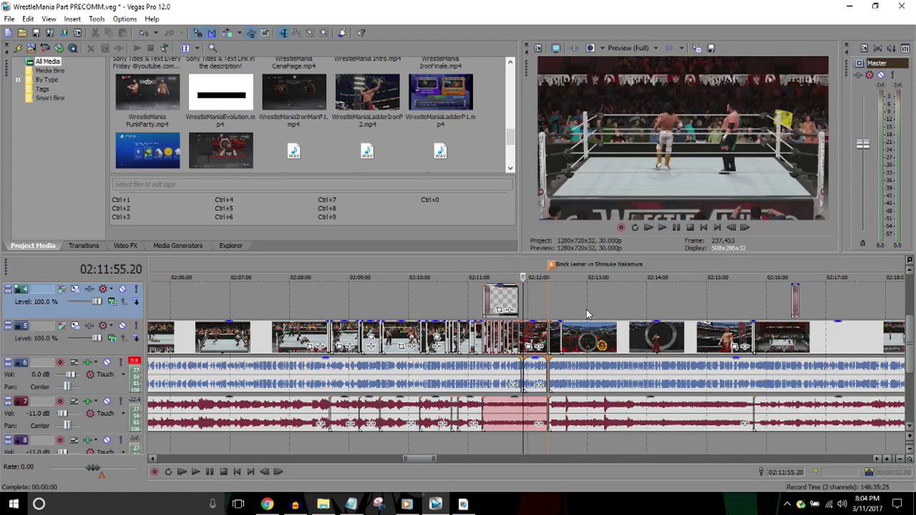
pyautogui.scroll(-2, 587, 315)
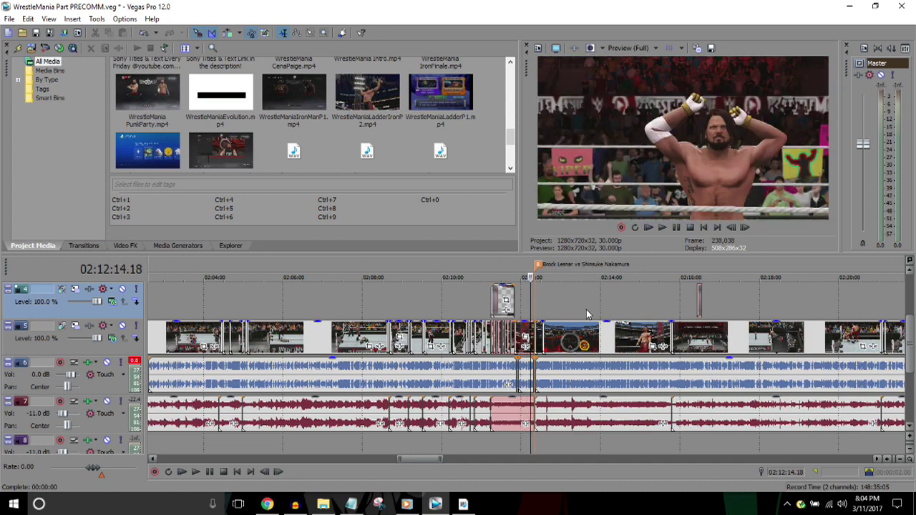
pyautogui.press('Return')
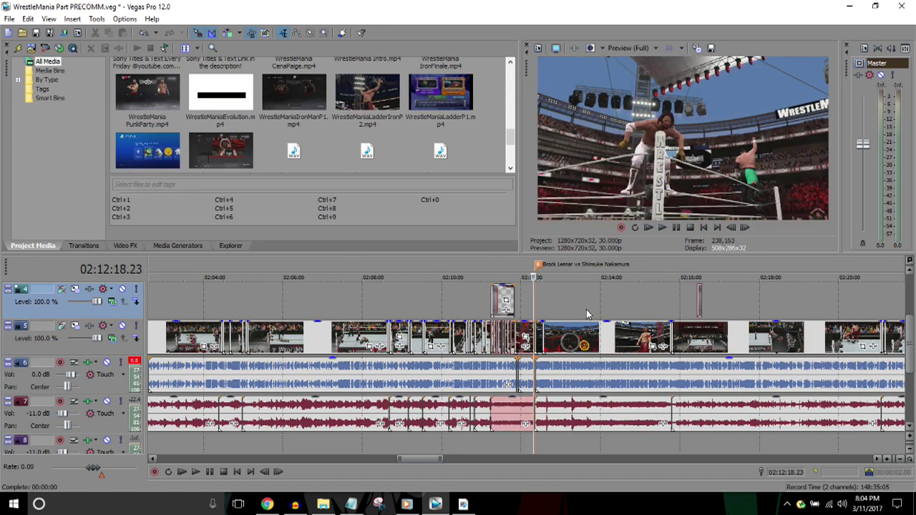
pyautogui.press('Up')
pyautogui.press('Right')
pyautogui.press('Right')
pyautogui.press('Right')
pyautogui.press('Right')
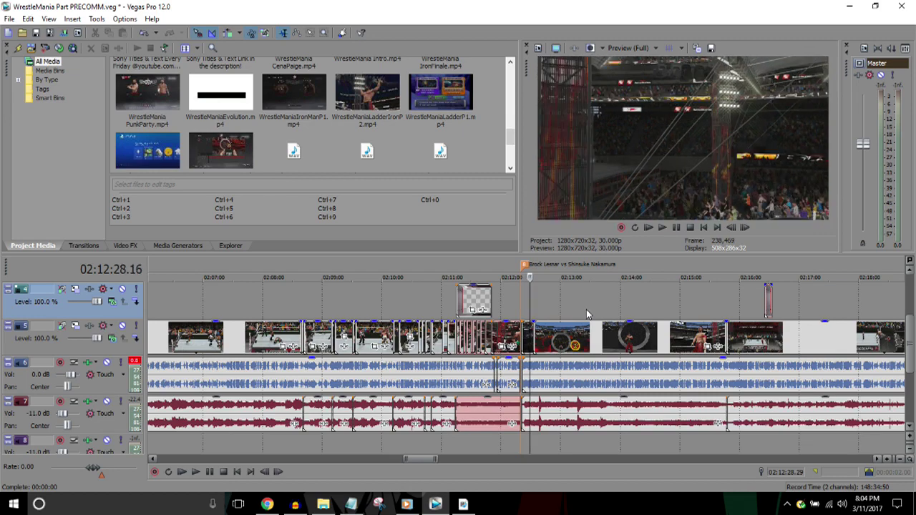
# Step: Step back and replay the cut to Brock Lesnar's stage appearance between about 02:12:32 and 02:12:36
pyautogui.press('Return')
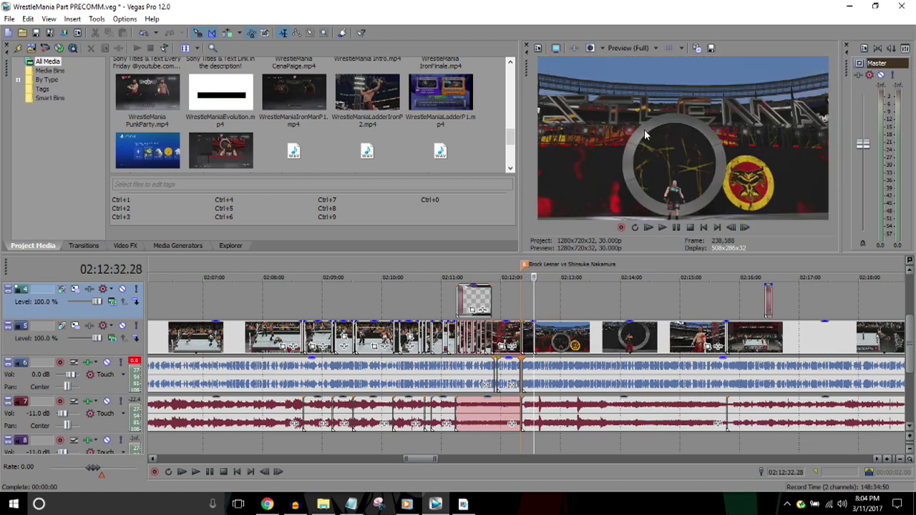
pyautogui.press('Left')
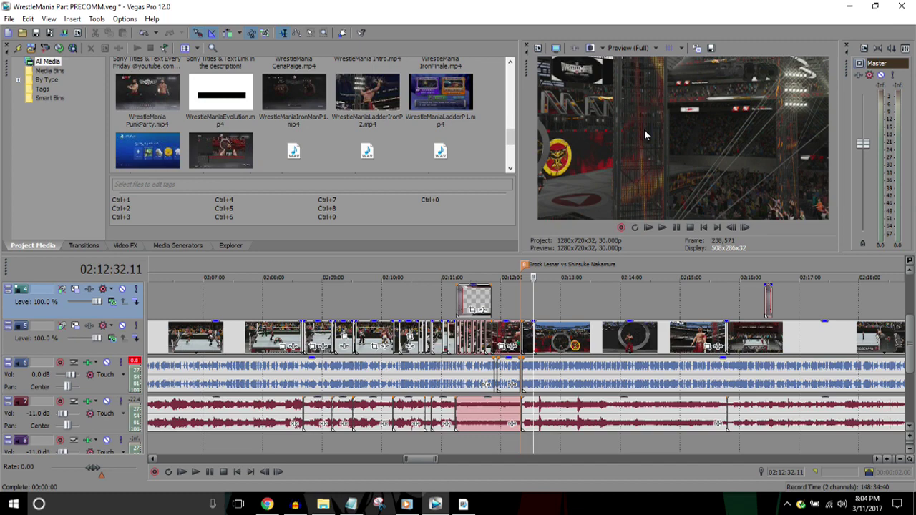
pyautogui.press('Down')
pyautogui.press('Right')
pyautogui.press('Right')
pyautogui.press('Right')
pyautogui.press('Right')
pyautogui.press('Right')
pyautogui.press('Right')
pyautogui.press('Right')
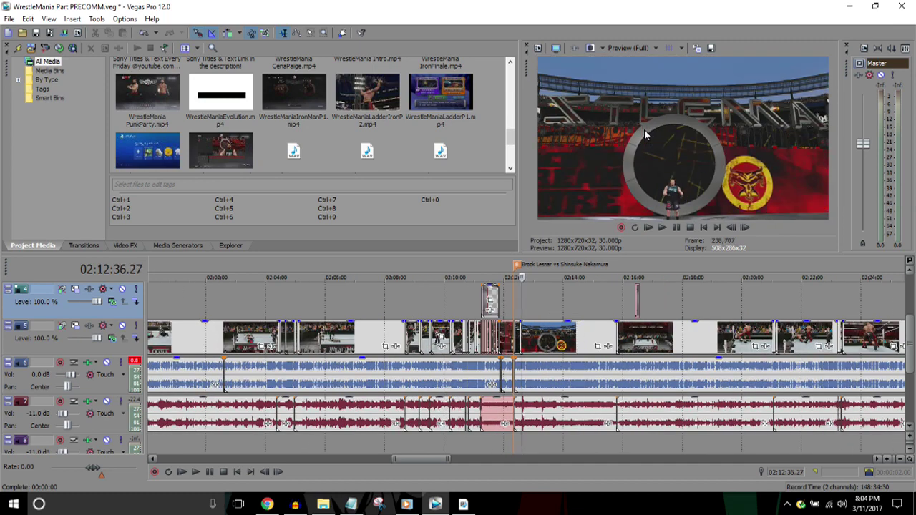
# Step: Review Brock Lesnar's walk to the ring from 02:12:48.24 to his close-up at 02:13:39.12
pyautogui.press('Down')
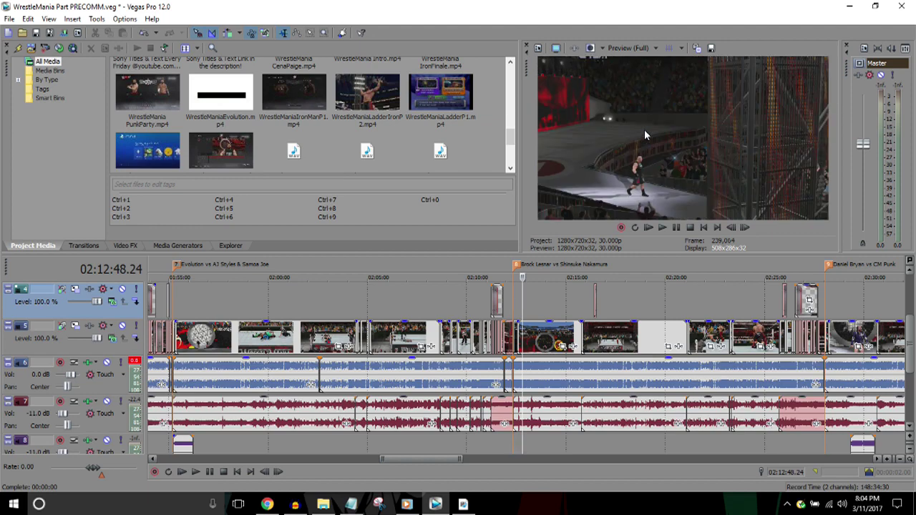
pyautogui.press('Down')
pyautogui.press('Right')
pyautogui.press('Right')
pyautogui.press('Right')
pyautogui.press('Right')
pyautogui.press('Right')
pyautogui.press('Right')
pyautogui.press('Right')
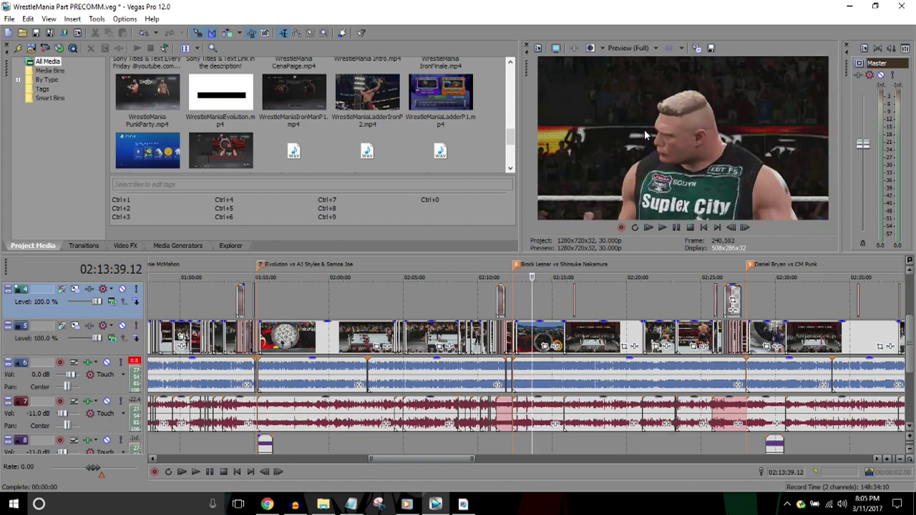
# Step: Advance from the ring shot at 02:14:03.13 to Shinsuke Nakamura's stage entrance and review it until about 02:14:42
pyautogui.press('Down')
pyautogui.press('Right')
pyautogui.press('Right')
pyautogui.press('Right')
pyautogui.press('Right')
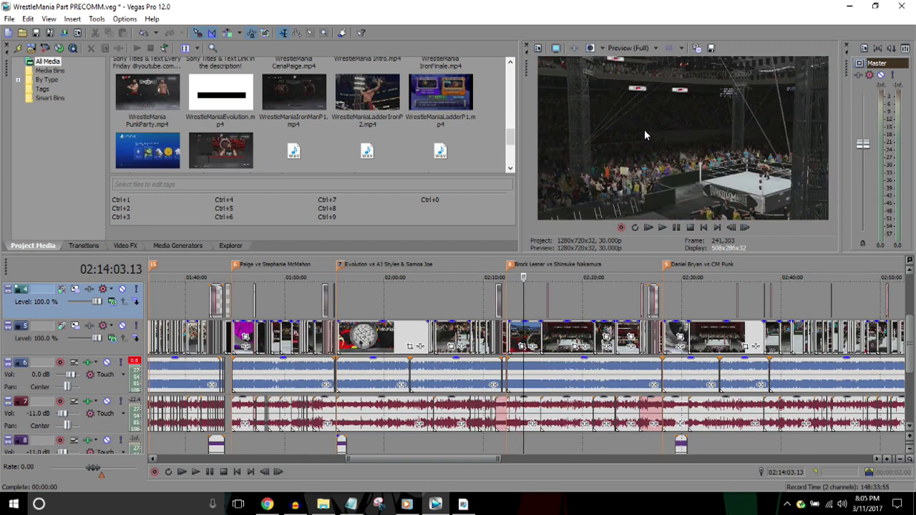
pyautogui.press('Up')
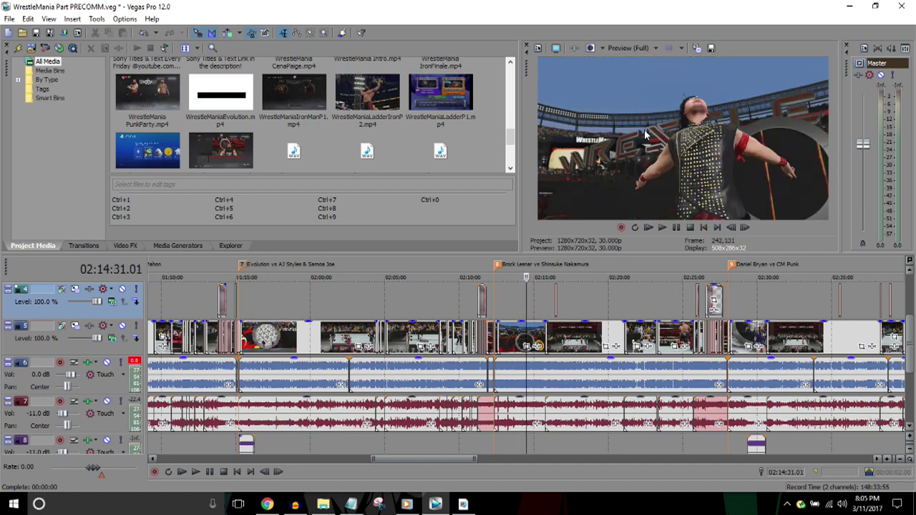
pyautogui.press('Down')
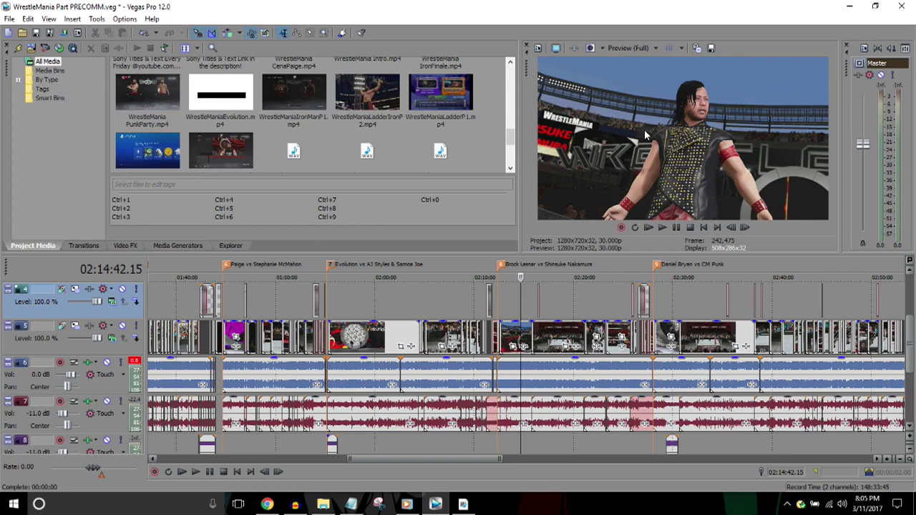
# Step: Review the rest of Nakamura's entrance, checking the shots at 02:14:49.09 and 02:14:59.18
pyautogui.press('Up')
pyautogui.press('Up')
pyautogui.press('Right')
pyautogui.press('Right')
pyautogui.press('Right')
pyautogui.press('Right')
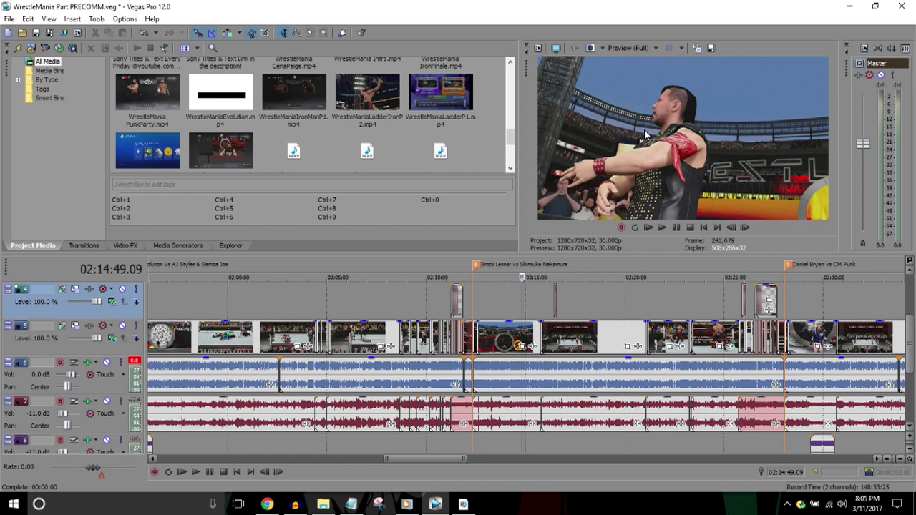
pyautogui.press('Down')
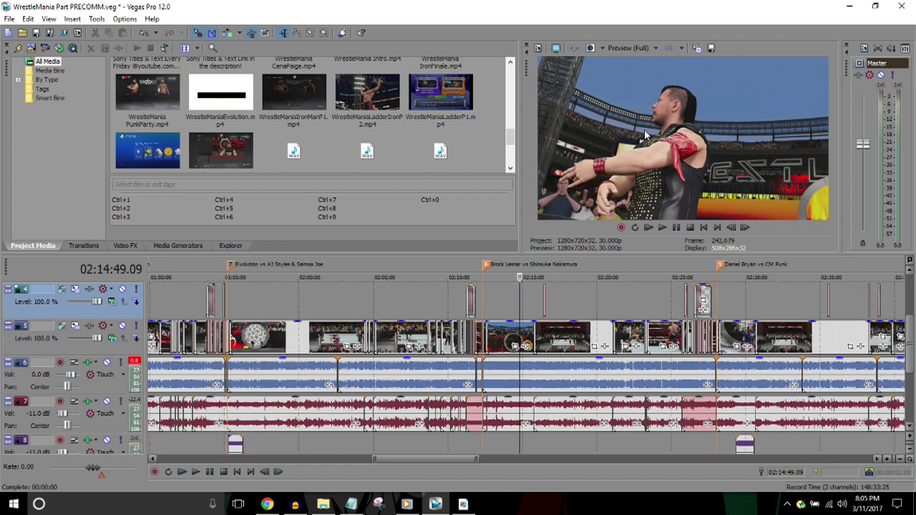
pyautogui.press('Down')
pyautogui.press('Right')
pyautogui.press('Right')
pyautogui.press('Right')
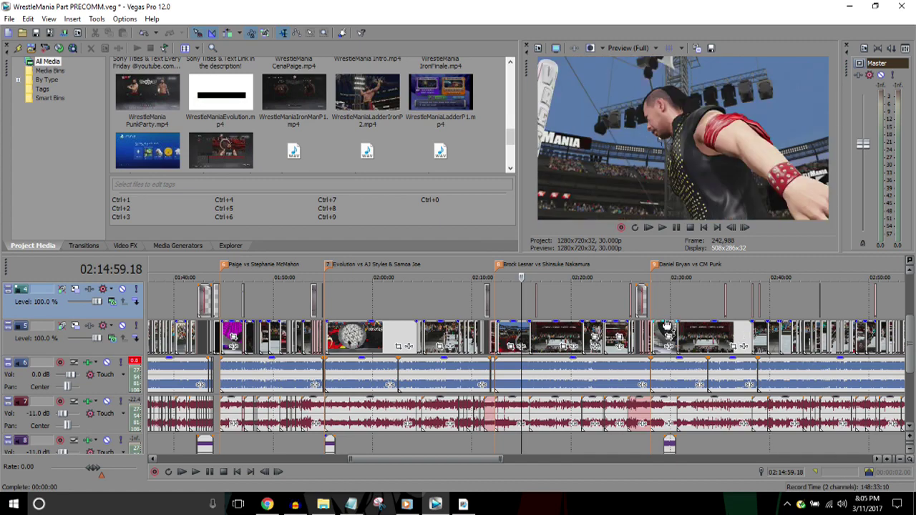
# Step: Step through Nakamura's in-ring entrance from 02:14:59.18 to the opening grapple with Lesnar at 02:15:57.12
pyautogui.press('Up')
pyautogui.press('Up')
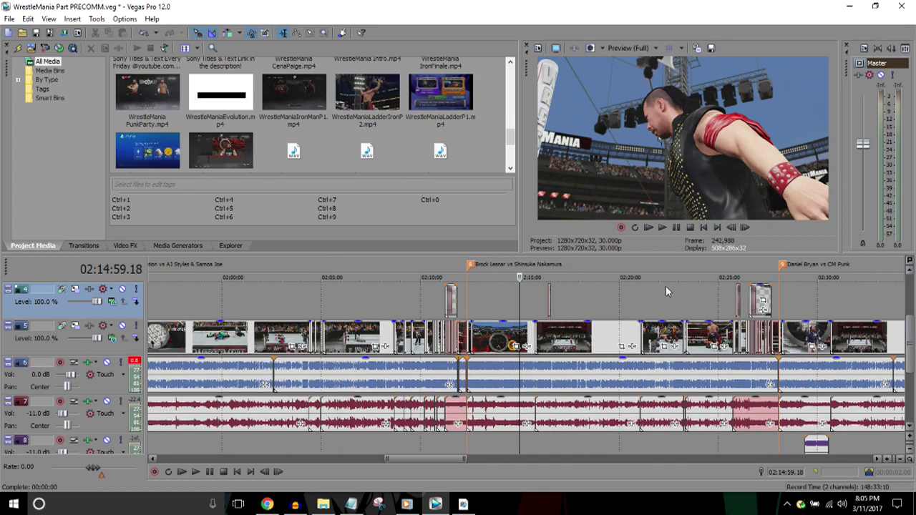
pyautogui.press('Right')
pyautogui.press('Right')
pyautogui.press('Right')
pyautogui.press('Right')
pyautogui.press('Right')
pyautogui.press('Right')
pyautogui.press('Right')
pyautogui.press('Right')
pyautogui.press('Right')
pyautogui.press('Right')
pyautogui.press('Right')
pyautogui.press('Right')
pyautogui.press('Right')
pyautogui.press('Right')
pyautogui.press('Right')
pyautogui.press('Right')
pyautogui.press('Right')
pyautogui.press('Right')
pyautogui.press('Right')
pyautogui.press('Right')
pyautogui.press('Right')
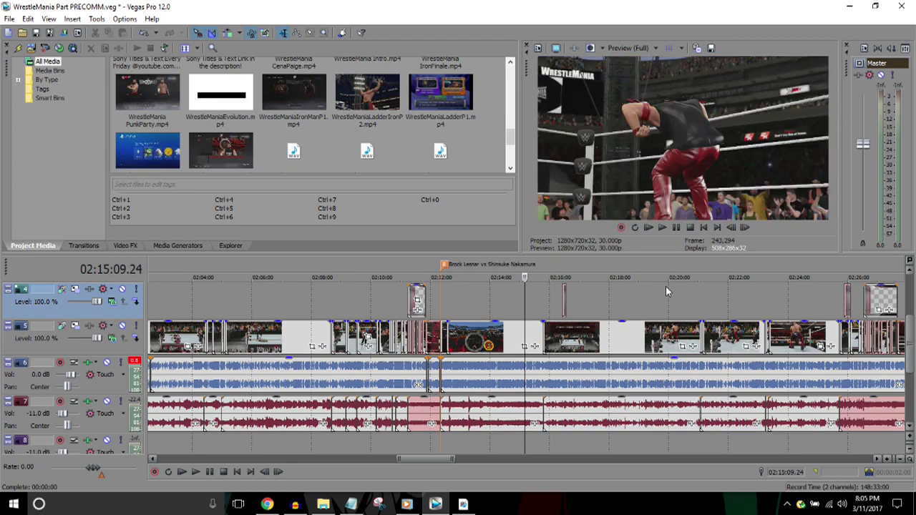
pyautogui.press('Right')
pyautogui.press('Right')
pyautogui.press('Right')
pyautogui.press('Right')
pyautogui.press('Right')
pyautogui.press('Right')
pyautogui.press('Right')
pyautogui.press('Right')
pyautogui.press('Right')
pyautogui.press('Right')
pyautogui.press('Right')
pyautogui.press('Right')
pyautogui.press('Right')
pyautogui.press('Right')
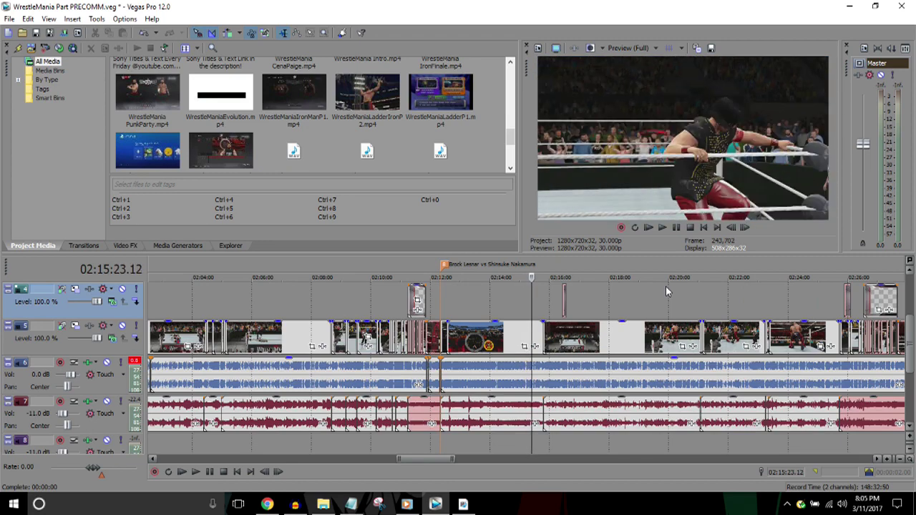
pyautogui.press('Right')
pyautogui.press('Right')
pyautogui.press('Right')
pyautogui.press('Right')
pyautogui.press('Right')
pyautogui.press('Right')
pyautogui.press('Right')
pyautogui.press('Right')
pyautogui.press('Right')
pyautogui.press('Right')
pyautogui.press('Right')
pyautogui.press('Right')
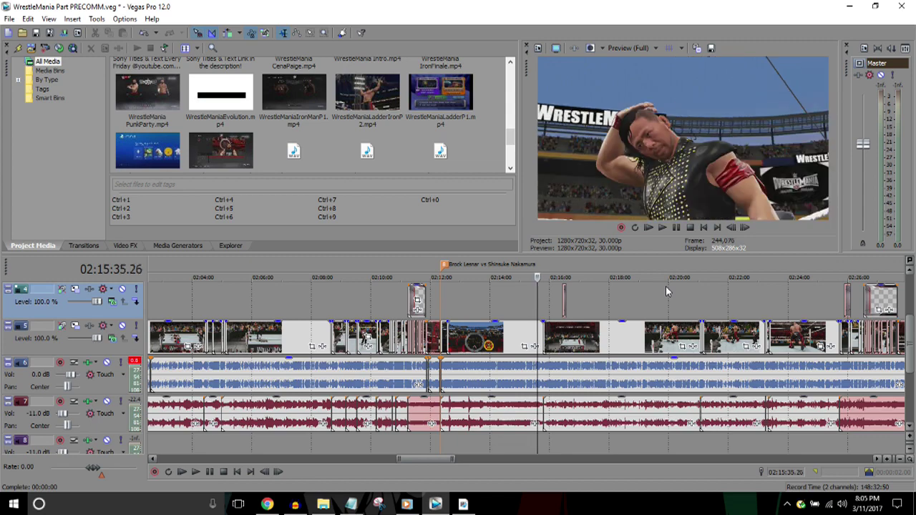
pyautogui.press('Right')
pyautogui.press('Right')
pyautogui.press('Right')
pyautogui.press('Right')
pyautogui.press('Right')
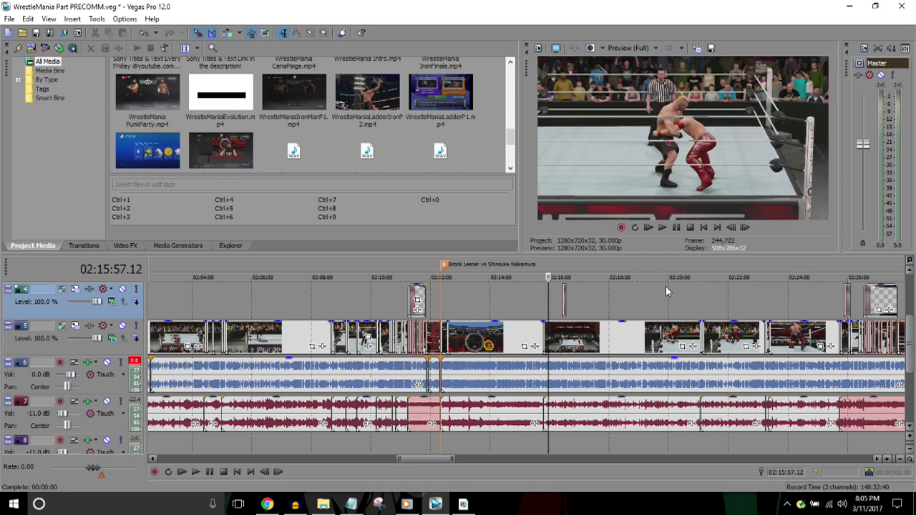
# Step: Skim the Lesnar vs Nakamura match, sampling 02:16:05.10, 02:20:48.07, 02:21:36.16 and the ringside brawl at 02:24:56.19
pyautogui.scroll(-3, 666, 286)
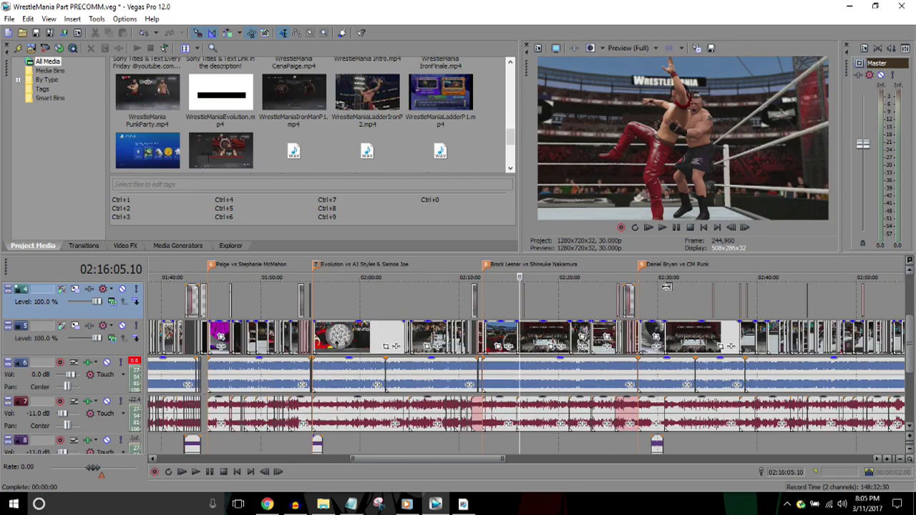
pyautogui.scroll(-3, 665, 290)
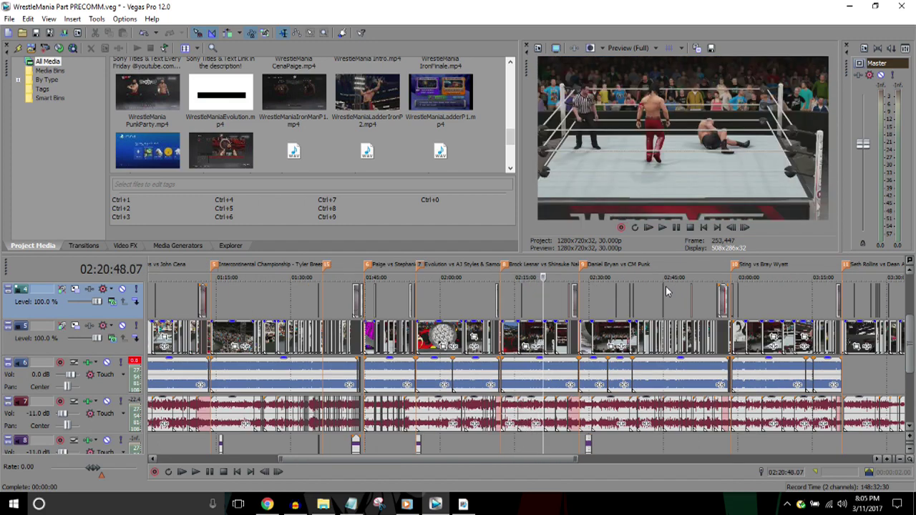
pyautogui.scroll(2, 666, 290)
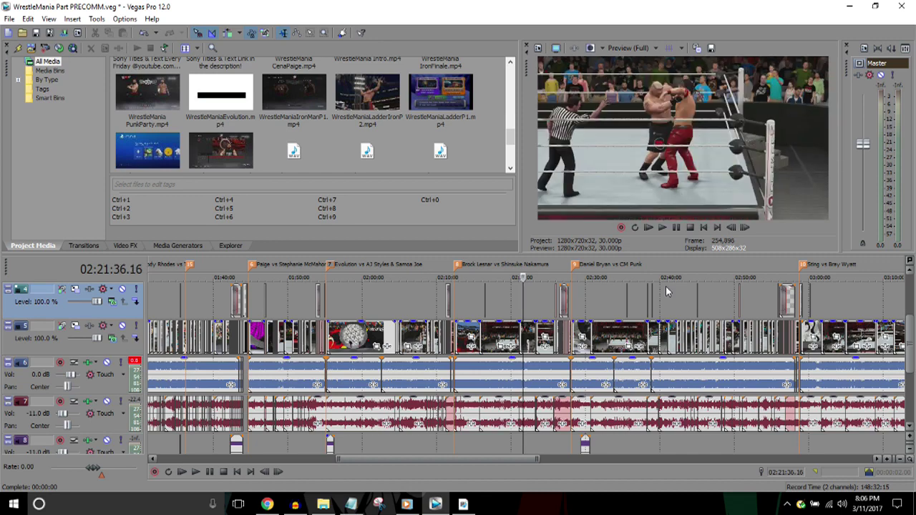
pyautogui.scroll(2, 666, 291)
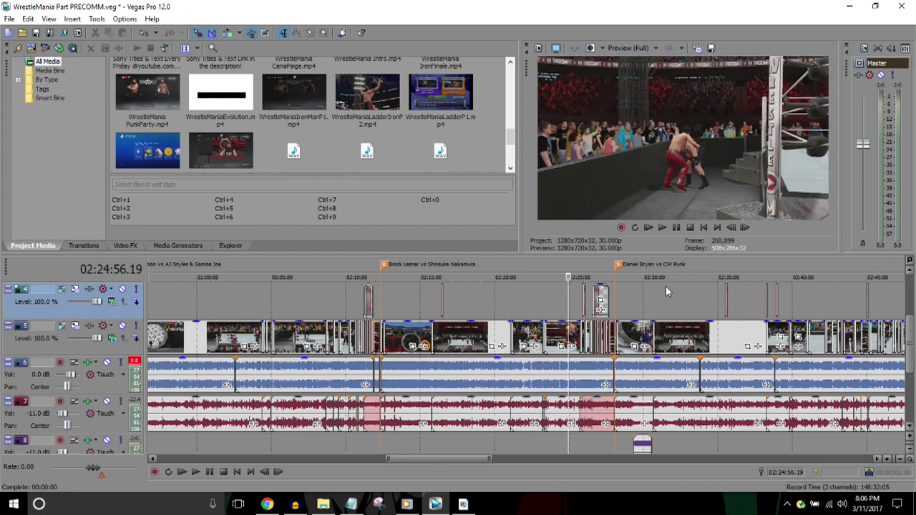
# Step: Review the end of the Lesnar vs Nakamura match, sampling 02:25:17.01, 02:26:03.21, 02:26:27.11 and the replay at 02:26:47.23
pyautogui.scroll(1, 665, 287)
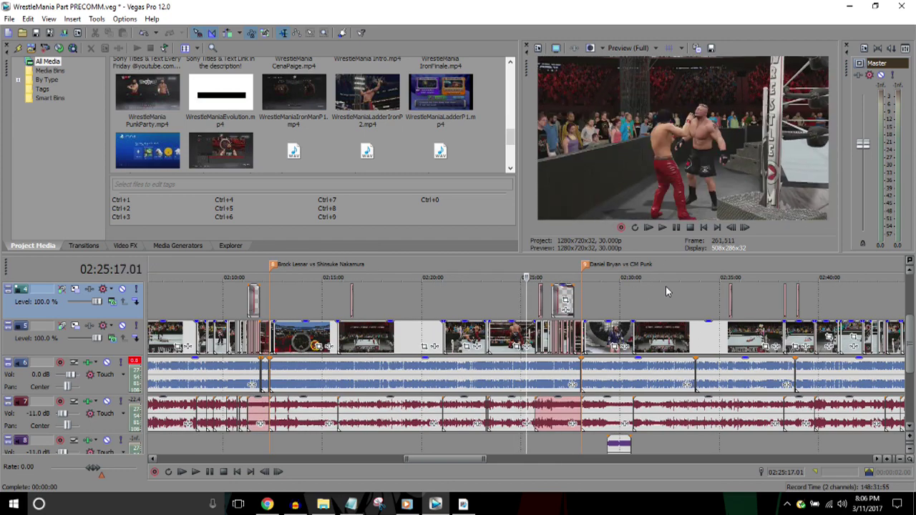
pyautogui.scroll(2, 666, 290)
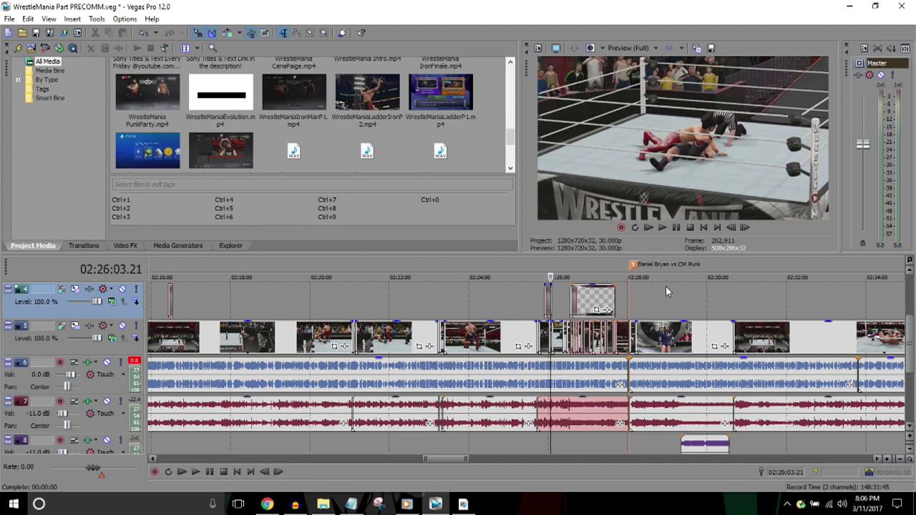
pyautogui.scroll(-2, 665, 287)
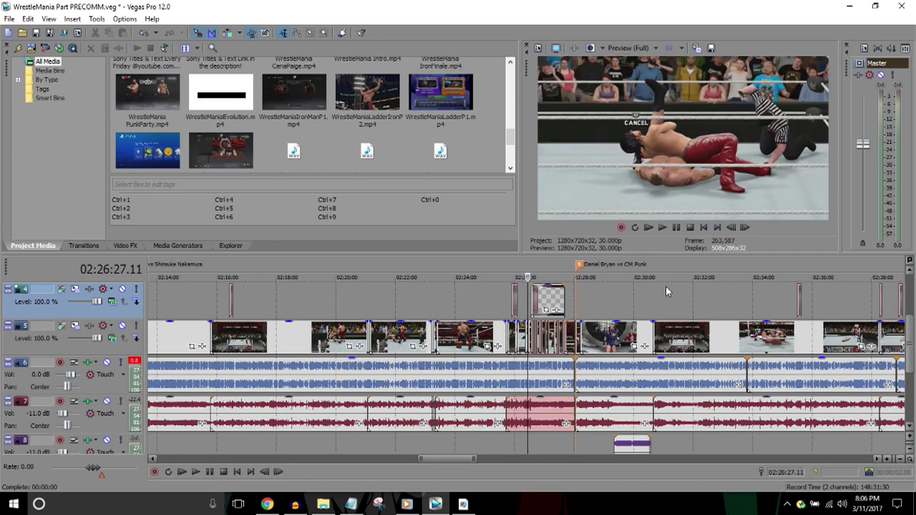
pyautogui.scroll(2, 665, 286)
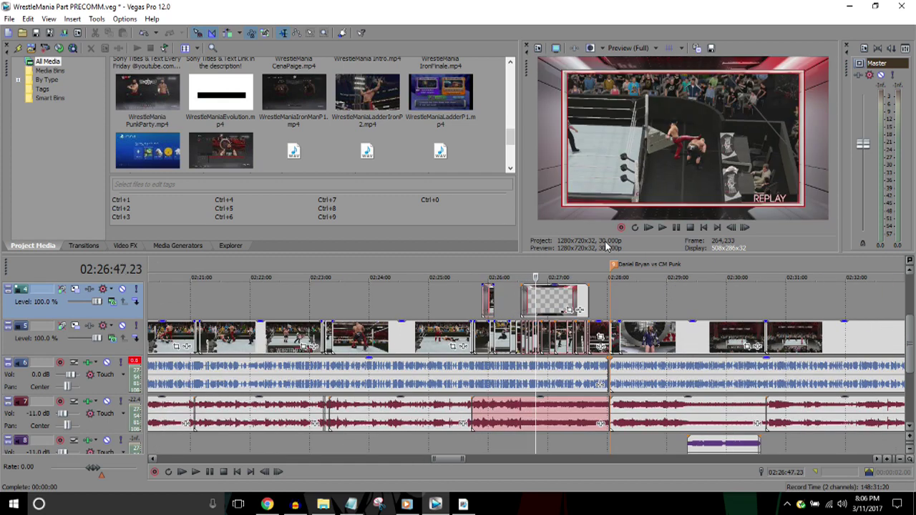
# Step: Move on to the Daniel Bryan vs CM Punk segment, checking Bryan's entrance at 02:28:27.21 and the cut around 02:30:33.26
pyautogui.click(597, 266)
pyautogui.scroll(-2, 597, 265)
pyautogui.scroll(-2, 597, 266)
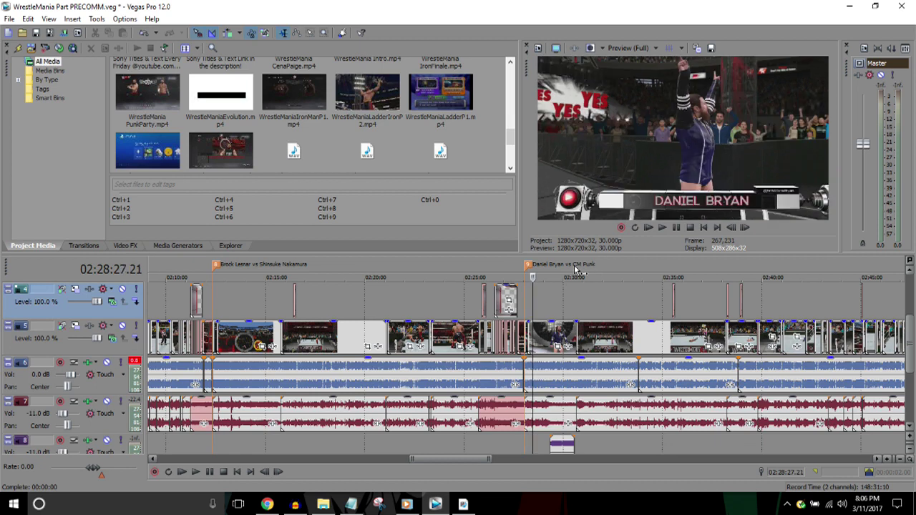
pyautogui.click(576, 270)
pyautogui.press('Left')
pyautogui.press('Left')
pyautogui.press('Left')
pyautogui.press('Left')
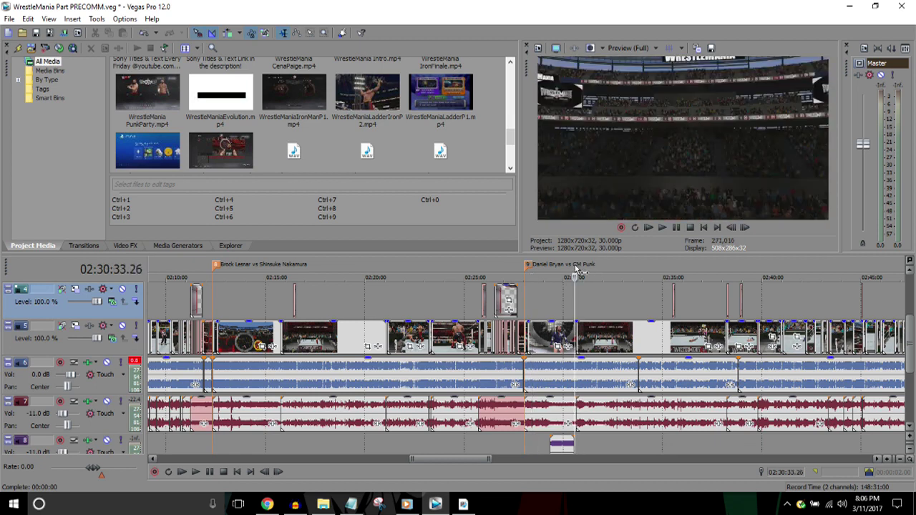
pyautogui.press('Right')
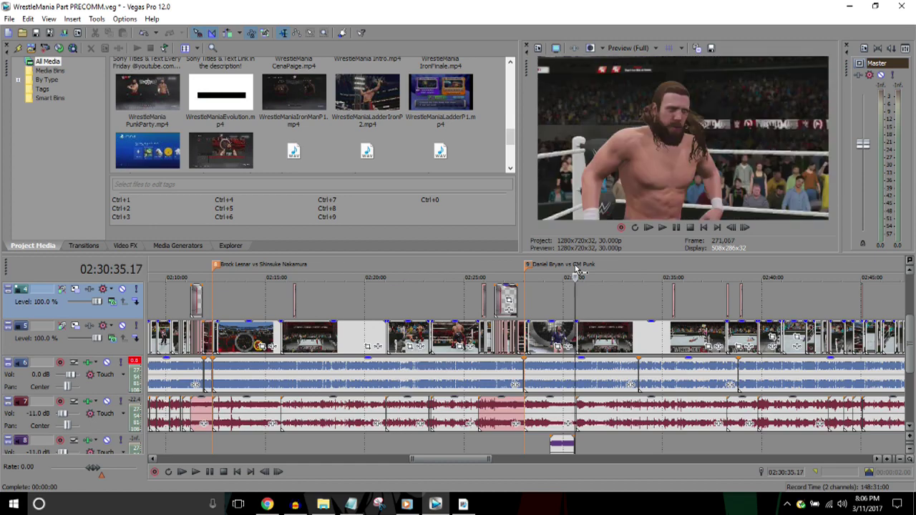
# Step: Review the opening of the Bryan vs Punk match from 02:30:34.23 through the ring shots to 02:31:10.14
pyautogui.scroll(3, 575, 264)
pyautogui.scroll(2, 574, 265)
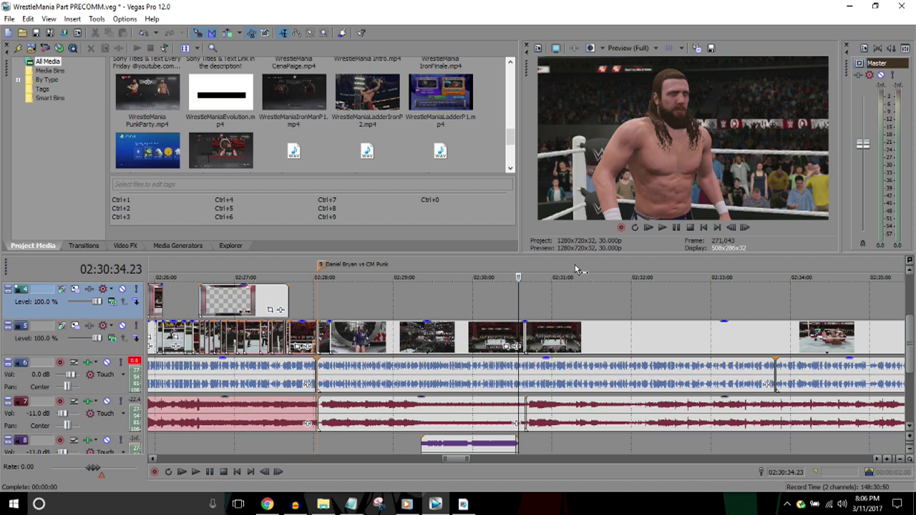
pyautogui.scroll(-1, 575, 264)
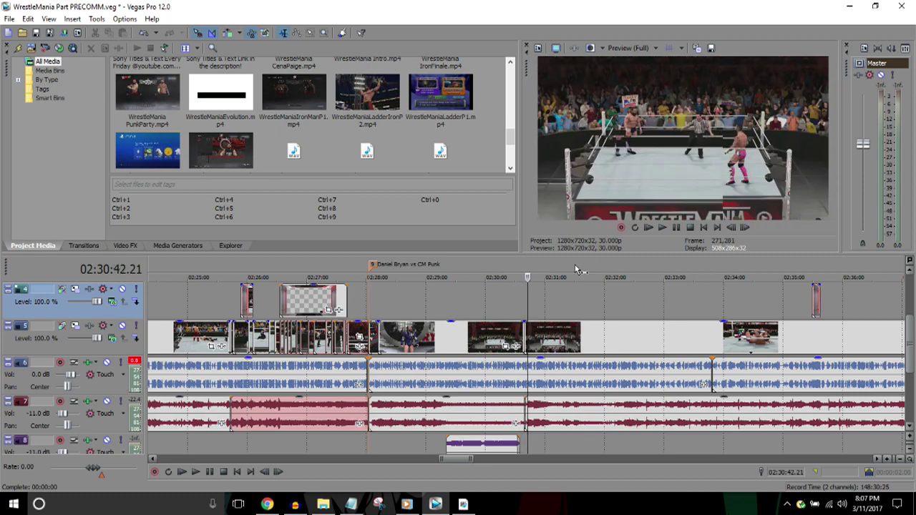
pyautogui.scroll(-1, 574, 264)
pyautogui.scroll(-2, 574, 269)
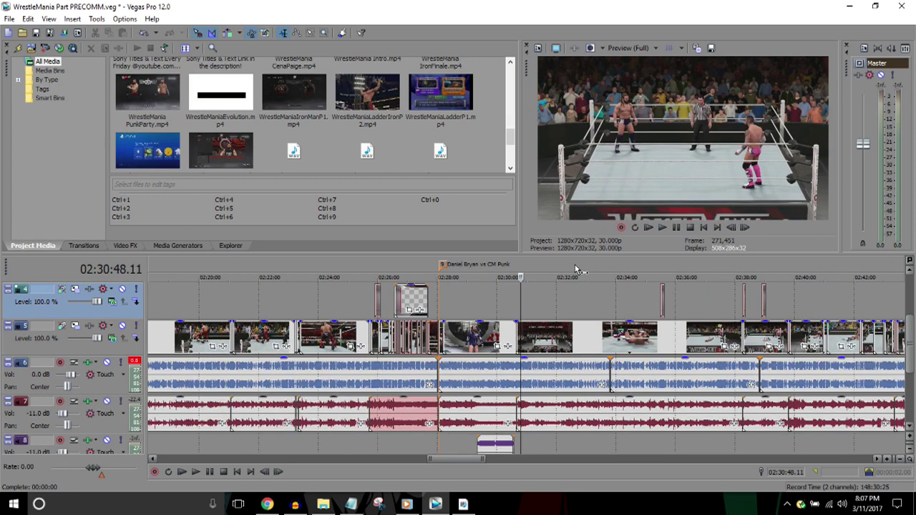
pyautogui.scroll(-2, 576, 268)
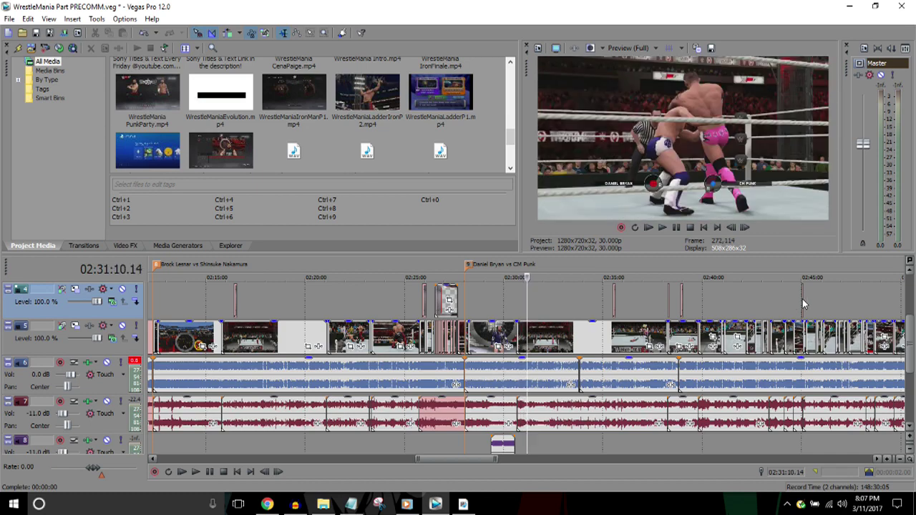
# Step: Step through the early Bryan vs Punk grappling, sampling 02:31:13.26, 02:31:26.13 and 02:31:34.14, and compare the segment with its neighbours
pyautogui.scroll(-2, 802, 304)
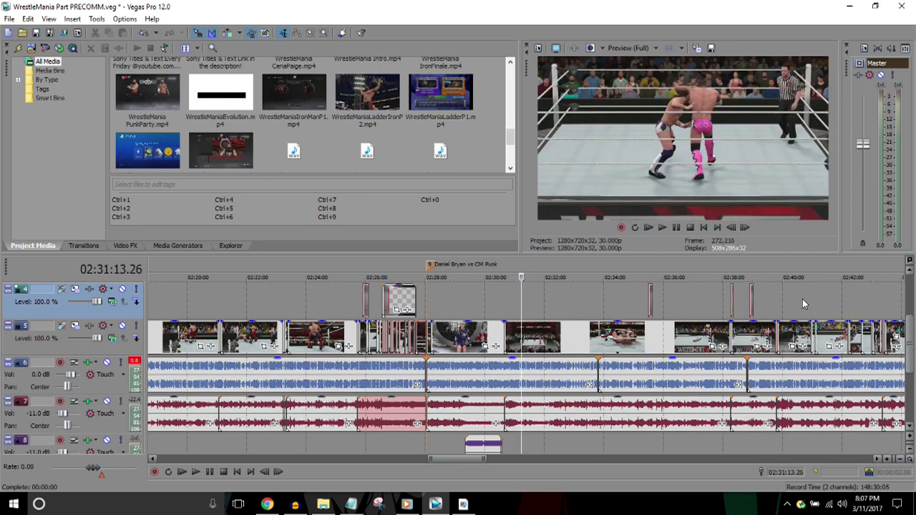
pyautogui.scroll(3, 802, 304)
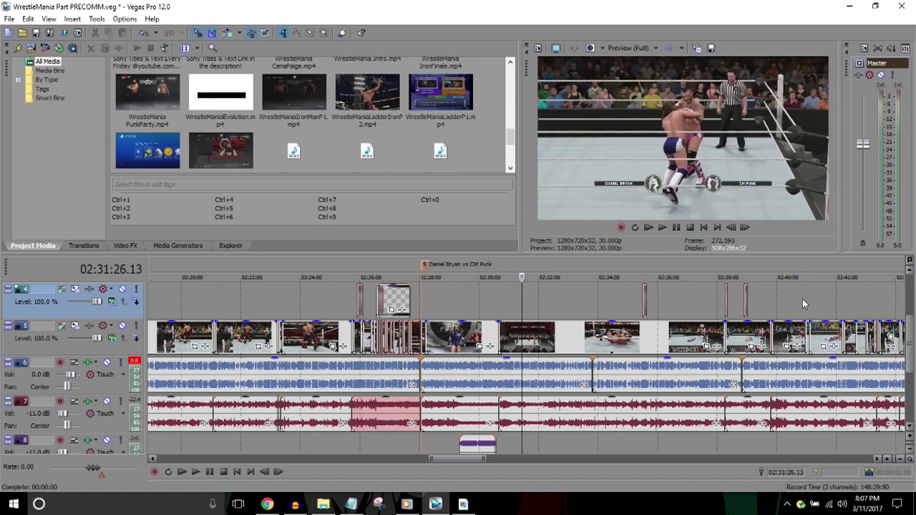
pyautogui.scroll(-2, 802, 304)
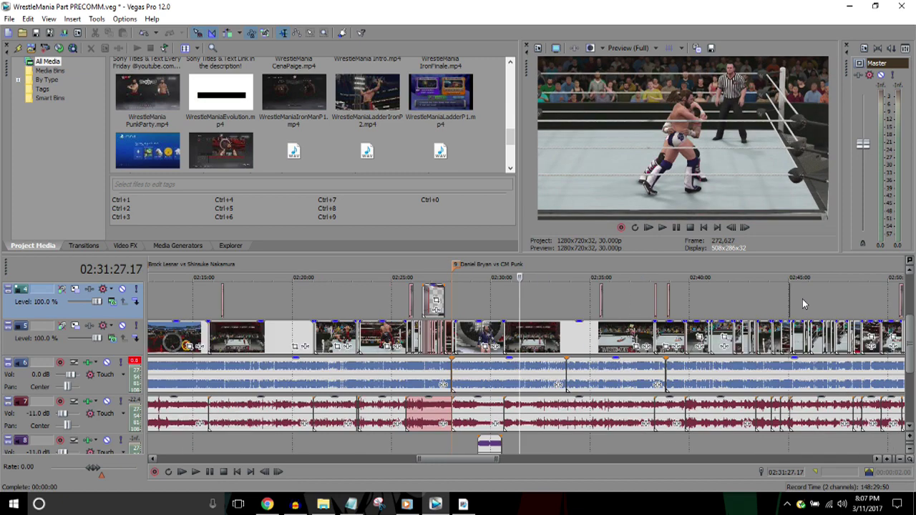
pyautogui.scroll(-5, 802, 299)
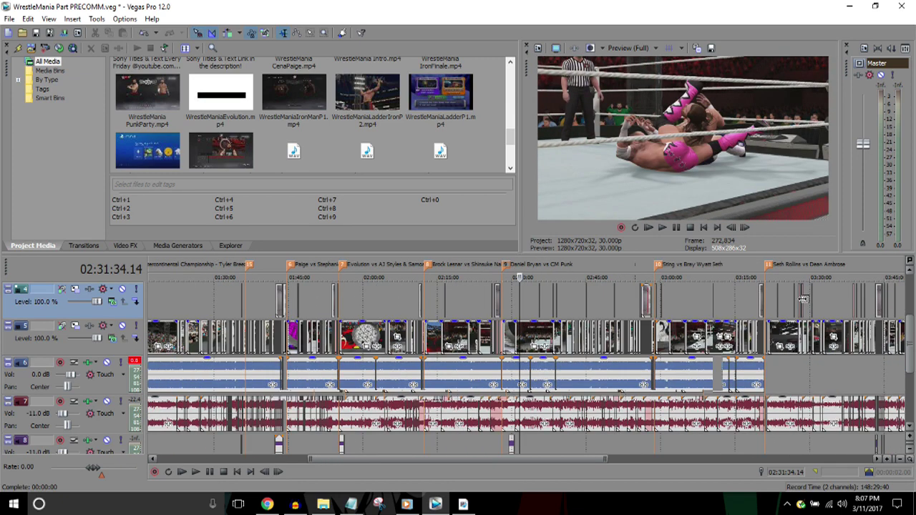
pyautogui.scroll(-3, 803, 299)
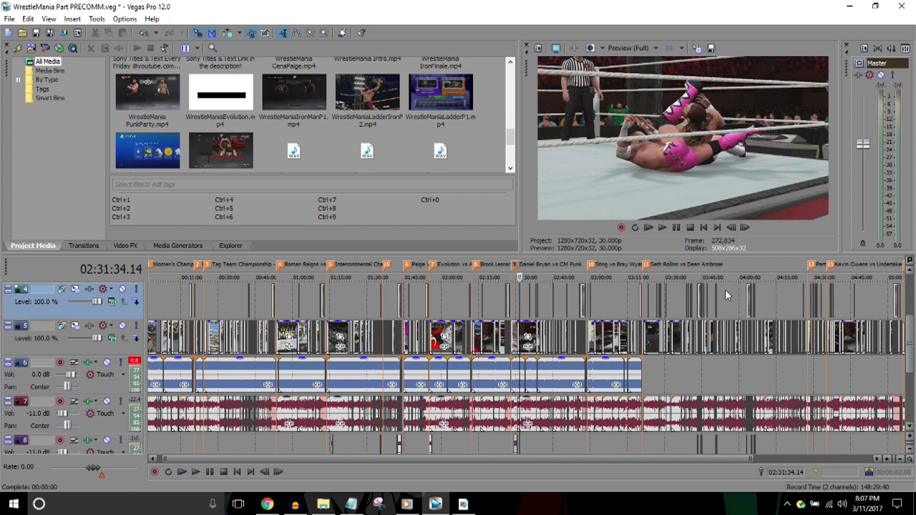
# Step: Continue through the Bryan vs Punk match from 02:31:34.14, checking the shots at 02:31:53.05, 02:32:24.05 and 02:33:36.23
pyautogui.scroll(10, 714, 292)
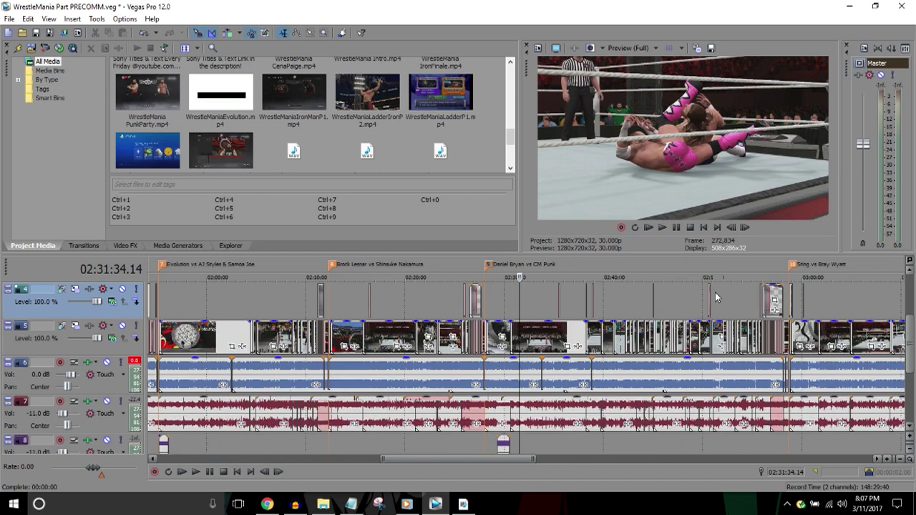
pyautogui.scroll(-5, 715, 292)
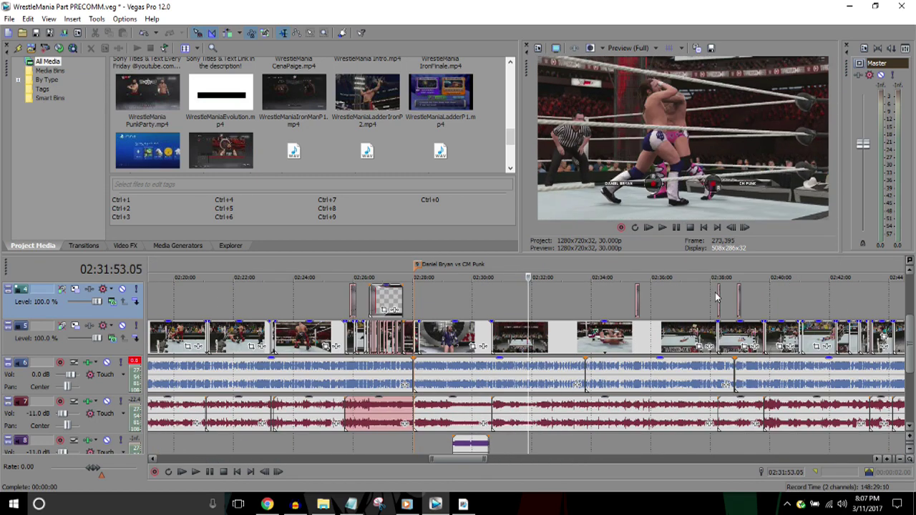
pyautogui.scroll(-3, 715, 293)
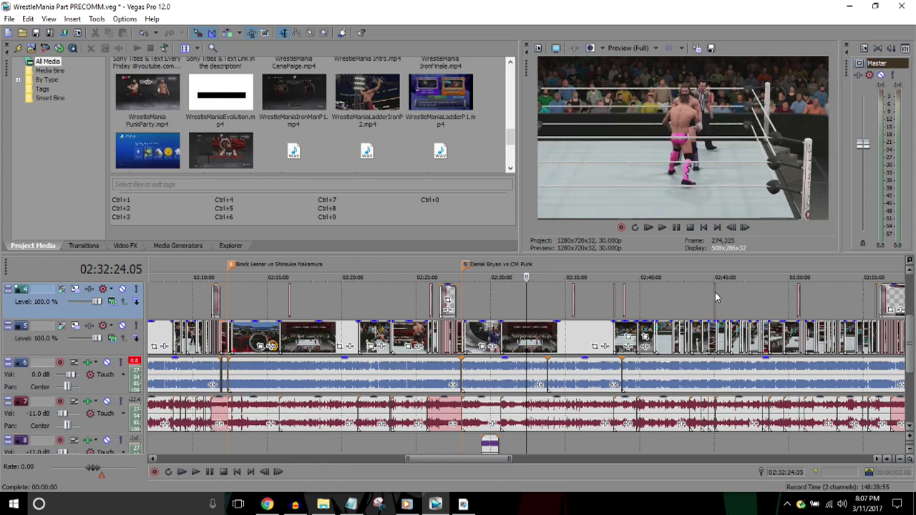
pyautogui.scroll(1, 714, 292)
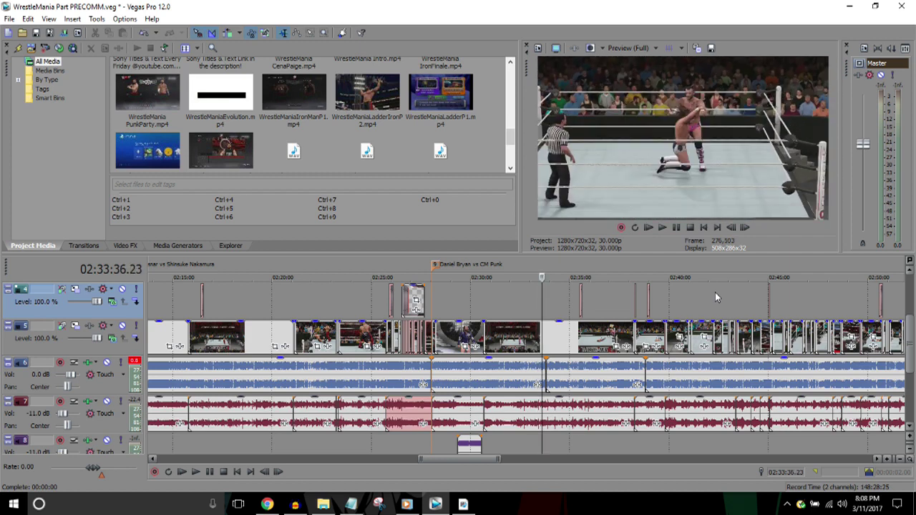
# Step: Advance through the Bryan vs Punk match past 02:33:48.03 and the pin at 02:34:20.07, pausing at 02:34:31.22
pyautogui.scroll(-2, 714, 292)
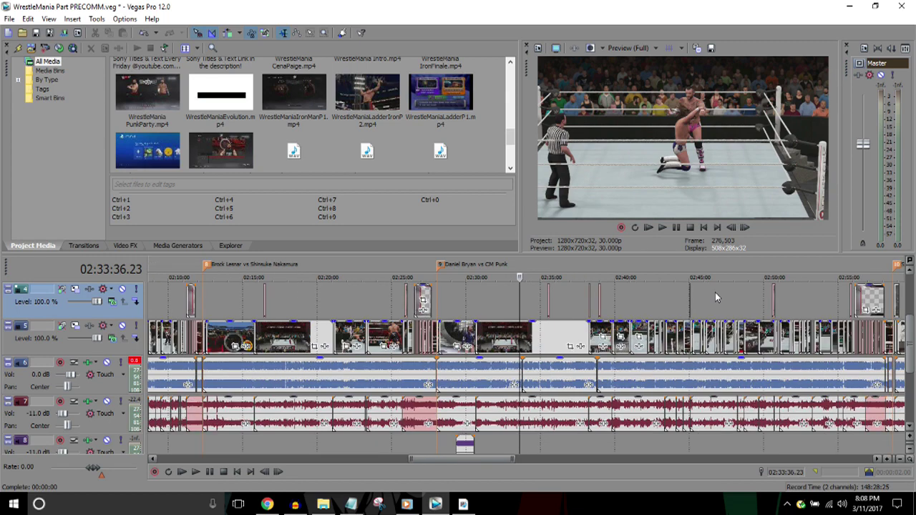
pyautogui.press('Up')
pyautogui.press('Up')
pyautogui.press('Right')
pyautogui.press('Right')
pyautogui.press('Right')
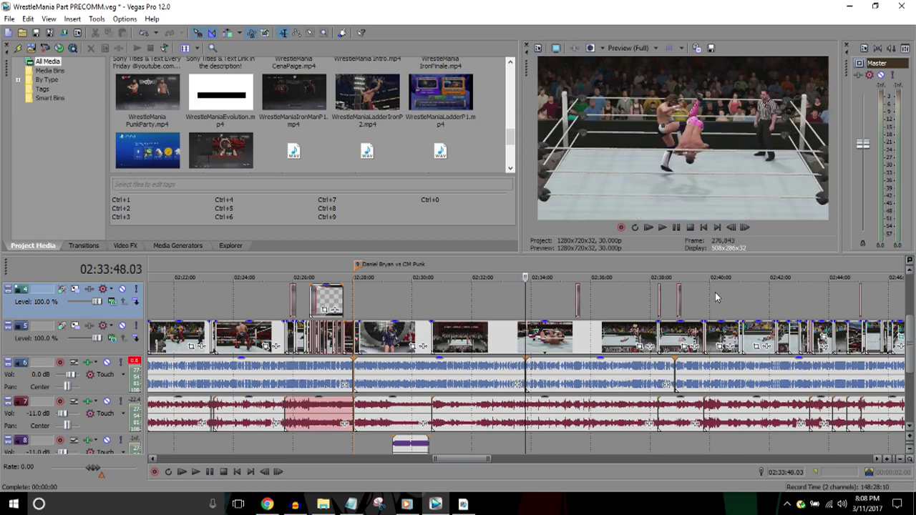
pyautogui.scroll(-2, 715, 297)
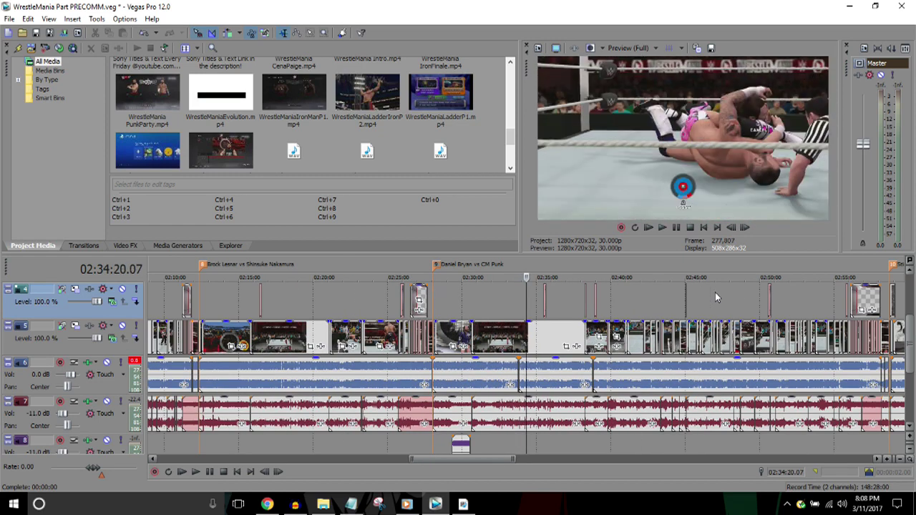
pyautogui.press('k')
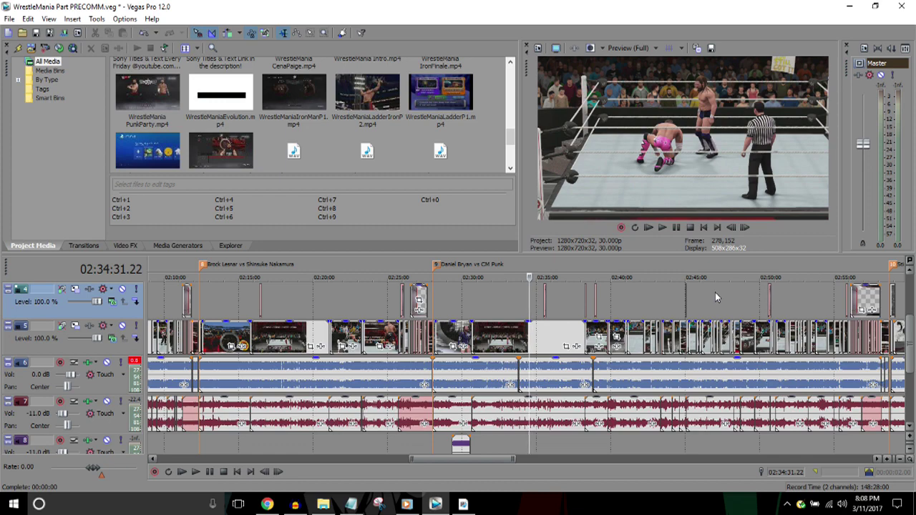
# Step: Look over the surrounding match segments and advance the Bryan vs Punk footage to the pin attempt at 02:34:41.28
pyautogui.scroll(-2, 715, 292)
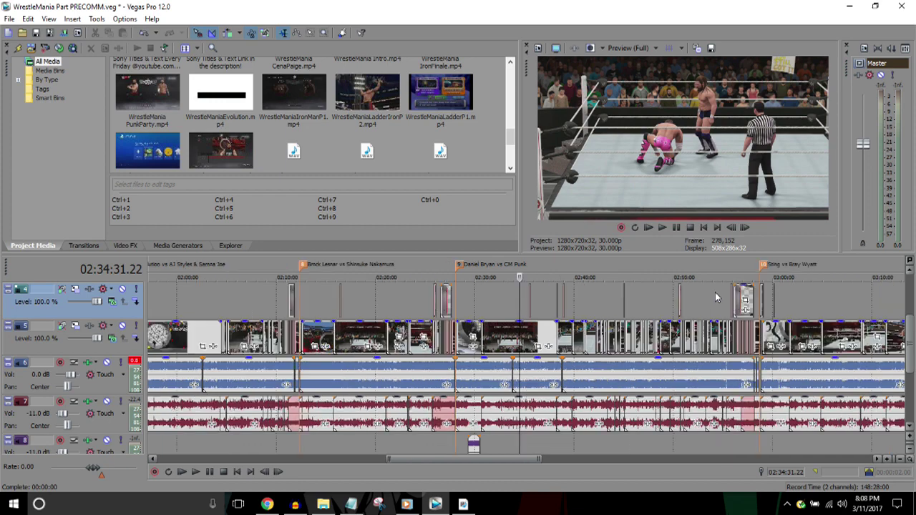
pyautogui.scroll(-4, 715, 293)
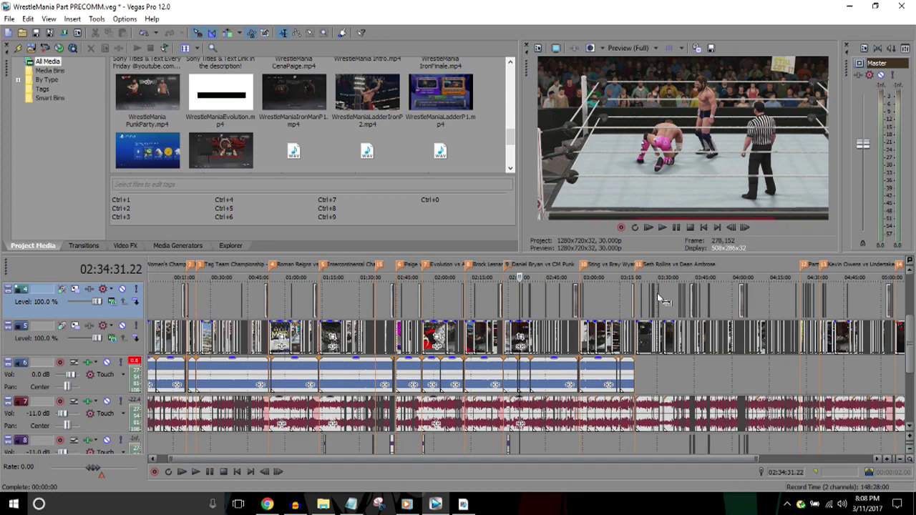
pyautogui.scroll(5, 537, 288)
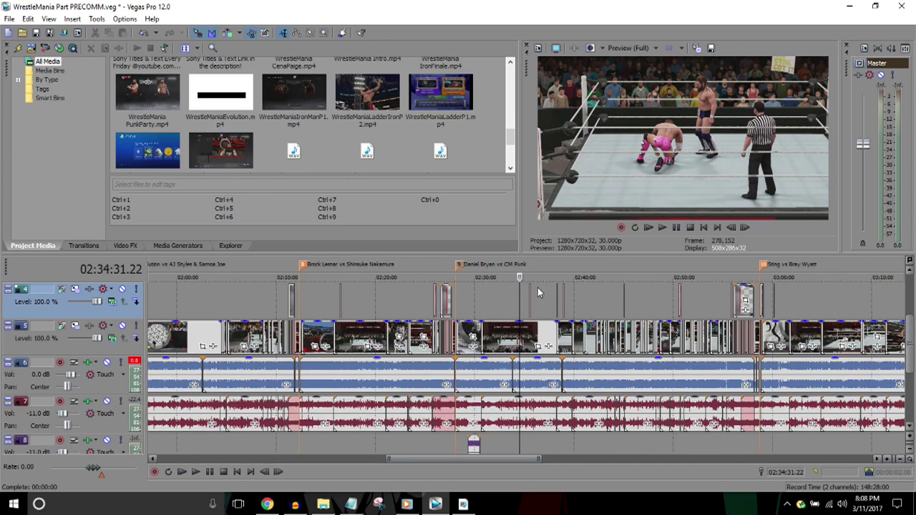
pyautogui.press('Right')
pyautogui.press('Right')
pyautogui.press('Right')
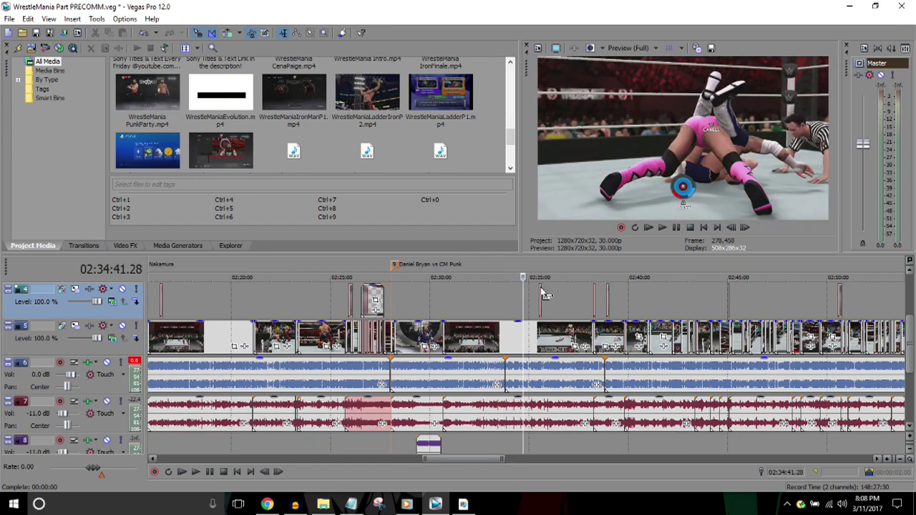
# Step: Review the Bryan vs Punk action after the pin attempt, checking 02:34:54.22 and stopping at 02:34:58.27
pyautogui.scroll(-3, 642, 277)
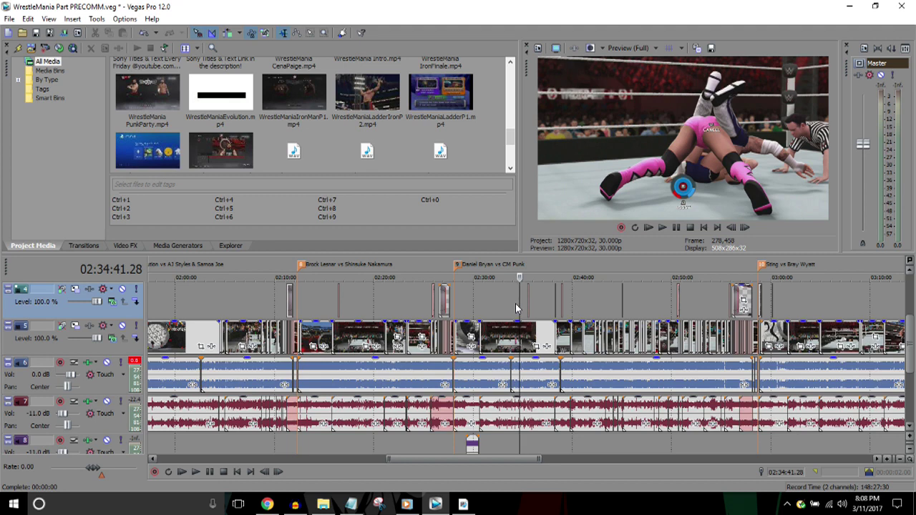
pyautogui.scroll(8, 517, 308)
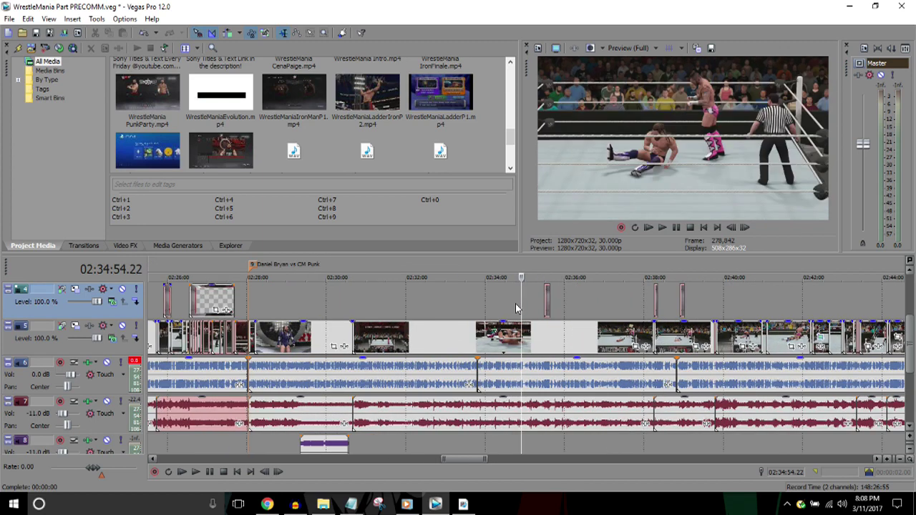
pyautogui.scroll(-4, 517, 308)
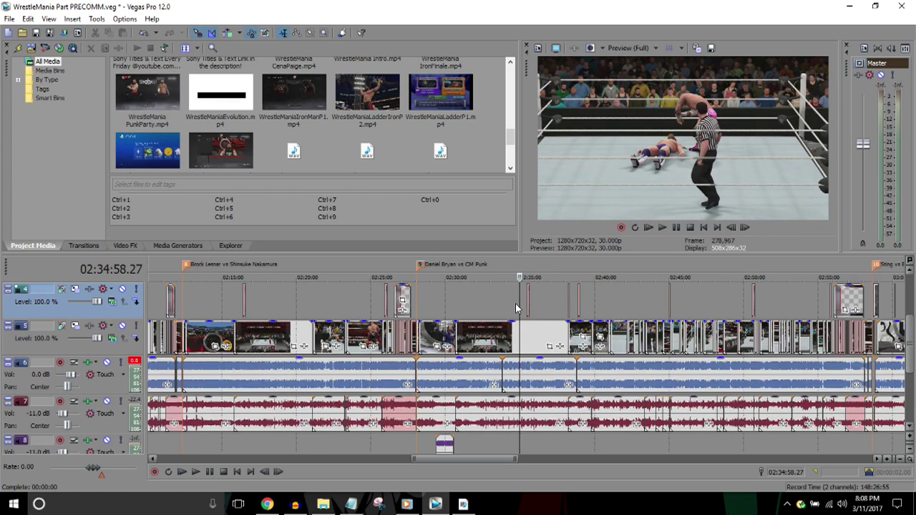
pyautogui.scroll(-4, 517, 308)
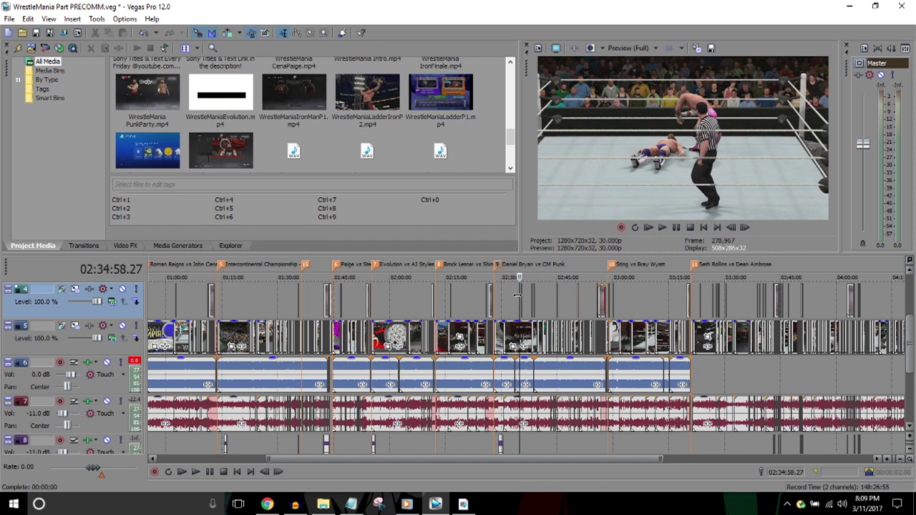
pyautogui.scroll(-2, 516, 295)
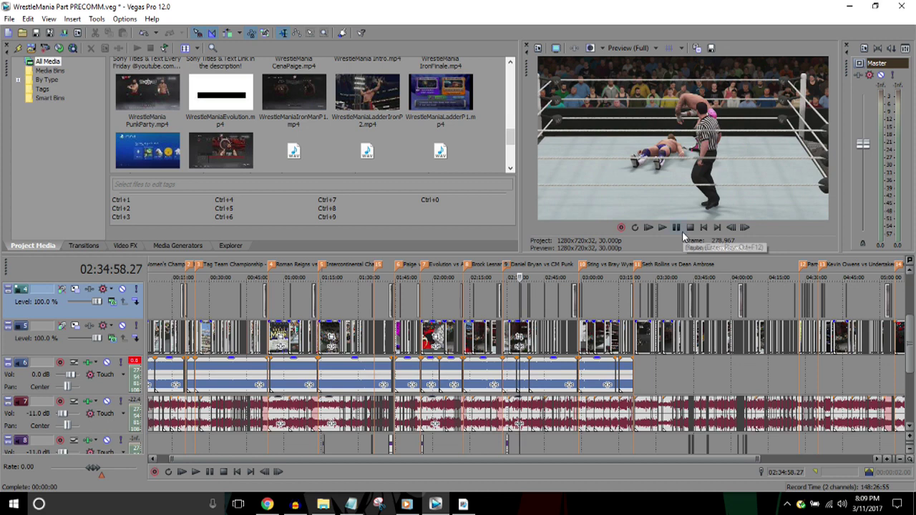
pyautogui.press('Up')
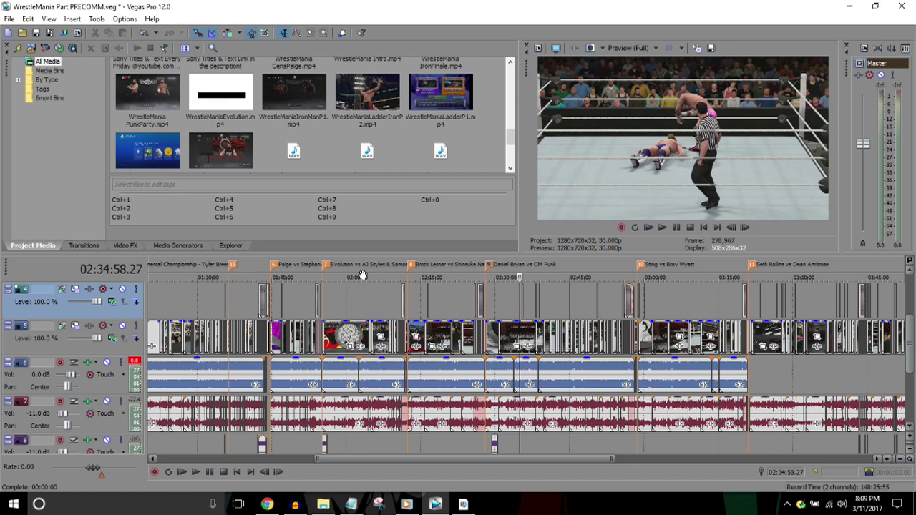
pyautogui.scroll(2, 628, 313)
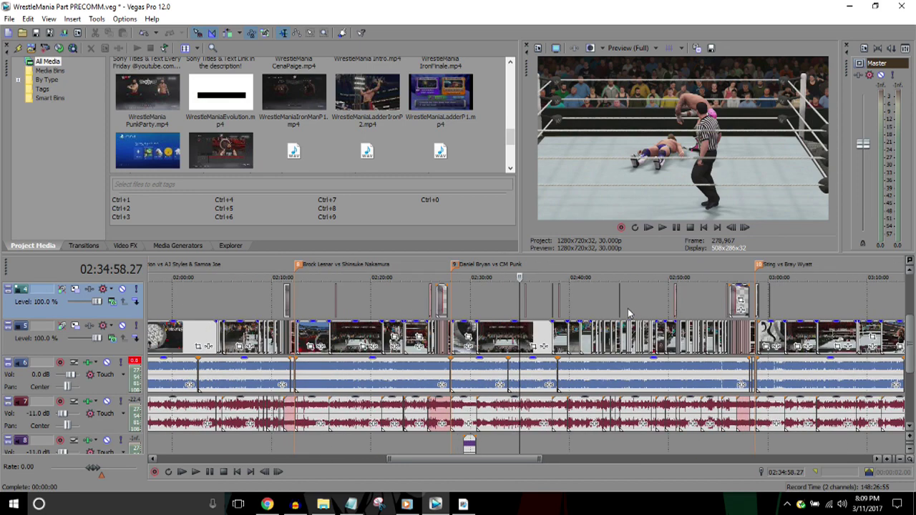
# Step: Review the Bryan vs Punk match past 02:35:24.06 and 02:36:13.15, stopping at the short overlay clip at 02:38:20.22
pyautogui.scroll(1, 628, 313)
pyautogui.press('space')
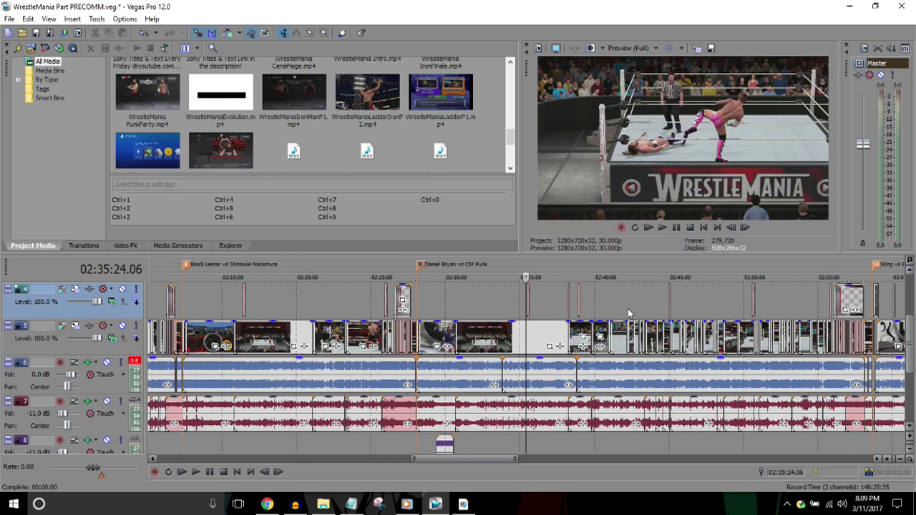
pyautogui.scroll(-1, 627, 308)
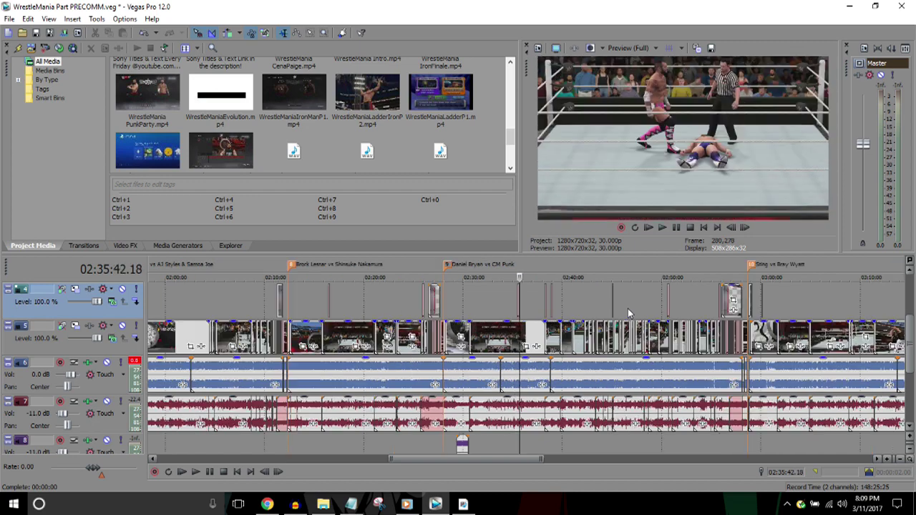
pyautogui.scroll(1, 628, 309)
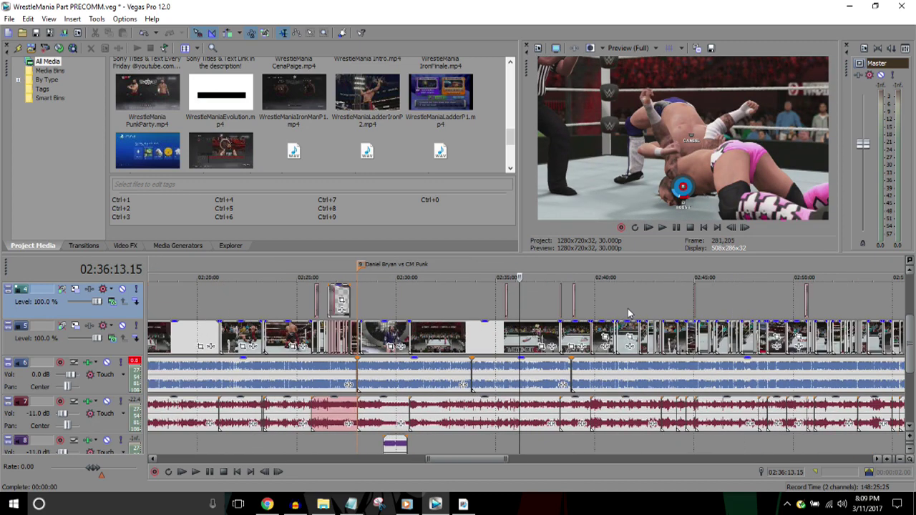
pyautogui.scroll(1, 627, 313)
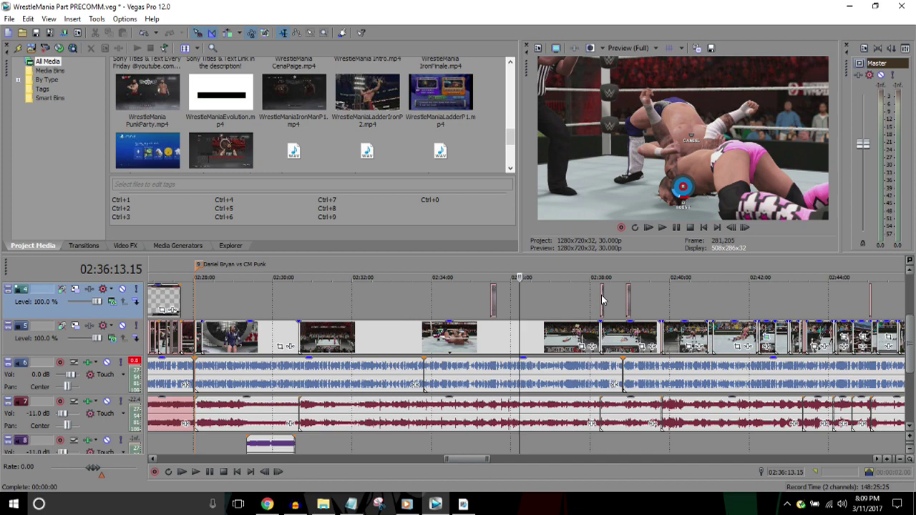
pyautogui.click(601, 301)
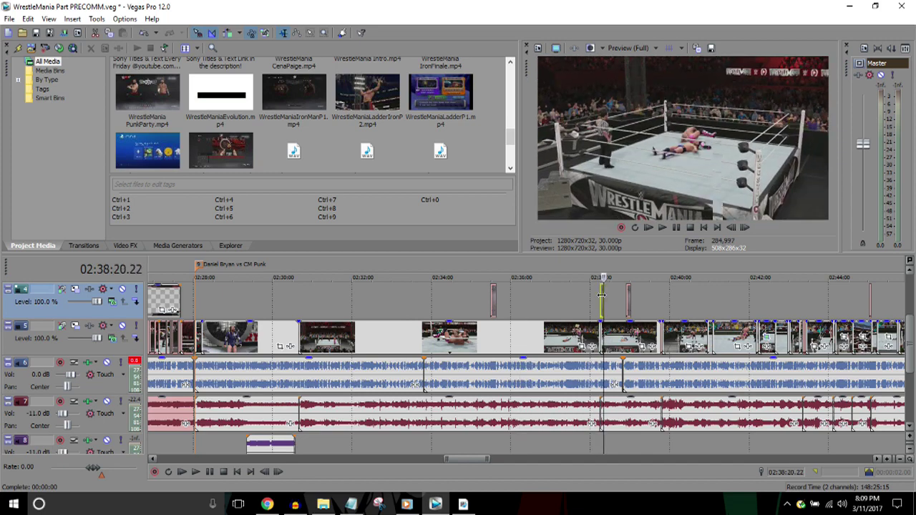
# Step: Continue through the Bryan vs Punk match after the overlay clip, checking 02:39:06.02 and 02:39:09.14 and stopping at 02:39:28.05
pyautogui.scroll(-1, 601, 297)
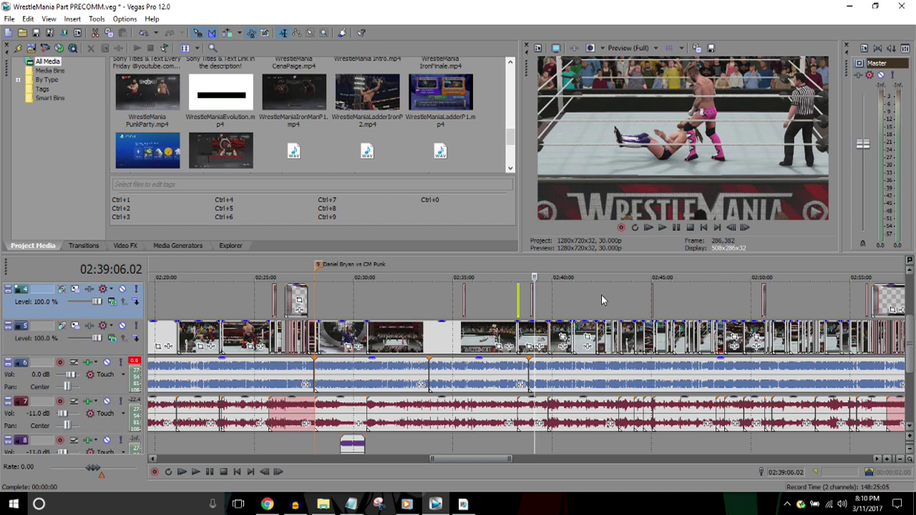
pyautogui.press('Right')
pyautogui.press('Right')
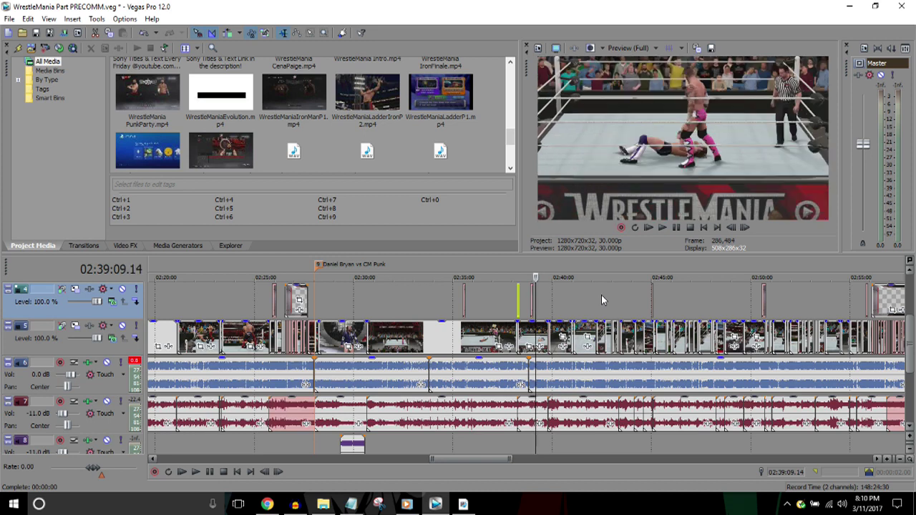
pyautogui.press('Right')
pyautogui.press('Right')
pyautogui.press('Right')
pyautogui.press('Right')
pyautogui.press('Right')
pyautogui.press('Right')
pyautogui.press('Right')
pyautogui.press('Right')
pyautogui.press('Right')
pyautogui.press('Right')
pyautogui.press('Right')
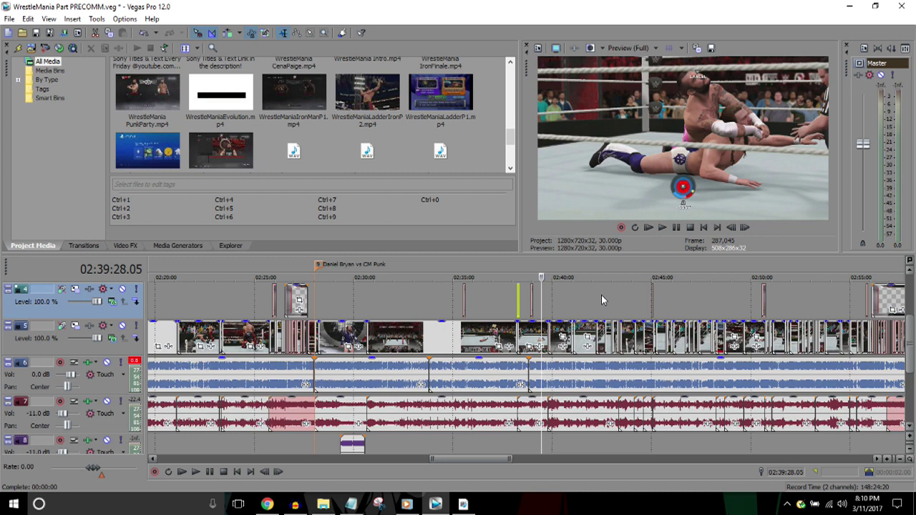
# Step: Inspect the Bryan vs Punk shot at 02:39:32.10 and continue the footage to 02:40:23.10
pyautogui.scroll(1, 601, 295)
pyautogui.press('Right')
pyautogui.press('Right')
pyautogui.press('Right')
pyautogui.press('Right')
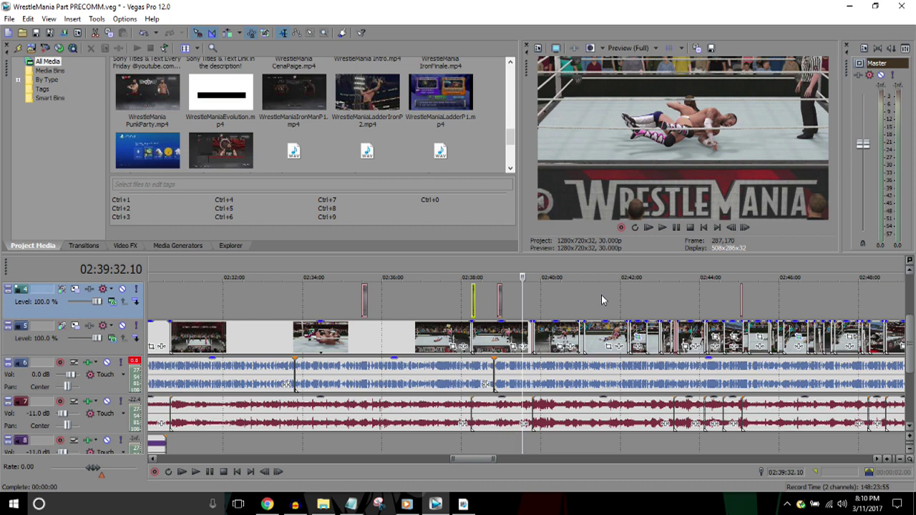
pyautogui.scroll(-3, 602, 295)
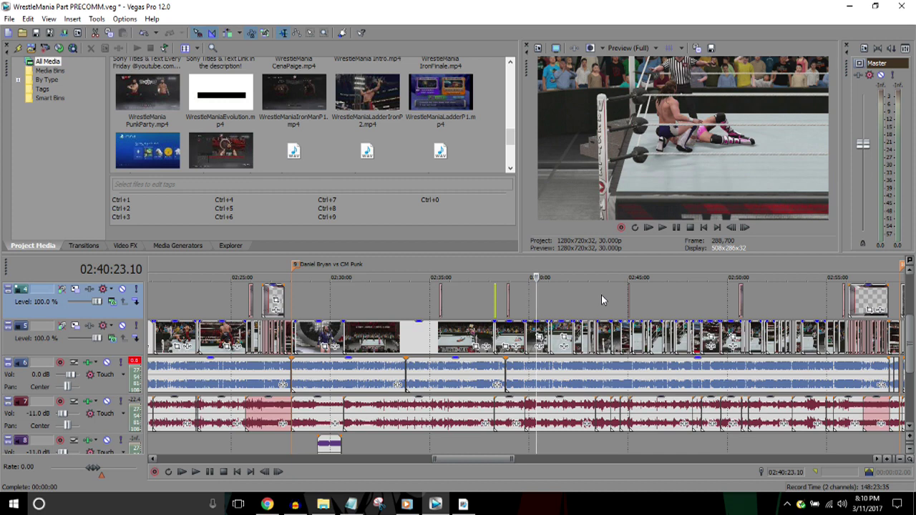
# Step: Advance the Bryan vs Punk footage past the corner exchange at 02:40:36.28 to 02:40:40.10
pyautogui.press('Right')
pyautogui.press('Right')
pyautogui.press('Right')
pyautogui.press('Right')
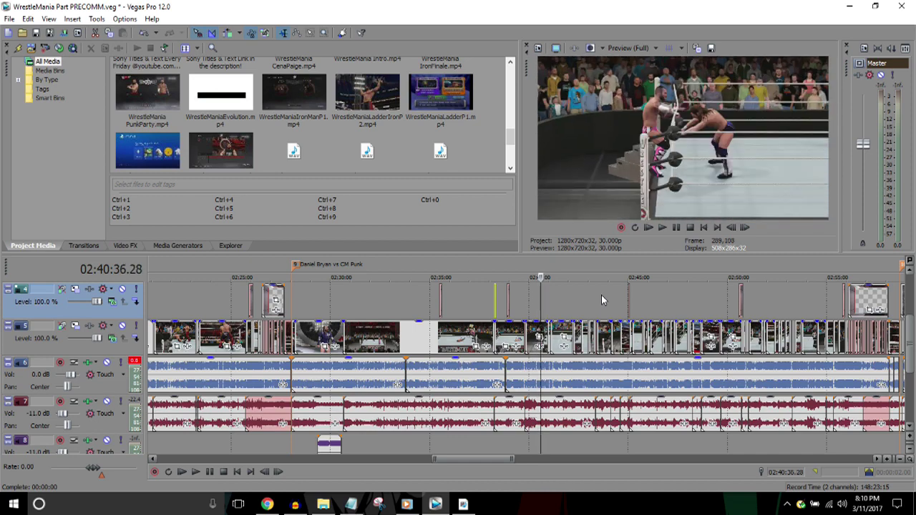
pyautogui.press('Right')
pyautogui.press('Right')
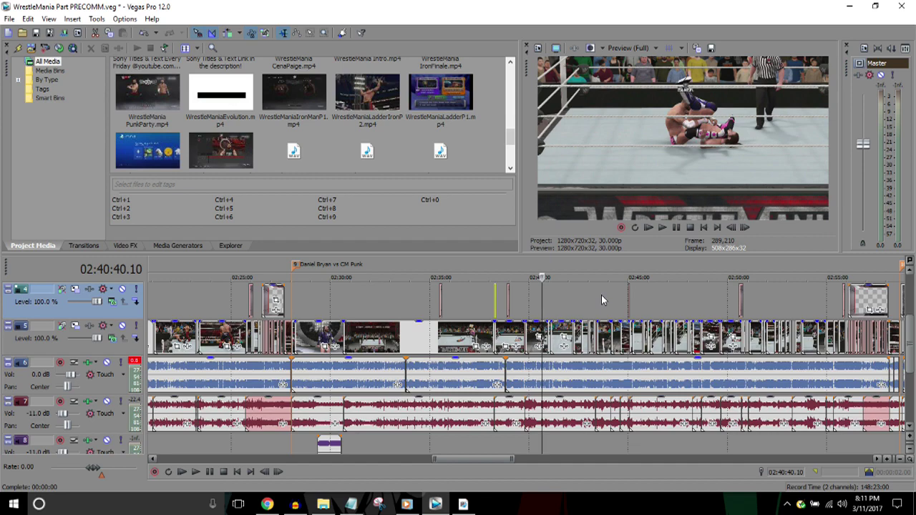
# Step: Move through the Bryan vs Punk footage past 02:40:55.19 to the pin attempt at 02:41:00.20
pyautogui.press('Right')
pyautogui.press('Right')
pyautogui.press('Right')
pyautogui.press('Right')
pyautogui.press('Right')
pyautogui.press('Right')
pyautogui.press('Right')
pyautogui.press('Right')
pyautogui.press('Right')
pyautogui.press('Right')
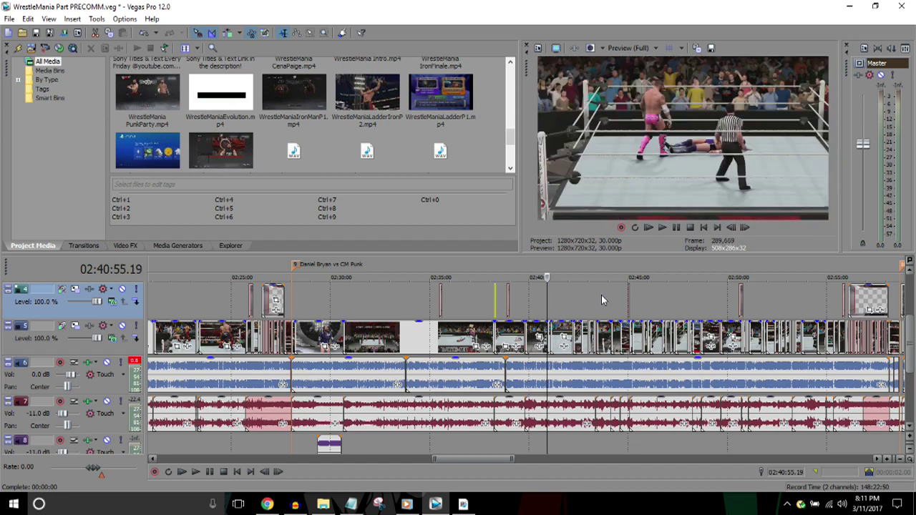
pyautogui.press('Up')
pyautogui.press('Right')
pyautogui.press('Right')
pyautogui.press('Right')
pyautogui.press('Right')
pyautogui.press('Right')
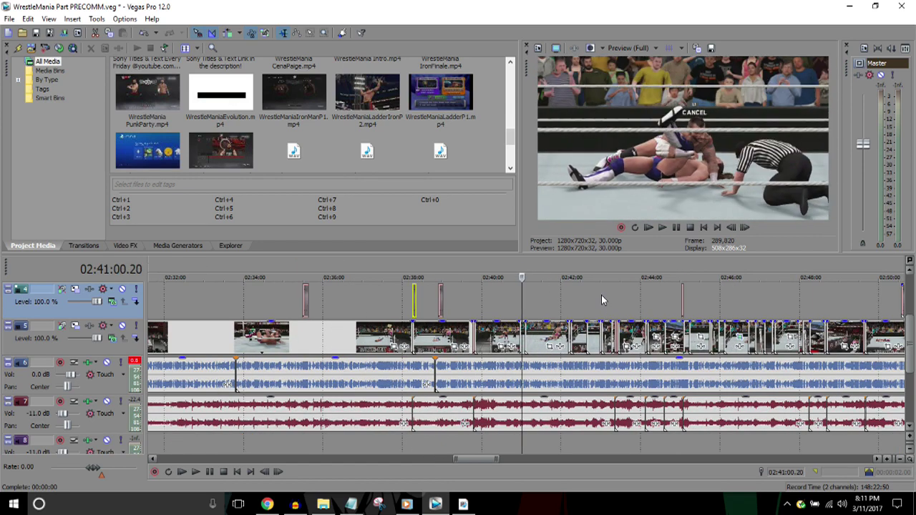
# Step: Review what follows the pin attempt, checking 02:41:04.25 and 02:41:08.05 and stopping at 02:41:10.20
pyautogui.press('Right')
pyautogui.press('Right')
pyautogui.press('Right')
pyautogui.press('Right')
pyautogui.press('Right')
pyautogui.press('Right')
pyautogui.press('Right')
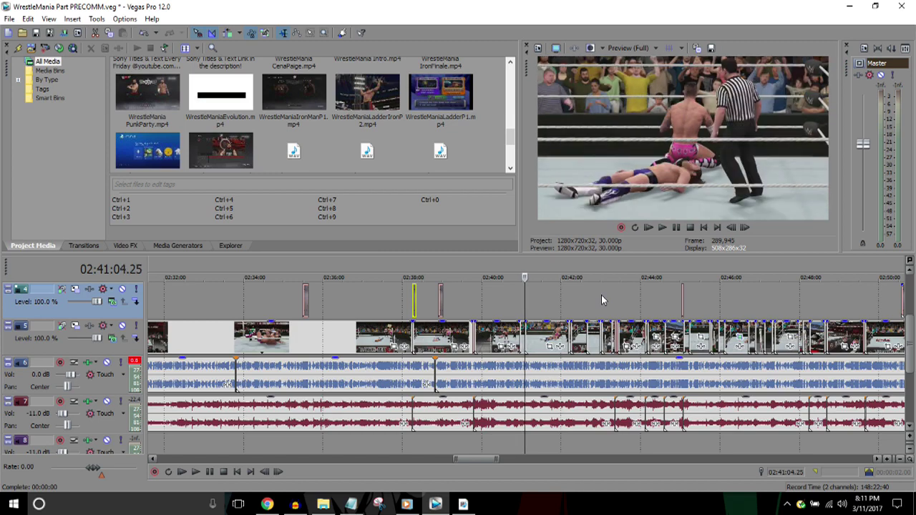
pyautogui.press('Right')
pyautogui.press('Right')
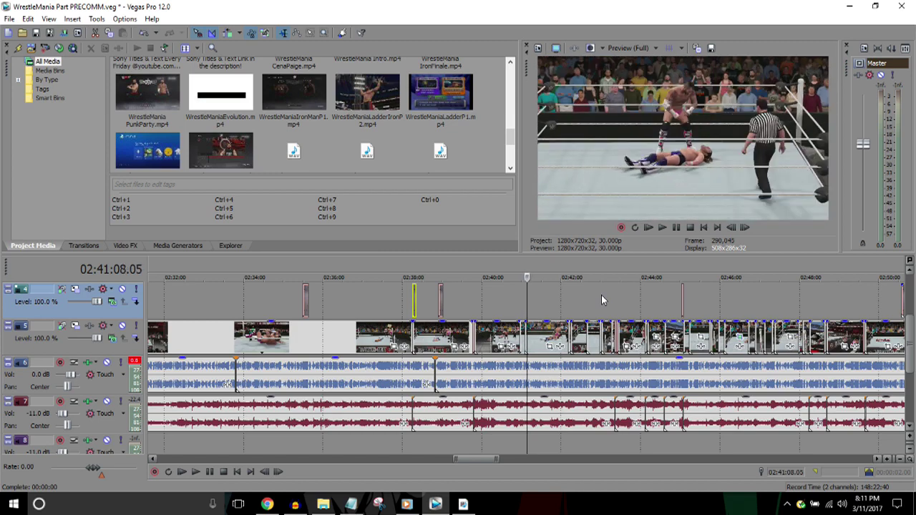
pyautogui.press('Right')
pyautogui.press('Right')
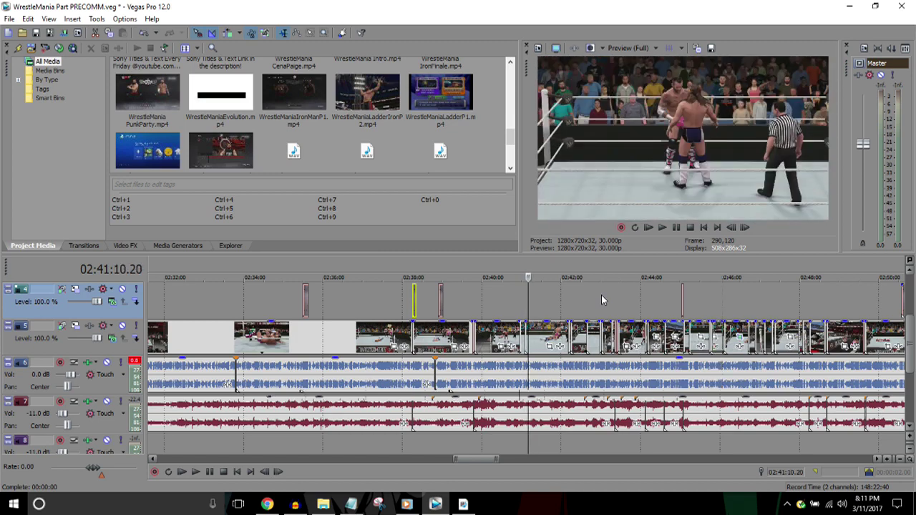
# Step: Advance to the corner action at 02:41:15.22 and inspect it more closely up to 02:41:17.11
pyautogui.press('Down')
pyautogui.press('Right')
pyautogui.press('Right')
pyautogui.press('Right')
pyautogui.press('Up')
pyautogui.press('Right')
pyautogui.press('Right')
pyautogui.press('Right')
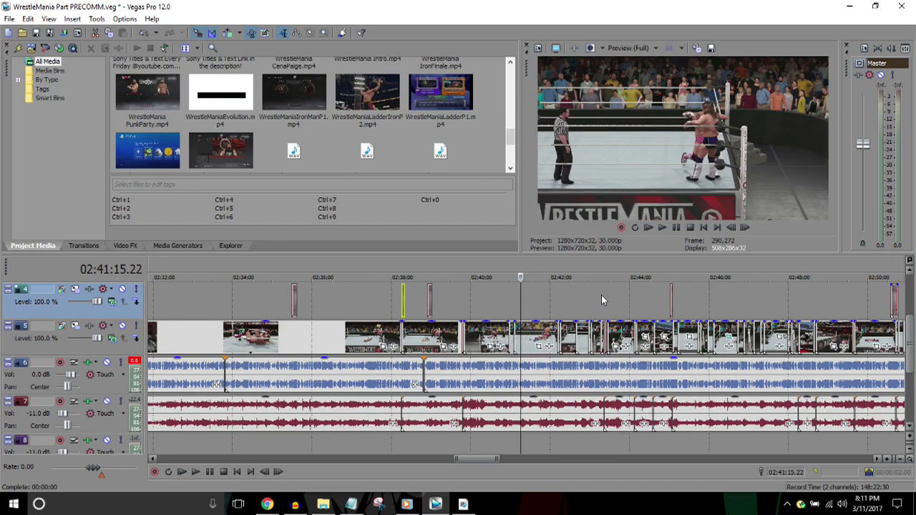
pyautogui.press('Up')
pyautogui.press('Right')
pyautogui.press('Right')
pyautogui.press('Right')
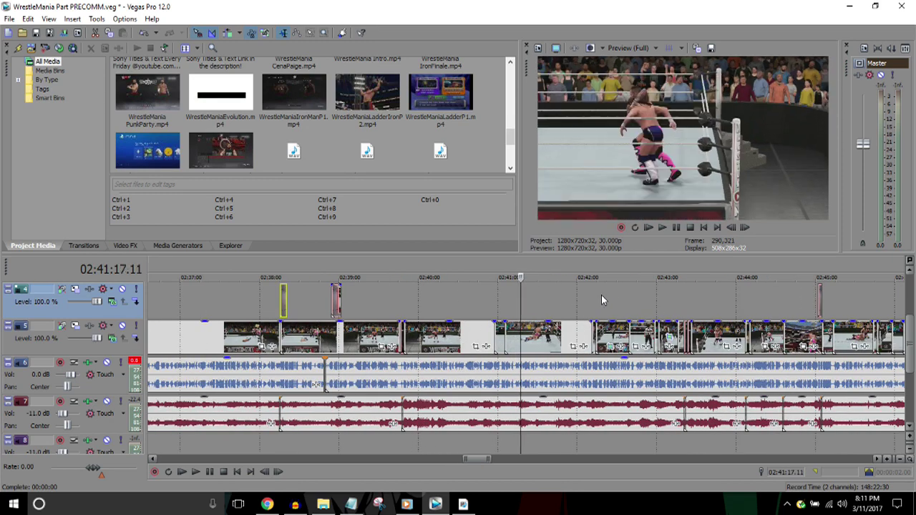
# Step: Step through the footage after the corner action, checking 02:41:19.11 and the close-up with the referee at 02:41:23.11
pyautogui.press('Right')
pyautogui.press('Right')
pyautogui.press('Right')
pyautogui.press('Right')
pyautogui.press('Right')
pyautogui.press('Right')
pyautogui.press('Right')
pyautogui.press('Right')
pyautogui.press('Right')
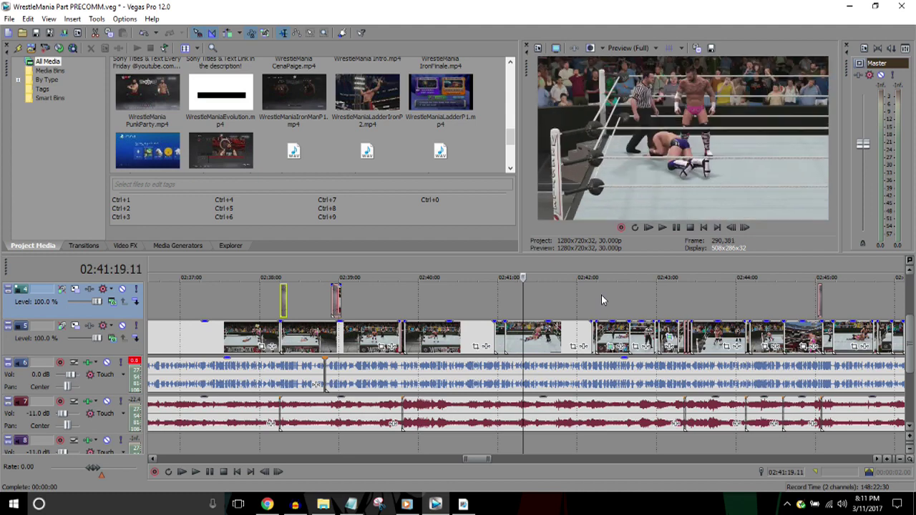
pyautogui.press('Right')
pyautogui.press('Right')
pyautogui.press('Right')
pyautogui.press('Right')
pyautogui.press('Right')
pyautogui.press('Right')
pyautogui.press('Right')
pyautogui.press('Right')
pyautogui.press('Right')
pyautogui.press('Right')
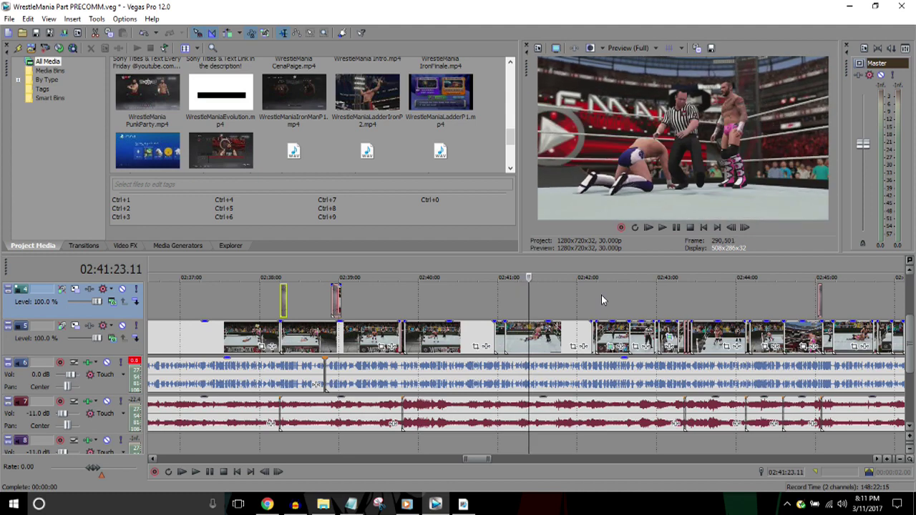
# Step: Continue past the shot at 02:41:26.17 and examine the timeline detail around 02:41:30.00
pyautogui.press('Right')
pyautogui.press('Right')
pyautogui.press('Right')
pyautogui.press('Right')
pyautogui.press('Right')
pyautogui.press('Right')
pyautogui.press('Right')
pyautogui.press('Right')
pyautogui.press('Right')
pyautogui.press('Right')
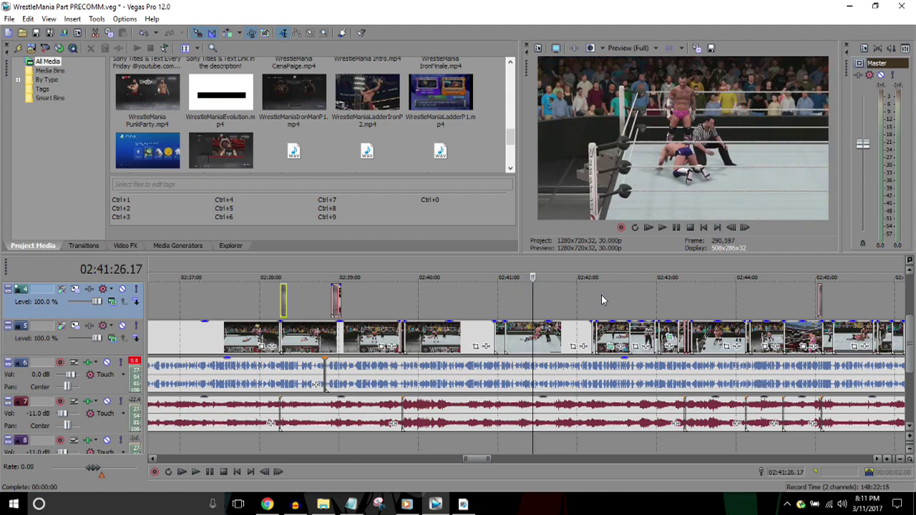
pyautogui.press('Down')
pyautogui.press('Right')
pyautogui.press('Up')
pyautogui.press('Up')
pyautogui.press('Up')
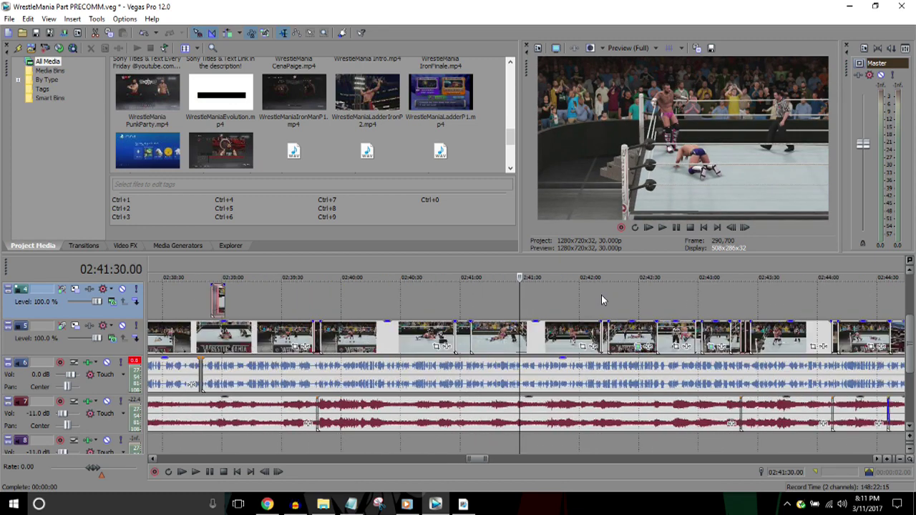
# Step: Advance the Bryan vs Punk footage from 02:41:30.08 to 02:41:34.16
pyautogui.press('Down')
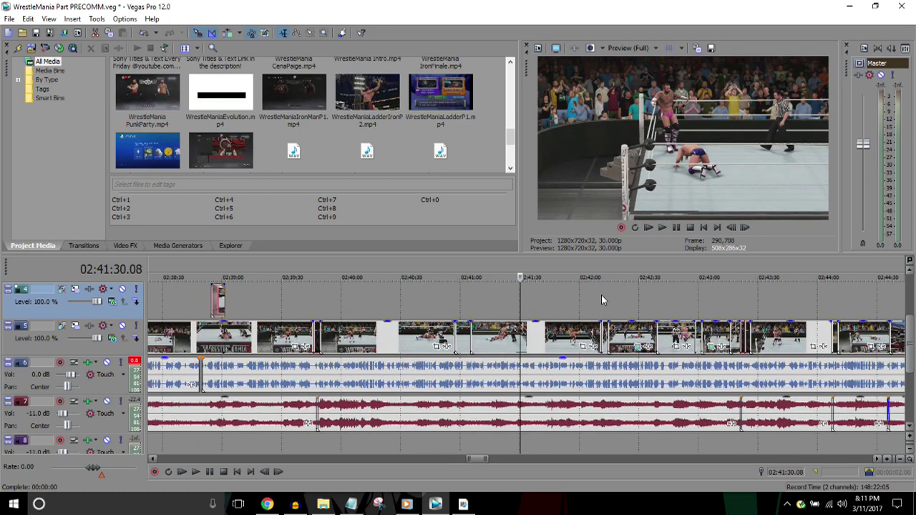
pyautogui.press('Right')
pyautogui.press('Right')
pyautogui.press('Right')
pyautogui.press('Right')
pyautogui.press('Right')
pyautogui.press('Down')
pyautogui.press('Right')
pyautogui.press('Right')
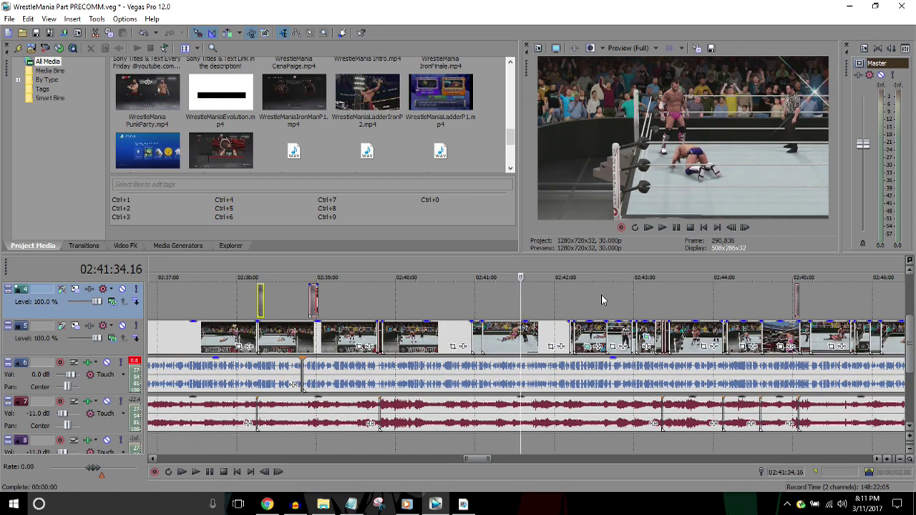
# Step: Return to the pin attempt at 02:40:57.13 and review it up to 02:40:59.01
pyautogui.click(468, 272)
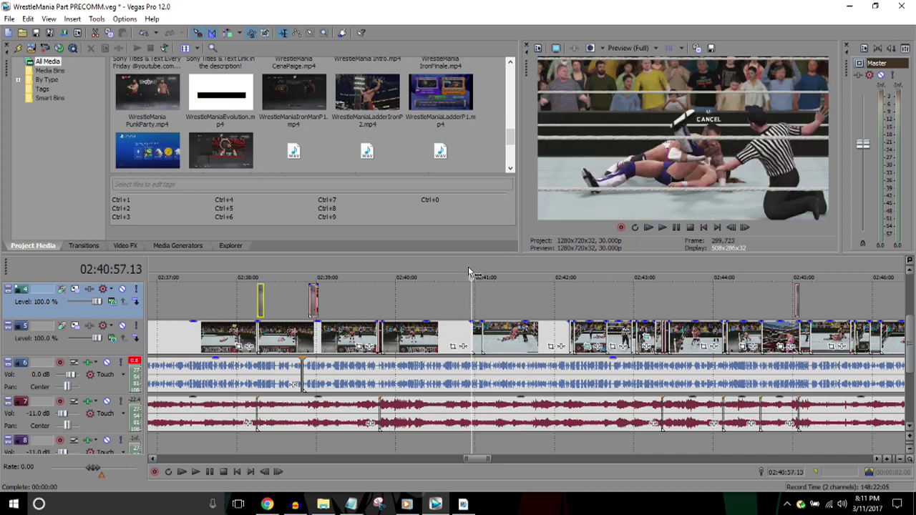
pyautogui.press('Right')
pyautogui.press('Right')
pyautogui.press('Down')
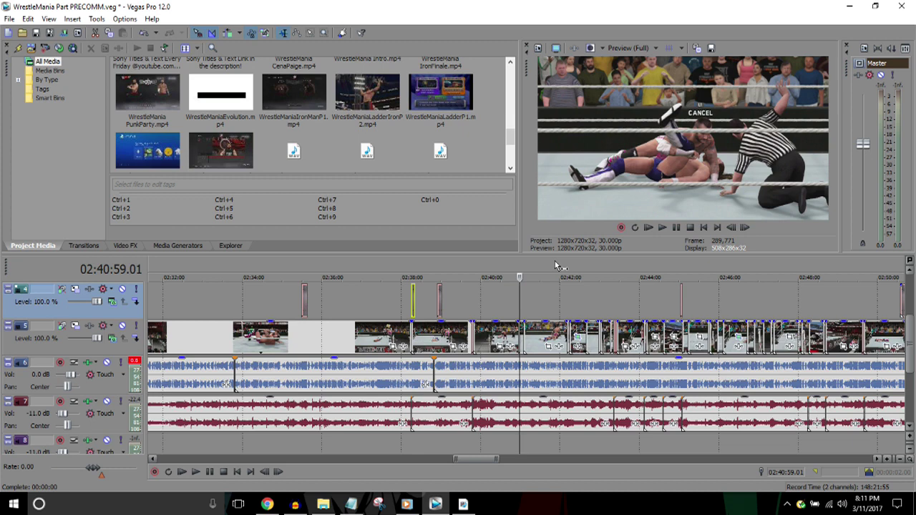
# Step: Replay the earlier footage from 02:39:36.00 to 02:39:46.00 and compare it with the shot around 02:41:18.21
pyautogui.click(465, 269)
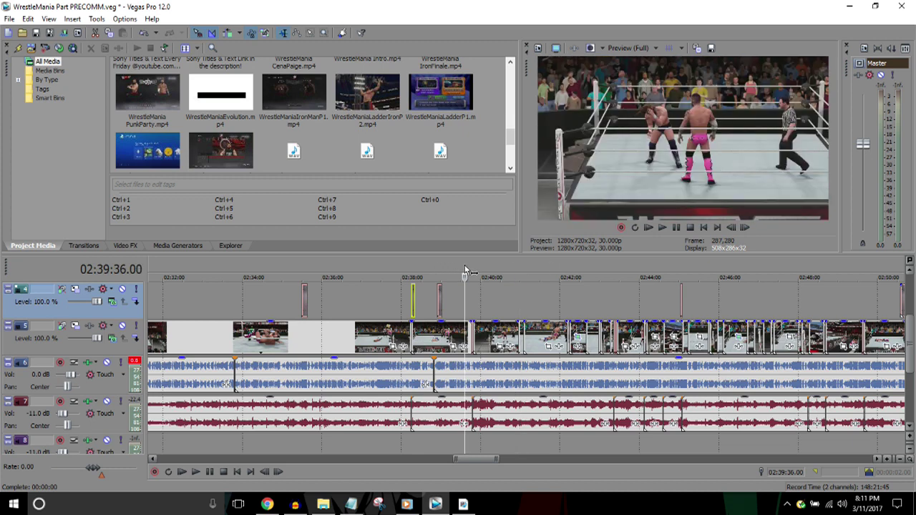
pyautogui.press('space')
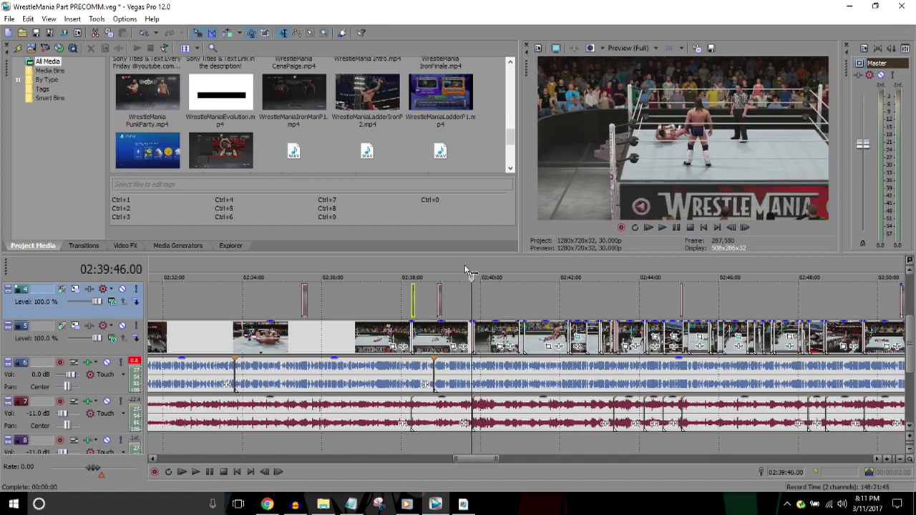
pyautogui.click(514, 275)
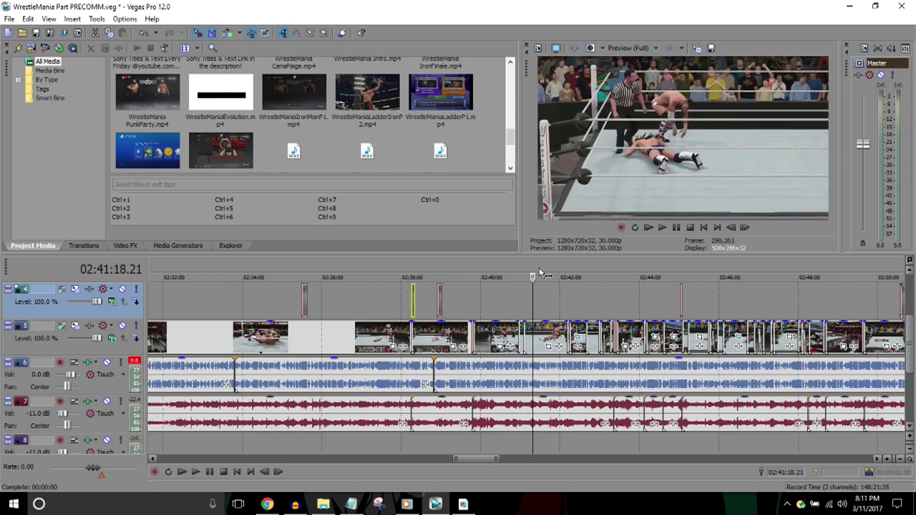
# Step: Play the Daniel Bryan vs CM Punk match from 02:41:56 and stop at about 02:42:07
pyautogui.click(556, 275)
pyautogui.press('Return')
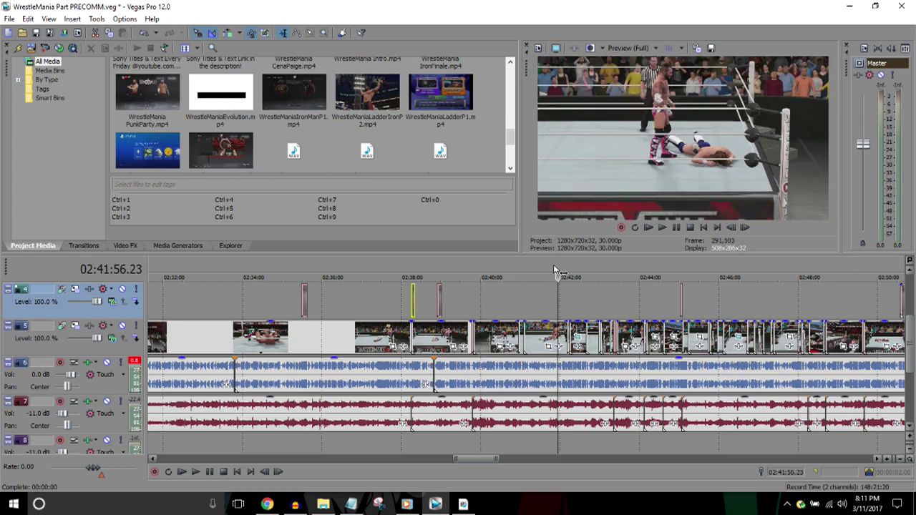
pyautogui.scroll(-3, 554, 267)
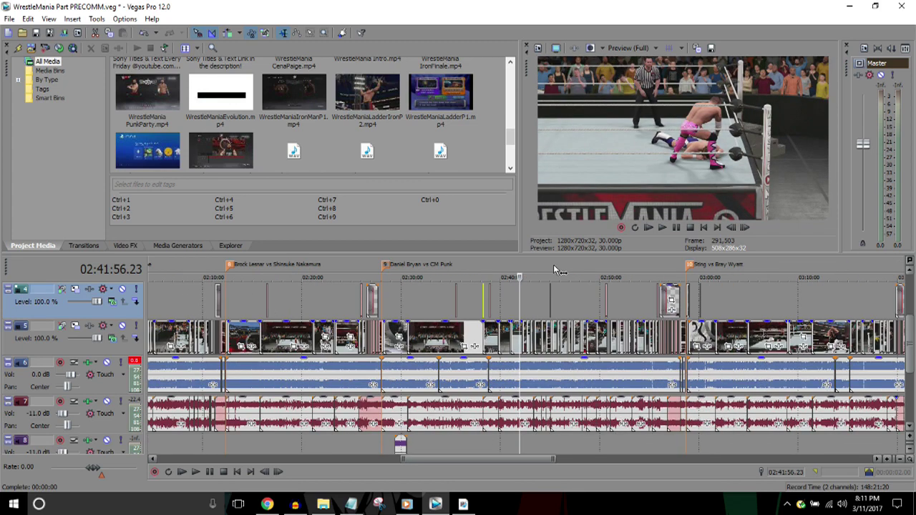
pyautogui.scroll(4, 554, 267)
pyautogui.press('space')
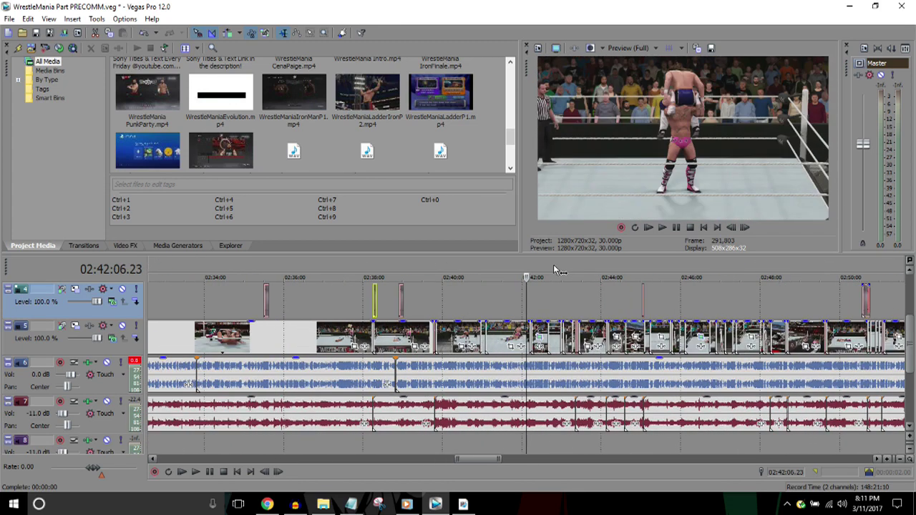
pyautogui.press('space')
pyautogui.scroll(-1, 553, 271)
pyautogui.scroll(-8, 555, 269)
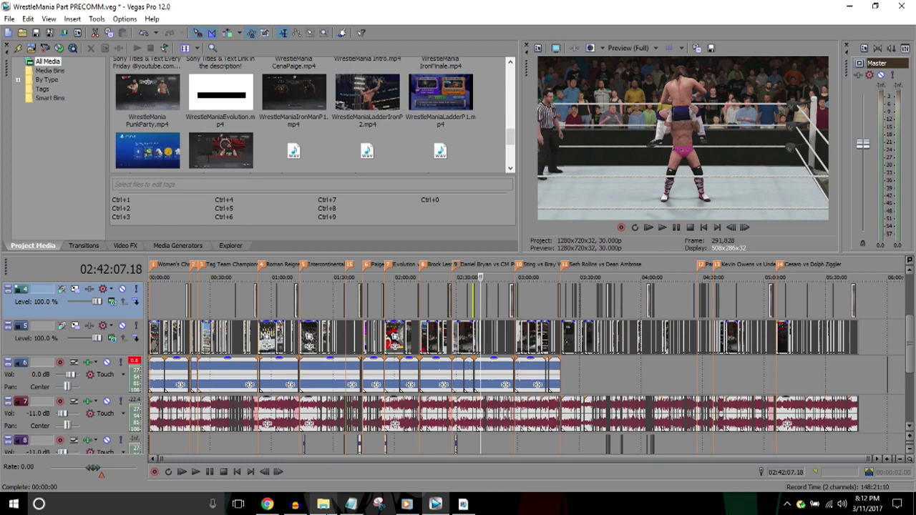
# Step: Switch to File Explorer, look through the WrestleMania PRECOMM videos and WAV files in Documents, and return to Vegas Pro
pyautogui.click(322, 504)
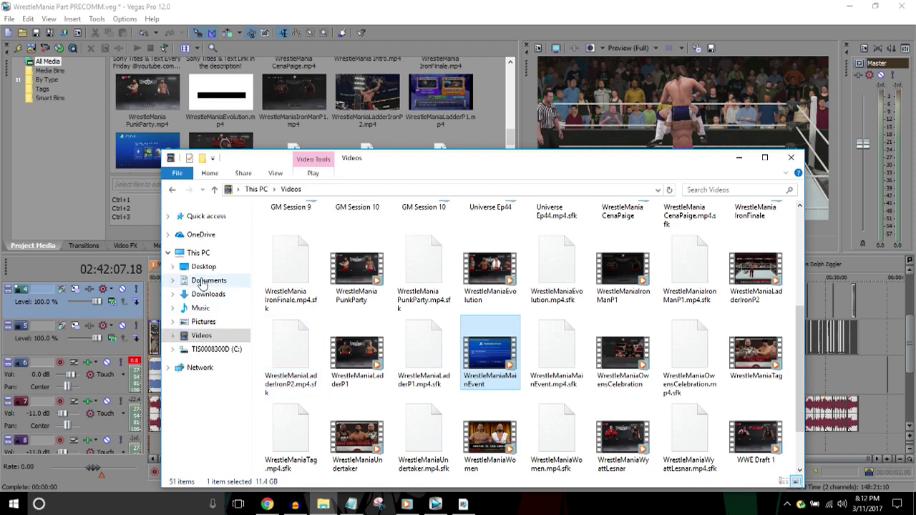
pyautogui.click(204, 280)
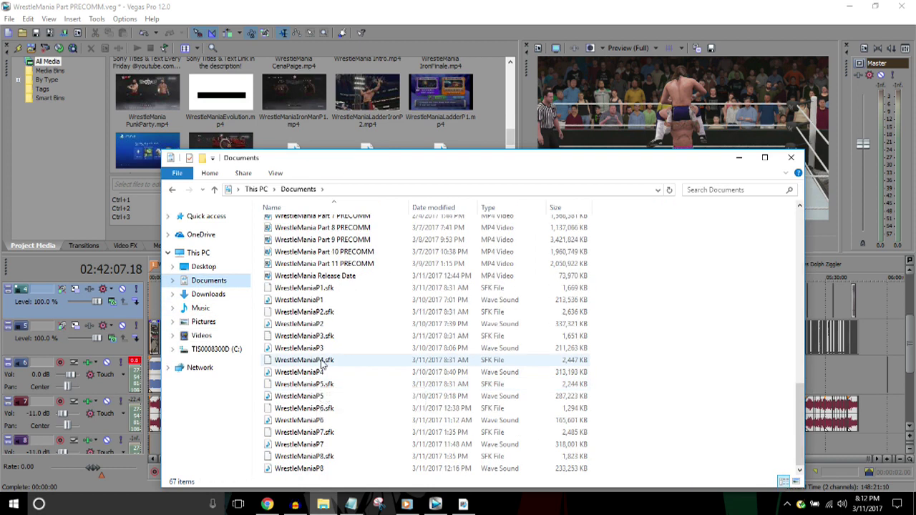
pyautogui.scroll(-2, 332, 285)
pyautogui.scroll(3, 332, 284)
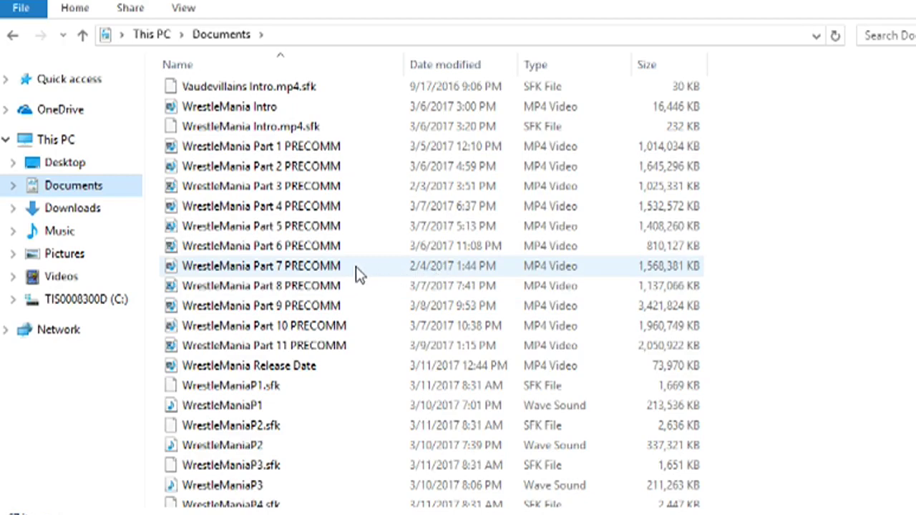
pyautogui.moveTo(350, 270)
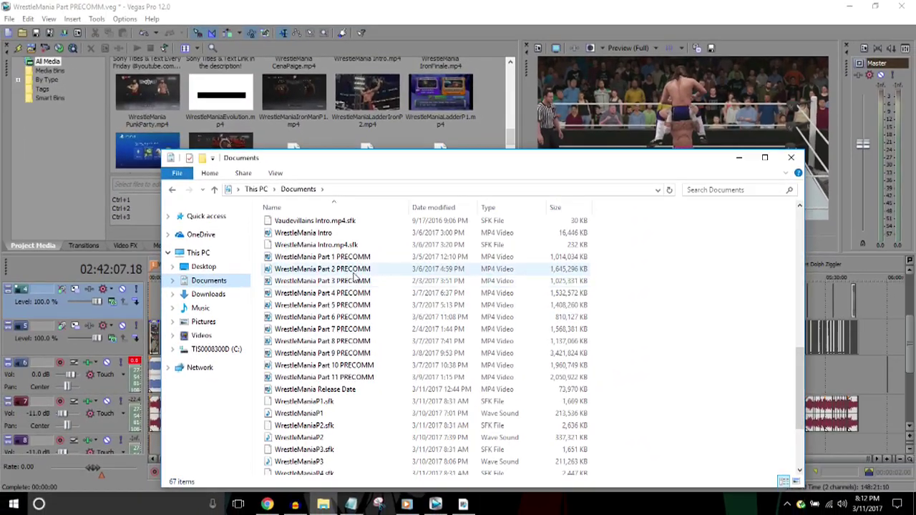
pyautogui.click(772, 131)
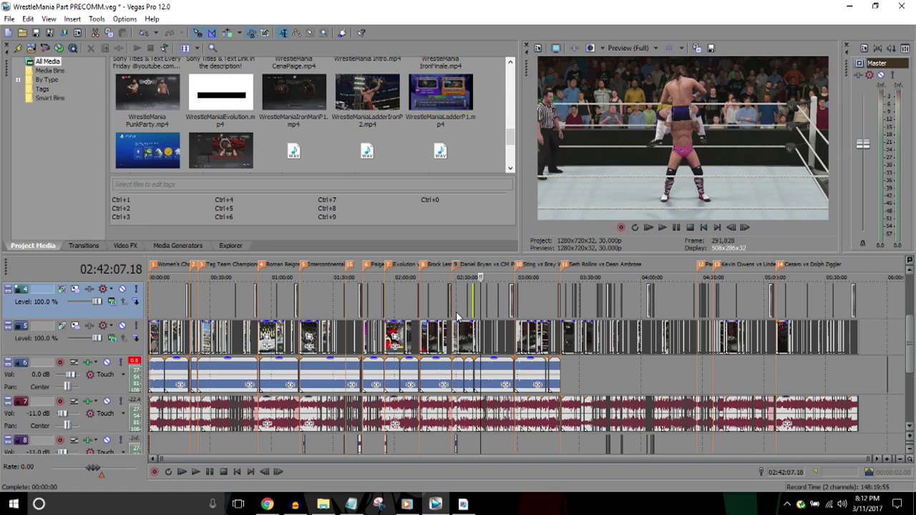
# Step: Review the Daniel Bryan vs CM Punk footage on the timeline from 02:42:07 to about 02:44:46
pyautogui.scroll(5, 485, 306)
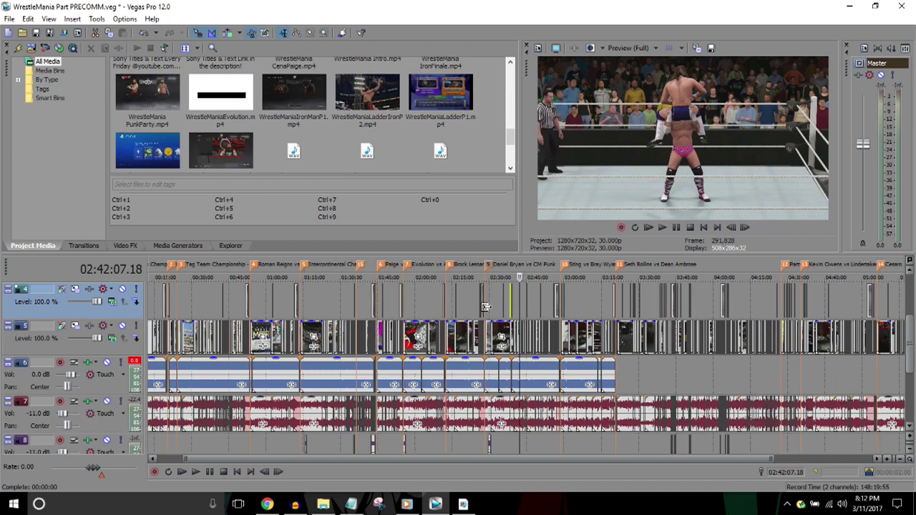
pyautogui.scroll(3, 487, 312)
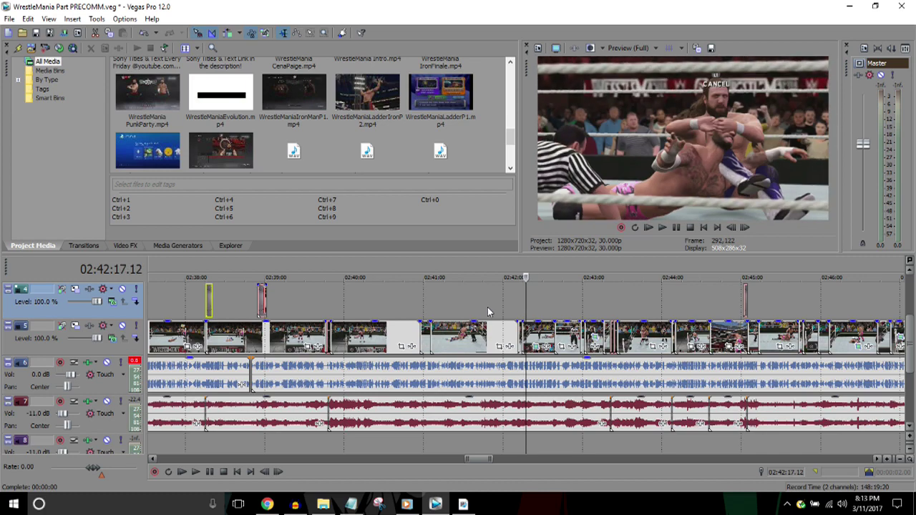
pyautogui.scroll(-2, 488, 312)
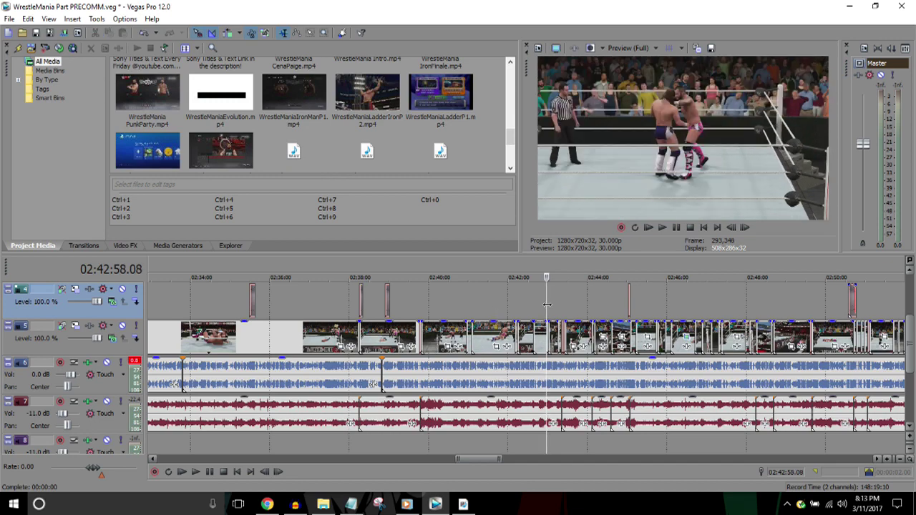
pyautogui.scroll(-2, 547, 309)
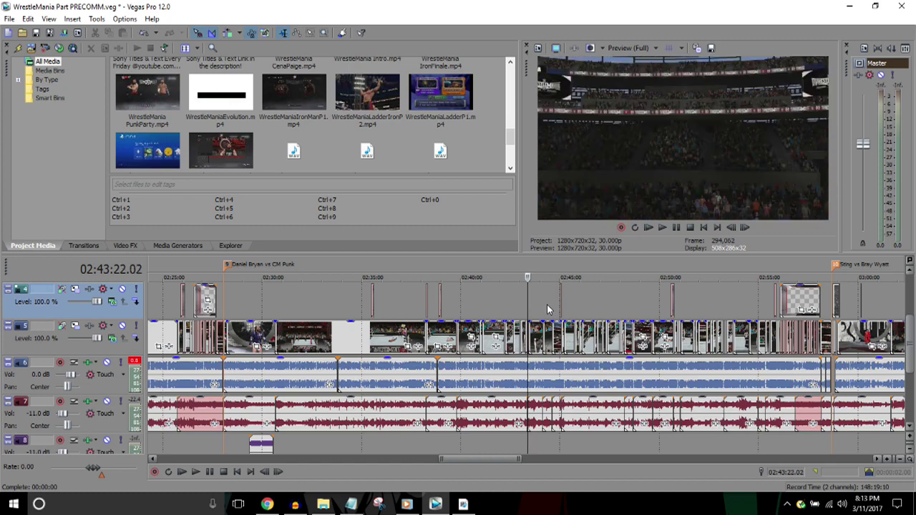
pyautogui.scroll(2, 547, 309)
pyautogui.scroll(-2, 547, 309)
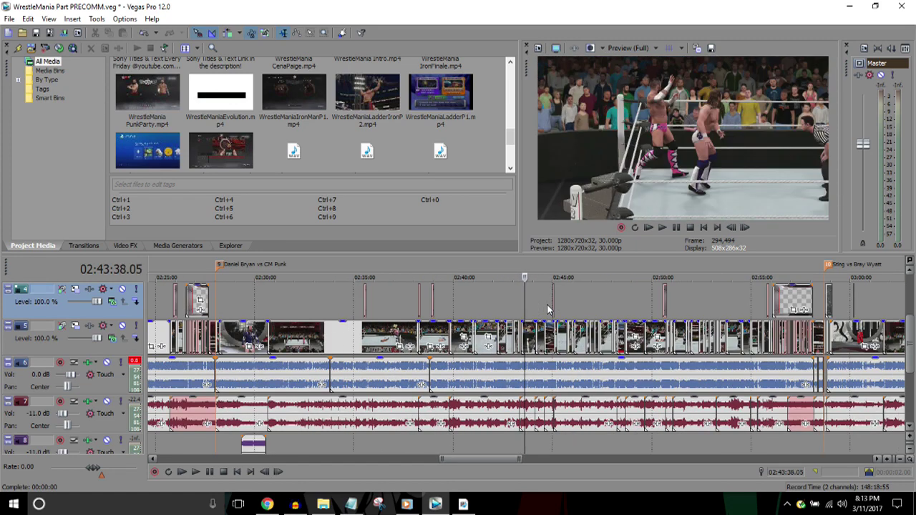
pyautogui.scroll(-2, 546, 309)
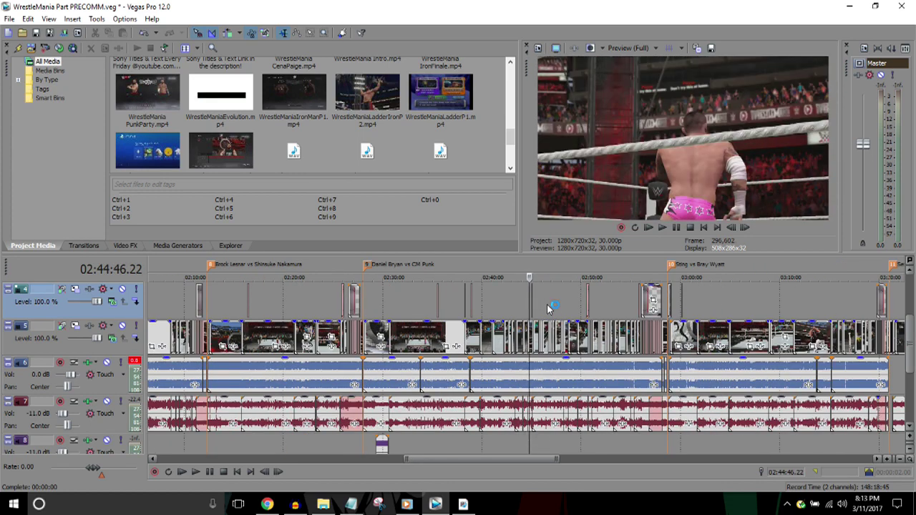
# Step: Examine the short overlay clip near 02:45:02 and the match footage following it, up to about 02:45:52
pyautogui.scroll(5, 547, 307)
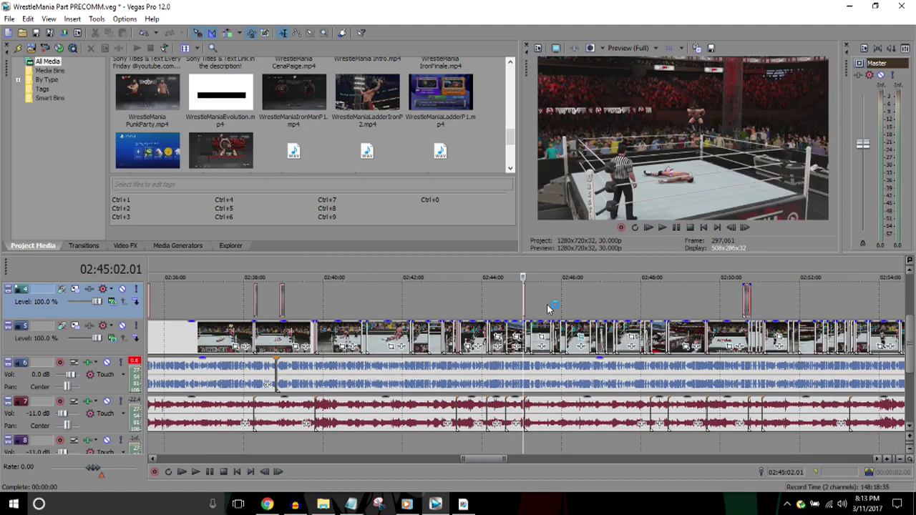
pyautogui.scroll(3, 548, 308)
pyautogui.scroll(2, 547, 307)
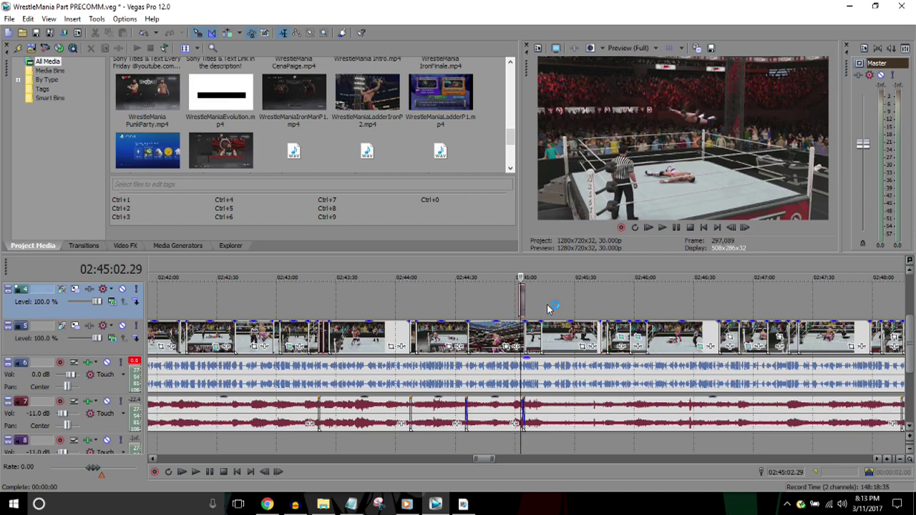
pyautogui.scroll(-2, 546, 304)
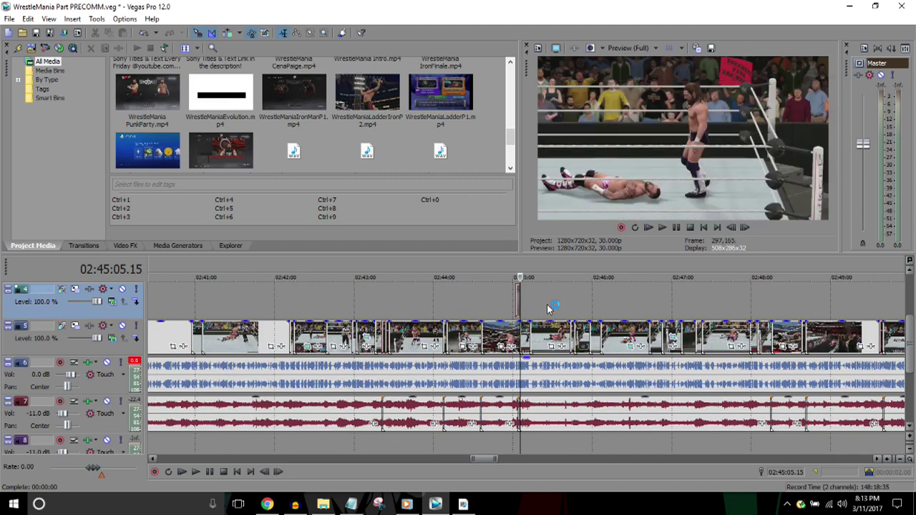
pyautogui.scroll(-2, 547, 304)
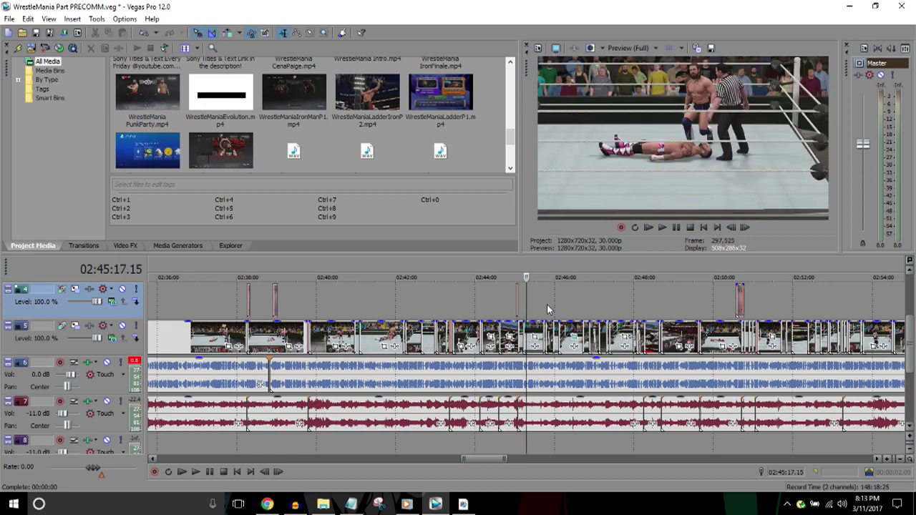
pyautogui.scroll(-1, 546, 304)
pyautogui.scroll(-2, 547, 305)
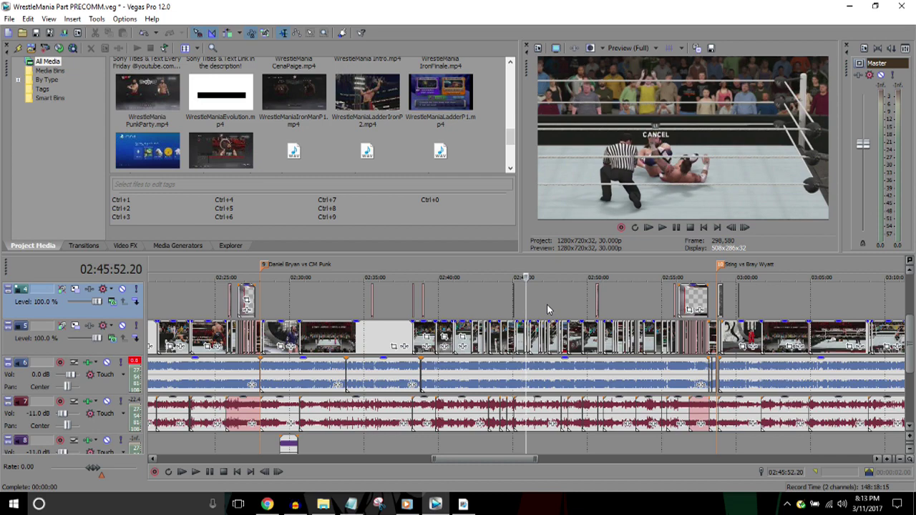
# Step: Review the densely cut middle part of the Daniel Bryan vs CM Punk match, from about 02:46:01 to 02:50:23
pyautogui.scroll(2, 547, 305)
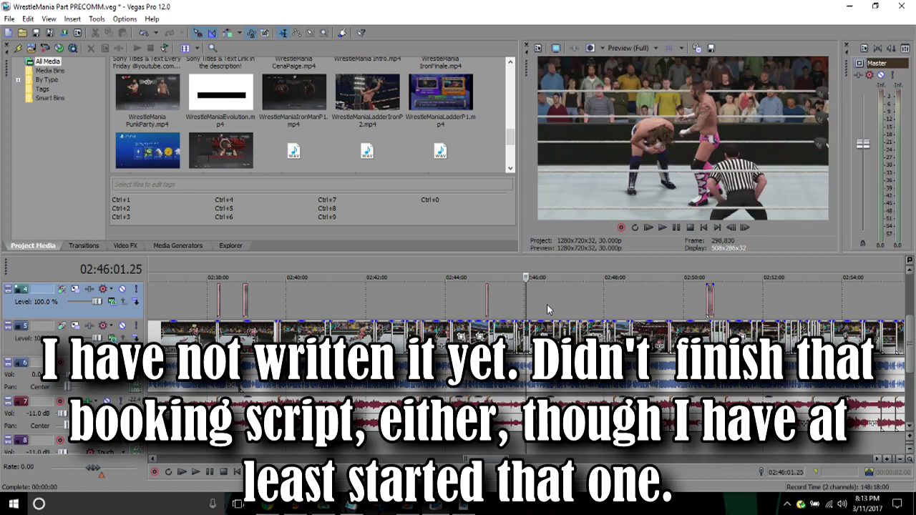
pyautogui.scroll(-1, 546, 304)
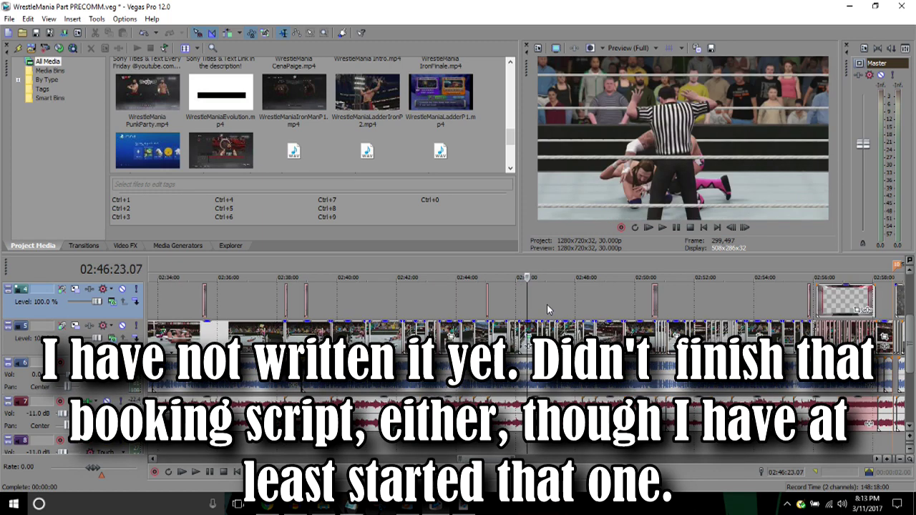
pyautogui.scroll(-2, 546, 309)
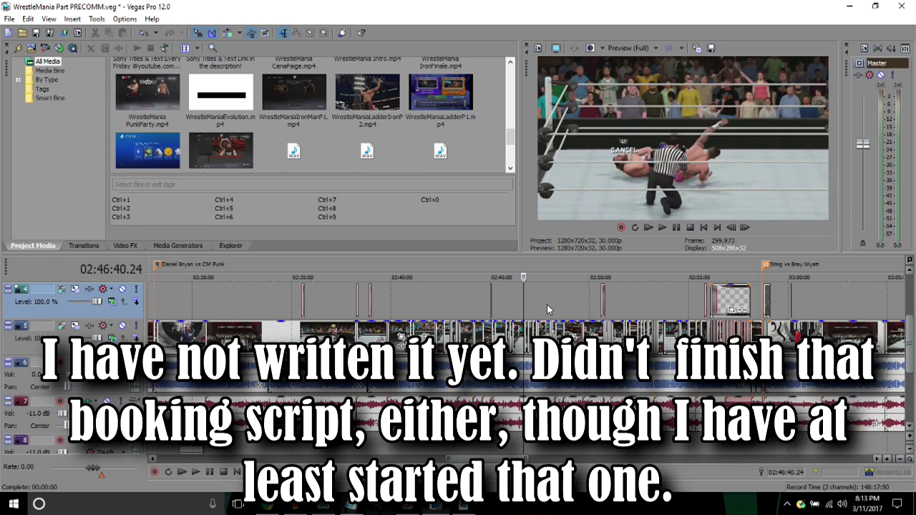
pyautogui.scroll(-2, 546, 305)
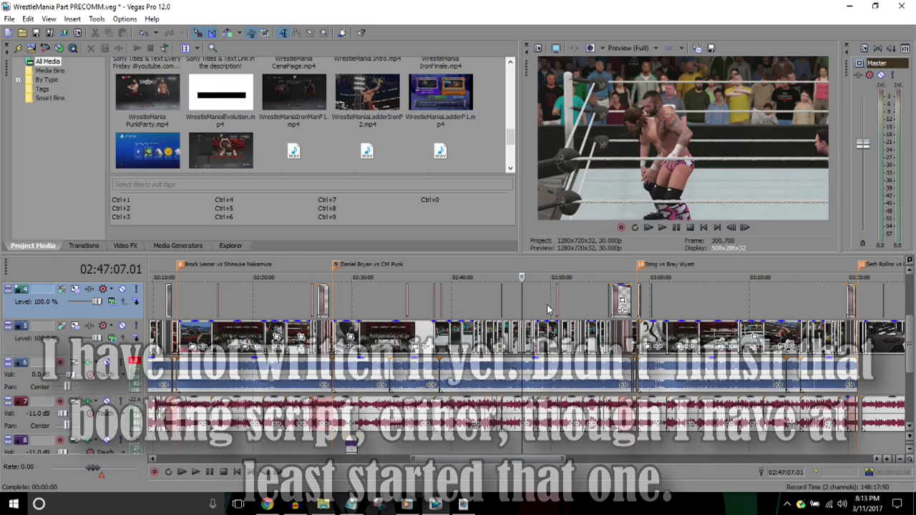
pyautogui.scroll(1, 547, 304)
pyautogui.press('space')
pyautogui.scroll(2, 546, 309)
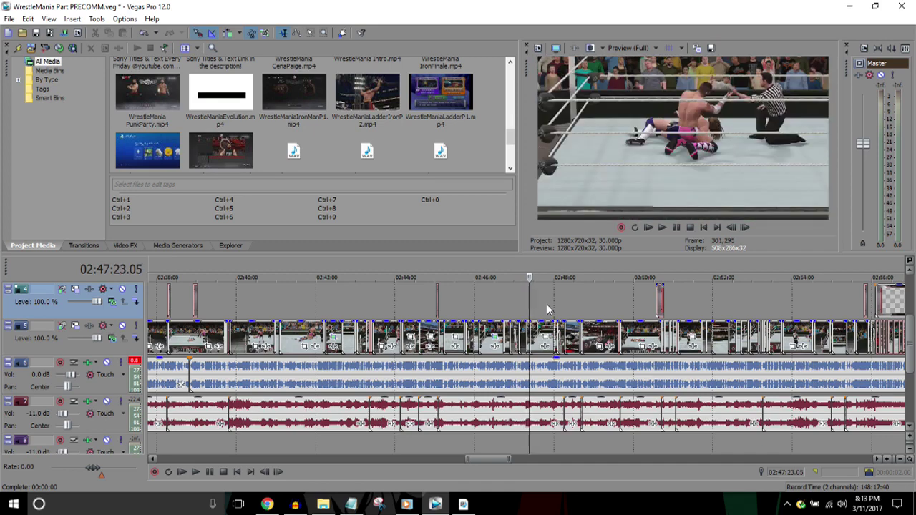
pyautogui.scroll(-2, 547, 309)
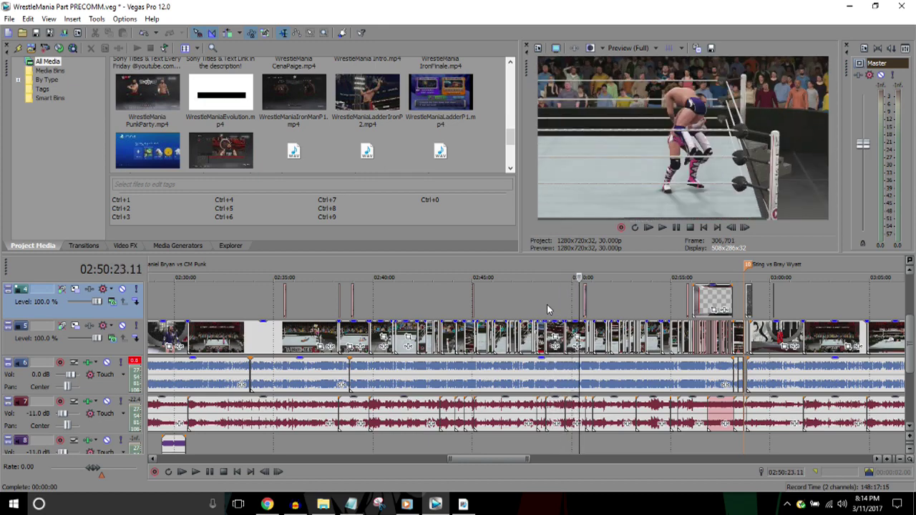
# Step: Locate the top-rope move near 02:50:35 and place the playhead just before its overlay clip, at 02:50:33.24
pyautogui.press('Right')
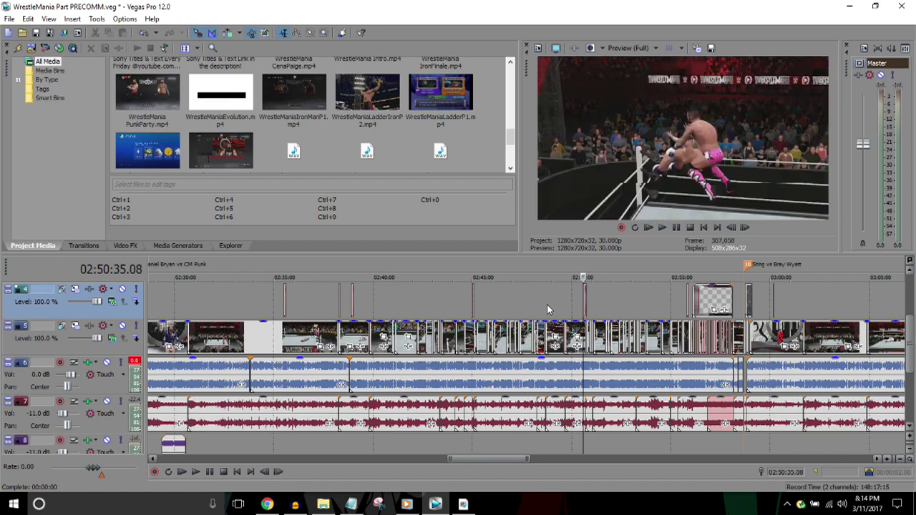
pyautogui.press('Up')
pyautogui.press('Left')
pyautogui.press('Left')
pyautogui.scroll(3, 547, 304)
pyautogui.press('l')
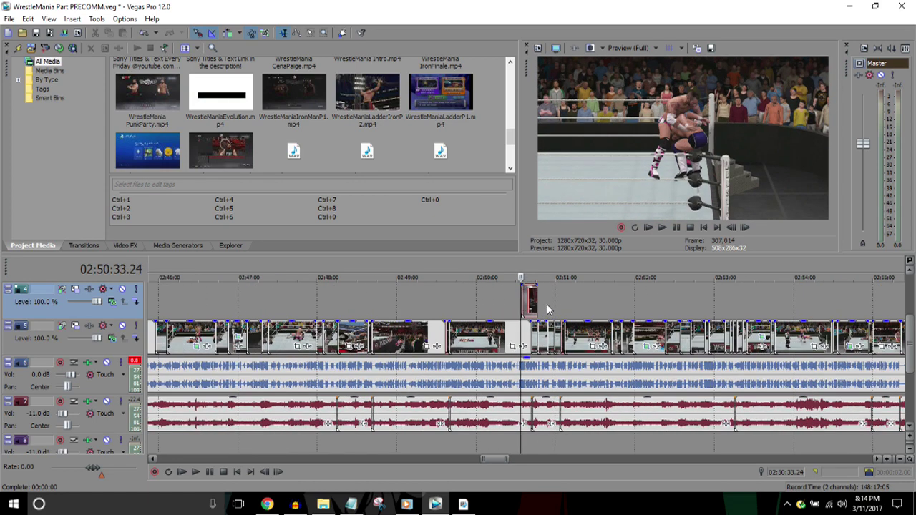
# Step: Inspect the start of the top-rope overlay clip frame by frame, stepping back to 02:50:34.15
pyautogui.press('Left')
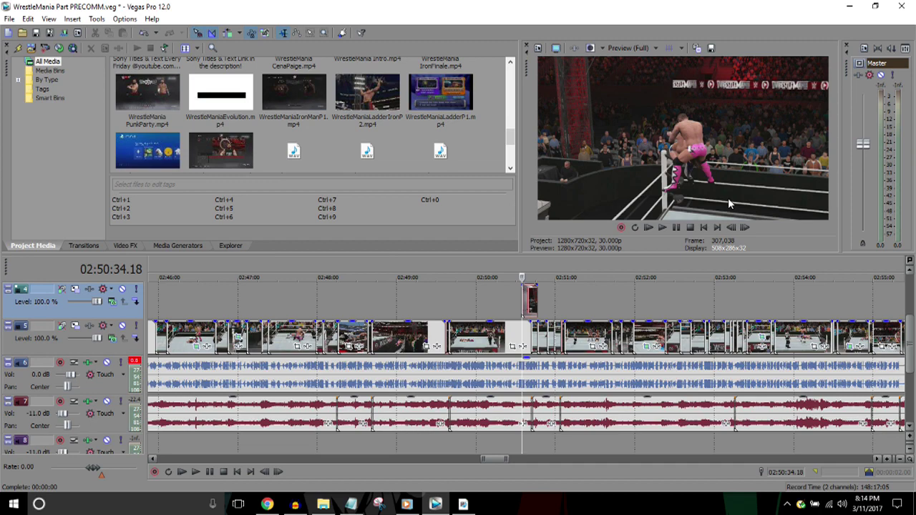
pyautogui.press('Up')
pyautogui.press('Up')
pyautogui.press('Up')
pyautogui.press('Up')
pyautogui.press('Up')
pyautogui.press('Up')
pyautogui.press('Up')
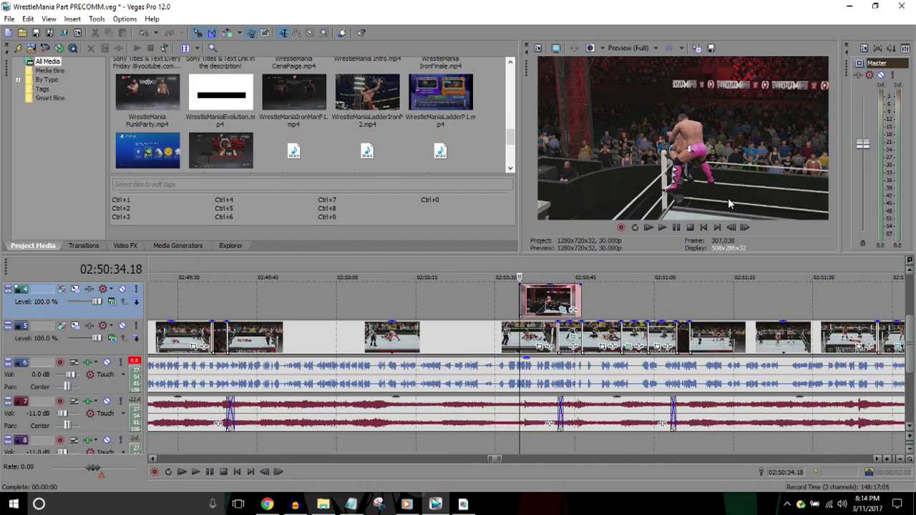
pyautogui.press('Left')
pyautogui.press('Left')
pyautogui.press('Left')
pyautogui.press('Left')
pyautogui.press('Left')
pyautogui.press('Left')
pyautogui.press('Left')
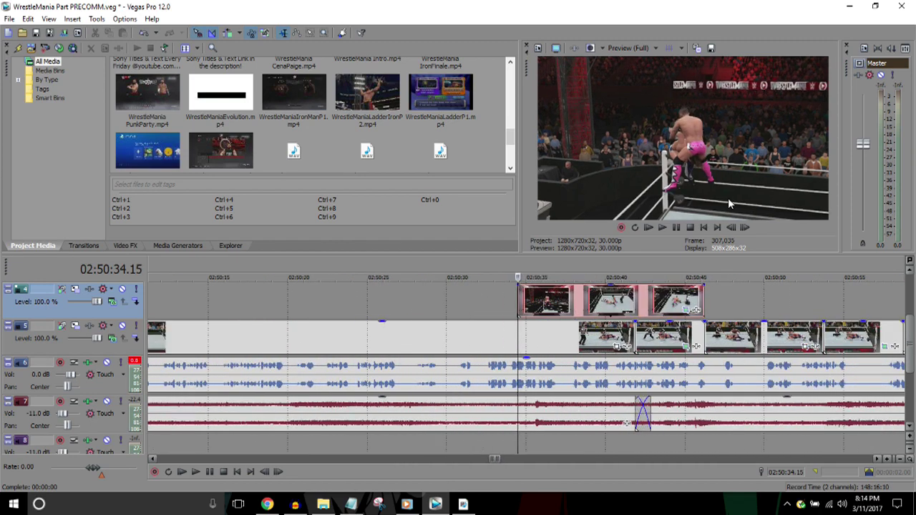
# Step: Step forward frame by frame through the top-rope overlay clip to 02:50:35.01
pyautogui.press('Down')
pyautogui.press('Down')
pyautogui.press('Down')
pyautogui.press('Right')
pyautogui.press('Right')
pyautogui.press('Right')
pyautogui.press('Right')
pyautogui.press('Right')
pyautogui.press('Right')
pyautogui.press('Right')
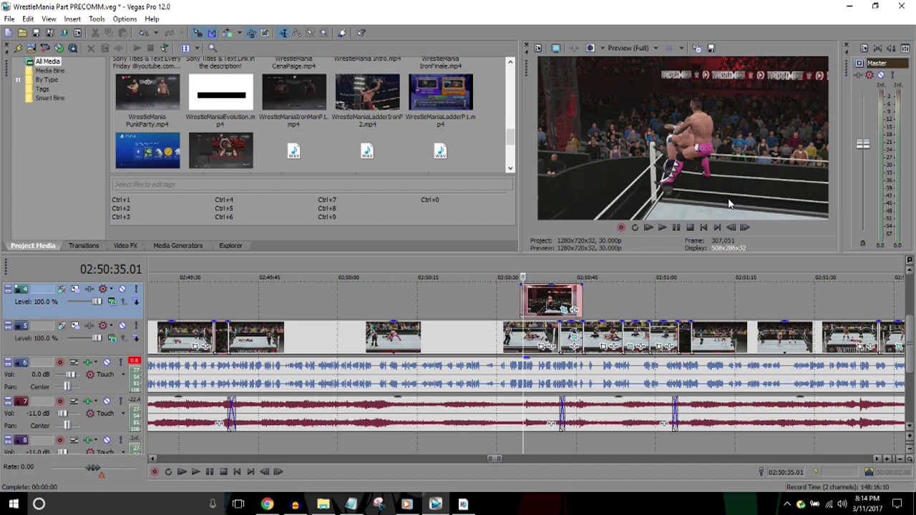
pyautogui.press('Down')
pyautogui.press('Down')
pyautogui.press('Down')
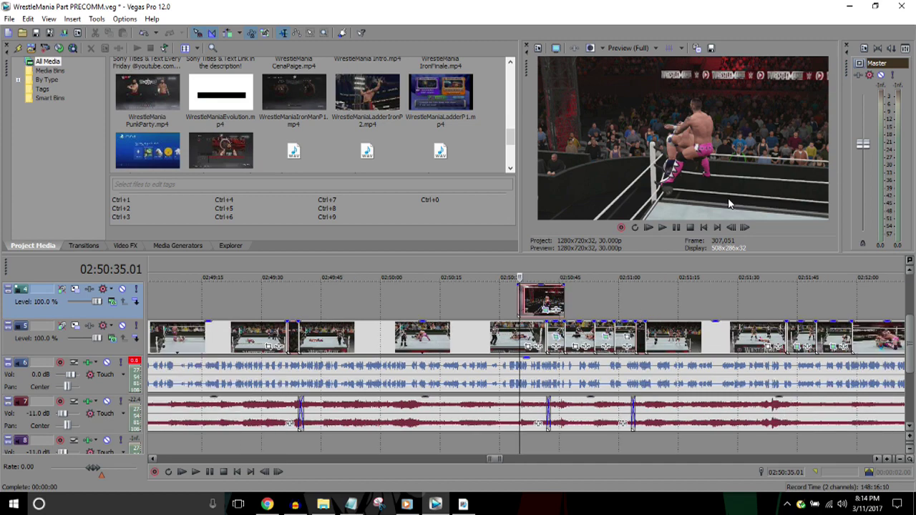
# Step: Survey the entire project timeline, and continue reviewing the Daniel Bryan vs CM Punk match up to about 02:51:32
pyautogui.press('Right')
pyautogui.press('Right')
pyautogui.press('Down')
pyautogui.press('Down')
pyautogui.press('Down')
pyautogui.press('Down')
pyautogui.press('Down')
pyautogui.press('Down')
pyautogui.press('Down')
pyautogui.press('Down')
pyautogui.press('Down')
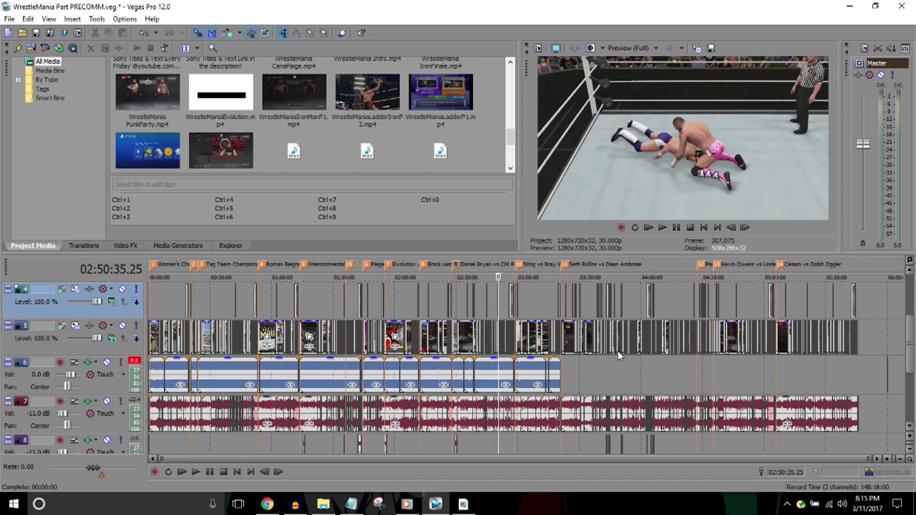
pyautogui.scroll(2, 617, 351)
pyautogui.scroll(4, 617, 350)
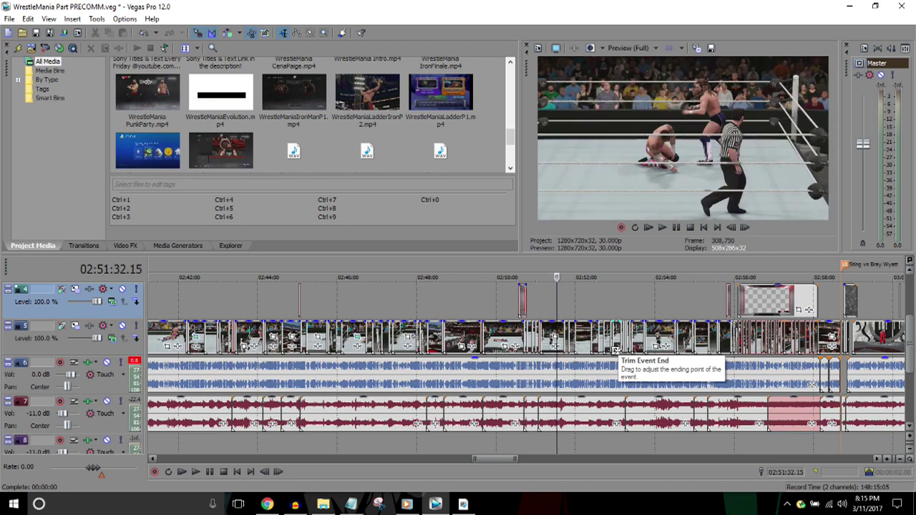
# Step: Continue playing the Daniel Bryan vs CM Punk match from 02:51:32 to about 02:51:43
pyautogui.scroll(-1, 615, 351)
pyautogui.press('space')
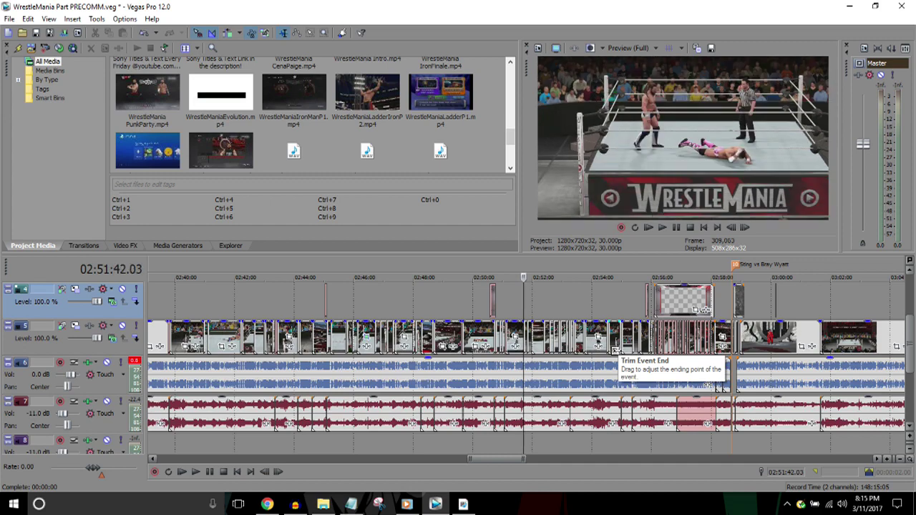
pyautogui.scroll(1, 615, 351)
pyautogui.scroll(1, 616, 350)
pyautogui.press('Return')
pyautogui.press('Return')
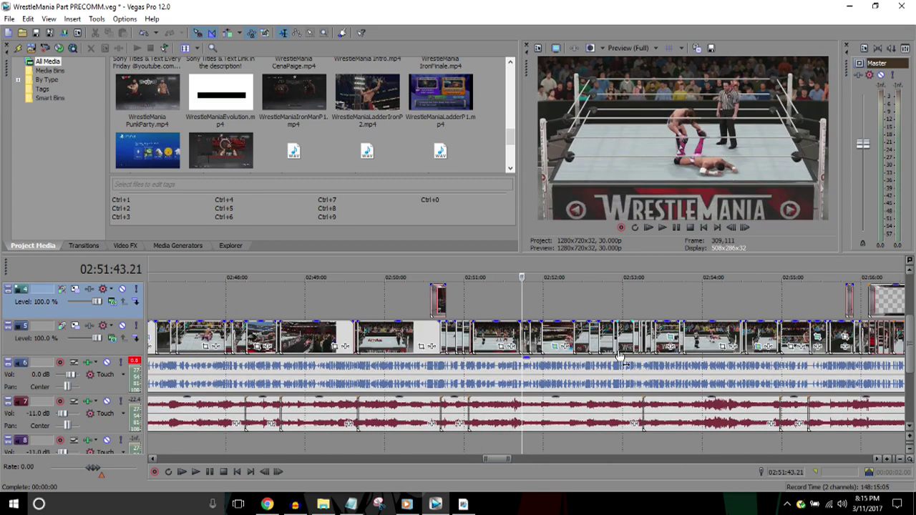
# Step: Review the footage after the top-rope overlay clip from about 02:50:45 to 02:50:53, and survey the surrounding match sections
pyautogui.click(437, 266)
pyautogui.hotkey('ctrl', 'alt', 'Left')
pyautogui.hotkey('ctrl', 'alt', 'Left')
pyautogui.hotkey('ctrl', 'alt', 'Left')
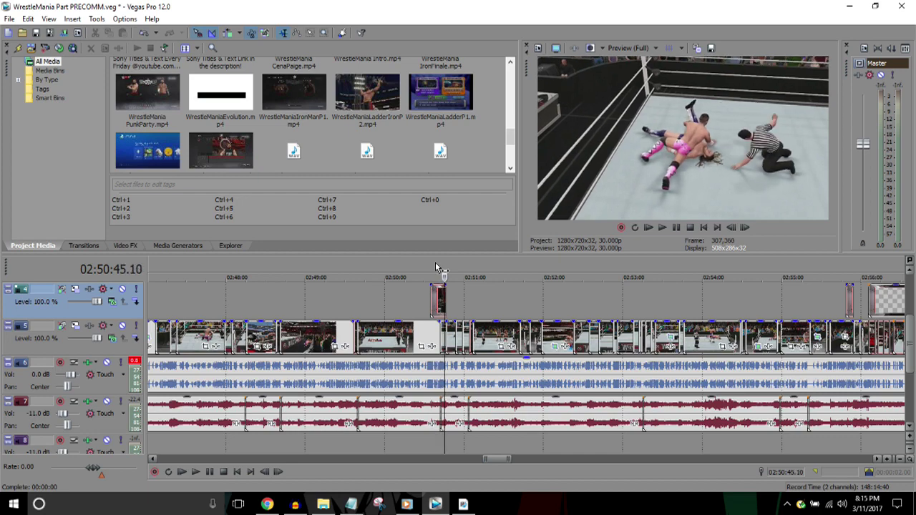
pyautogui.scroll(4, 435, 266)
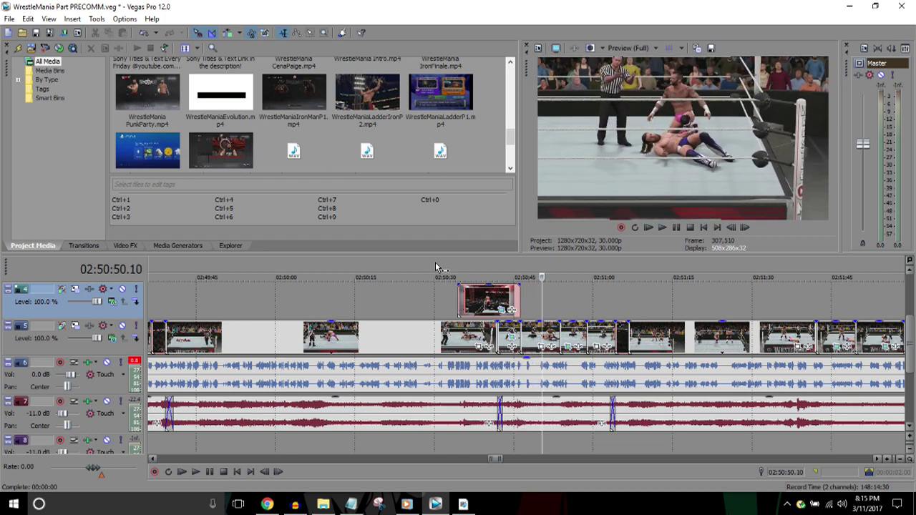
pyautogui.scroll(-3, 435, 266)
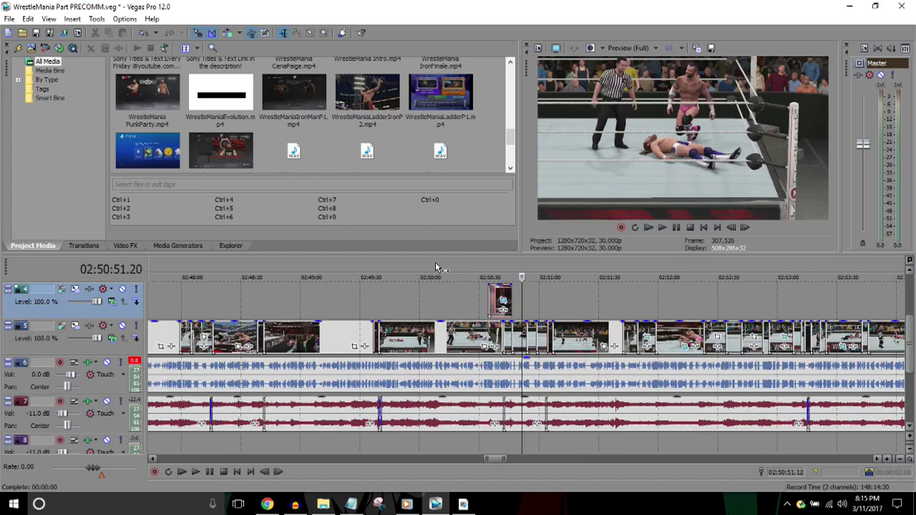
pyautogui.scroll(-5, 435, 266)
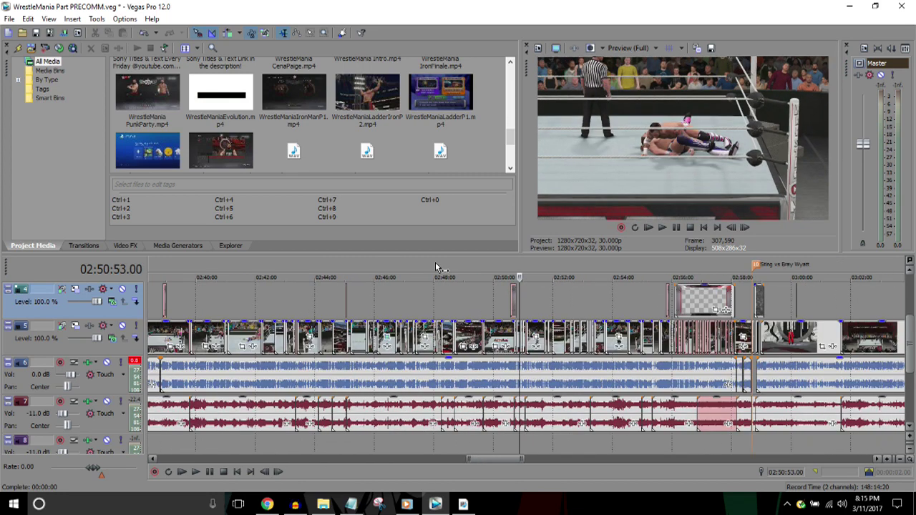
pyautogui.scroll(-6, 437, 267)
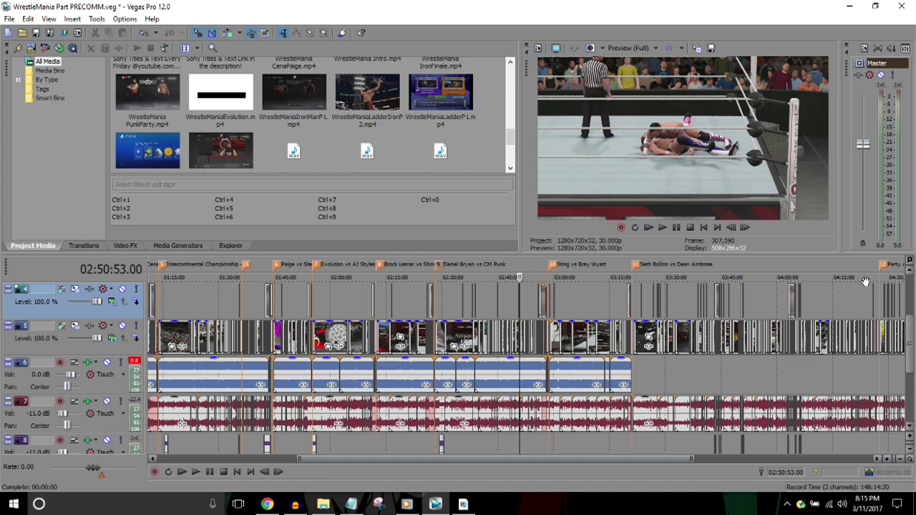
# Step: Replay the top-rope overlay clip from its start at 02:50:34.14, and continue the review at about 02:51:32
pyautogui.scroll(10, 865, 281)
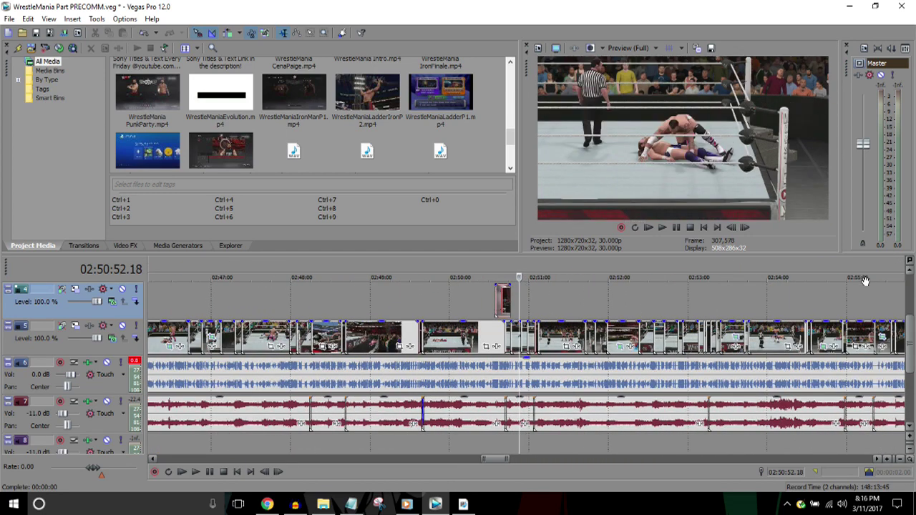
pyautogui.click(495, 264)
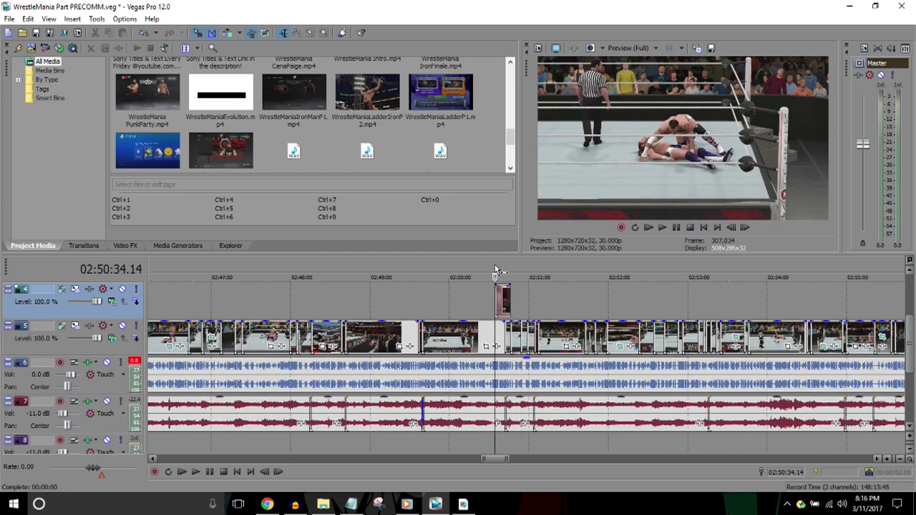
pyautogui.press('space')
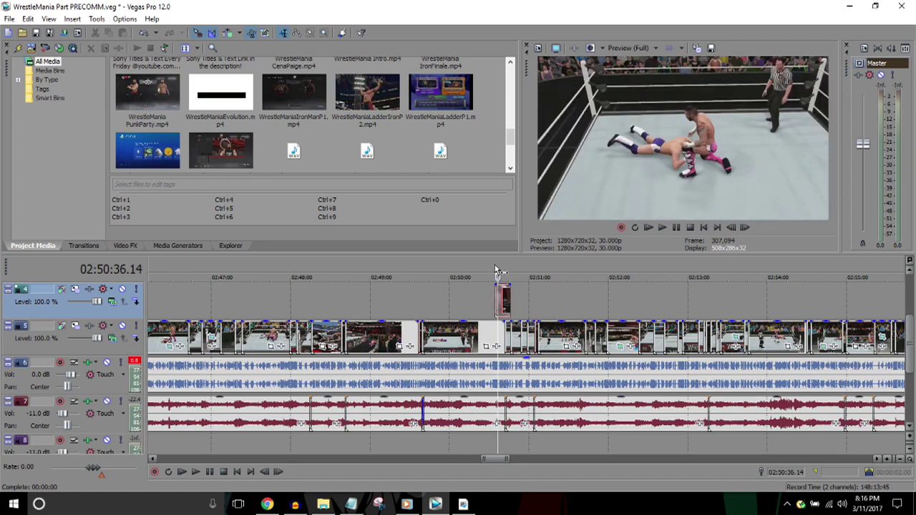
pyautogui.scroll(-6, 495, 272)
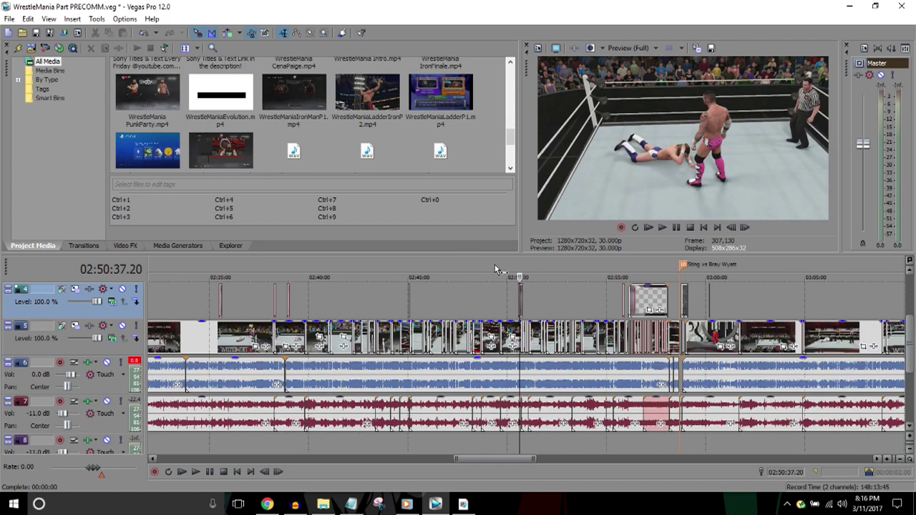
pyautogui.scroll(-3, 495, 272)
pyautogui.press('space')
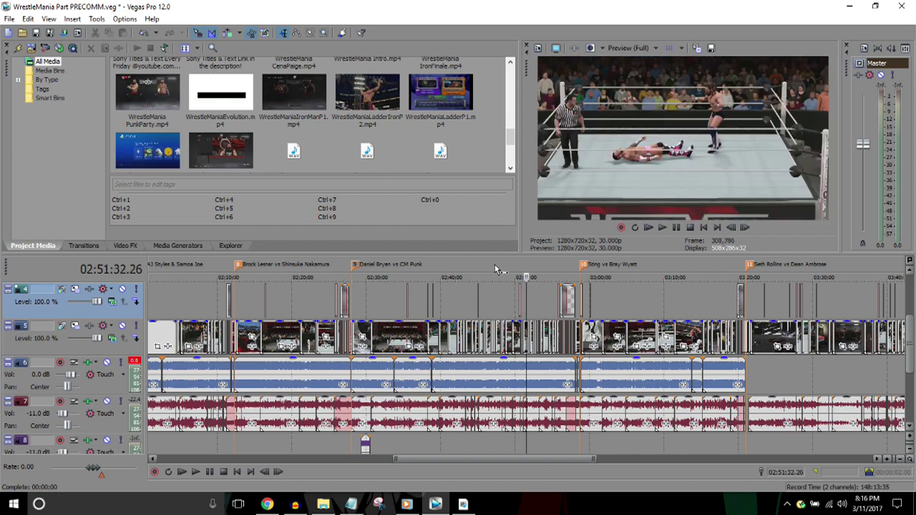
# Step: Review the Daniel Bryan vs CM Punk finish and winner footage from about 02:55:50 to 02:56:03
pyautogui.scroll(3, 495, 270)
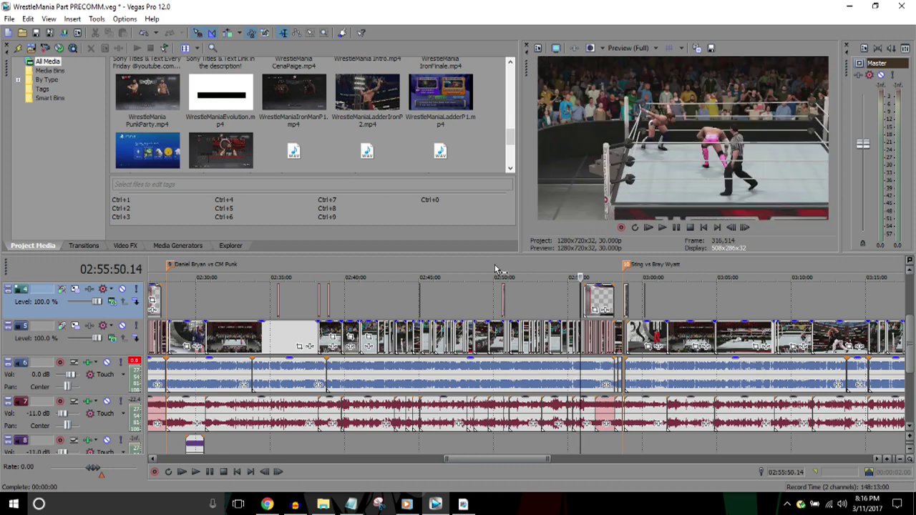
pyautogui.scroll(10, 495, 270)
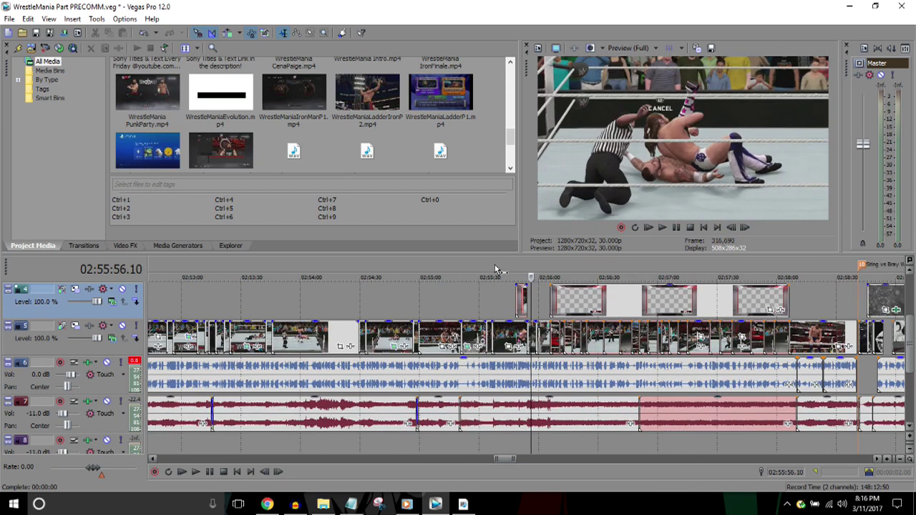
pyautogui.scroll(-4, 495, 269)
pyautogui.scroll(-2, 495, 269)
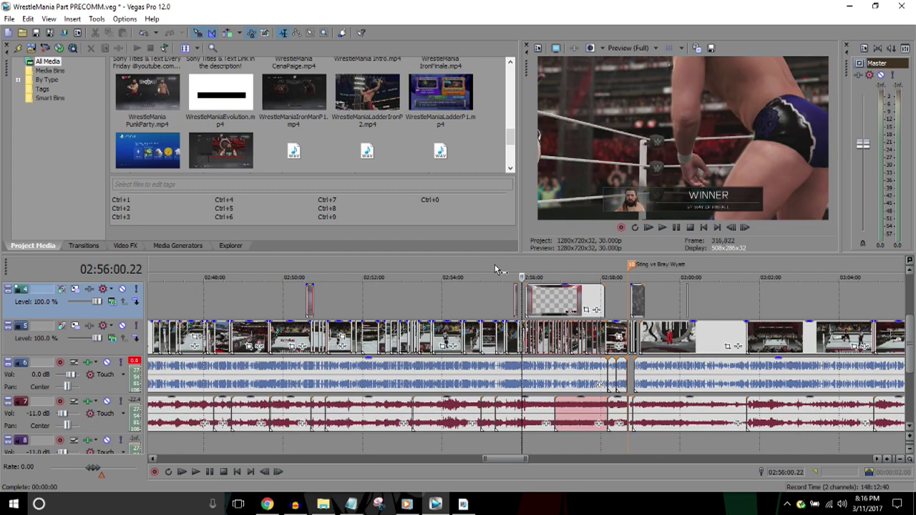
pyautogui.scroll(-2, 495, 270)
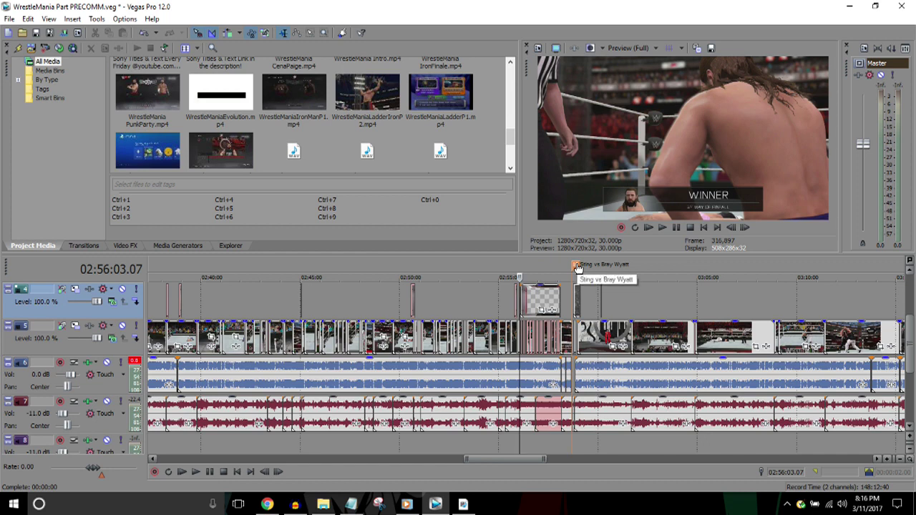
# Step: Go to the opening of the Sting vs Bray Wyatt section and preview its particle overlay clip at about 02:58:53
pyautogui.click(576, 267)
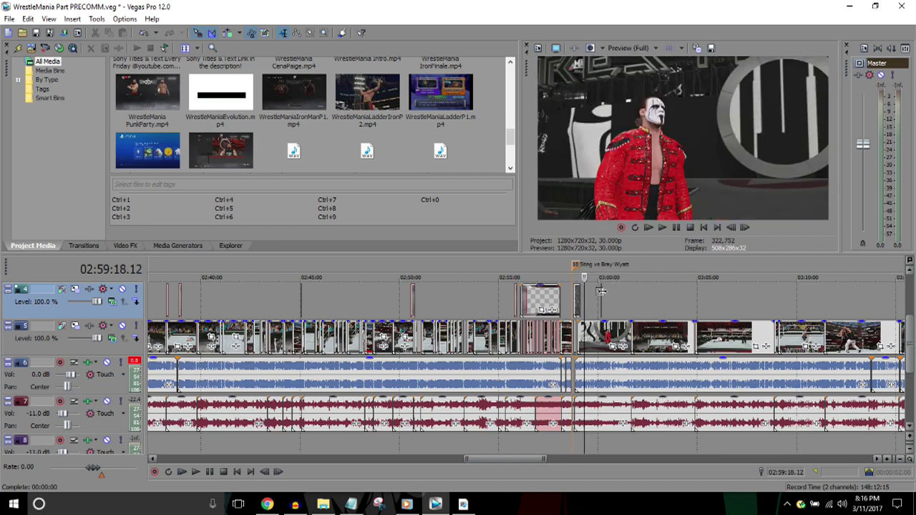
pyautogui.scroll(5, 602, 291)
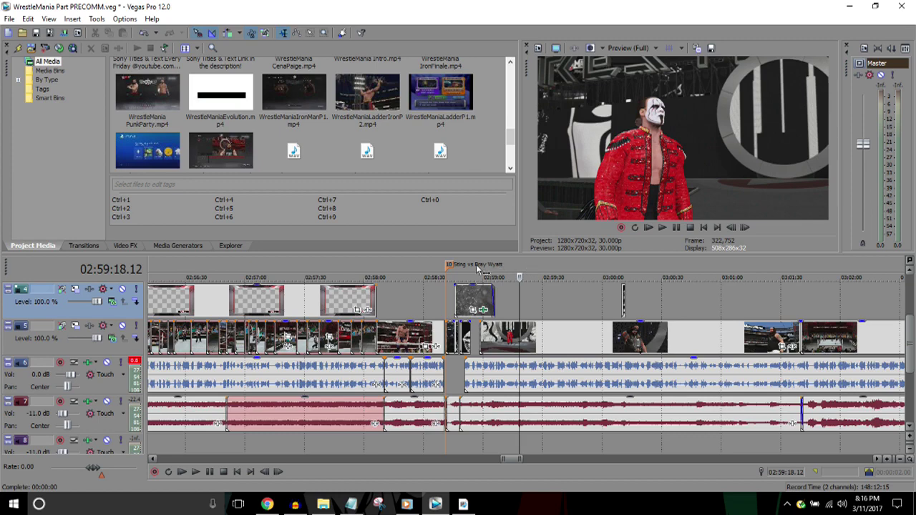
pyautogui.click(472, 269)
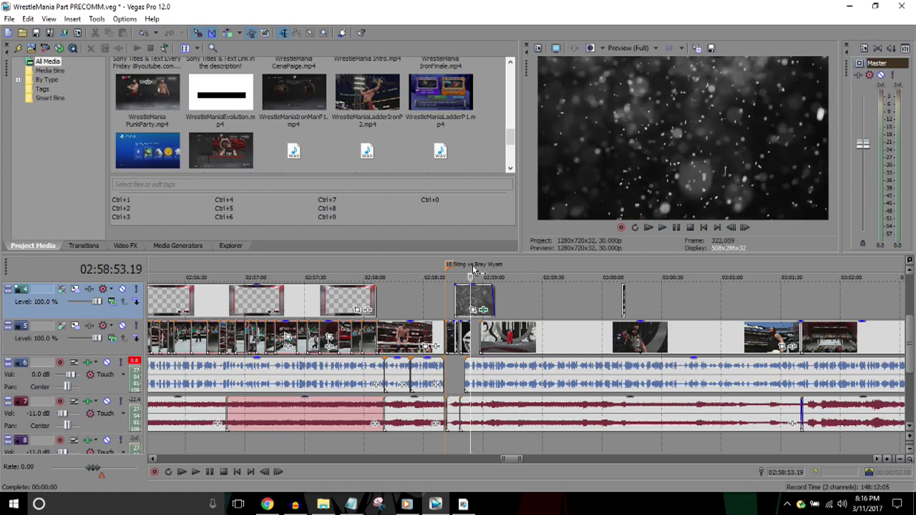
# Step: Survey the entire project timeline, and play Sting's entrance through the particle overlay clip to about 02:59:02
pyautogui.scroll(-3, 473, 269)
pyautogui.scroll(-6, 472, 269)
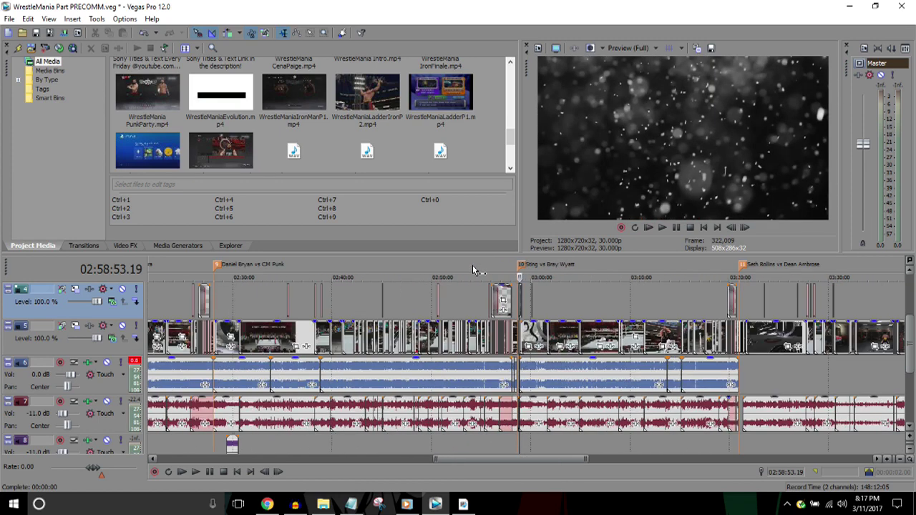
pyautogui.scroll(-3, 472, 269)
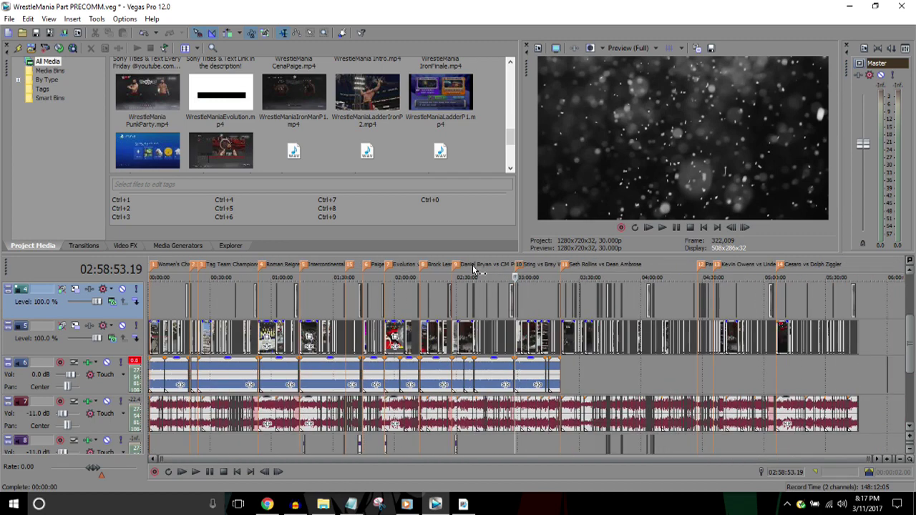
pyautogui.scroll(2, 473, 270)
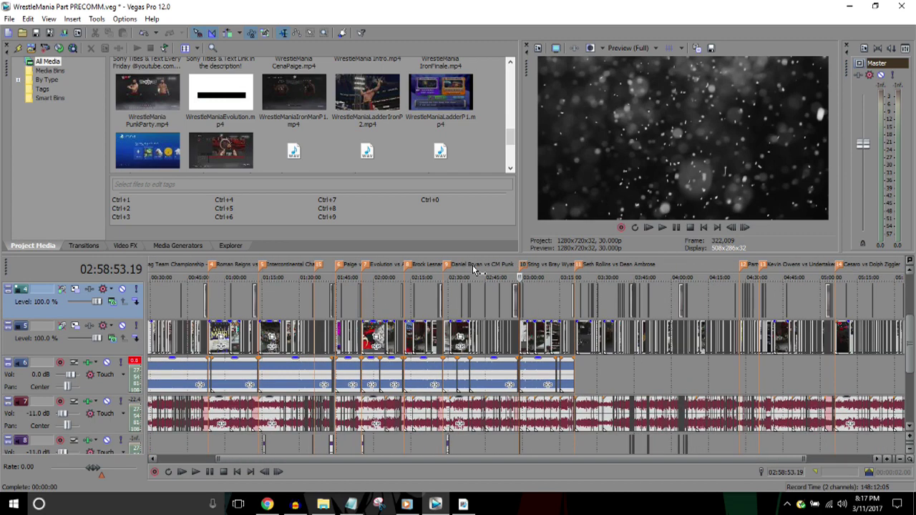
pyautogui.scroll(6, 472, 270)
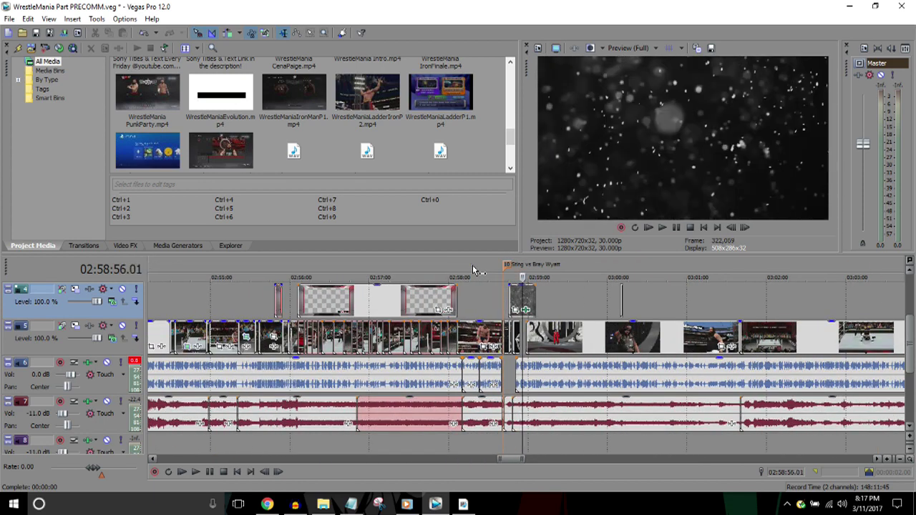
pyautogui.scroll(3, 473, 269)
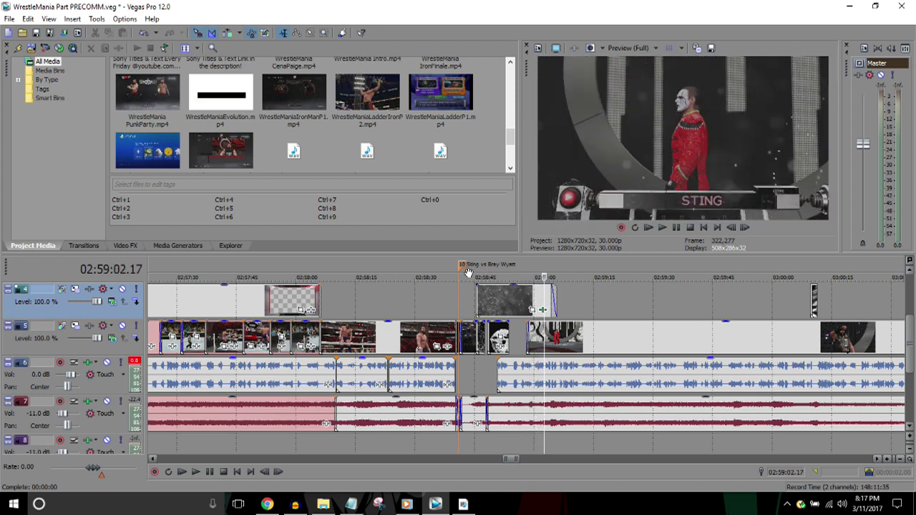
# Step: Replay Sting's intro from about 02:58:51, and check the short overlay clip near 03:00:09
pyautogui.click(493, 272)
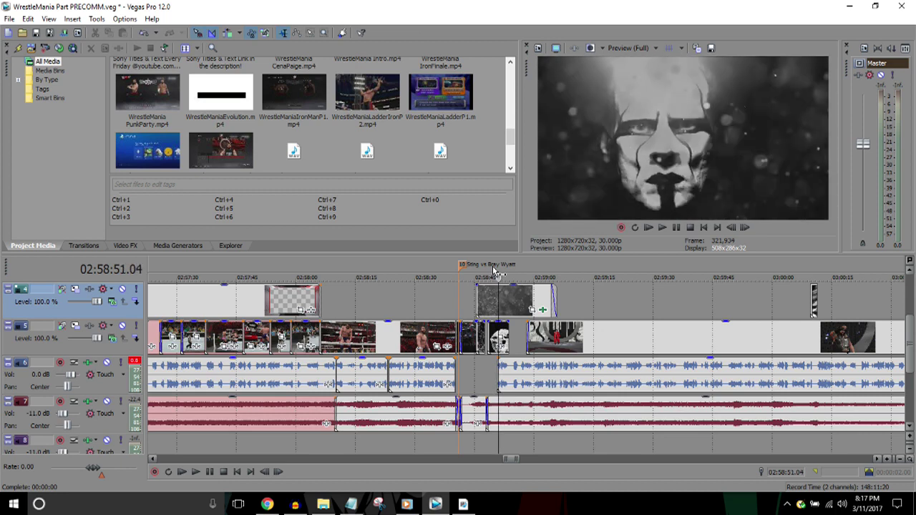
pyautogui.scroll(-3, 493, 273)
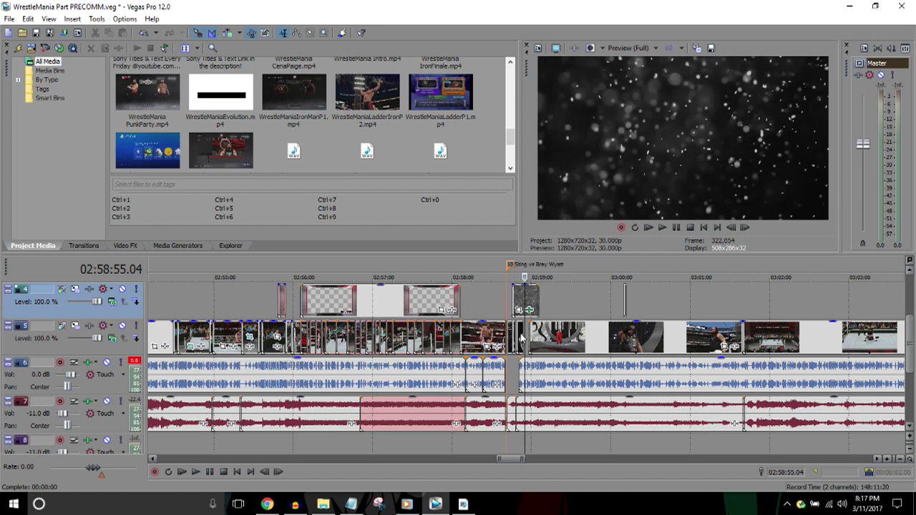
pyautogui.click(622, 274)
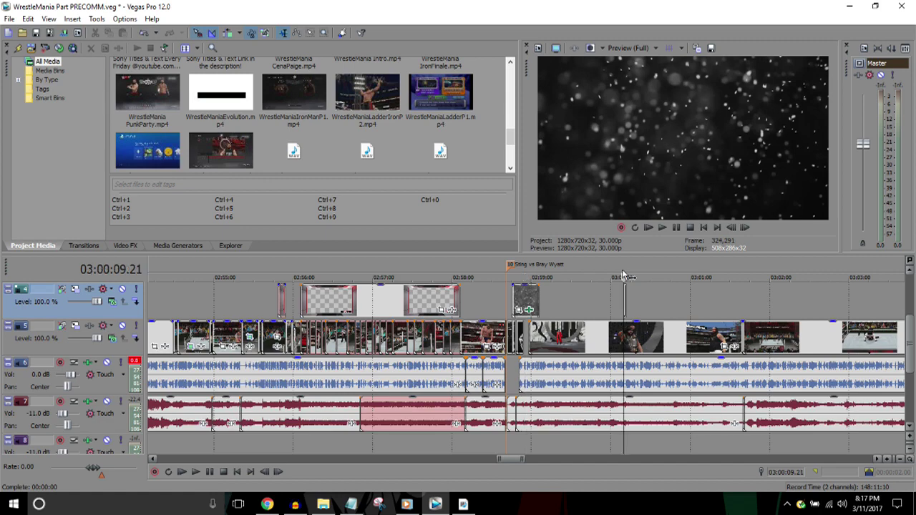
pyautogui.scroll(5, 622, 275)
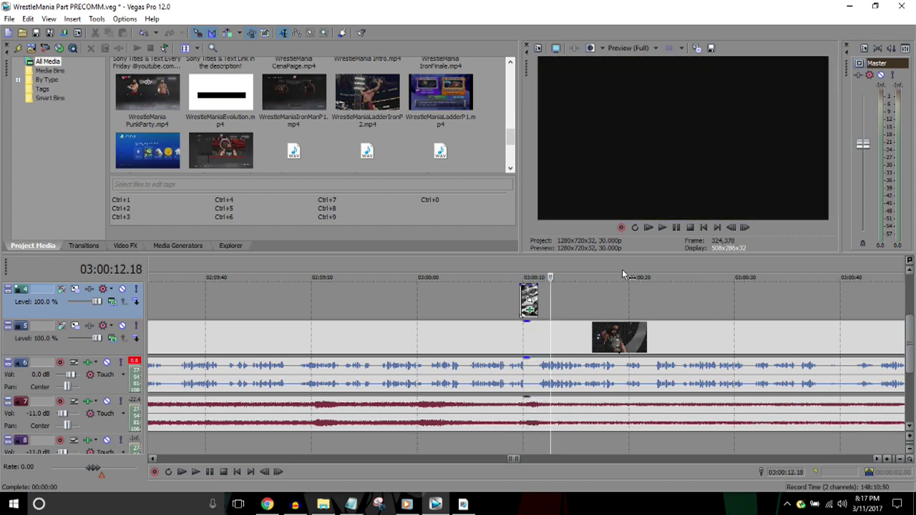
pyautogui.scroll(-6, 622, 269)
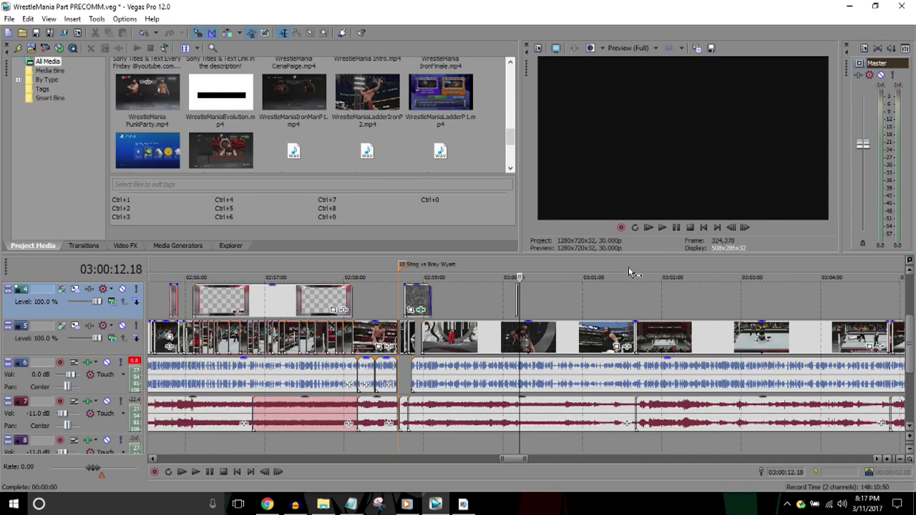
# Step: Review the start of the Sting vs Bray Wyatt match from 03:01:41 to about 03:05:12
pyautogui.click(637, 265)
pyautogui.scroll(-2, 639, 269)
pyautogui.scroll(-2, 639, 270)
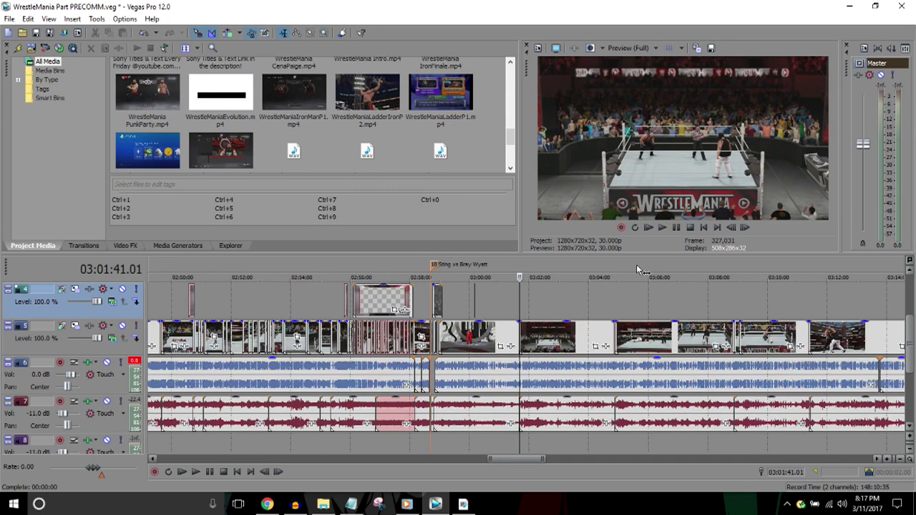
pyautogui.press('space')
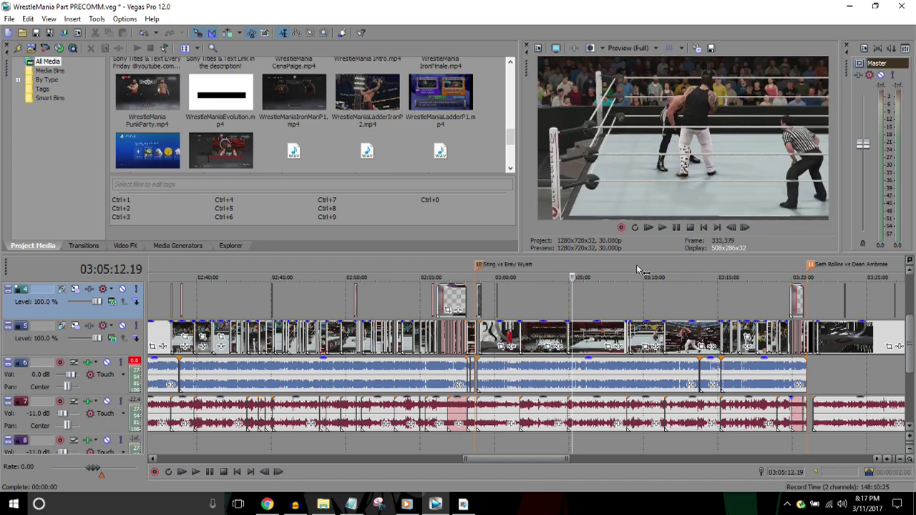
# Step: Sample the rest of the Sting vs Bray Wyatt match at about 03:09:48, 03:11:29, 03:15:08 and 03:18:34
pyautogui.click(628, 267)
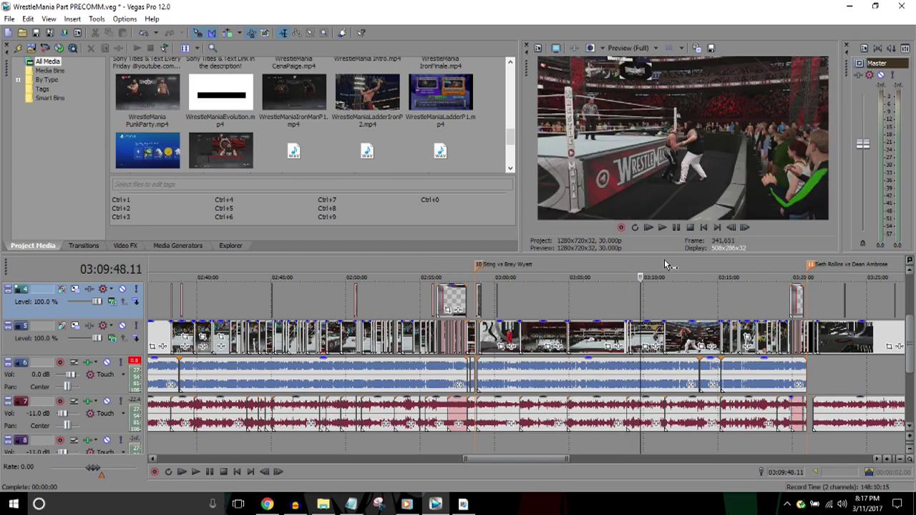
pyautogui.click(664, 265)
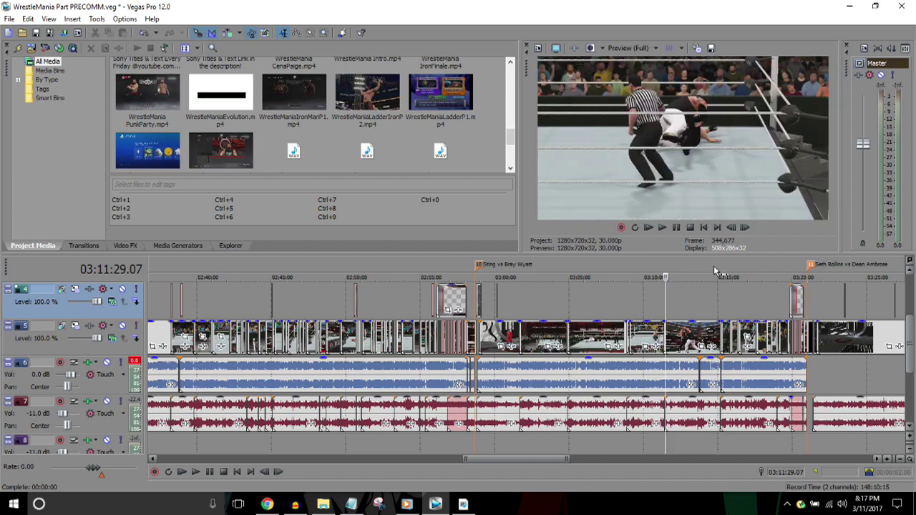
pyautogui.click(713, 265)
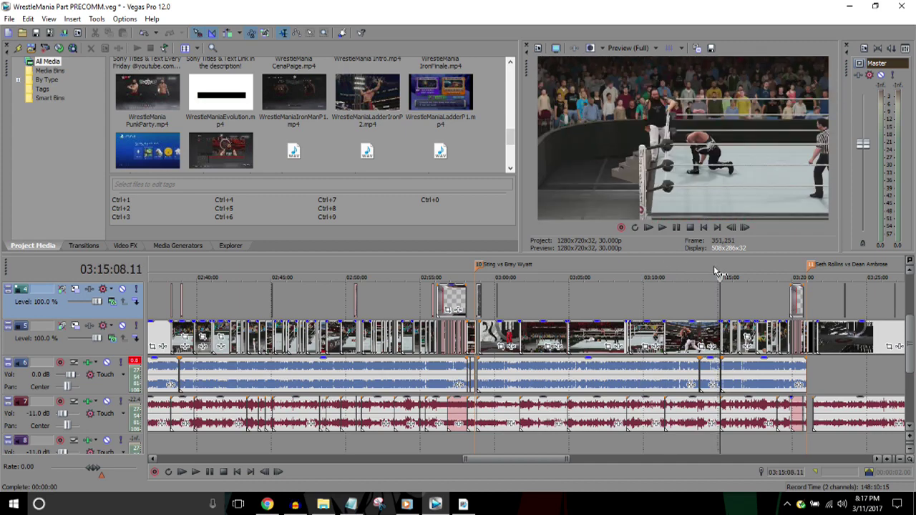
pyautogui.click(771, 272)
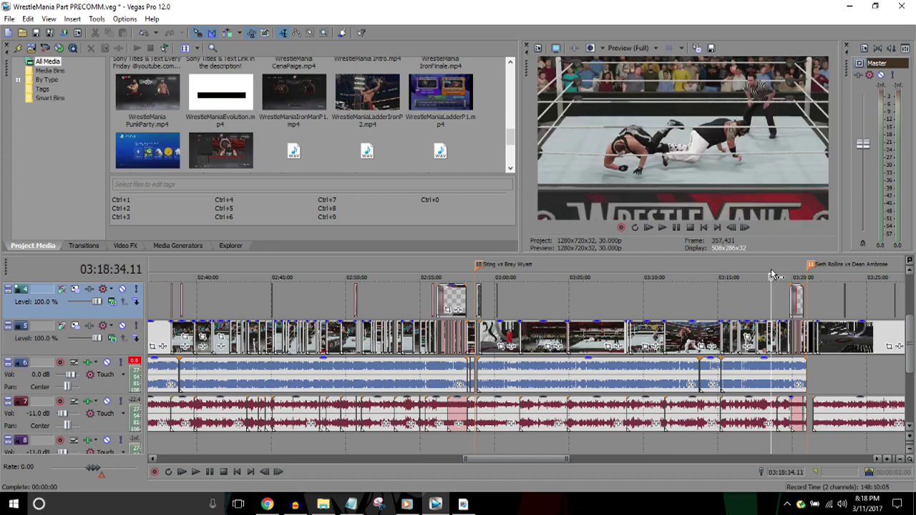
# Step: Check the closing footage of the Sting vs Bray Wyatt match from about 03:19:23 to 03:19:28
pyautogui.scroll(1, 771, 274)
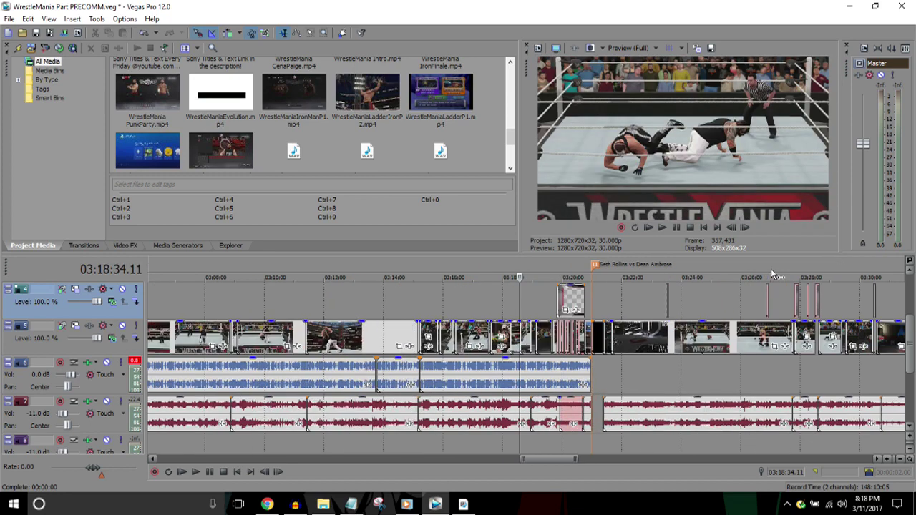
pyautogui.click(543, 268)
pyautogui.scroll(-5, 544, 268)
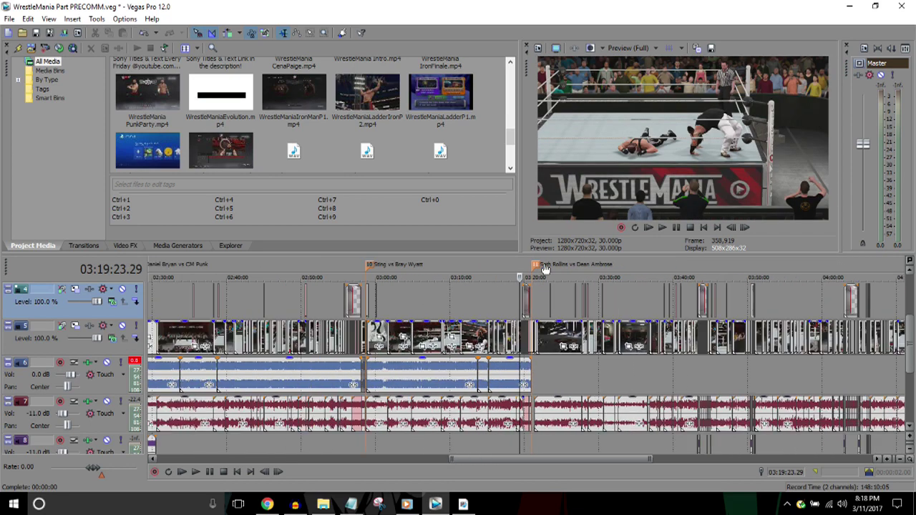
pyautogui.press('Up')
pyautogui.press('Down')
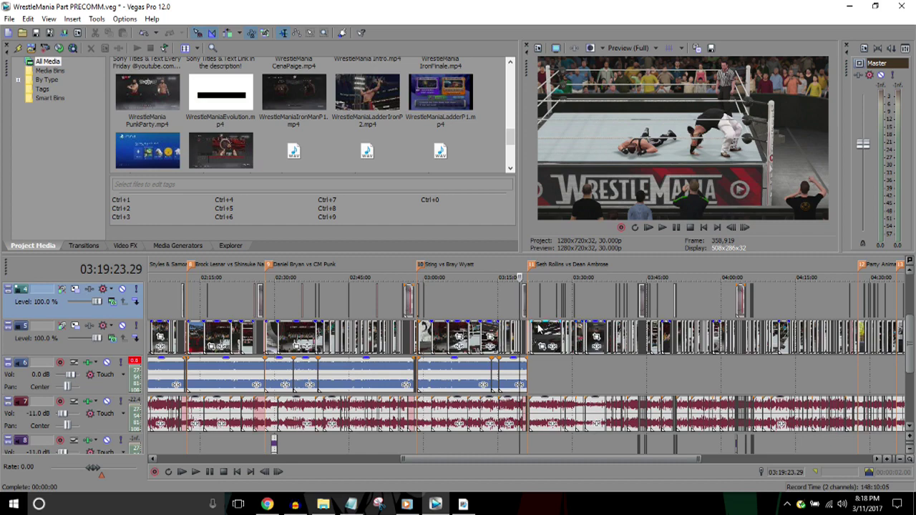
pyautogui.scroll(6, 538, 328)
pyautogui.press('Right')
pyautogui.press('Right')
pyautogui.press('Right')
pyautogui.press('Right')
pyautogui.press('Right')
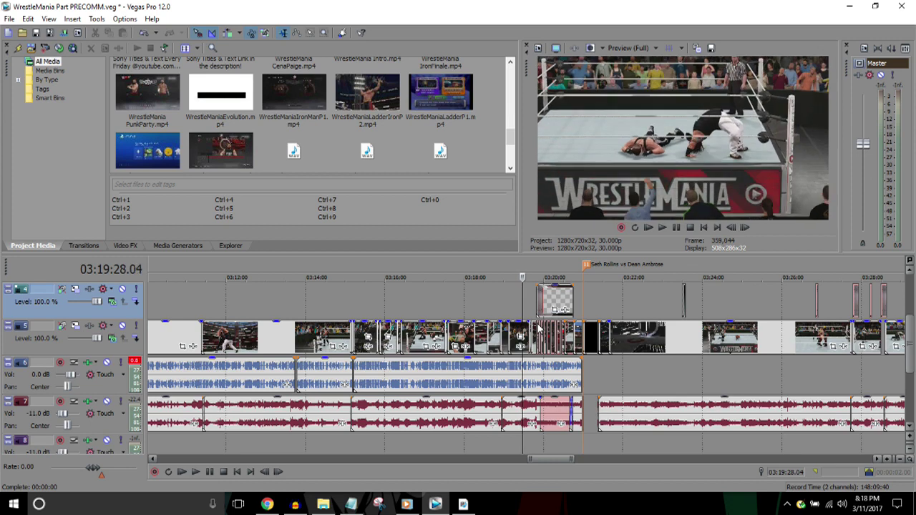
# Step: Play the footage before the last overlay clip of Sting vs Bray Wyatt, from about 03:19:29 to 03:19:31
pyautogui.press('Right')
pyautogui.press('Right')
pyautogui.press('Right')
pyautogui.scroll(1, 538, 328)
pyautogui.press('Left')
pyautogui.press('Left')
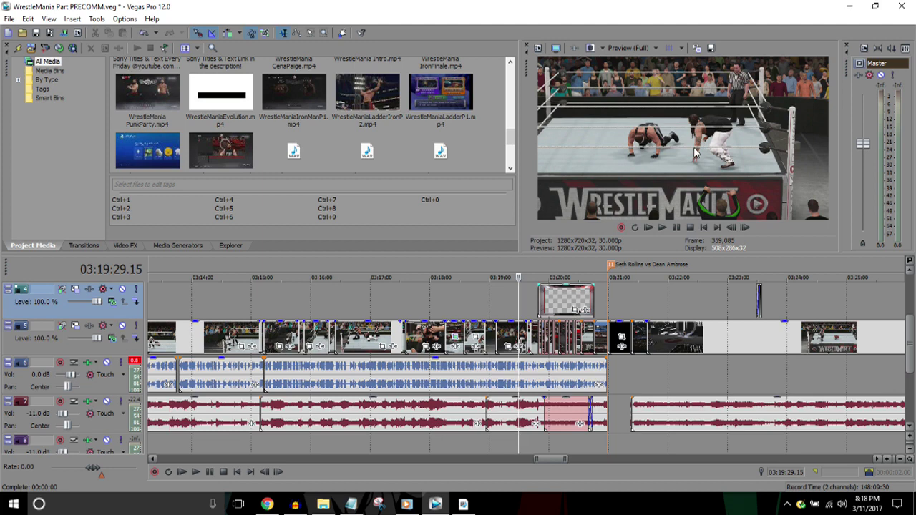
pyautogui.press('Up')
pyautogui.press('space')
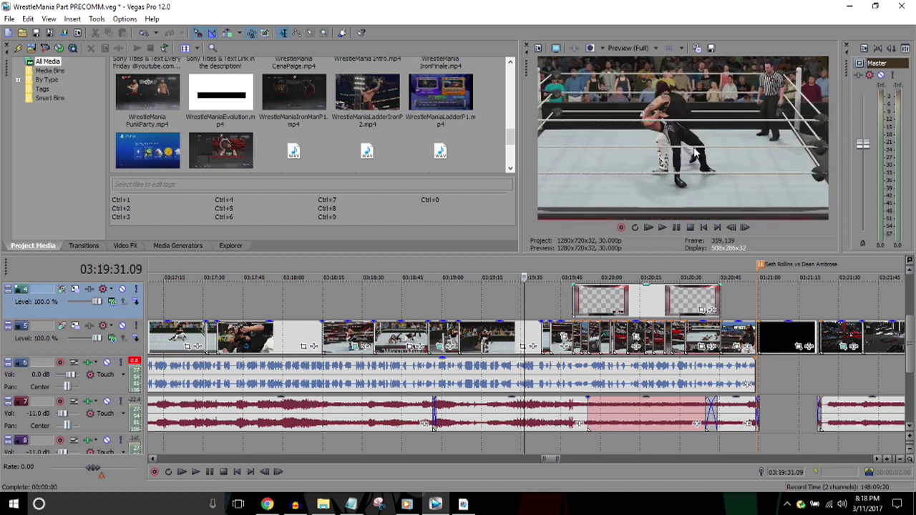
# Step: Scrub back and forth over the wrestlers' grapple near the match's end, stopping at about 03:19:31.21
pyautogui.press('Right')
pyautogui.press('Right')
pyautogui.press('Left')
pyautogui.press('Left')
pyautogui.press('Left')
pyautogui.press('Left')
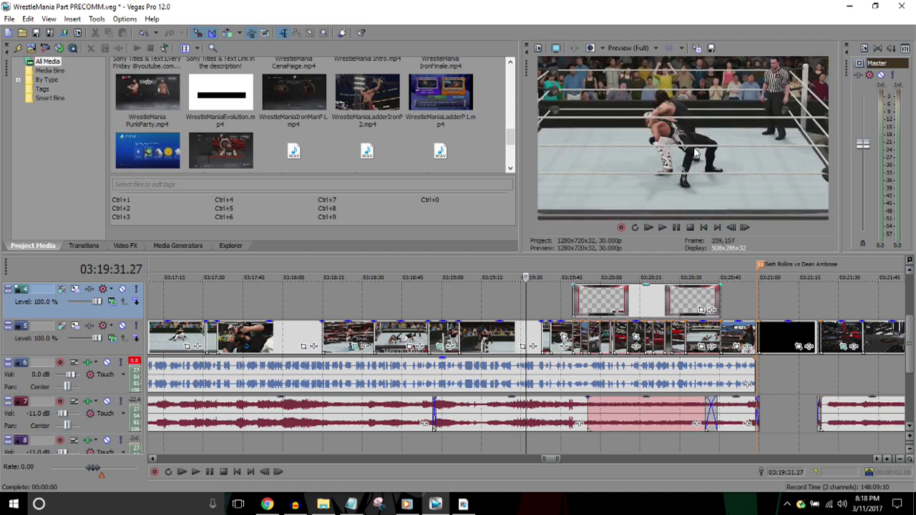
pyautogui.press('Right')
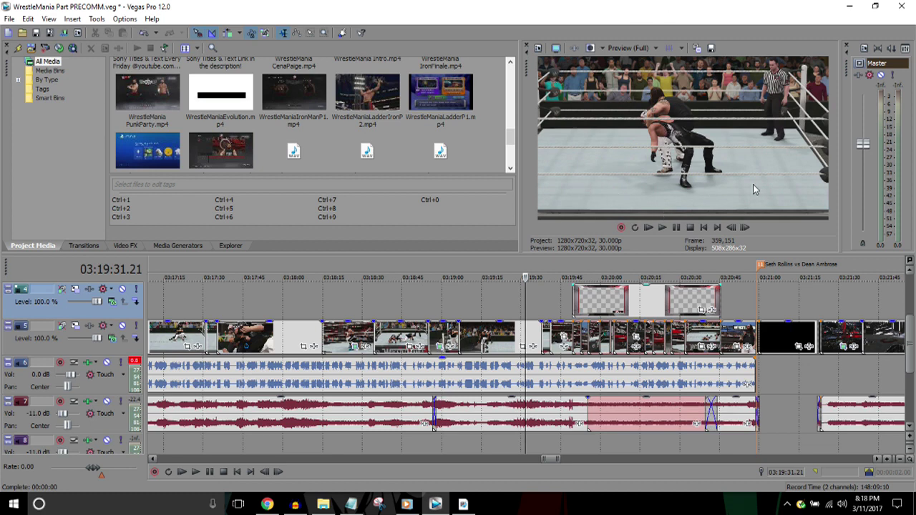
# Step: Play the match finish up to the WrestleMania logo at about 03:19:48, and survey the neighbouring matches in the timeline
pyautogui.press('Down')
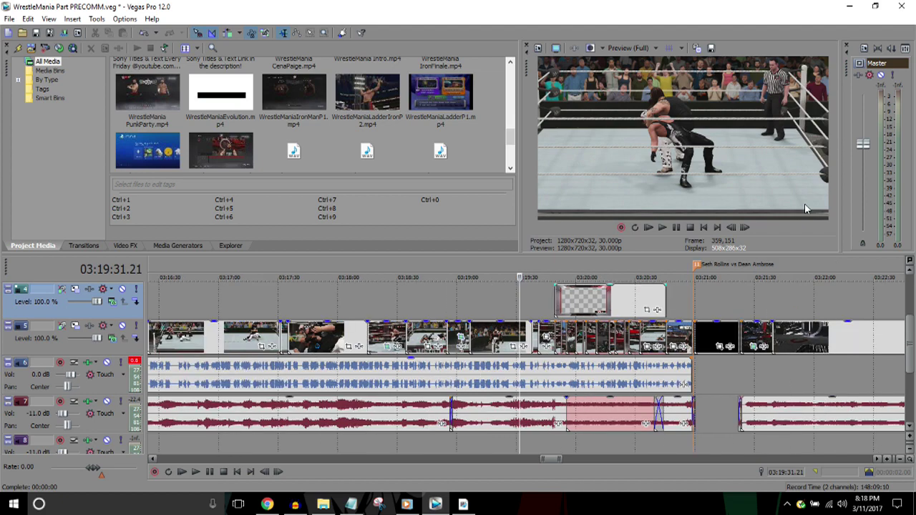
pyautogui.press('Down')
pyautogui.press('space')
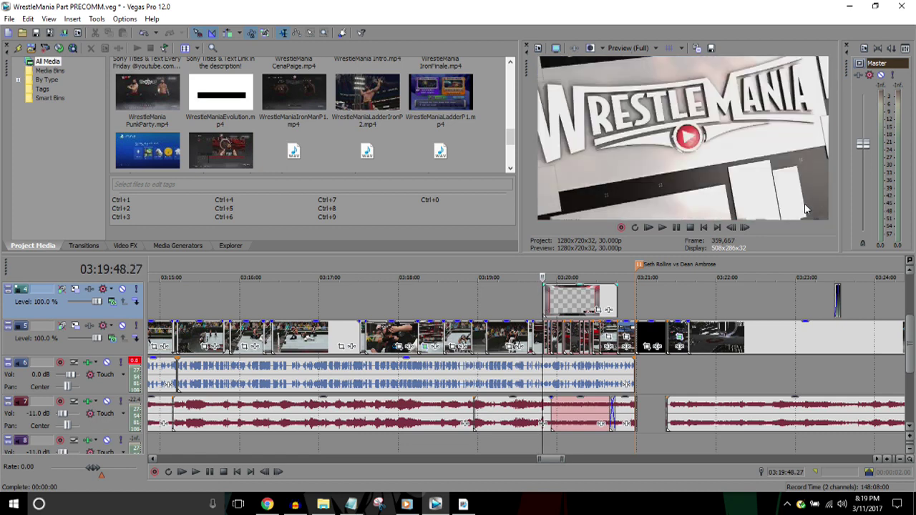
pyautogui.press('Down')
pyautogui.press('Down')
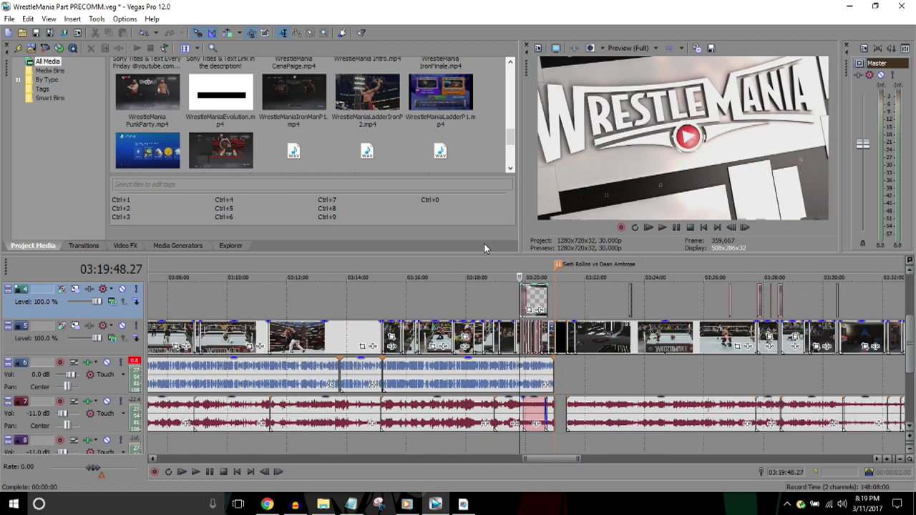
pyautogui.press('Down')
pyautogui.press('Down')
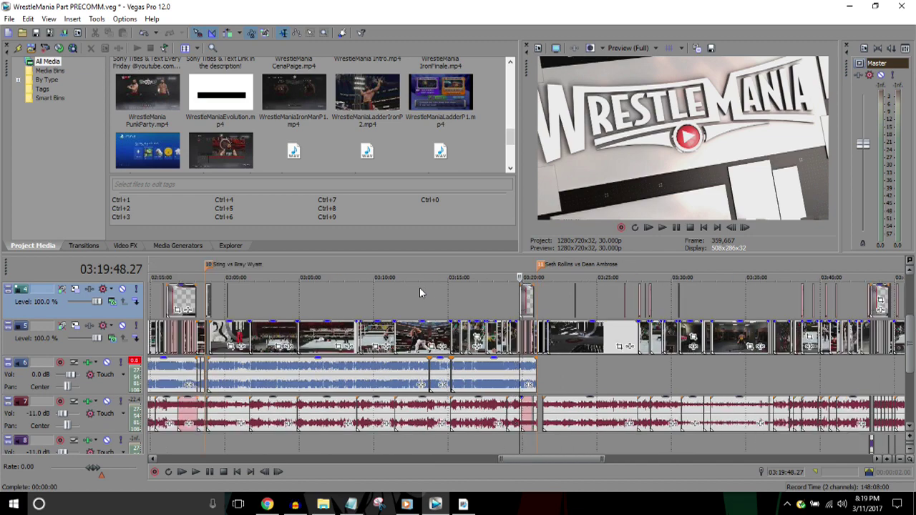
pyautogui.press('Down')
pyautogui.press('Down')
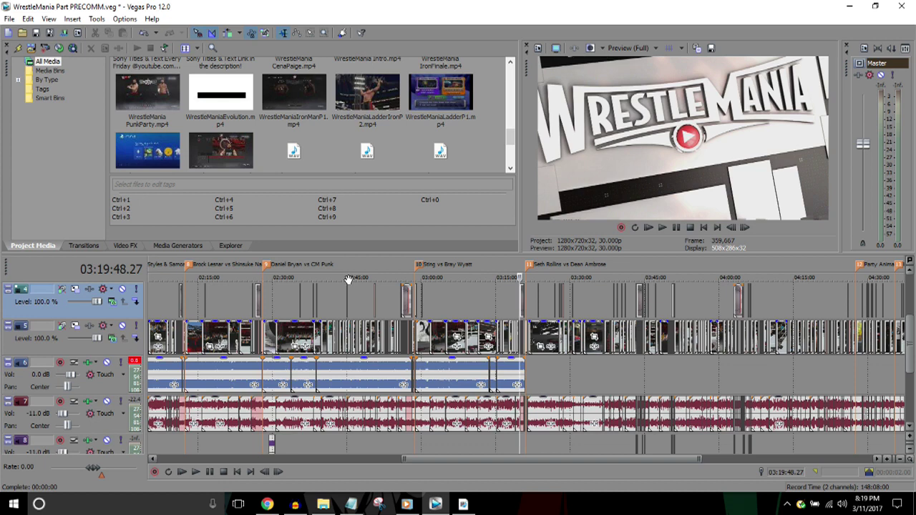
# Step: Check the opening of the Seth Rollins vs Dean Ambrose segment from 03:20:59 to about 03:21:33
pyautogui.click(531, 267)
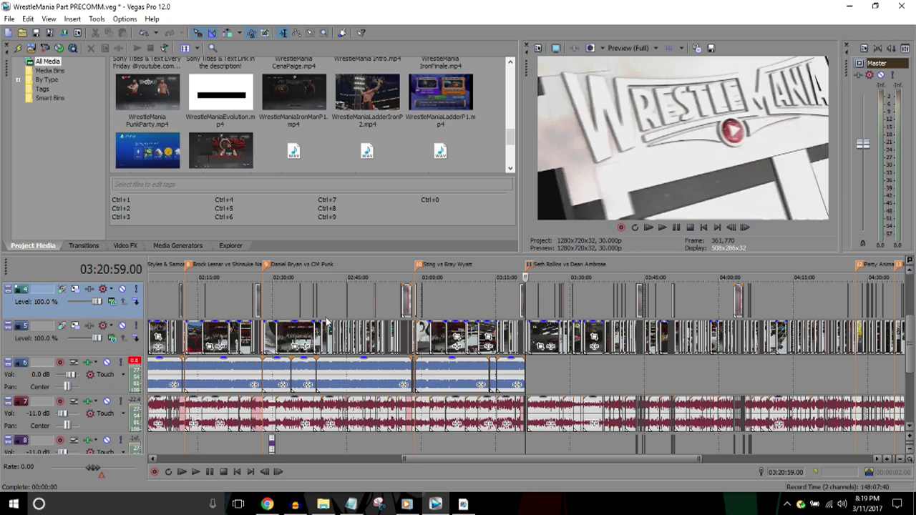
pyautogui.press('Right')
pyautogui.press('Right')
pyautogui.press('Right')
pyautogui.press('Right')
pyautogui.press('Right')
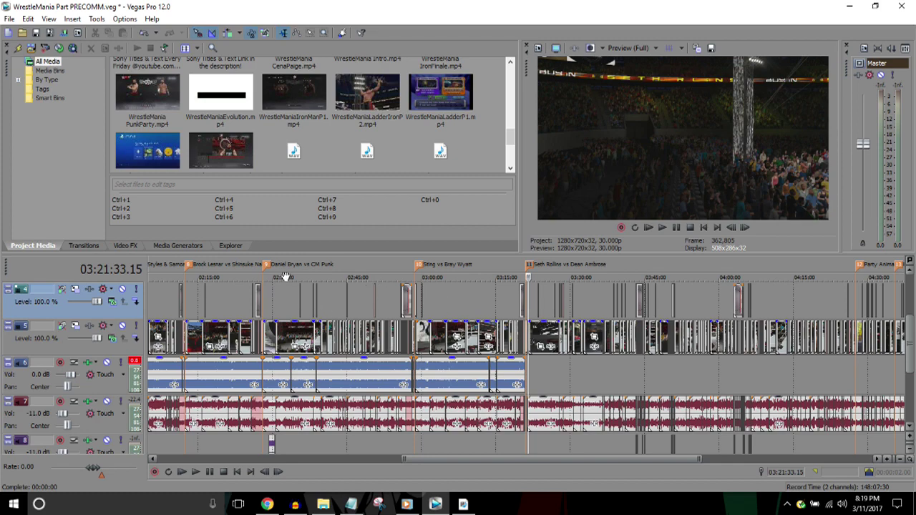
pyautogui.scroll(10, 409, 272)
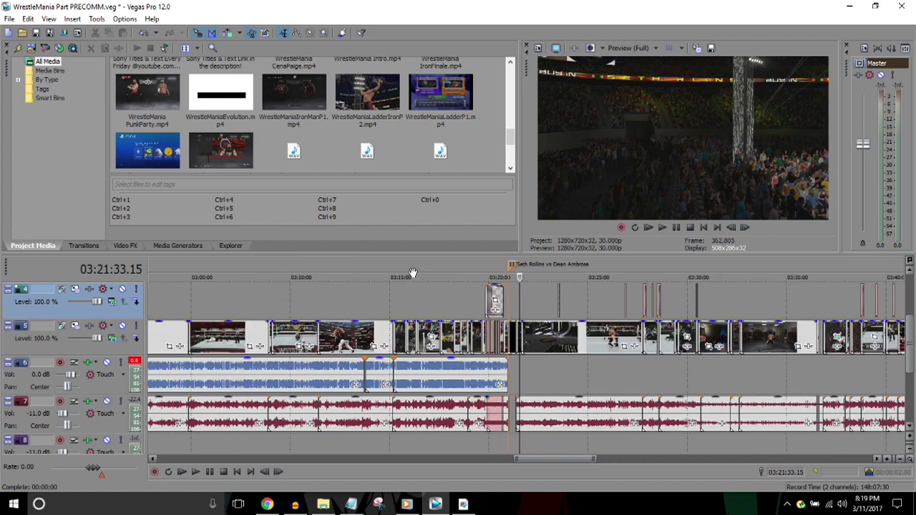
# Step: Scrub through the purple YouTube channel title card at the start of Seth Rollins vs Dean Ambrose, around 03:21:16 to 03:21:20
pyautogui.click(514, 268)
pyautogui.press('Left')
pyautogui.press('Left')
pyautogui.press('Left')
pyautogui.press('Left')
pyautogui.press('Left')
pyautogui.press('Left')
pyautogui.press('Left')
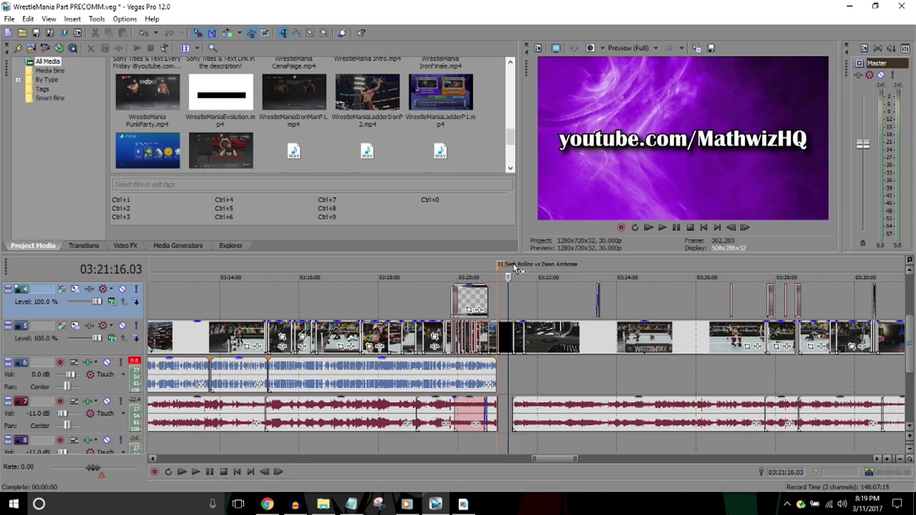
pyautogui.press('Left')
pyautogui.press('Right')
pyautogui.press('Right')
pyautogui.press('Right')
pyautogui.press('Right')
pyautogui.press('Right')
pyautogui.press('Right')
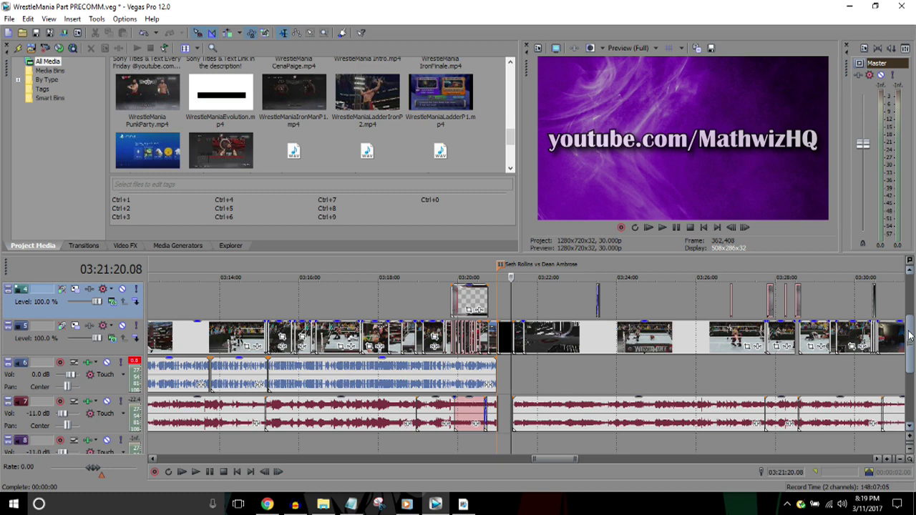
# Step: Examine the 60:00 timer clip and its fade-in overlay clips on the upper video tracks at about 03:23:29
pyautogui.moveTo(911, 336); pyautogui.dragTo(910, 309)
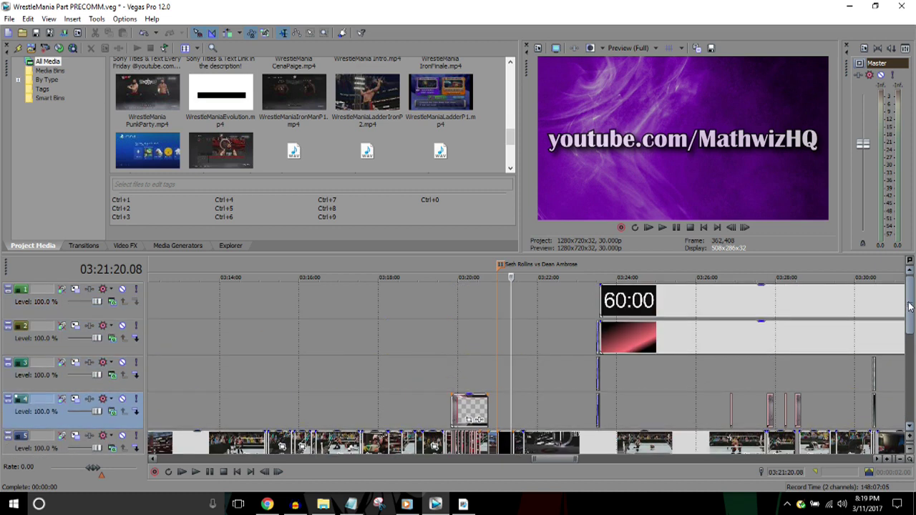
pyautogui.click(593, 271)
pyautogui.scroll(-2, 593, 266)
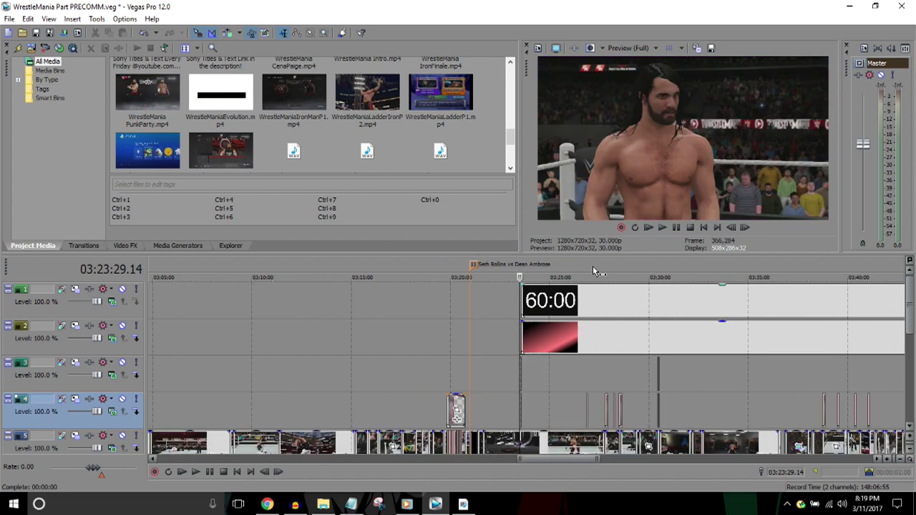
pyautogui.scroll(7, 593, 266)
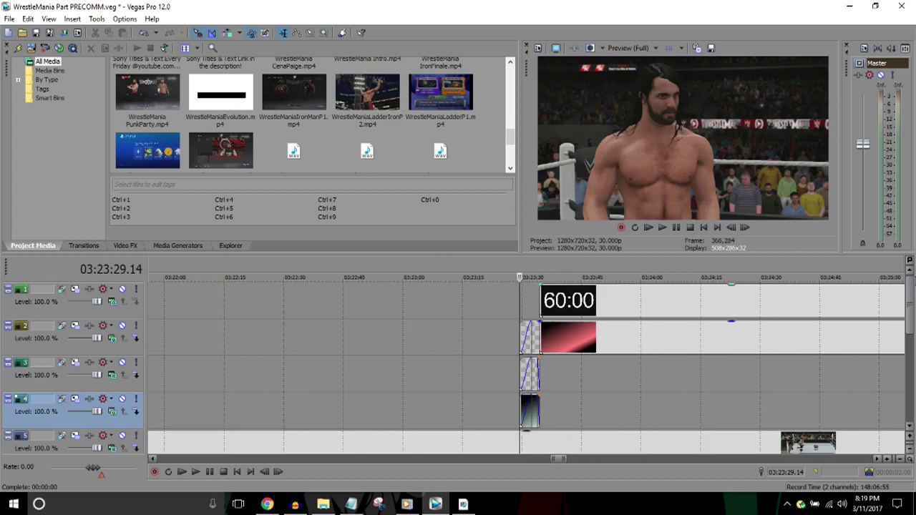
pyautogui.scroll(-1, 910, 306)
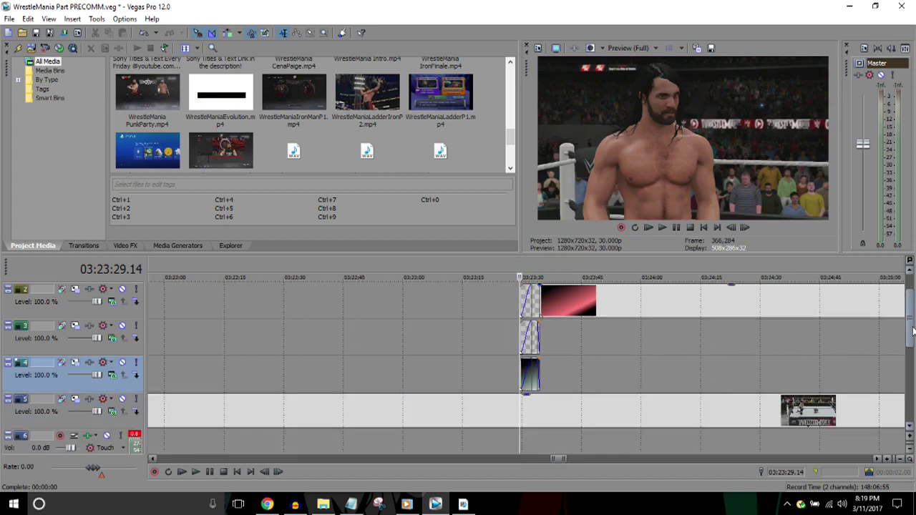
pyautogui.scroll(-3, 608, 274)
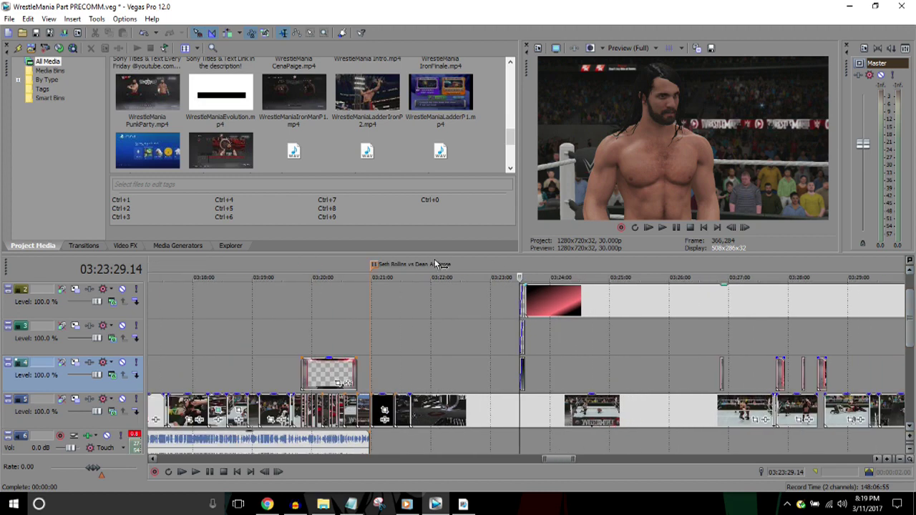
# Step: Play Seth Rollins' entrance to about 03:22:31, and scrub back to 03:22:28
pyautogui.click(434, 262)
pyautogui.press('space')
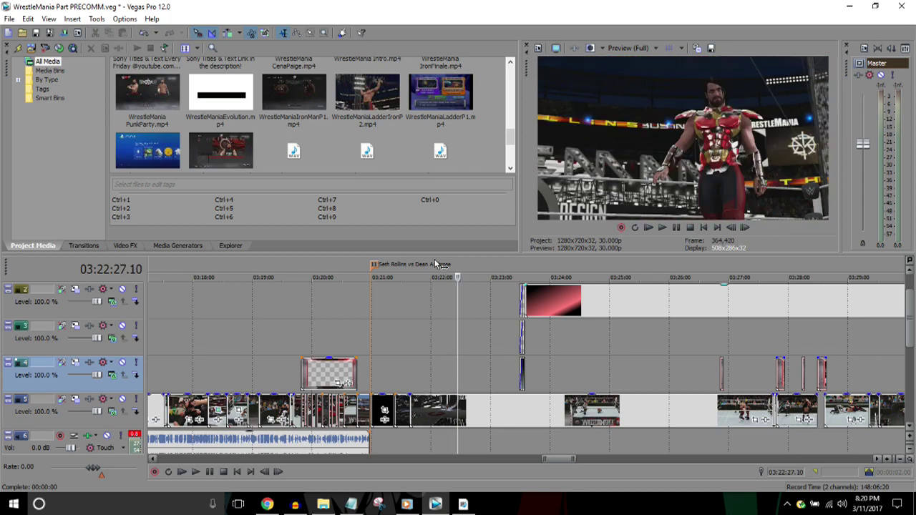
pyautogui.press('space')
pyautogui.press('space')
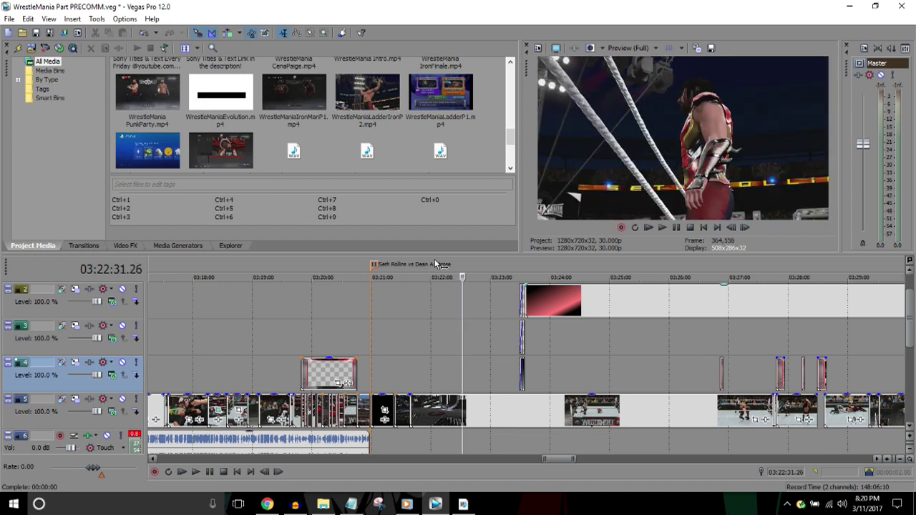
pyautogui.press('Right')
pyautogui.press('Left')
pyautogui.press('Left')
pyautogui.press('Left')
pyautogui.press('Left')
pyautogui.press('Left')
pyautogui.press('Left')
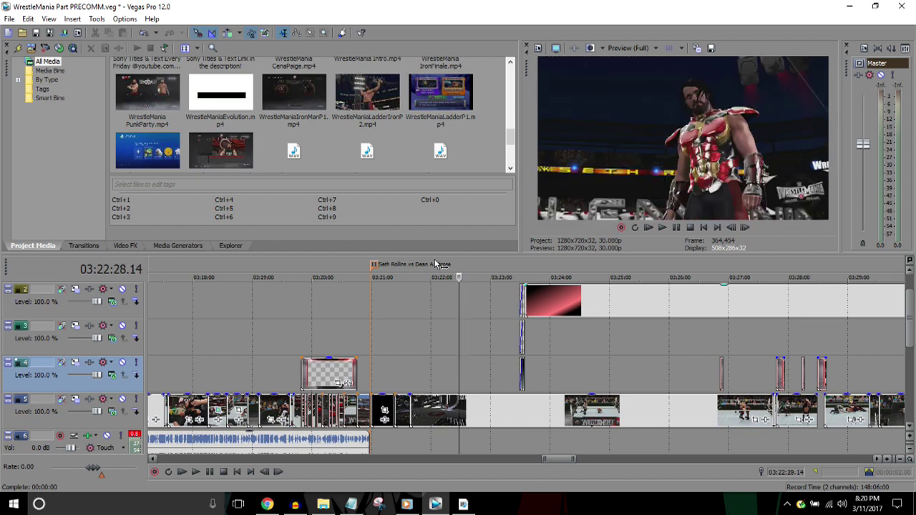
# Step: Play from Rollins' entrance into Dean Ambrose's, and scrub through the split transition to about 03:23:05
pyautogui.press('l')
pyautogui.press('space')
pyautogui.press('Down')
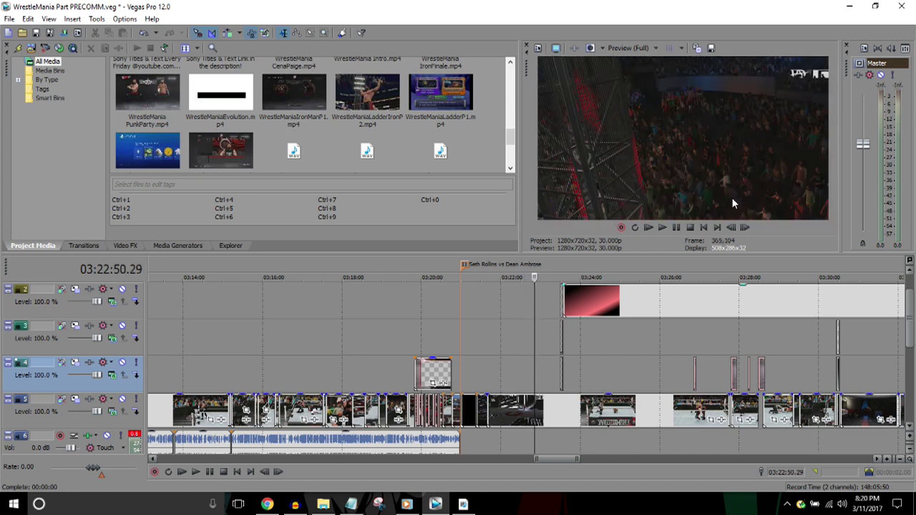
pyautogui.press('Left')
pyautogui.press('Left')
pyautogui.press('Left')
pyautogui.press('Left')
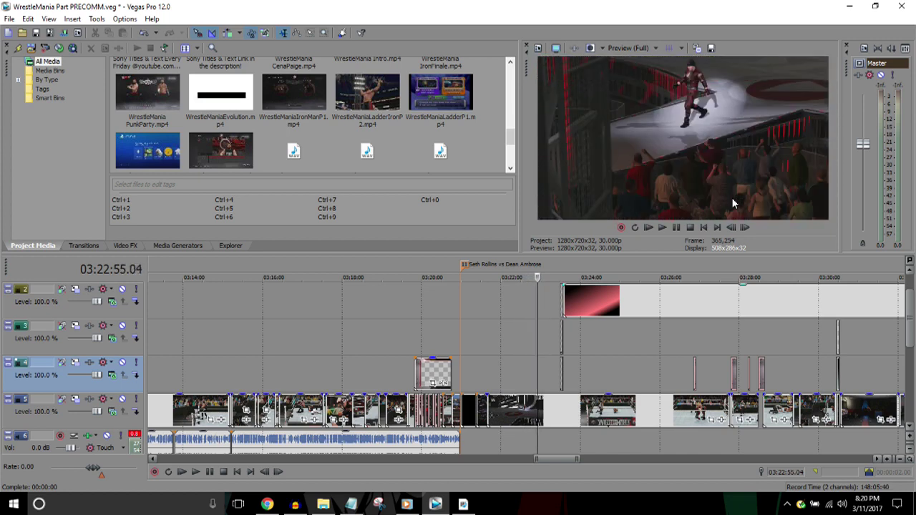
pyautogui.press('l')
pyautogui.press('l')
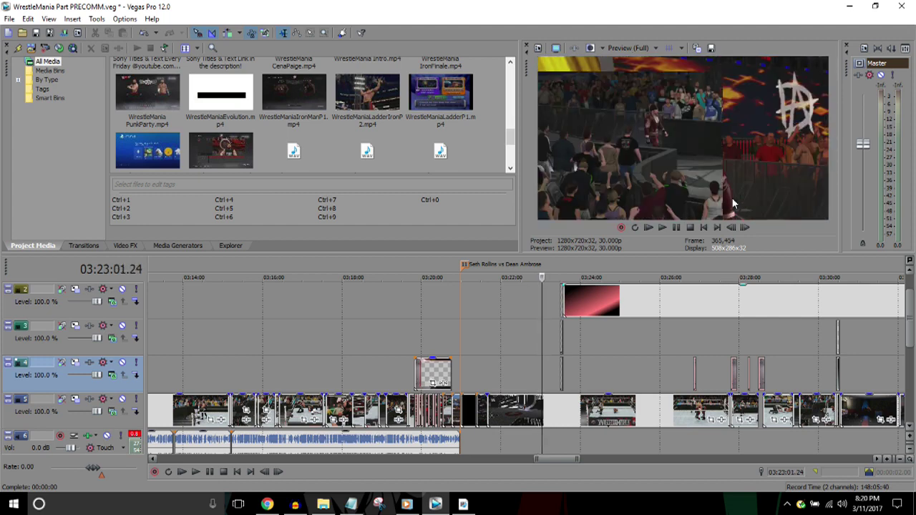
pyautogui.press('Right')
pyautogui.press('Right')
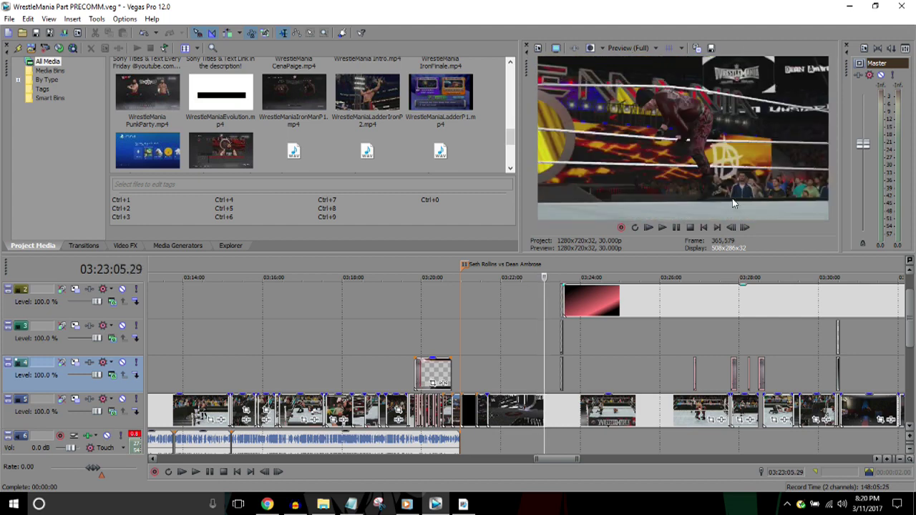
# Step: Play Dean Ambrose's in-ring entrance closely from 03:23:05 to about 03:23:07
pyautogui.press('Up')
pyautogui.press('Up')
pyautogui.press('Up')
pyautogui.press('Up')
pyautogui.press('Up')
pyautogui.press('Up')
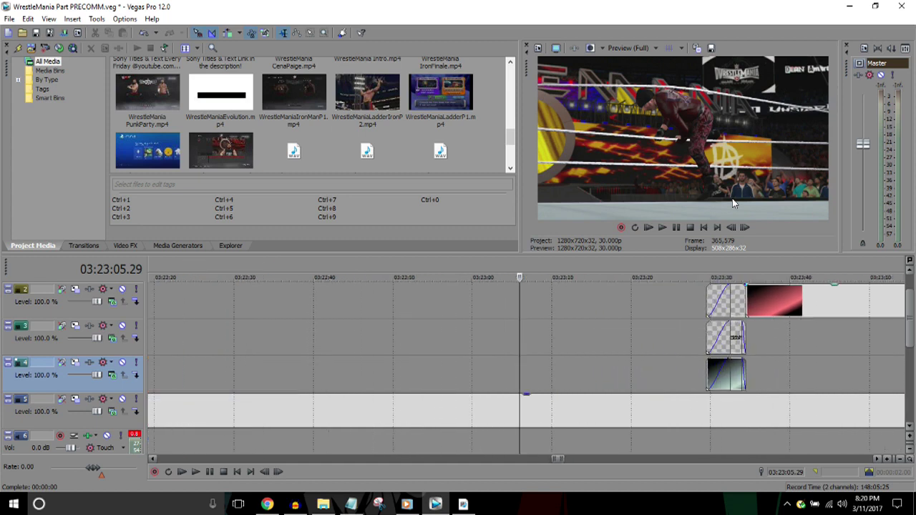
pyautogui.press('l')
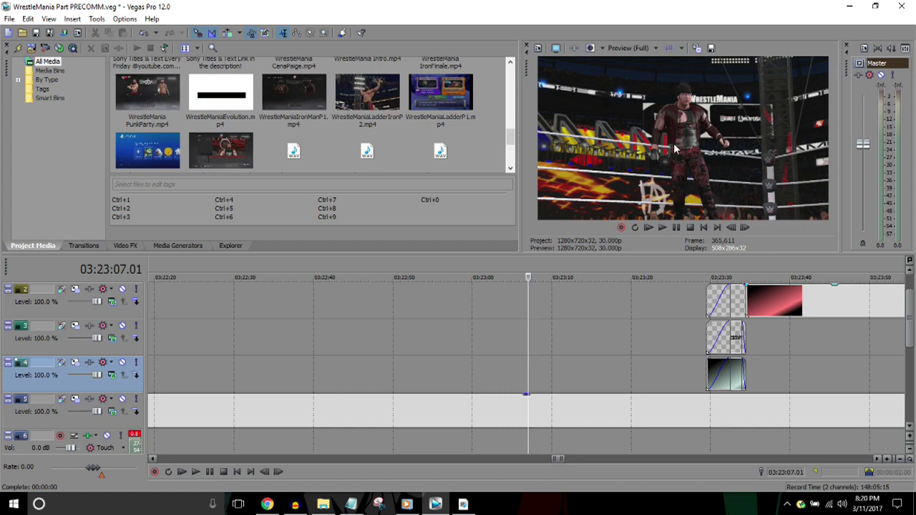
# Step: Check the fade-in of the score display and 60:00 timer from about 03:23:30 to 03:23:33
pyautogui.press('Down')
pyautogui.press('Down')
pyautogui.press('Down')
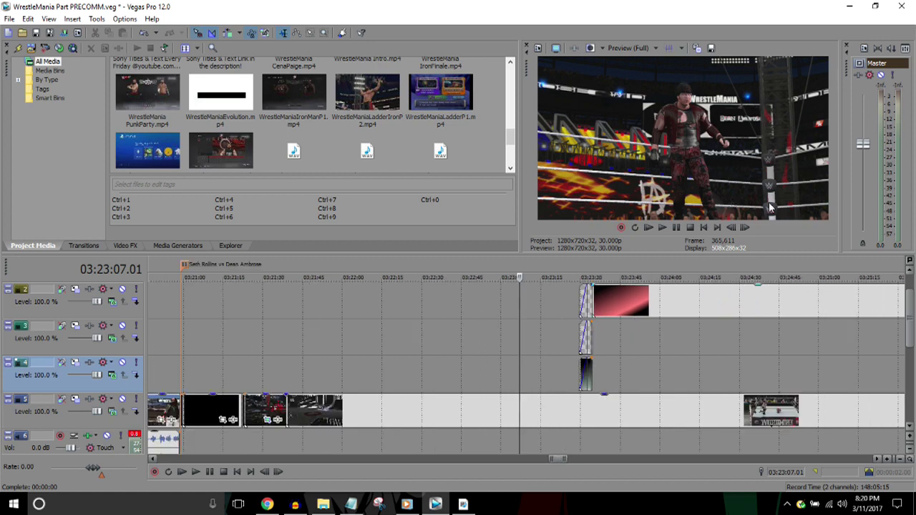
pyautogui.press('Down')
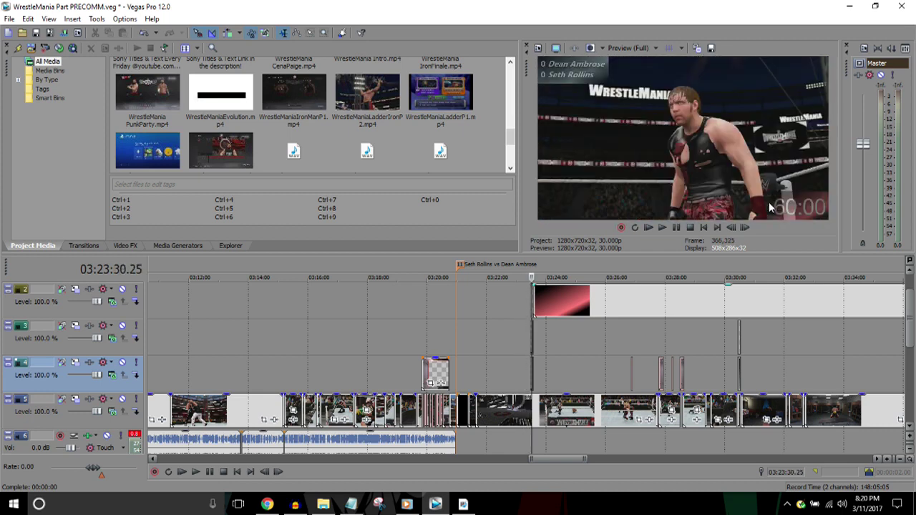
pyautogui.press('Up')
pyautogui.press('Up')
pyautogui.press('Up')
pyautogui.press('Up')
pyautogui.press('Up')
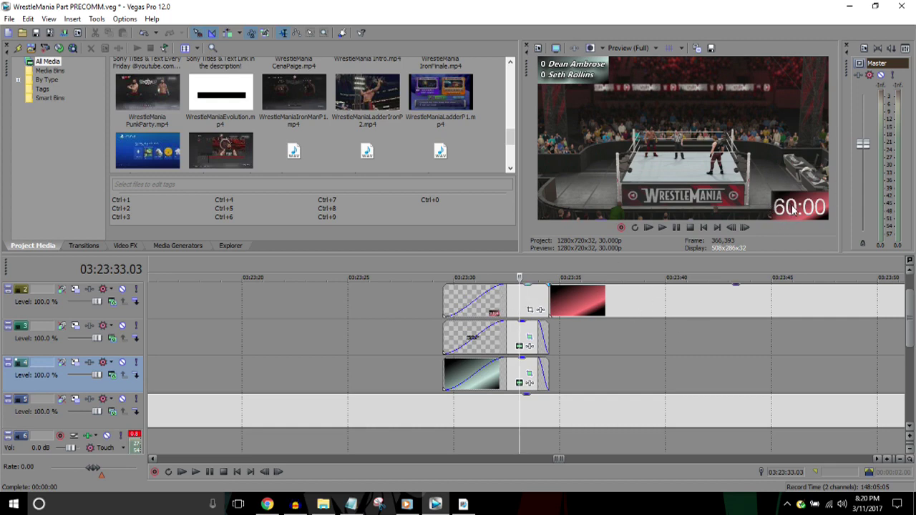
# Step: Check the start of the 60:00 countdown timer on the timeline up to about 03:23:35
pyautogui.scroll(1, 912, 306)
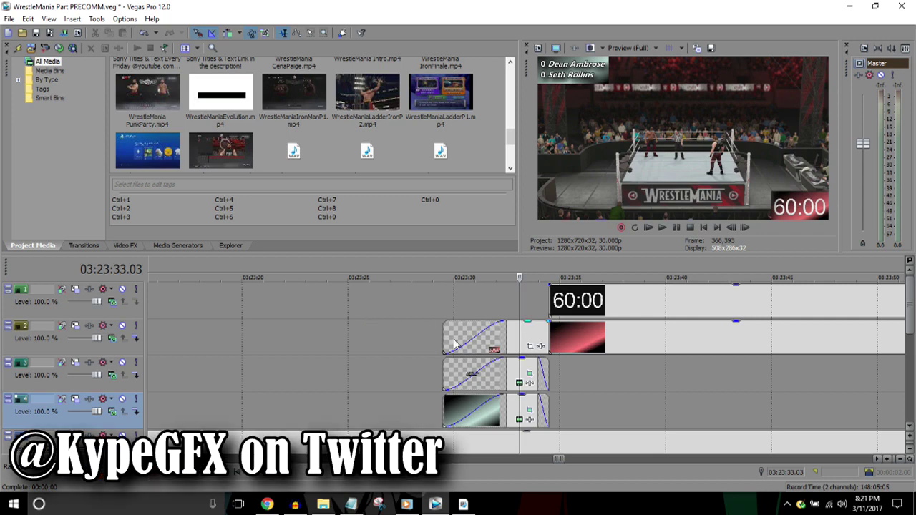
pyautogui.click(572, 260)
pyautogui.scroll(-3, 572, 260)
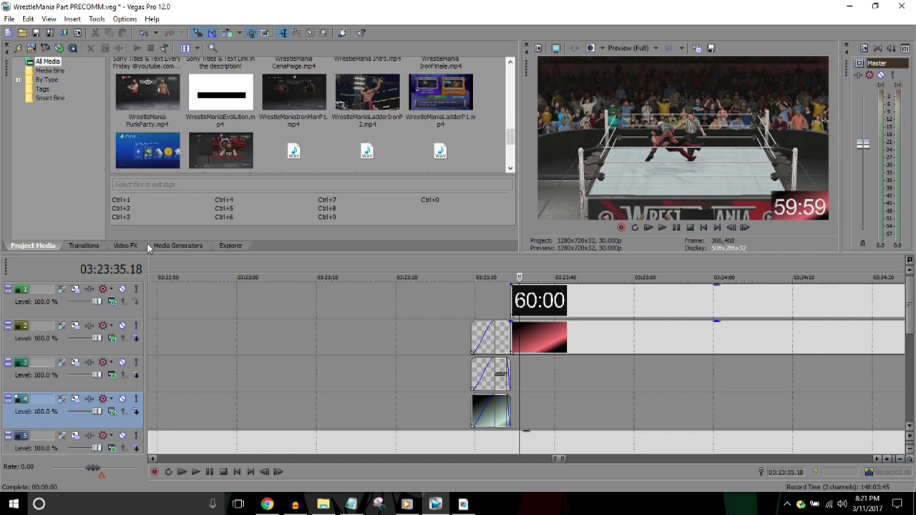
# Step: Look at the Timecode effect's presets among the video effects, and return to the project media
pyautogui.click(129, 246)
pyautogui.moveTo(104, 88); pyautogui.dragTo(95, 196)
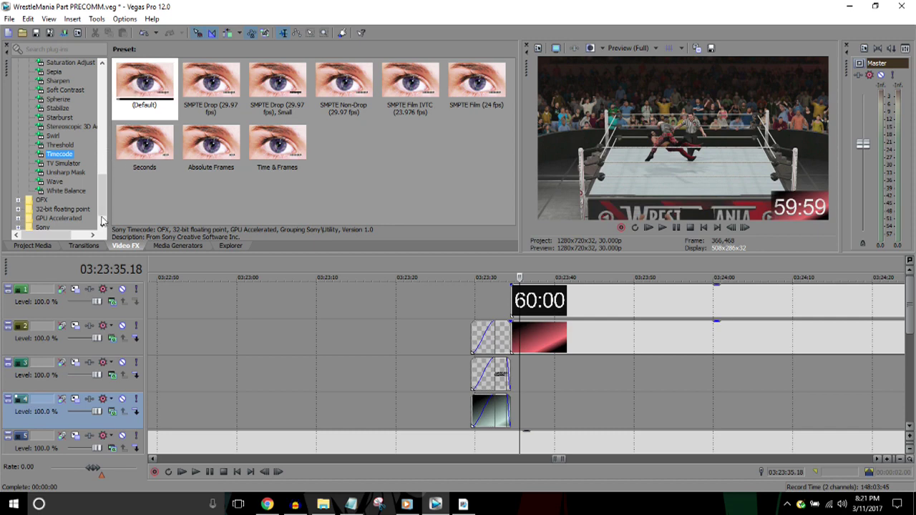
pyautogui.click(35, 245)
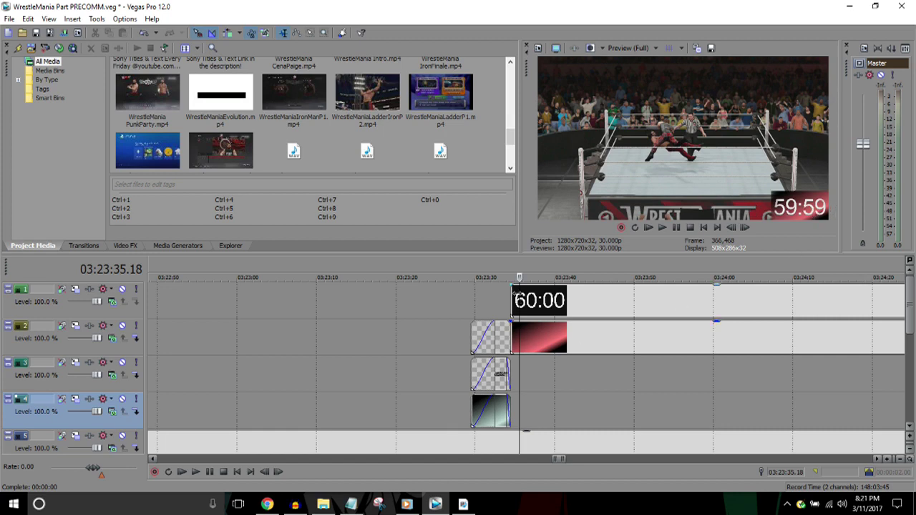
# Step: Select the 60:00 countdown clip and scrub the opening of the match from about 03:23:38 to 03:23:49
pyautogui.click(542, 299)
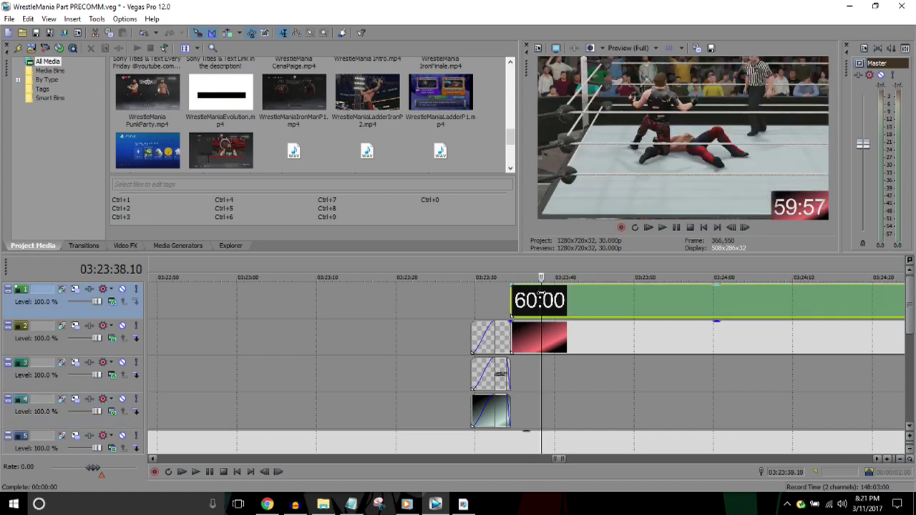
pyautogui.scroll(-6, 541, 300)
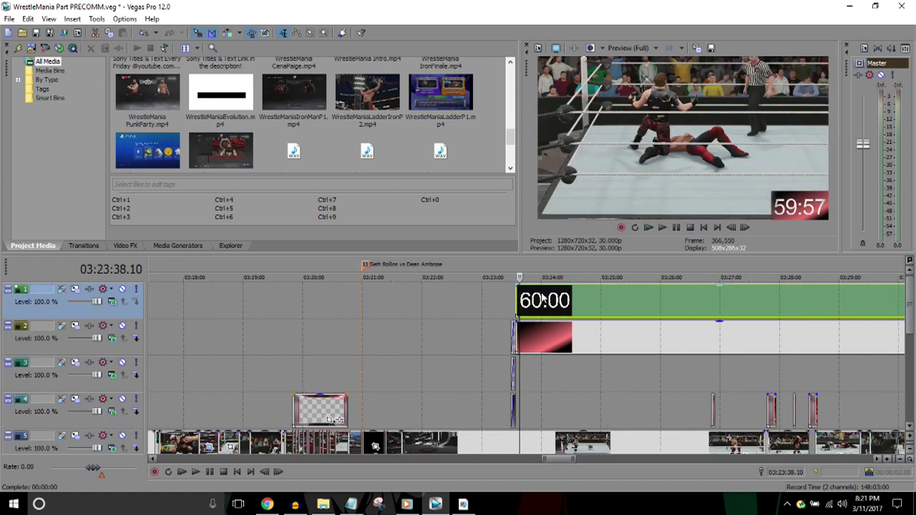
pyautogui.scroll(-1, 542, 297)
pyautogui.press('Right')
pyautogui.press('Right')
pyautogui.press('Right')
pyautogui.press('Right')
pyautogui.press('Right')
pyautogui.press('Right')
pyautogui.press('Right')
pyautogui.press('Right')
pyautogui.press('Right')
pyautogui.press('Right')
pyautogui.press('Right')
pyautogui.press('Right')
pyautogui.press('Right')
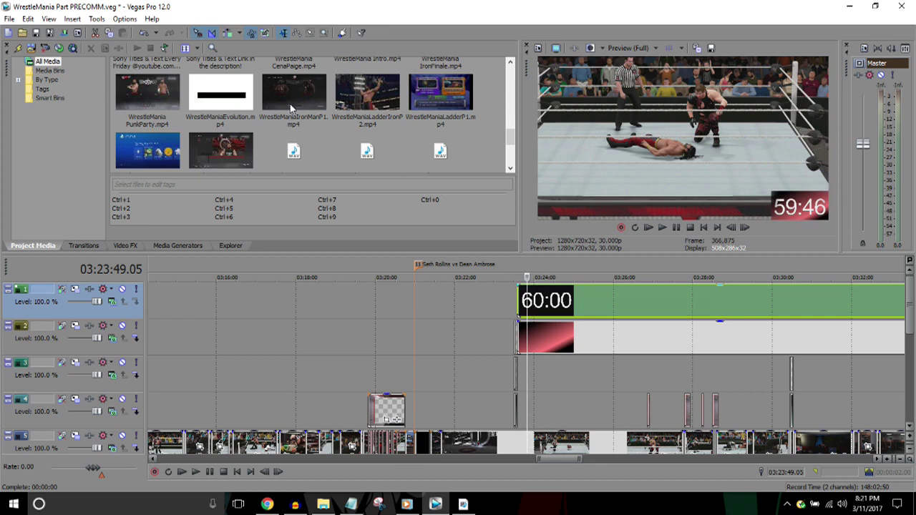
# Step: Browse the project media from the 60-minute countdown clip past the Dean Ambrose and Seth Rollins score titles to the WrestleMania WAV files
pyautogui.scroll(10, 291, 108)
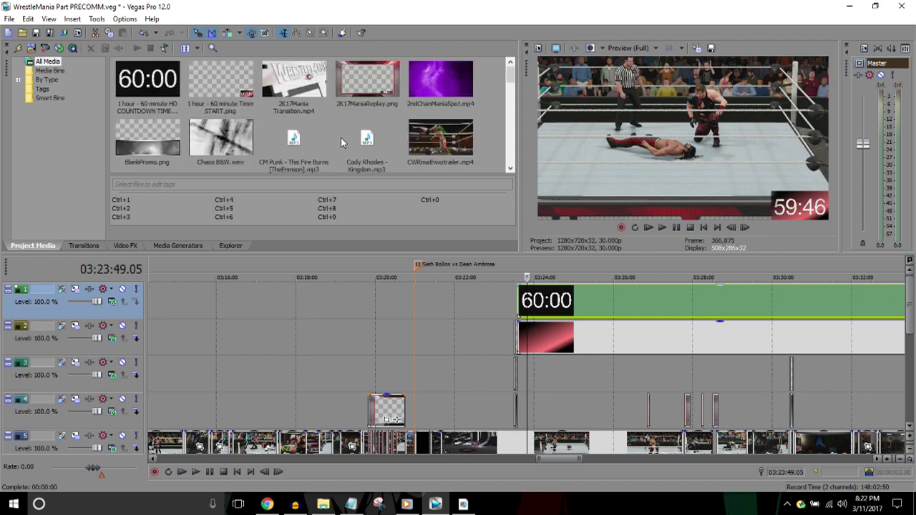
pyautogui.scroll(-5, 340, 137)
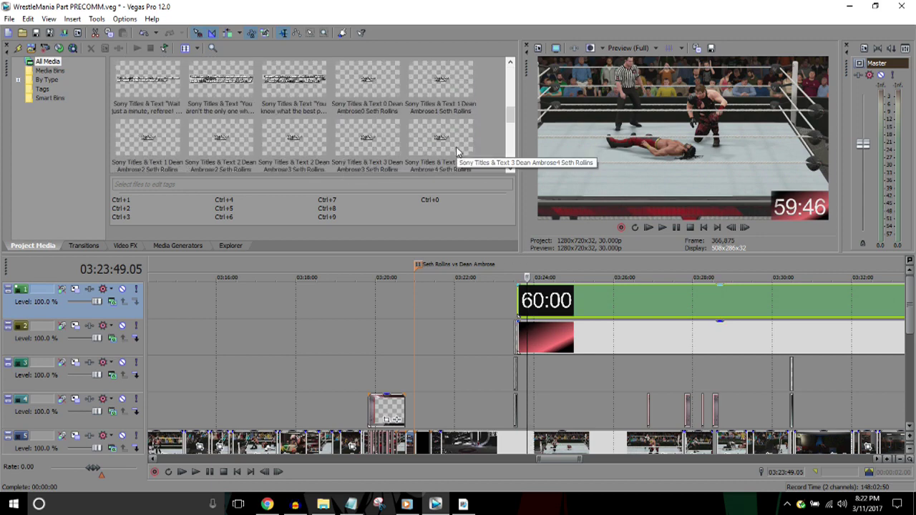
pyautogui.scroll(-3, 456, 151)
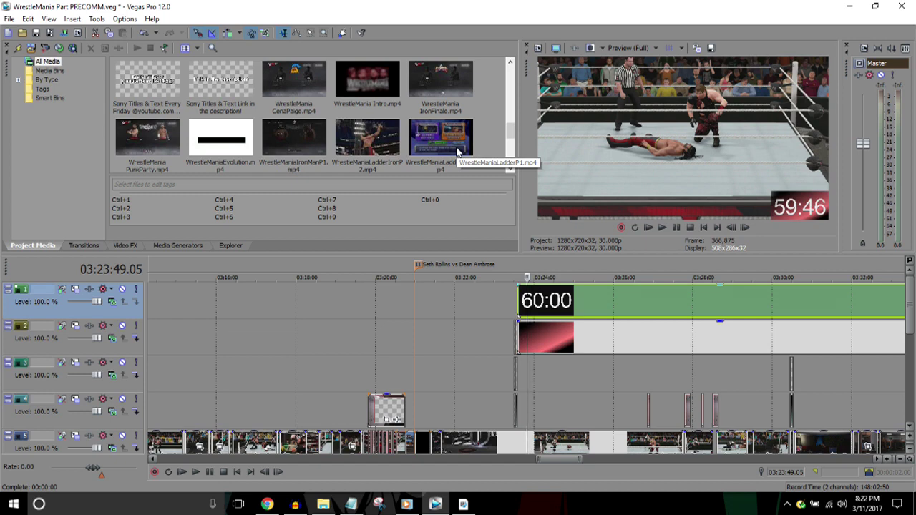
pyautogui.moveTo(512, 130)
pyautogui.mouseDown()
pyautogui.moveTo(517, 162)
pyautogui.moveTo(512, 138)
pyautogui.mouseUp()
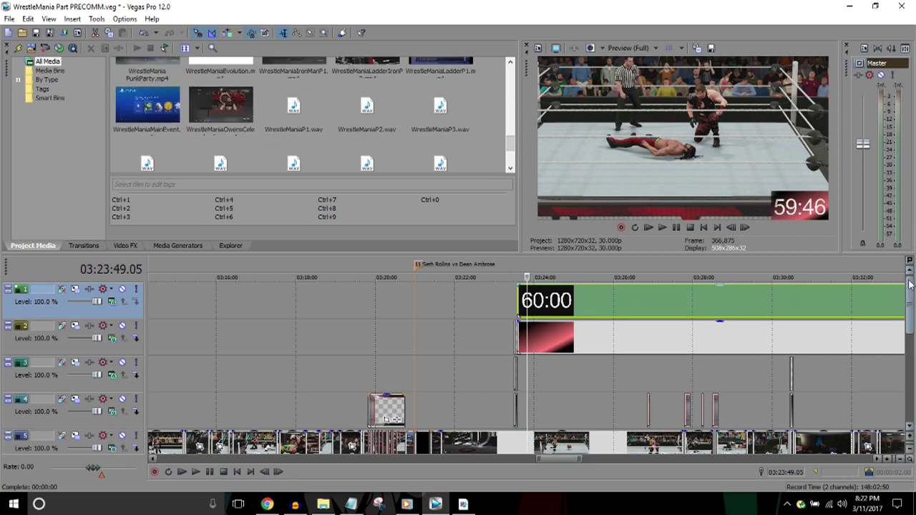
# Step: Play the early match footage from about 03:23:49 to 03:24:07 with the main video track in view
pyautogui.moveTo(910, 291); pyautogui.dragTo(913, 304)
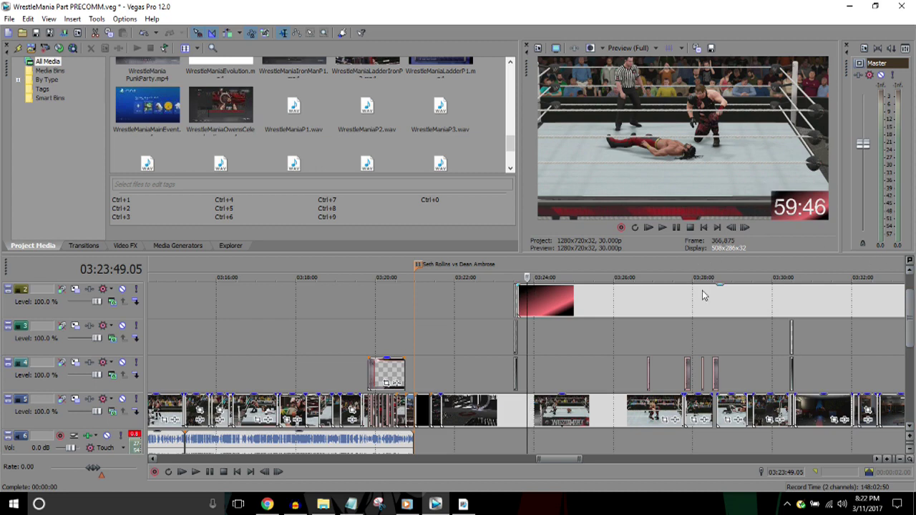
pyautogui.scroll(-3, 702, 290)
pyautogui.press('space')
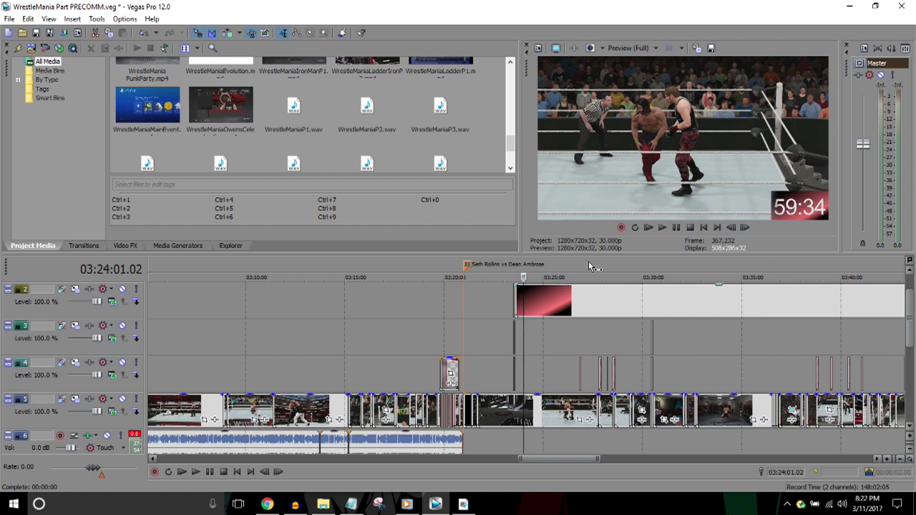
pyautogui.press('space')
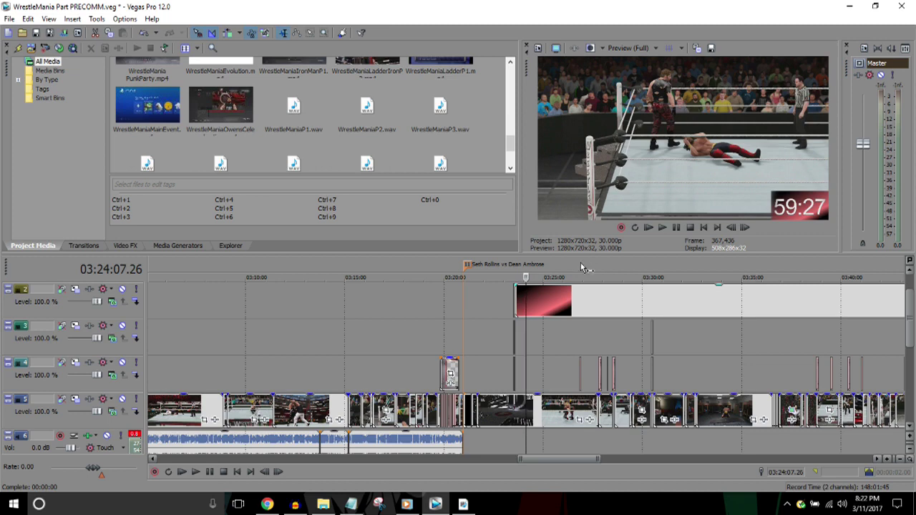
# Step: Jump to about 03:27:03 in the Rollins vs Ambrose match and scrub to about 03:27:49
pyautogui.click(581, 268)
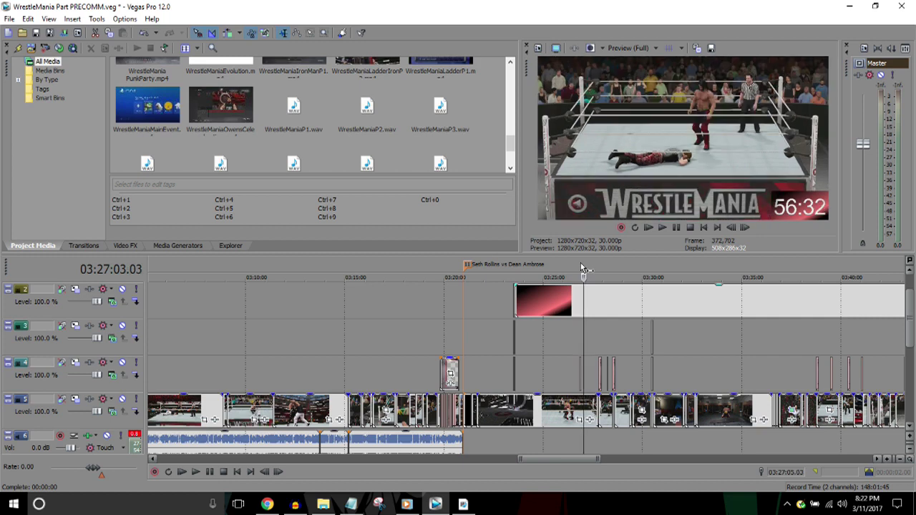
pyautogui.press('Right')
pyautogui.press('Right')
pyautogui.press('Right')
pyautogui.press('Right')
pyautogui.press('Right')
pyautogui.press('Right')
pyautogui.press('Right')
pyautogui.press('Right')
pyautogui.press('Right')
pyautogui.press('Right')
pyautogui.press('Right')
pyautogui.press('Right')
pyautogui.press('Right')
pyautogui.press('Right')
pyautogui.press('Right')
pyautogui.press('Right')
pyautogui.press('Right')
pyautogui.press('Right')
pyautogui.press('Right')
pyautogui.scroll(5, 581, 267)
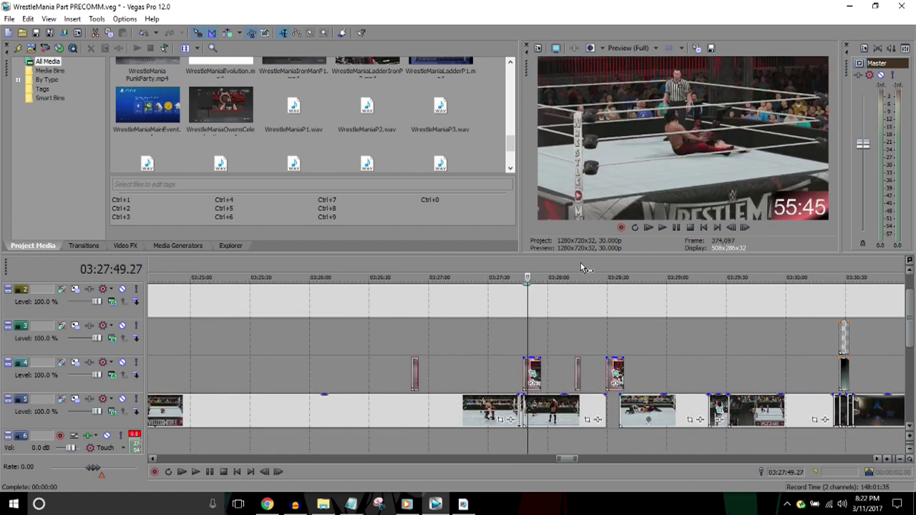
# Step: Review the in-ring footage and overlay clips from about 03:27:49 to the score display at about 03:30:29
pyautogui.scroll(-2, 581, 267)
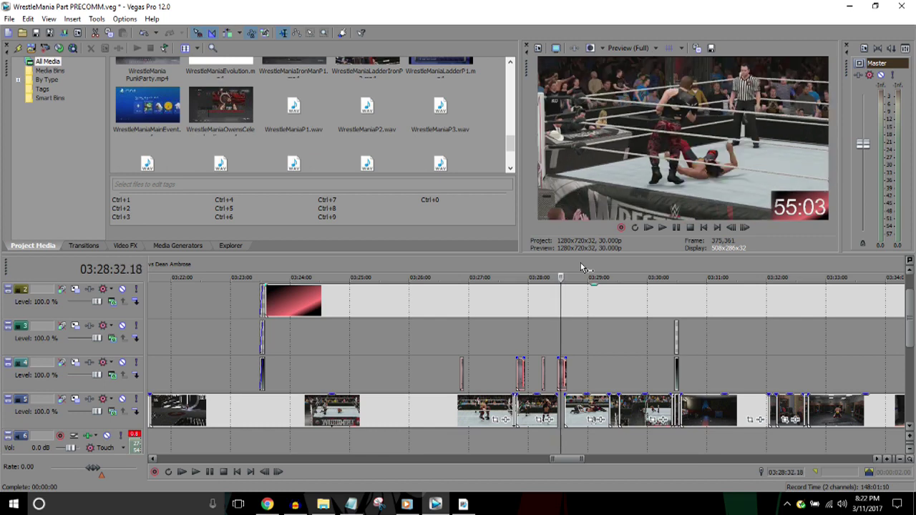
pyautogui.scroll(-2, 581, 268)
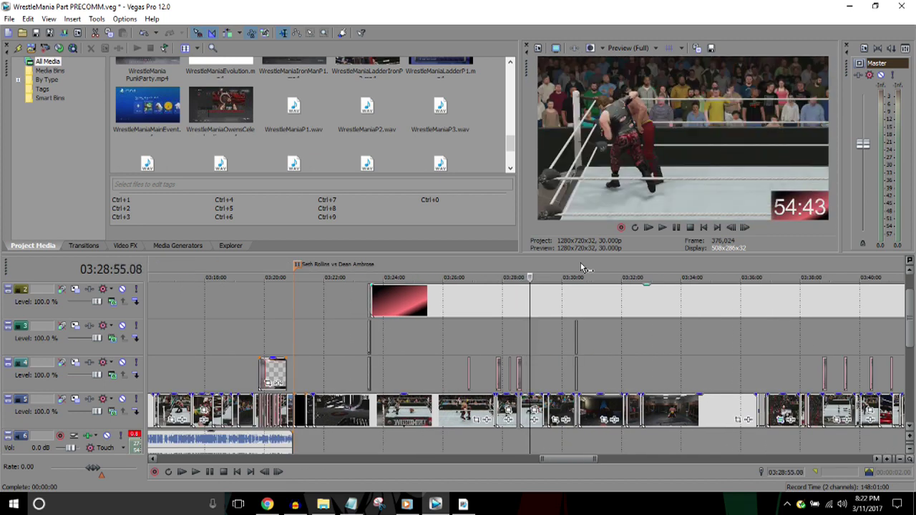
pyautogui.scroll(-1, 581, 268)
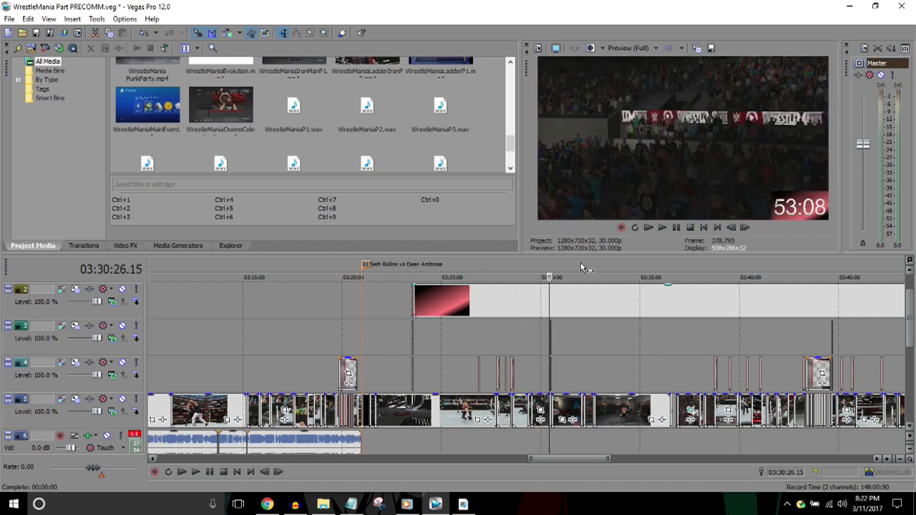
pyautogui.scroll(5, 581, 267)
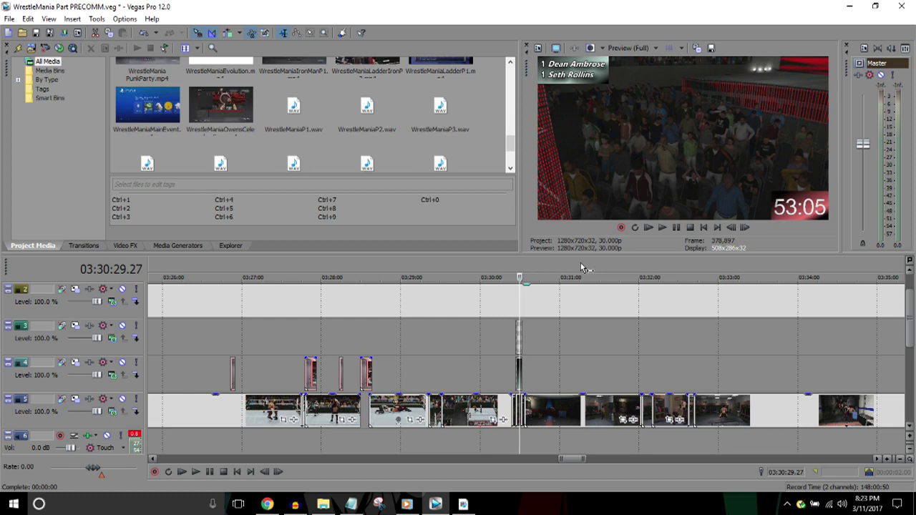
# Step: Check the fade-out of the Ambrose and Rollins score display from about 03:30:29 to 03:30:34
pyautogui.press('space')
pyautogui.press('Right')
pyautogui.press('Right')
pyautogui.press('Right')
pyautogui.press('Right')
pyautogui.press('Right')
pyautogui.press('Right')
pyautogui.press('Right')
pyautogui.press('Right')
pyautogui.press('Right')
pyautogui.press('Right')
pyautogui.press('Right')
pyautogui.press('Right')
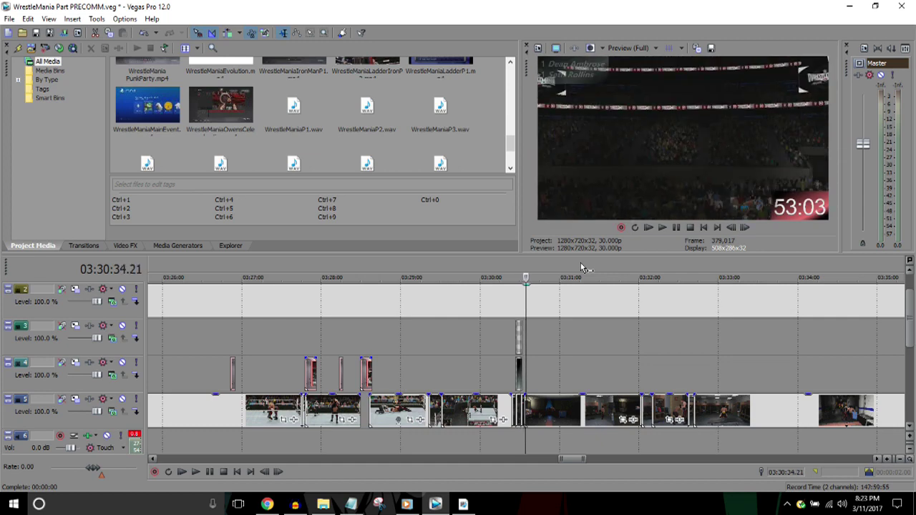
# Step: Scrub through the backstage brawl footage from about 03:30:34 to 03:31:18
pyautogui.press('Down')
pyautogui.press('Down')
pyautogui.press('Right')
pyautogui.press('Right')
pyautogui.press('Right')
pyautogui.press('Right')
pyautogui.press('Right')
pyautogui.press('Right')
pyautogui.press('Right')
pyautogui.press('Right')
pyautogui.press('Right')
pyautogui.press('Right')
pyautogui.press('Right')
pyautogui.press('Right')
pyautogui.press('Right')
pyautogui.press('Right')
pyautogui.press('Right')
pyautogui.press('Right')
pyautogui.press('Right')
pyautogui.press('Right')
pyautogui.press('Right')
pyautogui.press('Right')
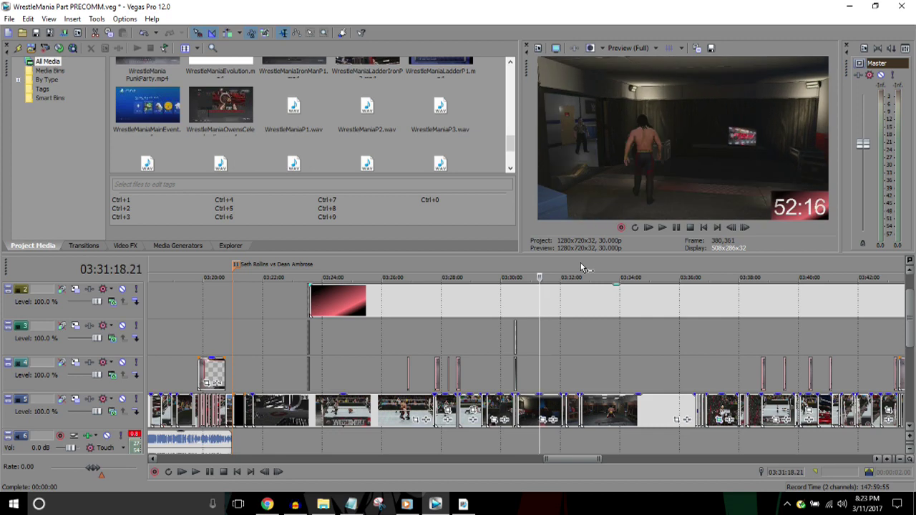
# Step: Review the locker room fight footage up to about 03:33:59
pyautogui.scroll(-2, 581, 267)
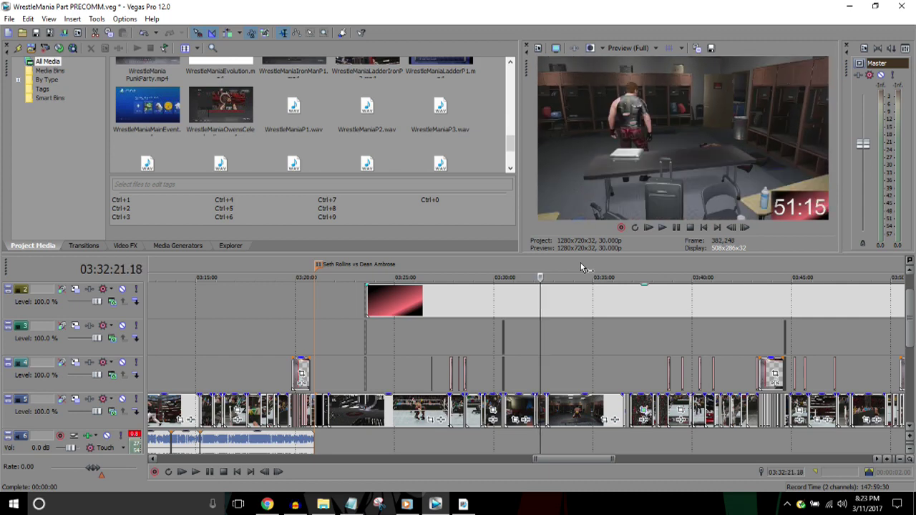
pyautogui.scroll(-1, 581, 268)
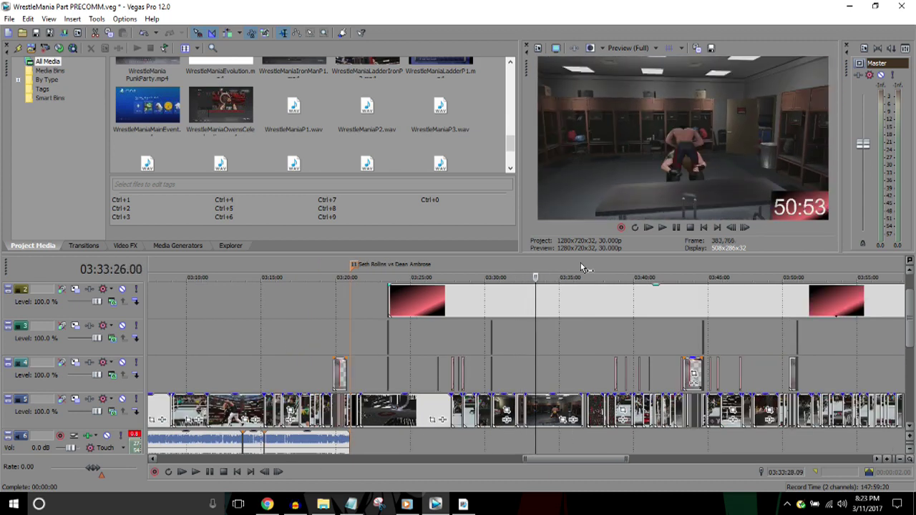
pyautogui.scroll(-1, 581, 268)
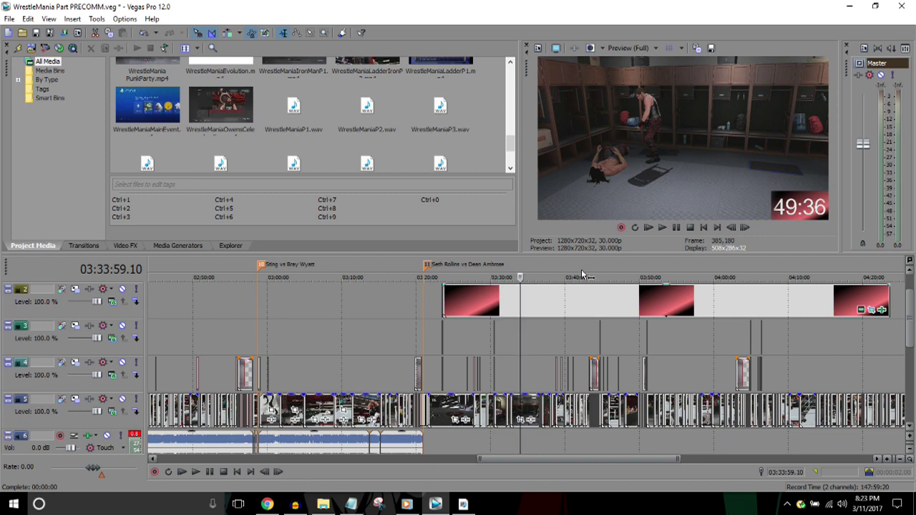
# Step: Go back to the backstage brawl and review it between about 03:30:42 and 03:31:01
pyautogui.click(499, 266)
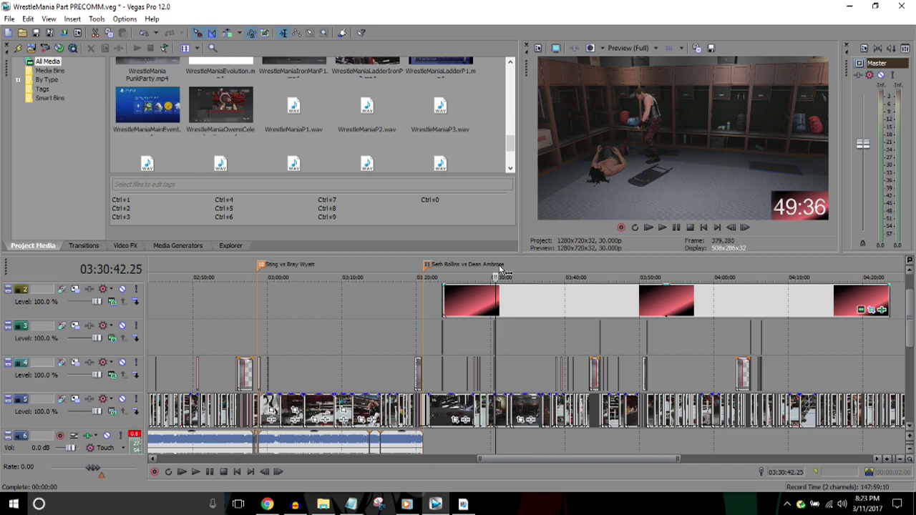
pyautogui.press('Right')
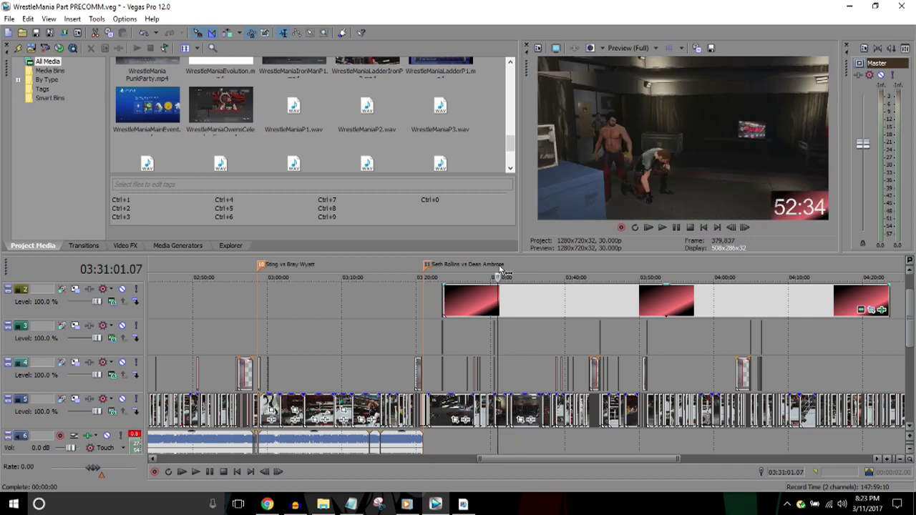
pyautogui.press('Left')
pyautogui.press('Left')
pyautogui.click(499, 264)
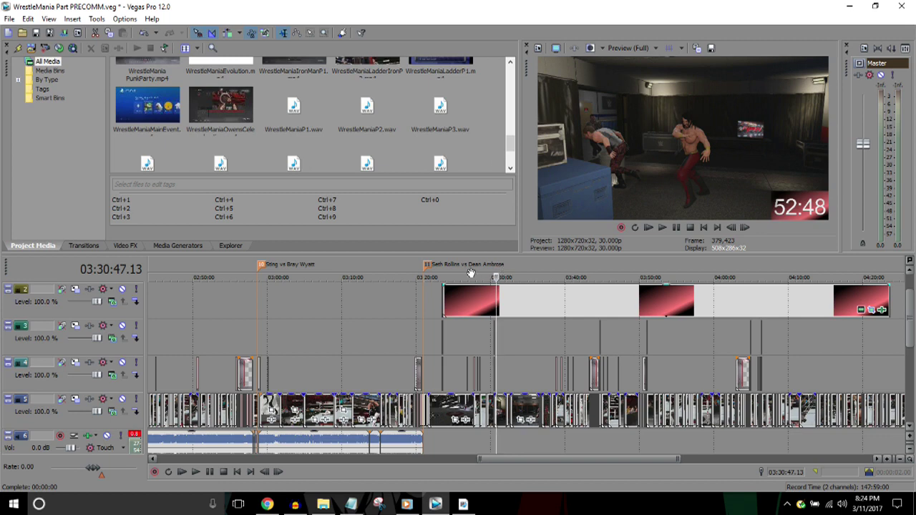
# Step: Jump ahead to about 03:36:36 and scrub the change from backstage to the stage area around 03:36:45
pyautogui.hotkey('ctrl', 'alt', 'Right')
pyautogui.hotkey('ctrl', 'alt', 'Right')
pyautogui.hotkey('ctrl', 'alt', 'Right')
pyautogui.hotkey('ctrl', 'alt', 'Right')
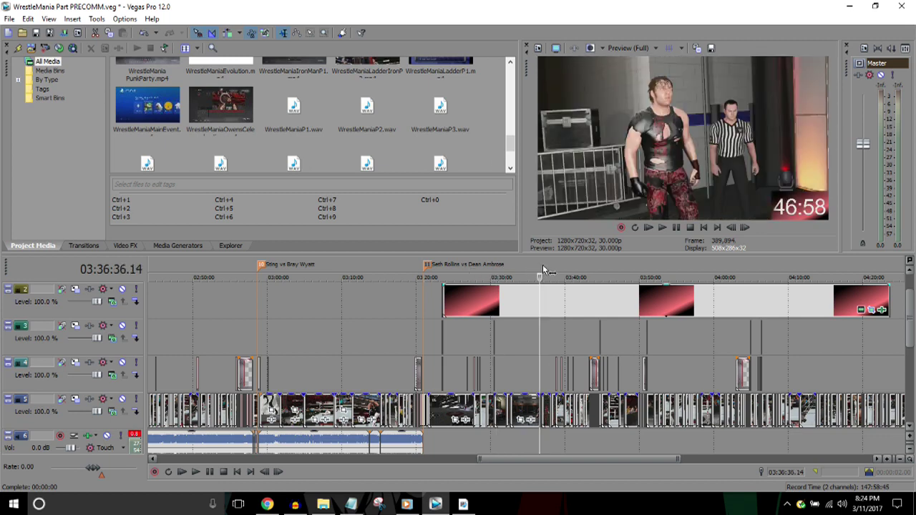
pyautogui.press('Left')
pyautogui.press('Left')
pyautogui.press('Left')
pyautogui.press('Left')
pyautogui.press('Left')
pyautogui.press('Left')
pyautogui.press('Left')
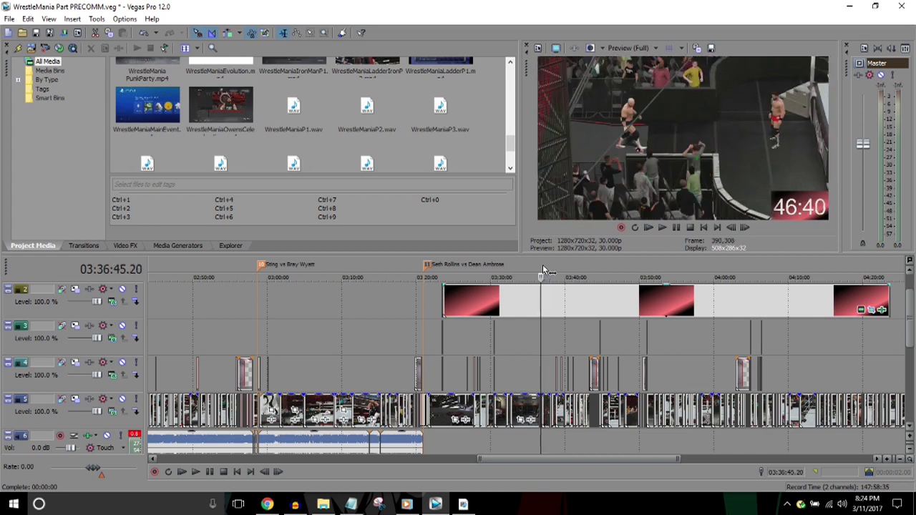
# Step: Review the stage-area fight footage from about 03:36:43 to 03:37:26
pyautogui.scroll(2, 542, 268)
pyautogui.scroll(3, 543, 266)
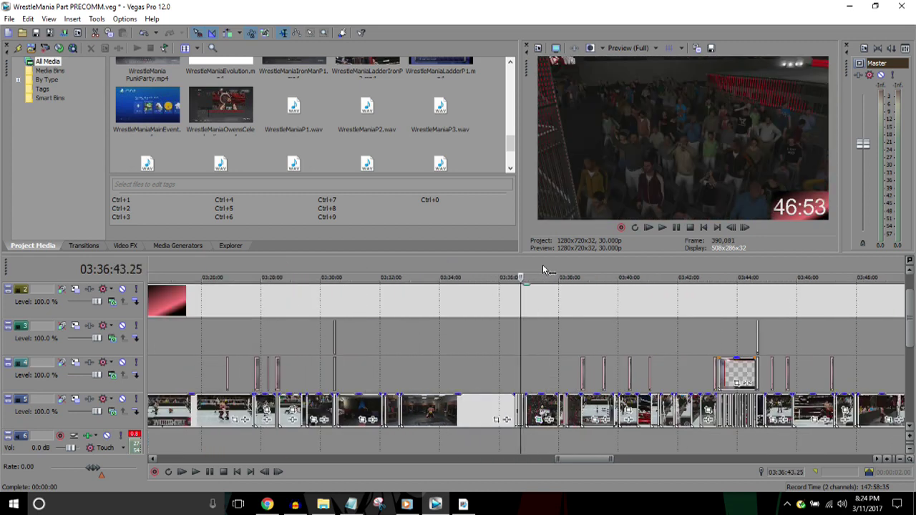
pyautogui.scroll(3, 543, 269)
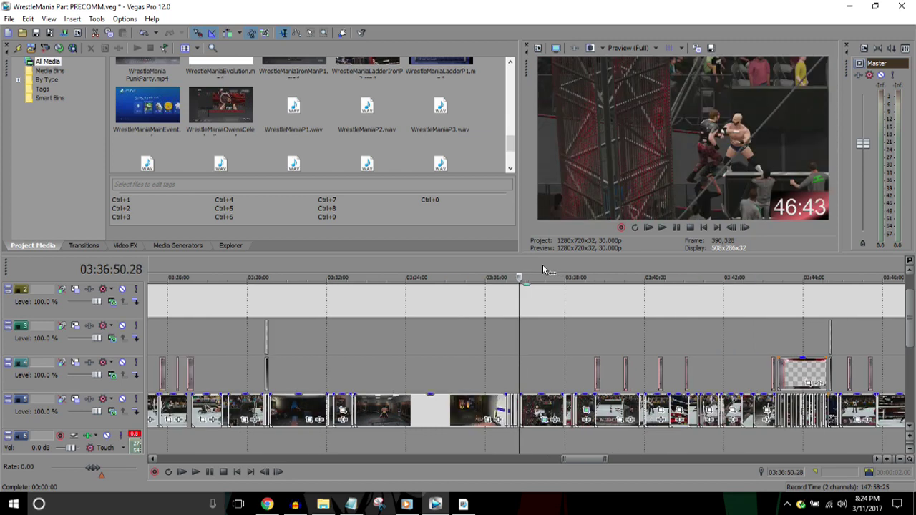
pyautogui.scroll(1, 542, 269)
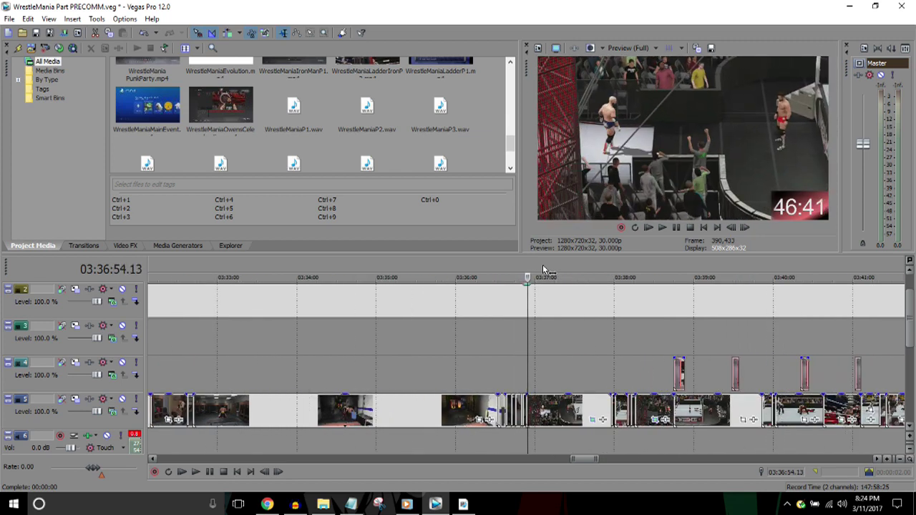
pyautogui.scroll(-1, 542, 269)
pyautogui.scroll(-2, 542, 269)
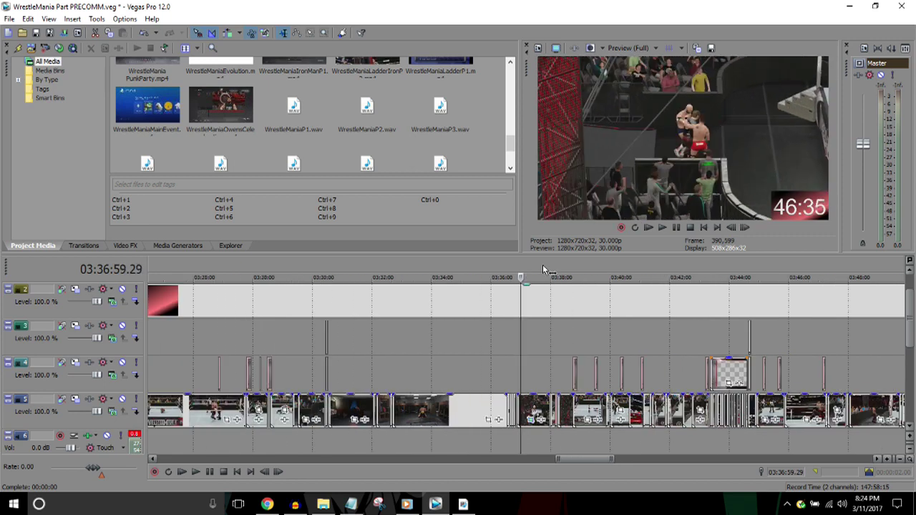
pyautogui.scroll(-2, 543, 269)
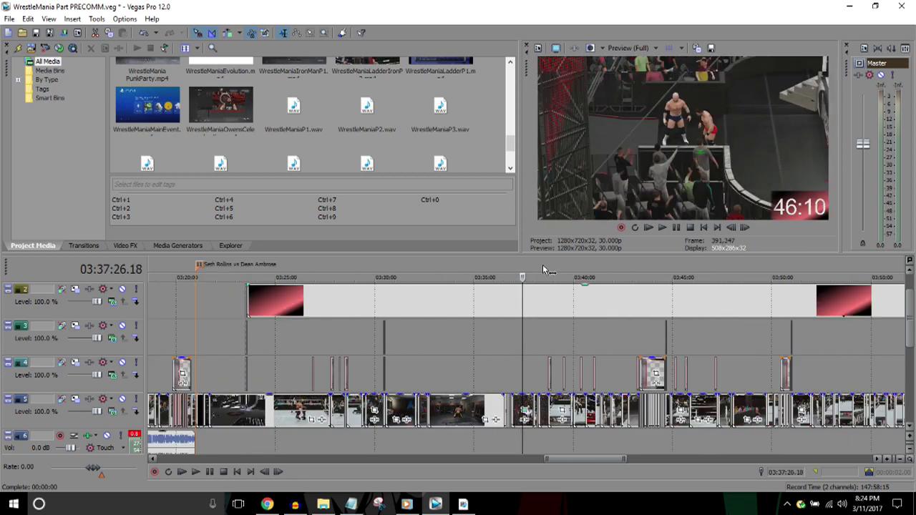
# Step: Review the match footage from about 03:37:26 to 03:41:16 and browse the WrestleMania clips in the project media
pyautogui.scroll(-1, 542, 269)
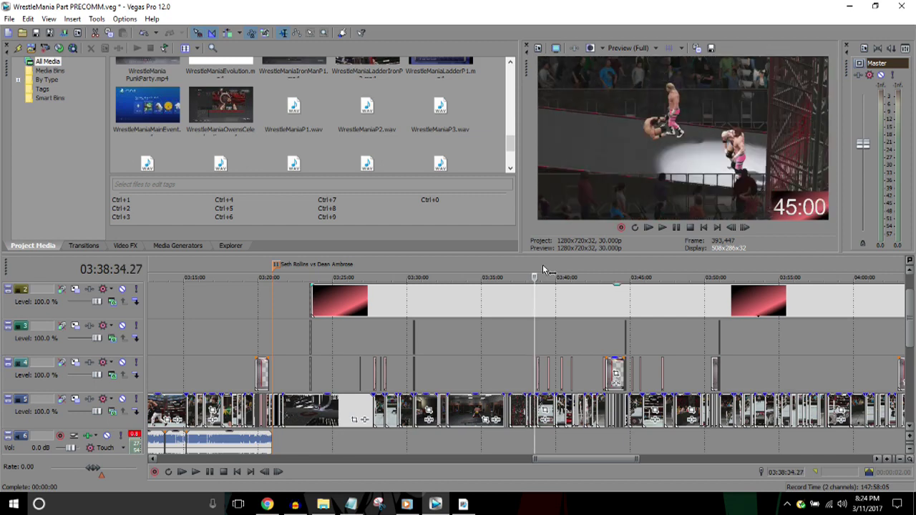
pyautogui.scroll(-1, 542, 269)
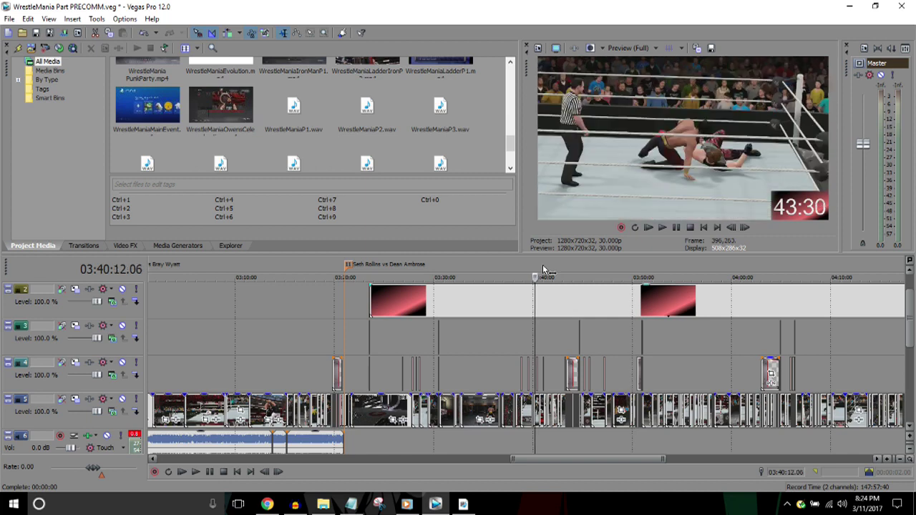
pyautogui.scroll(-1, 543, 270)
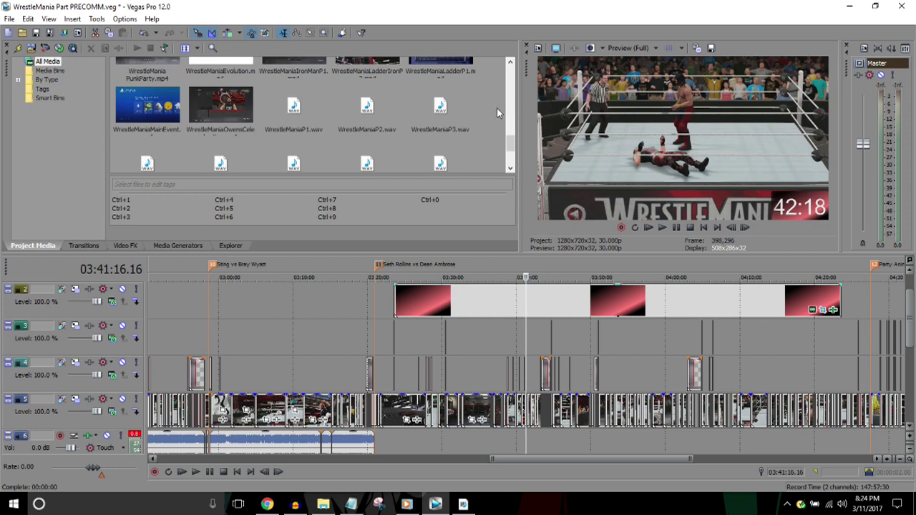
pyautogui.scroll(2, 509, 146)
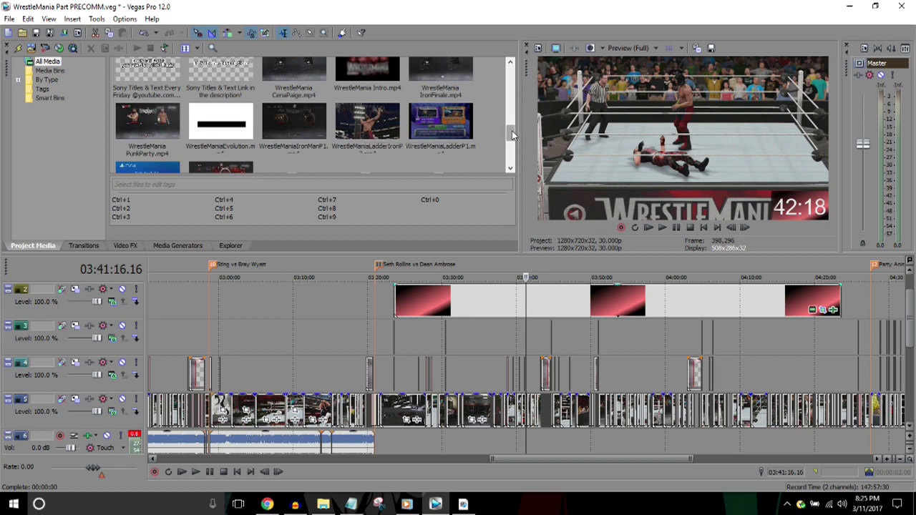
pyautogui.scroll(-3, 512, 135)
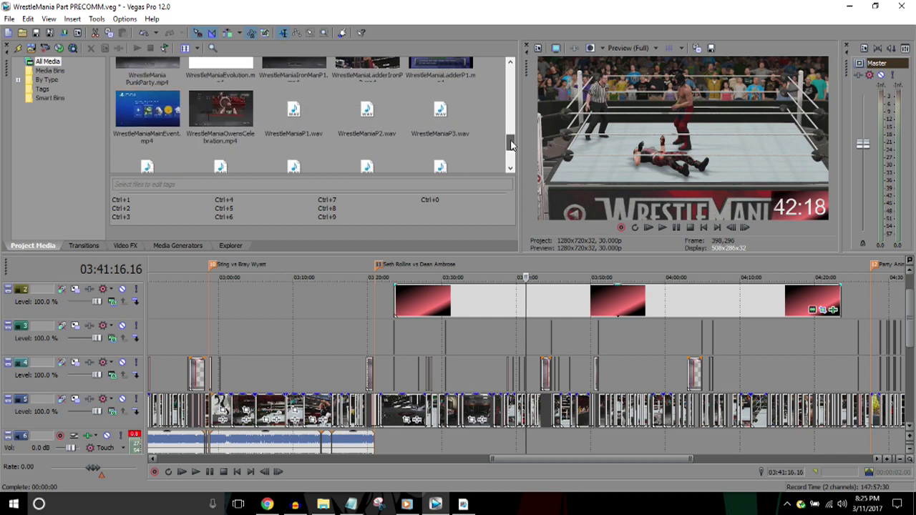
# Step: Select the countdown timer overlay event on track 2 and review the match between about 03:41:51 and 03:44:55
pyautogui.click(533, 299)
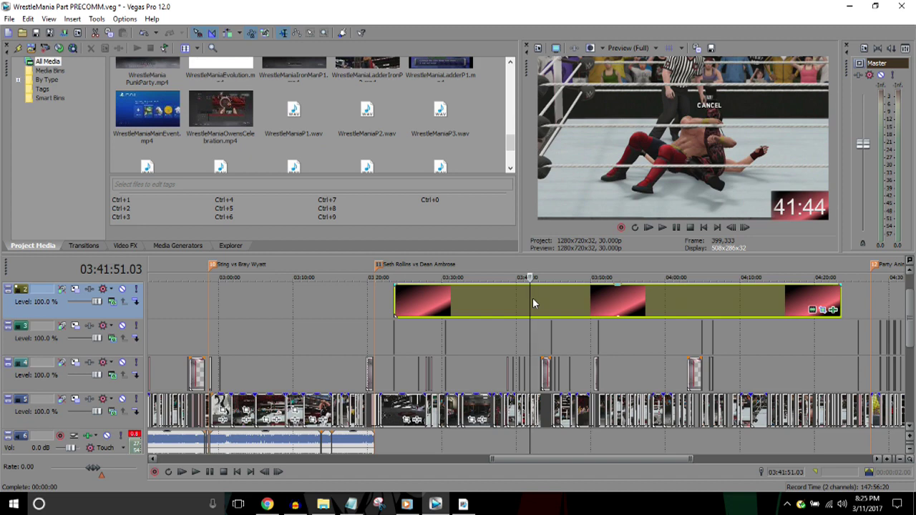
pyautogui.click(533, 298)
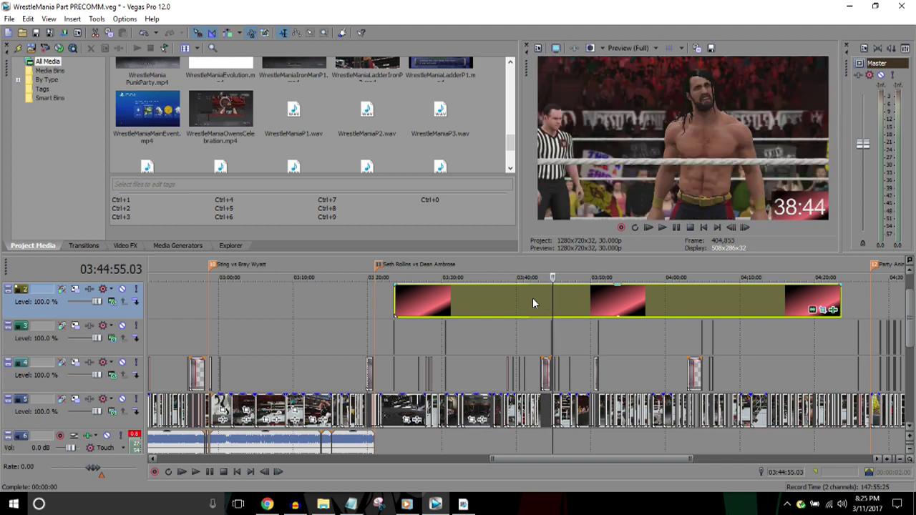
pyautogui.press('Right')
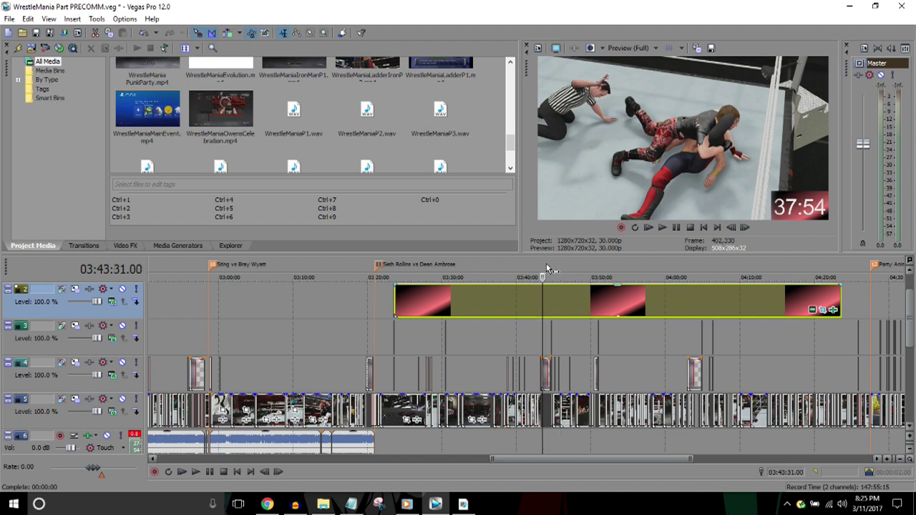
# Step: Review the replay segment at about 03:43:31 and the score overlay transition from 03:44:37 to 03:44:40
pyautogui.scroll(5, 546, 267)
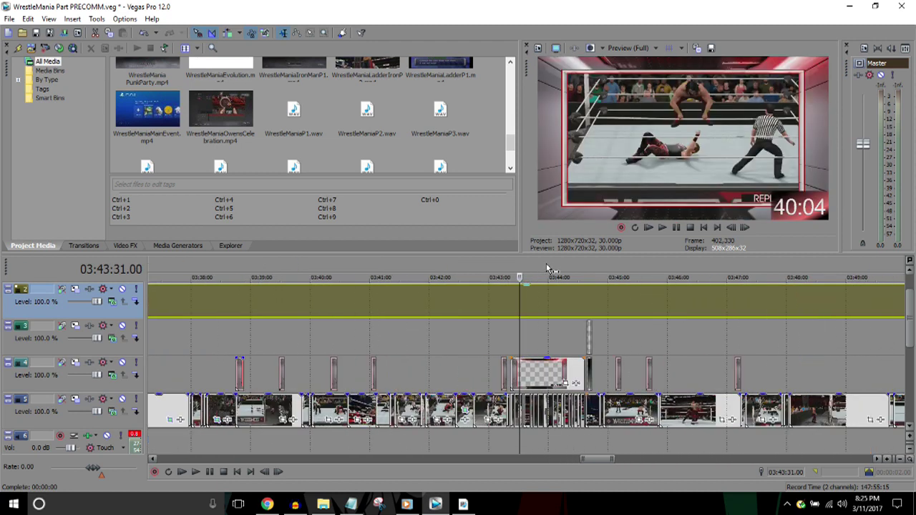
pyautogui.click(587, 270)
pyautogui.scroll(2, 587, 270)
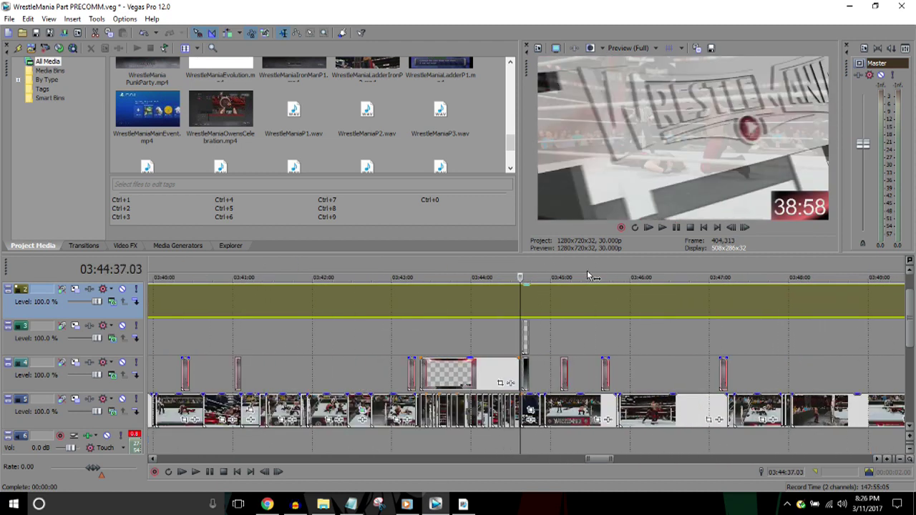
pyautogui.press('space')
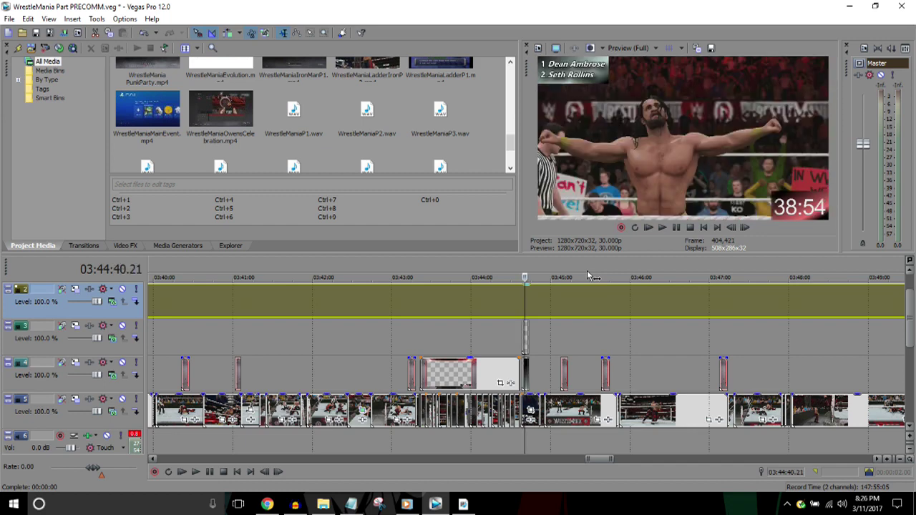
# Step: Scrub the footage after the first score overlay, and jump ahead to about 03:47:07
pyautogui.scroll(-4, 587, 269)
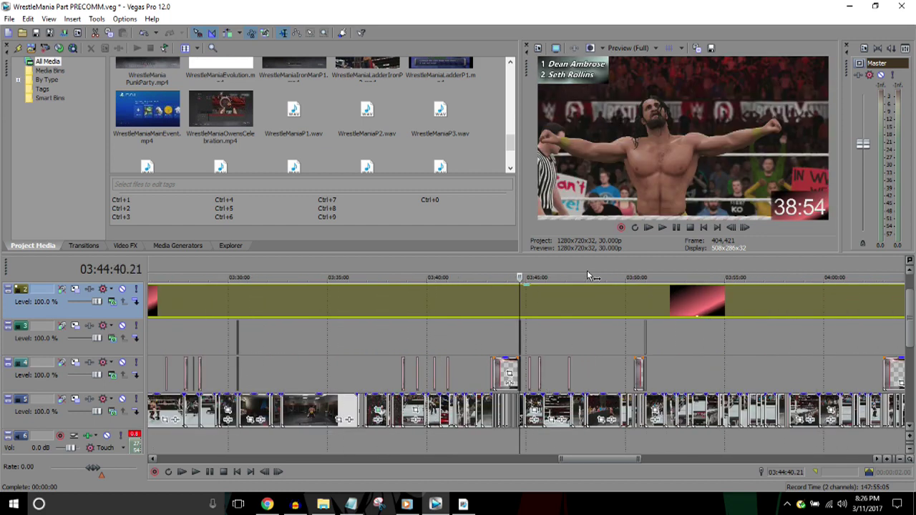
pyautogui.press('Right')
pyautogui.press('Right')
pyautogui.press('Left')
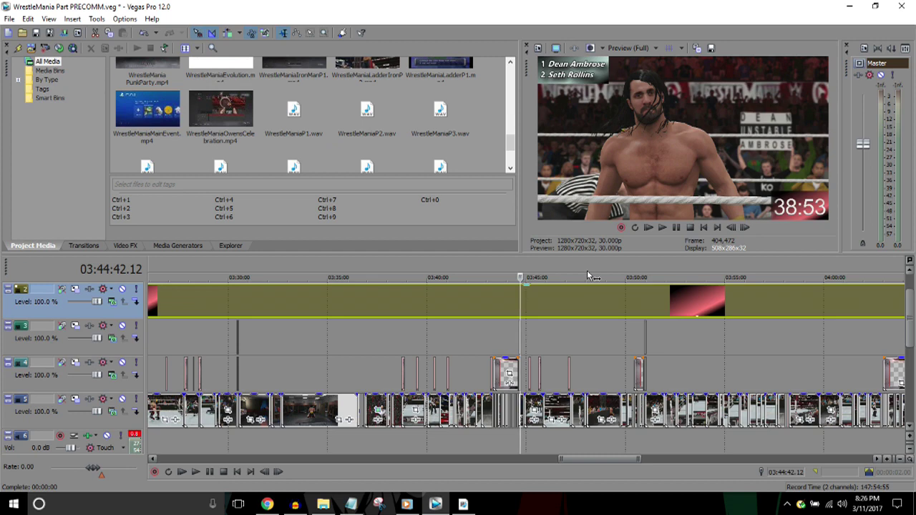
pyautogui.click(569, 266)
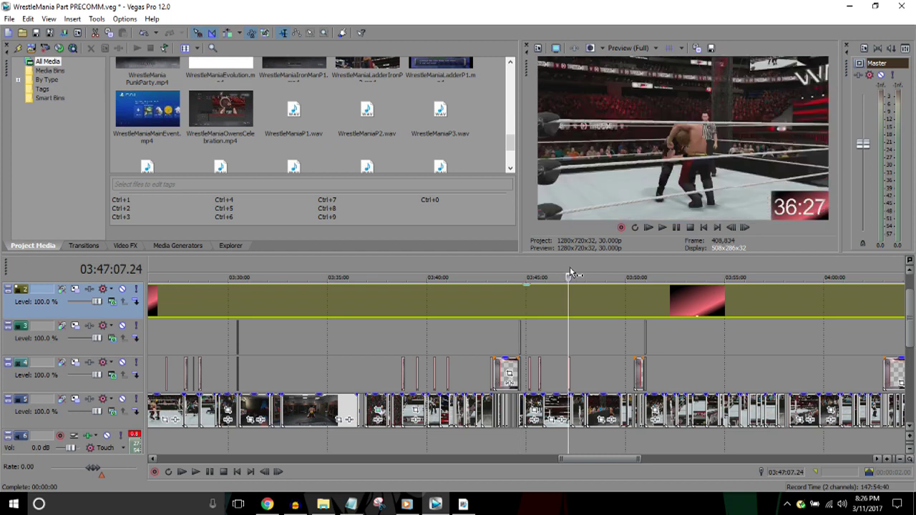
# Step: Review the in-ring footage and pin attempts from about 03:47:09 to 03:50:27
pyautogui.press('Right')
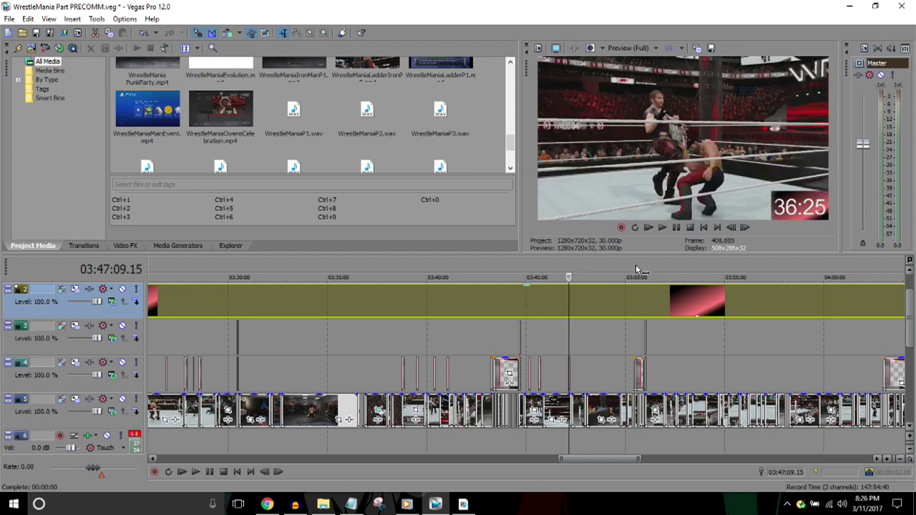
pyautogui.scroll(4, 636, 267)
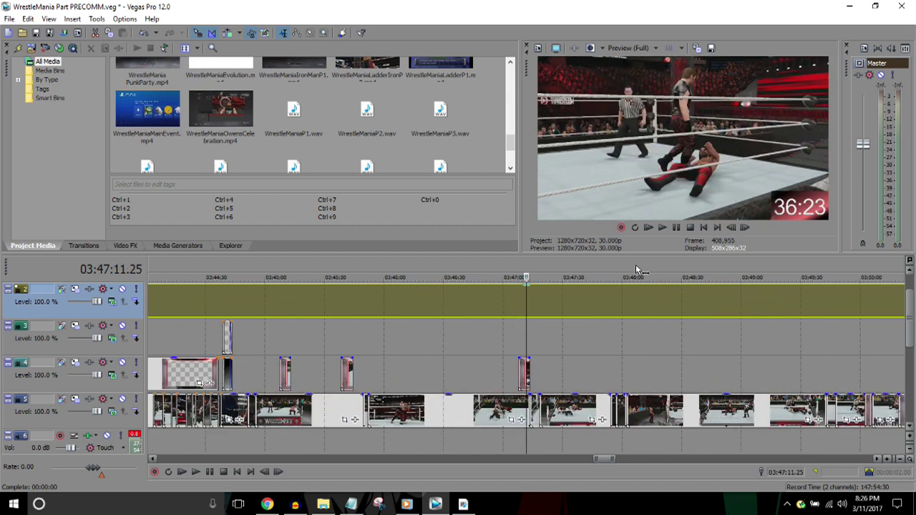
pyautogui.scroll(-2, 636, 269)
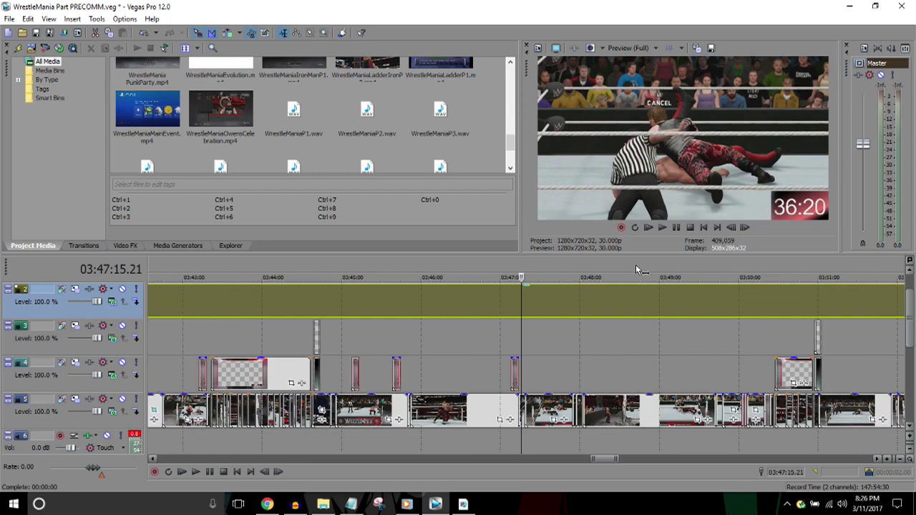
pyautogui.scroll(-4, 639, 270)
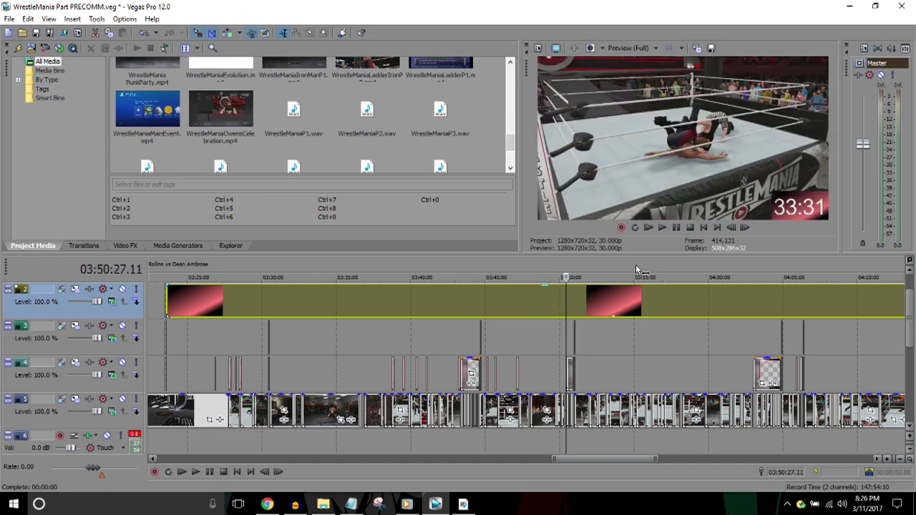
# Step: Move to the next replay segment at about 03:50:34 and inspect its start closely
pyautogui.press('Right')
pyautogui.press('Right')
pyautogui.press('Right')
pyautogui.press('Up')
pyautogui.press('Up')
pyautogui.press('Up')
pyautogui.press('Up')
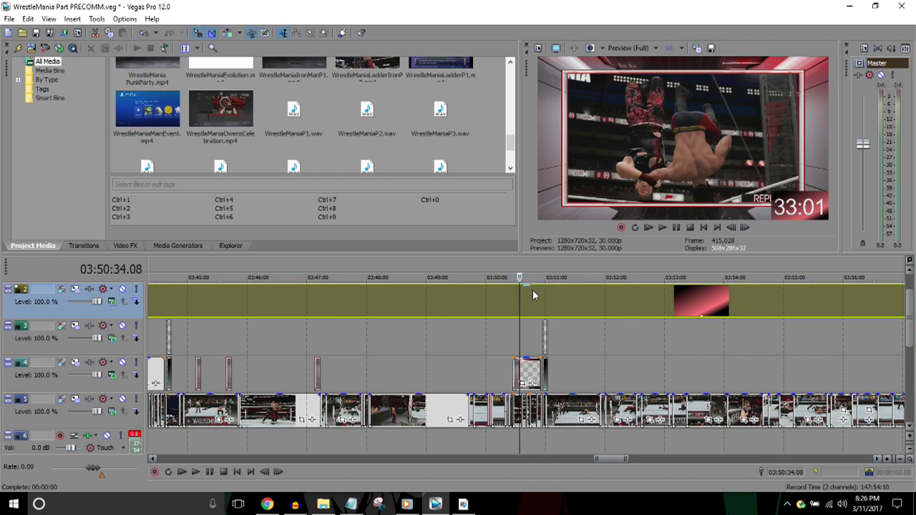
# Step: Scrub through the replay to about 03:50:50 and examine the score overlay transition that follows it
pyautogui.press('Down')
pyautogui.press('Right')
pyautogui.press('Right')
pyautogui.press('Right')
pyautogui.press('Right')
pyautogui.press('Right')
pyautogui.press('Right')
pyautogui.press('Right')
pyautogui.press('Right')
pyautogui.press('Right')
pyautogui.press('Right')
pyautogui.press('Right')
pyautogui.press('Right')
pyautogui.press('Right')
pyautogui.press('Right')
pyautogui.press('Right')
pyautogui.press('Right')
pyautogui.press('Right')
pyautogui.press('Right')
pyautogui.press('Right')
pyautogui.press('Right')
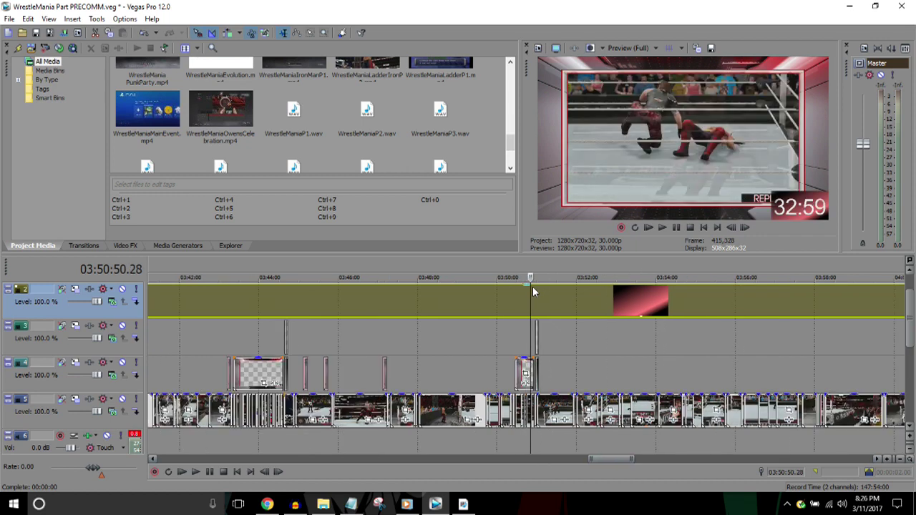
pyautogui.scroll(3, 532, 291)
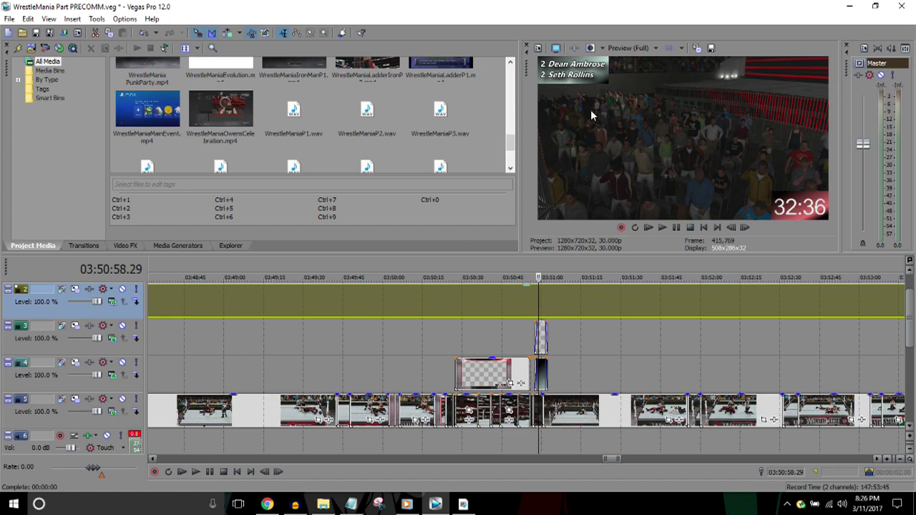
# Step: Review the footage from the score overlay at about 03:50:58 to the ringside fight around 03:53:33
pyautogui.press('Down')
pyautogui.press('Down')
pyautogui.press('Down')
pyautogui.press('Down')
pyautogui.press('Down')
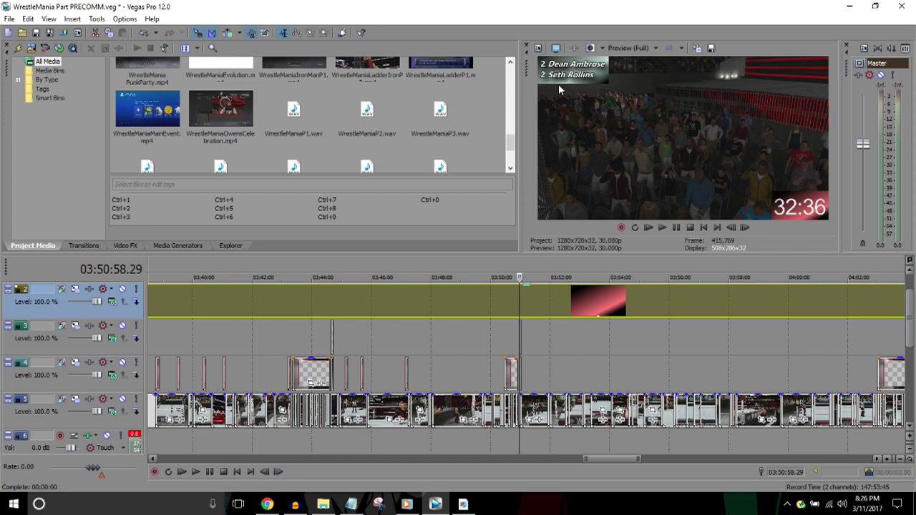
pyautogui.press('Down')
pyautogui.press('Down')
pyautogui.press('Right')
pyautogui.press('Right')
pyautogui.press('Right')
pyautogui.press('Right')
pyautogui.press('Right')
pyautogui.press('Right')
pyautogui.press('Right')
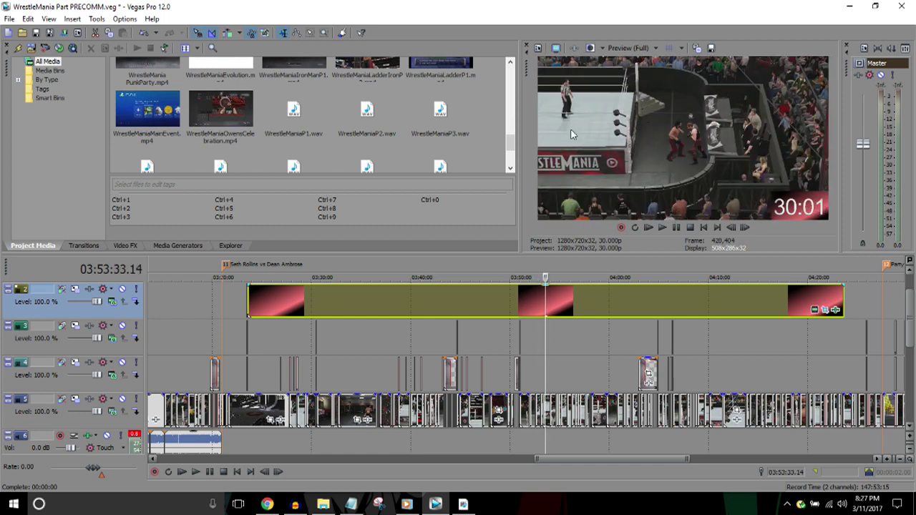
# Step: Review the ringside fight footage from about 03:54:01 to 03:54:15
pyautogui.press('Up')
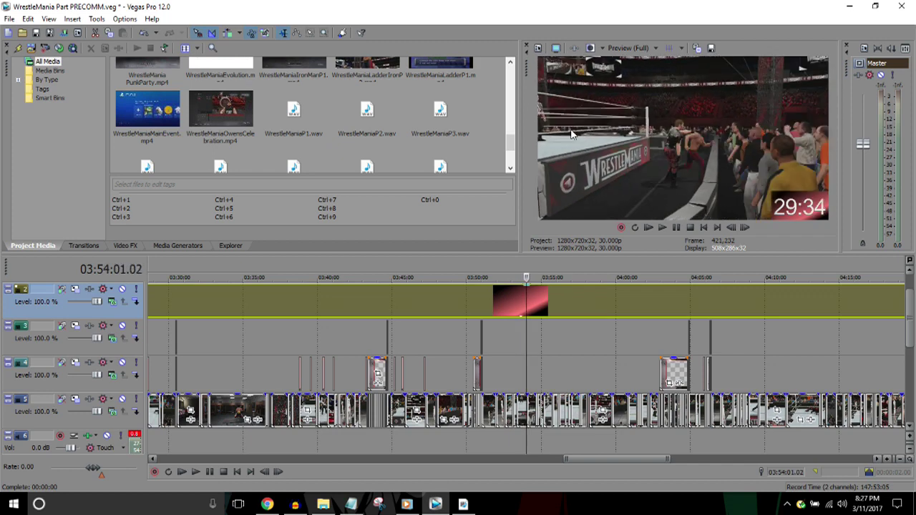
pyautogui.press('Down')
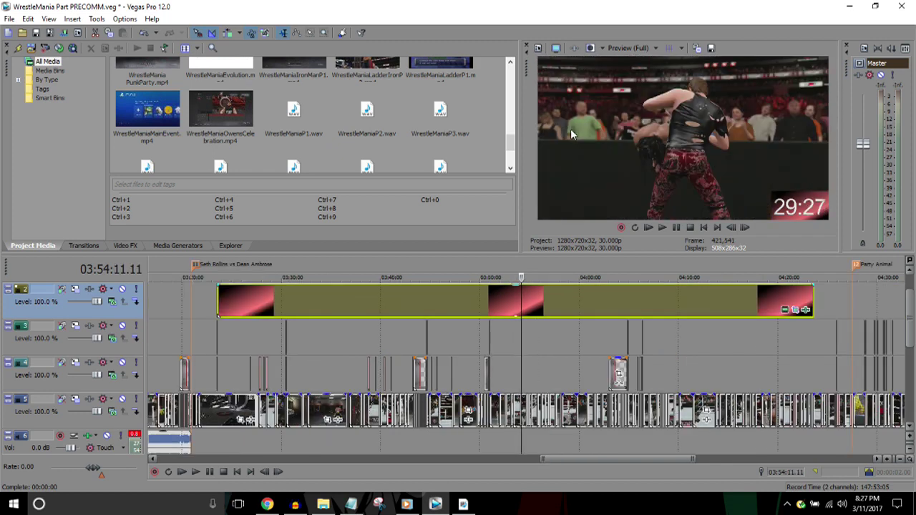
pyautogui.press('Down')
pyautogui.press('Left')
pyautogui.press('Left')
pyautogui.press('Left')
pyautogui.press('Left')
pyautogui.press('Left')
pyautogui.press('Left')
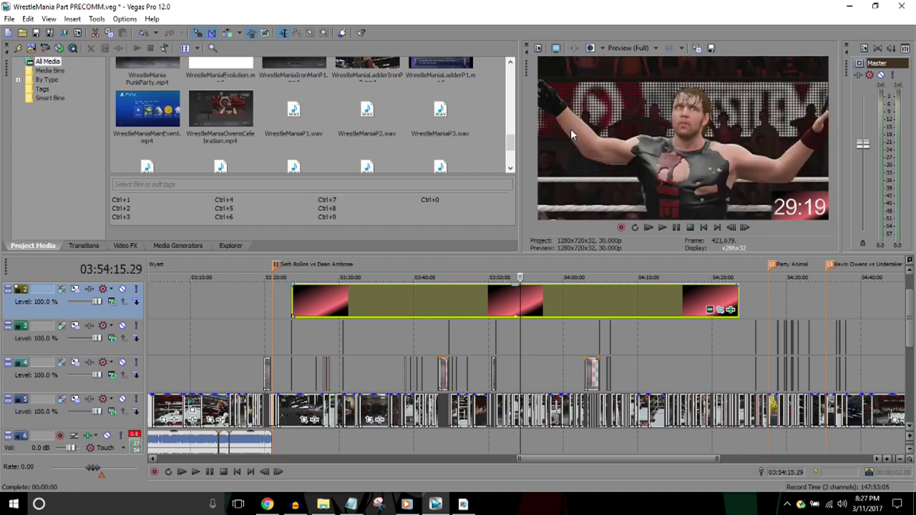
# Step: Go back to about 03:54:03 and review the ringside clips frame by frame up to about 03:54:19
pyautogui.press('Up')
pyautogui.press('Up')
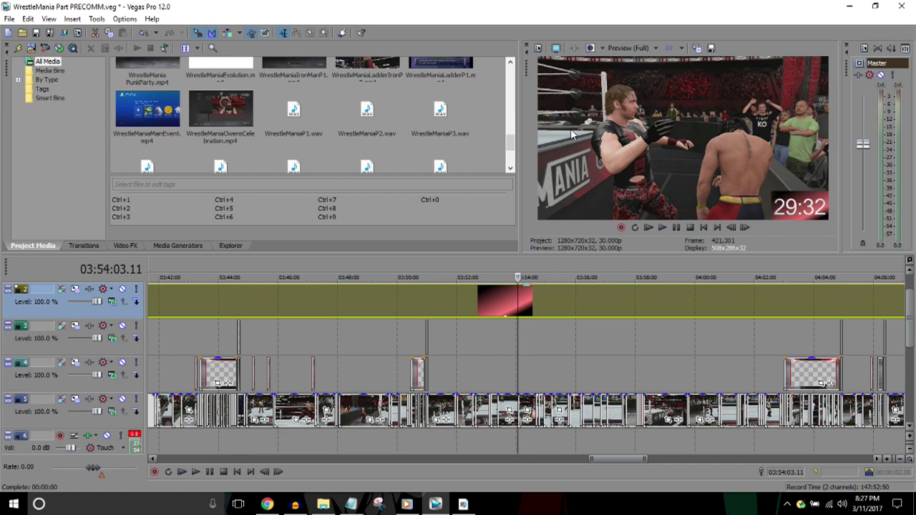
pyautogui.press('Up')
pyautogui.press('Up')
pyautogui.press('Right')
pyautogui.press('Right')
pyautogui.press('Right')
pyautogui.press('Right')
pyautogui.press('Right')
pyautogui.press('Right')
pyautogui.press('Right')
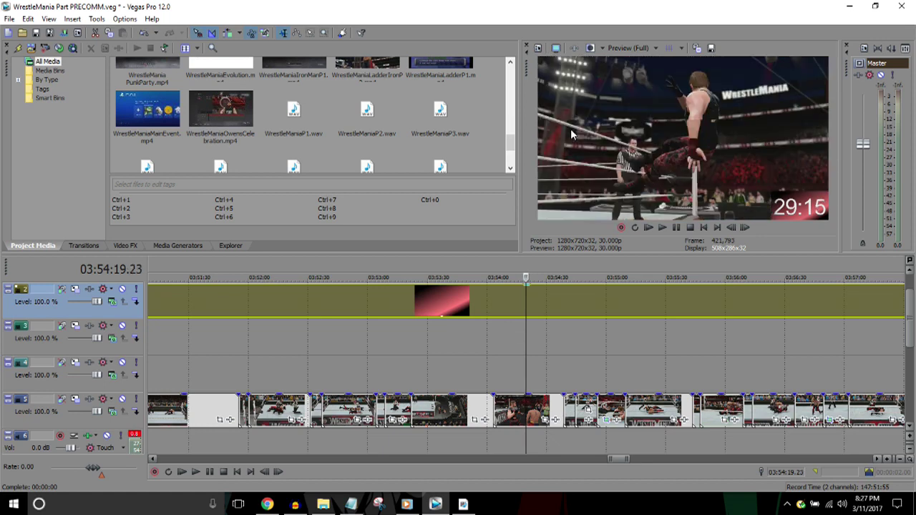
# Step: Scrub forward through the match clips from about 03:54:21 to 03:55:05
pyautogui.press('Down')
pyautogui.press('Down')
pyautogui.press('Down')
pyautogui.press('Down')
pyautogui.press('Down')
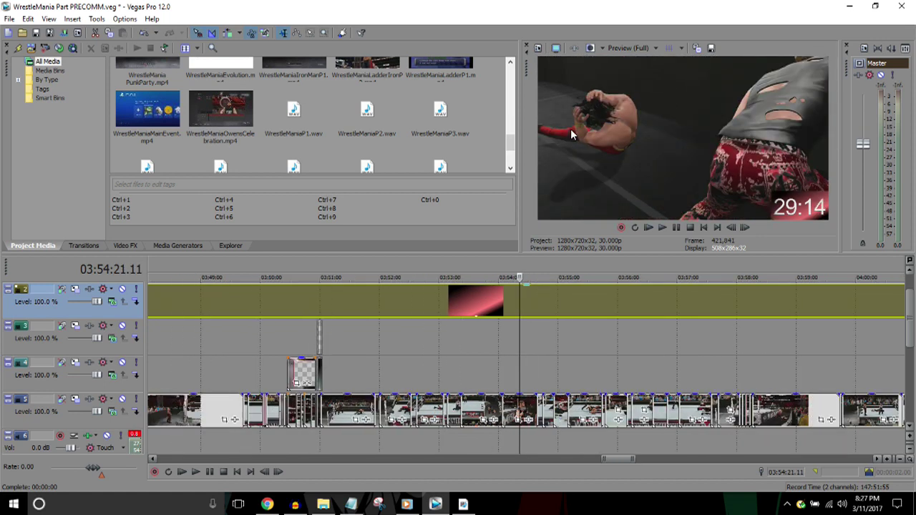
pyautogui.press('Right')
pyautogui.press('Right')
pyautogui.press('Right')
pyautogui.press('Right')
pyautogui.press('Right')
pyautogui.press('Right')
pyautogui.press('Right')
pyautogui.press('Right')
pyautogui.press('Right')
pyautogui.press('Right')
pyautogui.press('Right')
pyautogui.press('Right')
pyautogui.press('Right')
pyautogui.press('Right')
pyautogui.press('Right')
pyautogui.press('Right')
pyautogui.press('Right')
pyautogui.press('Right')
pyautogui.press('Right')
pyautogui.press('Right')
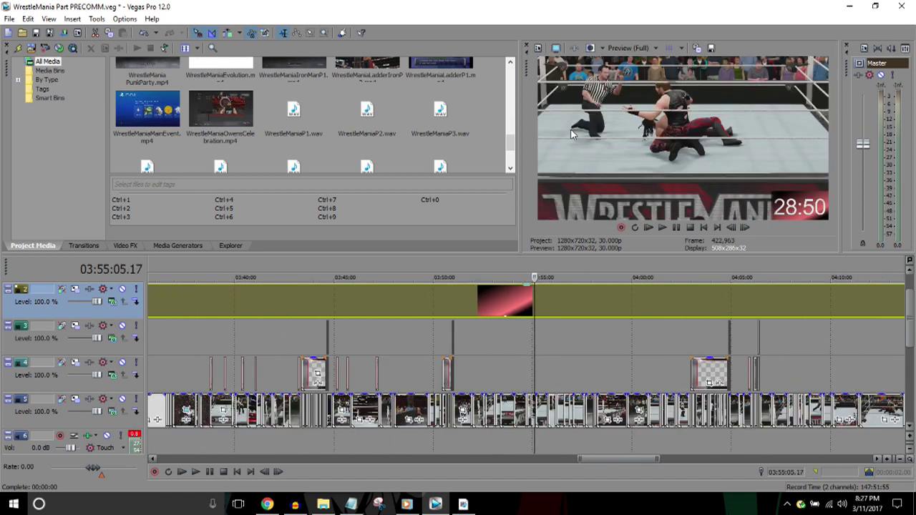
# Step: Review the turnbuckle fight footage from about 03:57:50 to 03:58:04
pyautogui.press('Down')
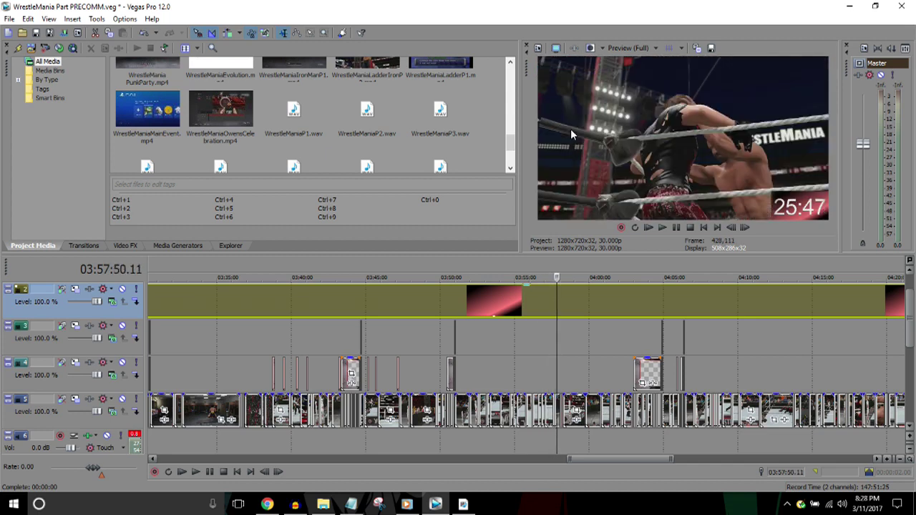
pyautogui.press('Up')
pyautogui.press('Right')
pyautogui.press('Right')
pyautogui.press('Right')
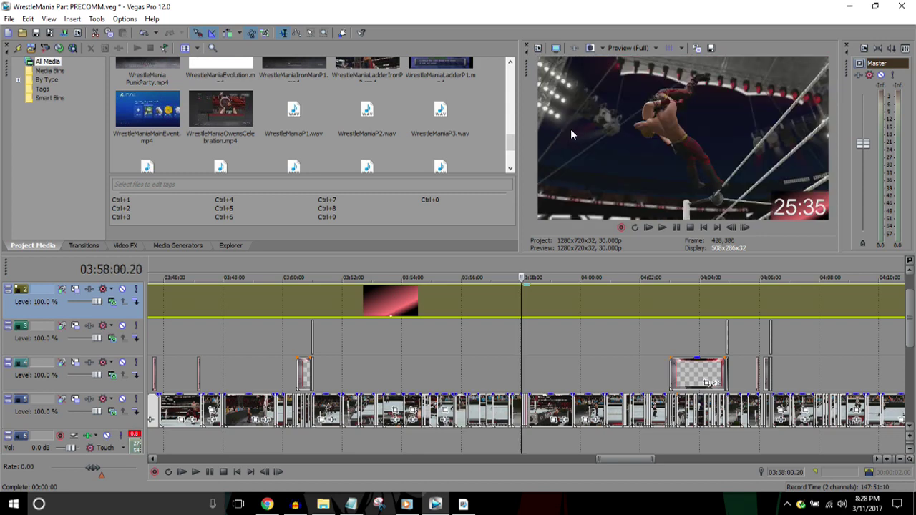
pyautogui.press('Down')
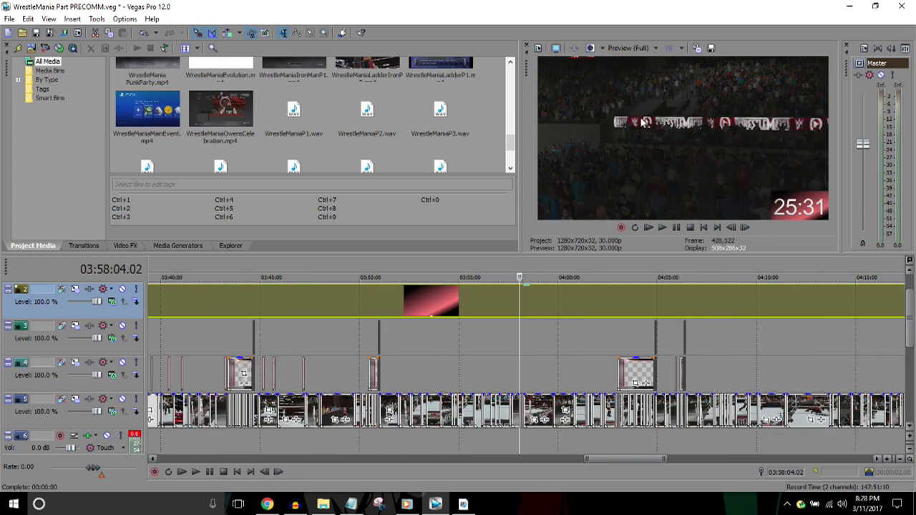
# Step: Jump to the replay segment at about 04:03:24 and review the match up to about 04:05:58
pyautogui.click(619, 259)
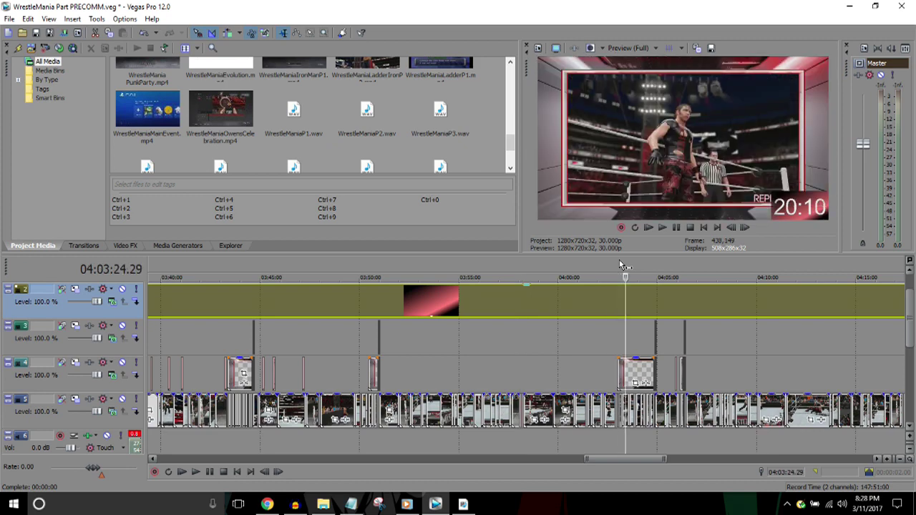
pyautogui.click(650, 269)
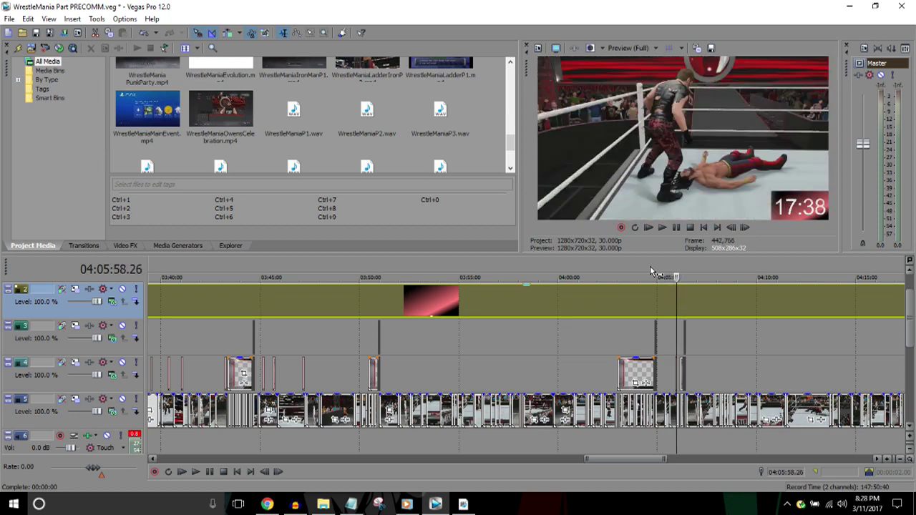
# Step: Review the match footage from about 04:05:54 to the replay overlay at about 04:06:13
pyautogui.scroll(5, 649, 265)
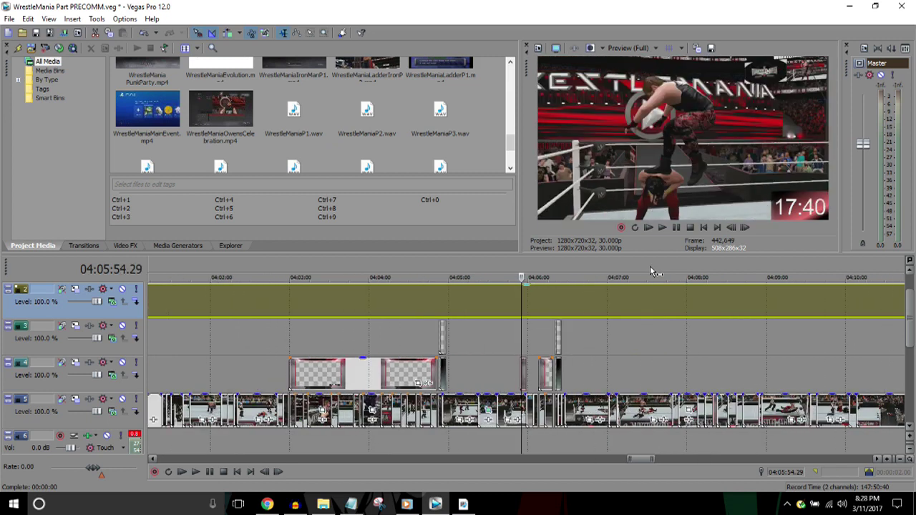
pyautogui.scroll(-1, 649, 265)
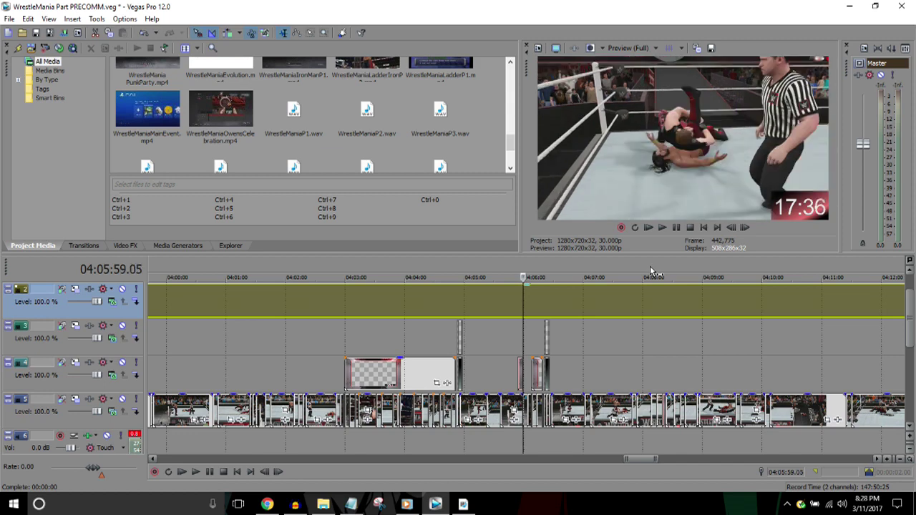
pyautogui.scroll(-1, 650, 266)
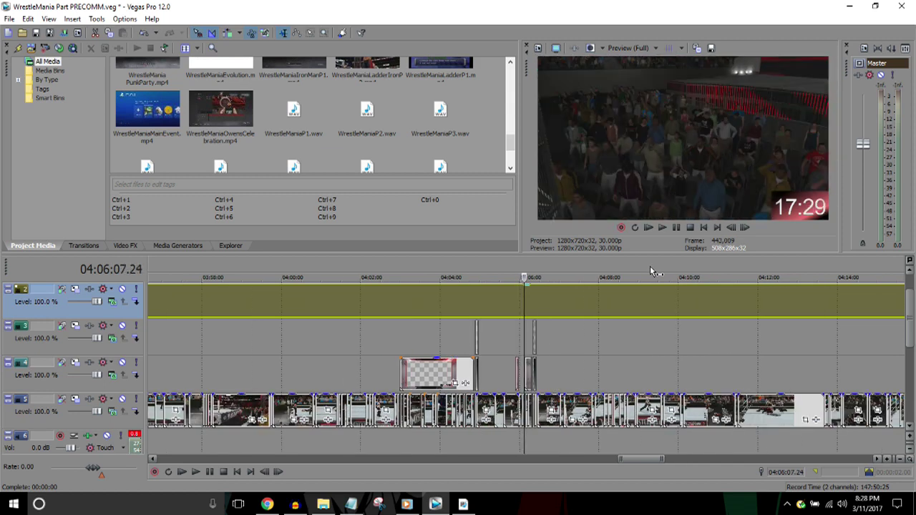
pyautogui.press('Right')
pyautogui.press('Right')
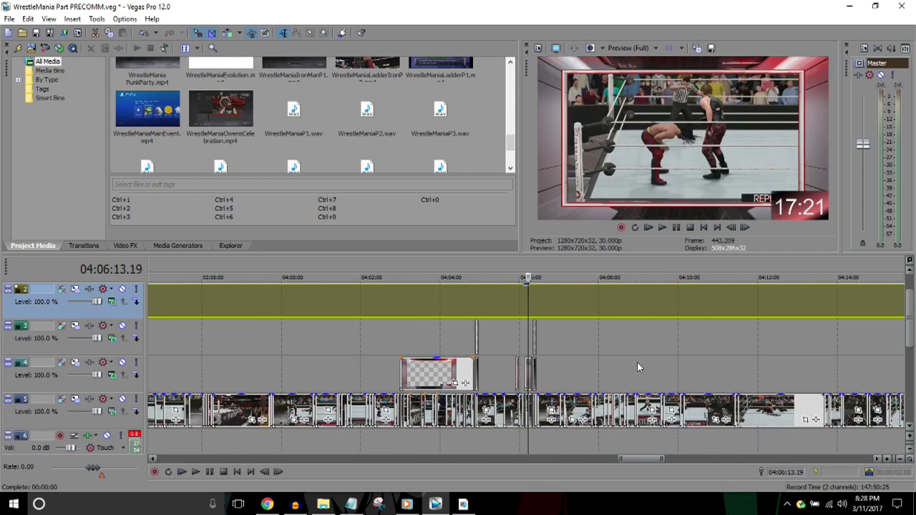
# Step: Play and skim the match from about 04:06:13 to 04:11:23, checking the countdown timer overlay
pyautogui.press('space')
pyautogui.press('Down')
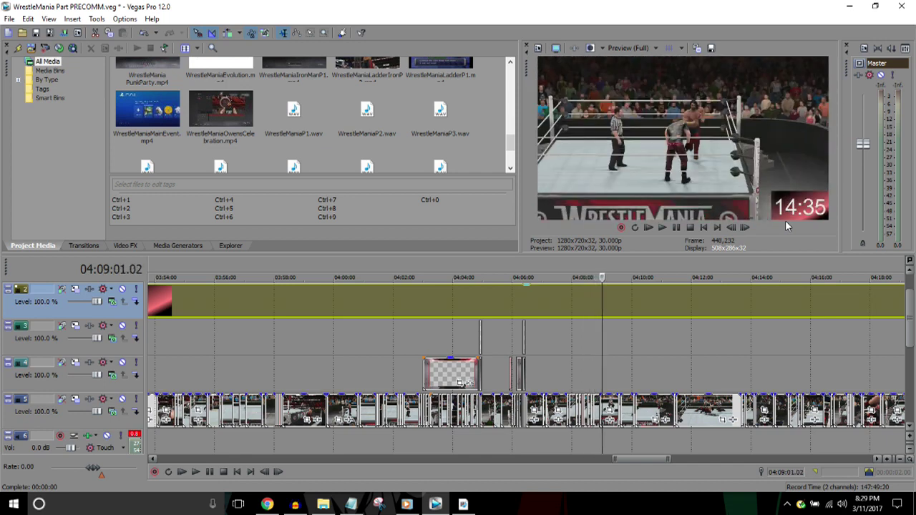
pyautogui.press('Down')
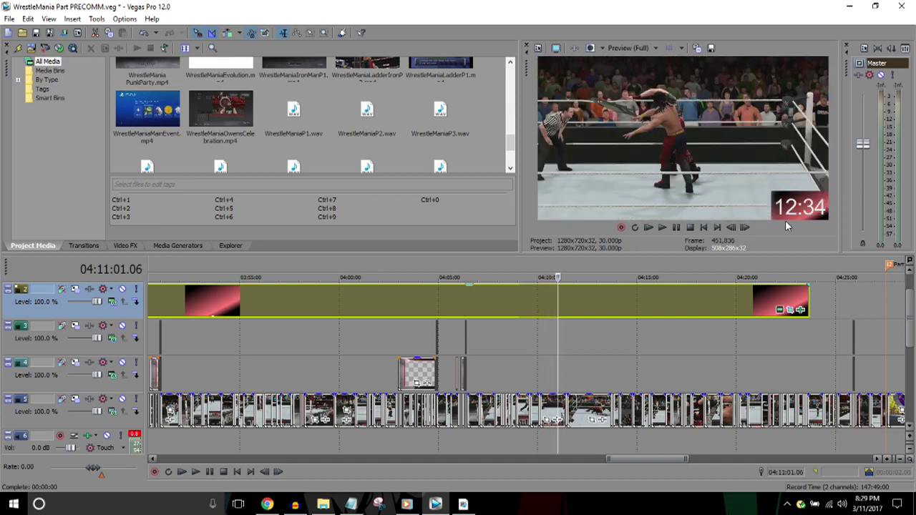
pyautogui.press('Up')
pyautogui.press('Up')
pyautogui.press('Right')
pyautogui.press('Right')
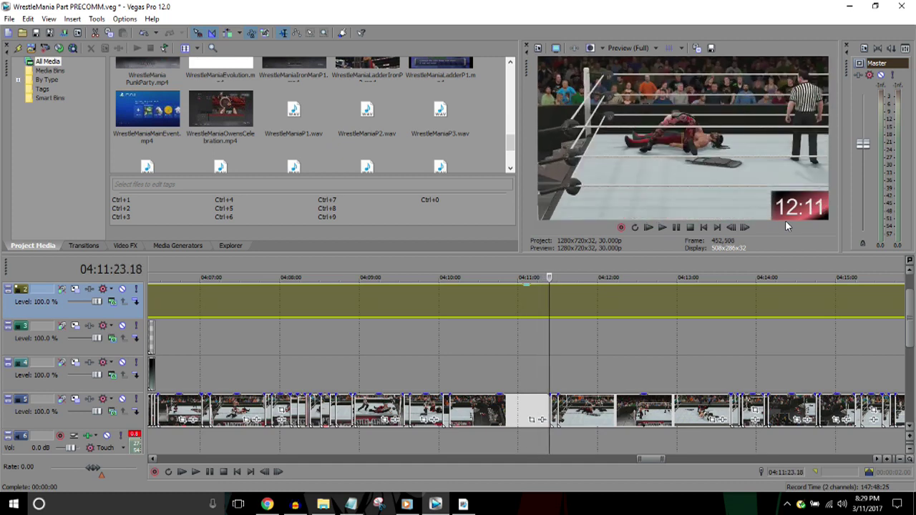
# Step: Scrub forward through the match clips from about 04:11:23 to 04:13:41
pyautogui.press('Down')
pyautogui.press('Down')
pyautogui.press('Down')
pyautogui.press('Down')
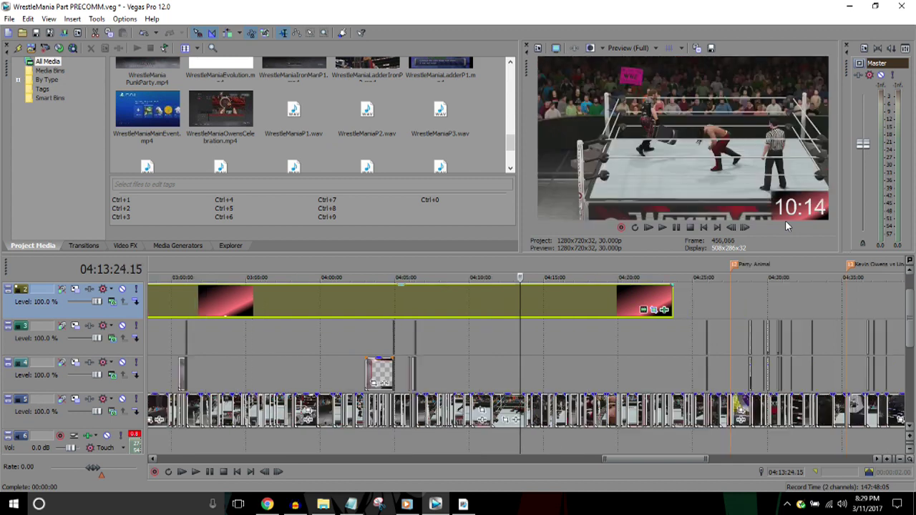
pyautogui.press('Right')
pyautogui.press('Right')
pyautogui.press('Right')
pyautogui.press('Right')
pyautogui.press('Right')
pyautogui.press('Left')
pyautogui.press('Left')
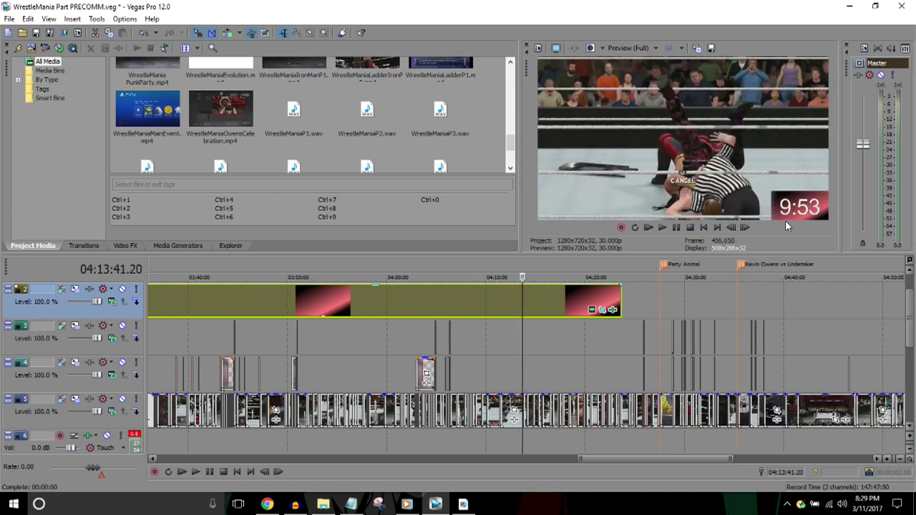
# Step: Review the footage from about 04:13:41 to the ringside shot at about 04:14:11
pyautogui.press('Up')
pyautogui.press('Up')
pyautogui.press('Up')
pyautogui.press('Up')
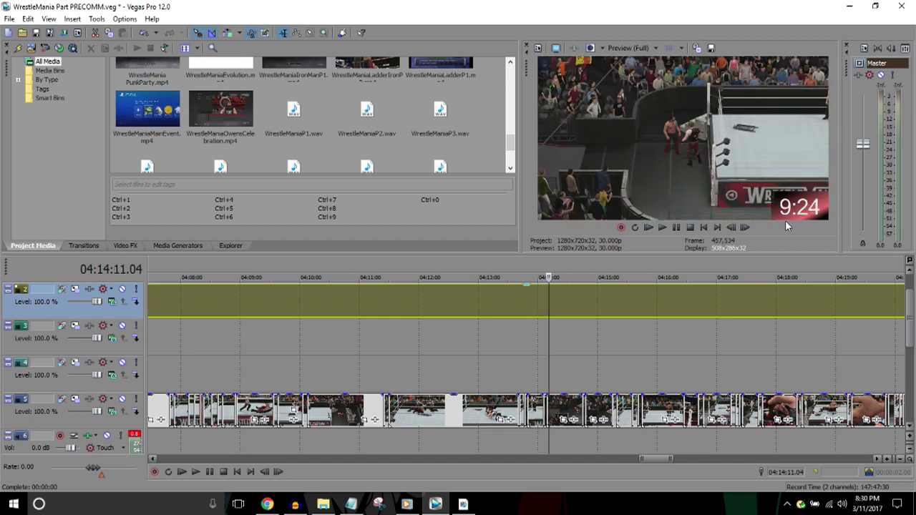
pyautogui.press('Down')
pyautogui.press('Down')
pyautogui.press('Down')
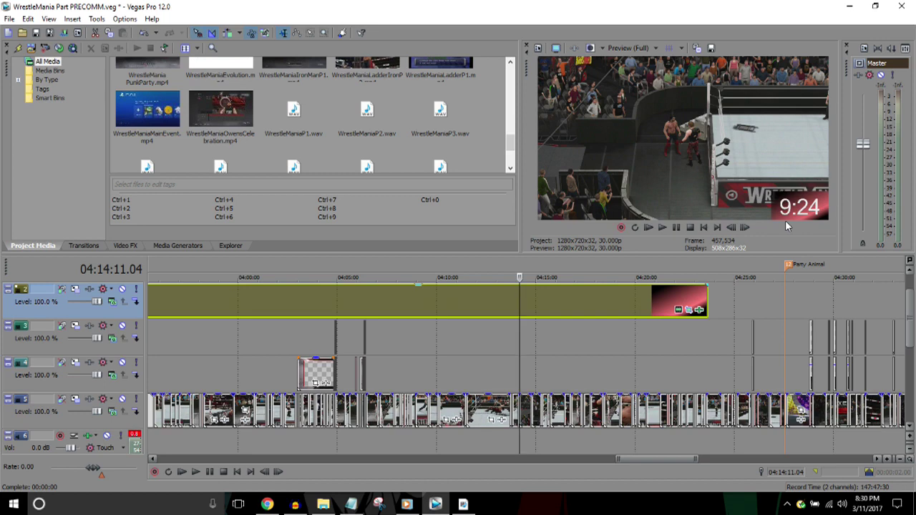
# Step: Scan the match clips from about 04:14:11 to 04:16:06, rechecking the transition near 04:15:42
pyautogui.press('Right')
pyautogui.press('Right')
pyautogui.press('Right')
pyautogui.press('Right')
pyautogui.press('Right')
pyautogui.press('Right')
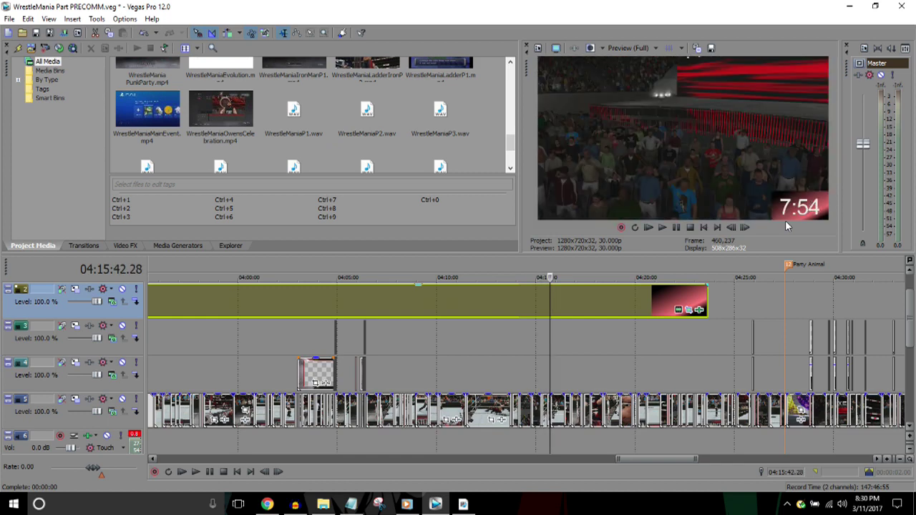
pyautogui.press('Left')
pyautogui.press('Left')
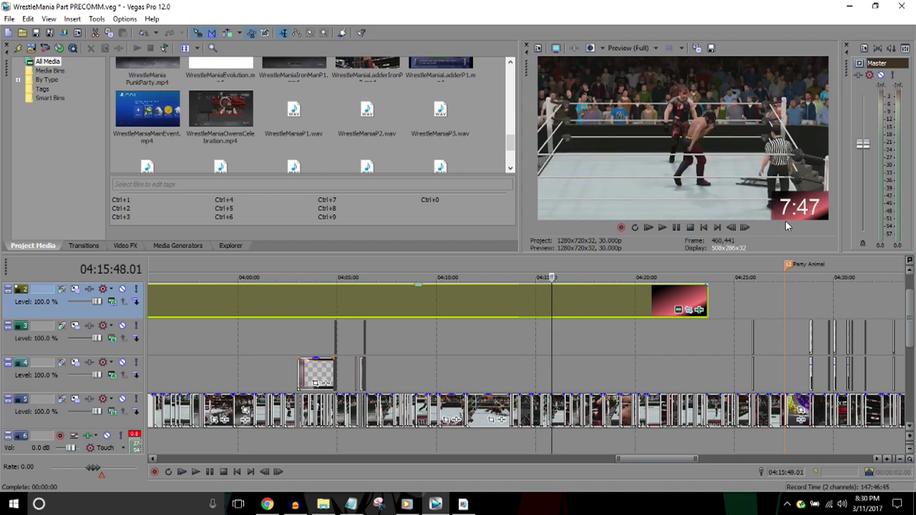
pyautogui.press('Right')
pyautogui.press('Right')
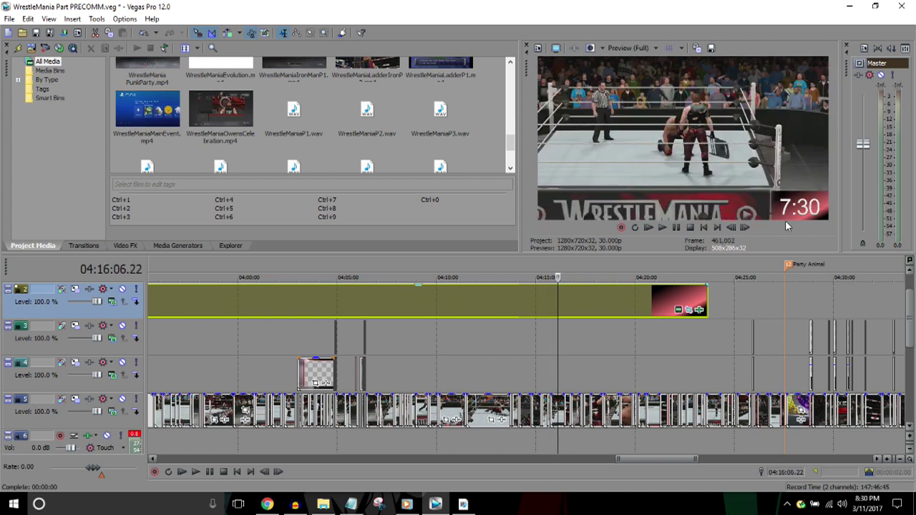
# Step: Move ahead to about 04:19:50 and inspect the clips around 04:19:53 at closer timeline detail
pyautogui.press('Down')
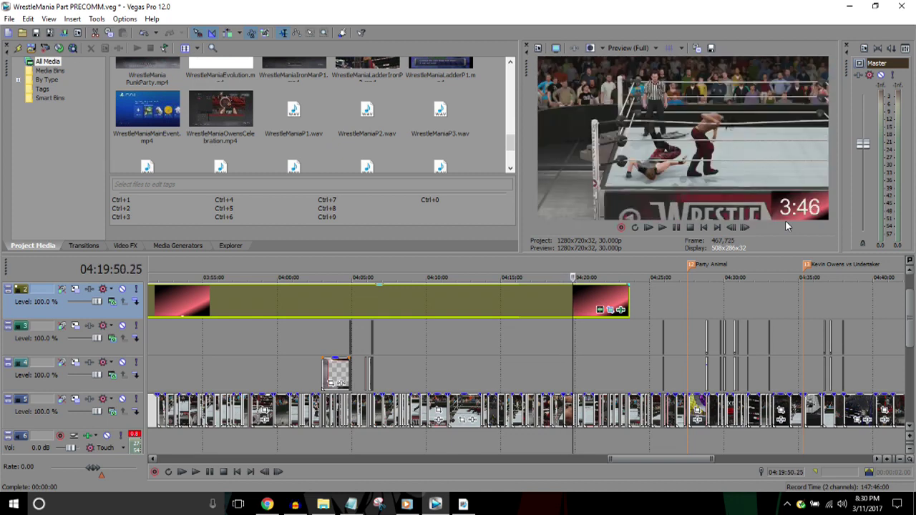
pyautogui.press('Up')
pyautogui.press('Up')
pyautogui.press('Up')
pyautogui.press('Up')
pyautogui.press('Up')
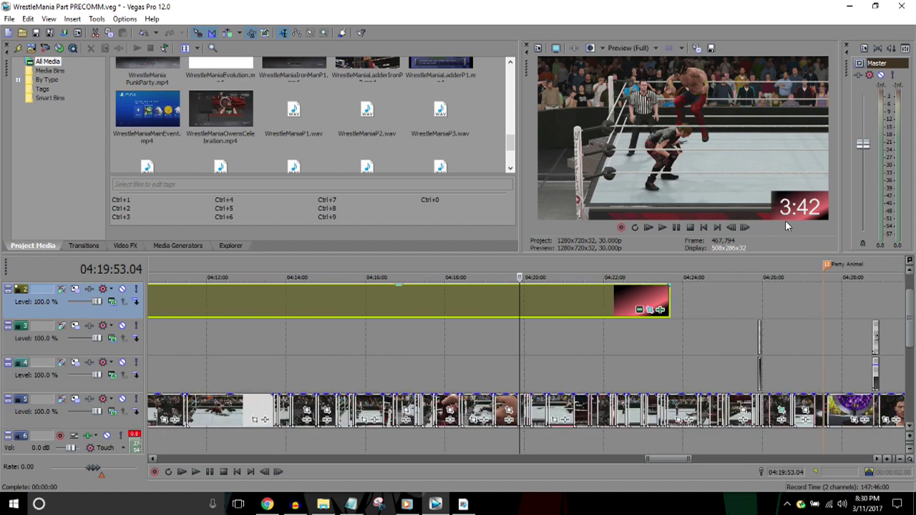
pyautogui.press('Left')
pyautogui.press('Left')
pyautogui.press('Left')
pyautogui.press('Up')
pyautogui.press('Up')
pyautogui.press('Up')
# Step: Review the crowd transition and in-ring footage frame by frame from about 04:19:52 to 04:19:54
pyautogui.hotkey('alt', 'Right')
pyautogui.hotkey('alt', 'Right')
pyautogui.hotkey('alt', 'Right')
pyautogui.hotkey('alt', 'Right')
pyautogui.hotkey('alt', 'Right')
pyautogui.hotkey('alt', 'Right')
pyautogui.hotkey('alt', 'Right')
pyautogui.hotkey('alt', 'Right')
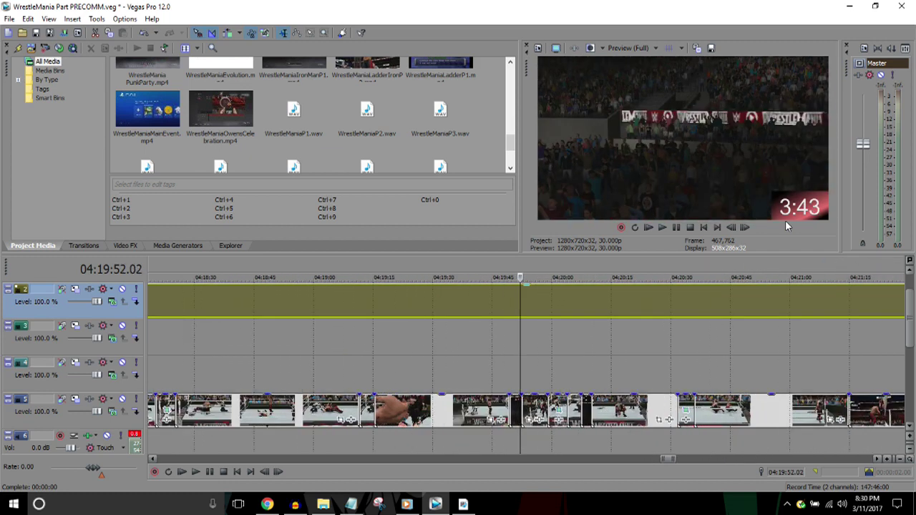
pyautogui.press('Up')
pyautogui.hotkey('alt', 'Right')
pyautogui.hotkey('alt', 'Right')
pyautogui.hotkey('alt', 'Right')
pyautogui.hotkey('alt', 'Right')
pyautogui.hotkey('alt', 'Right')
pyautogui.hotkey('alt', 'Right')
pyautogui.hotkey('alt', 'Right')
pyautogui.hotkey('alt', 'Right')
pyautogui.hotkey('alt', 'Right')
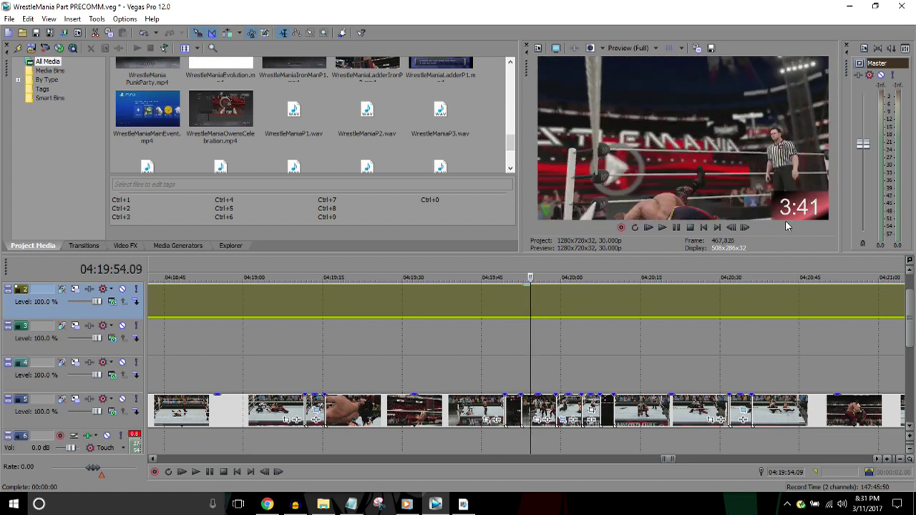
# Step: Review the match footage from about 04:19:54 to 04:20:32
pyautogui.press('Down')
pyautogui.press('Down')
pyautogui.press('Down')
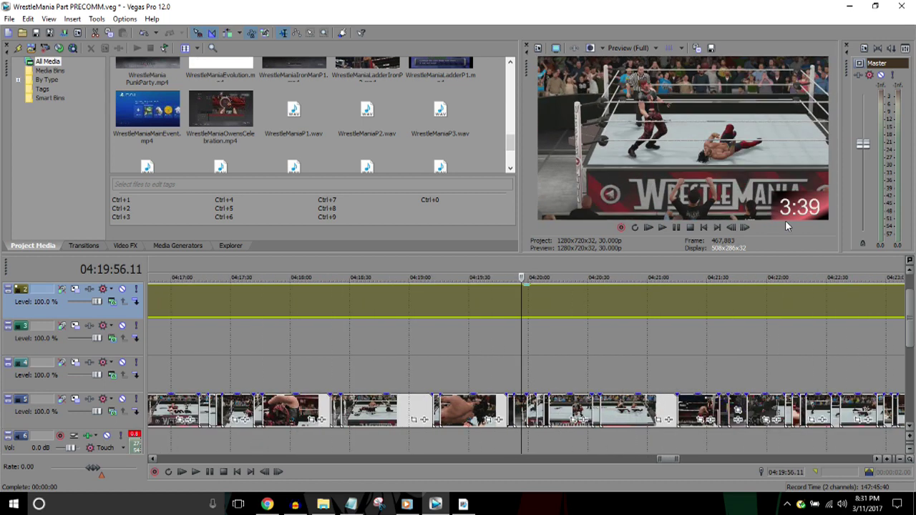
pyautogui.press('Down')
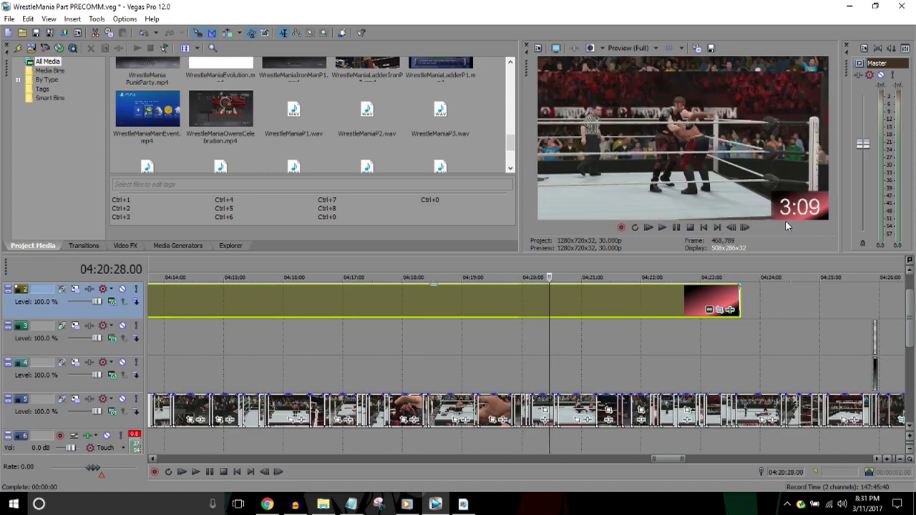
pyautogui.press('Down')
pyautogui.press('Down')
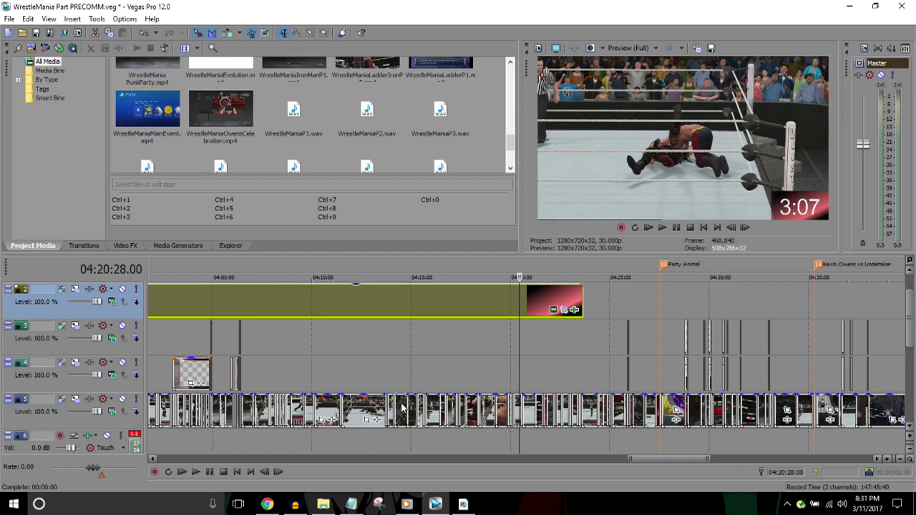
pyautogui.press('Down')
pyautogui.press('Right')
pyautogui.press('Right')
pyautogui.press('Right')
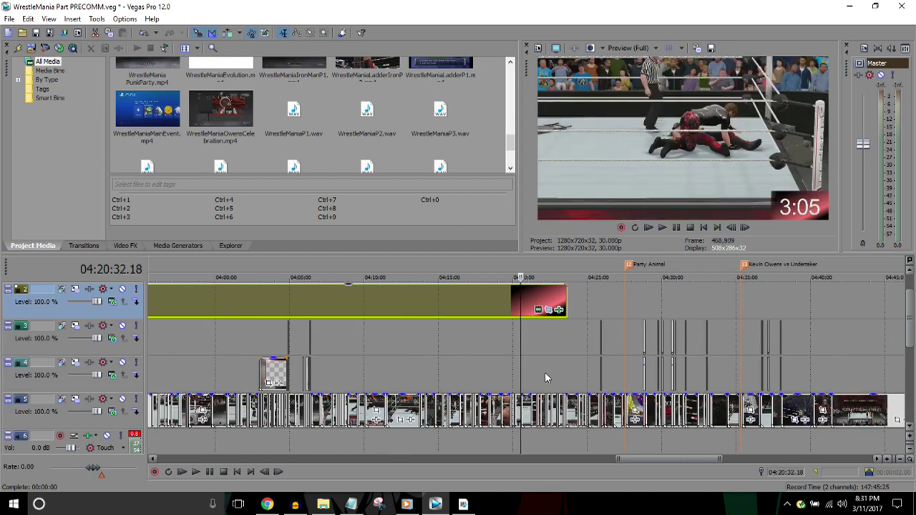
# Step: Play the match from about 04:20:32 and scrub ahead to about 04:20:53
pyautogui.press('space')
pyautogui.press('space')
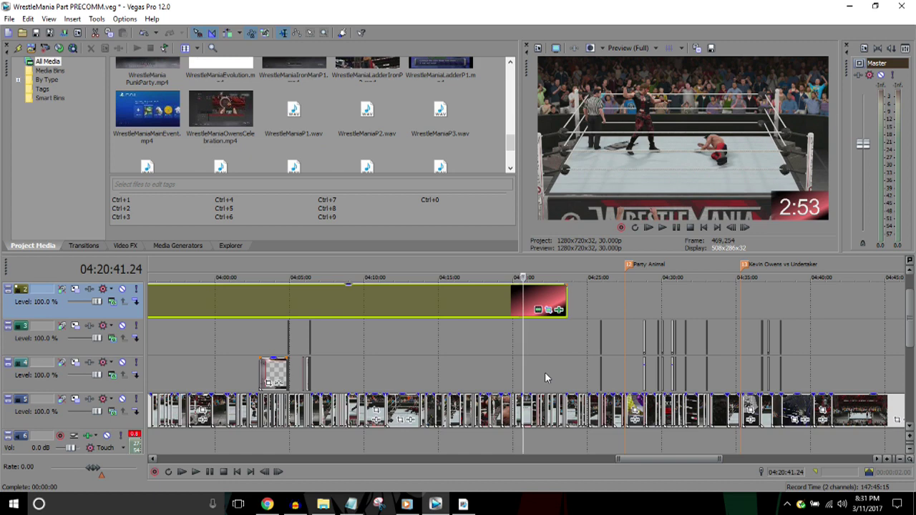
pyautogui.press('Right')
pyautogui.press('Right')
pyautogui.press('Right')
pyautogui.press('Right')
pyautogui.press('Right')
pyautogui.press('Right')
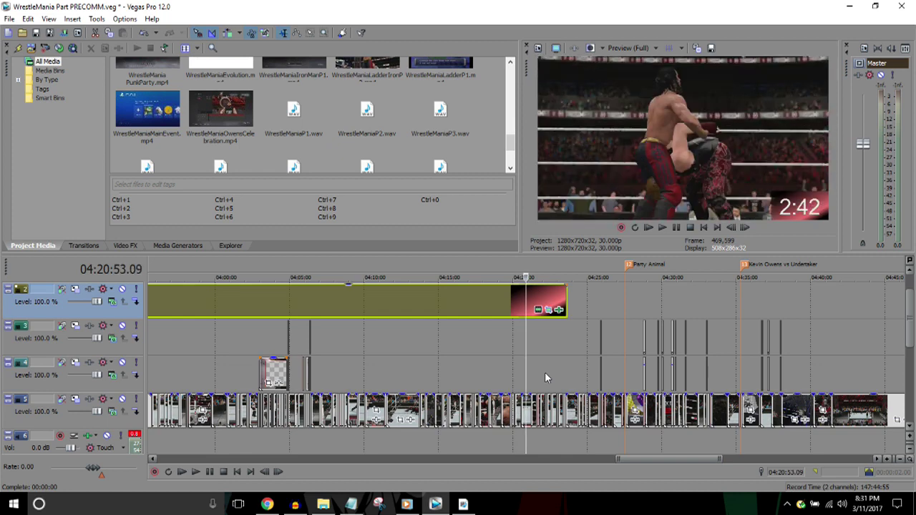
# Step: Scrub forward from about 04:20:53 to the Roman Empire entrance at about 04:21:41
pyautogui.press('Right')
pyautogui.press('Right')
pyautogui.press('Right')
pyautogui.press('Right')
pyautogui.press('Right')
pyautogui.press('Right')
pyautogui.press('Right')
pyautogui.press('Right')
pyautogui.press('Right')
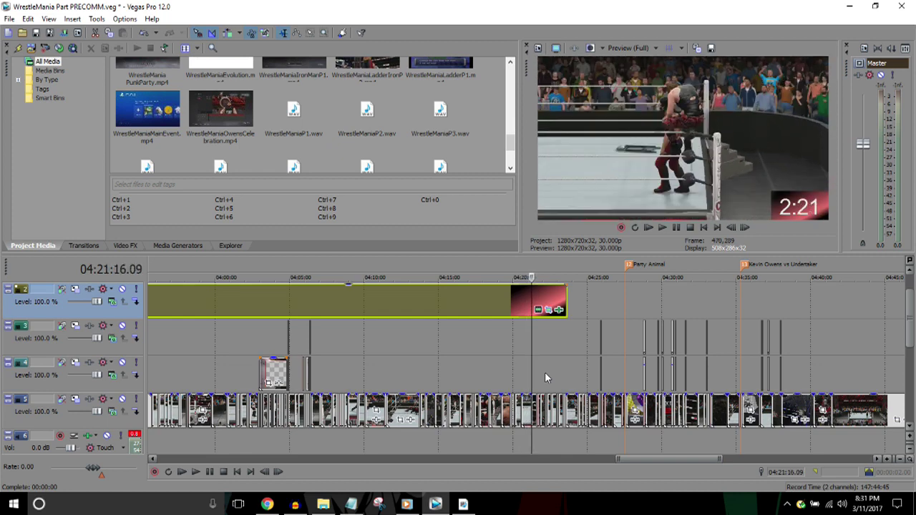
pyautogui.press('Right')
pyautogui.press('Right')
pyautogui.press('Right')
pyautogui.press('Right')
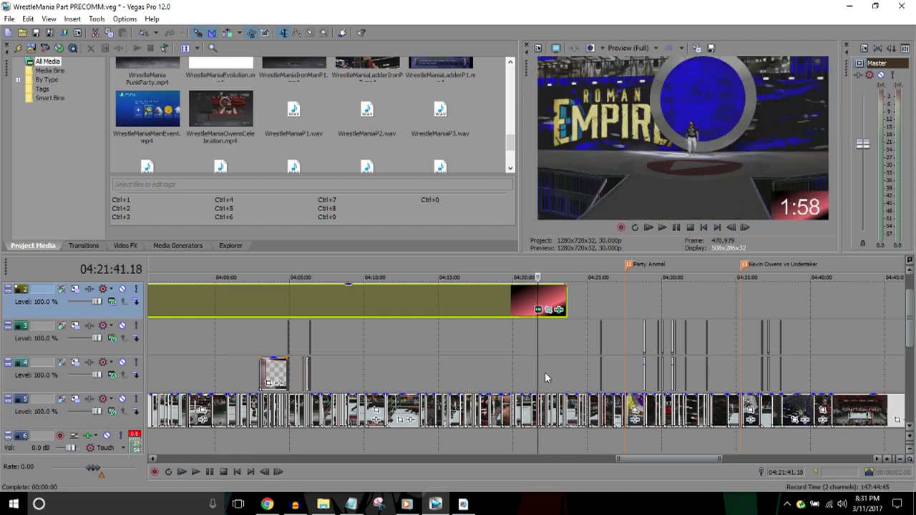
# Step: Go back to about 04:21:34 and review the entrance clips up to about 04:21:53
pyautogui.press('Left')
pyautogui.press('Left')
pyautogui.press('Left')
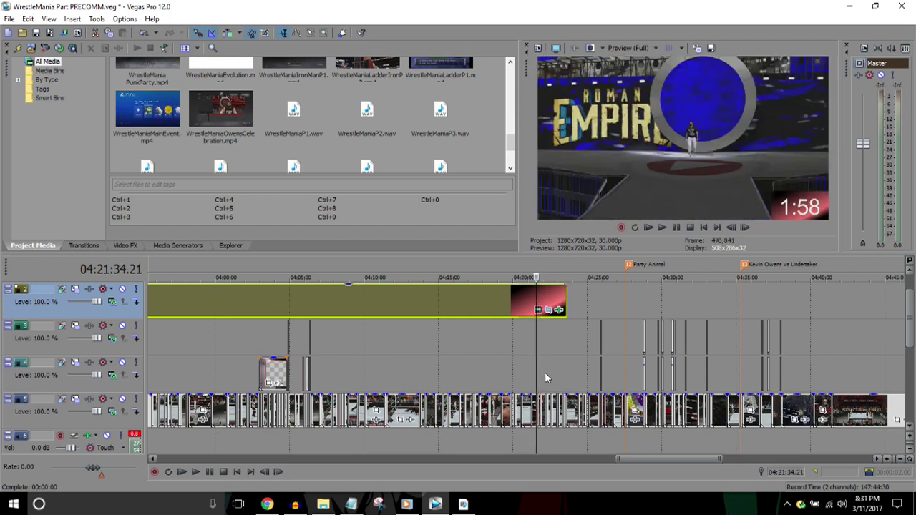
pyautogui.press('Right')
pyautogui.press('Right')
pyautogui.press('Right')
pyautogui.press('Right')
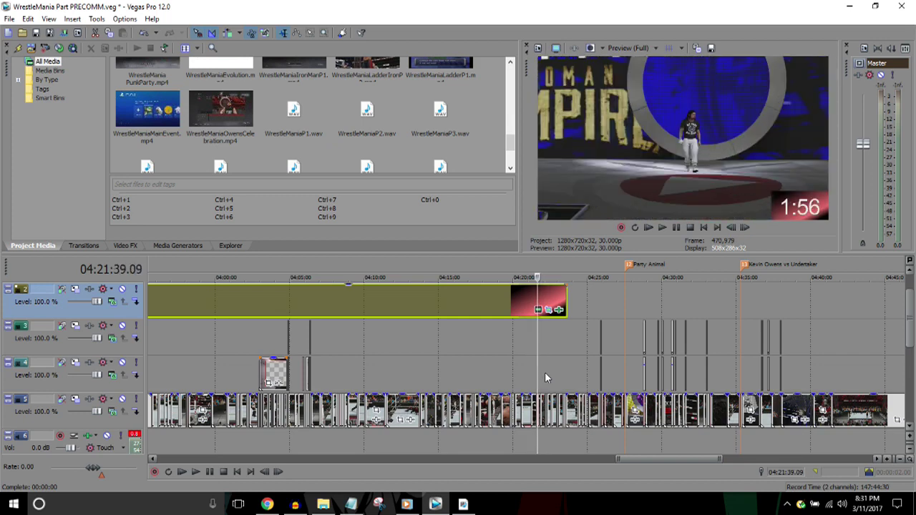
pyautogui.press('Right')
pyautogui.press('Right')
pyautogui.press('Right')
pyautogui.press('Right')
pyautogui.press('Right')
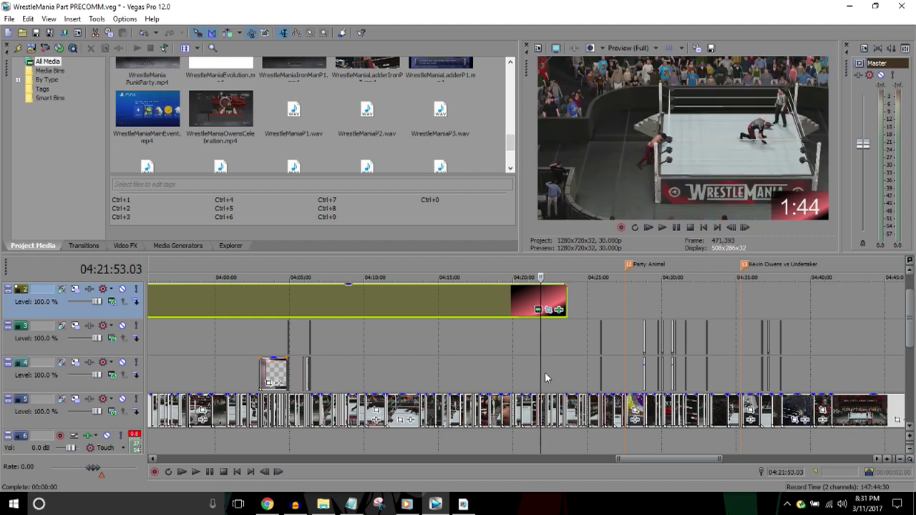
# Step: Step back through the entrance clips from about 04:21:53 to the in-ring shot at 04:21:30
pyautogui.press('Left')
pyautogui.press('Left')
pyautogui.press('Left')
pyautogui.press('Left')
pyautogui.press('Left')
pyautogui.press('Left')
pyautogui.press('Left')
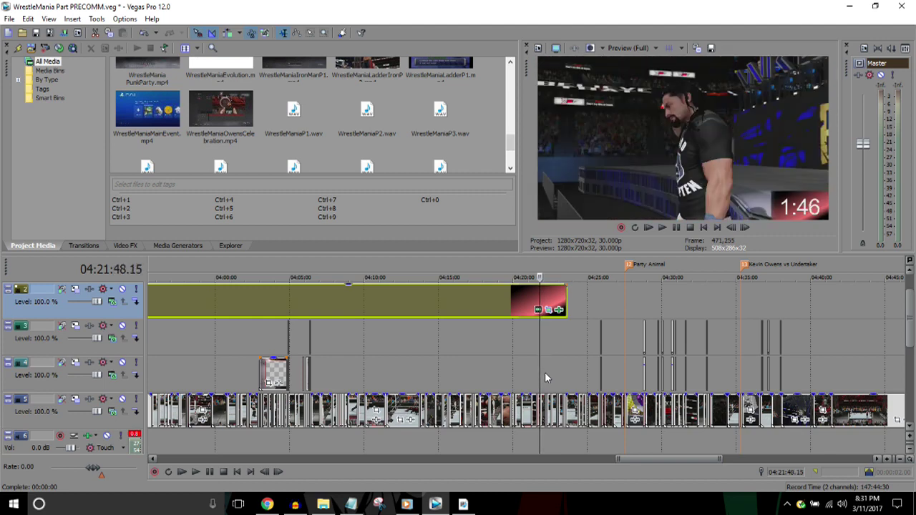
pyautogui.press('Left')
pyautogui.press('Left')
pyautogui.press('Left')
pyautogui.press('Left')
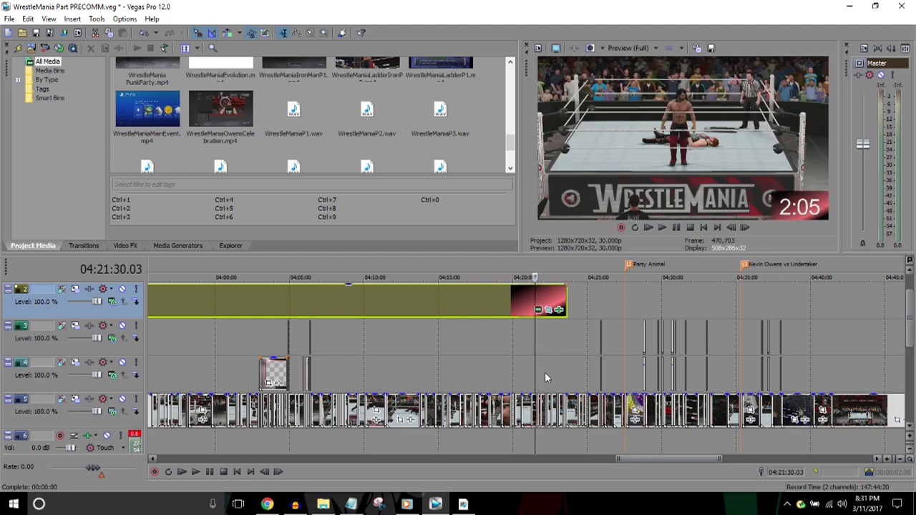
# Step: Recheck the ringside and entrance footage from about 04:21:30 to 04:21:50
pyautogui.press('Right')
pyautogui.press('Right')
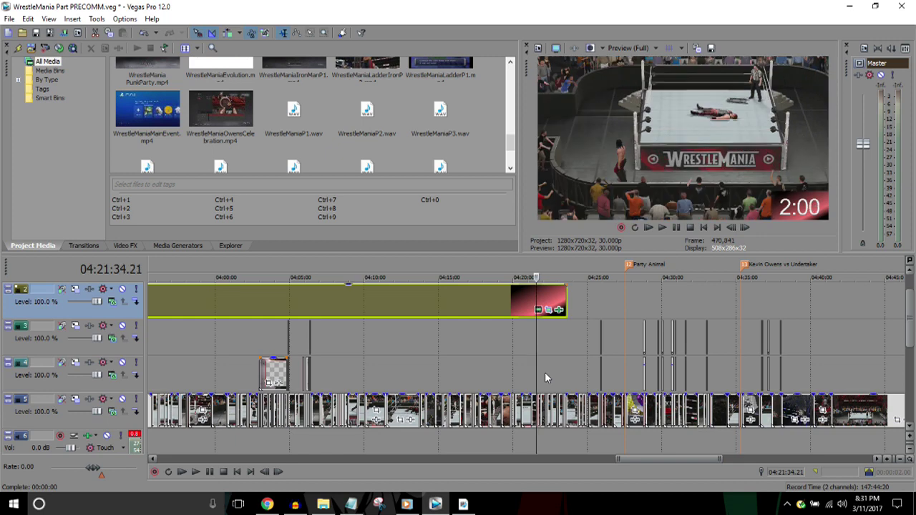
pyautogui.press('Right')
pyautogui.press('Right')
pyautogui.press('Right')
pyautogui.press('Right')
pyautogui.press('Right')
pyautogui.press('Right')
pyautogui.press('Right')
pyautogui.press('Right')
pyautogui.press('Right')
pyautogui.press('Right')
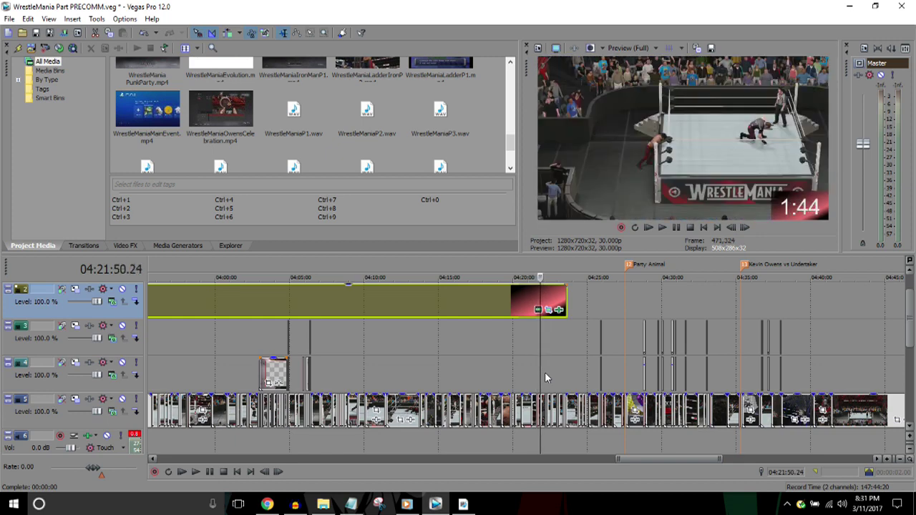
# Step: Scrub forward through the final minutes of the match from about 04:21:50 to 04:22:41
pyautogui.press('Right')
pyautogui.press('Right')
pyautogui.press('Right')
pyautogui.press('Right')
pyautogui.press('Right')
pyautogui.press('Right')
pyautogui.press('Right')
pyautogui.press('Right')
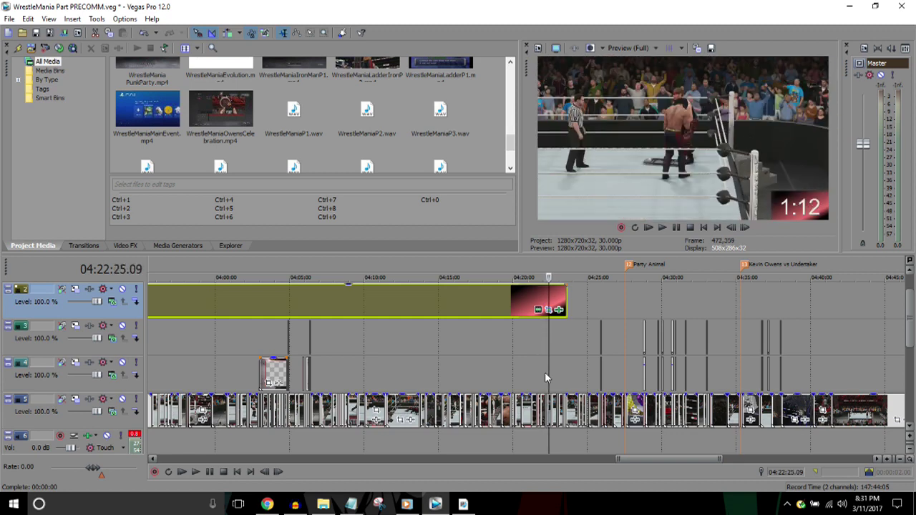
pyautogui.press('Right')
pyautogui.press('Right')
pyautogui.press('Right')
pyautogui.press('Right')
pyautogui.press('Right')
pyautogui.press('Right')
pyautogui.press('Right')
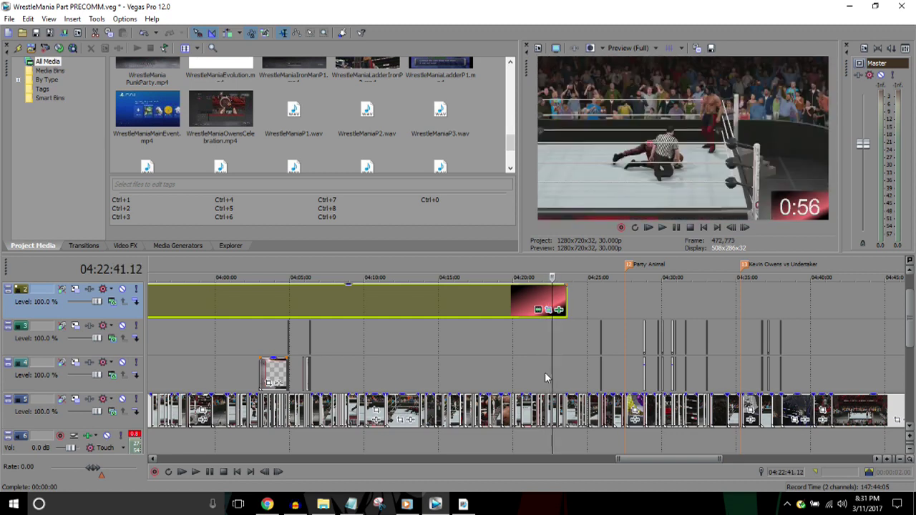
# Step: Review the closing minute of the iron man match from about 04:22:41 to 04:23:11, including the countdown timer overlay
pyautogui.press('Right')
pyautogui.press('Right')
pyautogui.press('Right')
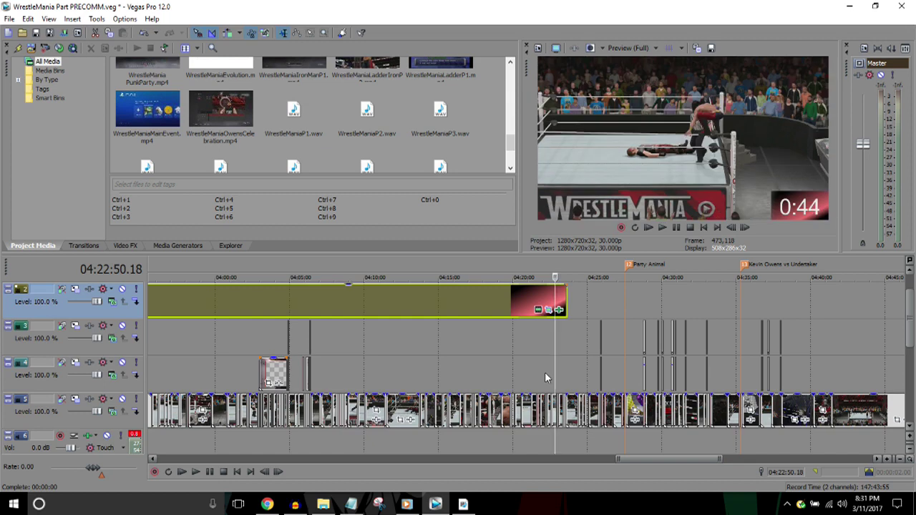
pyautogui.press('Right')
pyautogui.press('Right')
pyautogui.press('Right')
pyautogui.press('Right')
pyautogui.press('Right')
pyautogui.press('Right')
pyautogui.press('Right')
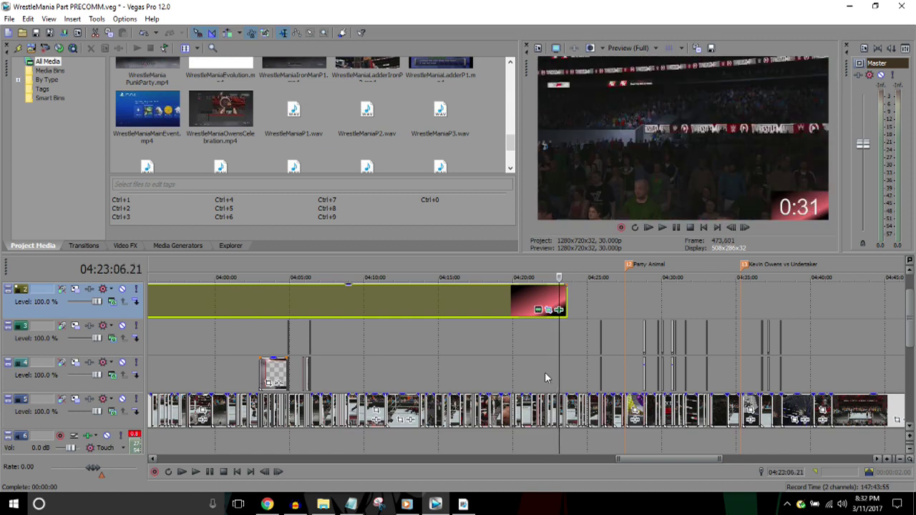
pyautogui.press('Right')
pyautogui.press('Right')
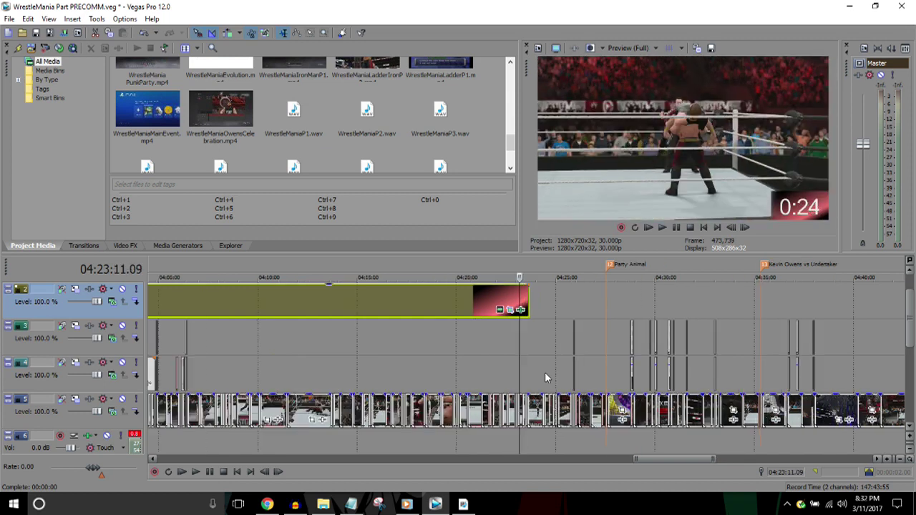
# Step: Examine the match footage and countdown timer more closely from about 04:23:11 to 04:23:26
pyautogui.press('Up')
pyautogui.press('Right')
pyautogui.press('Right')
pyautogui.press('Right')
pyautogui.press('Right')
pyautogui.press('Right')
pyautogui.press('Right')
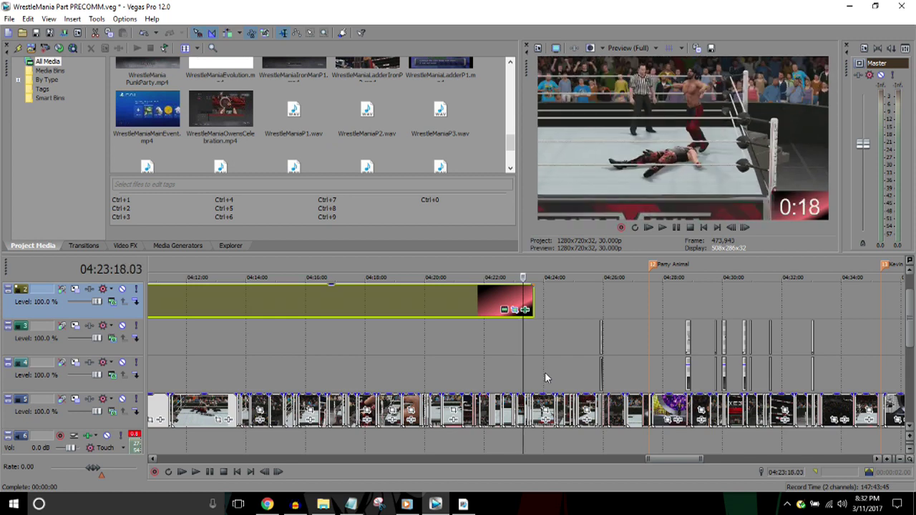
pyautogui.press('Right')
pyautogui.press('Right')
pyautogui.press('Right')
pyautogui.press('Right')
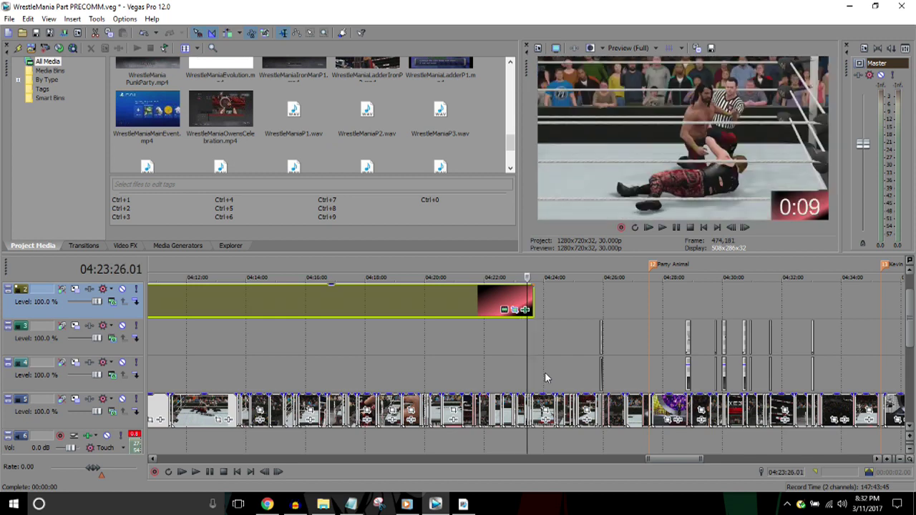
# Step: Go back to about 04:23:18 and recheck the pin attempt up to about 04:23:23
pyautogui.press('Left')
pyautogui.press('Left')
pyautogui.press('Left')
pyautogui.press('Left')
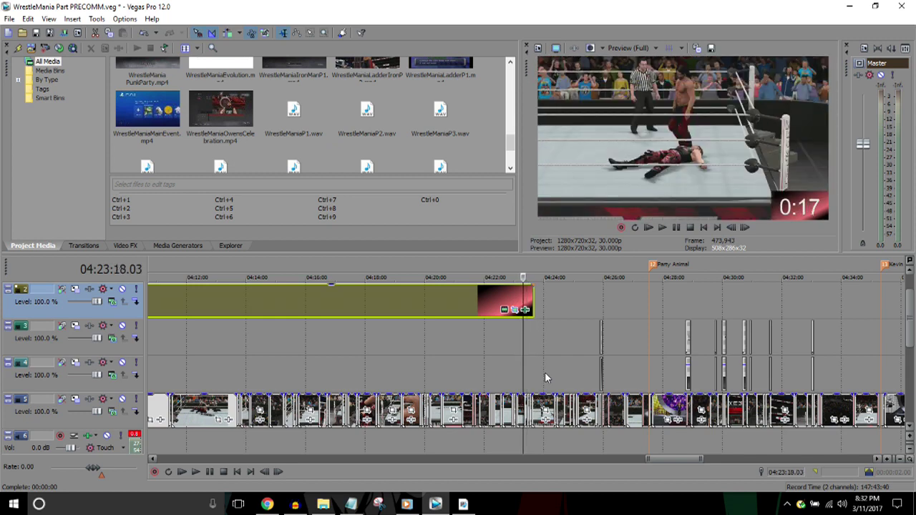
pyautogui.press('Right')
pyautogui.press('Right')
pyautogui.press('Right')
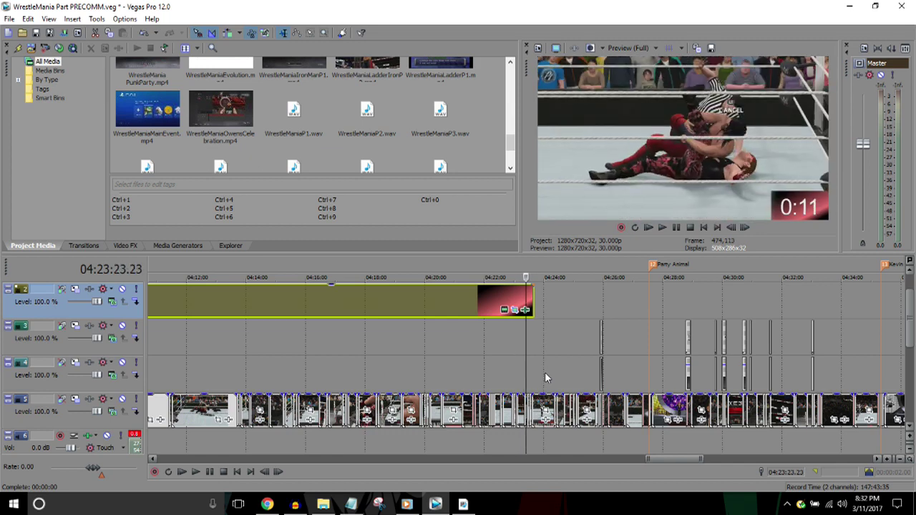
# Step: Check the last seconds of the countdown around 04:23:30 and the footage following the timer up to about 04:23:48
pyautogui.press('Right')
pyautogui.press('Right')
pyautogui.press('Right')
pyautogui.press('Right')
pyautogui.press('Right')
pyautogui.press('Right')
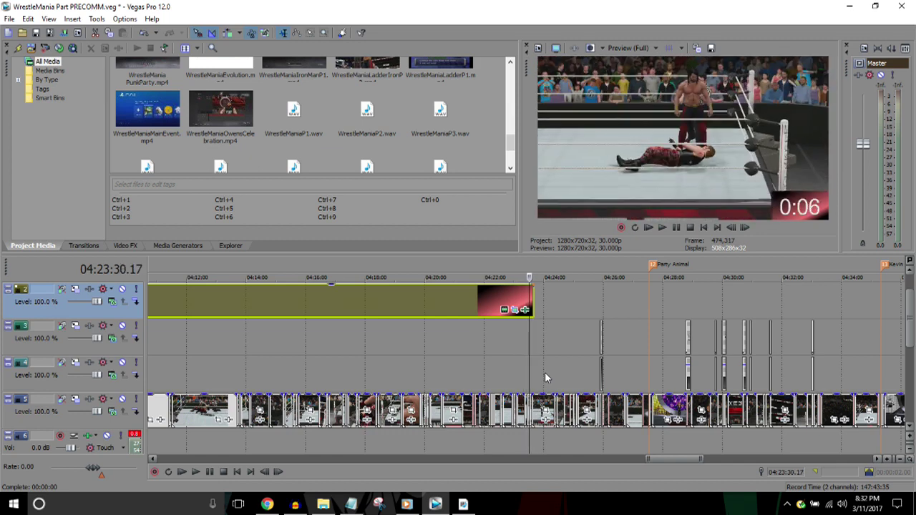
pyautogui.press('space')
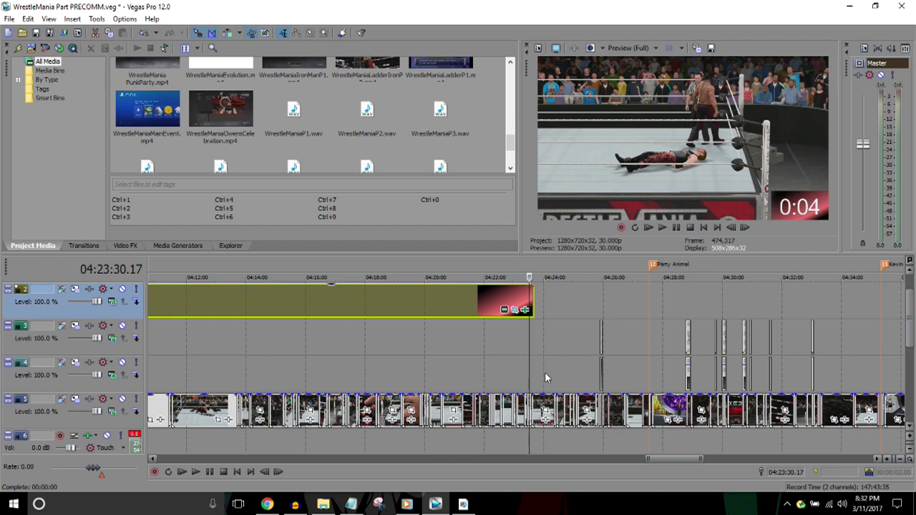
pyautogui.press('Right')
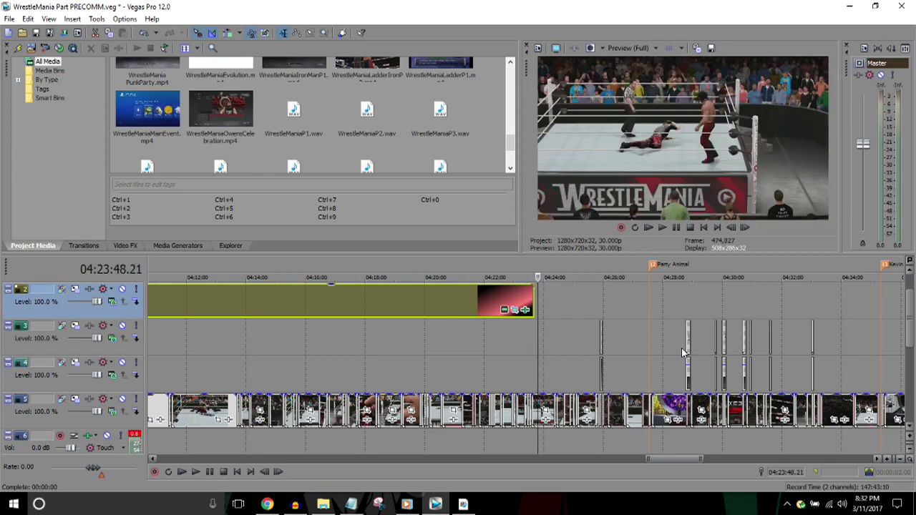
# Step: Review the pin at about 04:25:48 and the score overlay for Dean Ambrose and Seth Rollins at about 04:25:54
pyautogui.scroll(-3, 681, 348)
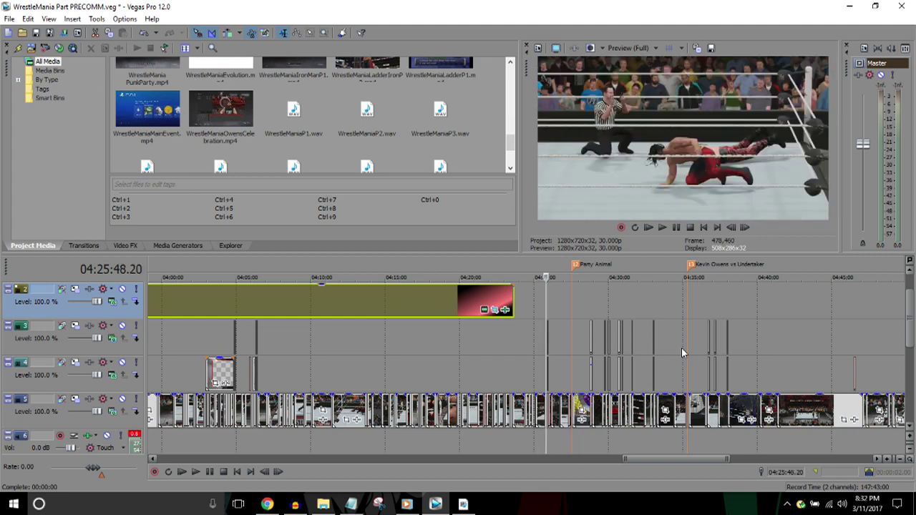
pyautogui.scroll(2, 681, 347)
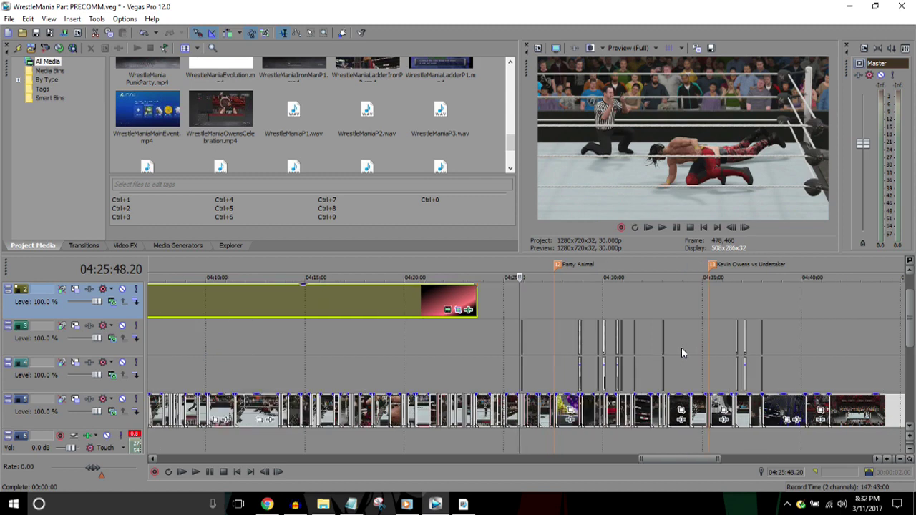
pyautogui.press('space')
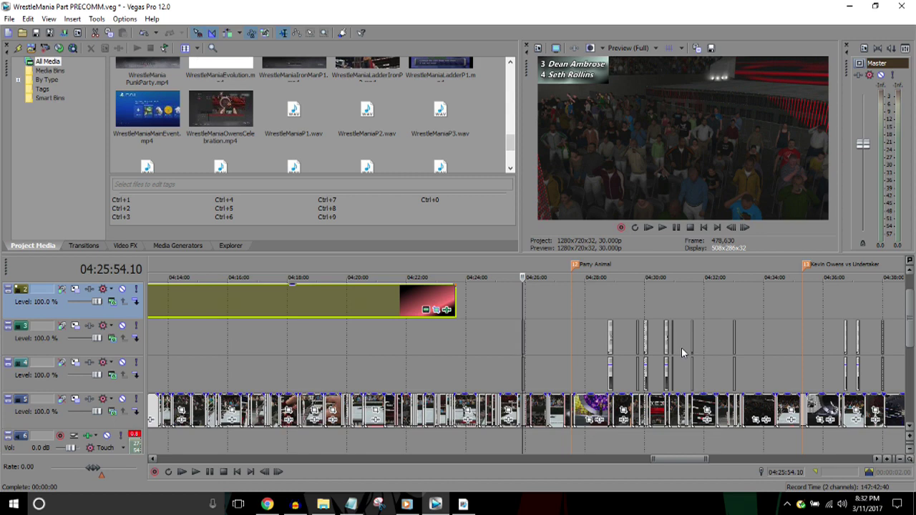
# Step: Move past the Party Animal segment to the Kevin Owens vs Undertaker marker and review the entrances up to about 04:39:14
pyautogui.scroll(-2, 681, 347)
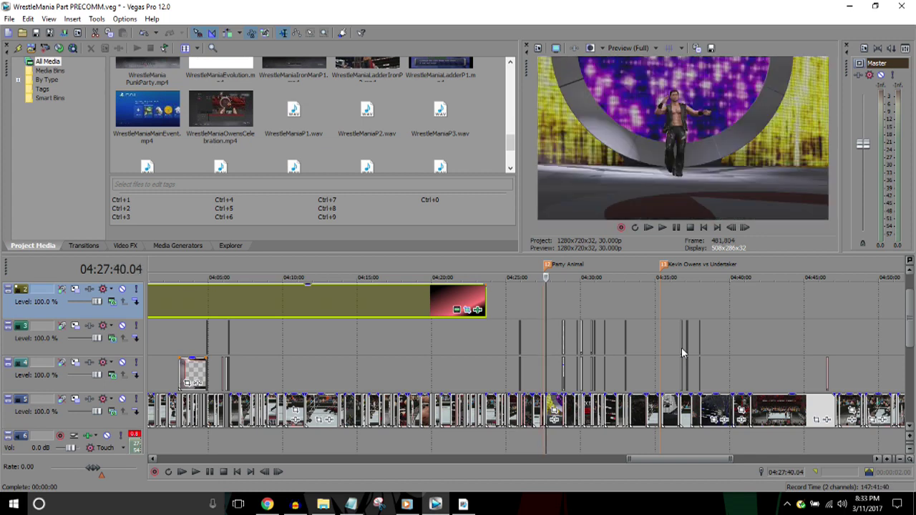
pyautogui.click(664, 267)
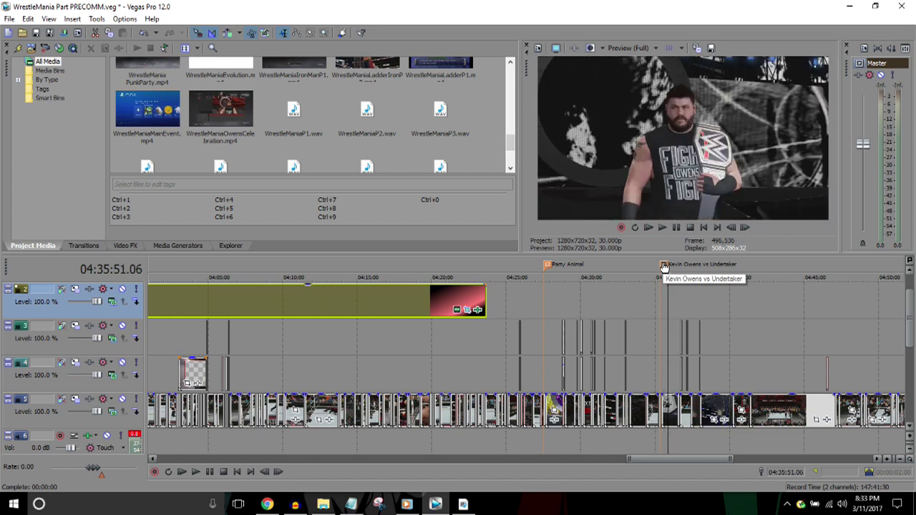
pyautogui.scroll(-5, 664, 267)
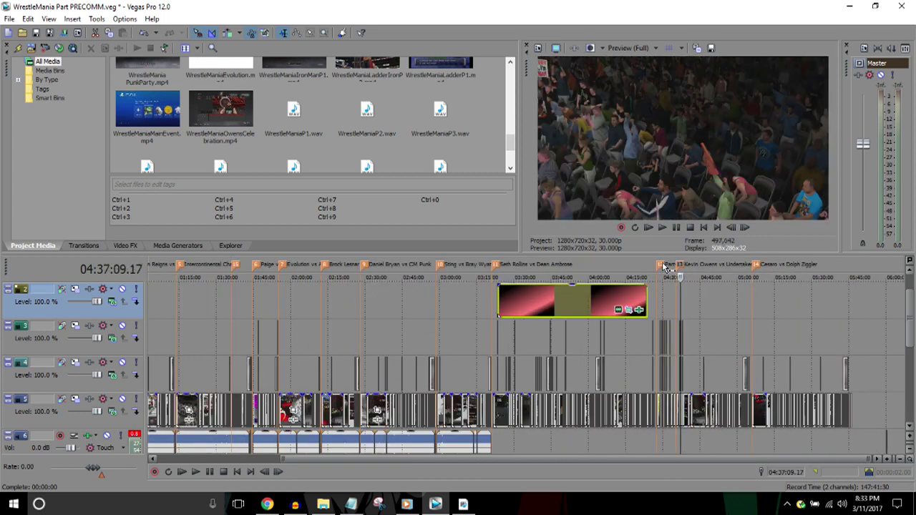
pyautogui.press('Left')
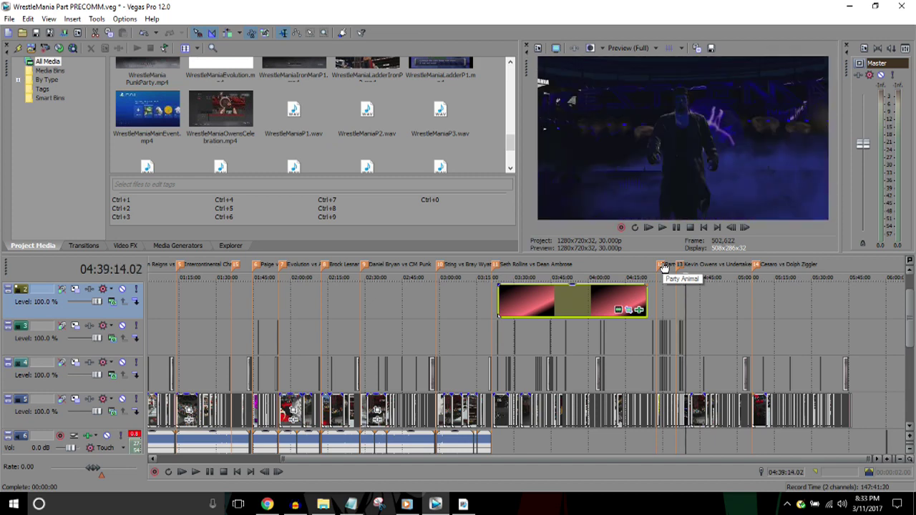
# Step: Review the Undertaker's entrance from about 04:39:14 to his in-ring shot at 04:40:34
pyautogui.press('Up')
pyautogui.press('Up')
pyautogui.press('Up')
pyautogui.press('Right')
pyautogui.press('Right')
pyautogui.press('Right')
pyautogui.press('Right')
pyautogui.press('Right')
pyautogui.press('Right')
pyautogui.press('Right')
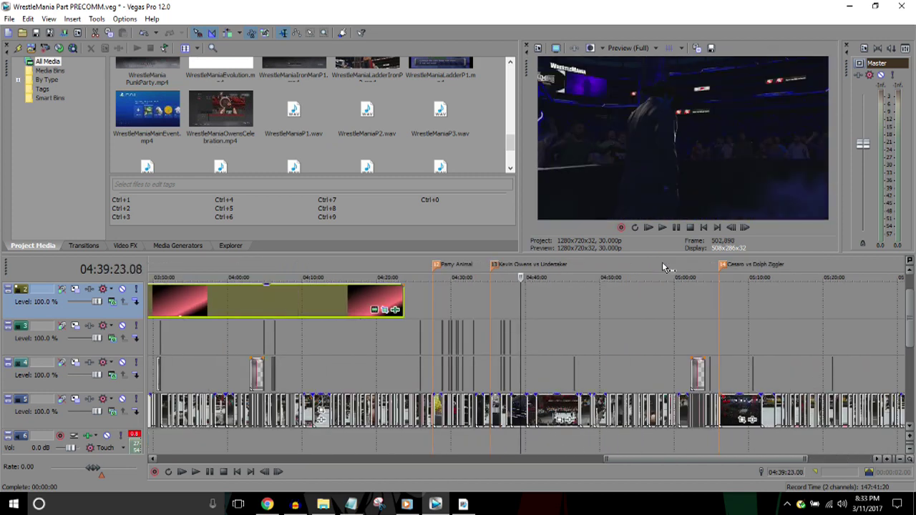
pyautogui.press('Down')
pyautogui.press('Right')
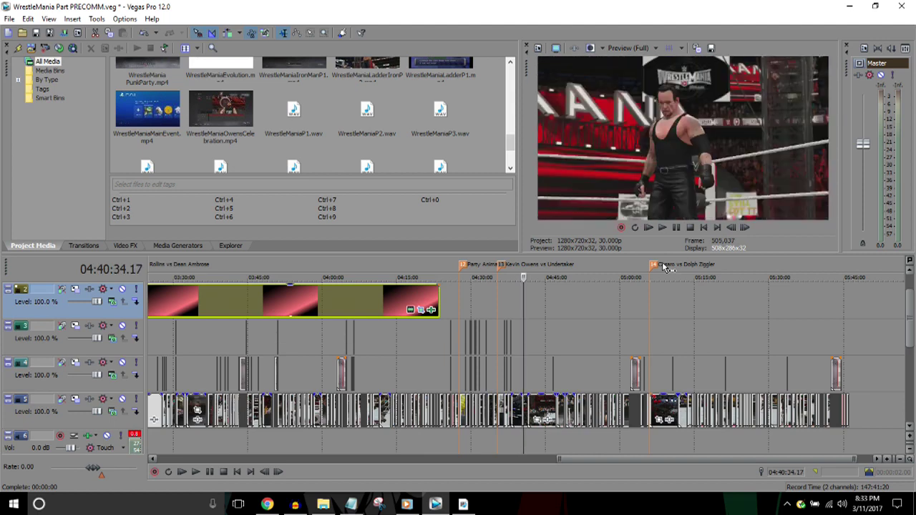
# Step: Review the opening of the Kevin Owens vs Undertaker match from about 04:40:34 to 04:43:19
pyautogui.press('Right')
pyautogui.press('Right')
pyautogui.press('Right')
pyautogui.press('Right')
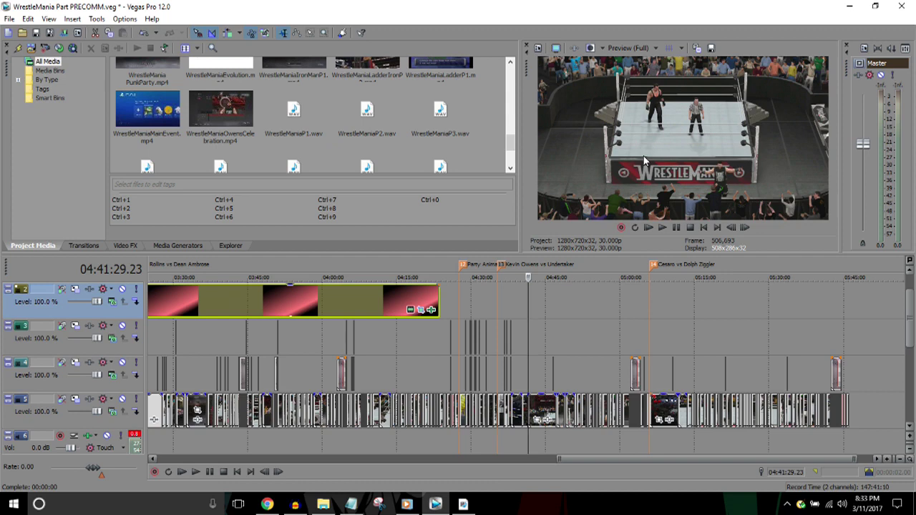
pyautogui.press('Up')
pyautogui.press('Up')
pyautogui.press('Right')
pyautogui.press('Right')
pyautogui.press('Right')
pyautogui.press('Right')
pyautogui.press('Right')
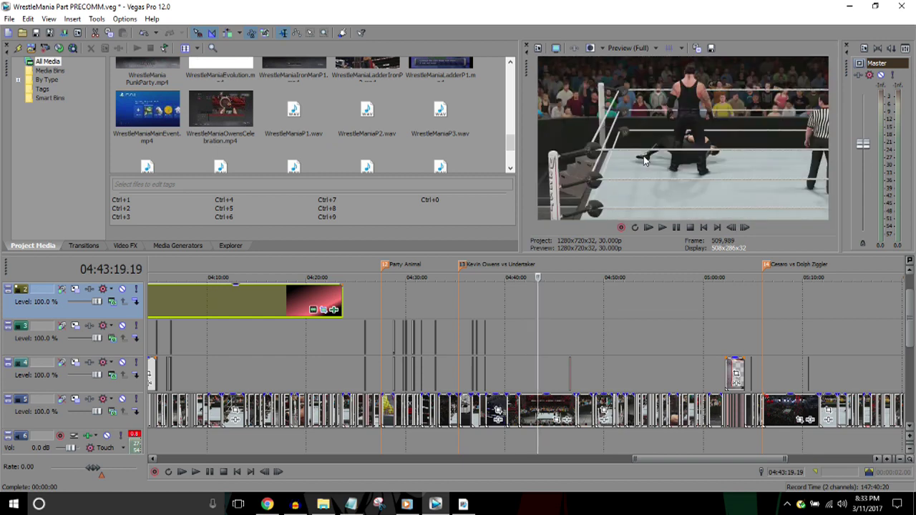
# Step: Review the Owens vs Undertaker footage from about 04:43:24 to the ringside action at 04:50:08
pyautogui.press('Up')
pyautogui.press('Up')
pyautogui.press('Up')
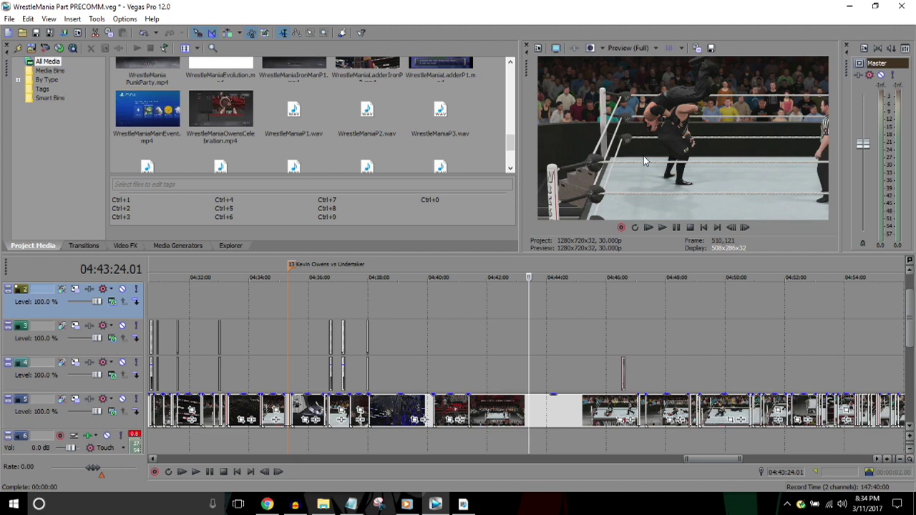
pyautogui.press('Down')
pyautogui.press('Down')
pyautogui.press('Down')
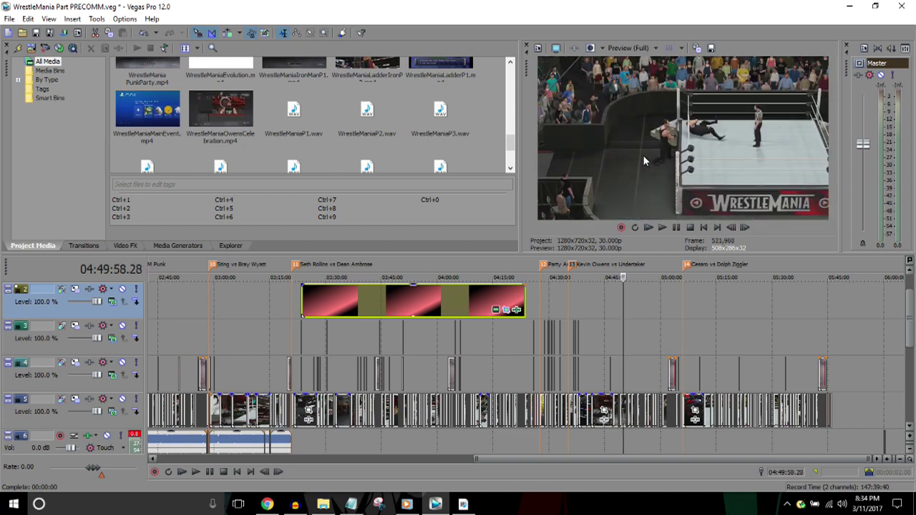
pyautogui.press('Up')
pyautogui.press('Up')
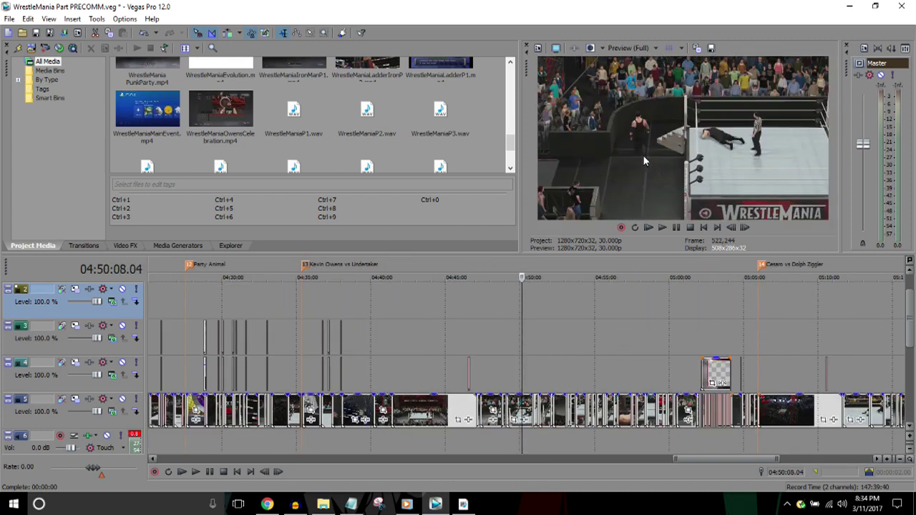
# Step: Continue through the Owens vs Undertaker match from about 04:59:02 to 05:00:06
pyautogui.press('Down')
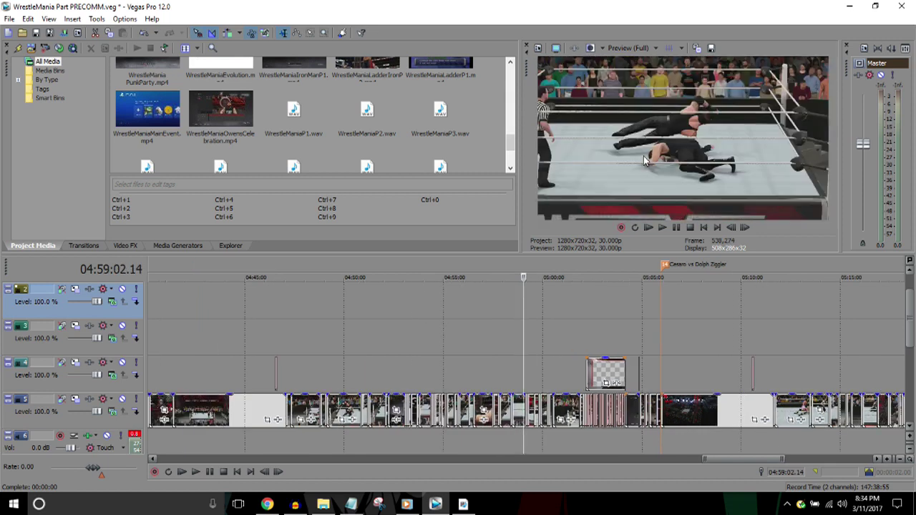
pyautogui.press('Up')
pyautogui.press('Up')
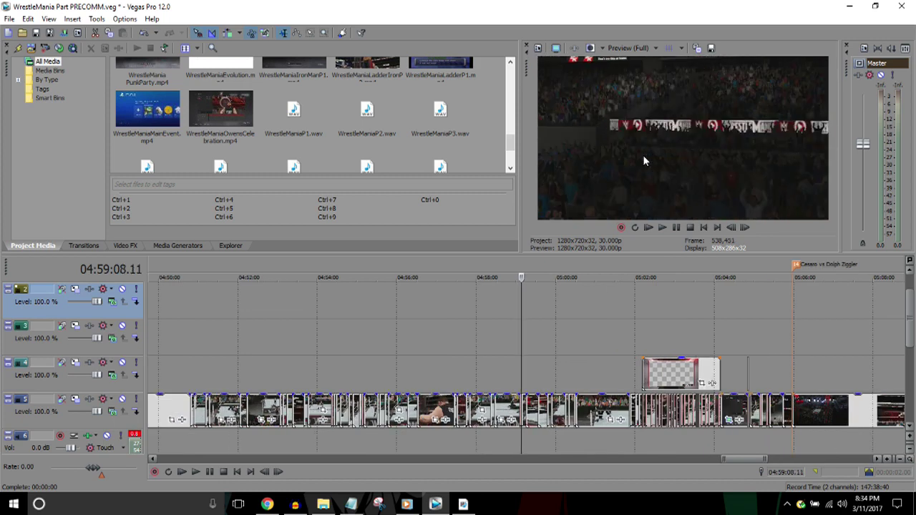
pyautogui.press('Down')
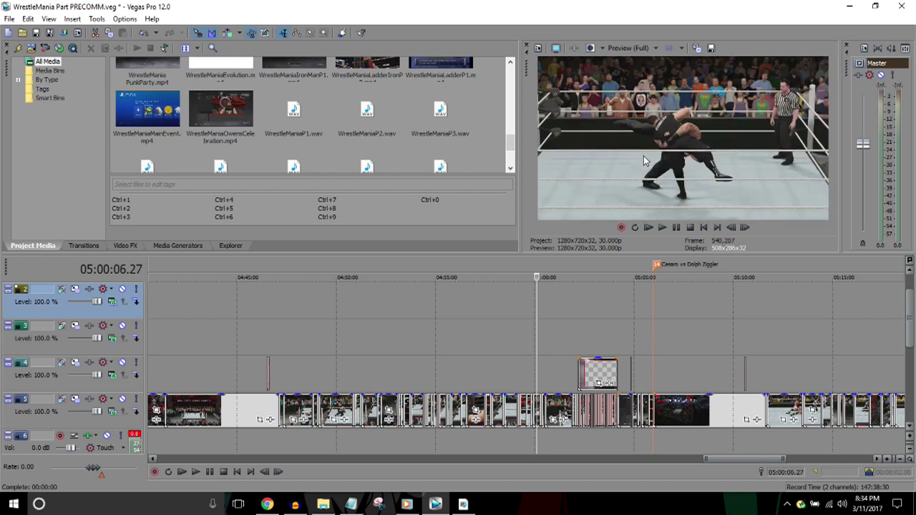
# Step: Go back to about 05:00:03 and recheck the in-ring move and following pin up to about 05:00:13
pyautogui.press('Left')
pyautogui.press('Left')
pyautogui.press('Left')
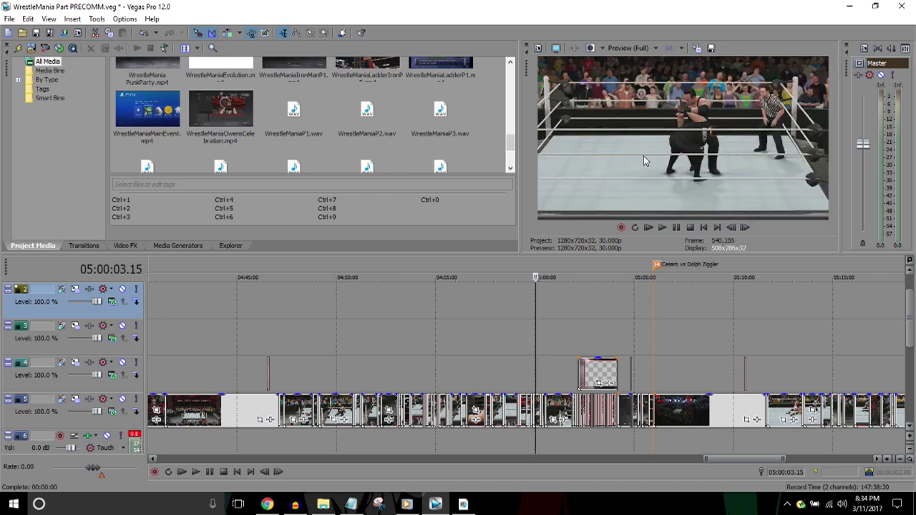
pyautogui.press('Up')
pyautogui.press('Up')
pyautogui.press('Up')
pyautogui.press('l')
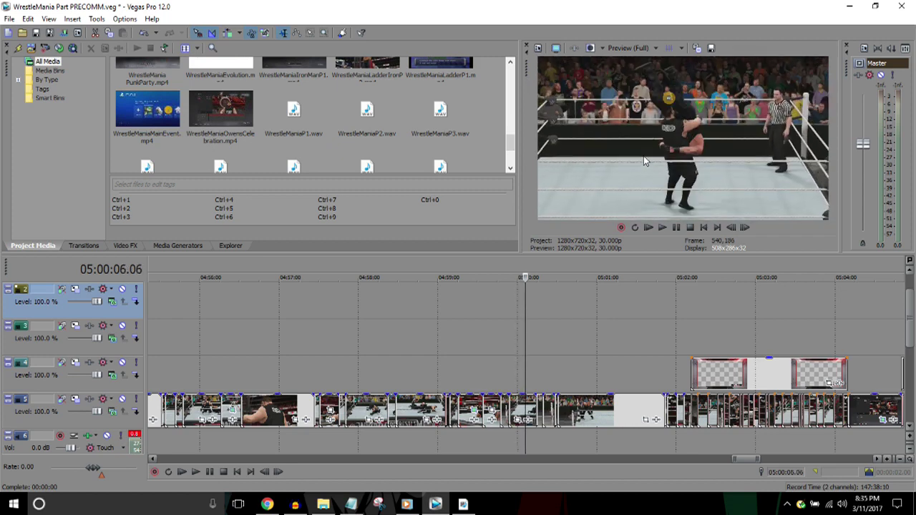
pyautogui.press('Up')
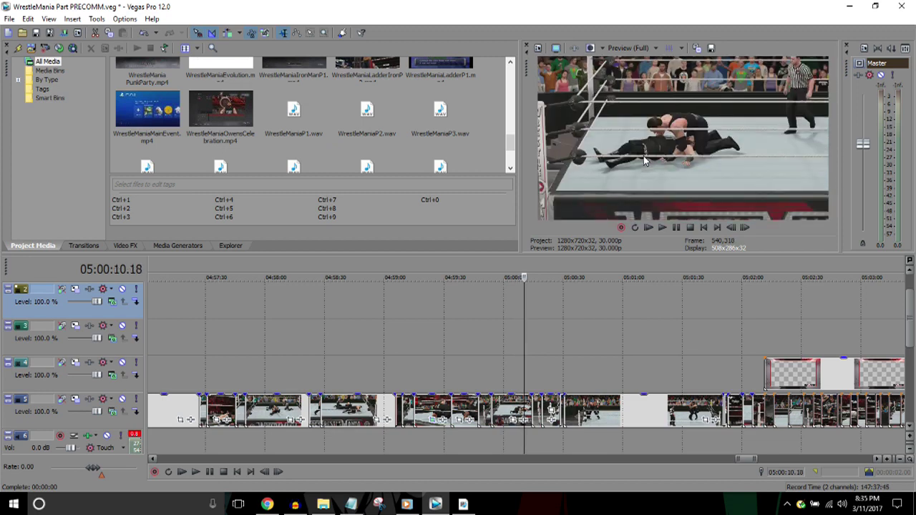
pyautogui.press('Down')
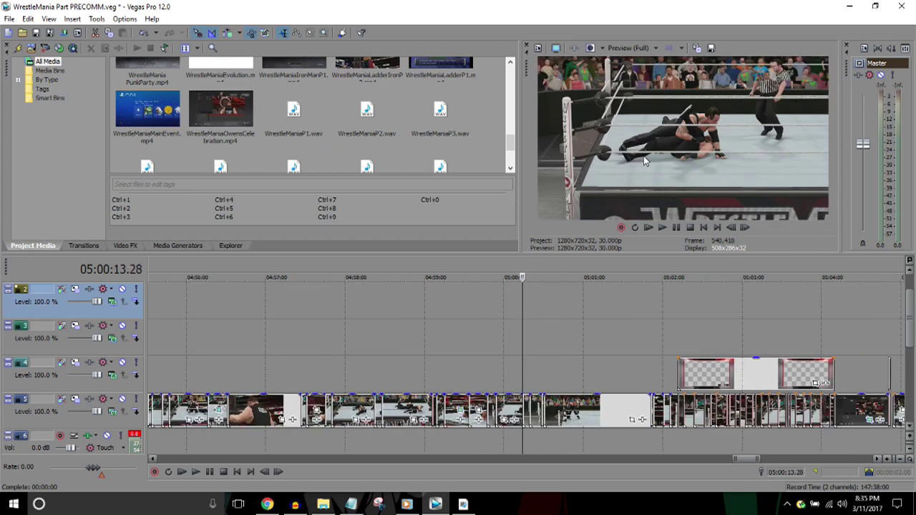
# Step: Skim the Owens vs Undertaker match to about 05:01:13, and go back to about 05:01:02
pyautogui.press('Down')
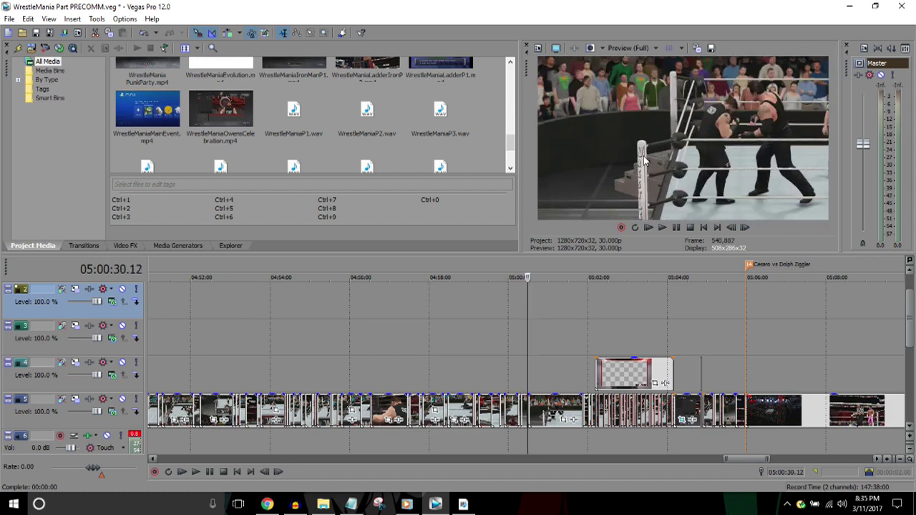
pyautogui.press('Down')
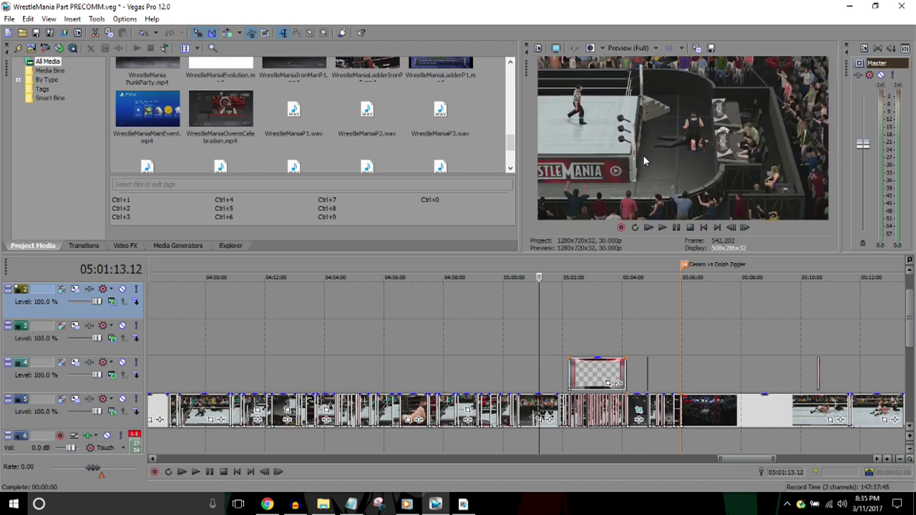
pyautogui.press('j')
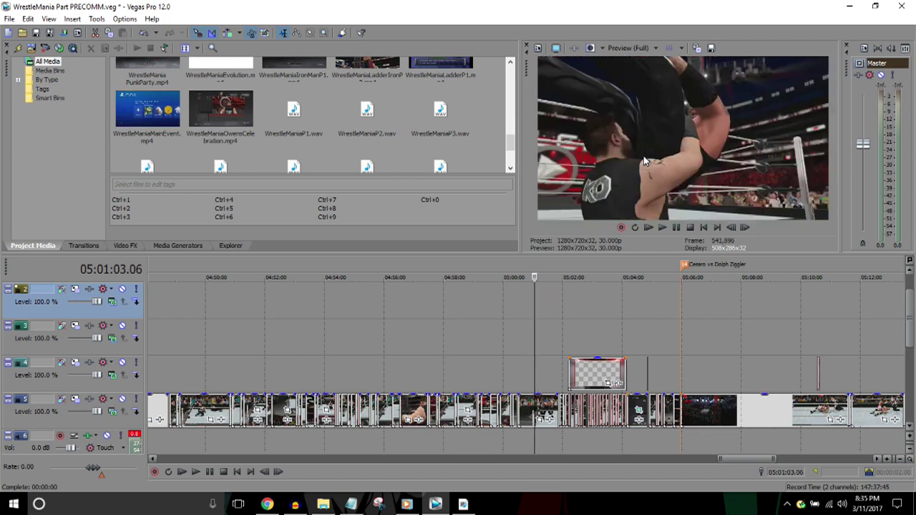
pyautogui.press('Right')
pyautogui.press('Right')
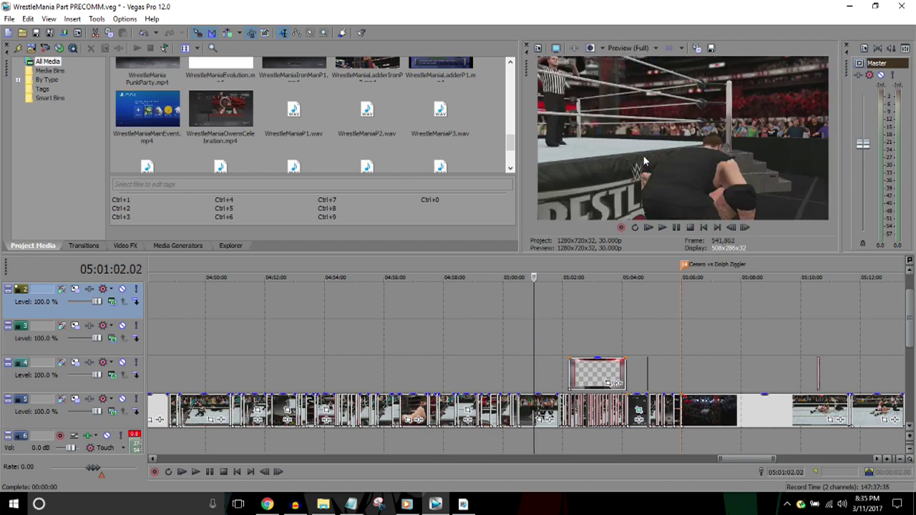
# Step: Review the slam and the ringside action from about 05:01:02 to 05:01:08
pyautogui.press('Up')
pyautogui.press('Up')
pyautogui.press('Up')
pyautogui.press('Right')
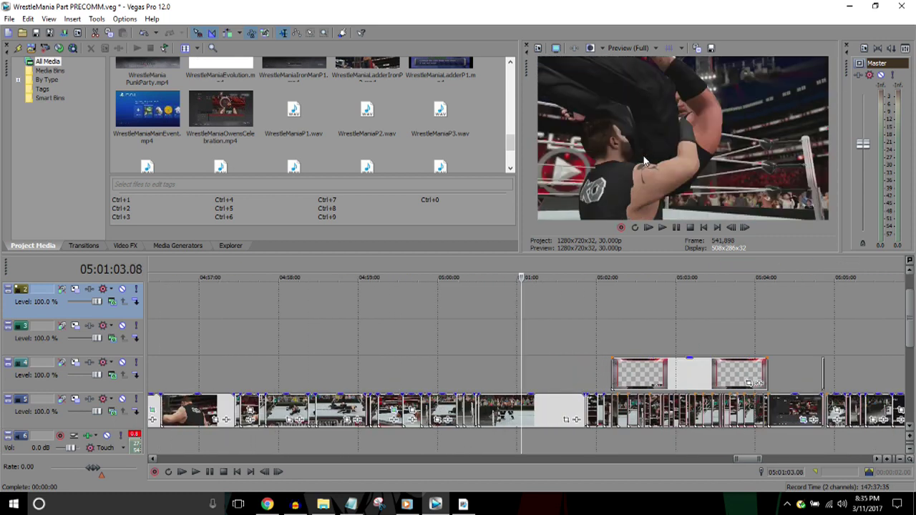
pyautogui.press('Return')
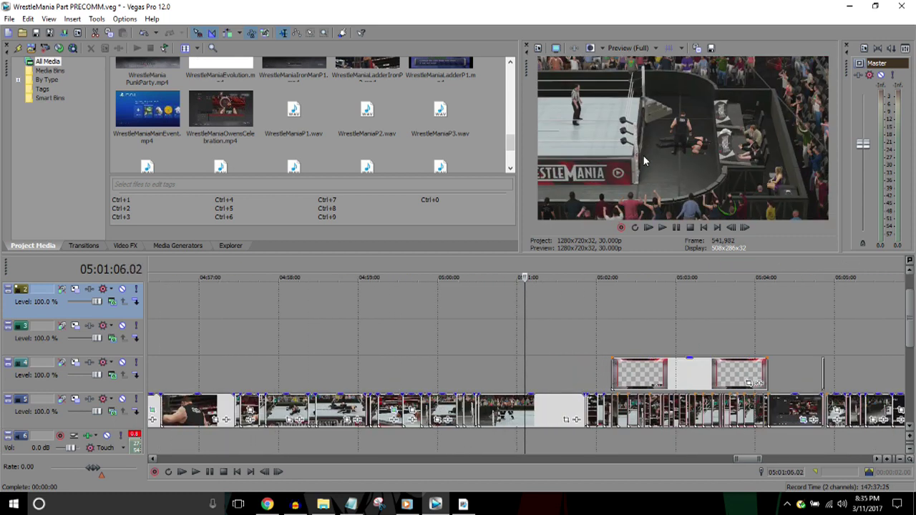
pyautogui.press('Down')
pyautogui.press('l')
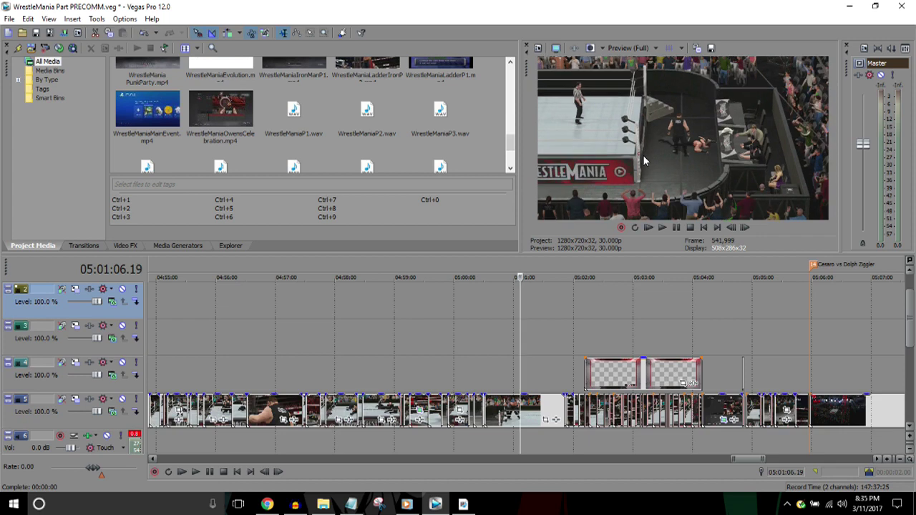
pyautogui.press('Down')
pyautogui.press('Down')
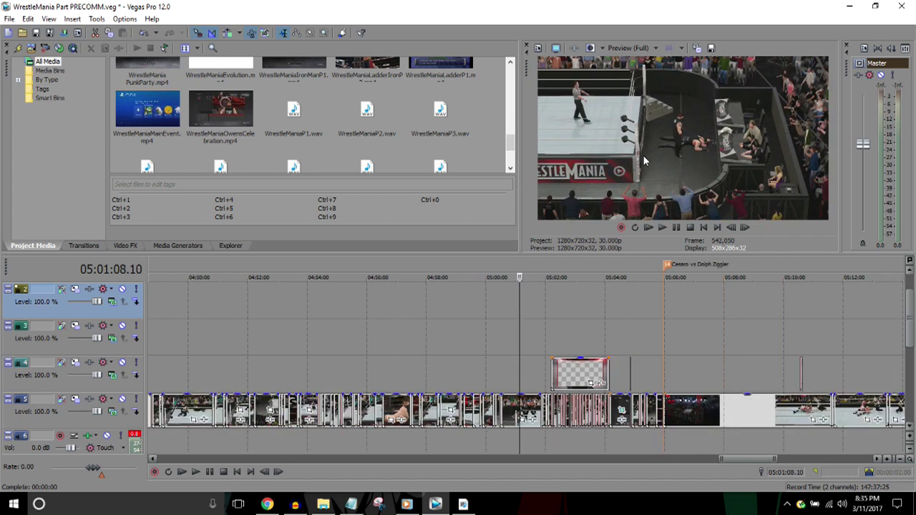
# Step: Skim the rest of the Owens vs Undertaker match up to the in-ring attack at about 05:05:06
pyautogui.press('Right')
pyautogui.press('Right')
pyautogui.press('Right')
pyautogui.press('Right')
pyautogui.press('Right')
pyautogui.press('Right')
pyautogui.press('Right')
pyautogui.press('Right')
pyautogui.press('Right')
pyautogui.press('Right')
pyautogui.press('Right')
pyautogui.press('Right')
pyautogui.press('Right')
pyautogui.press('Right')
pyautogui.press('Right')
pyautogui.press('Right')
pyautogui.press('Right')
pyautogui.press('Right')
pyautogui.press('Right')
pyautogui.press('Right')
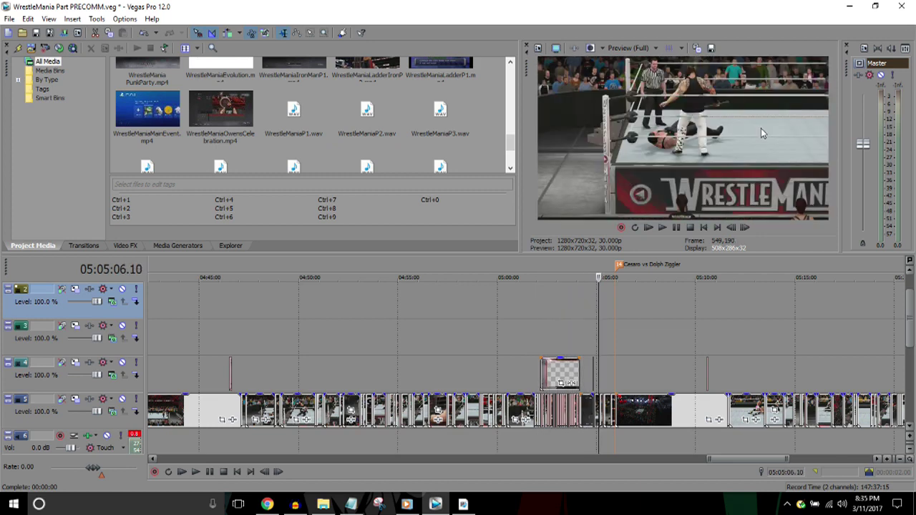
# Step: Go back to about 05:04:45 and review the Owens title belt celebration and its aftermath up to about 05:04:56
pyautogui.press('j')
pyautogui.press('Left')
pyautogui.press('Left')
pyautogui.press('Left')
pyautogui.press('Left')
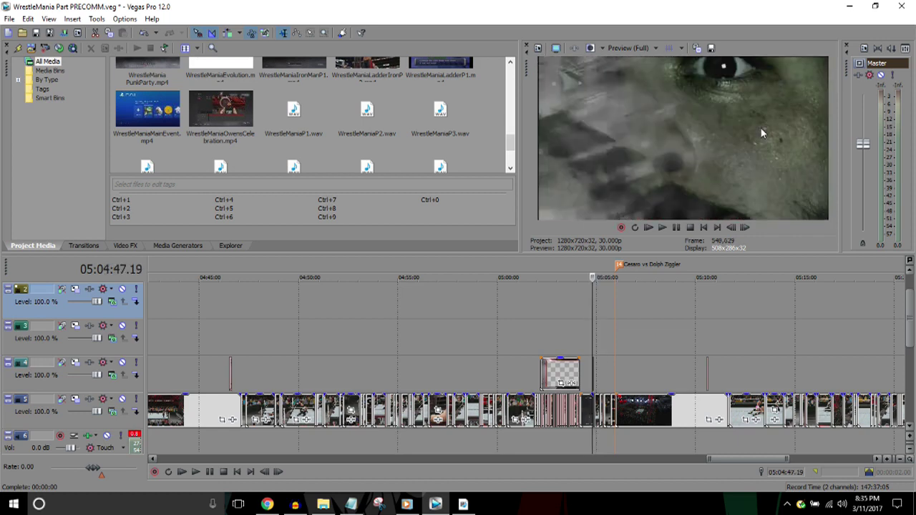
pyautogui.press('l')
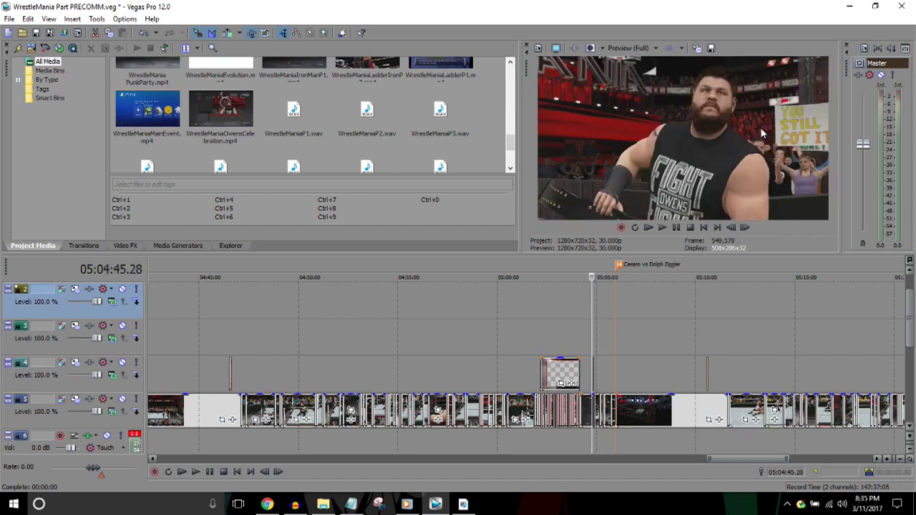
pyautogui.press('k')
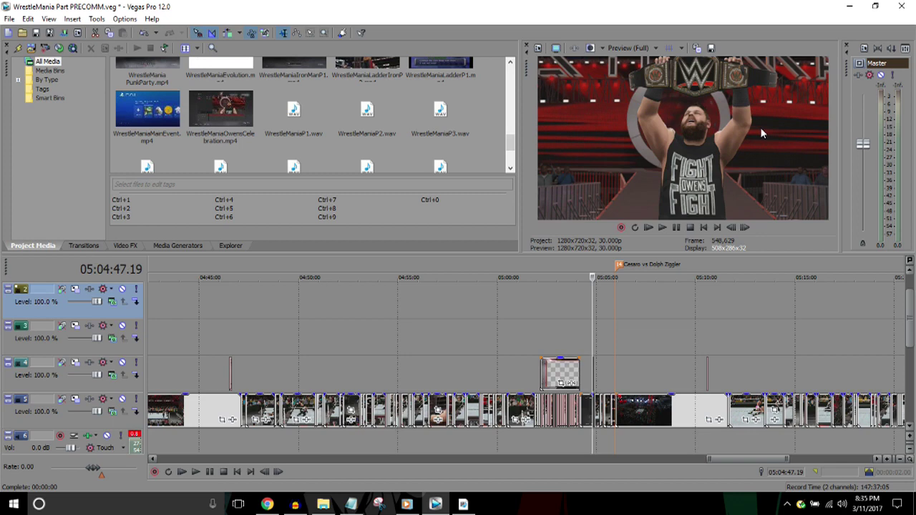
pyautogui.press('l')
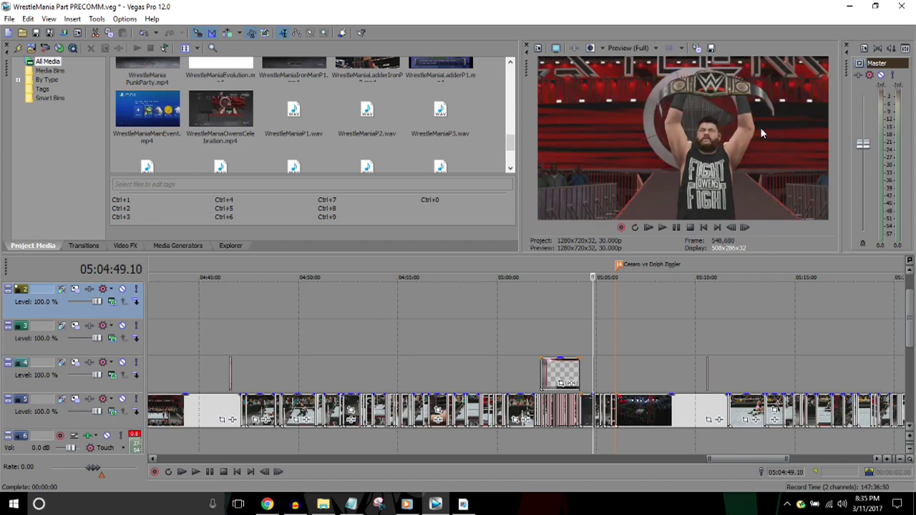
pyautogui.press('k')
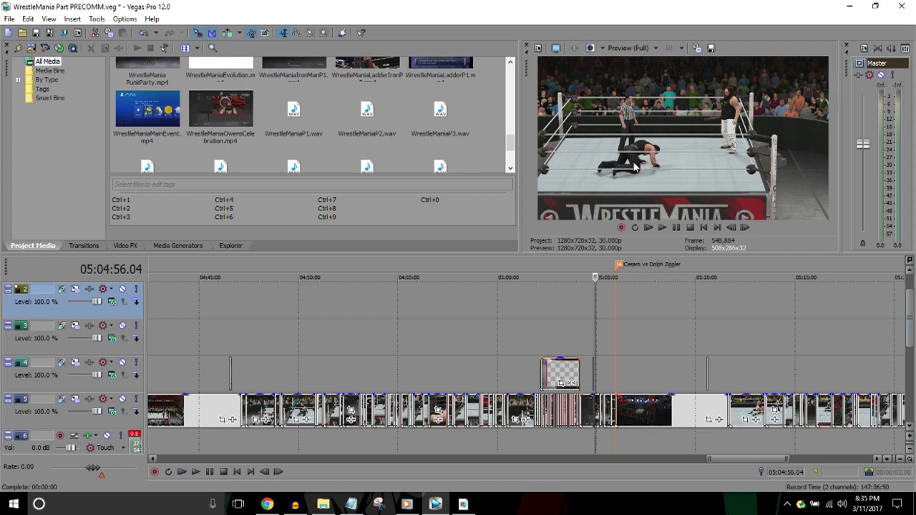
# Step: Skim from about 05:05:32 past the Cesaro vs Dolph Ziggler marker and check Cesaro's entrance at about 05:06:11
pyautogui.click(605, 265)
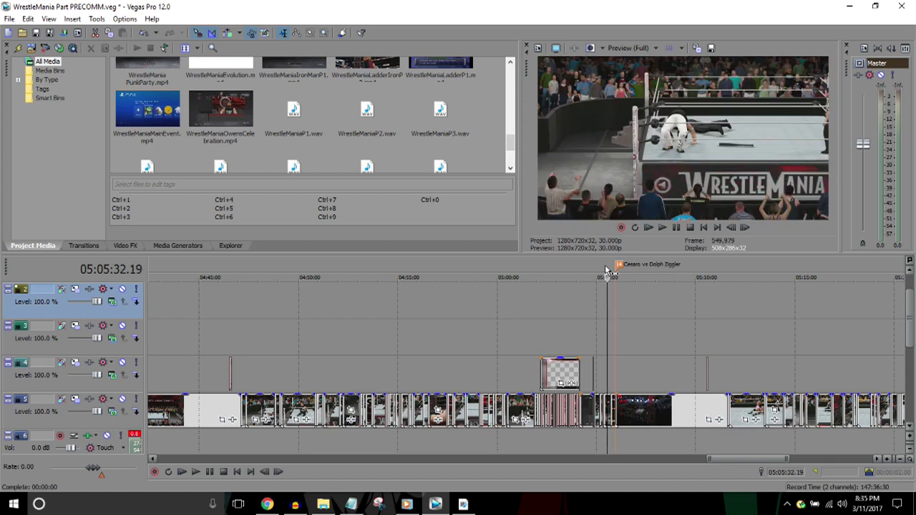
pyautogui.scroll(-1, 605, 268)
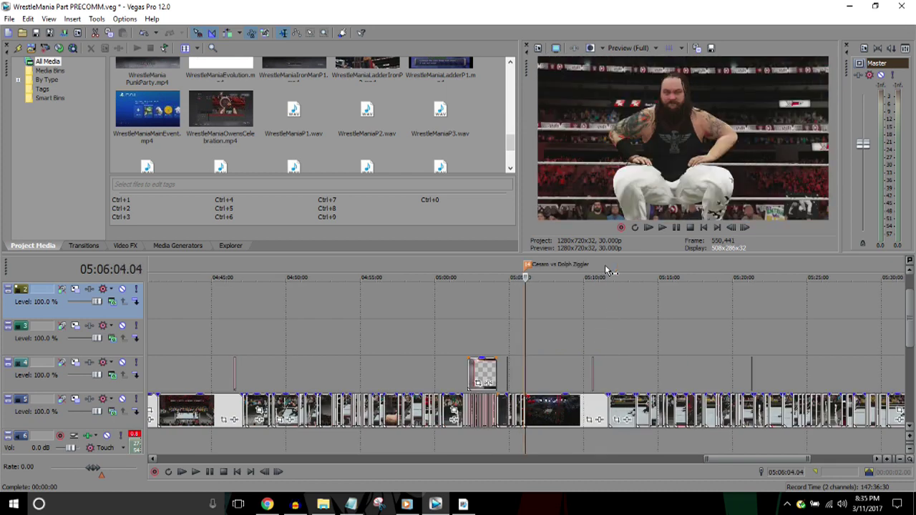
pyautogui.press('Left')
pyautogui.press('Left')
pyautogui.press('Left')
pyautogui.press('Left')
pyautogui.press('Left')
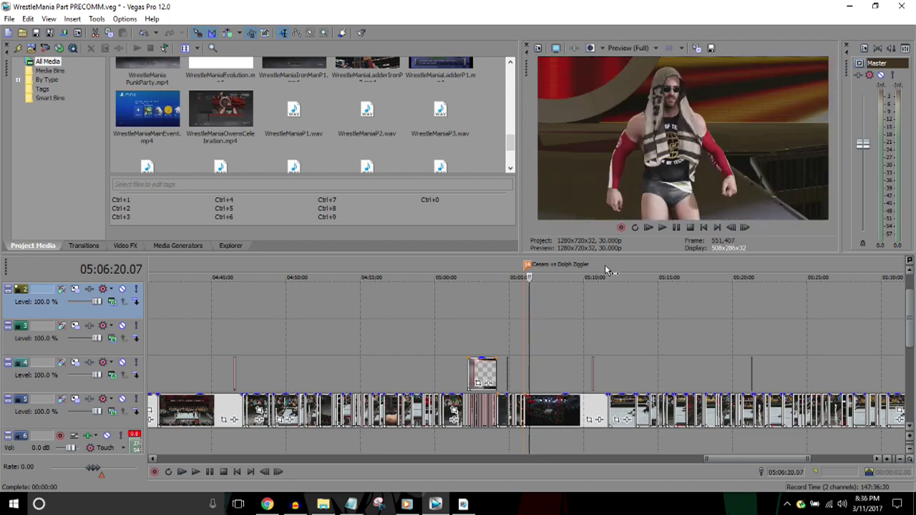
pyautogui.scroll(1, 605, 265)
pyautogui.scroll(1, 604, 265)
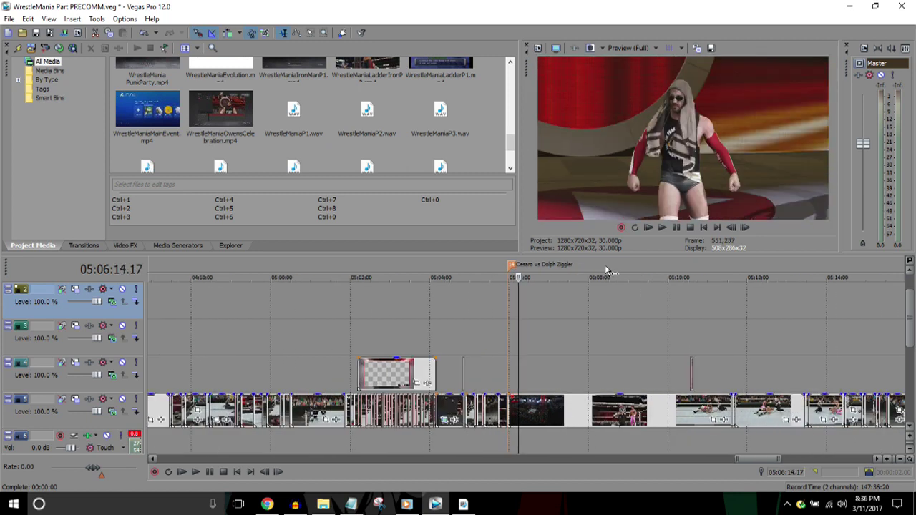
pyautogui.press('k')
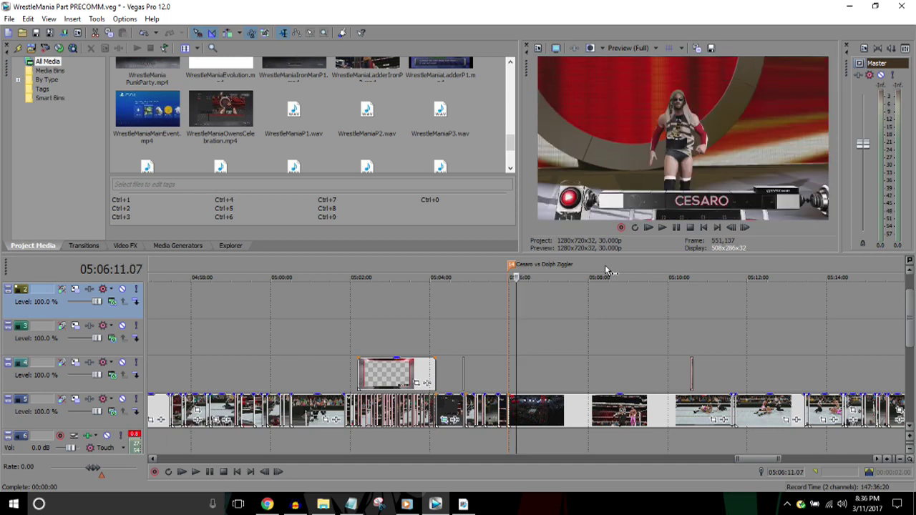
# Step: Look over the full project timeline and its match markers from the start to the Cesaro vs Dolph Ziggler section
pyautogui.scroll(-2, 604, 265)
pyautogui.scroll(-5, 605, 267)
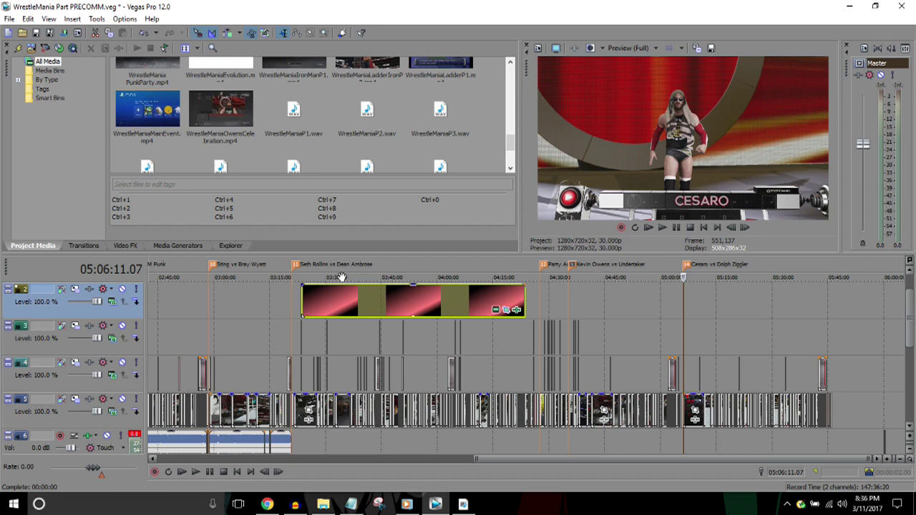
pyautogui.scroll(-3, 342, 276)
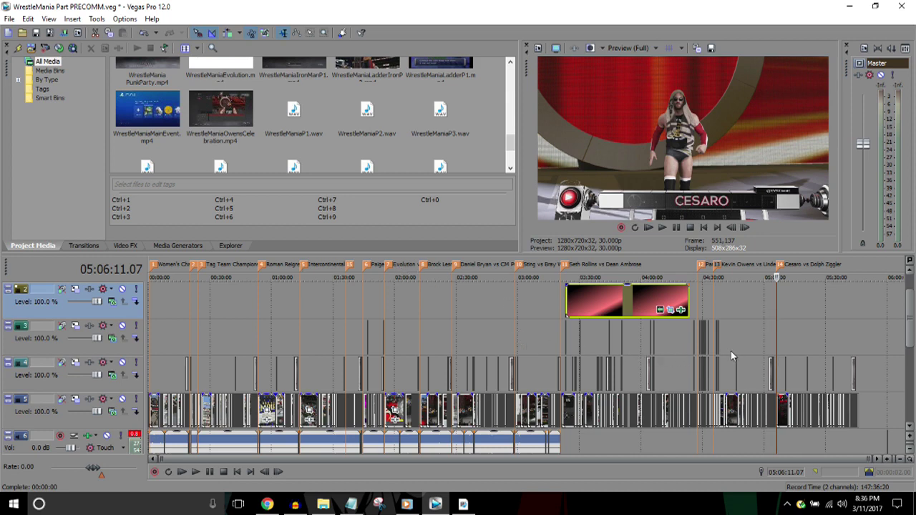
pyautogui.scroll(5, 759, 352)
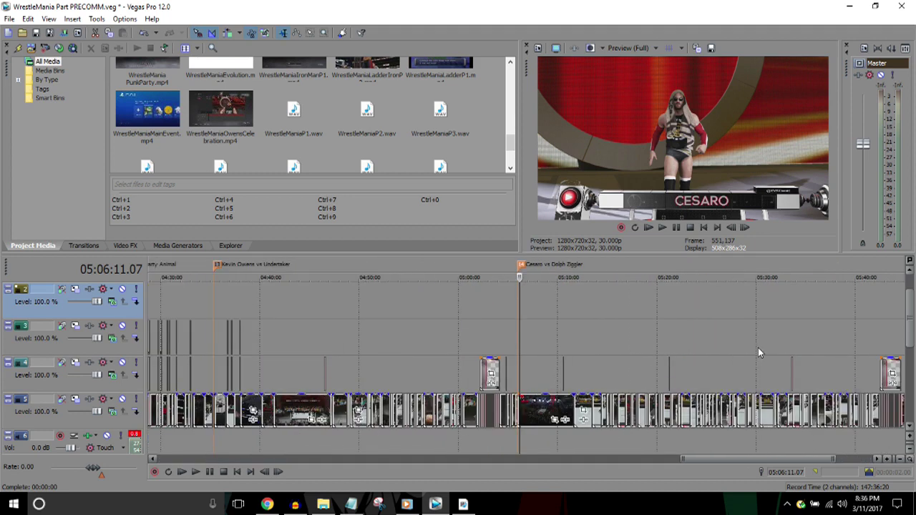
# Step: Review the Cesaro and Dolph Ziggler entrances and the start of their match from about 05:06:18 to 05:09:23
pyautogui.scroll(3, 759, 352)
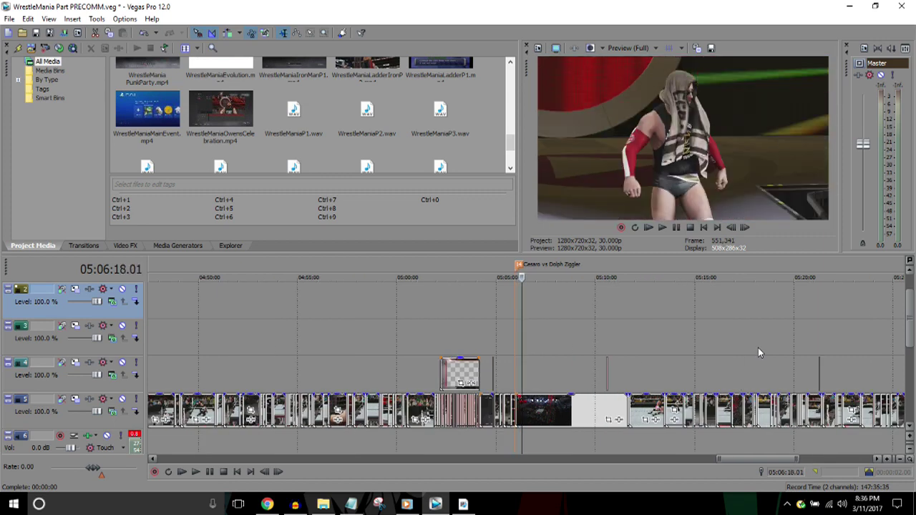
pyautogui.scroll(-2, 759, 352)
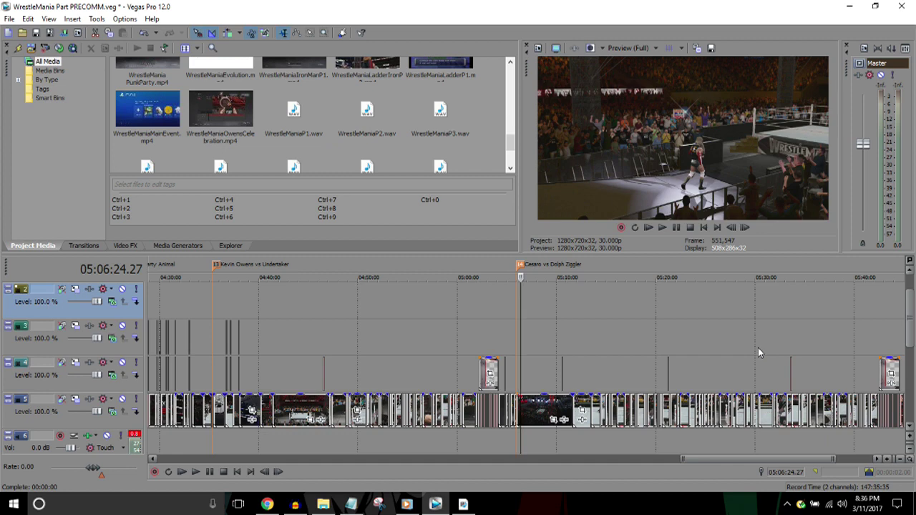
pyautogui.scroll(-1, 759, 352)
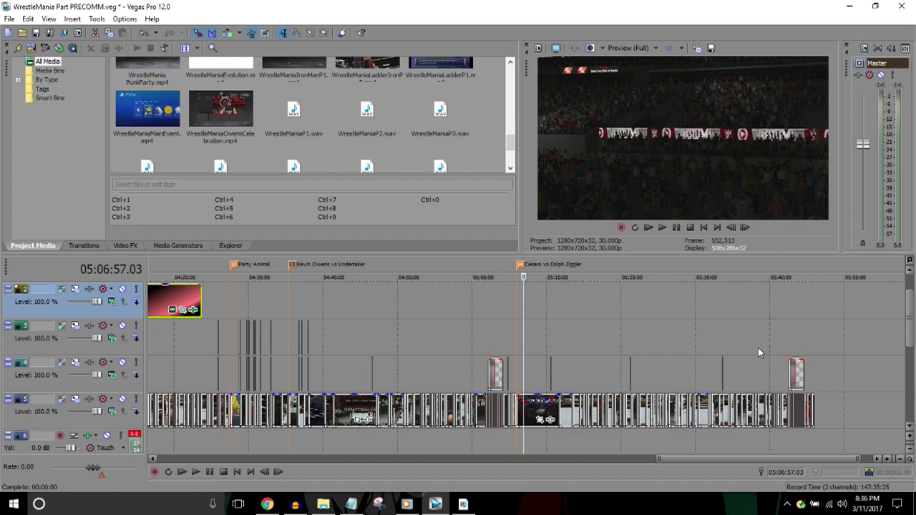
pyautogui.scroll(-1, 758, 347)
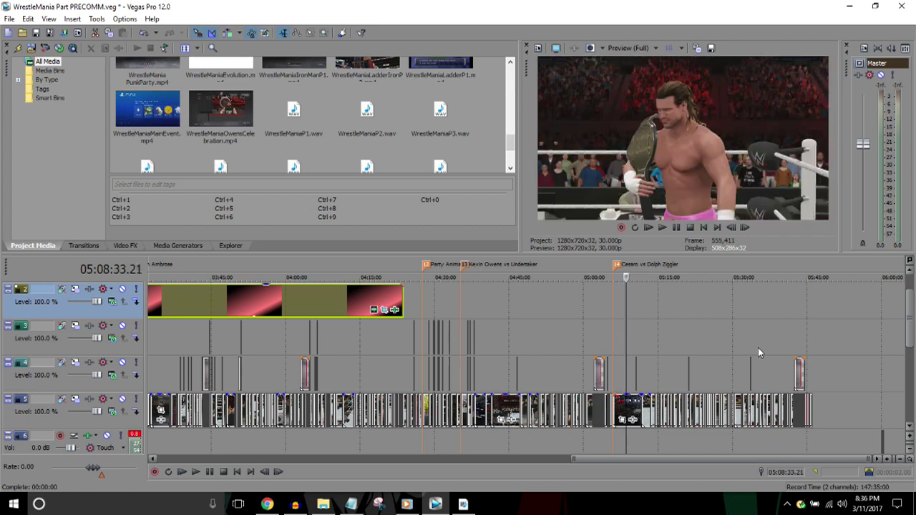
pyautogui.scroll(1, 758, 349)
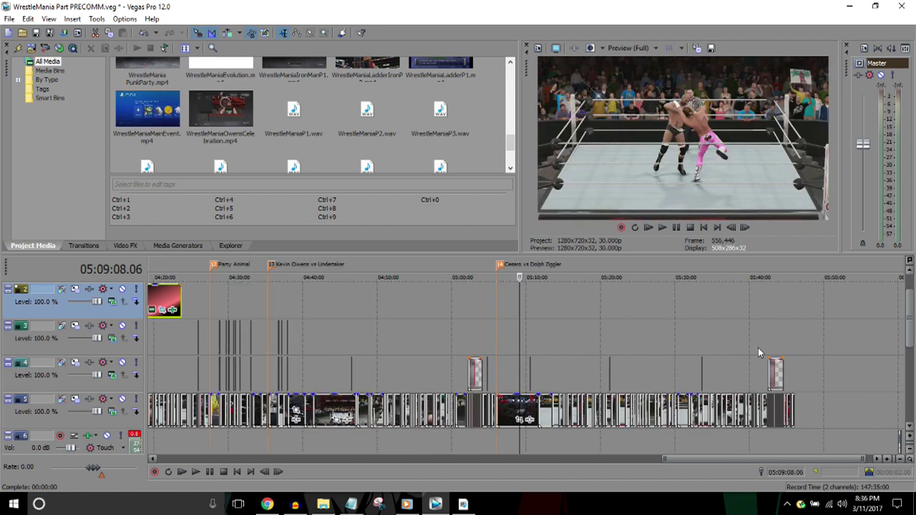
pyautogui.scroll(1, 759, 352)
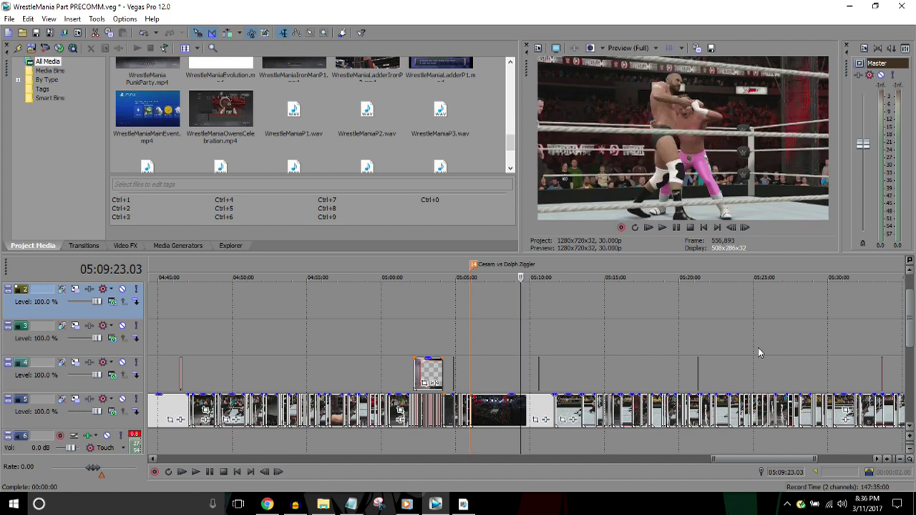
pyautogui.scroll(-2, 759, 352)
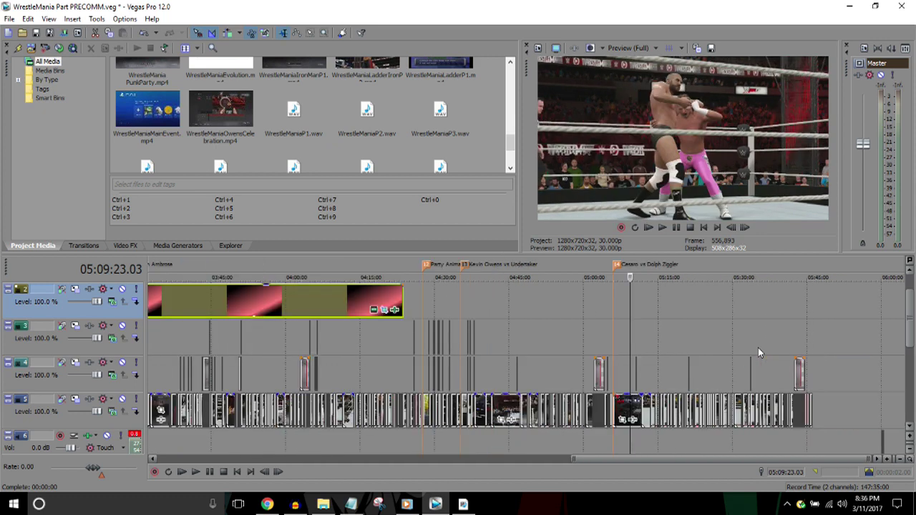
# Step: Continue through the Cesaro vs Dolph Ziggler match from about 05:09:23 to 05:10:04
pyautogui.scroll(-1, 757, 347)
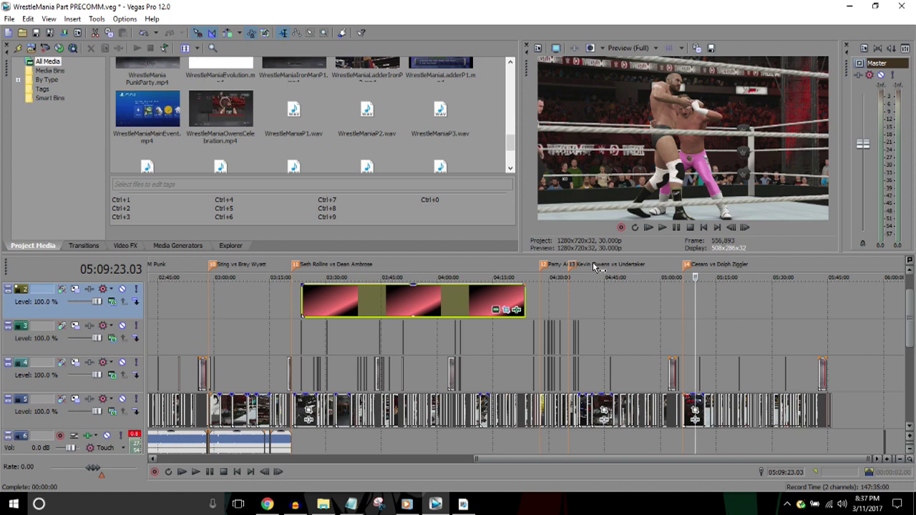
pyautogui.press('Down')
pyautogui.press('Right')
pyautogui.press('Up')
pyautogui.press('Right')
pyautogui.press('Up')
pyautogui.press('Up')
pyautogui.press('Up')
pyautogui.press('Up')
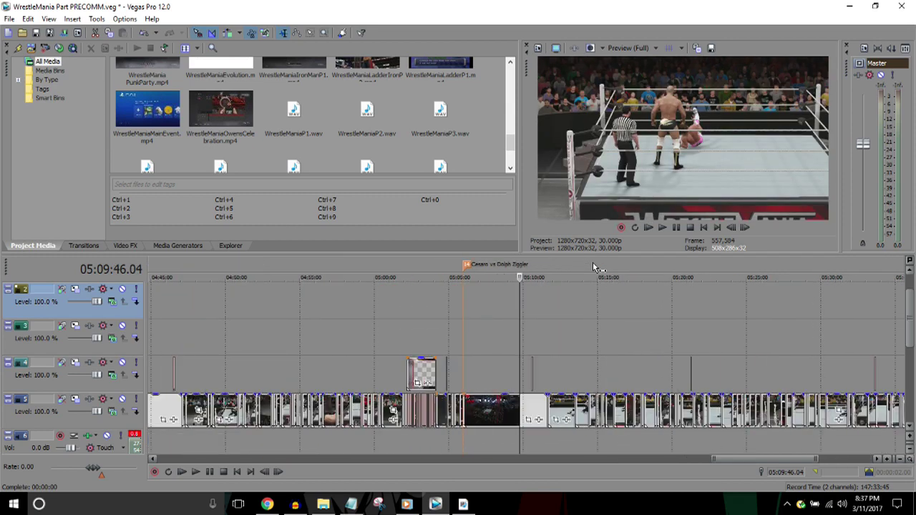
pyautogui.press('Right')
pyautogui.press('Right')
pyautogui.press('Right')
pyautogui.press('Right')
pyautogui.press('Right')
pyautogui.press('Right')
pyautogui.press('Right')
pyautogui.press('Right')
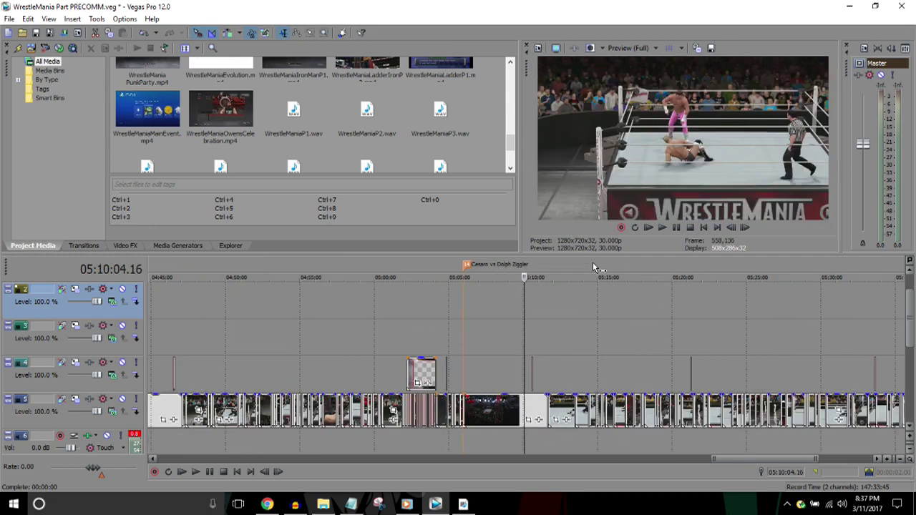
# Step: Review the Cesaro vs Dolph Ziggler footage from about 05:10:04 to 05:10:29
pyautogui.press('Right')
pyautogui.press('Right')
pyautogui.press('Right')
pyautogui.press('Right')
pyautogui.press('Right')
pyautogui.press('Right')
pyautogui.press('Right')
pyautogui.press('Right')
pyautogui.press('Right')
pyautogui.press('Right')
pyautogui.press('Right')
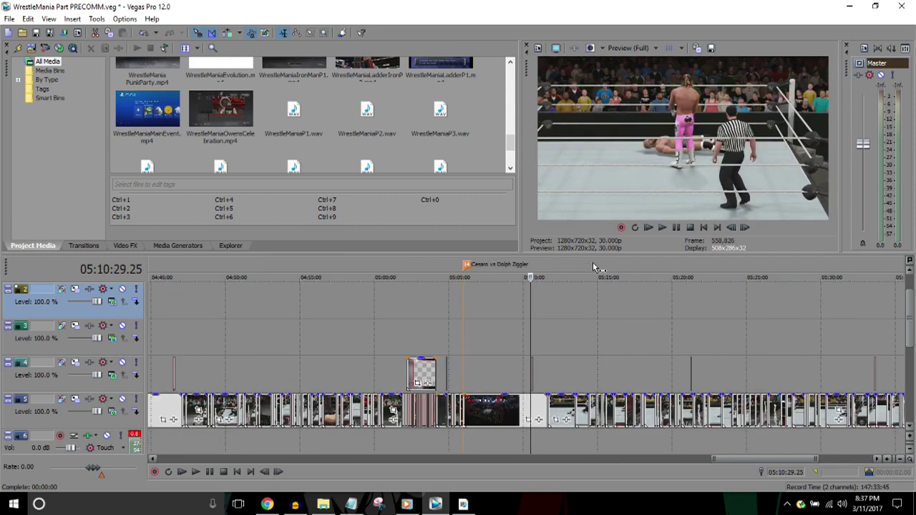
# Step: Skim further through the Cesaro vs Dolph Ziggler match from about 05:10:29 to 05:11:15
pyautogui.press('Right')
pyautogui.press('Right')
pyautogui.press('Right')
pyautogui.press('Right')
pyautogui.press('Right')
pyautogui.press('Right')
pyautogui.press('Right')
pyautogui.press('Down')
pyautogui.press('Down')
pyautogui.press('Right')
pyautogui.press('Right')
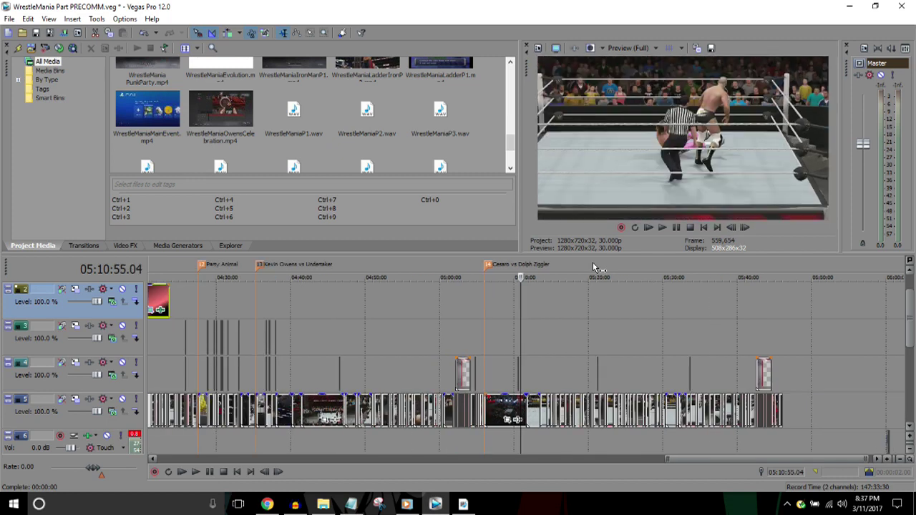
pyautogui.scroll(-10, 593, 263)
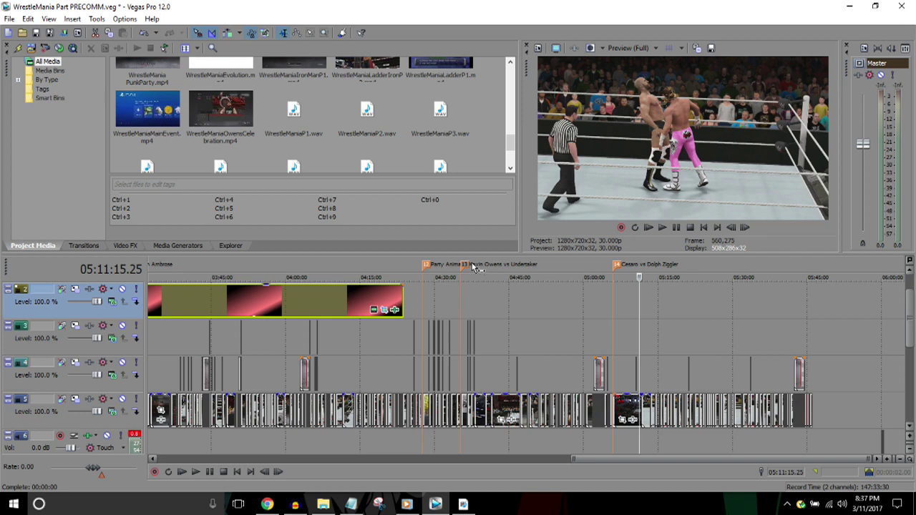
# Step: Review the Cesaro vs Dolph Ziggler match from about 05:11:15 to 05:11:44
pyautogui.scroll(-5, 514, 272)
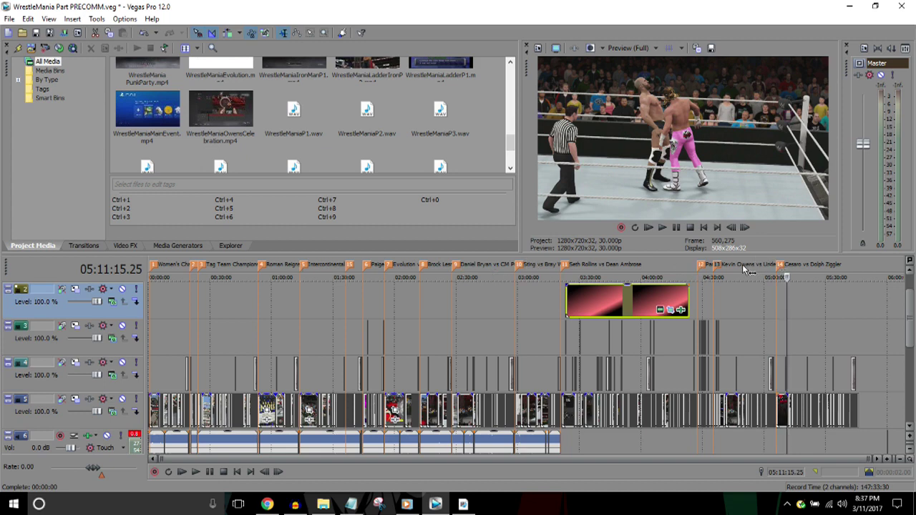
pyautogui.scroll(5, 746, 269)
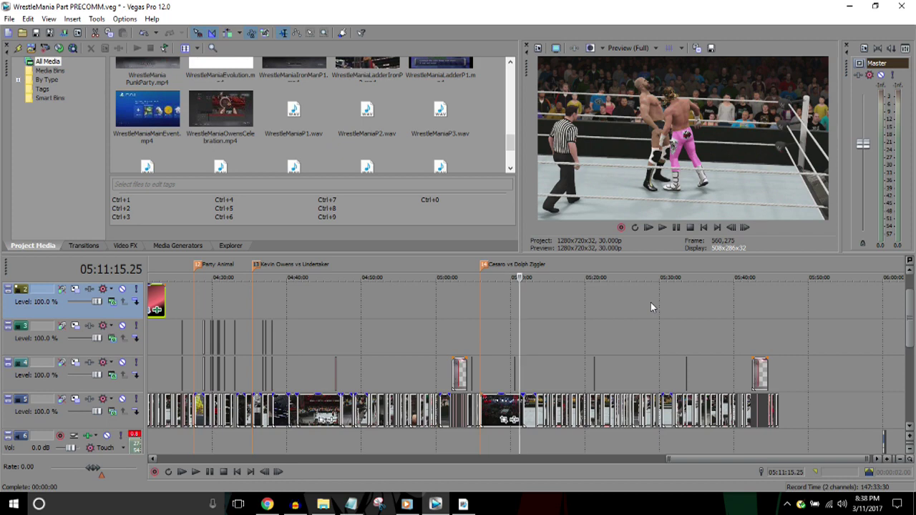
pyautogui.scroll(-3, 650, 303)
pyautogui.press('Right')
pyautogui.press('Right')
pyautogui.scroll(7, 650, 302)
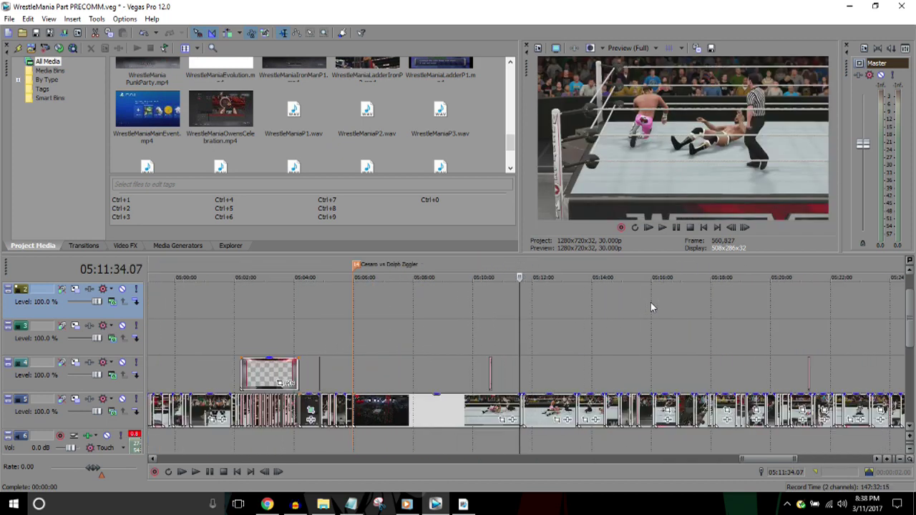
pyautogui.press('Right')
pyautogui.press('Right')
pyautogui.press('Right')
pyautogui.press('Right')
pyautogui.press('Right')
pyautogui.press('Right')
pyautogui.press('Right')
pyautogui.press('Down')
pyautogui.press('Down')
pyautogui.press('Right')
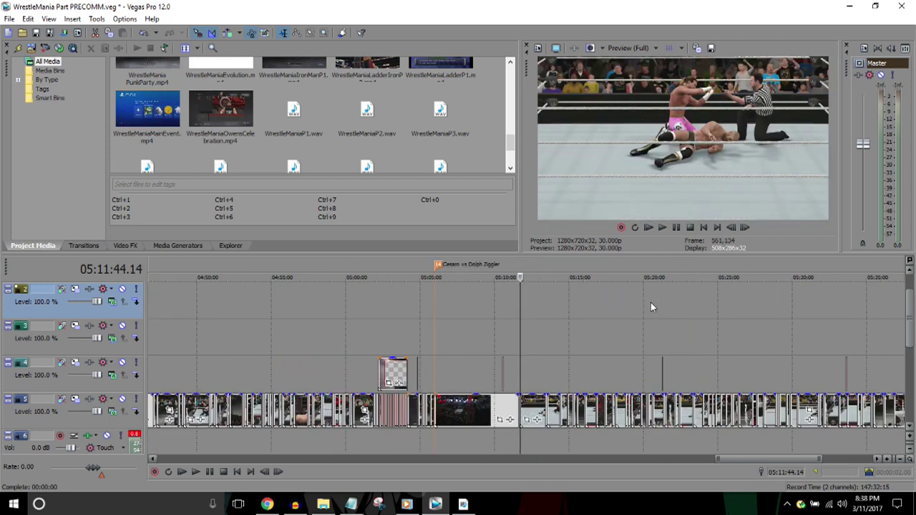
pyautogui.scroll(-3, 651, 302)
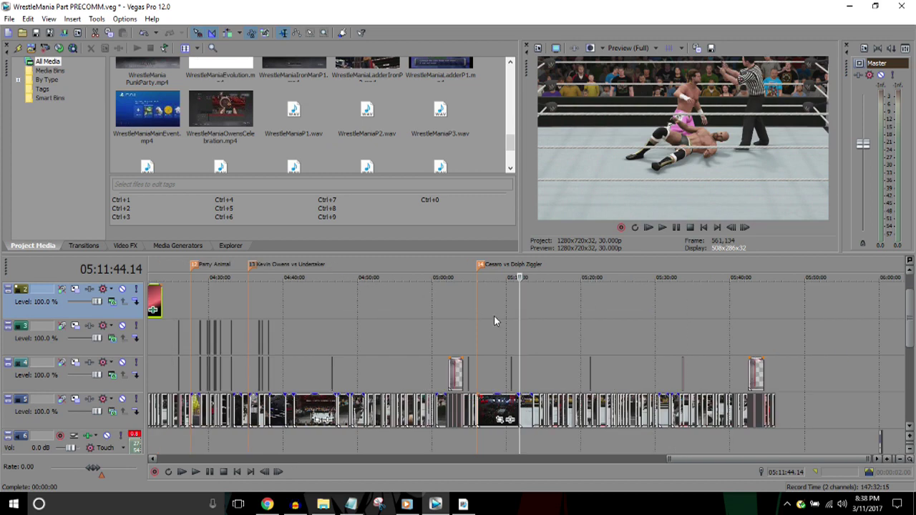
# Step: Skim the Cesaro vs Dolph Ziggler match from about 05:11:44 to 05:13:39
pyautogui.press('Right')
pyautogui.press('Right')
pyautogui.press('Right')
pyautogui.press('Right')
pyautogui.press('Right')
pyautogui.press('Right')
pyautogui.press('Right')
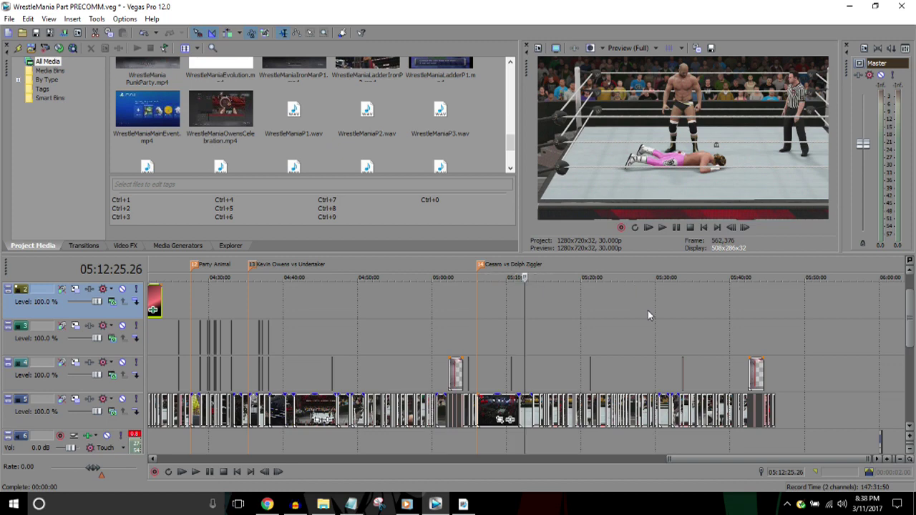
pyautogui.press('l')
pyautogui.press('k')
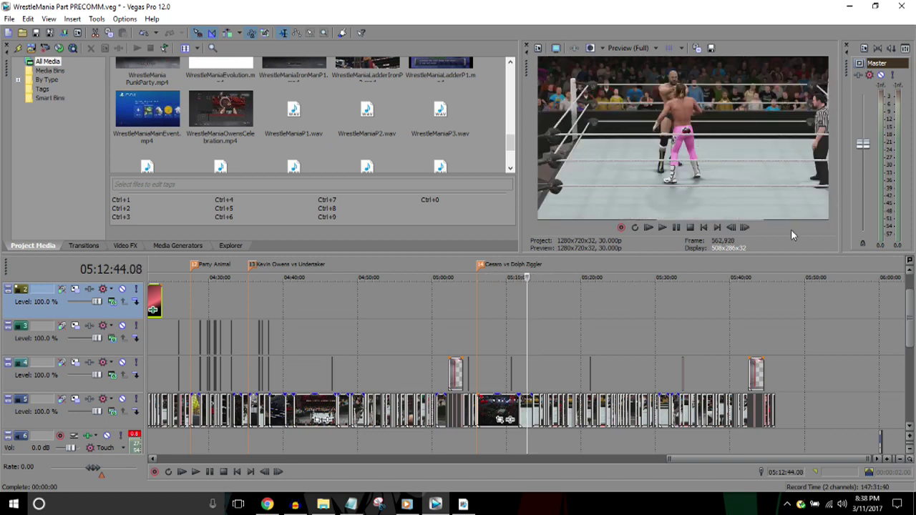
pyautogui.press('l')
pyautogui.scroll(-1, 717, 277)
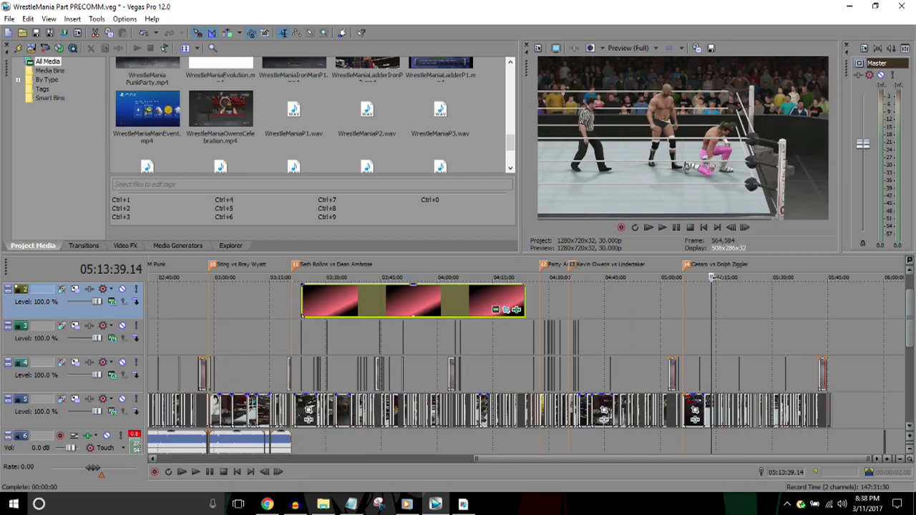
# Step: Review the Cesaro vs Dolph Ziggler footage from about 05:13:39 to 05:14:14
pyautogui.scroll(3, 712, 278)
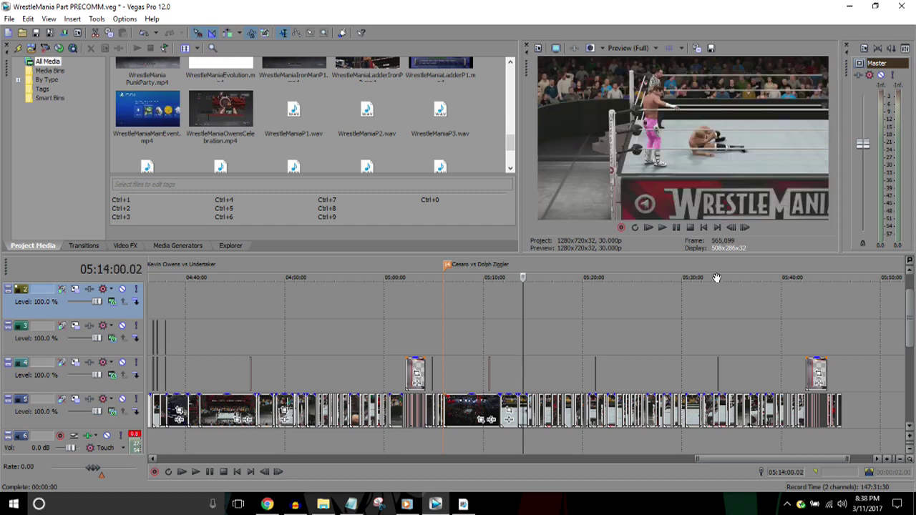
pyautogui.press('Right')
pyautogui.press('Right')
pyautogui.press('Right')
pyautogui.press('Down')
pyautogui.press('Right')
pyautogui.press('Down')
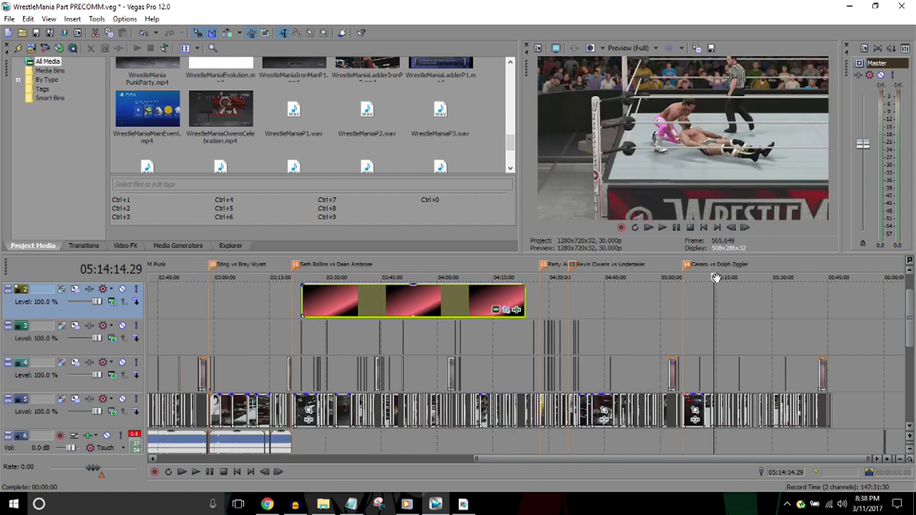
pyautogui.scroll(-2, 716, 278)
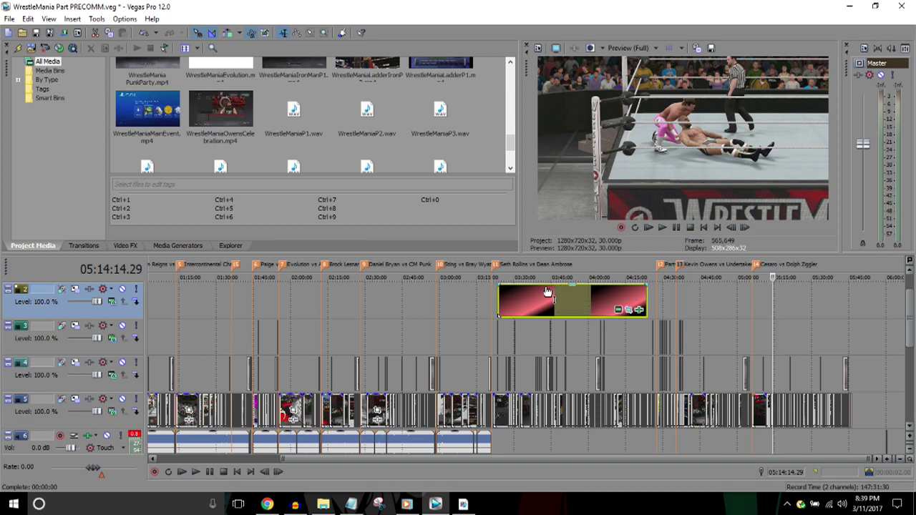
pyautogui.scroll(-1, 546, 291)
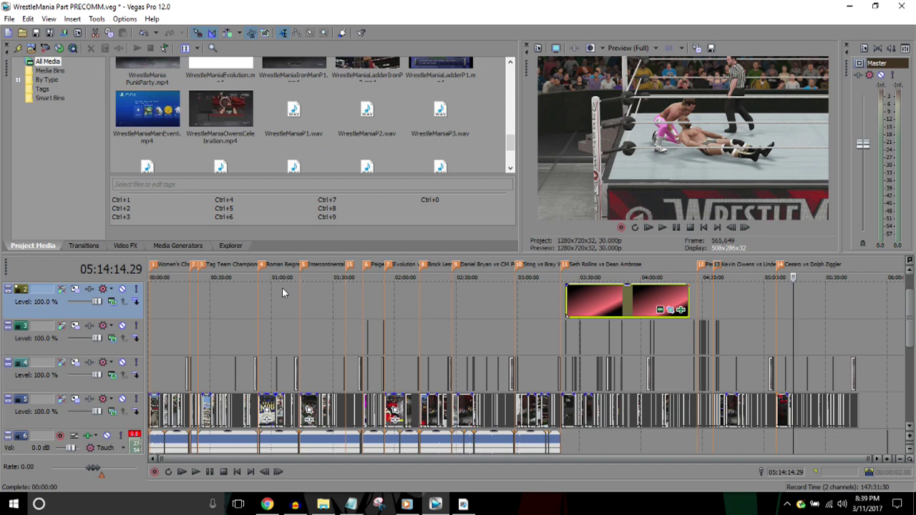
pyautogui.scroll(4, 282, 293)
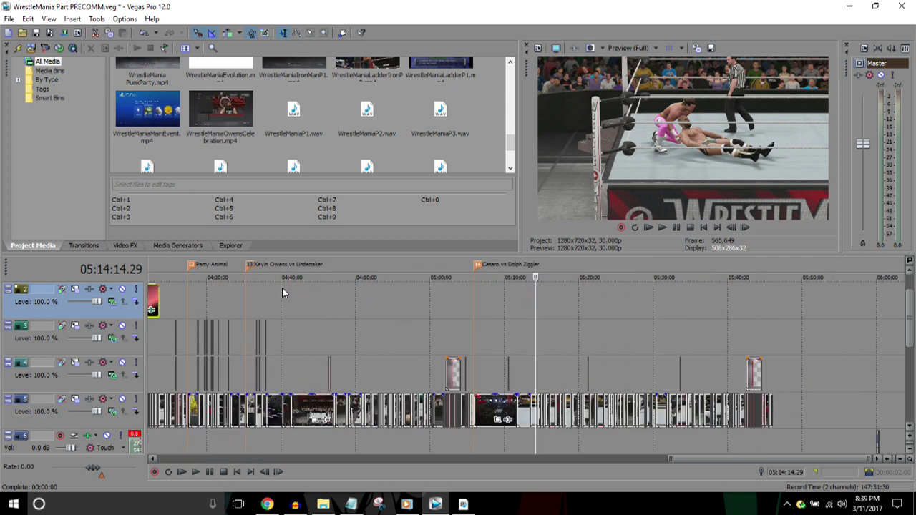
# Step: Play and skim the Cesaro vs Dolph Ziggler match from about 05:14:14 to 05:15:37
pyautogui.press('space')
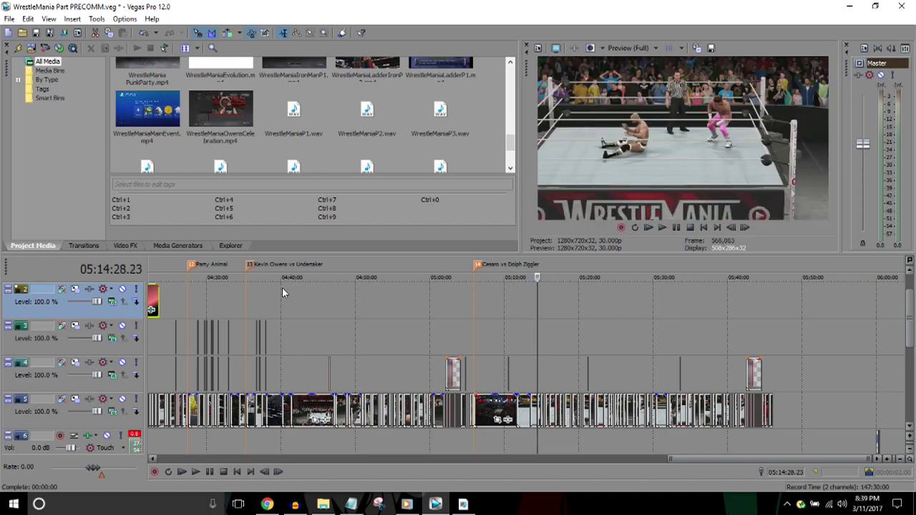
pyautogui.scroll(2, 282, 287)
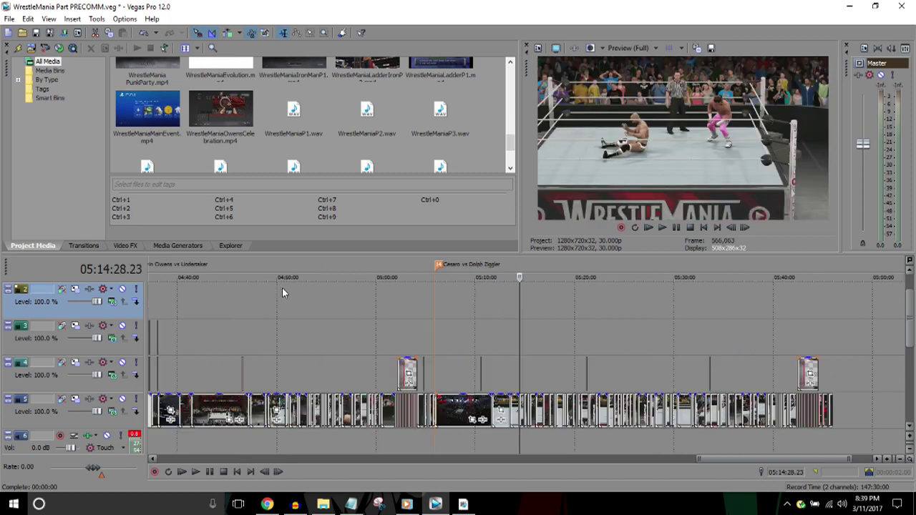
pyautogui.scroll(-5, 282, 293)
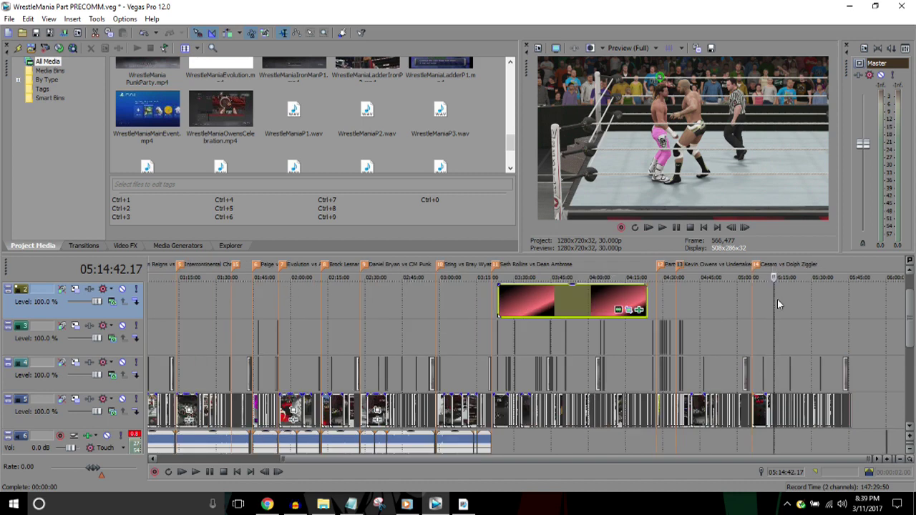
pyautogui.scroll(3, 777, 301)
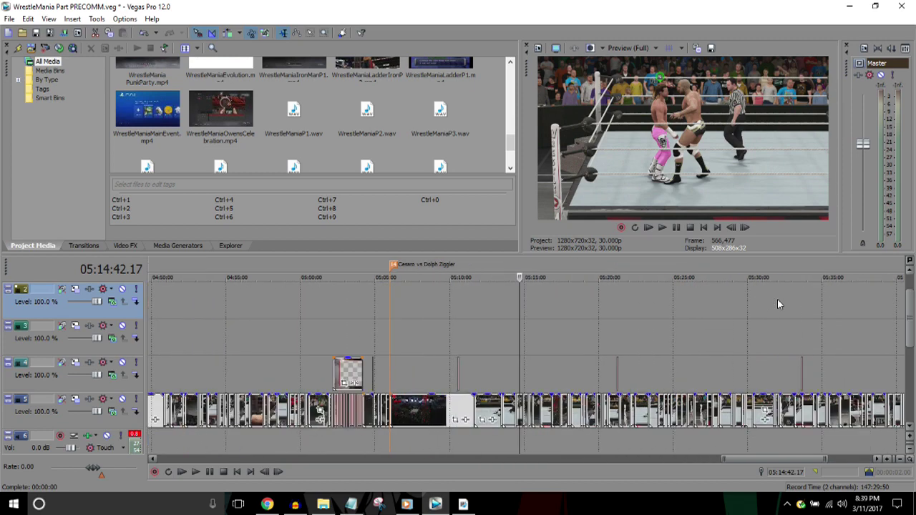
pyautogui.press('space')
pyautogui.scroll(-5, 777, 298)
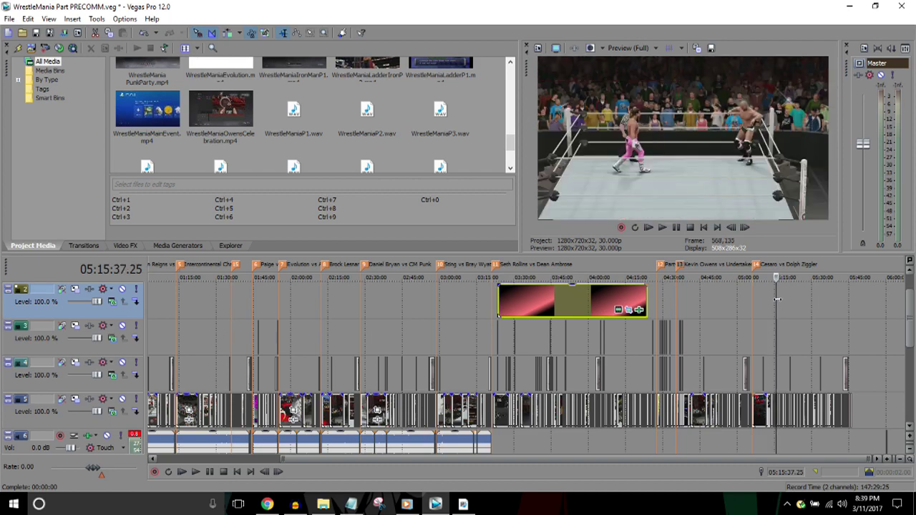
# Step: Review the Cesaro vs Dolph Ziggler footage from about 05:15:37 to 05:19:23, checking the section around 05:16:51 closely
pyautogui.scroll(2, 777, 298)
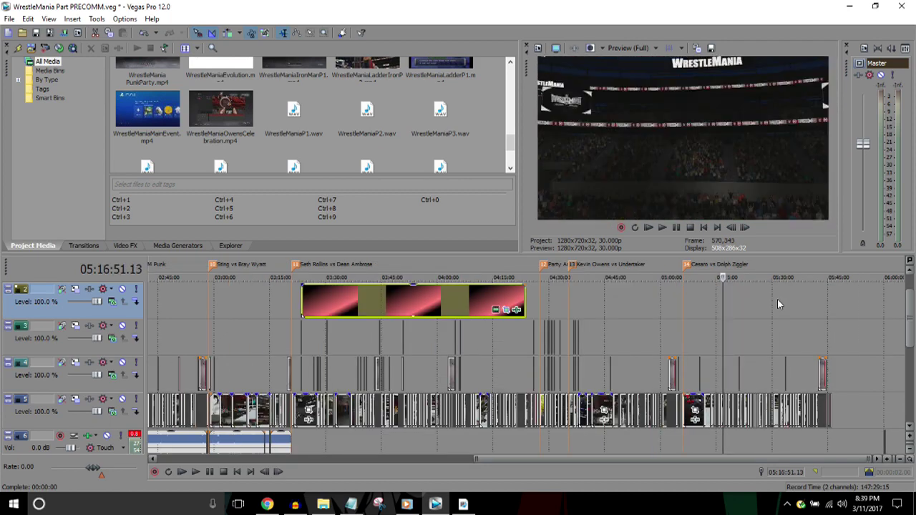
pyautogui.scroll(5, 777, 298)
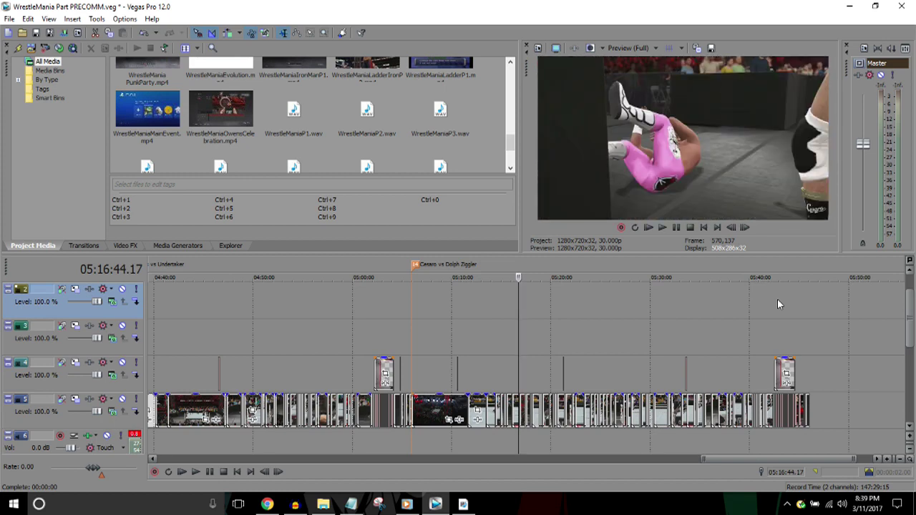
pyautogui.scroll(2, 778, 299)
pyautogui.scroll(-3, 777, 298)
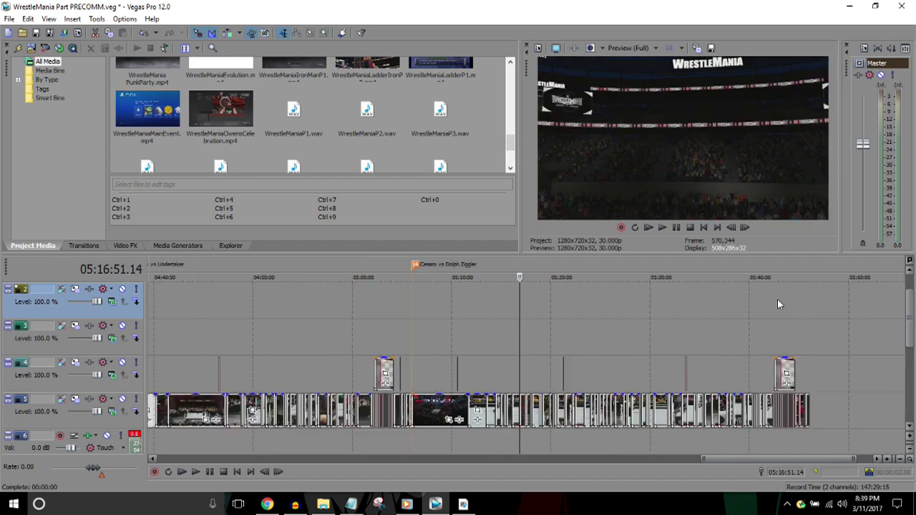
pyautogui.scroll(-2, 777, 298)
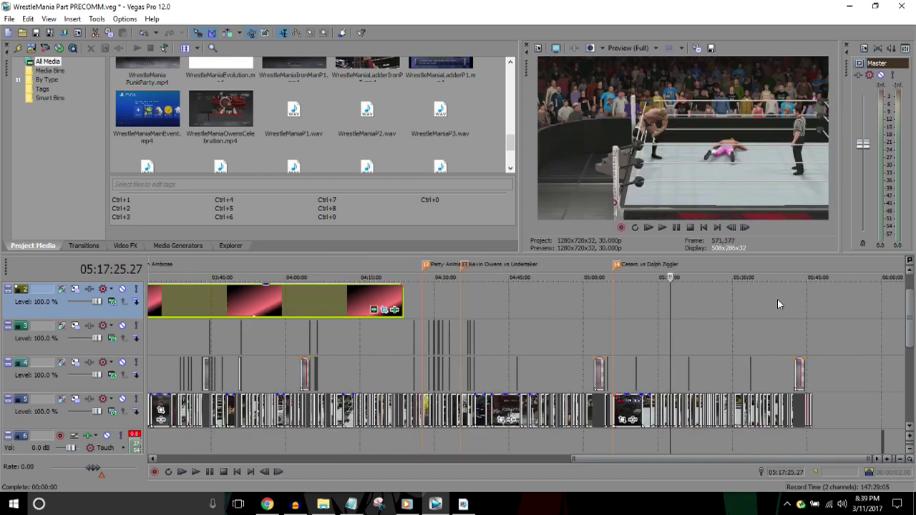
pyautogui.scroll(-1, 778, 304)
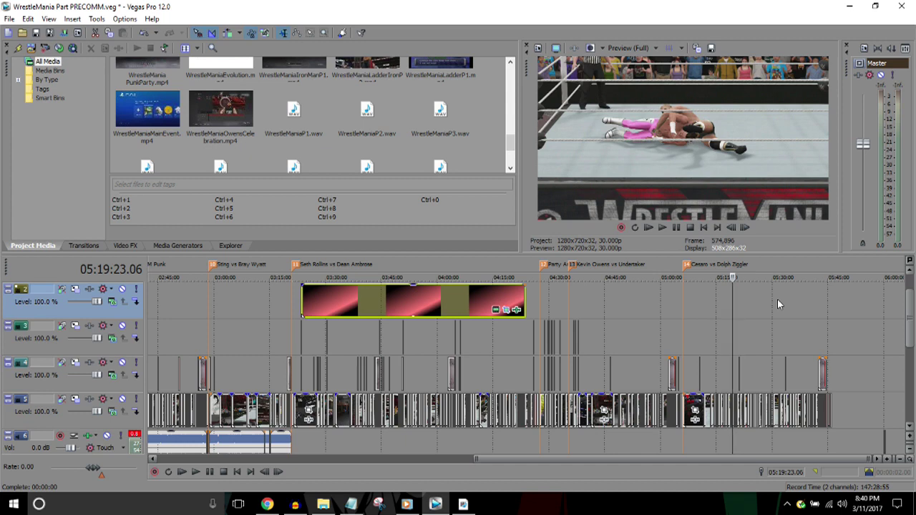
# Step: Continue through the Cesaro vs Dolph Ziggler match from about 05:19:23 to 05:20:09
pyautogui.press('Up')
pyautogui.press('Up')
pyautogui.press('Up')
pyautogui.press('Right')
pyautogui.press('Right')
pyautogui.press('Right')
pyautogui.press('Right')
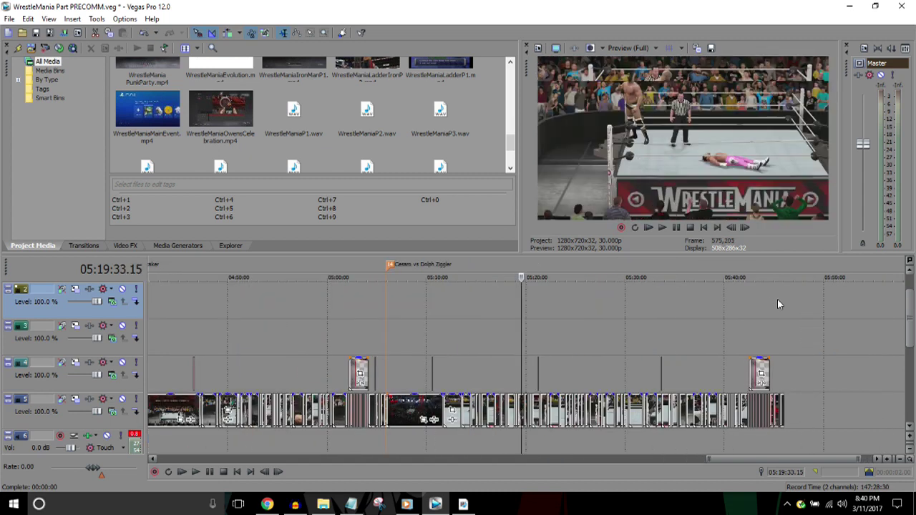
pyautogui.press('Down')
pyautogui.press('Right')
pyautogui.press('Right')
pyautogui.press('Right')
pyautogui.press('Right')
pyautogui.press('Right')
pyautogui.press('Right')
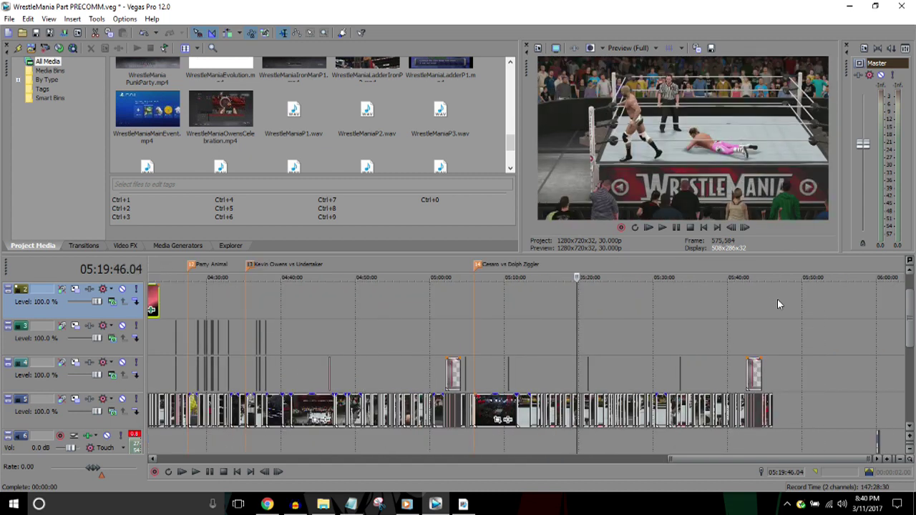
pyautogui.scroll(-1, 779, 304)
pyautogui.scroll(4, 778, 304)
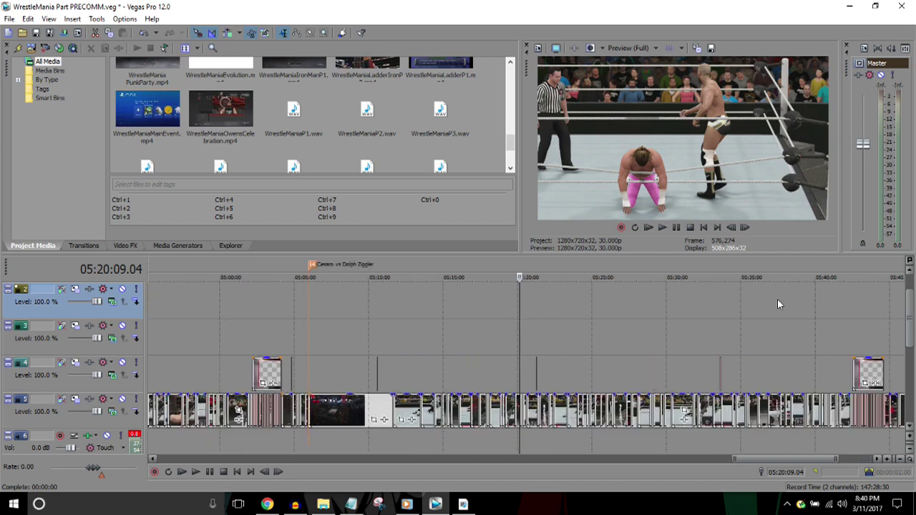
# Step: Step back frame by frame from about 05:20:09 to 05:20:05 to inspect the footage before the cut
pyautogui.press('Up')
pyautogui.press('Up')
pyautogui.press('Left')
pyautogui.press('Left')
pyautogui.press('Left')
pyautogui.press('Left')
pyautogui.press('Left')
pyautogui.press('Left')
pyautogui.press('Left')
pyautogui.press('Left')
pyautogui.press('Left')
pyautogui.press('Left')
pyautogui.press('Left')
pyautogui.press('Left')
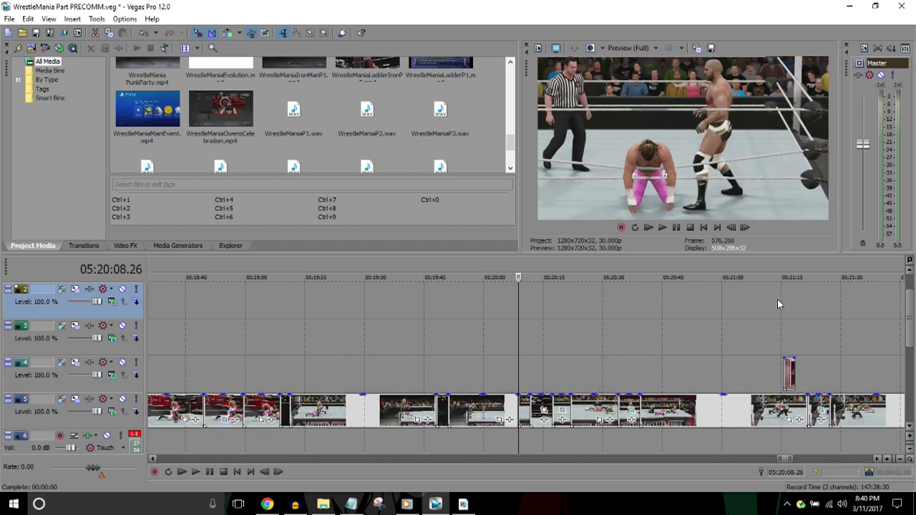
pyautogui.press('Left')
pyautogui.press('Left')
pyautogui.press('Left')
pyautogui.press('Left')
pyautogui.press('Left')
pyautogui.press('Left')
pyautogui.press('Left')
pyautogui.press('Left')
pyautogui.press('Left')
pyautogui.press('Left')
pyautogui.press('Left')
pyautogui.press('Left')
pyautogui.press('Left')
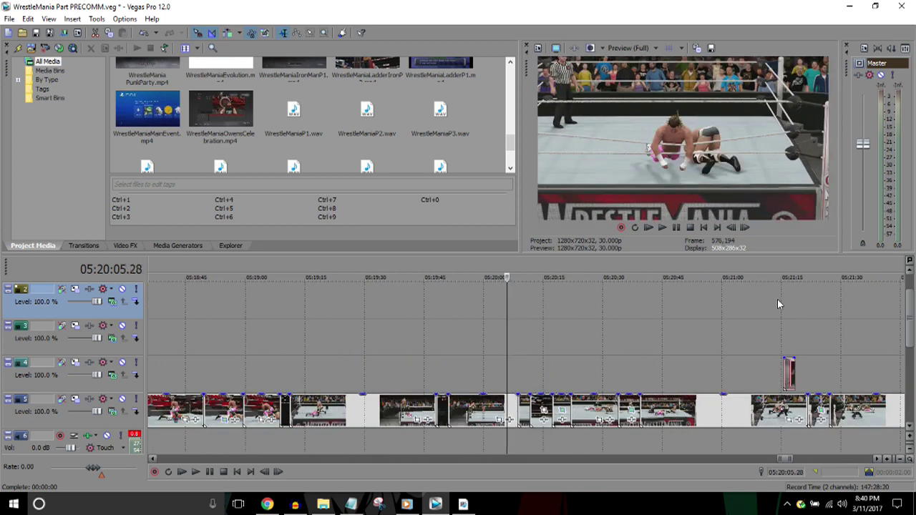
# Step: Step forward from about 05:20:05 to 05:20:07 to examine the end of the clip before the cut
pyautogui.press('Right')
pyautogui.press('Right')
pyautogui.press('Right')
pyautogui.press('Right')
pyautogui.press('Right')
pyautogui.press('Right')
pyautogui.press('Right')
pyautogui.press('Right')
pyautogui.press('Right')
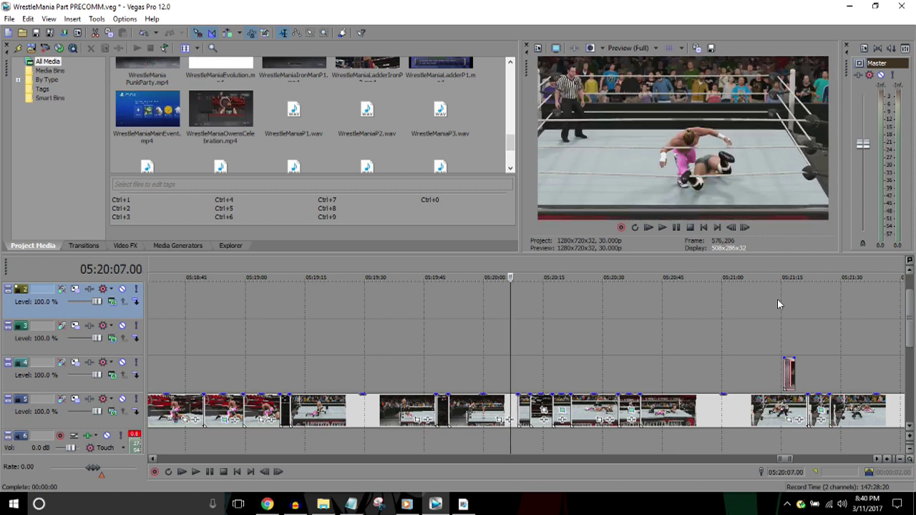
pyautogui.press('Up')
pyautogui.scroll(3, 777, 298)
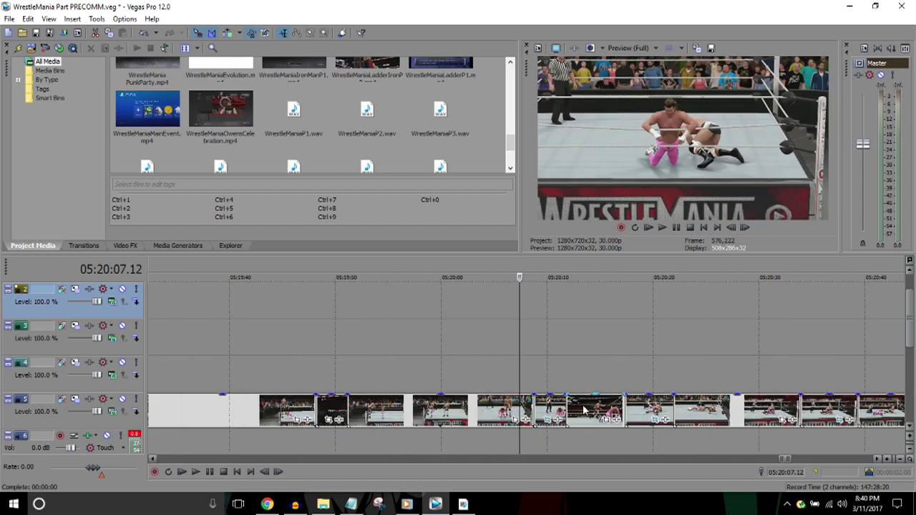
# Step: Move the match clip ending near 05:20:08 from track 5 up to track 4 and adjust its end point slightly
pyautogui.click(510, 409)
pyautogui.moveTo(510, 409); pyautogui.dragTo(508, 389)
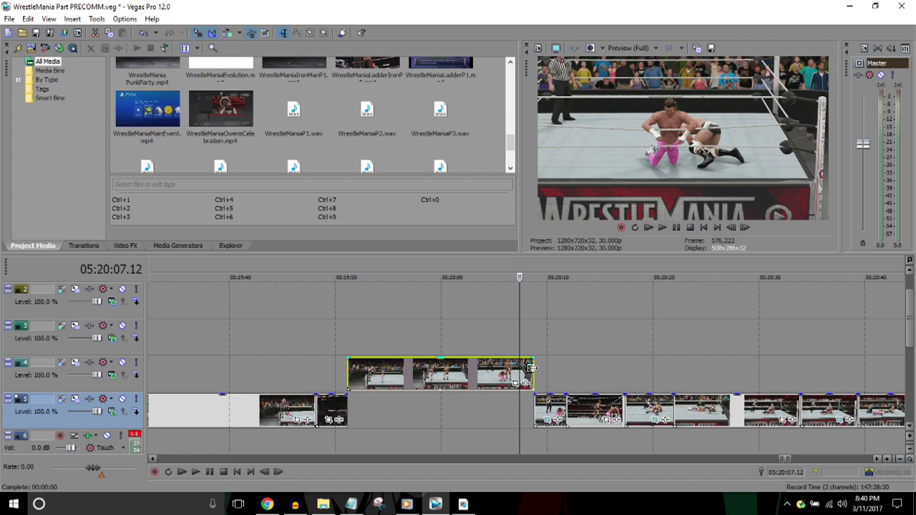
pyautogui.click(530, 367)
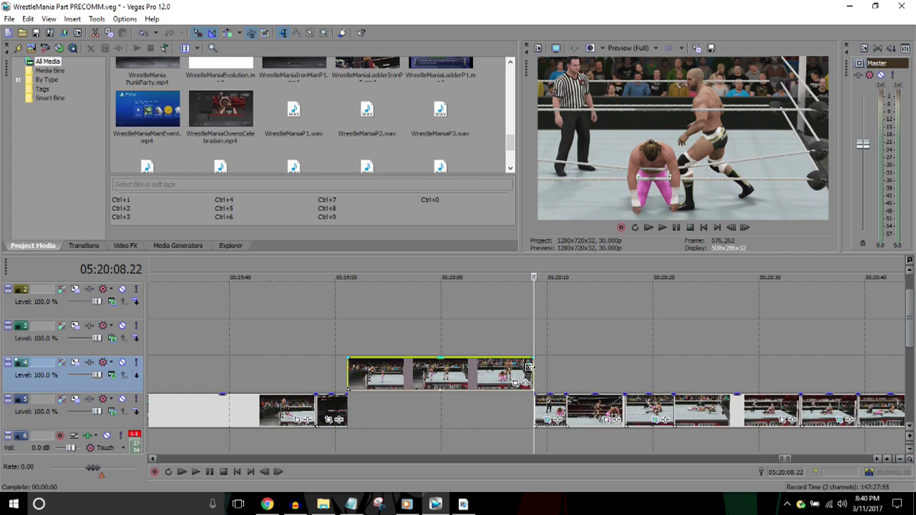
pyautogui.moveTo(530, 367)
pyautogui.mouseDown()
pyautogui.moveTo(558, 367)
pyautogui.moveTo(458, 367)
pyautogui.moveTo(531, 368)
pyautogui.mouseUp()
# Step: Return the adjusted clip to its place on track 5 and play across the cut from 05:20:08.22
pyautogui.moveTo(498, 393); pyautogui.dragTo(537, 401)
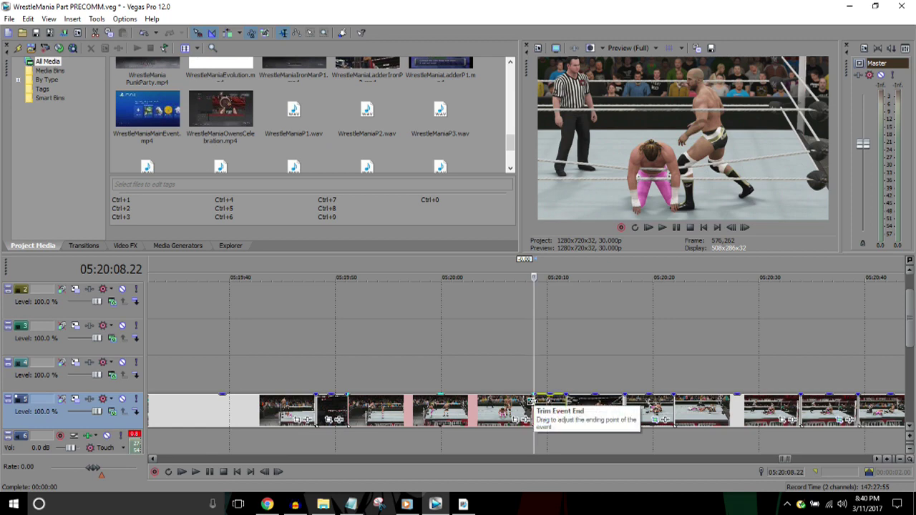
pyautogui.scroll(-4, 531, 401)
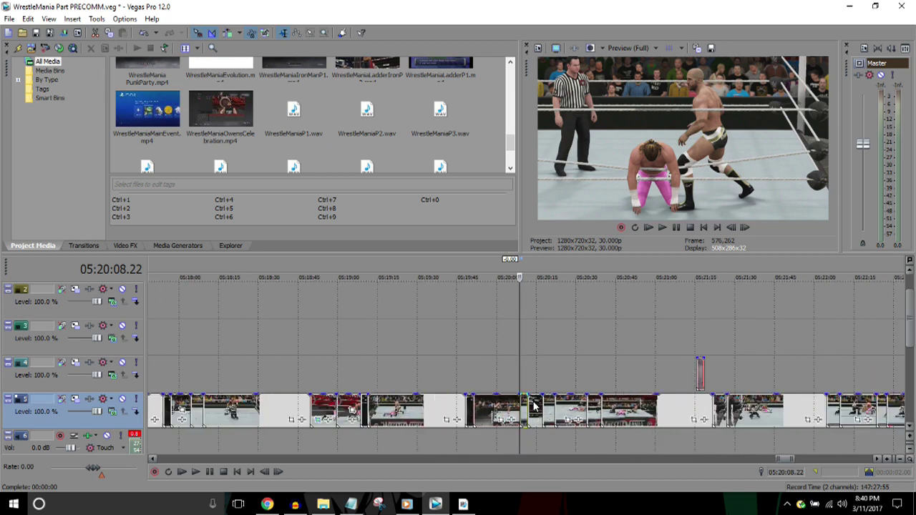
pyautogui.press('space')
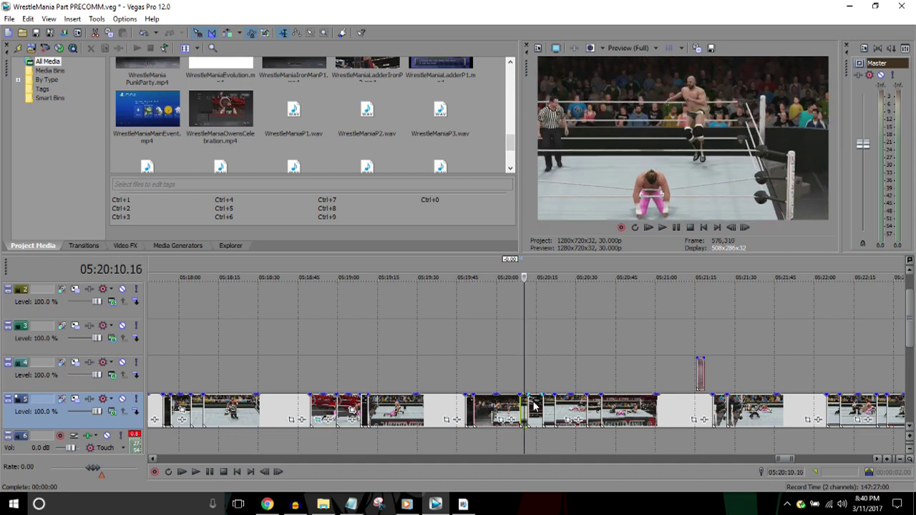
# Step: Replay the footage just after the adjusted cut, around 05:20:11 to 05:20:12
pyautogui.scroll(-2, 533, 406)
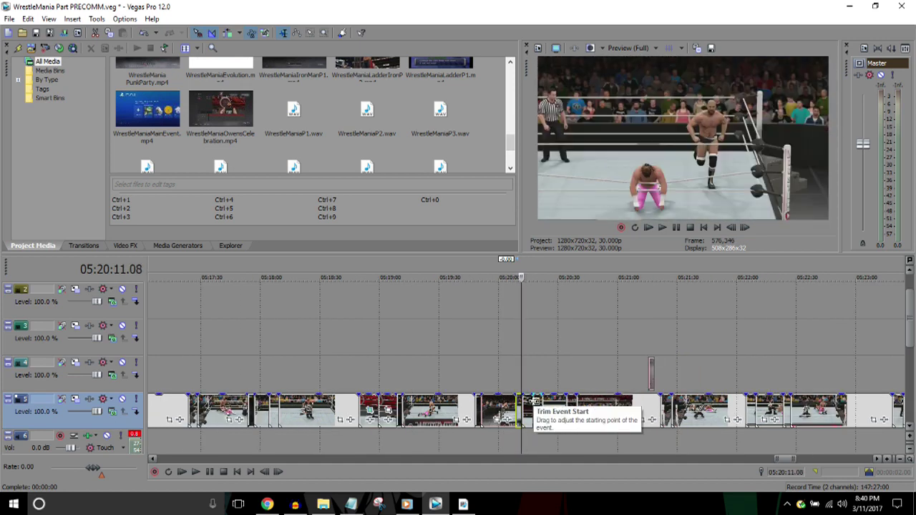
pyautogui.scroll(2, 533, 405)
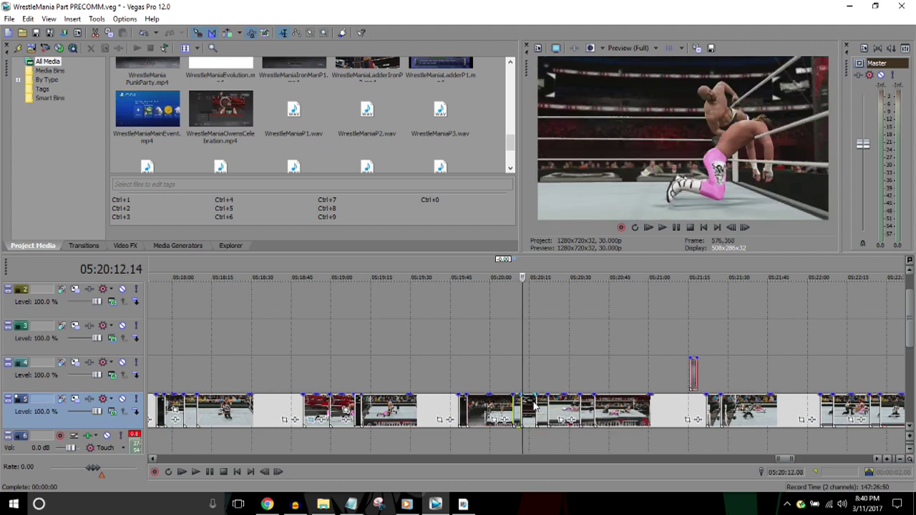
pyautogui.hotkey('alt', 'Left')
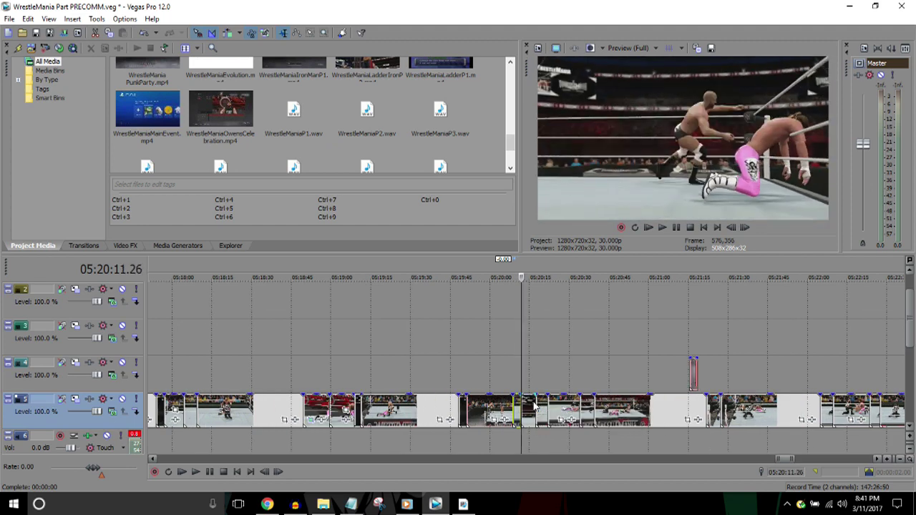
pyautogui.press('l')
pyautogui.press('space')
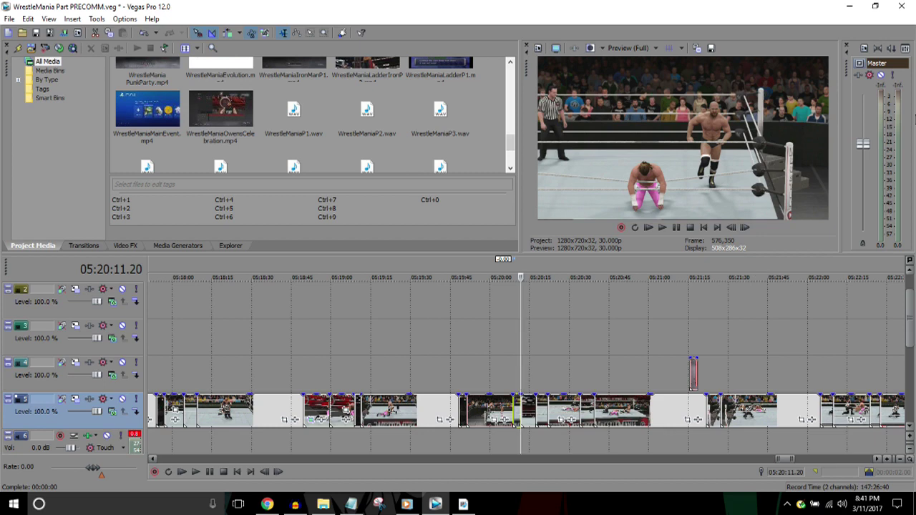
# Step: Advance from about 05:20:11 to 05:20:13 to check the corner sequence following the cut
pyautogui.press('Down')
pyautogui.press('Down')
pyautogui.press('Right')
pyautogui.press('Right')
pyautogui.press('Right')
pyautogui.press('Right')
pyautogui.press('Right')
pyautogui.press('Right')
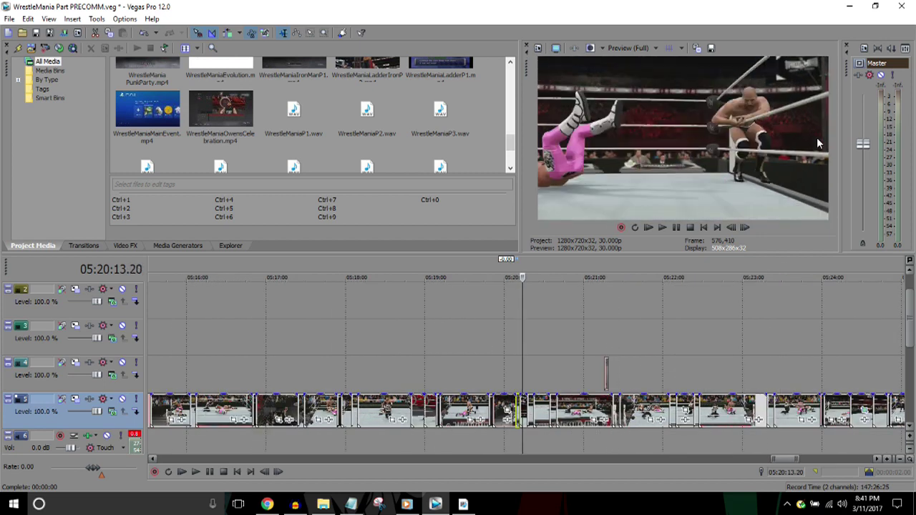
# Step: Review the pin footage around 05:20:17 in both directions, and resume forward playback from there
pyautogui.press('Down')
pyautogui.press('j')
pyautogui.press('j')
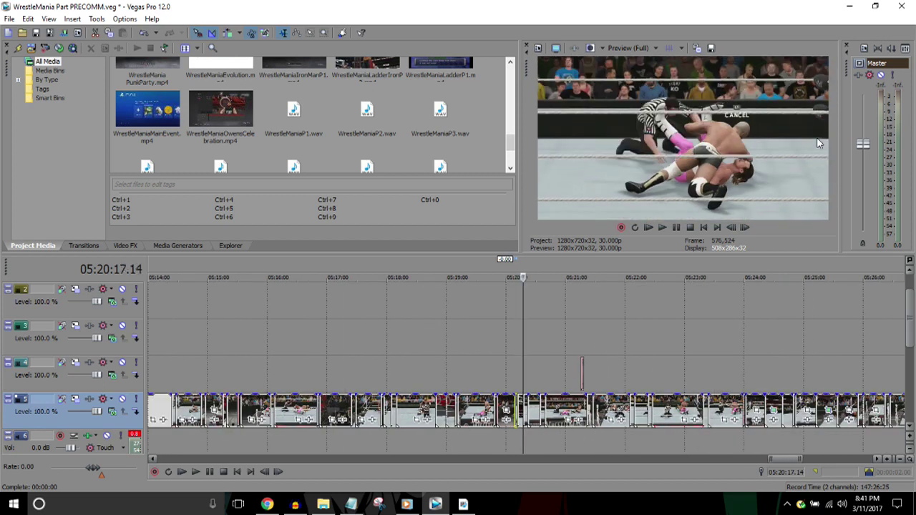
pyautogui.press('k')
pyautogui.press('Up')
pyautogui.press('l')
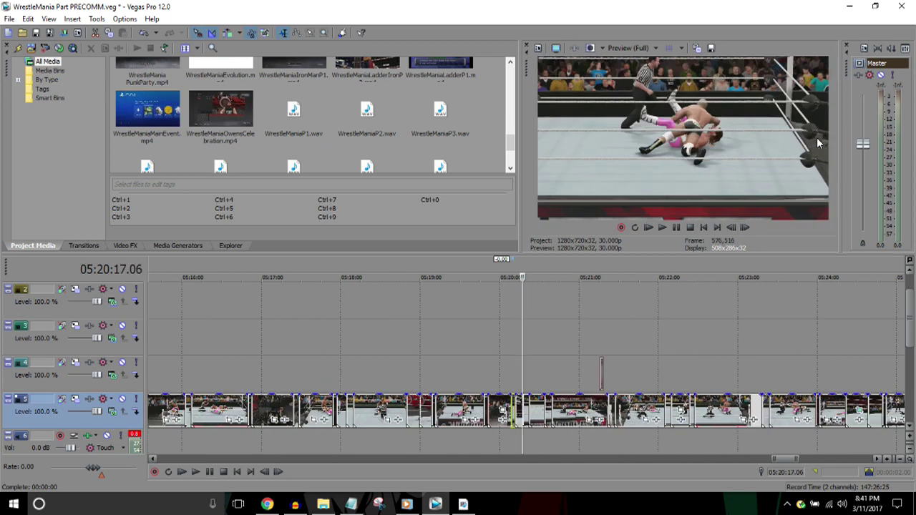
pyautogui.press('Down')
pyautogui.press('Down')
pyautogui.press('l')
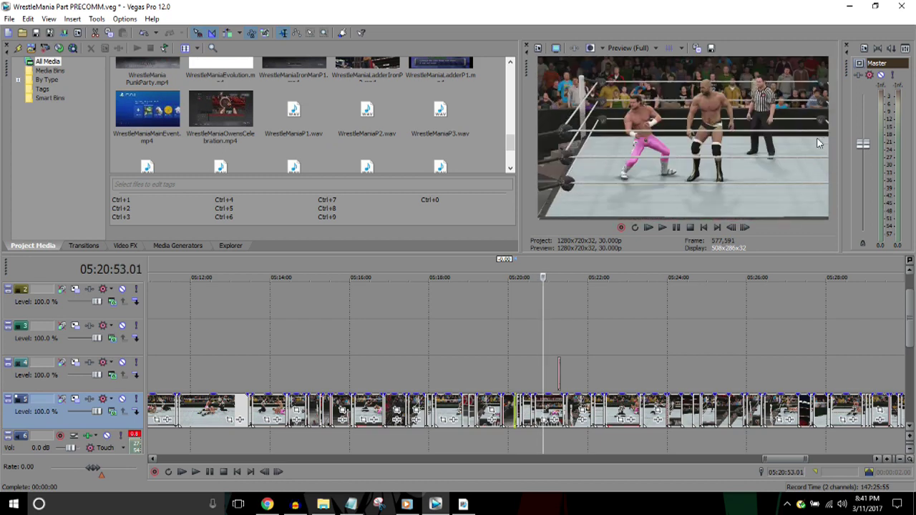
# Step: Inspect the turnbuckle move around 05:21:10 to 05:21:11 by stepping back and forth through its frames
pyautogui.press('Down')
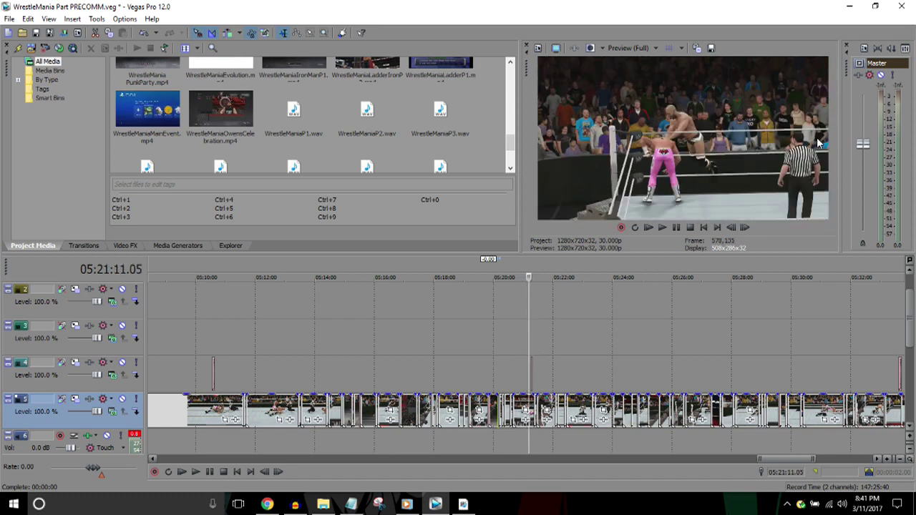
pyautogui.press('Up')
pyautogui.press('Up')
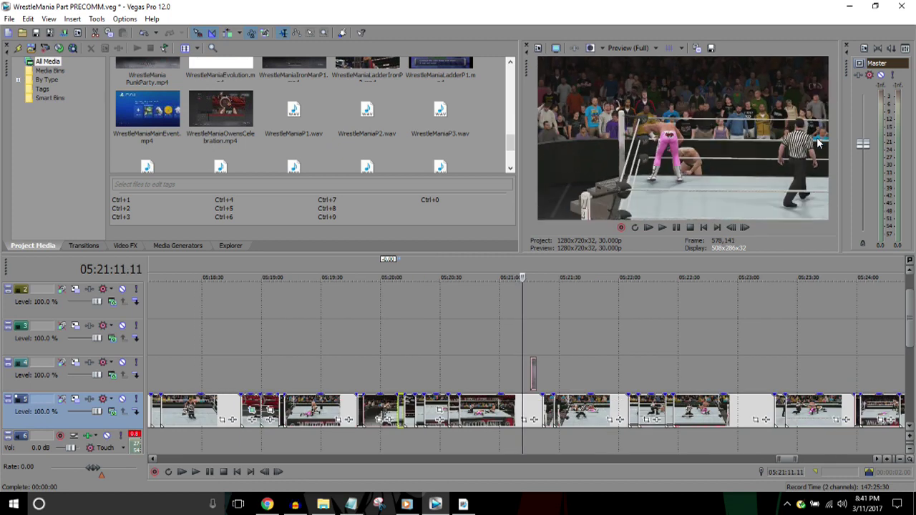
pyautogui.press('Right')
pyautogui.press('Right')
pyautogui.press('Left')
pyautogui.press('Left')
pyautogui.press('Left')
pyautogui.press('Left')
pyautogui.press('Left')
pyautogui.press('Left')
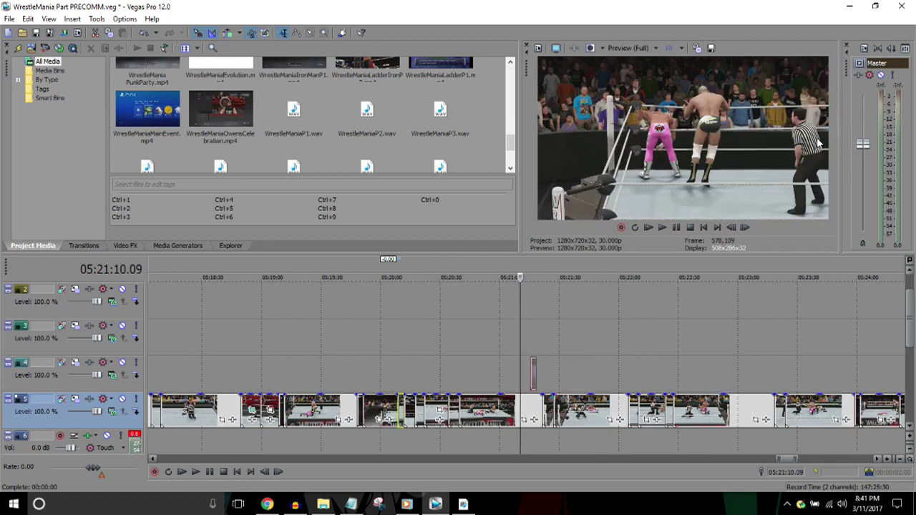
pyautogui.press('Left')
pyautogui.press('Left')
pyautogui.press('Right')
pyautogui.press('Right')
pyautogui.press('Right')
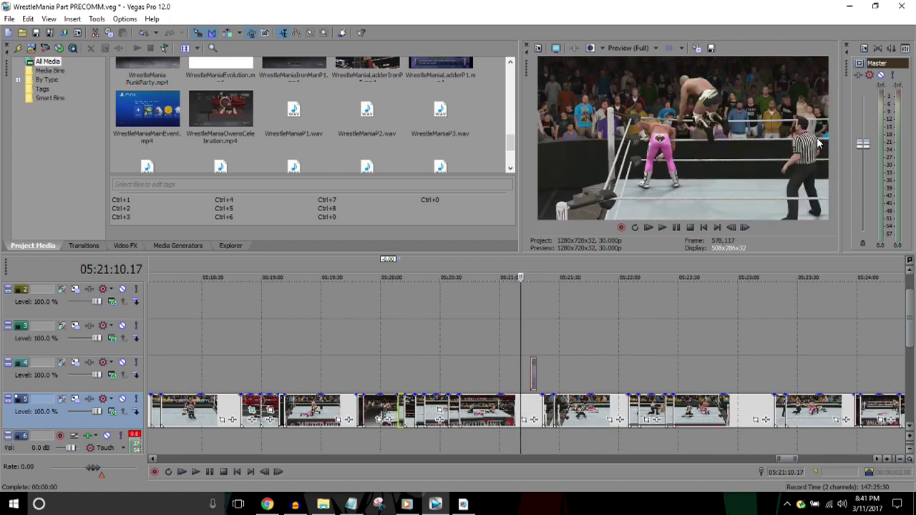
# Step: Step forward from 05:21:10.17 to about 05:21:17 to examine the rest of the turnbuckle move
pyautogui.press('Right')
pyautogui.press('Right')
pyautogui.press('Right')
pyautogui.press('Right')
pyautogui.press('Right')
pyautogui.press('Right')
pyautogui.press('Right')
pyautogui.press('Right')
pyautogui.press('Right')
pyautogui.press('Right')
pyautogui.press('Right')
pyautogui.press('Right')
pyautogui.press('Right')
pyautogui.press('Right')
pyautogui.press('Right')
pyautogui.press('Right')
pyautogui.press('Right')
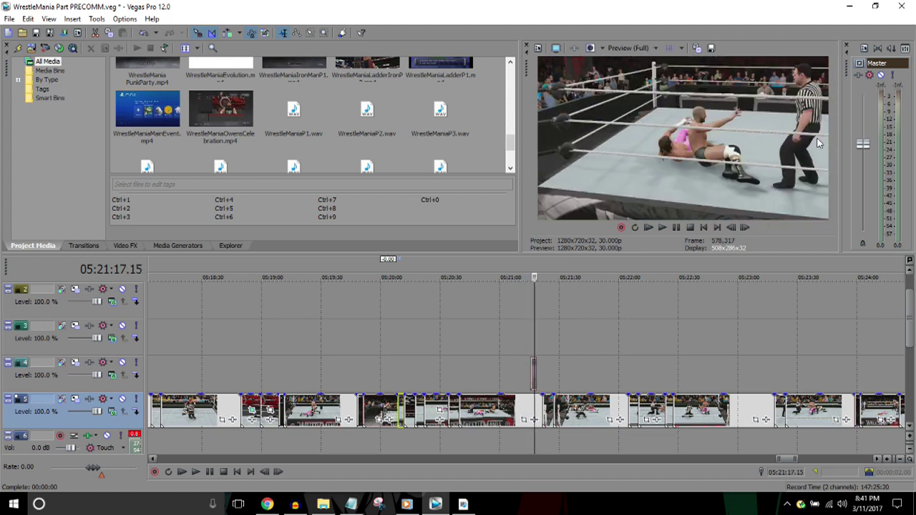
# Step: Skim the match footage from about 05:21:17 to 05:21:33
pyautogui.press('Down')
pyautogui.press('Down')
pyautogui.press('Right')
pyautogui.press('Right')
pyautogui.press('Right')
pyautogui.press('Right')
pyautogui.press('Right')
pyautogui.press('Right')
pyautogui.press('Right')
pyautogui.press('Right')
pyautogui.press('Right')
pyautogui.press('Right')
pyautogui.press('Right')
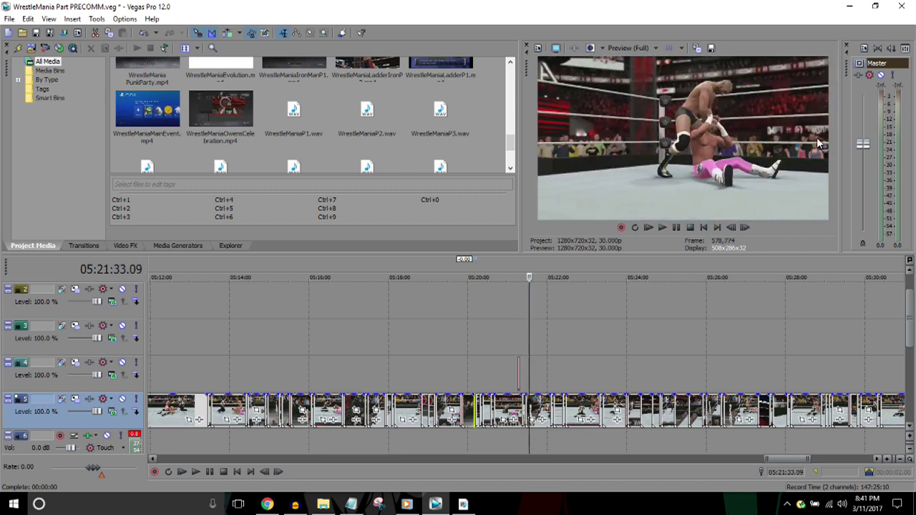
# Step: Skim ahead to about 05:21:44, go back to 05:21:41 and play the footage forward from there
pyautogui.press('Down')
pyautogui.press('Down')
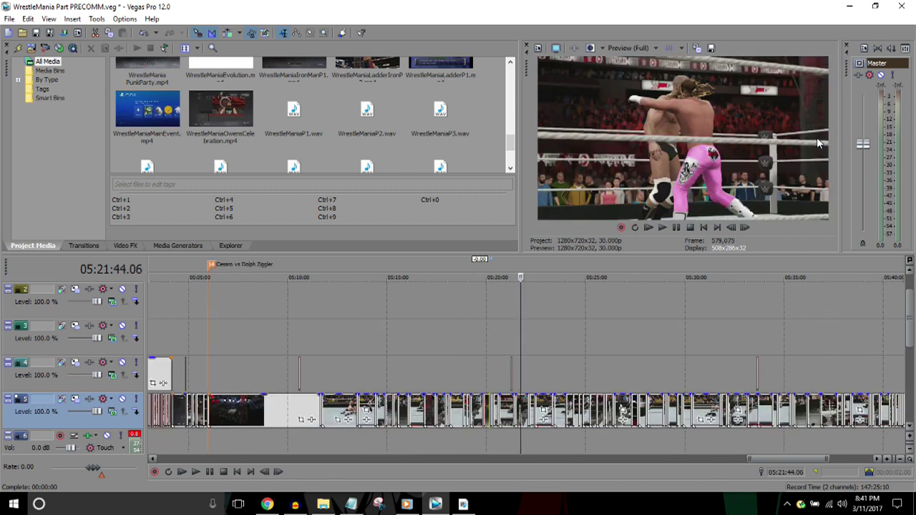
pyautogui.press('Up')
pyautogui.press('Left')
pyautogui.press('Left')
pyautogui.press('Left')
pyautogui.press('Left')
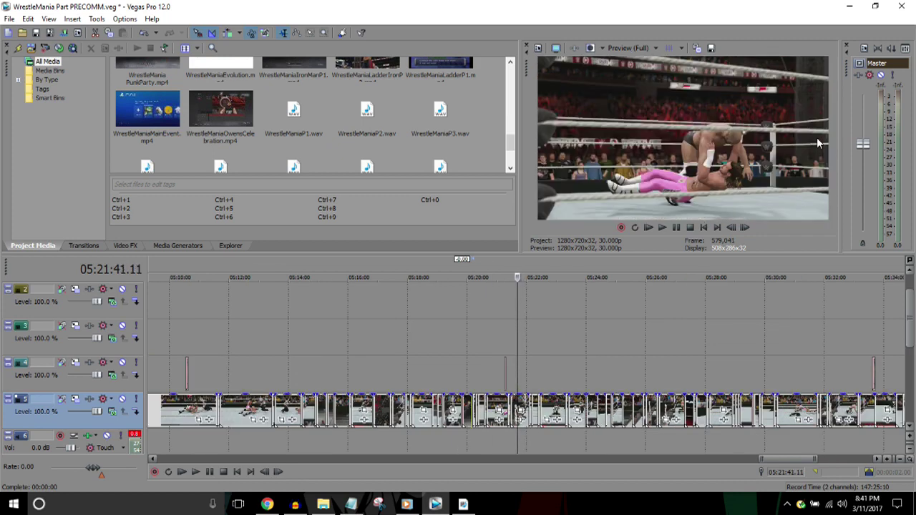
pyautogui.press('Up')
pyautogui.press('l')
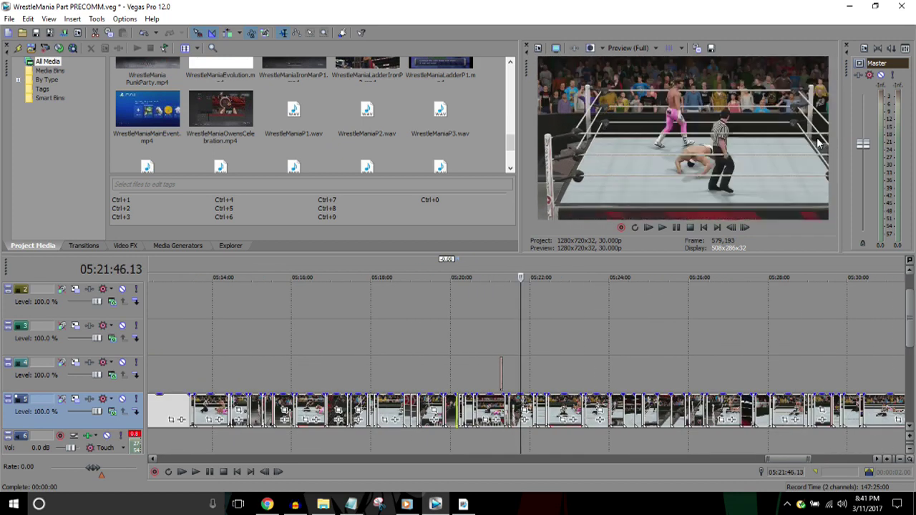
# Step: Review the match footage from about 05:21:46 to 05:24:12
pyautogui.press('Down')
pyautogui.press('Down')
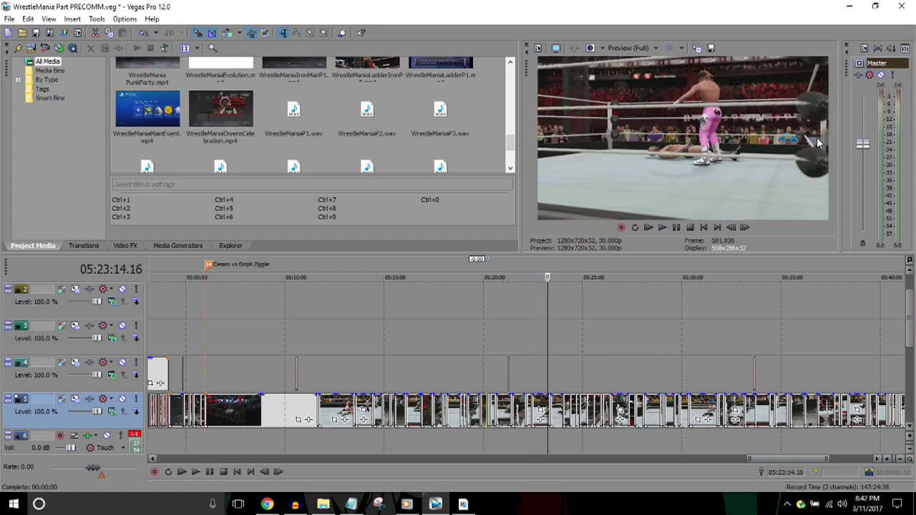
pyautogui.press('Down')
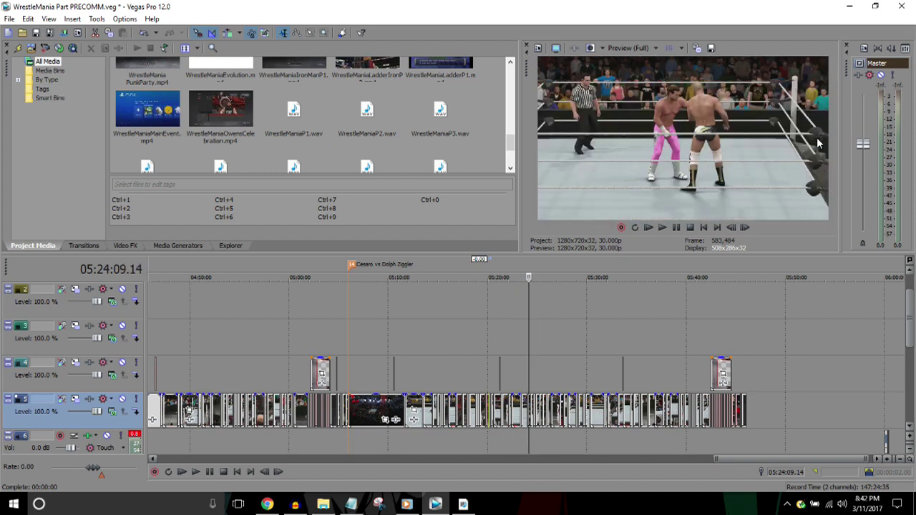
pyautogui.press('Up')
pyautogui.press('Up')
pyautogui.press('Up')
pyautogui.press('Up')
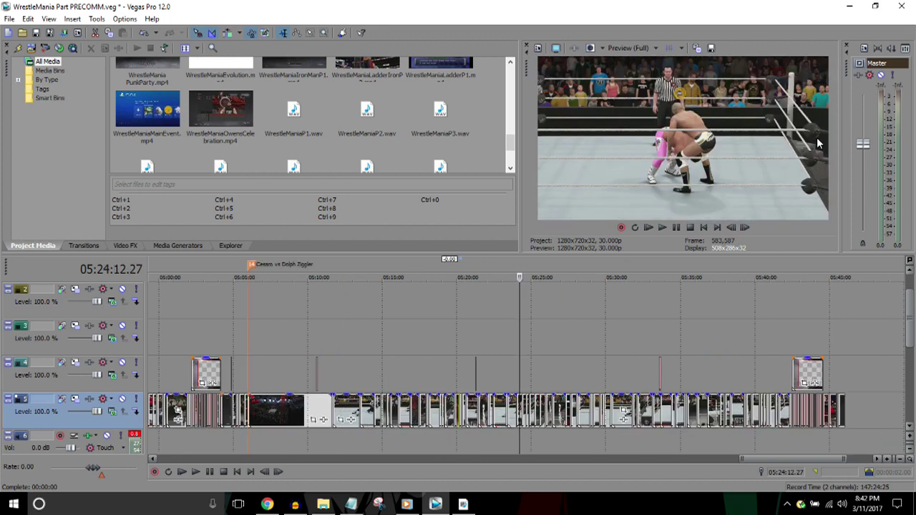
# Step: Continue checking the match footage from about 05:24:12 to 05:26:13
pyautogui.press('Right')
pyautogui.press('Down')
pyautogui.press('Down')
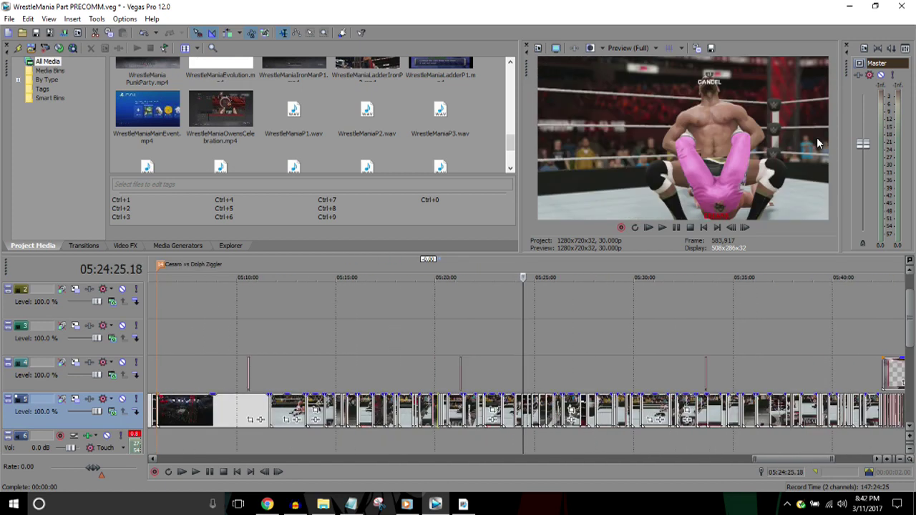
pyautogui.press('Down')
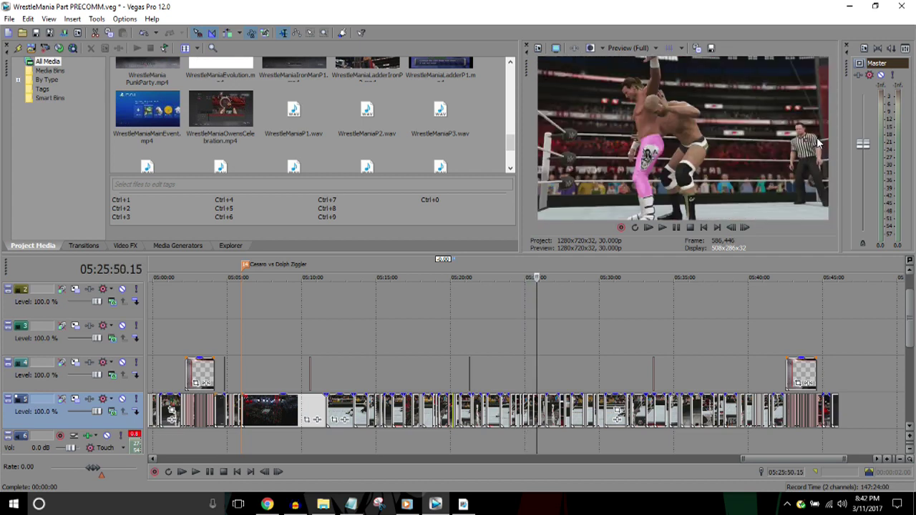
pyautogui.press('Up')
pyautogui.press('Up')
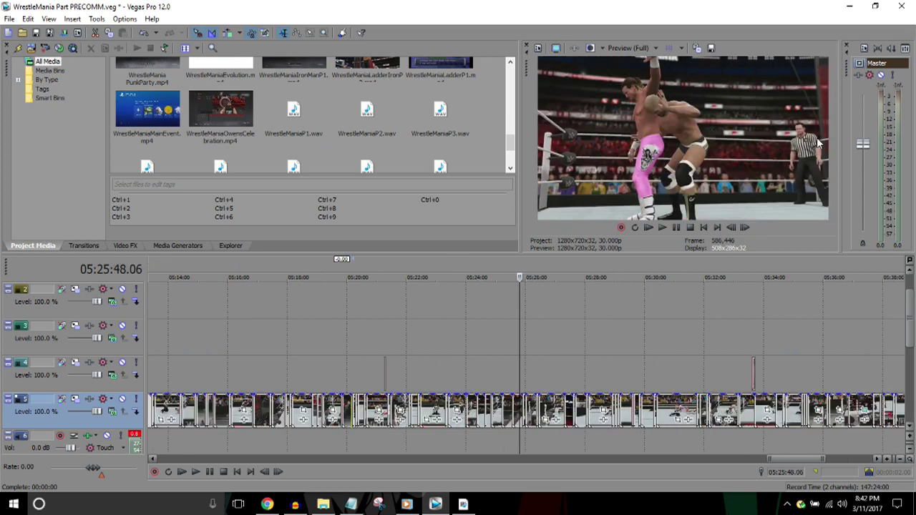
pyautogui.press('Down')
pyautogui.press('Down')
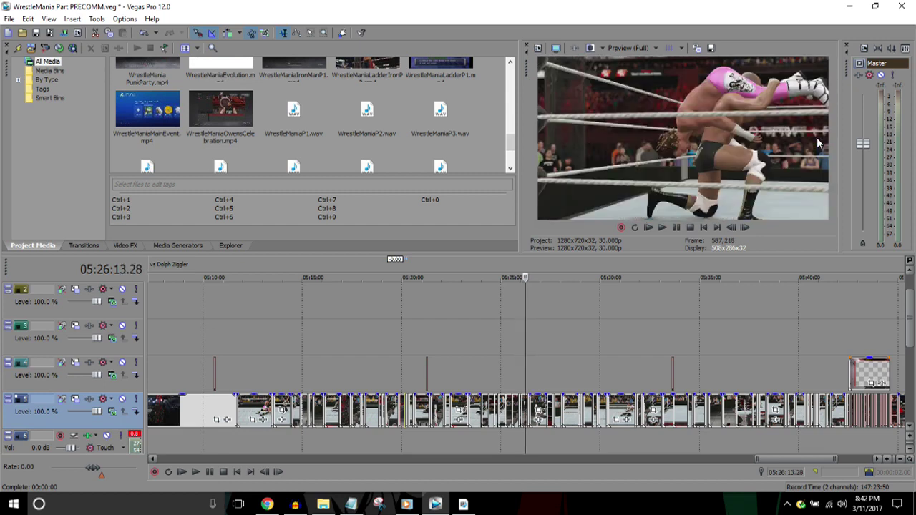
# Step: Review the corner sequence and its cuts from about 05:26:13 to 05:26:47
pyautogui.press('Up')
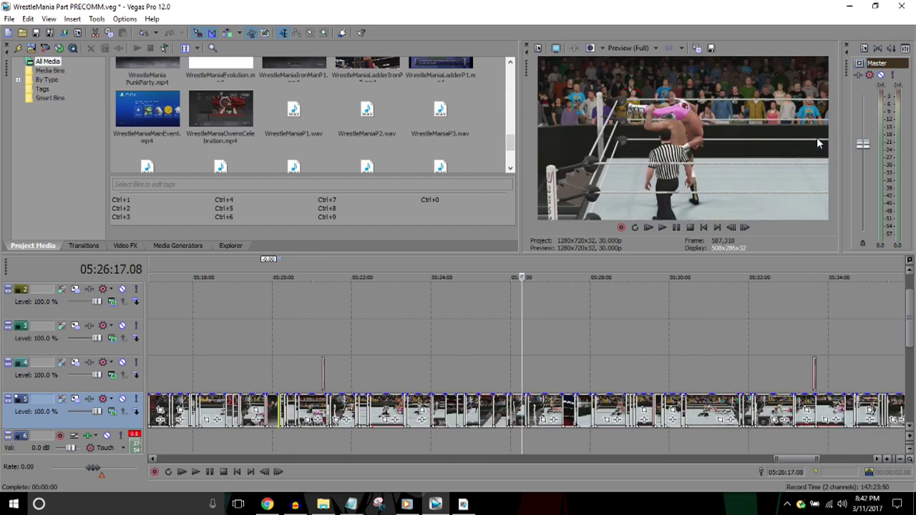
pyautogui.press('Up')
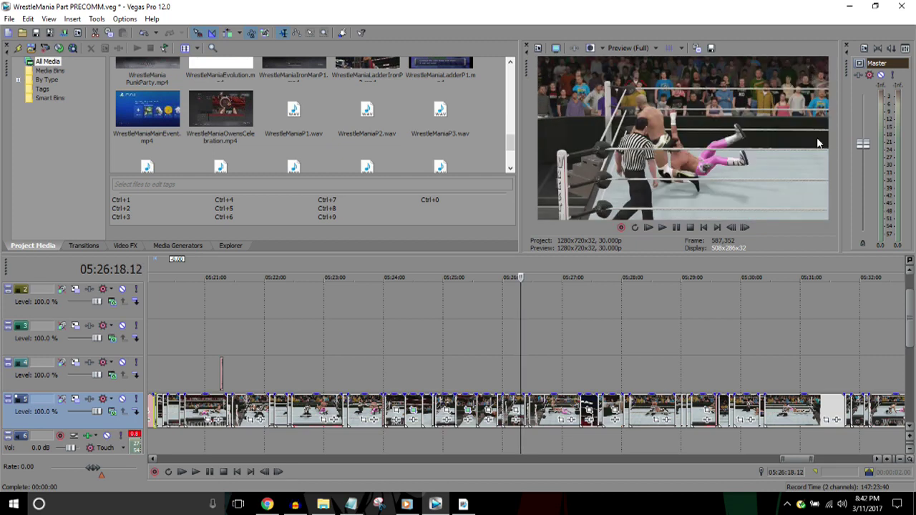
pyautogui.press('Down')
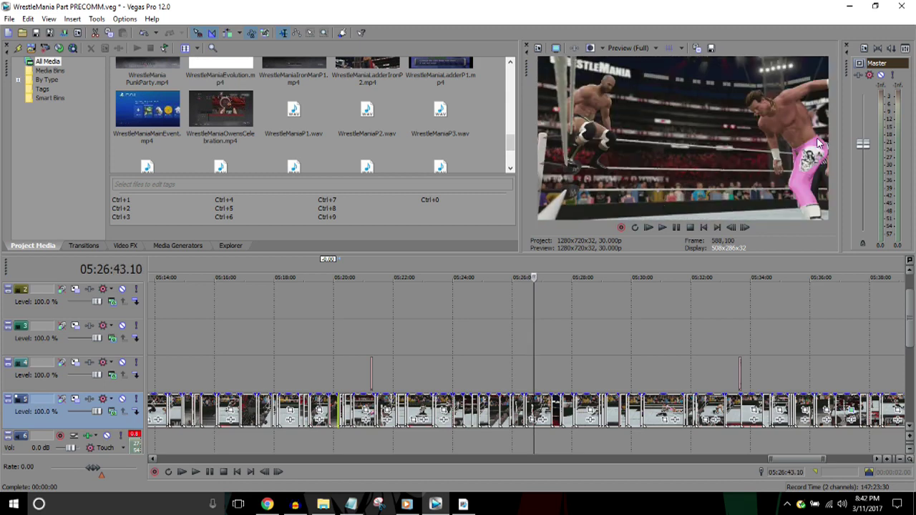
pyautogui.press('Down')
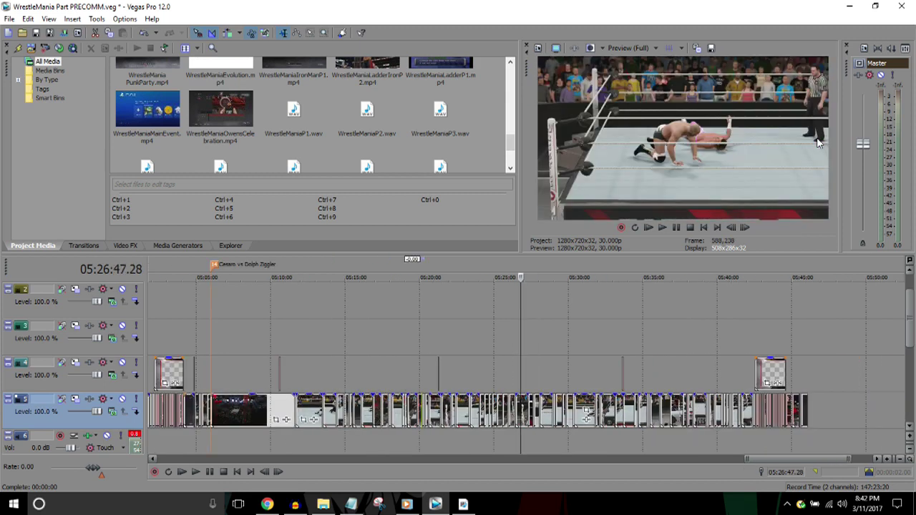
# Step: Review the match footage from about 05:26:47 through 05:29:38 to 05:30:17
pyautogui.press('Up')
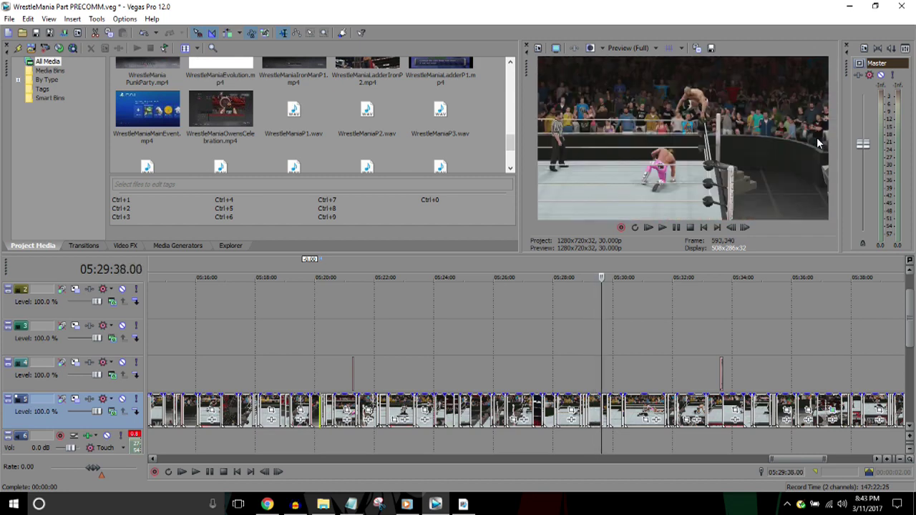
pyautogui.press('Left')
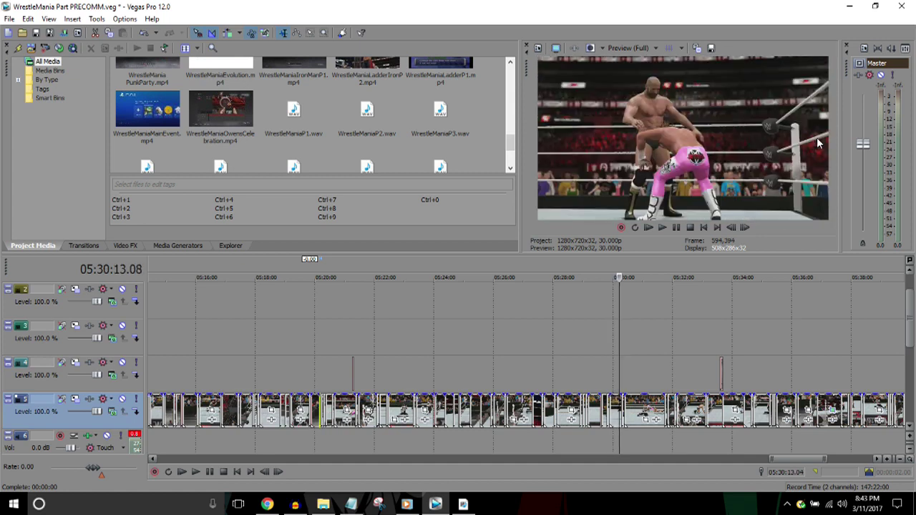
pyautogui.press('Right')
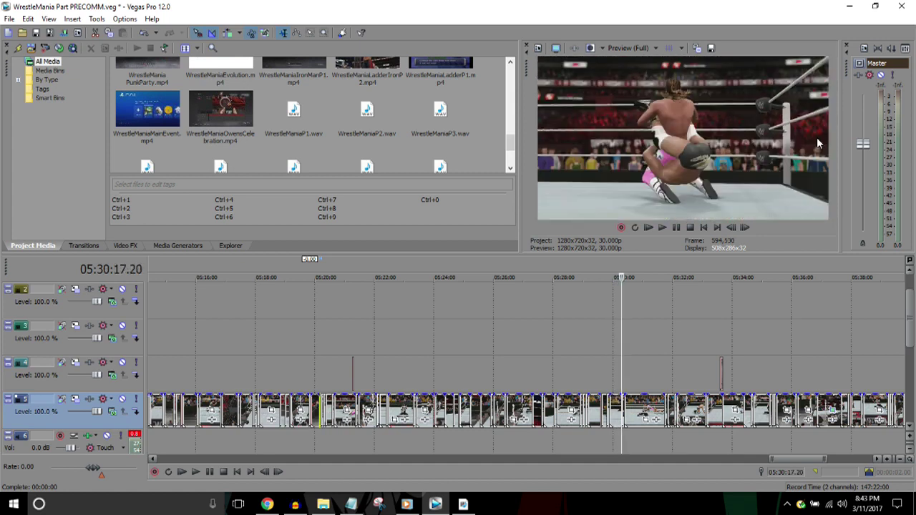
# Step: Examine the cut near 05:30:18 up close and follow the footage to about 05:30:23
pyautogui.press('Up')
pyautogui.press('Left')
pyautogui.press('Up')
pyautogui.press('Up')
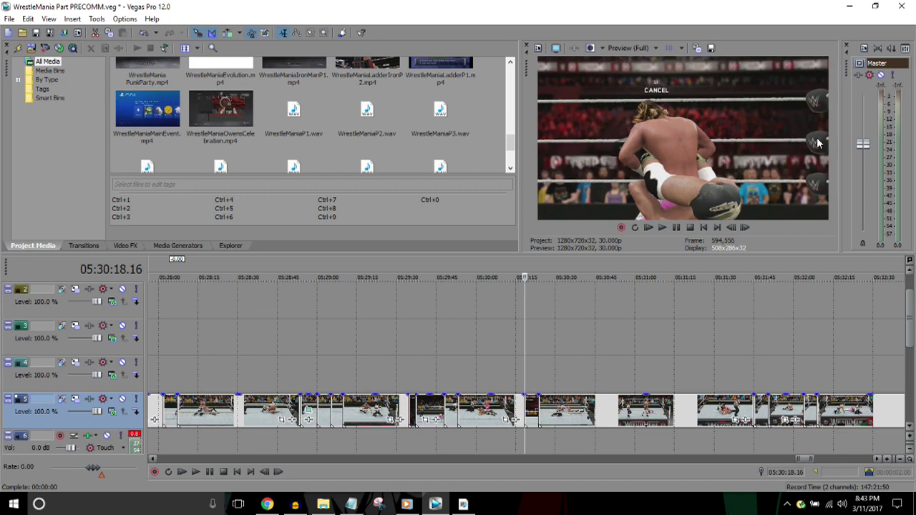
pyautogui.press('Down')
pyautogui.press('Down')
pyautogui.press('Down')
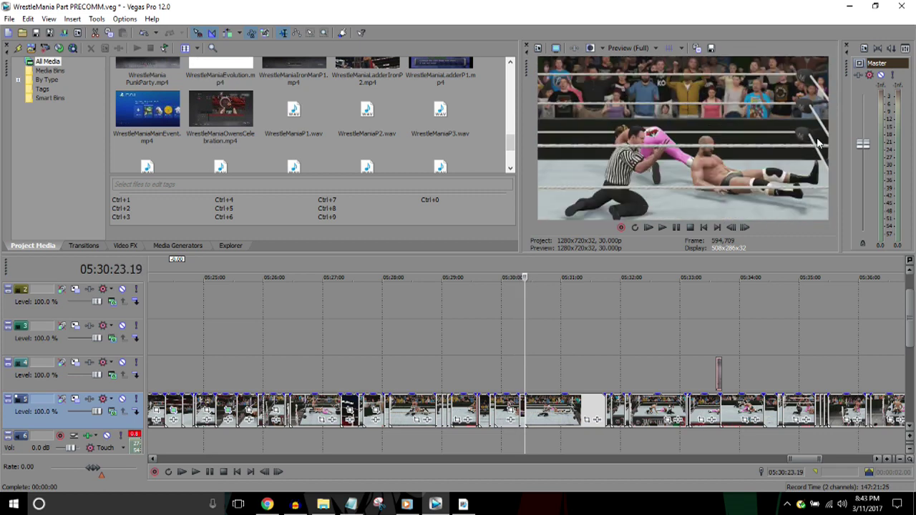
# Step: Play backward to about 05:30:21 and replay the footage forward to 05:30:25
pyautogui.press('j')
pyautogui.press('Up')
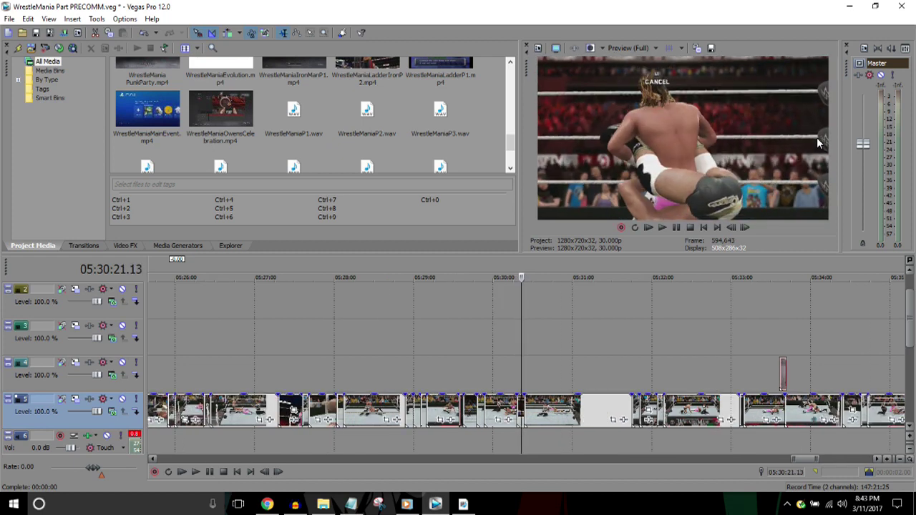
pyautogui.press('l')
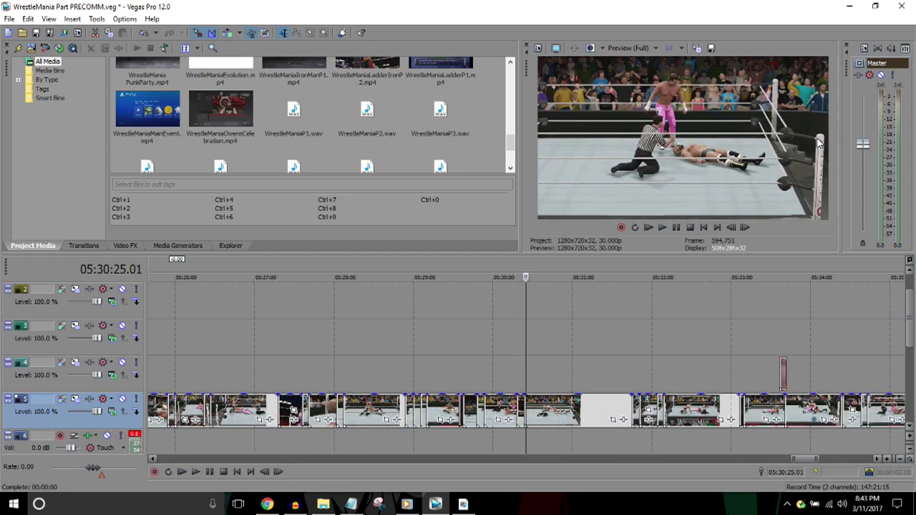
# Step: Review the match footage from about 05:30:25 through 05:31:29 to 05:34:01
pyautogui.press('Down')
pyautogui.press('Down')
pyautogui.press('Down')
pyautogui.press('Down')
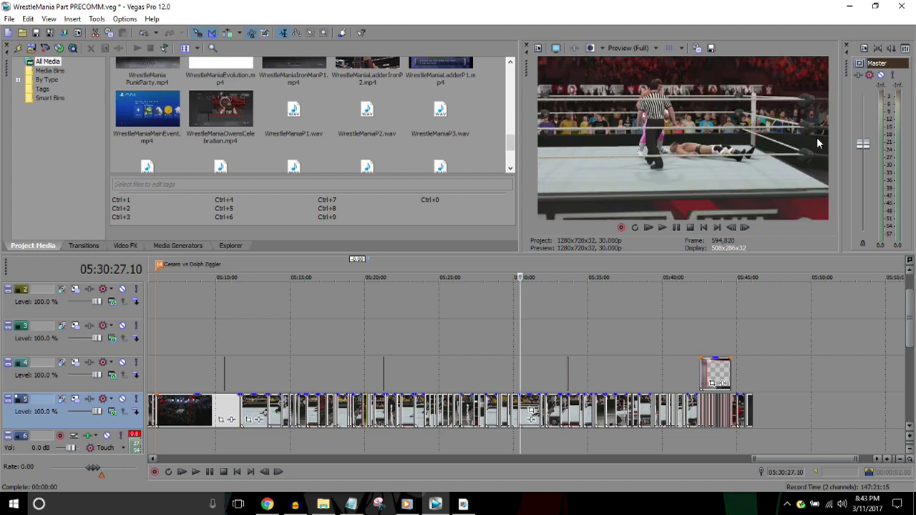
pyautogui.press('l')
pyautogui.press('j')
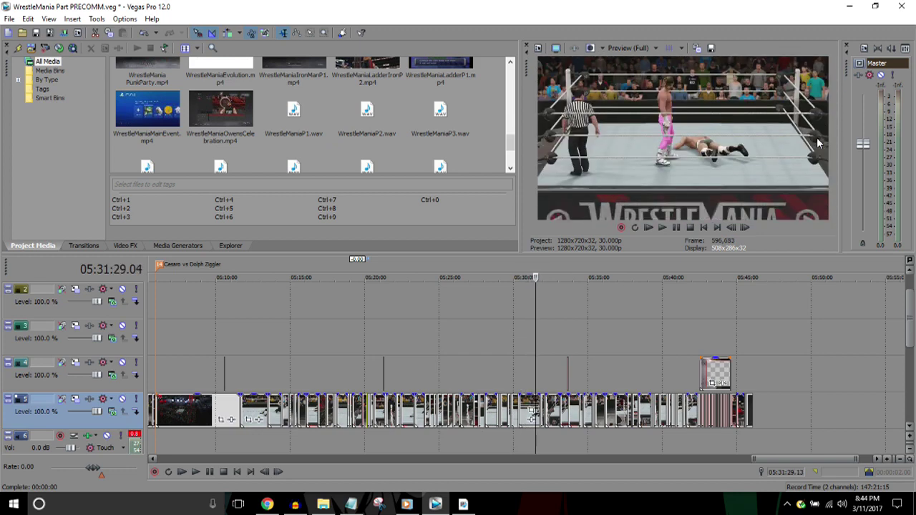
pyautogui.press('l')
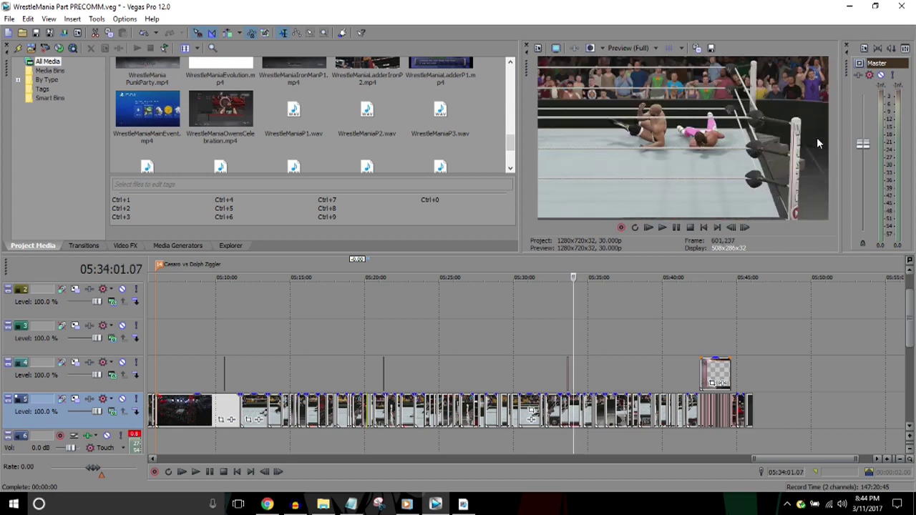
# Step: Go back to about 05:33:57 and review the footage forward through 05:37:50 to 05:38:30
pyautogui.press('Left')
pyautogui.press('Left')
pyautogui.press('Left')
pyautogui.press('Left')
pyautogui.press('Up')
pyautogui.press('Up')
pyautogui.press('Right')
pyautogui.press('Right')
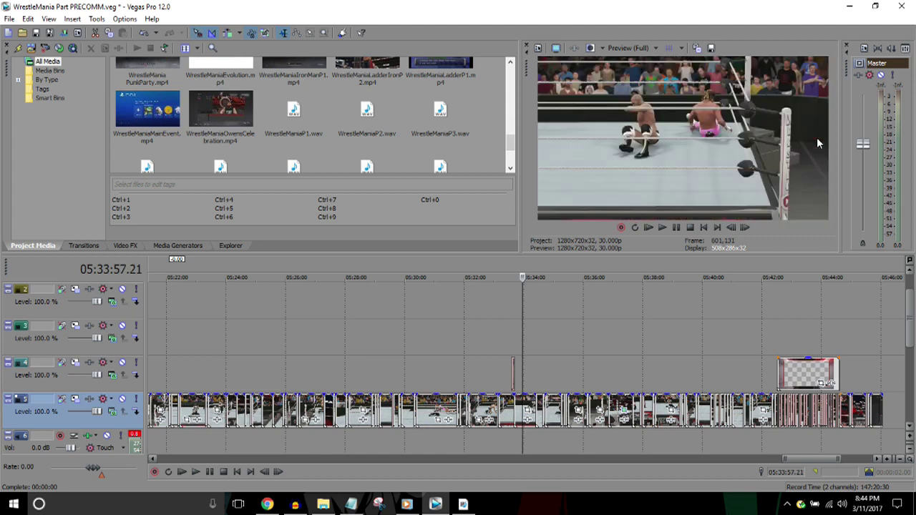
pyautogui.press('Down')
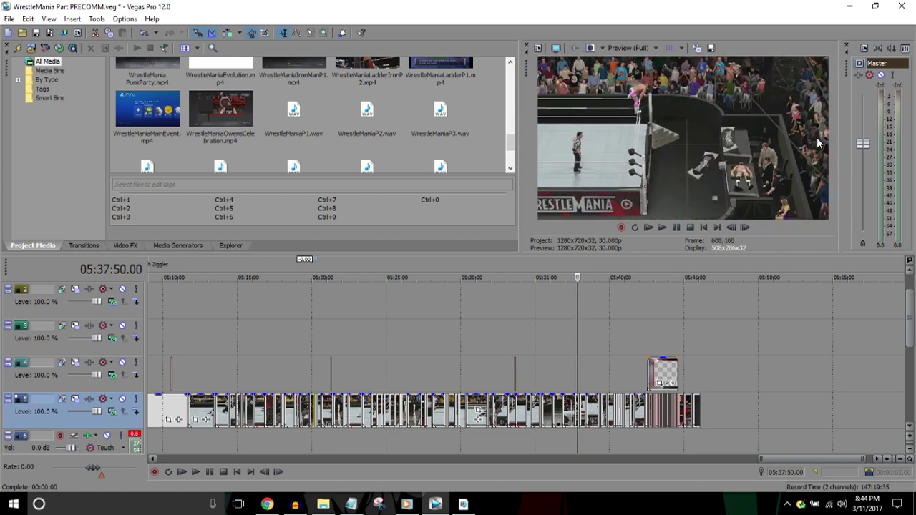
pyautogui.press('Up')
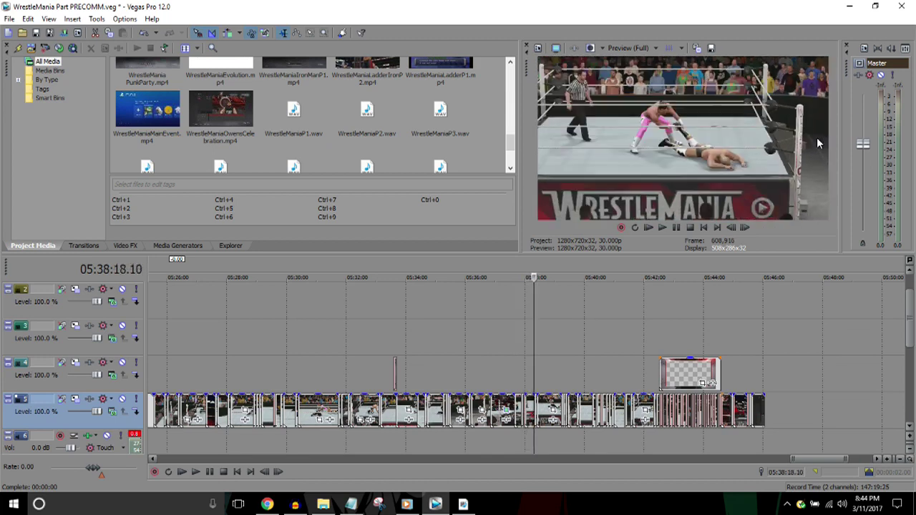
pyautogui.press('Down')
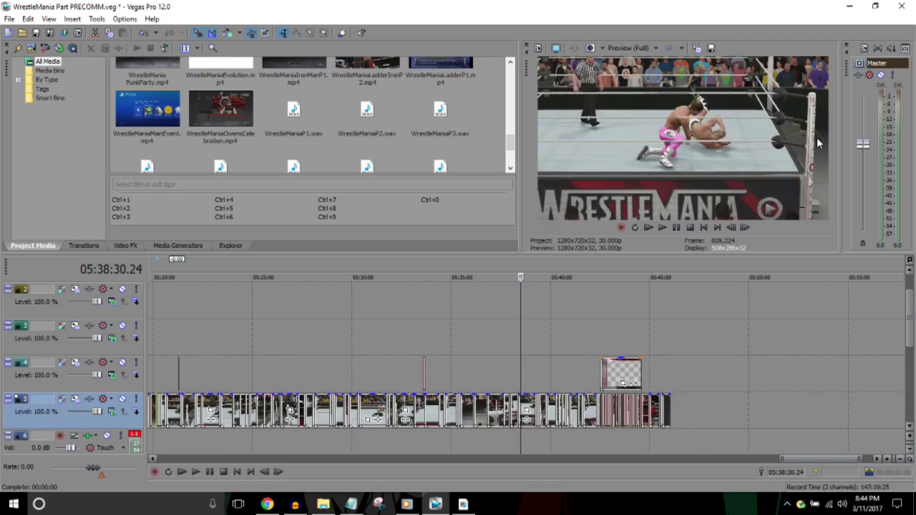
# Step: Examine the cuts near 05:38:33 up close against the surrounding Cesaro vs Dolph Ziggler section
pyautogui.press('Up')
pyautogui.press('Up')
pyautogui.press('Up')
pyautogui.press('Up')
pyautogui.press('Up')
pyautogui.press('Up')
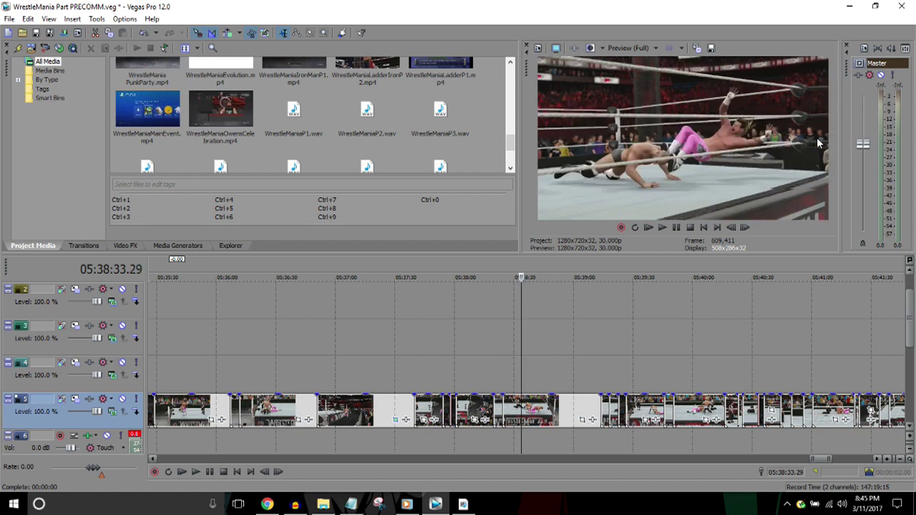
pyautogui.press('Down')
pyautogui.press('Down')
pyautogui.press('Down')
pyautogui.press('Down')
pyautogui.press('Down')
pyautogui.press('Down')
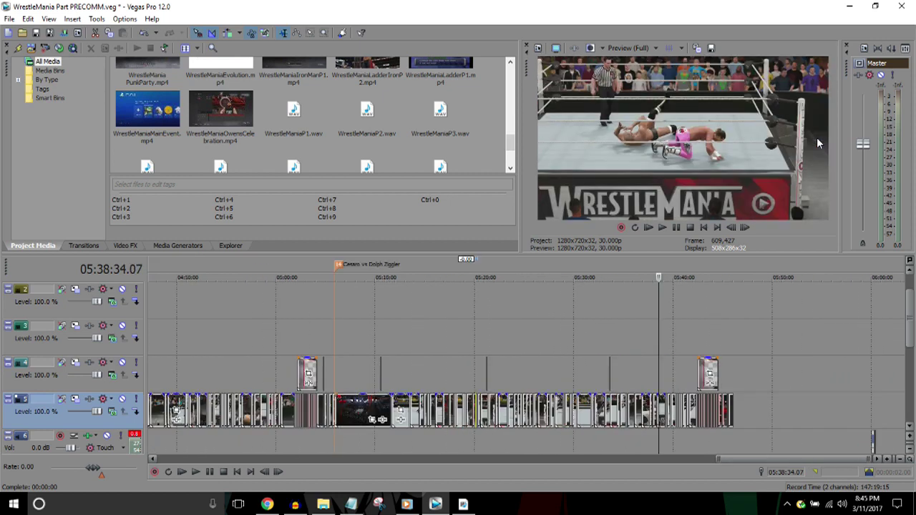
# Step: Review the match footage from about 05:38:34 through 05:39:42 to 05:40:14
pyautogui.press('Up')
pyautogui.press('Up')
pyautogui.press('Up')
pyautogui.press('Right')
pyautogui.press('Right')
pyautogui.press('Right')
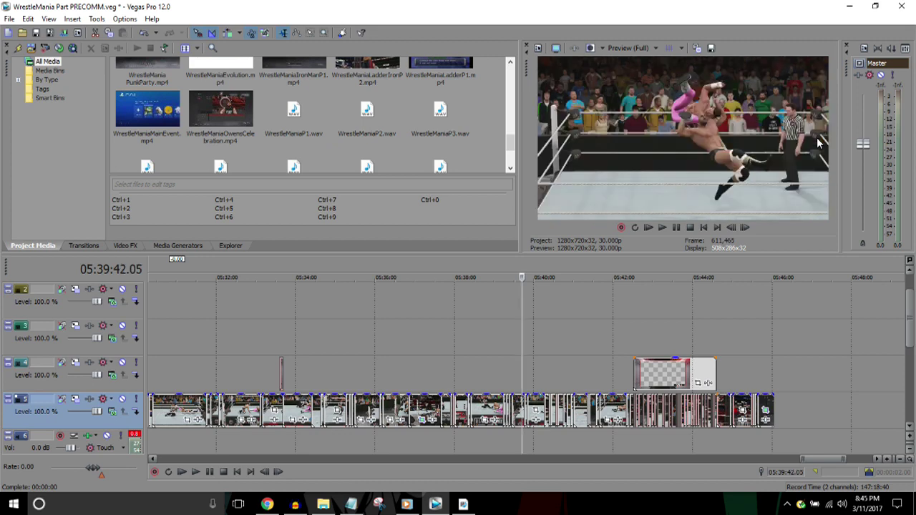
pyautogui.press('Up')
pyautogui.press('Up')
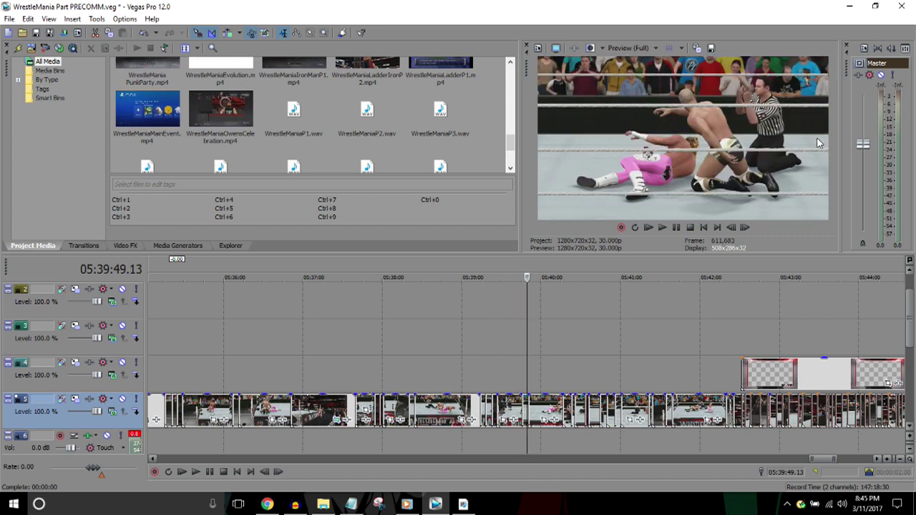
pyautogui.press('Down')
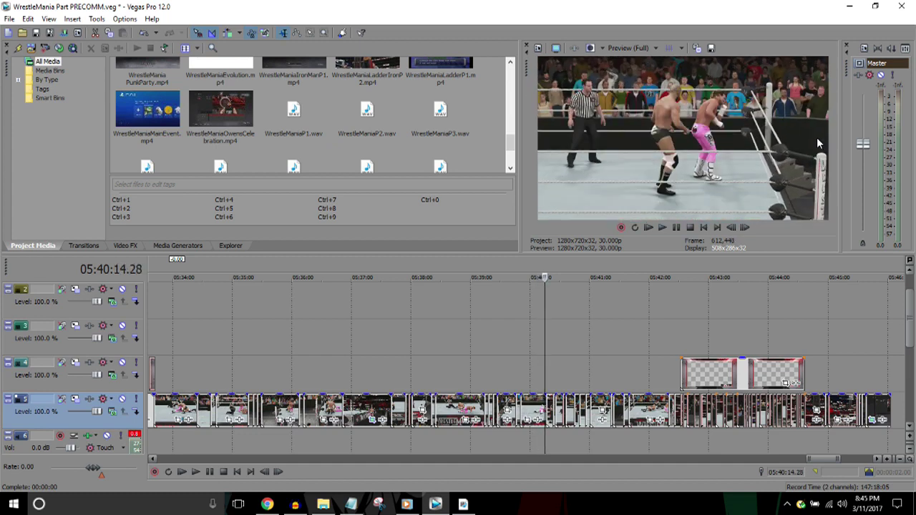
# Step: Inspect the slam and submission sequence and its cuts from about 05:40:14 to 05:40:42
pyautogui.press('Up')
pyautogui.press('Up')
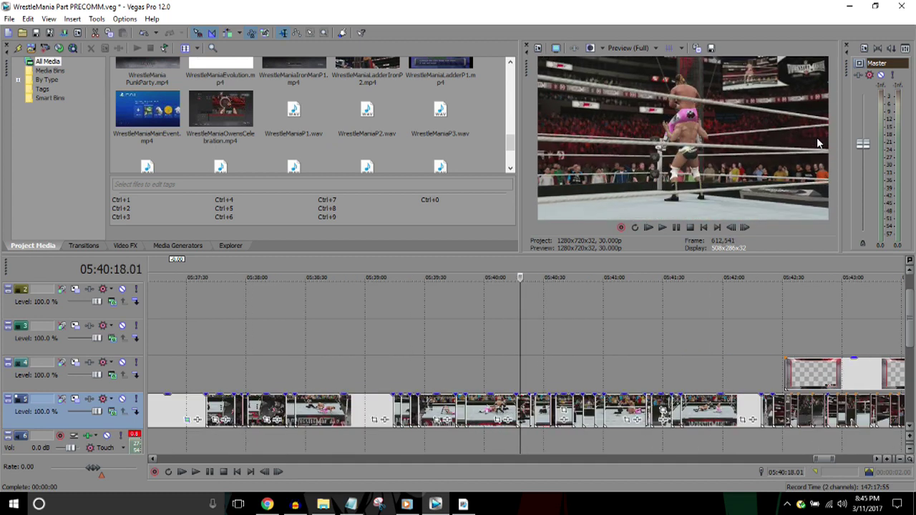
pyautogui.press('Up')
pyautogui.press('Up')
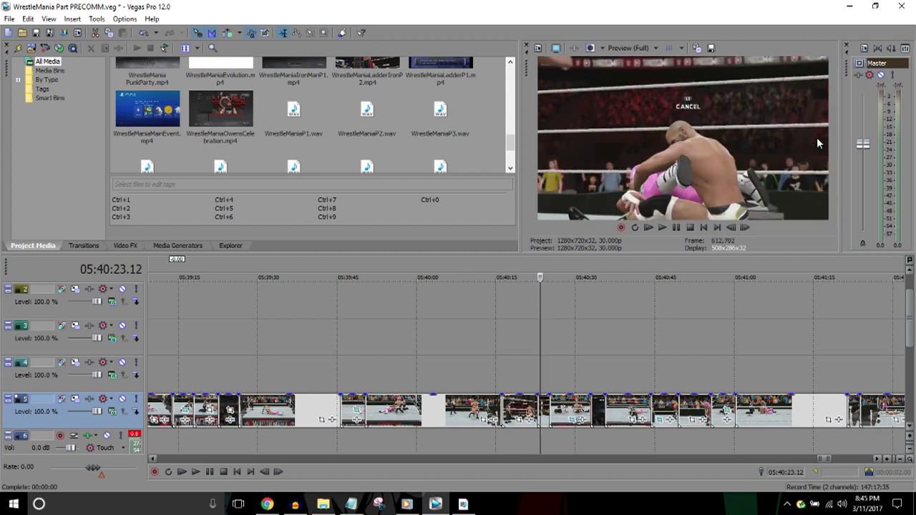
pyautogui.press('Down')
pyautogui.press('Down')
pyautogui.press('Down')
pyautogui.press('Down')
pyautogui.press('Down')
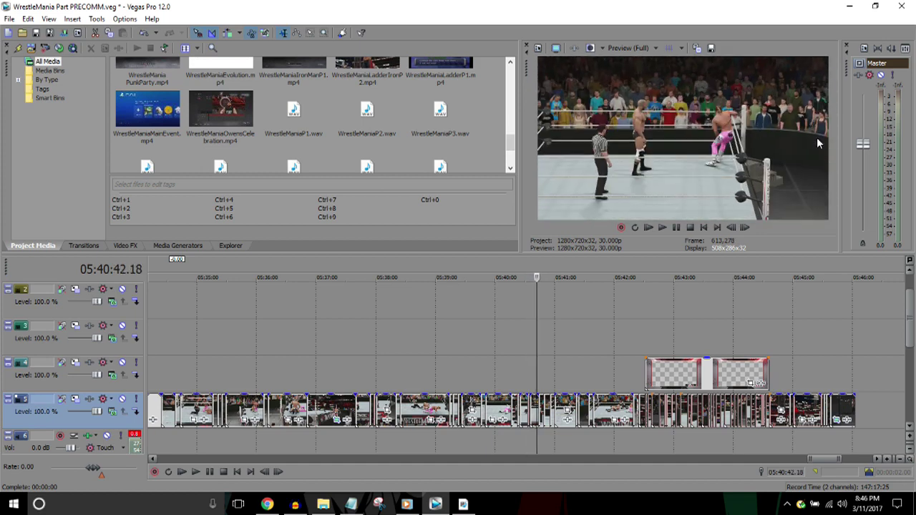
# Step: Return to about 05:40:17 and replay the slam into the submission hold up to 05:40:30
pyautogui.press('Left')
pyautogui.press('Left')
pyautogui.press('Left')
pyautogui.press('Left')
pyautogui.press('Left')
pyautogui.press('Left')
pyautogui.press('Left')
pyautogui.press('Left')
pyautogui.press('Left')
pyautogui.press('Left')
pyautogui.press('Left')
pyautogui.press('Left')
pyautogui.press('Left')
pyautogui.press('Left')
pyautogui.press('Left')
pyautogui.press('Left')
pyautogui.press('Left')
pyautogui.press('Left')
pyautogui.press('Left')
pyautogui.press('Left')
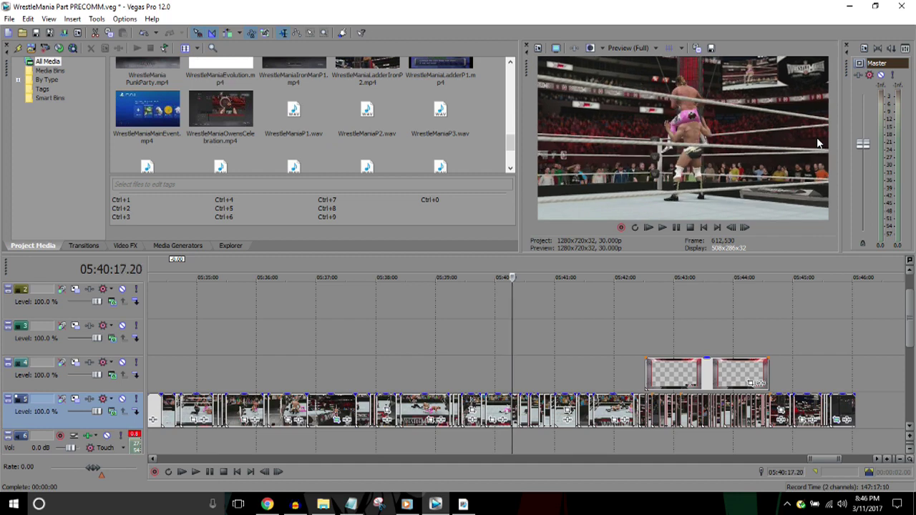
pyautogui.press('l')
pyautogui.press('Up')
pyautogui.press('Up')
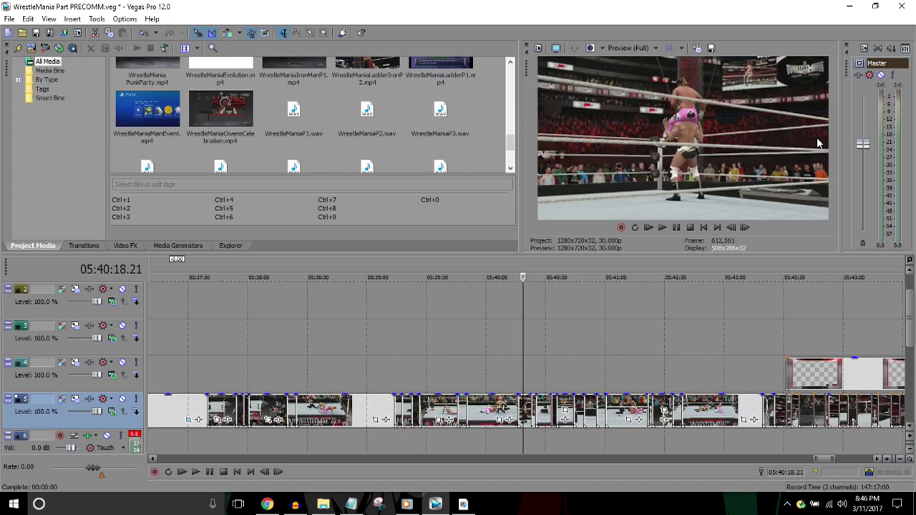
pyautogui.press('Up')
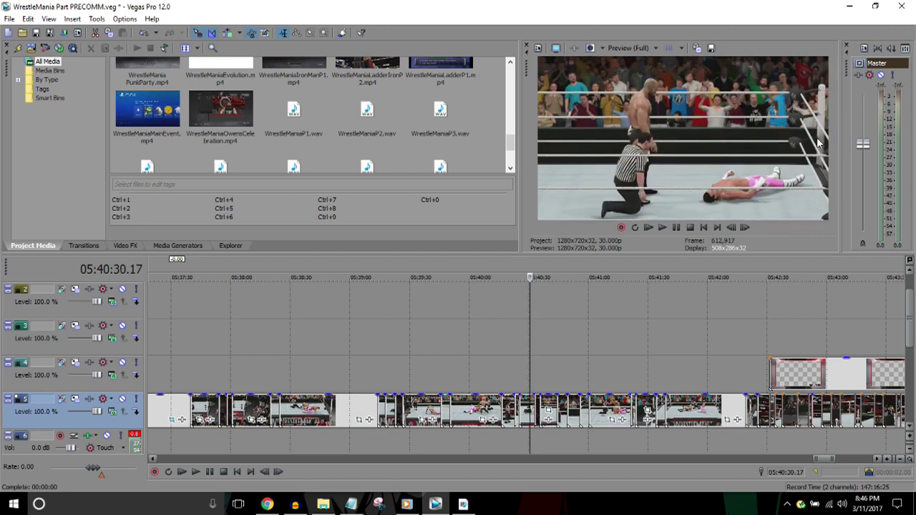
# Step: Play backward from about 05:40:32 to 05:40:26 and replay the footage forward to 05:40:43
pyautogui.press('Down')
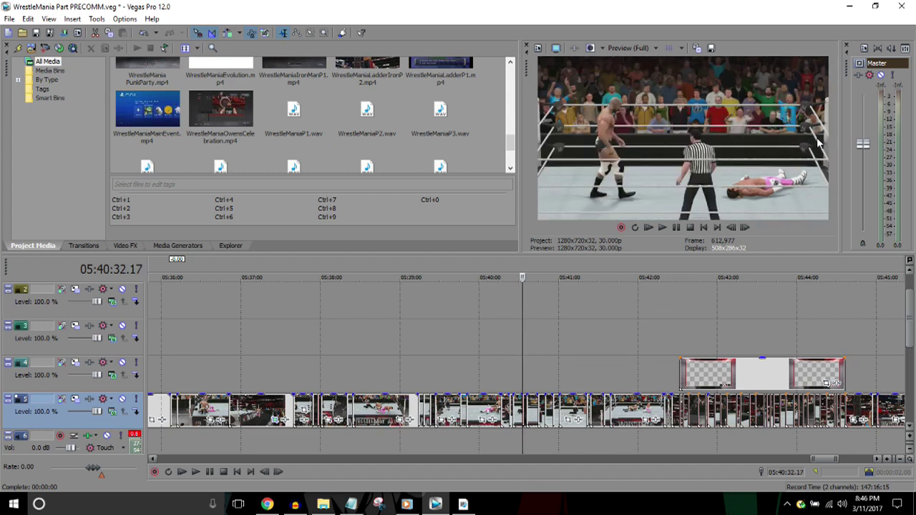
pyautogui.press('j')
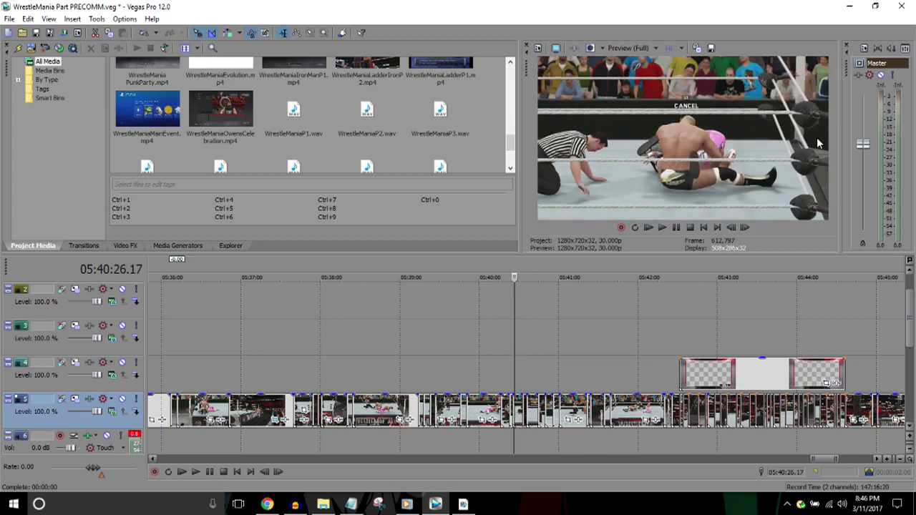
pyautogui.press('l')
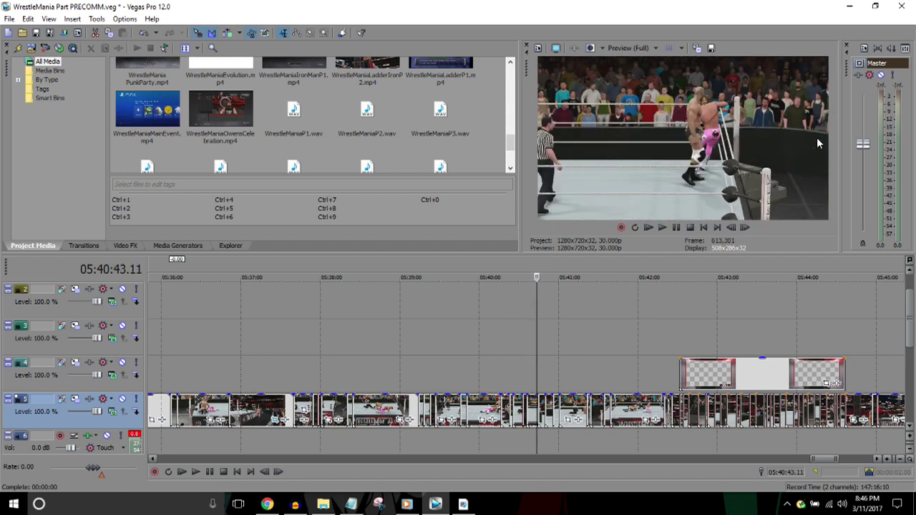
# Step: Go back to about 05:40:22 and recheck the cut into the submission hold up close
pyautogui.press('Left')
pyautogui.press('Left')
pyautogui.press('Left')
pyautogui.press('Left')
pyautogui.press('Left')
pyautogui.press('Left')
pyautogui.press('Left')
pyautogui.press('Left')
pyautogui.press('Left')
pyautogui.press('Left')
pyautogui.press('Left')
pyautogui.press('Left')
pyautogui.press('Left')
pyautogui.press('Left')
pyautogui.press('Left')
pyautogui.press('Left')
pyautogui.press('Left')
pyautogui.press('Left')
pyautogui.press('Left')
pyautogui.press('Left')
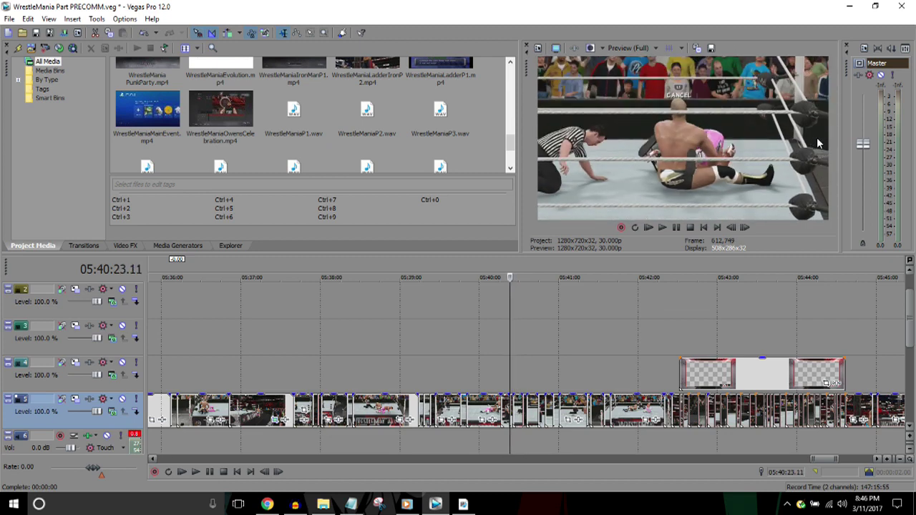
pyautogui.press('Up')
pyautogui.press('Up')
pyautogui.press('l')
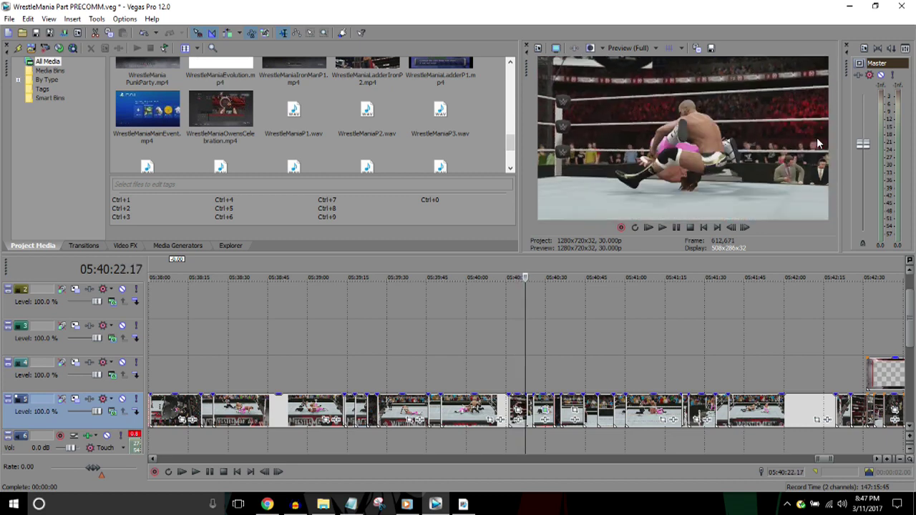
# Step: Skim the match footage forward from the submission hold to about 05:41:10
pyautogui.press('Down')
pyautogui.press('Down')
pyautogui.press('Down')
pyautogui.press('Right')
pyautogui.press('Right')
pyautogui.press('Right')
pyautogui.press('Right')
pyautogui.press('Right')
pyautogui.press('Right')
pyautogui.press('Right')
pyautogui.press('Right')
pyautogui.press('Right')
pyautogui.press('Right')
pyautogui.press('Right')
pyautogui.press('Right')
pyautogui.press('Right')
pyautogui.press('Right')
pyautogui.press('Right')
pyautogui.press('Right')
pyautogui.press('Right')
pyautogui.press('Right')
pyautogui.press('Right')
pyautogui.press('Right')
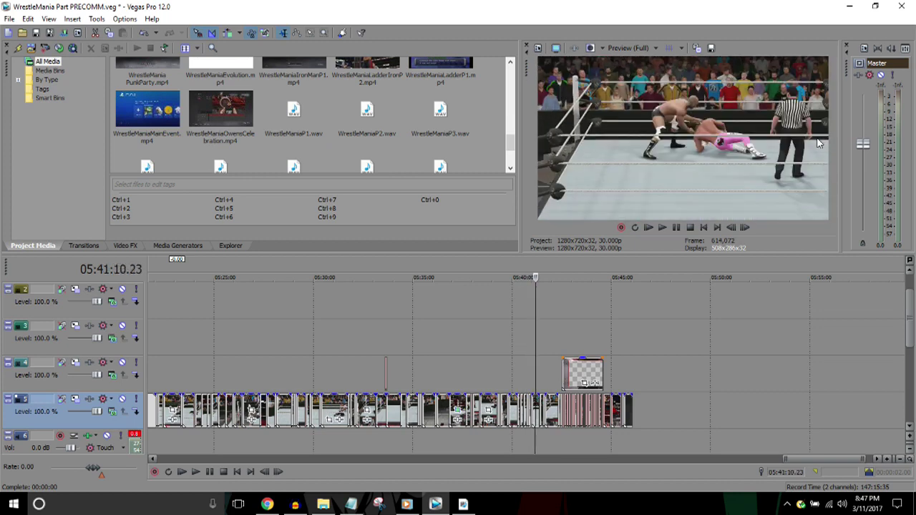
# Step: Skim the footage from about 05:41:10 to 05:42:06
pyautogui.press('Right')
pyautogui.press('Right')
pyautogui.press('Right')
pyautogui.press('Right')
pyautogui.press('Right')
pyautogui.press('Right')
pyautogui.press('Right')
pyautogui.press('Right')
pyautogui.press('Right')
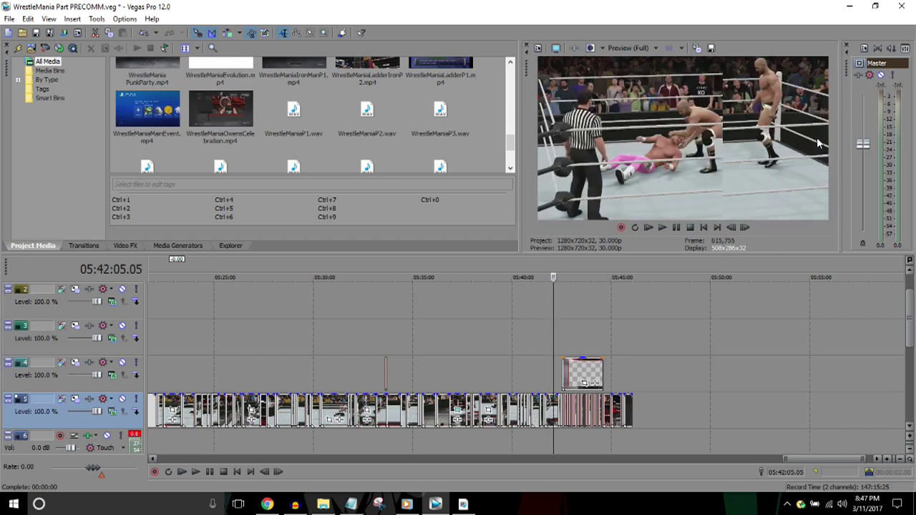
pyautogui.press('Right')
pyautogui.press('Right')
pyautogui.press('Right')
pyautogui.press('Right')
pyautogui.press('Right')
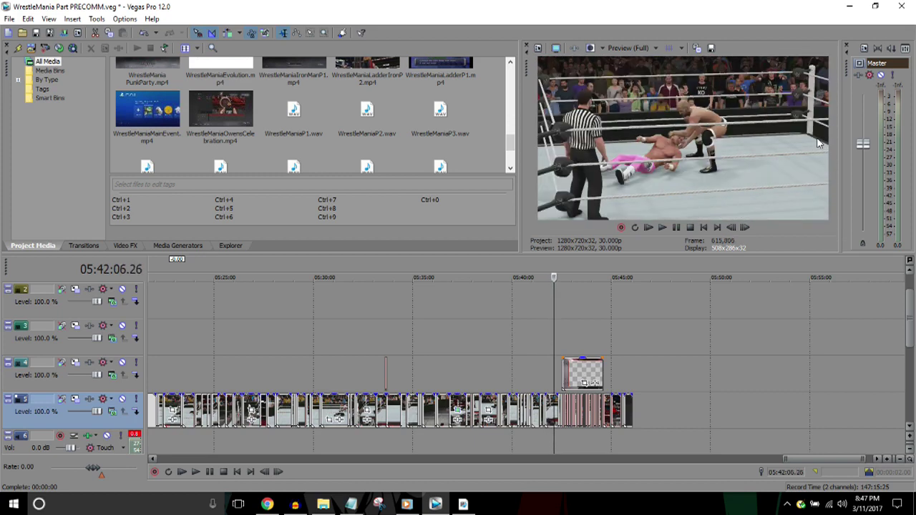
# Step: Examine the match finish and its cuts from about 05:42:06 into the replay segment at 05:42:36
pyautogui.press('Up')
pyautogui.press('Up')
pyautogui.press('Up')
pyautogui.press('Up')
pyautogui.press('Up')
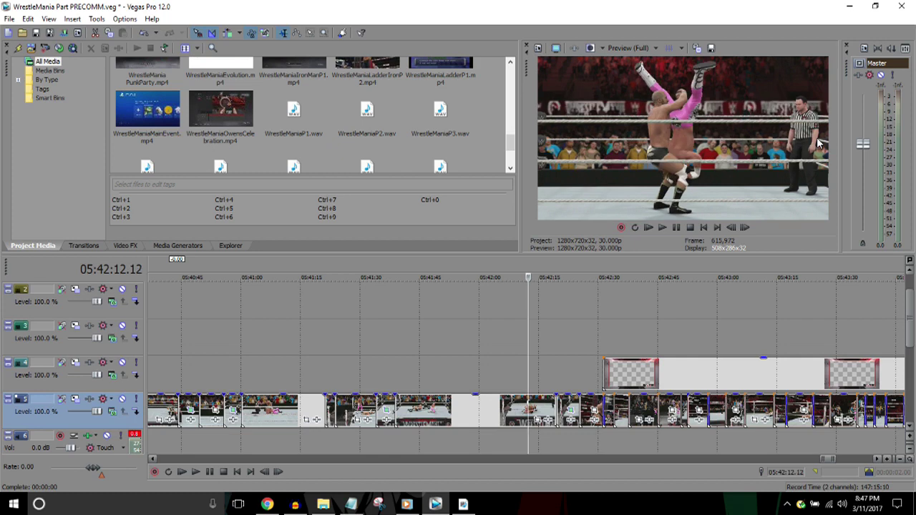
pyautogui.press('Up')
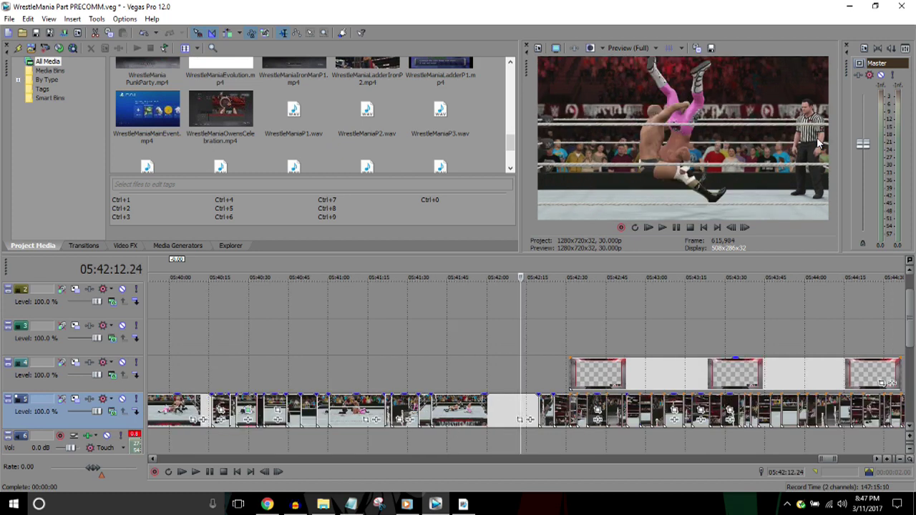
pyautogui.press('Up')
pyautogui.press('Up')
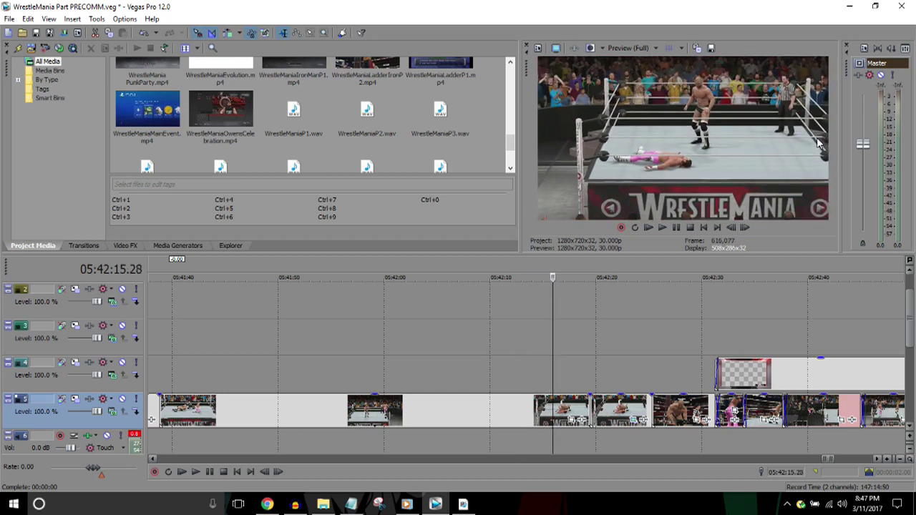
pyautogui.press('Down')
pyautogui.press('Down')
pyautogui.press('Down')
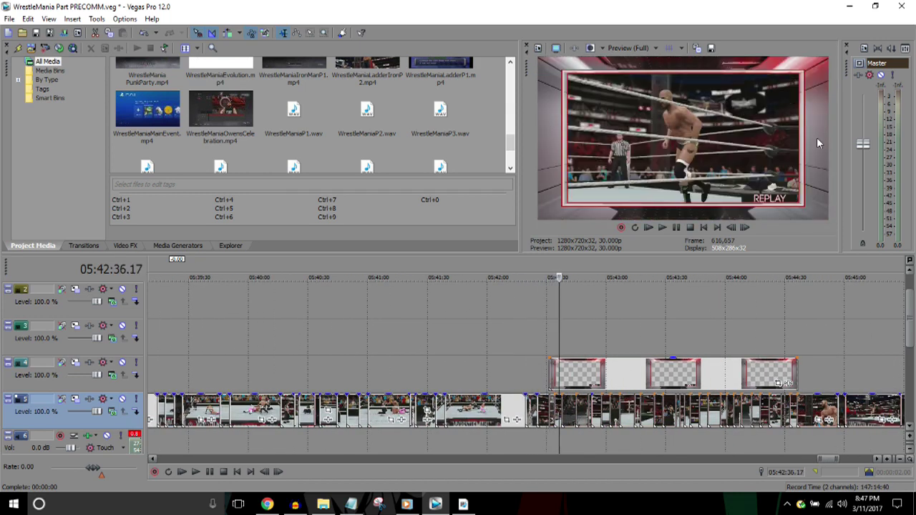
# Step: Follow the replay to about 05:42:40, then examine the overview of the entire project timeline
pyautogui.press('Down')
pyautogui.press('Down')
pyautogui.press('Down')
pyautogui.press('Down')
pyautogui.press('Down')
pyautogui.press('Down')
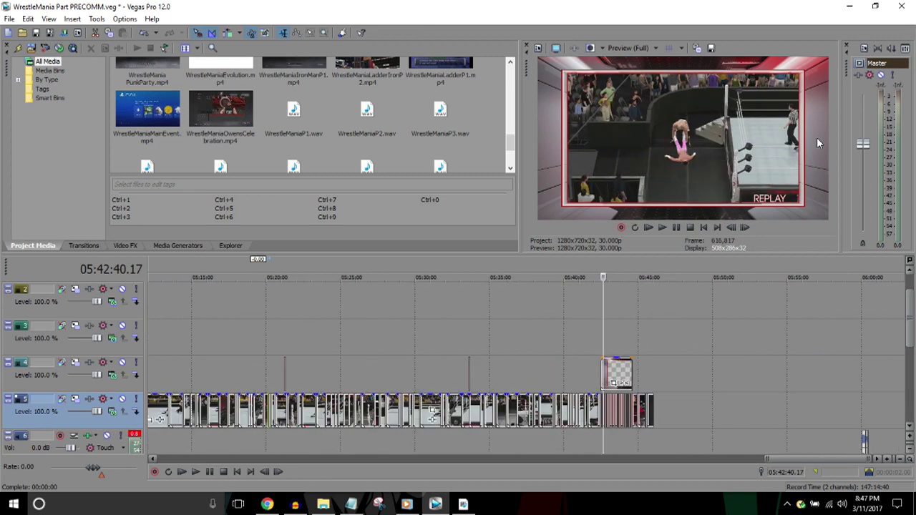
pyautogui.press('Down')
pyautogui.press('Down')
pyautogui.press('Down')
pyautogui.press('Down')
pyautogui.press('Down')
pyautogui.press('Down')
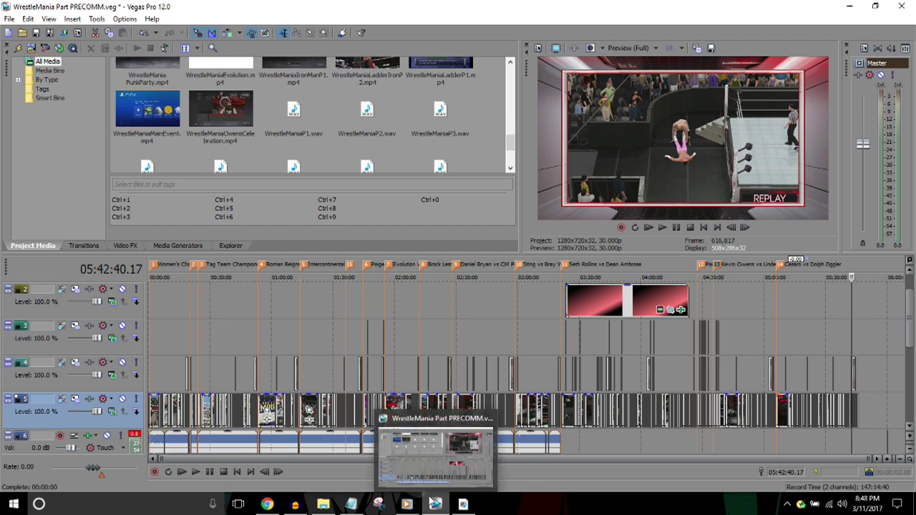
pyautogui.moveTo(418, 503)
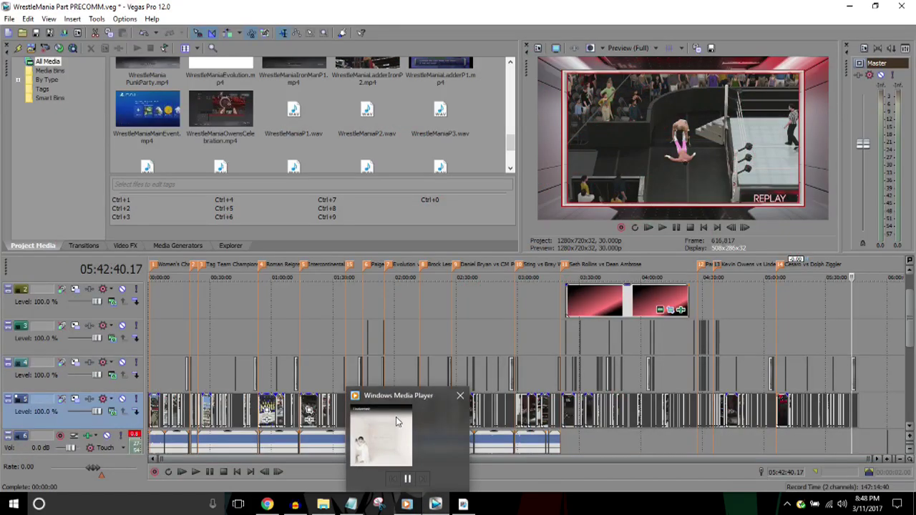
pyautogui.moveTo(372, 458)
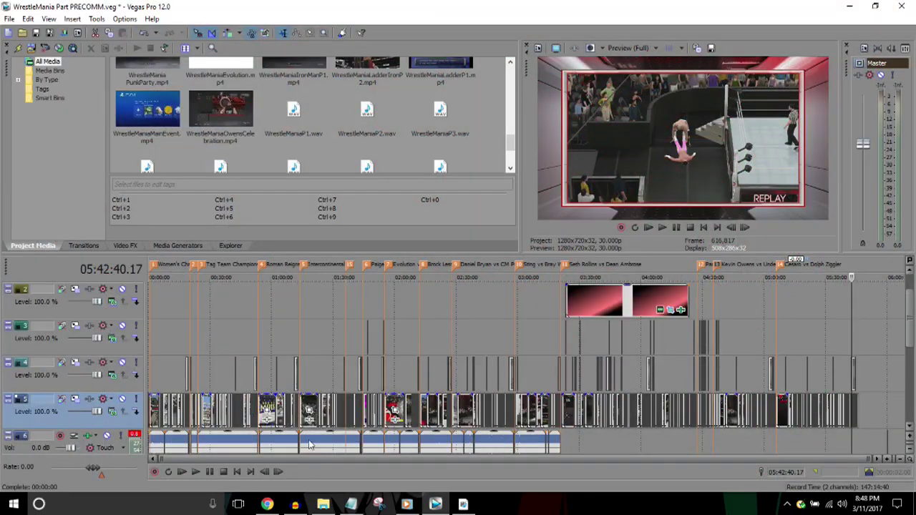
# Step: Switch to Audacity and bring up the window with the audio recording in progress
pyautogui.moveTo(351, 504)
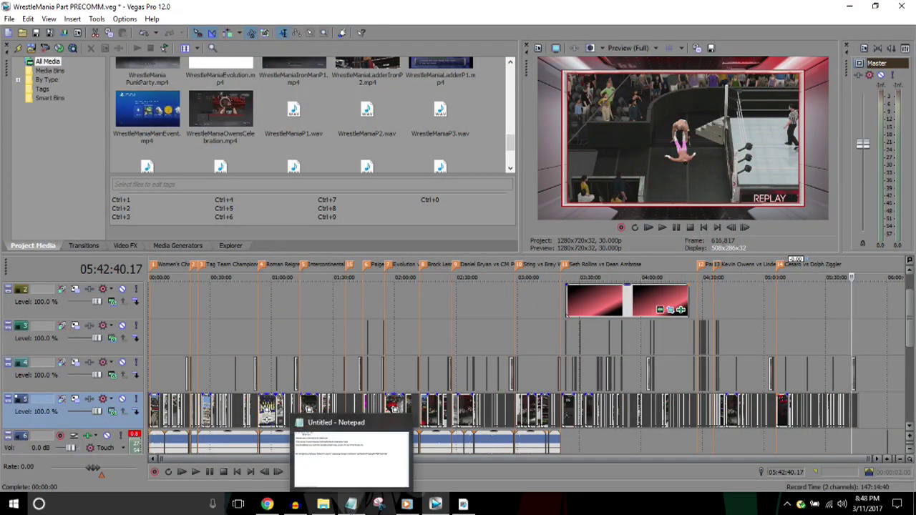
pyautogui.click(294, 505)
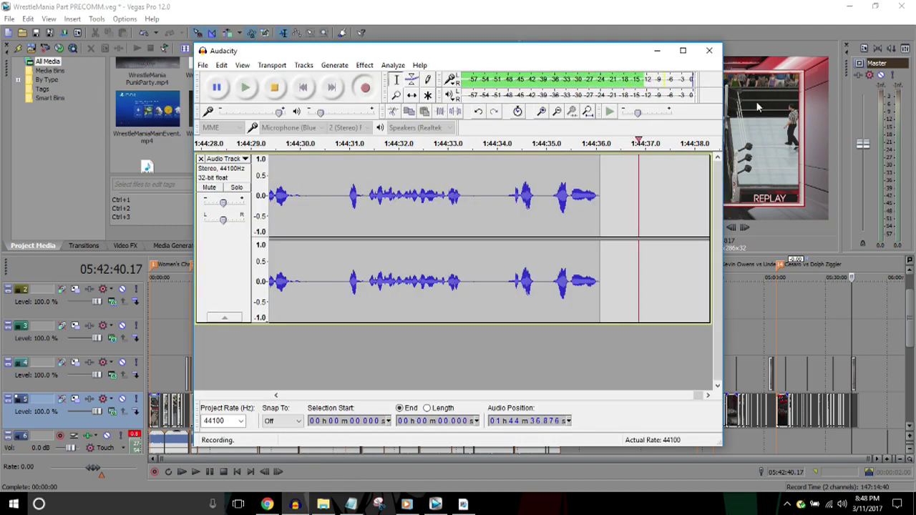